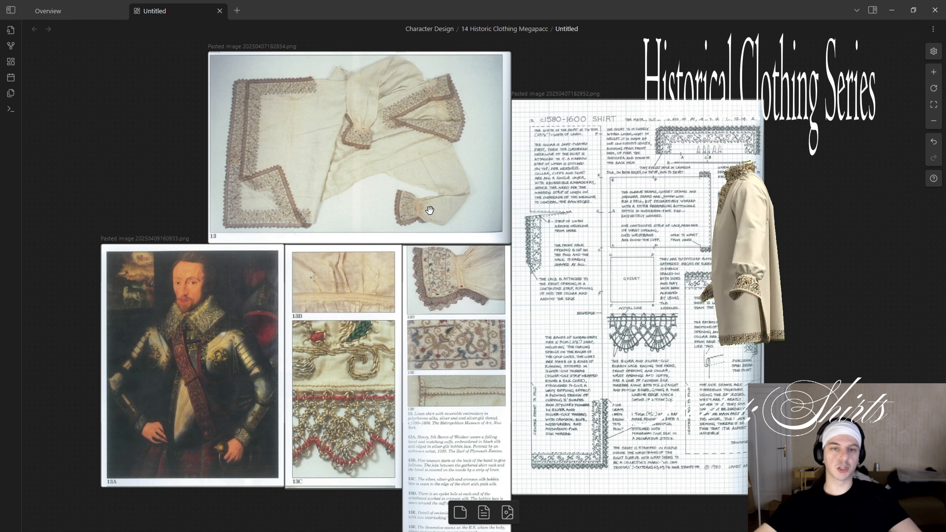
Examine the photo of the embroidered linen shirt (figure 13) together with the portrait and detail images below it.
{"action": "left_click_drag", "start_coordinate": [406, 232], "coordinate": [452, 197]}
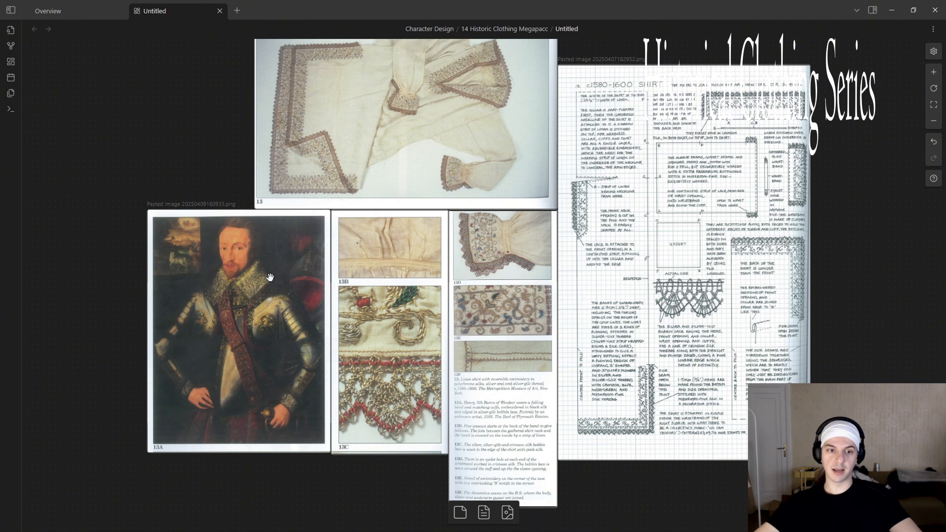
{"action": "left_click_drag", "start_coordinate": [473, 142], "coordinate": [461, 214]}
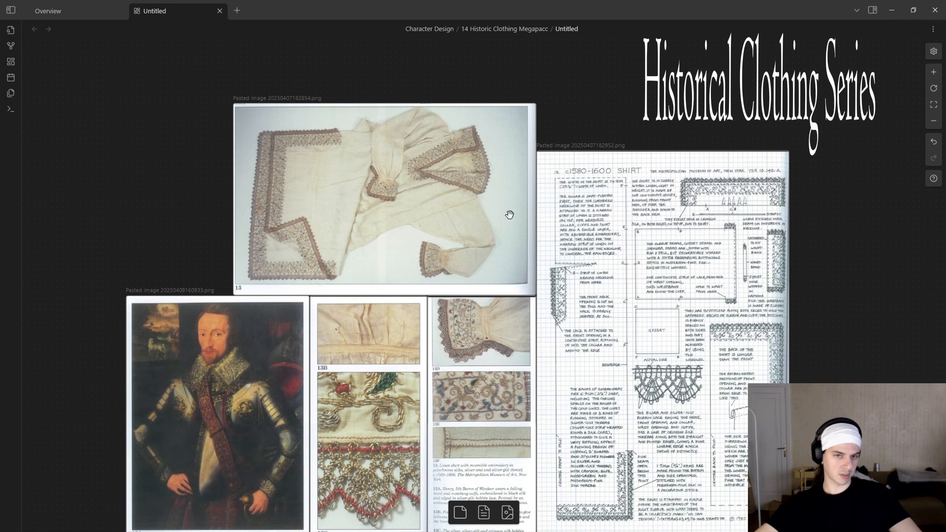
{"action": "left_click_drag", "start_coordinate": [521, 326], "coordinate": [492, 283]}
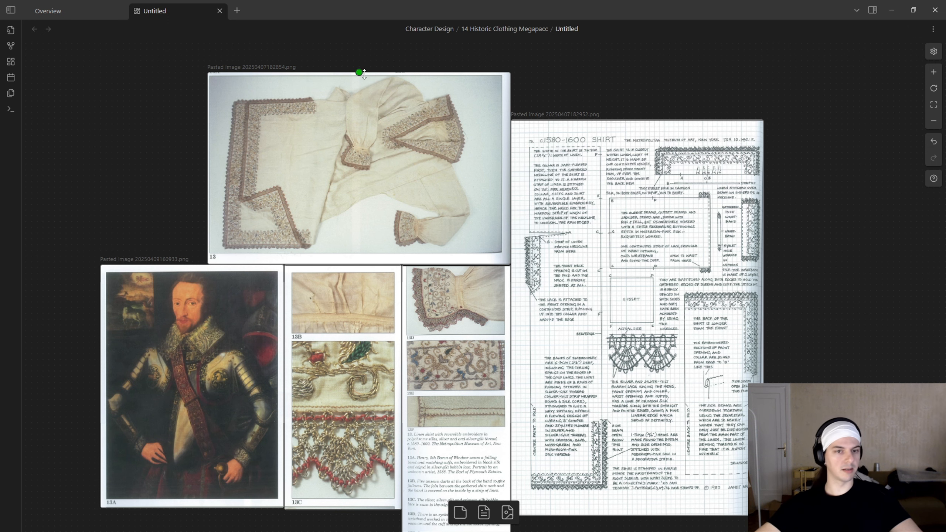
{"action": "scroll", "coordinate": [271, 189], "scroll_direction": "up", "scroll_amount": 3, "text": "ctrl"}
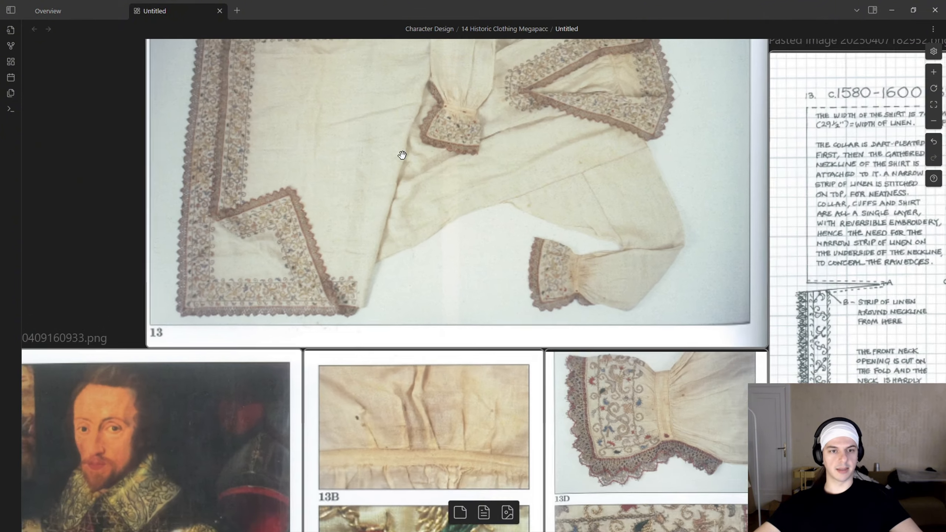
{"action": "middle_click_drag", "start_coordinate": [454, 141], "coordinate": [466, 317]}
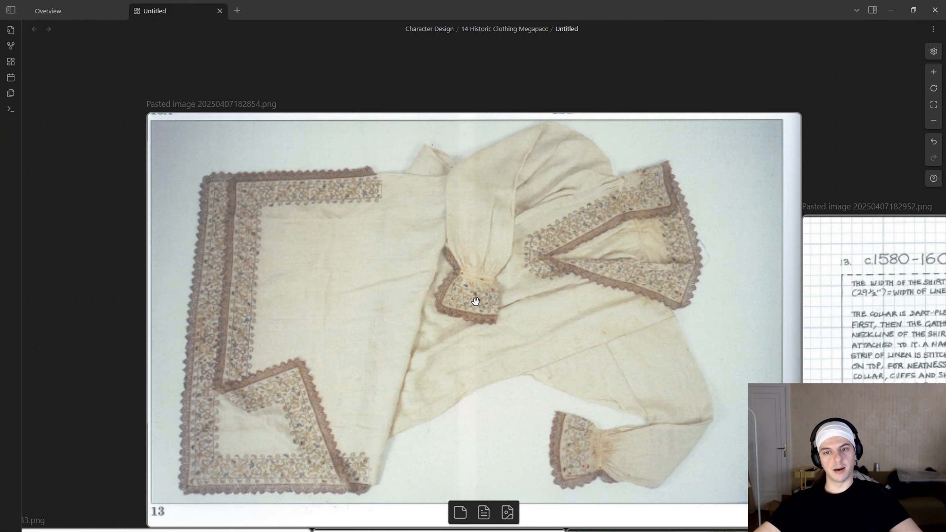
{"action": "middle_click_drag", "start_coordinate": [476, 302], "coordinate": [596, 56]}
{"action": "scroll", "coordinate": [652, 233], "scroll_direction": "down", "scroll_amount": 2, "text": "ctrl"}
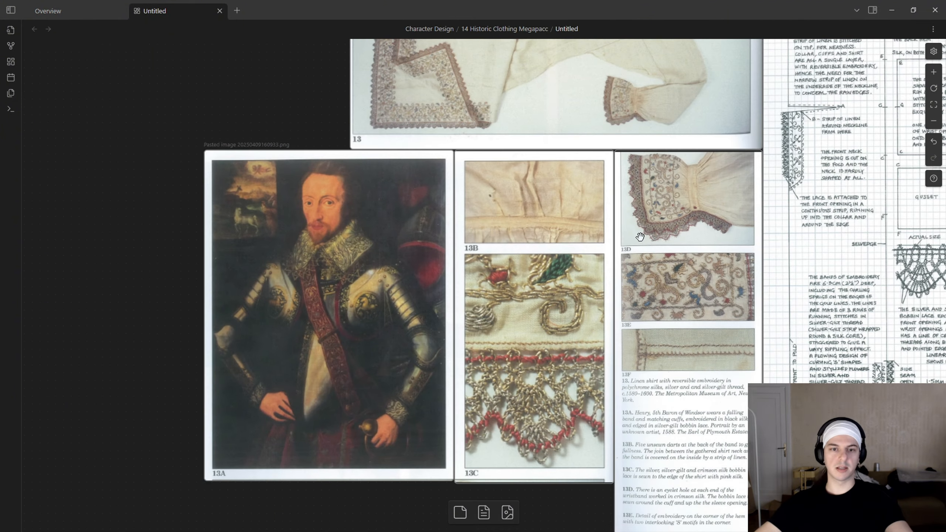
{"action": "middle_click_drag", "start_coordinate": [613, 219], "coordinate": [548, 275]}
{"action": "scroll", "coordinate": [536, 263], "scroll_direction": "up", "scroll_amount": 3}
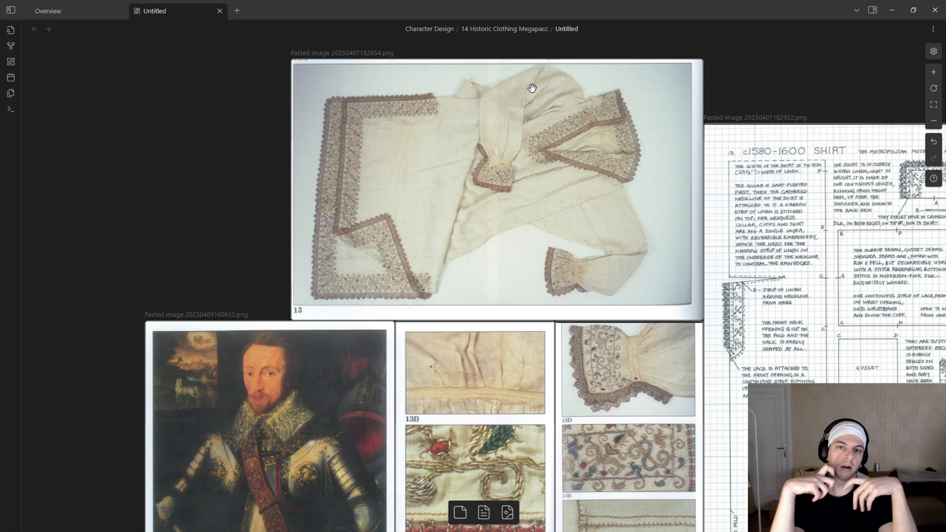
Examine the cuff close-up 13D, the lace detail 13C and the embroidered collar in portrait 13A.
{"action": "scroll", "coordinate": [582, 97], "scroll_direction": "up", "scroll_amount": 10, "text": "ctrl"}
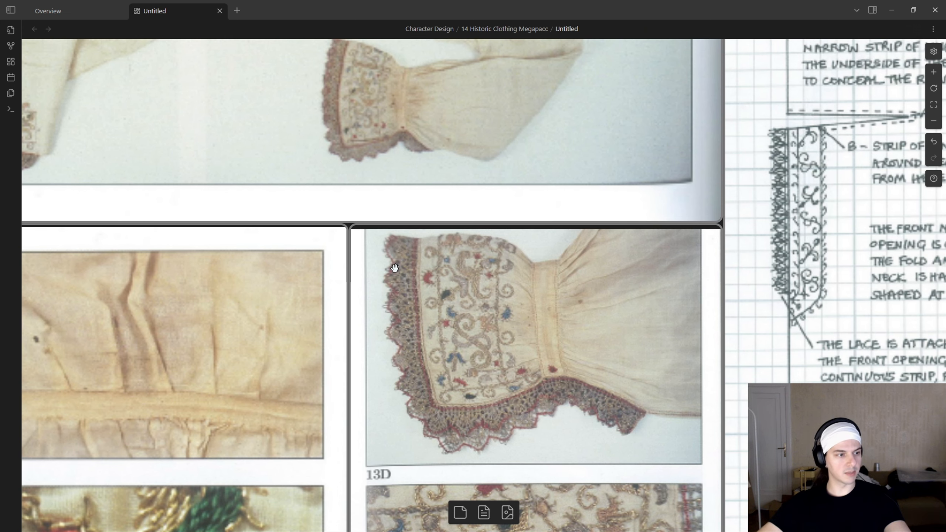
{"action": "scroll", "coordinate": [394, 268], "scroll_direction": "down", "scroll_amount": 8, "text": "ctrl"}
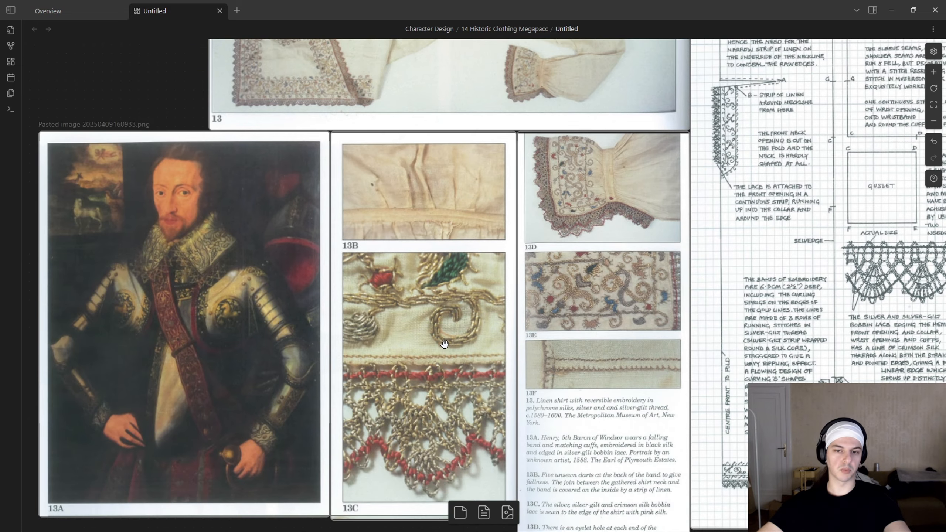
{"action": "scroll", "coordinate": [444, 344], "scroll_direction": "down", "scroll_amount": 3, "text": "ctrl"}
{"action": "scroll", "coordinate": [320, 216], "scroll_direction": "up", "scroll_amount": 8, "text": "ctrl"}
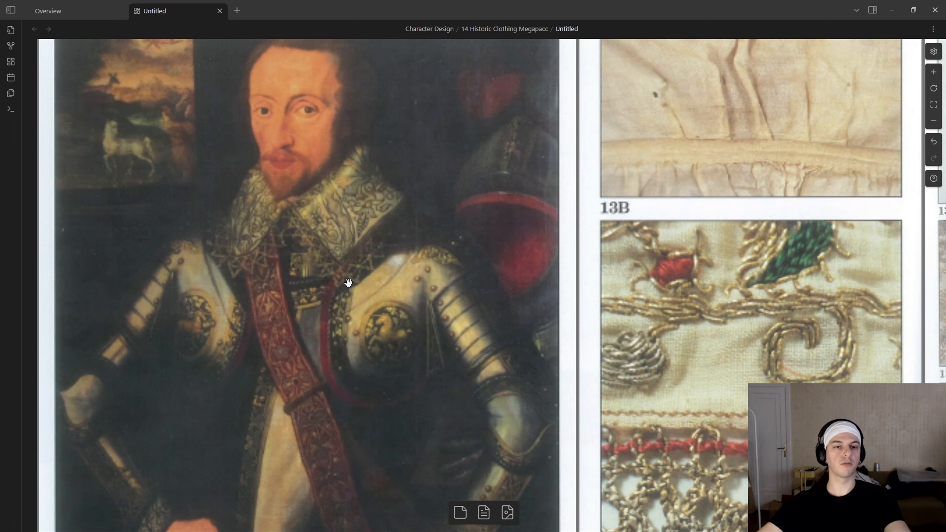
{"action": "scroll", "coordinate": [348, 282], "scroll_direction": "down", "scroll_amount": 8, "text": "ctrl"}
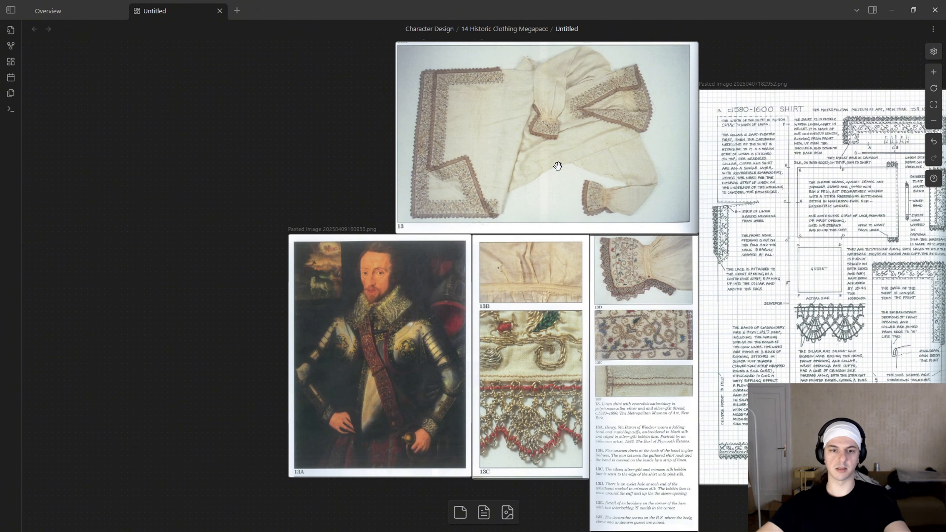
{"action": "scroll", "coordinate": [560, 164], "scroll_direction": "down", "scroll_amount": 4, "text": "ctrl"}
{"action": "scroll", "coordinate": [566, 146], "scroll_direction": "up", "scroll_amount": 4, "text": "ctrl"}
{"action": "middle_click_drag", "start_coordinate": [461, 203], "coordinate": [462, 394]}
{"action": "middle_click_drag", "start_coordinate": [468, 358], "coordinate": [430, 271]}
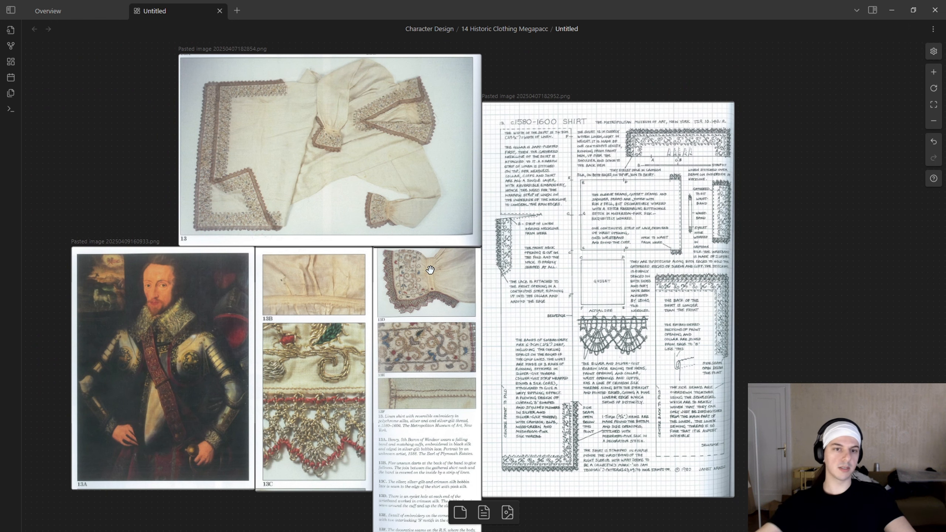
Study the figure 13 shirt photo against the neck opening and gusset drawings on the c.1580-1600 shirt pattern sheet.
{"action": "scroll", "coordinate": [443, 170], "scroll_direction": "up", "scroll_amount": 3, "text": "ctrl"}
{"action": "middle_click_drag", "start_coordinate": [486, 167], "coordinate": [596, 291]}
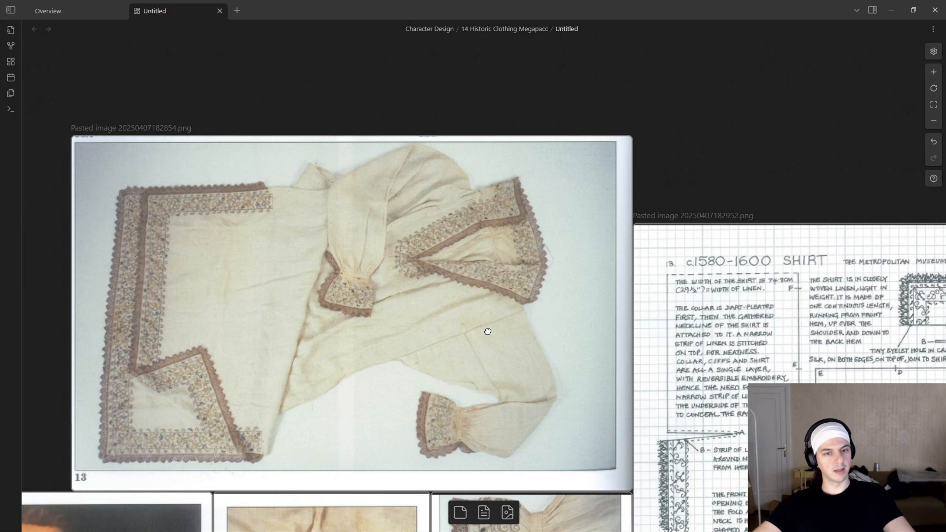
{"action": "middle_click_drag", "start_coordinate": [487, 331], "coordinate": [500, 333]}
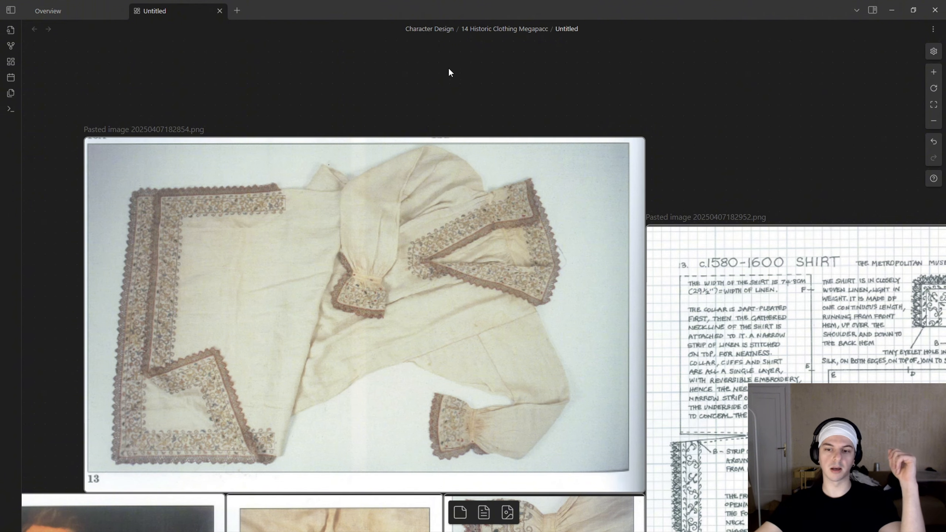
{"action": "scroll", "coordinate": [531, 147], "scroll_direction": "down", "scroll_amount": 7}
{"action": "scroll", "coordinate": [531, 148], "scroll_direction": "right", "scroll_amount": 5}
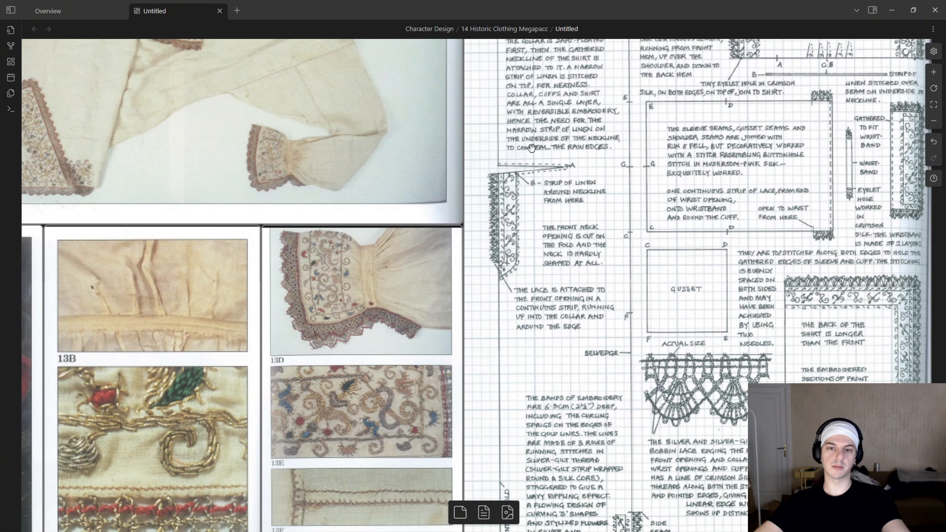
{"action": "scroll", "coordinate": [531, 148], "scroll_direction": "down", "scroll_amount": 4, "text": "ctrl"}
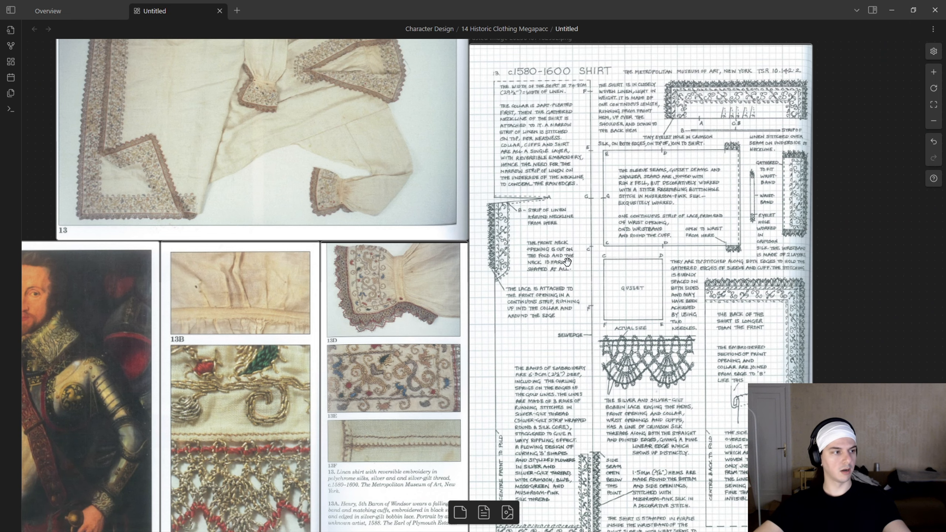
{"action": "scroll", "coordinate": [523, 197], "scroll_direction": "up", "scroll_amount": 5, "text": "ctrl"}
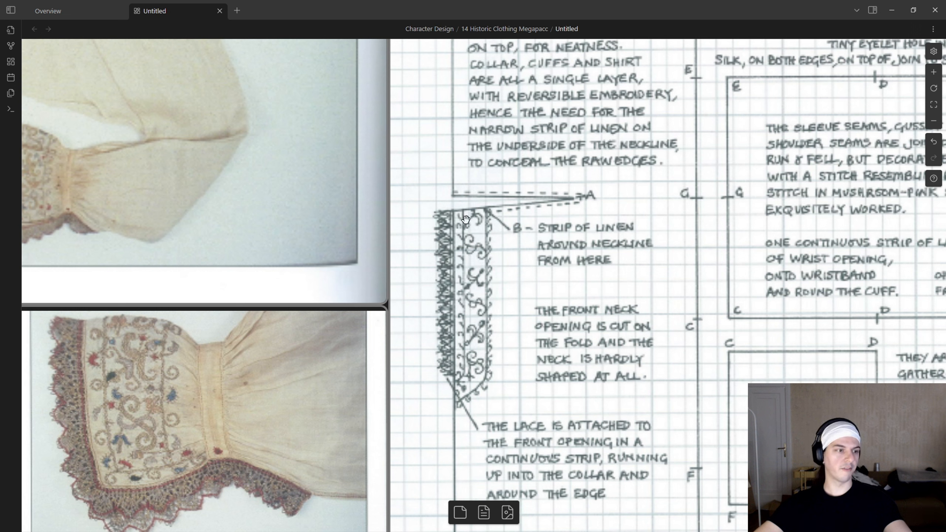
{"action": "scroll", "coordinate": [465, 219], "scroll_direction": "down", "scroll_amount": 5, "text": "ctrl"}
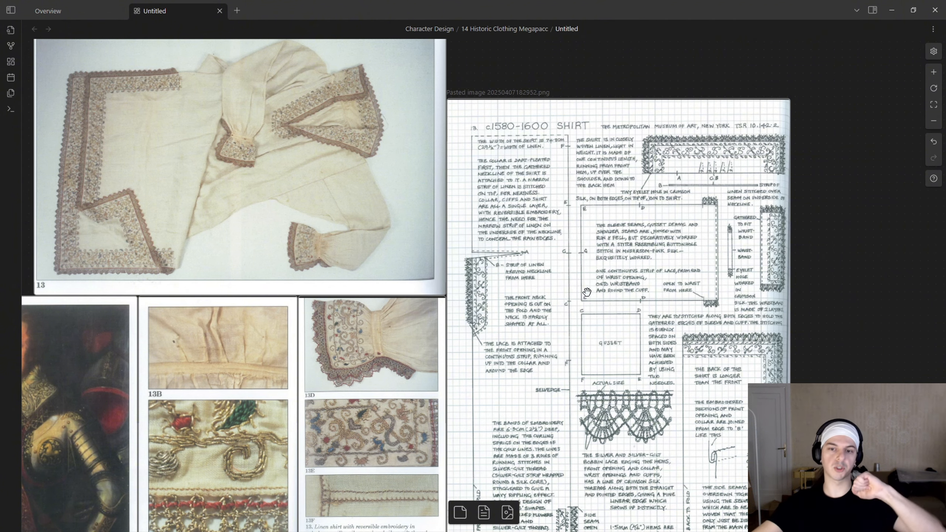
{"action": "scroll", "coordinate": [602, 364], "scroll_direction": "up", "scroll_amount": 5, "text": "ctrl"}
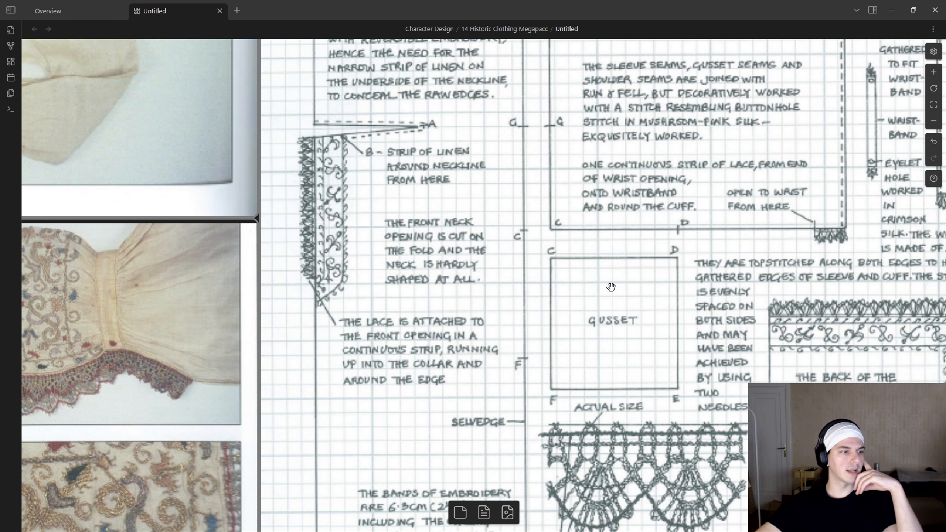
{"action": "scroll", "coordinate": [611, 283], "scroll_direction": "down", "scroll_amount": 3, "text": "ctrl"}
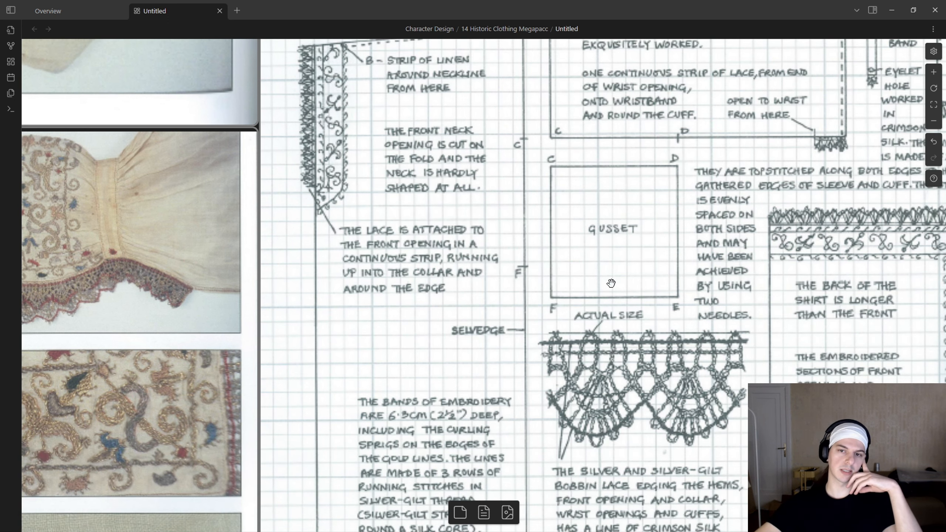
{"action": "scroll", "coordinate": [614, 254], "scroll_direction": "down", "scroll_amount": 2, "text": "ctrl"}
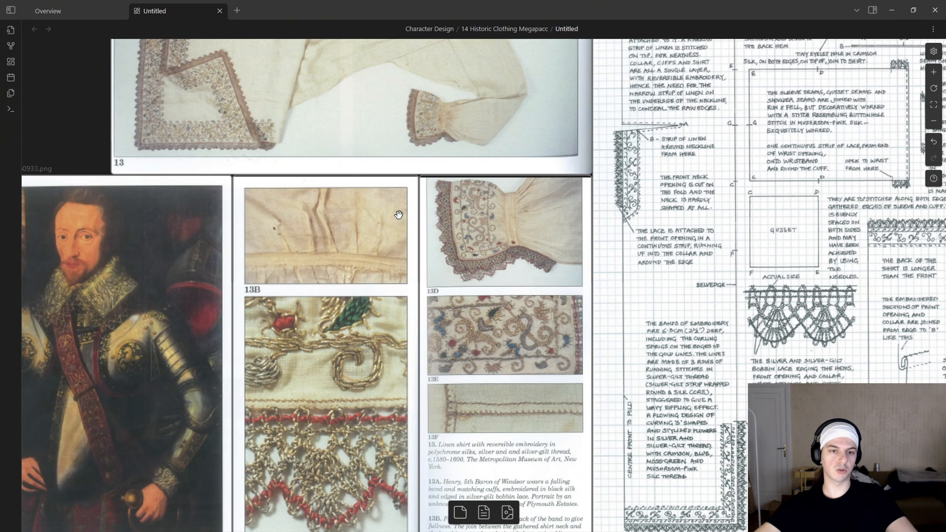
Compare the shirt's collar and cuffs in the photo with the neckline, collar and wristband drawings on the pattern sheet.
{"action": "middle_click_drag", "start_coordinate": [443, 127], "coordinate": [435, 348]}
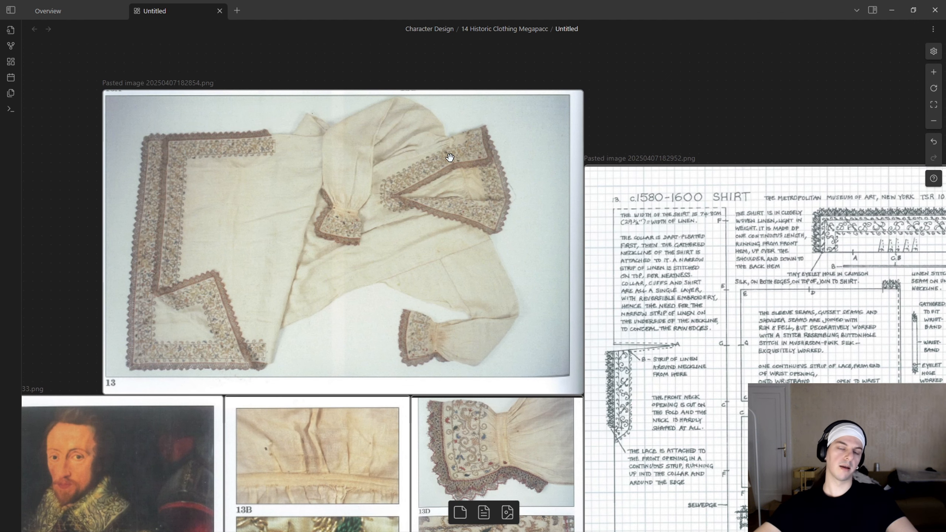
{"action": "scroll", "coordinate": [510, 297], "scroll_direction": "up", "scroll_amount": 5, "text": "ctrl"}
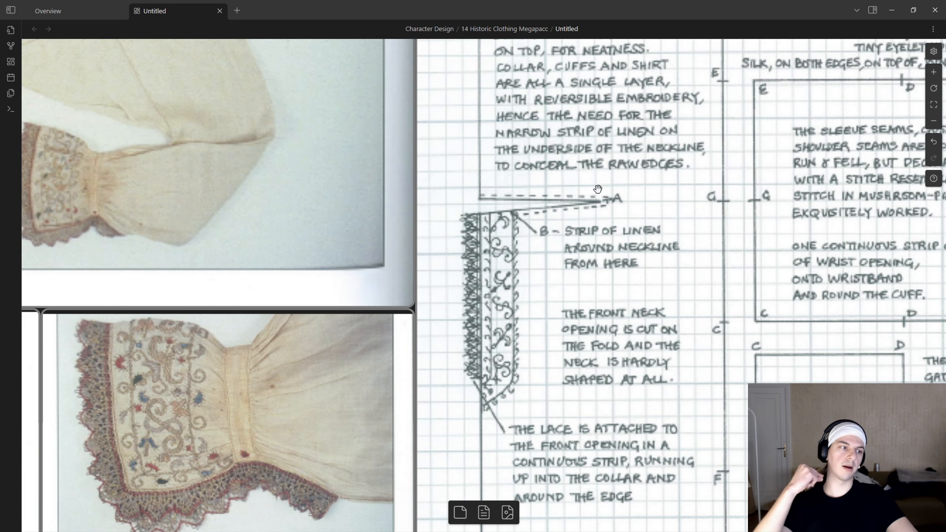
{"action": "scroll", "coordinate": [353, 158], "scroll_direction": "down", "scroll_amount": 5, "text": "ctrl"}
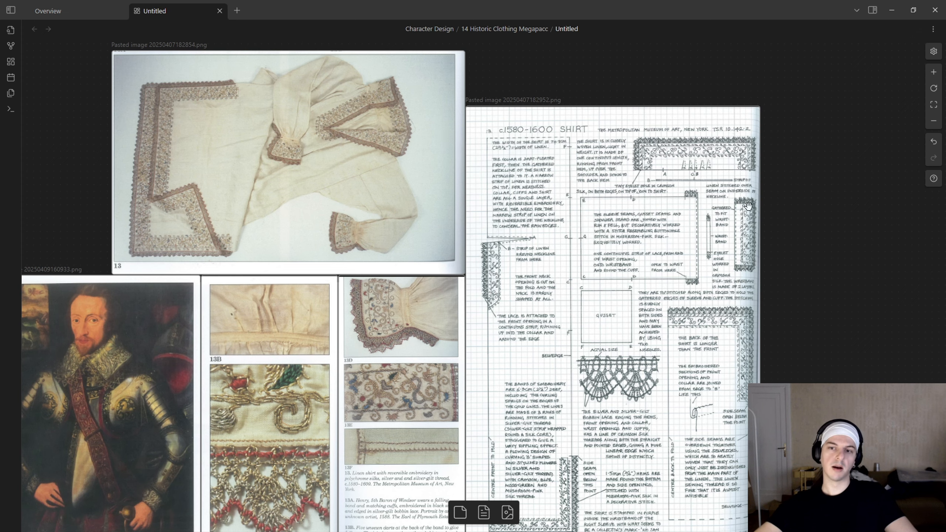
{"action": "scroll", "coordinate": [709, 184], "scroll_direction": "up", "scroll_amount": 5, "text": "ctrl"}
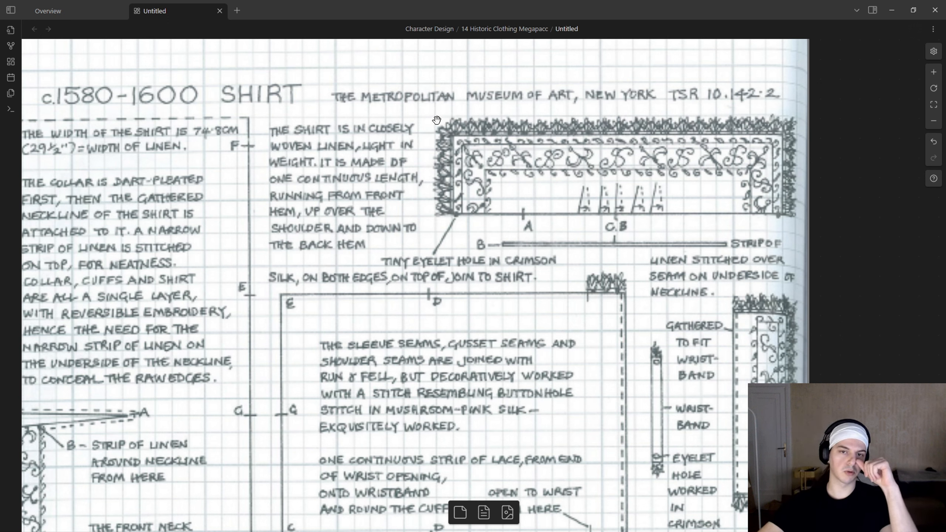
{"action": "scroll", "coordinate": [510, 262], "scroll_direction": "down", "scroll_amount": 5}
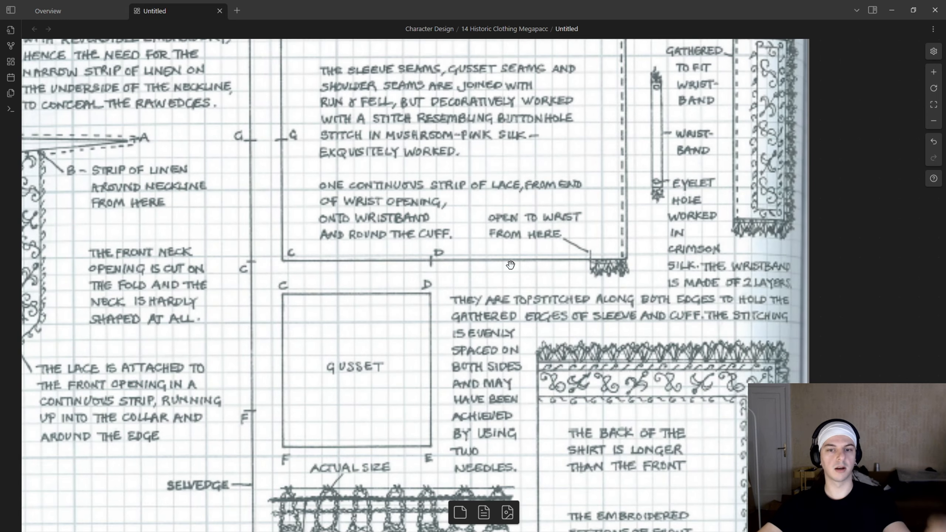
{"action": "scroll", "coordinate": [509, 260], "scroll_direction": "down", "scroll_amount": 6, "text": "ctrl"}
Review the whole c.1580-1600 shirt reference group, from the figure 13 photo and portrait to the pattern sheet.
{"action": "middle_click_drag", "start_coordinate": [271, 238], "coordinate": [547, 152]}
{"action": "middle_click_drag", "start_coordinate": [507, 86], "coordinate": [543, 268]}
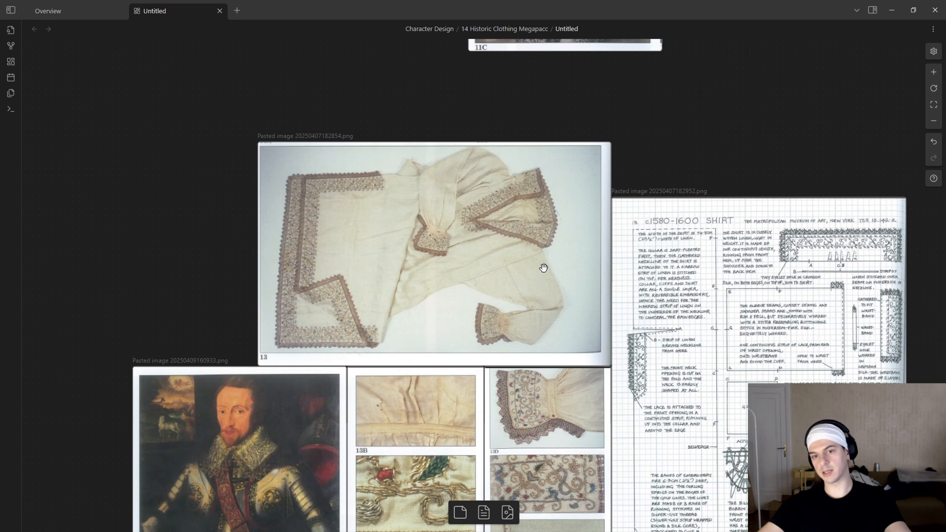
{"action": "middle_click_drag", "start_coordinate": [542, 321], "coordinate": [510, 235]}
{"action": "right_click", "coordinate": [515, 239]}
{"action": "left_click", "coordinate": [857, 85]}
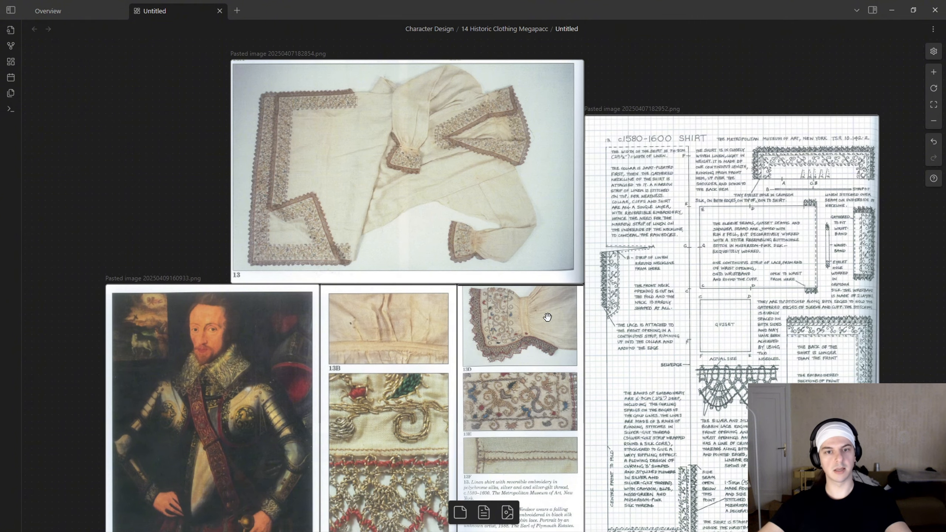
{"action": "middle_click_drag", "start_coordinate": [548, 317], "coordinate": [481, 246]}
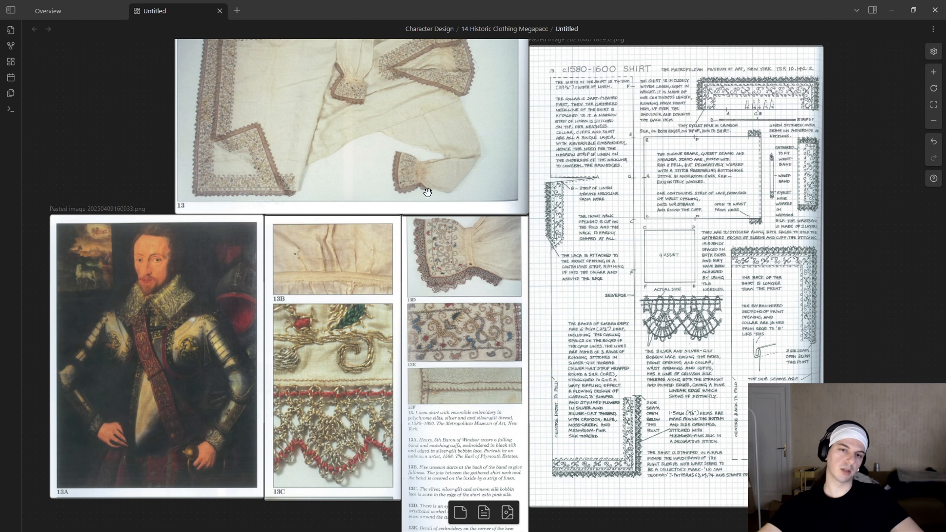
{"action": "scroll", "coordinate": [427, 192], "scroll_direction": "down", "scroll_amount": 2}
{"action": "scroll", "coordinate": [427, 193], "scroll_direction": "down", "scroll_amount": 2, "text": "ctrl"}
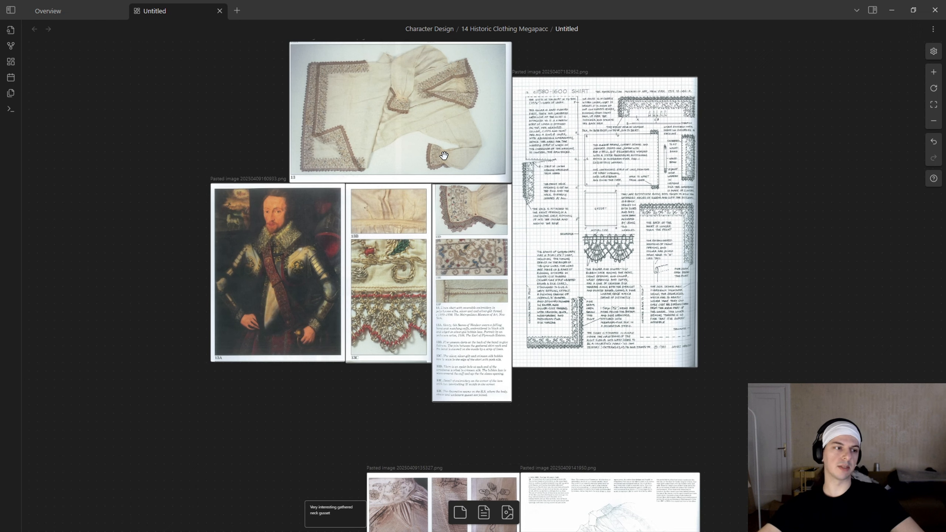
{"action": "middle_click_drag", "start_coordinate": [488, 185], "coordinate": [499, 211]}
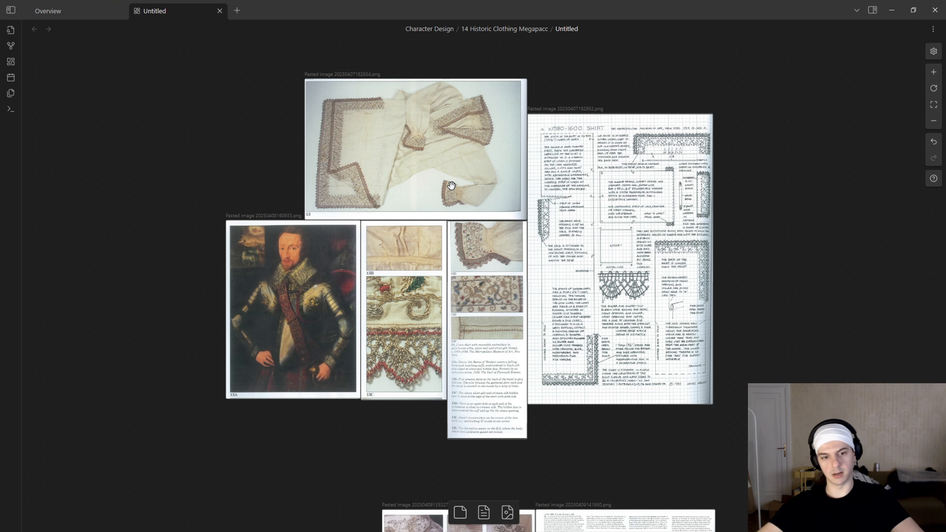
{"action": "middle_click_drag", "start_coordinate": [519, 235], "coordinate": [472, 290]}
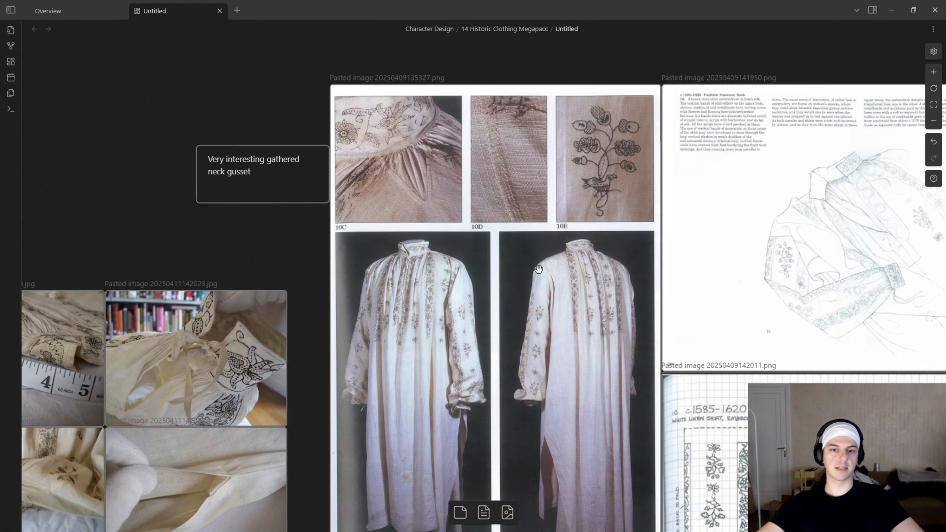
Examine the gathered neck gusset in close-up 10C of the c.1585-1620 shirt references.
{"action": "middle_click_drag", "start_coordinate": [537, 256], "coordinate": [509, 170]}
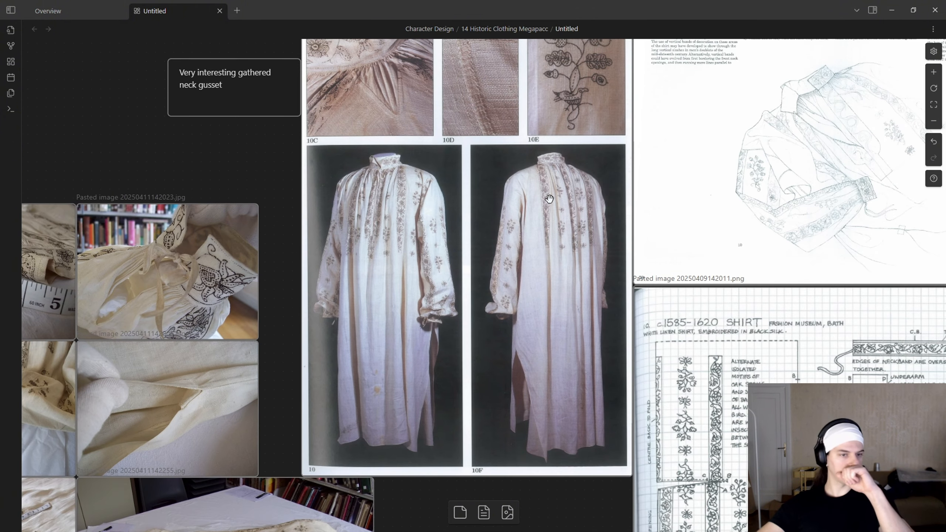
{"action": "middle_click_drag", "start_coordinate": [486, 189], "coordinate": [458, 262]}
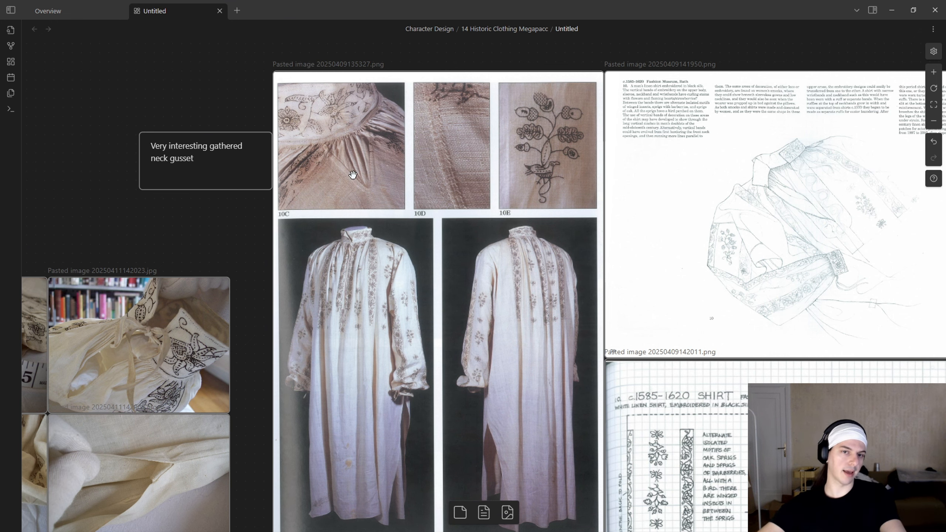
{"action": "scroll", "coordinate": [352, 175], "scroll_direction": "up", "scroll_amount": 5, "text": "ctrl"}
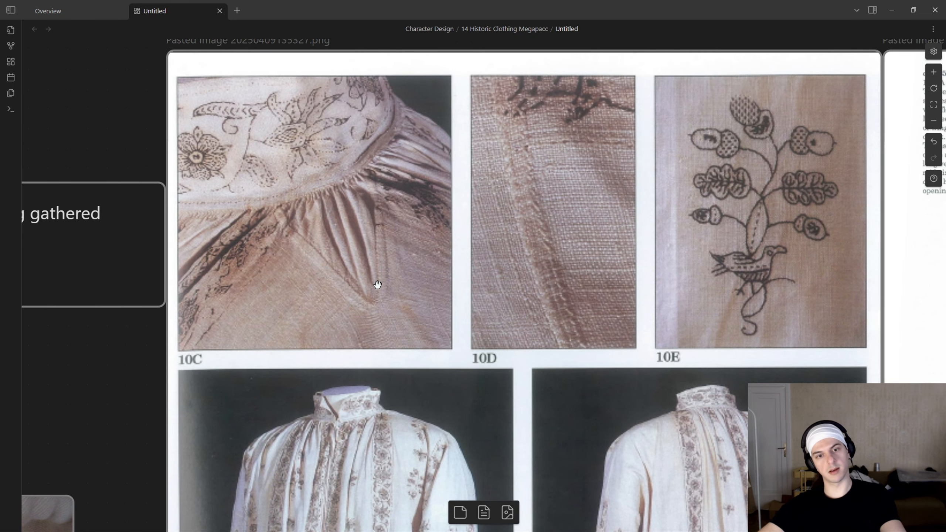
Review the c.1585-1620 shirt photos and drawings, and compare the c.1580-1600 shirt photos with their pattern sheet.
{"action": "scroll", "coordinate": [377, 284], "scroll_direction": "down", "scroll_amount": 3, "text": "ctrl"}
{"action": "scroll", "coordinate": [532, 239], "scroll_direction": "down", "scroll_amount": 3}
{"action": "scroll", "coordinate": [533, 241], "scroll_direction": "down", "scroll_amount": 3, "text": "ctrl"}
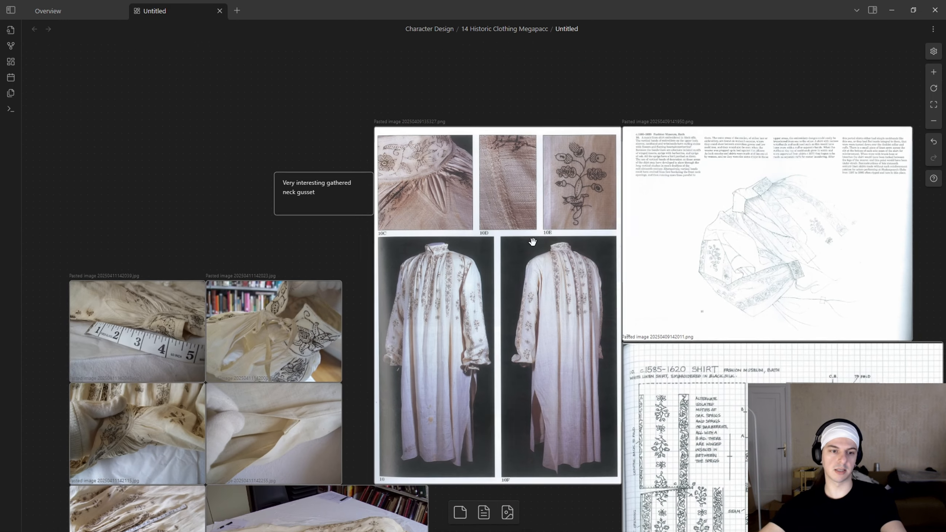
{"action": "scroll", "coordinate": [532, 242], "scroll_direction": "down", "scroll_amount": 1, "text": "ctrl"}
{"action": "scroll", "coordinate": [545, 180], "scroll_direction": "down", "scroll_amount": 5}
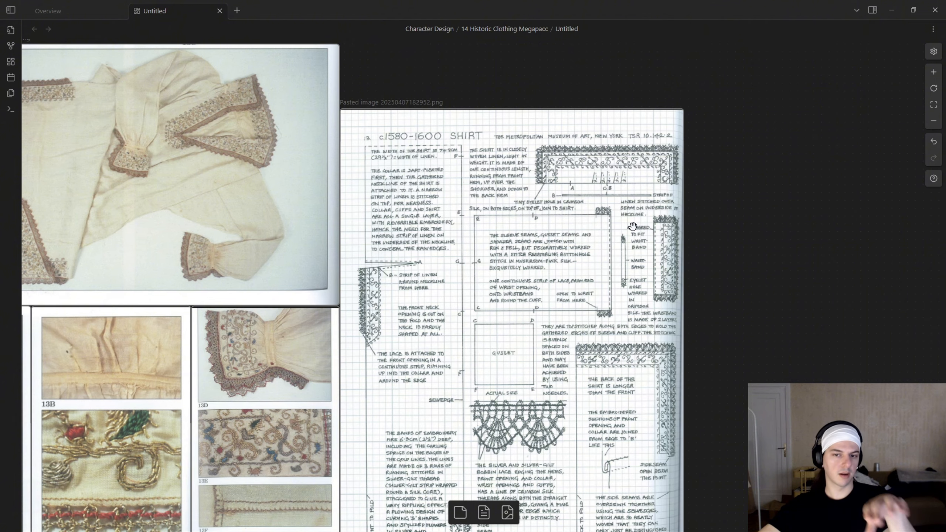
{"action": "scroll", "coordinate": [633, 227], "scroll_direction": "down", "scroll_amount": 2}
{"action": "mouse_move", "coordinate": [522, 191]}
{"action": "left_mouse_down"}
{"action": "mouse_move", "coordinate": [572, 197]}
{"action": "mouse_move", "coordinate": [521, 183]}
{"action": "left_mouse_up"}
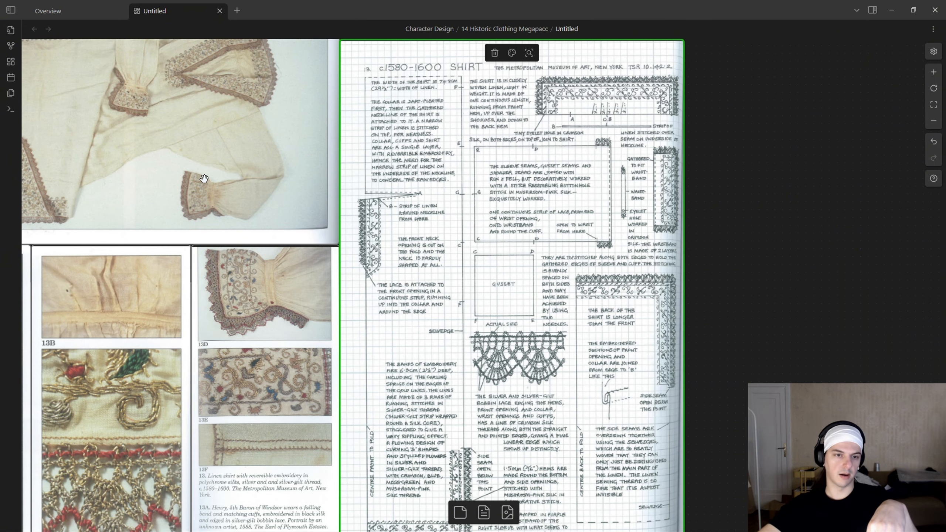
{"action": "middle_click_drag", "start_coordinate": [189, 176], "coordinate": [317, 245]}
{"action": "middle_click_drag", "start_coordinate": [552, 271], "coordinate": [396, 177]}
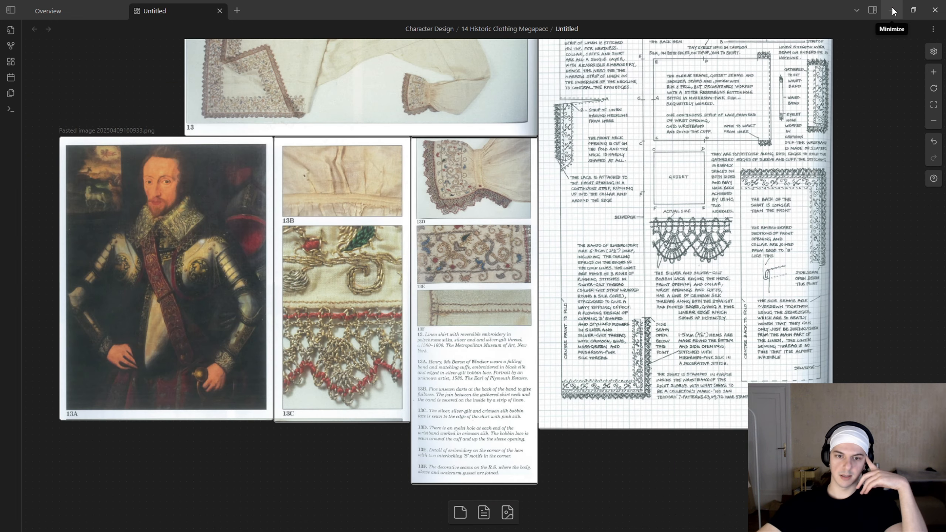
Switch to the CLO garment project and delete the existing rectangle outline from the 2D pattern layout.
{"action": "left_click", "coordinate": [892, 11]}
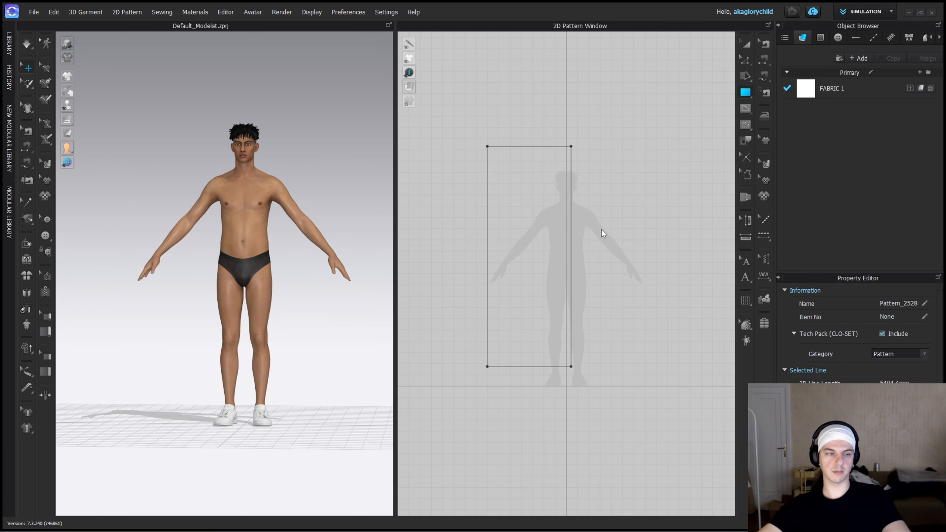
{"action": "key", "text": "a"}
{"action": "left_click", "coordinate": [551, 222]}
{"action": "key", "text": "Delete"}
Create a rectangle pattern 750 mm wide and lengthen it by lowering its bottom edge to just below the avatar's feet.
{"action": "left_click", "coordinate": [743, 94]}
{"action": "left_click", "coordinate": [486, 159]}
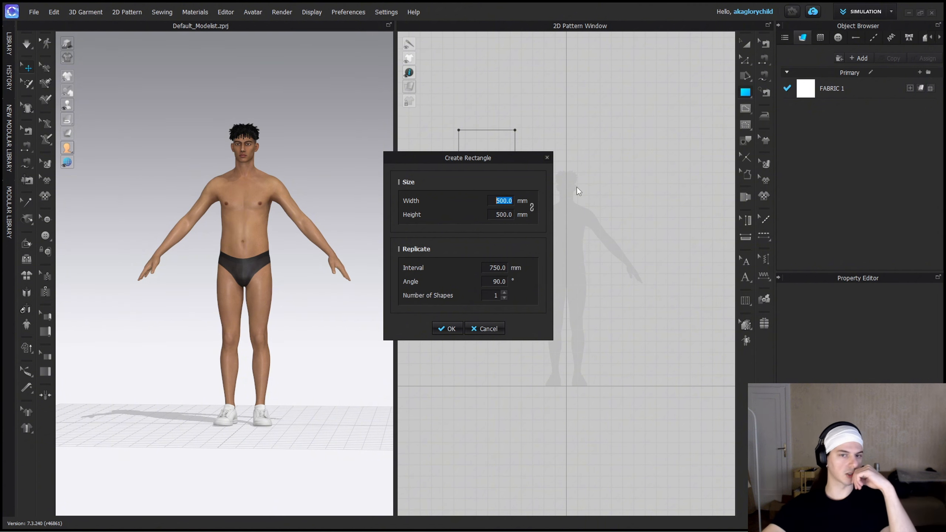
{"action": "type", "text": "750"}
{"action": "left_click", "coordinate": [453, 328]}
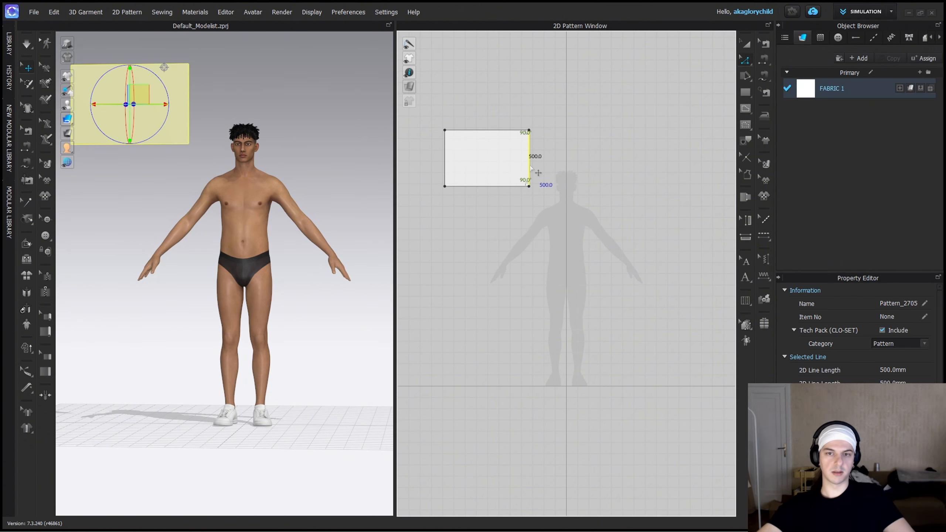
{"action": "left_click_drag", "start_coordinate": [503, 366], "coordinate": [504, 413]}
{"action": "key", "text": "a"}
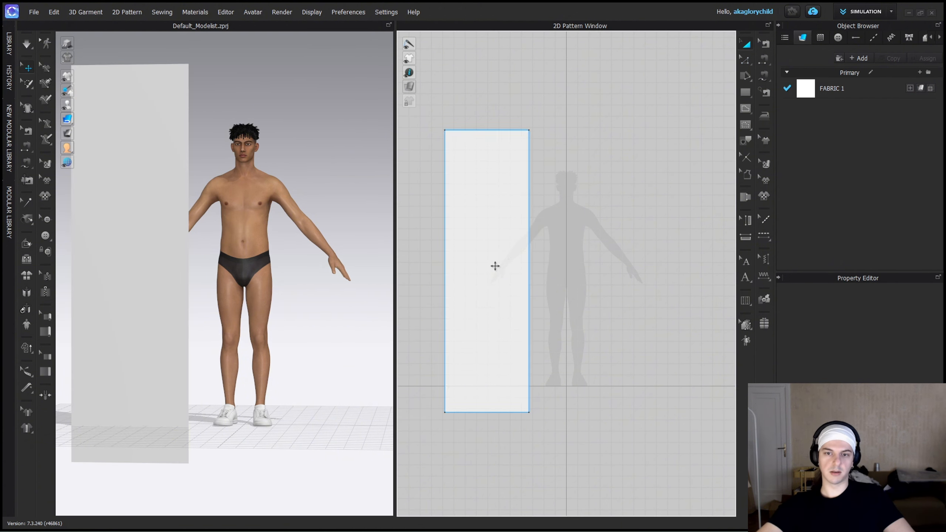
Move the rectangle to the right of the avatar's centreline and shorten it to about 2148 mm long.
{"action": "left_click_drag", "start_coordinate": [494, 266], "coordinate": [631, 181]}
{"action": "scroll", "coordinate": [629, 180], "scroll_direction": "down", "scroll_amount": 2}
{"action": "middle_click_drag", "start_coordinate": [627, 177], "coordinate": [601, 181]}
{"action": "scroll", "coordinate": [601, 180], "scroll_direction": "up", "scroll_amount": 3}
{"action": "left_click_drag", "start_coordinate": [595, 232], "coordinate": [589, 224]}
{"action": "scroll", "coordinate": [589, 224], "scroll_direction": "down", "scroll_amount": 2}
{"action": "key", "text": "z"}
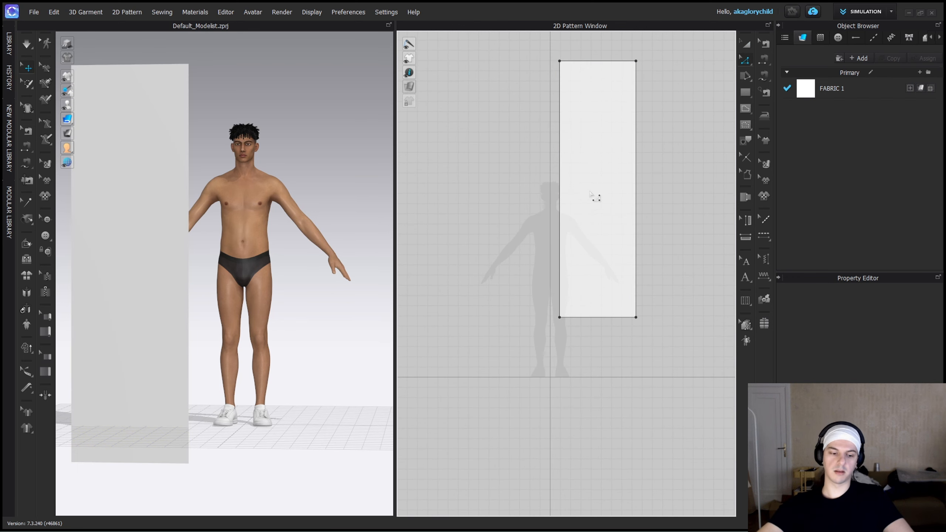
{"action": "left_click", "coordinate": [605, 207]}
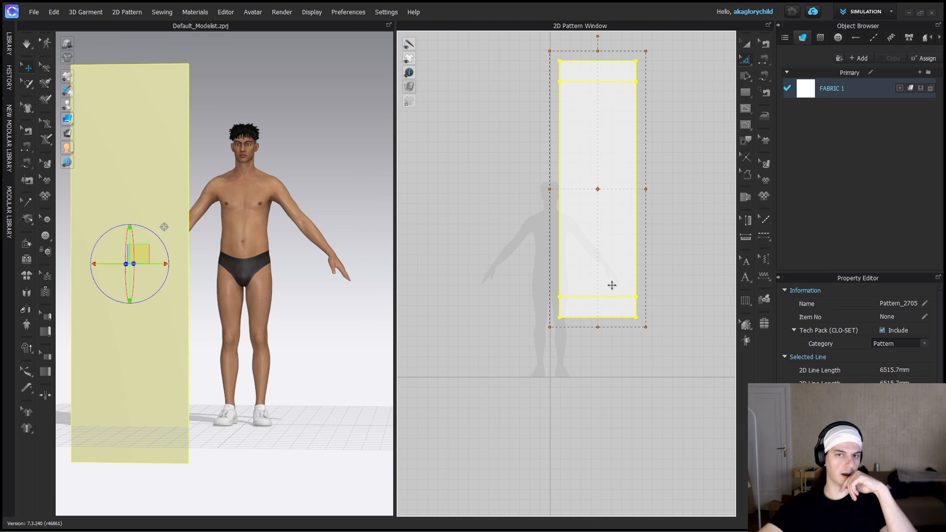
{"action": "key", "text": "ctrl+z"}
{"action": "key", "text": "a"}
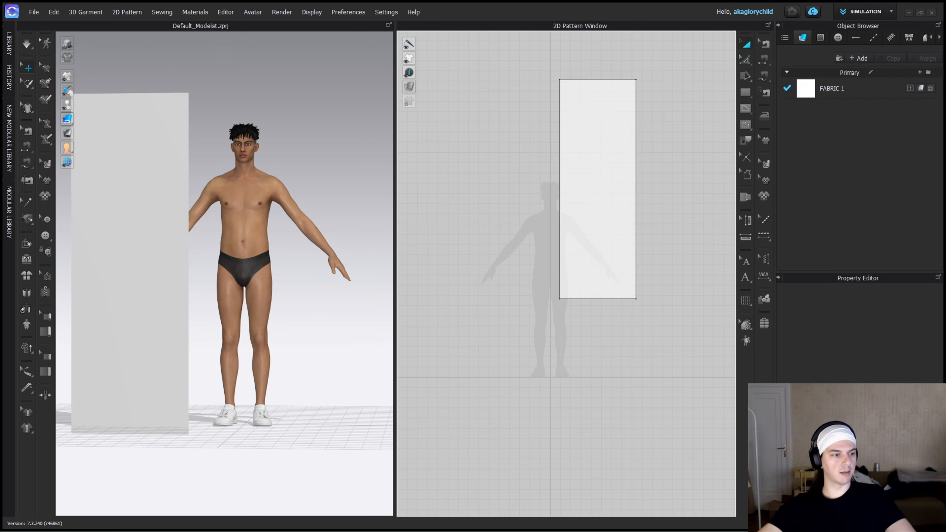
Split both long sides of the rectangle and draw a horizontal internal line across its mid-height as the shoulder line.
{"action": "right_click", "coordinate": [560, 137]}
{"action": "right_click", "coordinate": [558, 148]}
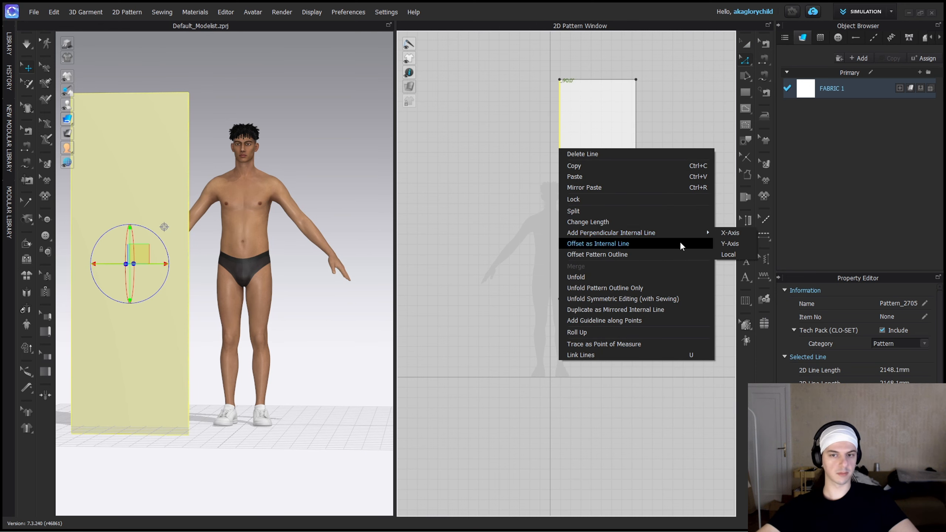
{"action": "left_click", "coordinate": [573, 211]}
{"action": "left_click", "coordinate": [448, 343]}
{"action": "right_click", "coordinate": [636, 223]}
{"action": "left_click", "coordinate": [648, 287]}
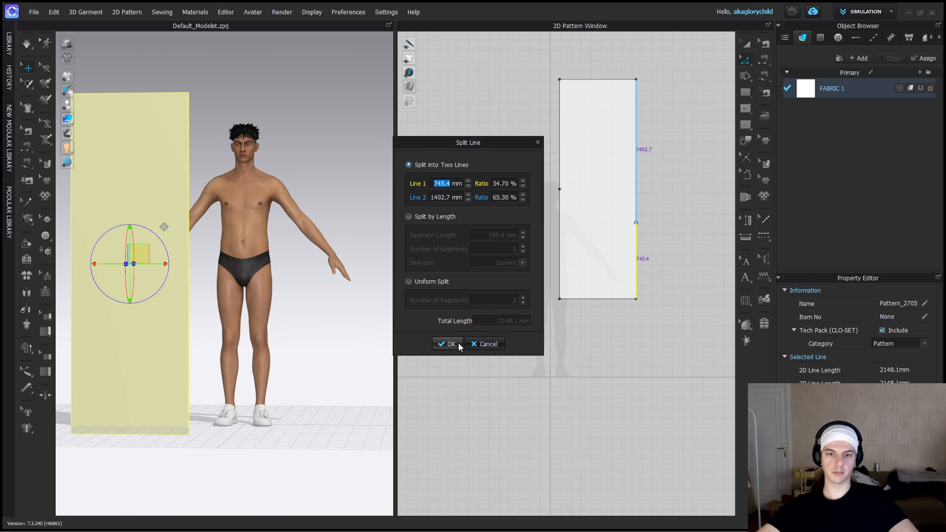
{"action": "left_click", "coordinate": [443, 342]}
{"action": "key", "text": "g"}
{"action": "left_click", "coordinate": [559, 189]}
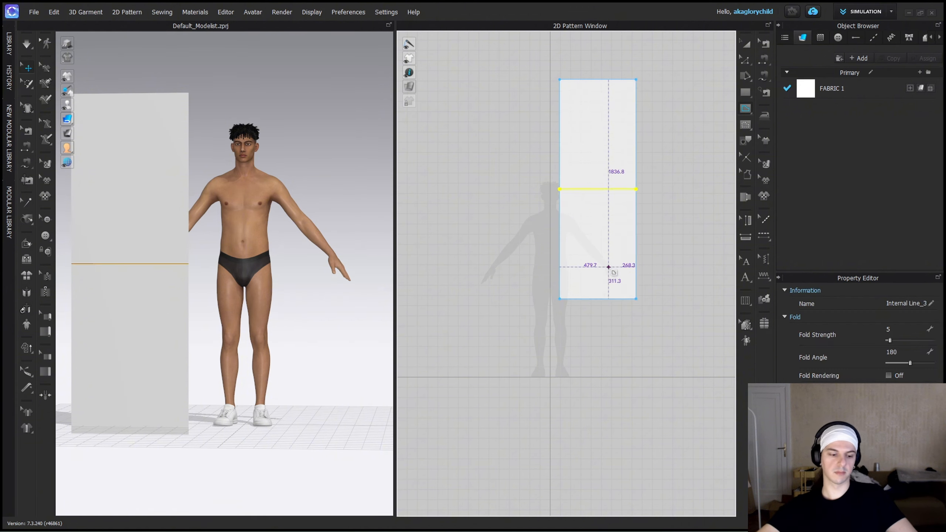
Position the pattern in 3D centred in front of the avatar, with the shoulder line around head height.
{"action": "key", "text": "a"}
{"action": "scroll", "coordinate": [632, 209], "scroll_direction": "down", "scroll_amount": 2}
{"action": "middle_click_drag", "start_coordinate": [648, 144], "coordinate": [660, 182]}
{"action": "left_click_drag", "start_coordinate": [144, 241], "coordinate": [187, 129]}
{"action": "right_click_drag", "start_coordinate": [186, 128], "coordinate": [158, 127]}
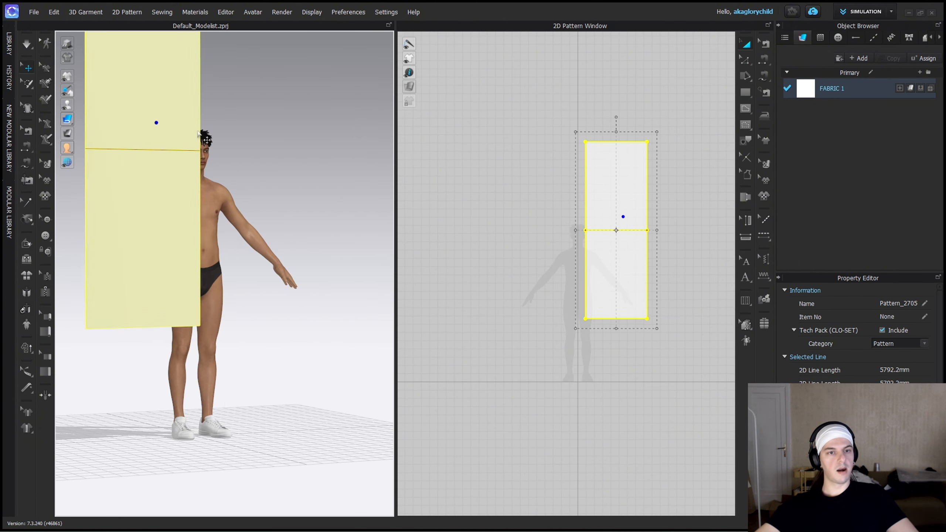
{"action": "left_click_drag", "start_coordinate": [160, 128], "coordinate": [232, 129]}
{"action": "right_click_drag", "start_coordinate": [232, 129], "coordinate": [231, 118]}
{"action": "scroll", "coordinate": [635, 222], "scroll_direction": "up", "scroll_amount": 2}
{"action": "left_click", "coordinate": [674, 223]}
Split the bottom edge near its middle at 373.5 mm and draw a vertical internal line down the rectangle's centre.
{"action": "scroll", "coordinate": [637, 234], "scroll_direction": "down", "scroll_amount": 3}
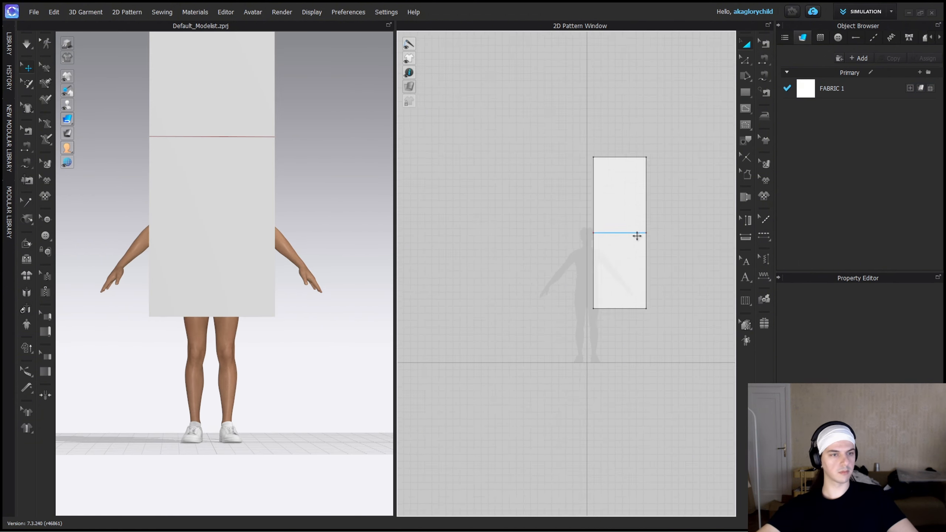
{"action": "scroll", "coordinate": [637, 237], "scroll_direction": "up", "scroll_amount": 4}
{"action": "left_click", "coordinate": [601, 376], "text": "shift"}
{"action": "right_click", "coordinate": [602, 376]}
{"action": "left_click", "coordinate": [626, 238]}
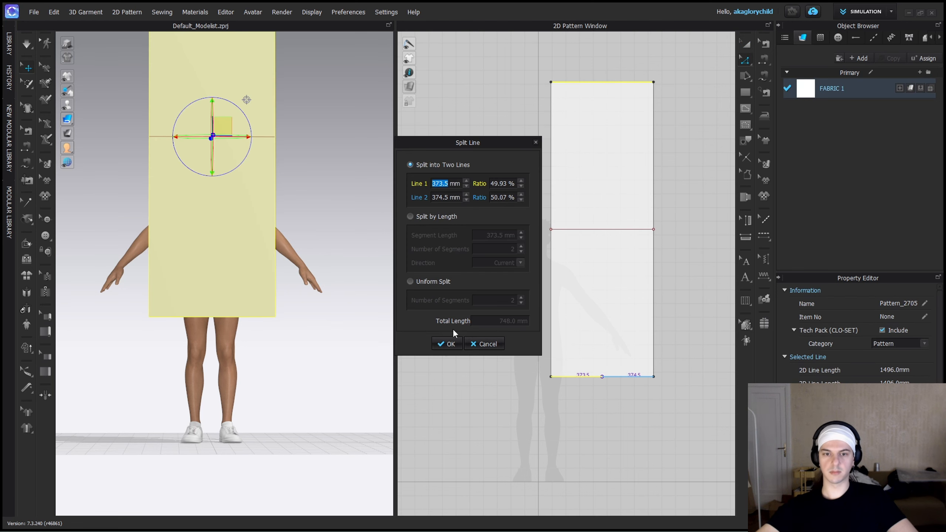
{"action": "left_click", "coordinate": [446, 343]}
{"action": "key", "text": "g"}
{"action": "double_click", "coordinate": [598, 80]}
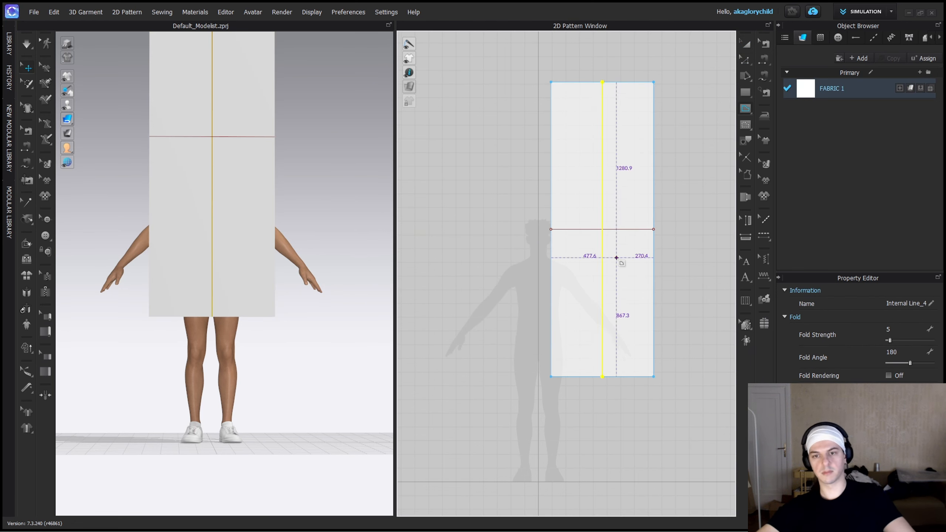
{"action": "key", "text": "a"}
{"action": "scroll", "coordinate": [611, 228], "scroll_direction": "up", "scroll_amount": 4}
{"action": "right_click", "coordinate": [603, 229]}
{"action": "left_click", "coordinate": [649, 324]}
{"action": "key", "text": "Escape"}
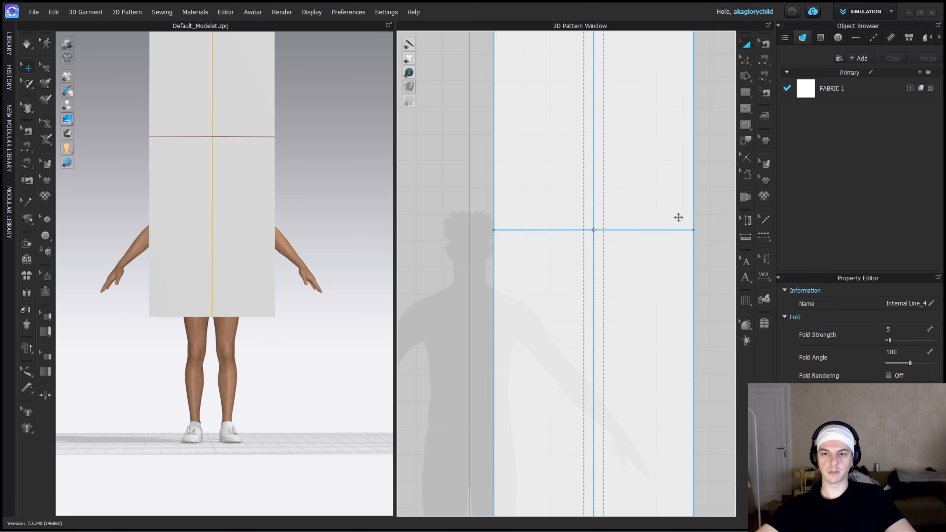
Add a point on the vertical centre line below the shoulder line to mark the depth of the front neck slit.
{"action": "scroll", "coordinate": [600, 236], "scroll_direction": "down", "scroll_amount": 4}
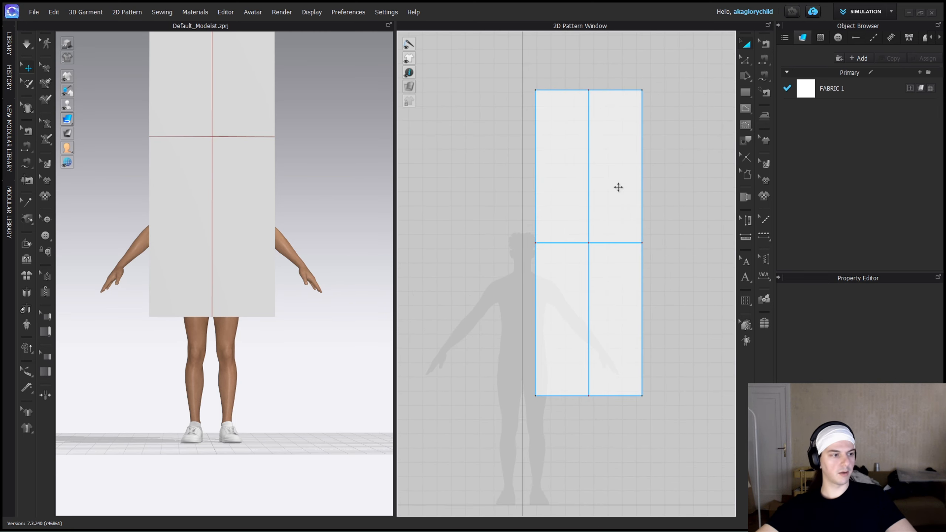
{"action": "key", "text": "g"}
{"action": "scroll", "coordinate": [591, 263], "scroll_direction": "up", "scroll_amount": 3}
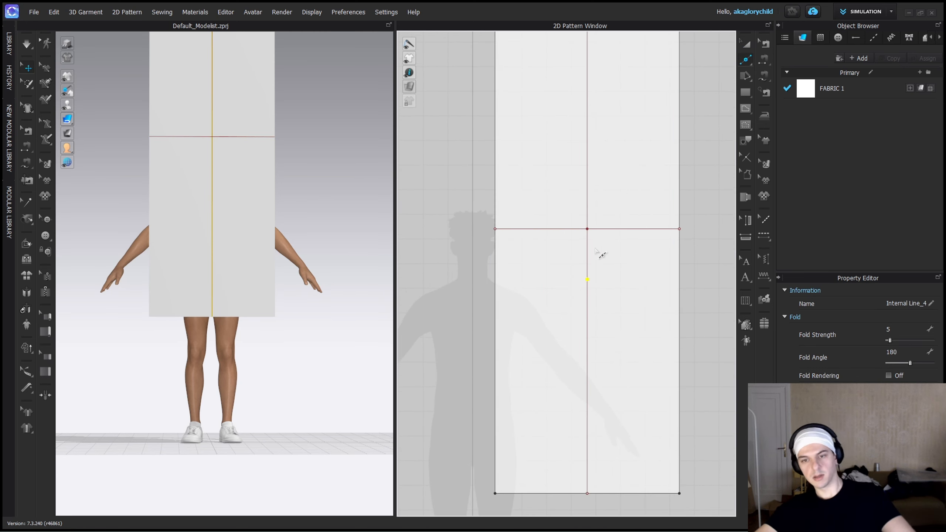
{"action": "scroll", "coordinate": [596, 249], "scroll_direction": "up", "scroll_amount": 3}
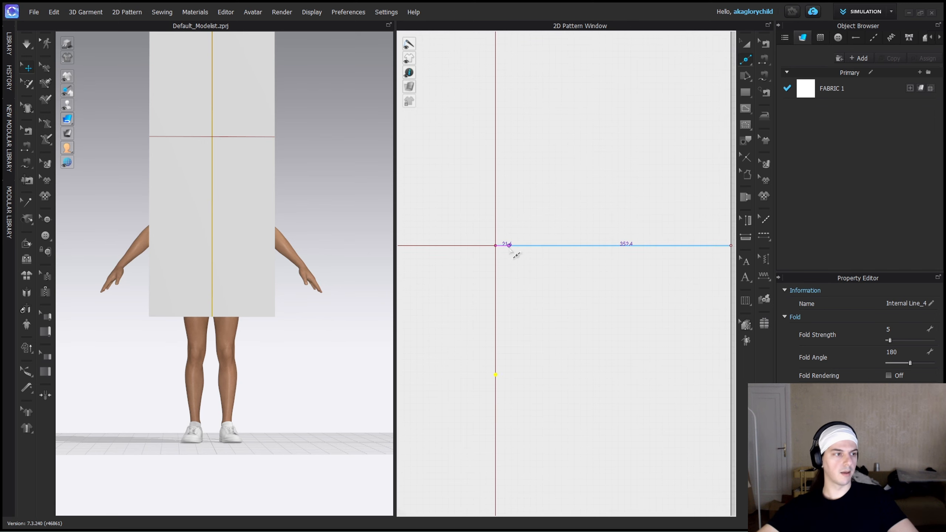
Draw a narrow wedge-shaped internal line for half the neck hole, reaching about 184 mm from the centre along the shoulder line.
{"action": "key", "text": "g"}
{"action": "scroll", "coordinate": [516, 244], "scroll_direction": "down", "scroll_amount": 1}
{"action": "scroll", "coordinate": [506, 242], "scroll_direction": "up", "scroll_amount": 2}
{"action": "left_click", "coordinate": [495, 242]}
{"action": "left_click", "coordinate": [620, 249]}
{"action": "scroll", "coordinate": [612, 252], "scroll_direction": "down", "scroll_amount": 3}
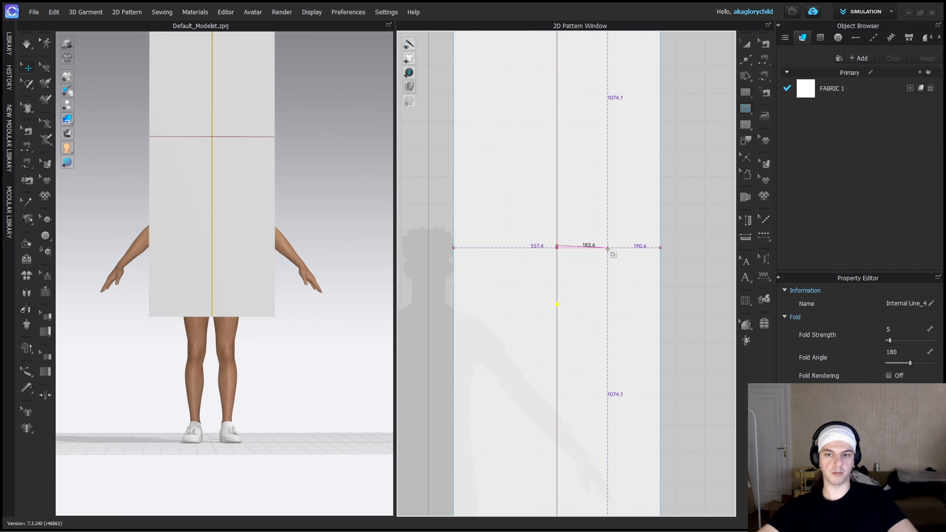
{"action": "scroll", "coordinate": [555, 246], "scroll_direction": "up", "scroll_amount": 3}
{"action": "key", "text": "Return"}
{"action": "scroll", "coordinate": [582, 306], "scroll_direction": "down", "scroll_amount": 5}
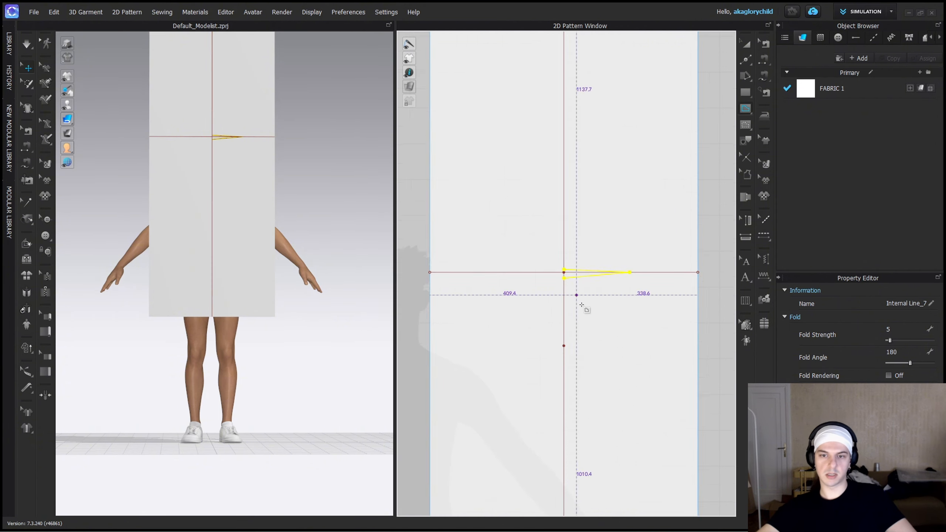
Cut the pattern along its vertical centre line and delete the left half.
{"action": "key", "text": "z"}
{"action": "left_click", "coordinate": [668, 313]}
{"action": "scroll", "coordinate": [576, 297], "scroll_direction": "up", "scroll_amount": 2}
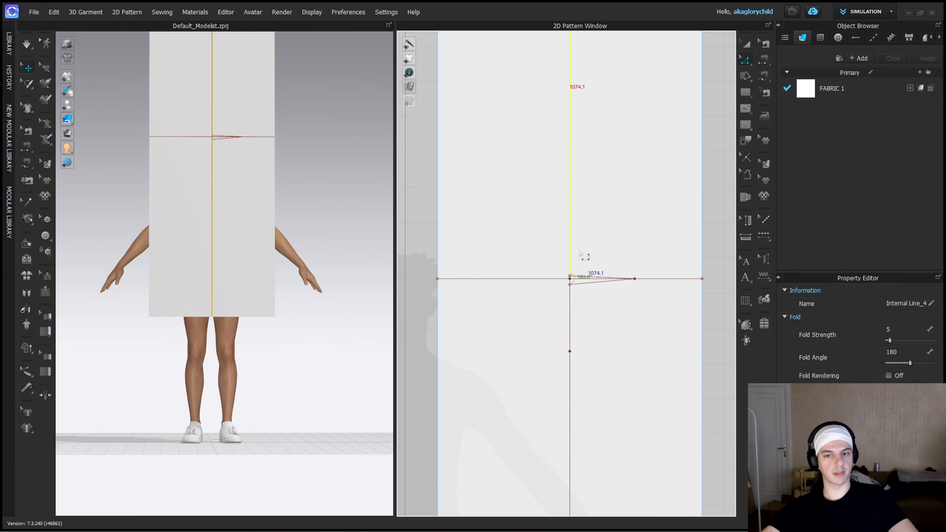
{"action": "right_click", "coordinate": [570, 247]}
{"action": "left_click", "coordinate": [604, 380]}
{"action": "scroll", "coordinate": [570, 380], "scroll_direction": "down", "scroll_amount": 4}
{"action": "key", "text": "a"}
{"action": "left_click", "coordinate": [549, 373]}
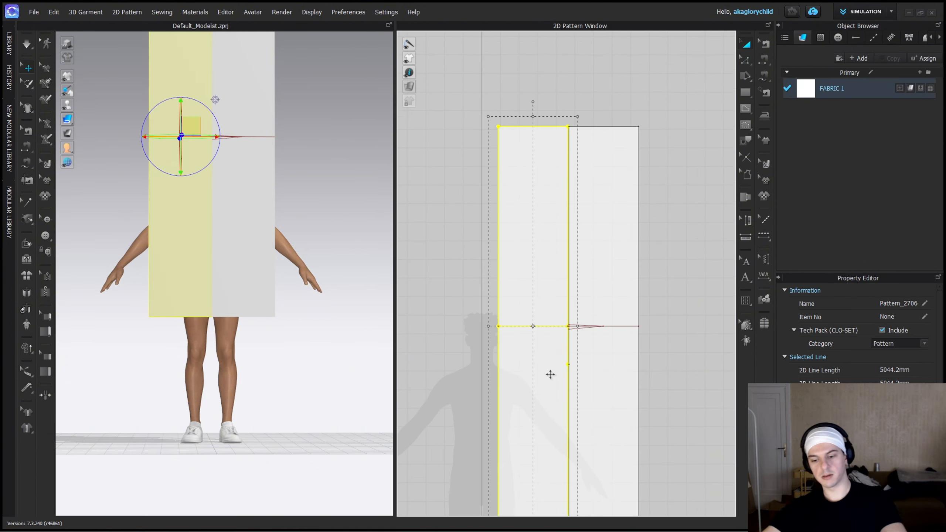
{"action": "key", "text": "Delete"}
Cut out the narrow neck-hole wedge from the remaining half and delete the cut-out piece.
{"action": "key", "text": "z"}
{"action": "scroll", "coordinate": [575, 345], "scroll_direction": "up", "scroll_amount": 8}
{"action": "right_click", "coordinate": [565, 257]}
{"action": "left_click", "coordinate": [599, 377]}
{"action": "key", "text": "a"}
{"action": "left_click", "coordinate": [552, 252]}
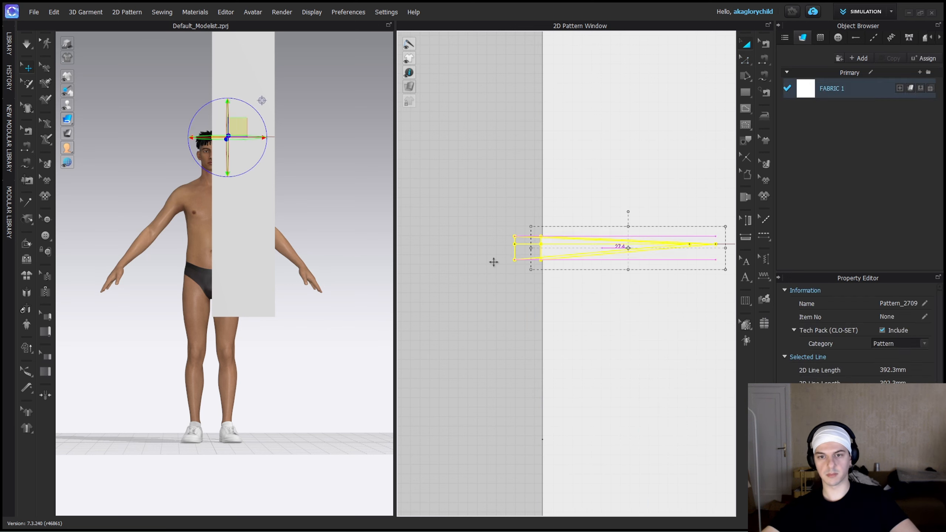
{"action": "key", "text": "Delete"}
Cut the remaining half along the shoulder line to separate the front and back panels.
{"action": "key", "text": "z"}
{"action": "scroll", "coordinate": [432, 347], "scroll_direction": "down", "scroll_amount": 5}
{"action": "right_click", "coordinate": [564, 314]}
{"action": "left_click", "coordinate": [595, 184]}
{"action": "scroll", "coordinate": [585, 231], "scroll_direction": "down", "scroll_amount": 6}
{"action": "key", "text": "a"}
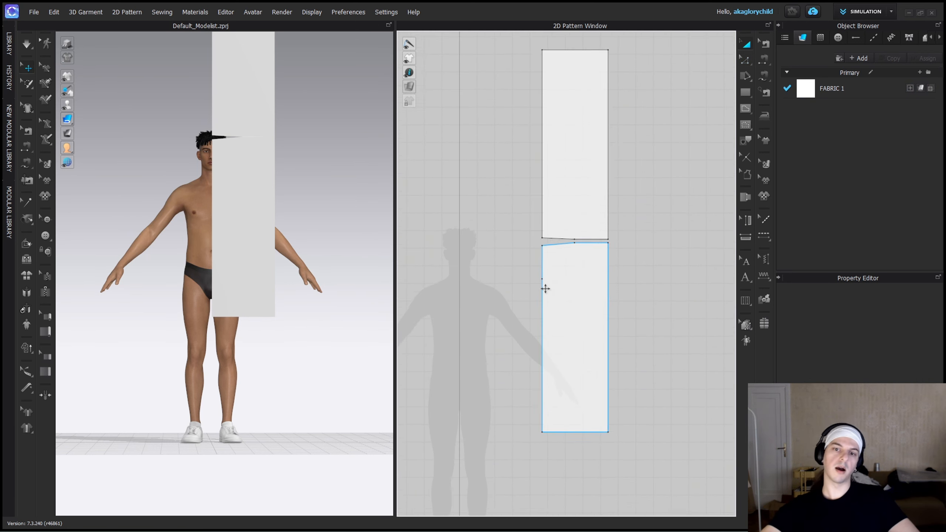
Create symmetric copies of the front and back panels on the opposite side and bring each pair together around the centreline.
{"action": "left_click", "coordinate": [600, 292]}
{"action": "key", "text": "ctrl+d"}
{"action": "left_click", "coordinate": [518, 310], "text": "shift"}
{"action": "left_click", "coordinate": [595, 226]}
{"action": "key", "text": "ctrl+d"}
{"action": "left_click", "coordinate": [518, 200]}
{"action": "left_click_drag", "start_coordinate": [598, 201], "coordinate": [564, 196]}
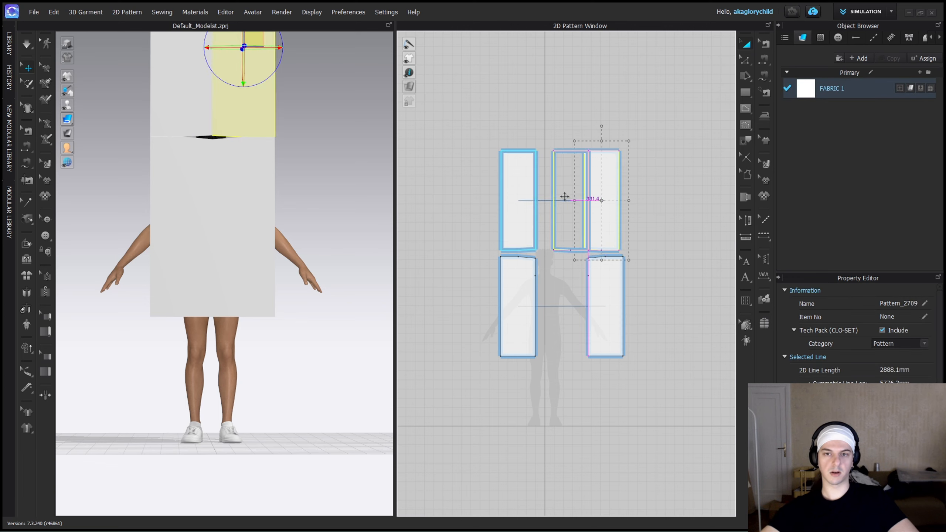
{"action": "left_click_drag", "start_coordinate": [600, 285], "coordinate": [566, 284]}
Select the two back panels in 3D, then move and tilt them behind the avatar's shoulders.
{"action": "middle_click_drag", "start_coordinate": [354, 220], "coordinate": [231, 262]}
{"action": "right_click_drag", "start_coordinate": [230, 262], "coordinate": [186, 213]}
{"action": "middle_click_drag", "start_coordinate": [224, 197], "coordinate": [245, 258]}
{"action": "left_click", "coordinate": [124, 203]}
{"action": "right_click_drag", "start_coordinate": [178, 186], "coordinate": [129, 182]}
{"action": "left_click", "coordinate": [93, 177], "text": "shift"}
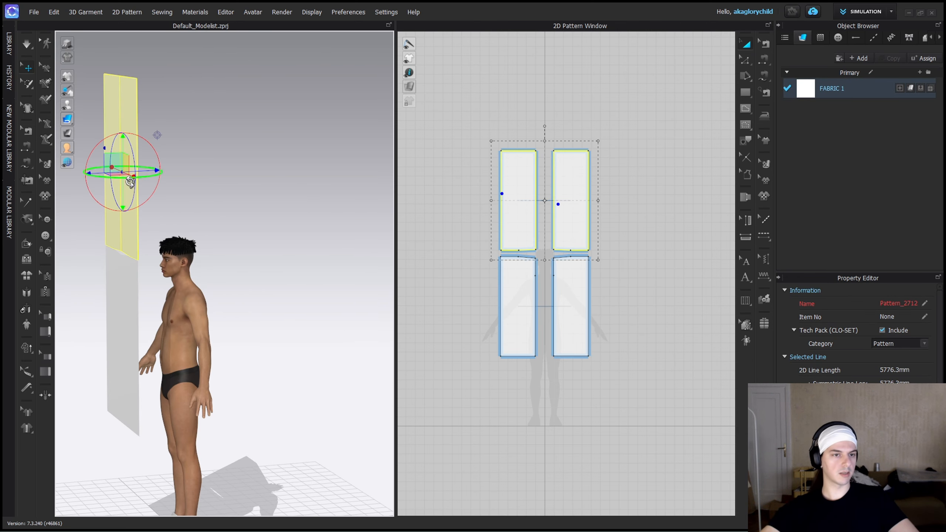
{"action": "left_click_drag", "start_coordinate": [135, 135], "coordinate": [136, 231]}
{"action": "right_click_drag", "start_coordinate": [116, 168], "coordinate": [109, 167]}
{"action": "left_click_drag", "start_coordinate": [117, 167], "coordinate": [240, 352]}
Select the two front panels in 3D and position them in front of the avatar's chest.
{"action": "left_click", "coordinate": [119, 299]}
{"action": "left_click", "coordinate": [129, 283], "text": "shift"}
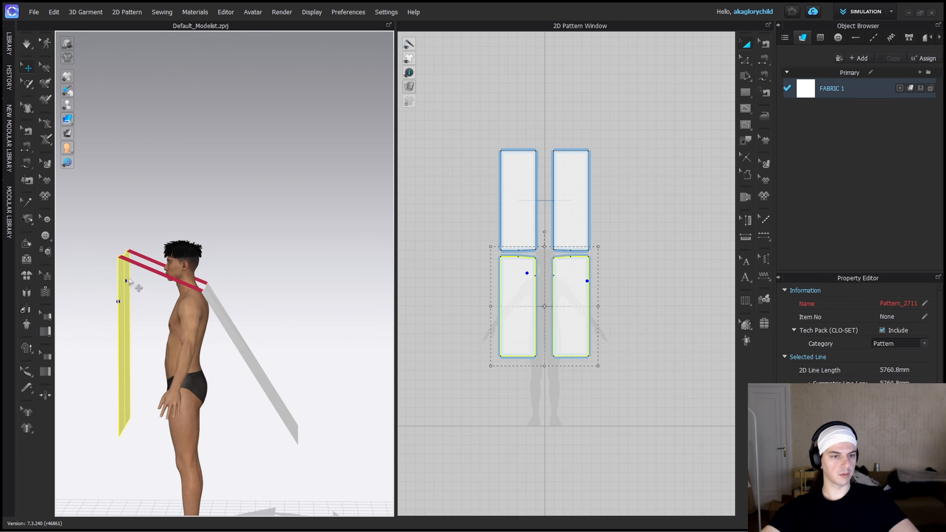
{"action": "right_click_drag", "start_coordinate": [132, 283], "coordinate": [313, 262]}
{"action": "left_click", "coordinate": [208, 290]}
{"action": "left_click_drag", "start_coordinate": [213, 287], "coordinate": [186, 317]}
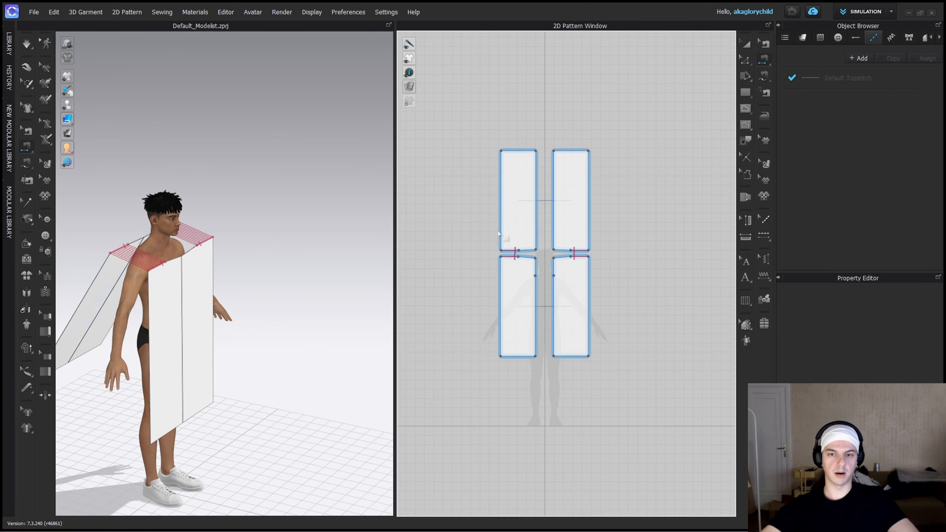
{"action": "key", "text": "q"}
{"action": "scroll", "coordinate": [223, 287], "scroll_direction": "up", "scroll_amount": 3}
{"action": "middle_click_drag", "start_coordinate": [193, 291], "coordinate": [287, 283]}
{"action": "left_click", "coordinate": [257, 290]}
{"action": "left_click", "coordinate": [289, 278], "text": "shift"}
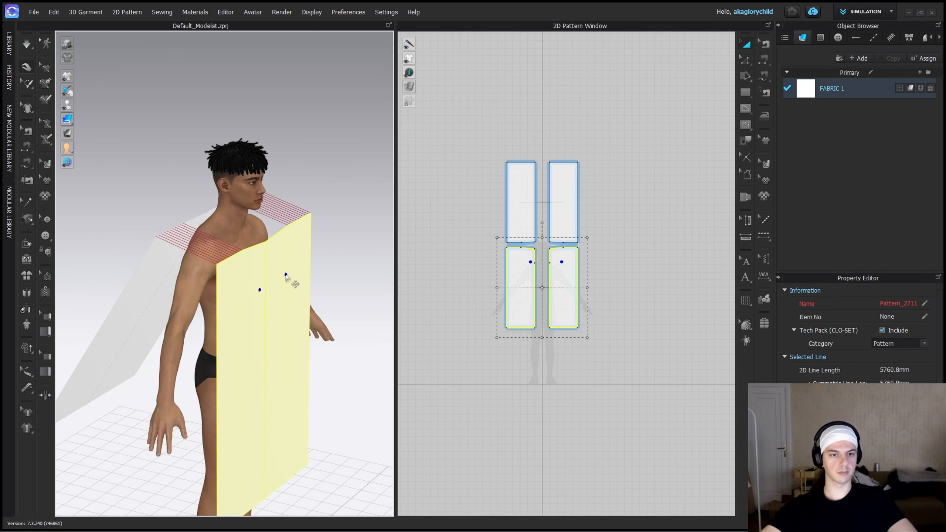
{"action": "left_click_drag", "start_coordinate": [329, 240], "coordinate": [313, 243]}
Select the two back panels in 3D and adjust their position behind the avatar's shoulders.
{"action": "right_click_drag", "start_coordinate": [208, 259], "coordinate": [294, 259]}
{"action": "left_click", "coordinate": [240, 258]}
{"action": "left_click", "coordinate": [297, 267], "text": "shift"}
{"action": "left_click_drag", "start_coordinate": [305, 254], "coordinate": [319, 235]}
Simulate the sewn panels so they drape over the avatar's shoulders, and check the garment from the front.
{"action": "key", "text": "space"}
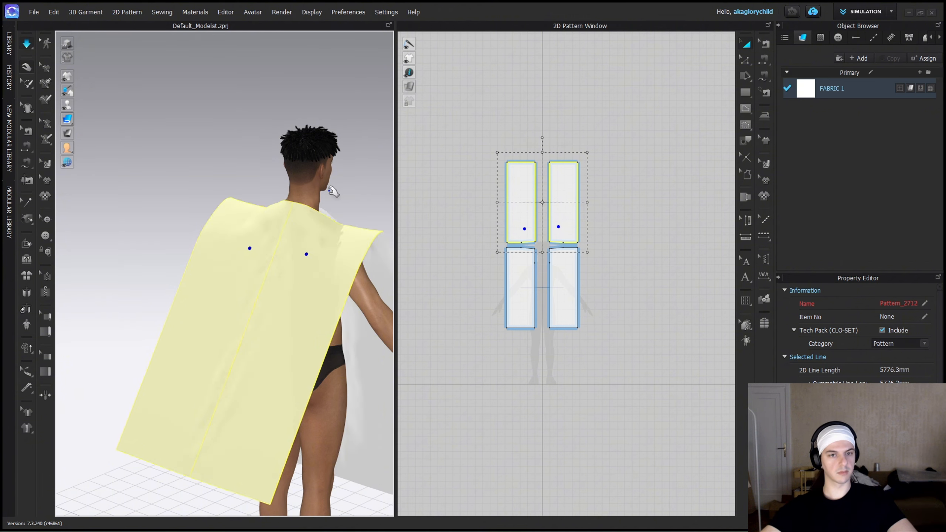
{"action": "key", "text": "space"}
{"action": "key", "text": "space"}
{"action": "key", "text": "space"}
{"action": "right_click_drag", "start_coordinate": [134, 221], "coordinate": [313, 291]}
{"action": "mouse_move", "coordinate": [312, 291]}
{"action": "middle_mouse_down"}
{"action": "mouse_move", "coordinate": [228, 237]}
{"action": "mouse_move", "coordinate": [327, 291]}
{"action": "middle_mouse_up"}
{"action": "key", "text": "space"}
{"action": "left_click", "coordinate": [261, 304]}
Sew together the inner edges of the two front panels along the neck slit.
{"action": "scroll", "coordinate": [541, 255], "scroll_direction": "up", "scroll_amount": 7}
{"action": "key", "text": "n"}
{"action": "left_click", "coordinate": [518, 257]}
{"action": "left_click", "coordinate": [574, 255]}
{"action": "key", "text": "a"}
{"action": "scroll", "coordinate": [559, 264], "scroll_direction": "down", "scroll_amount": 4}
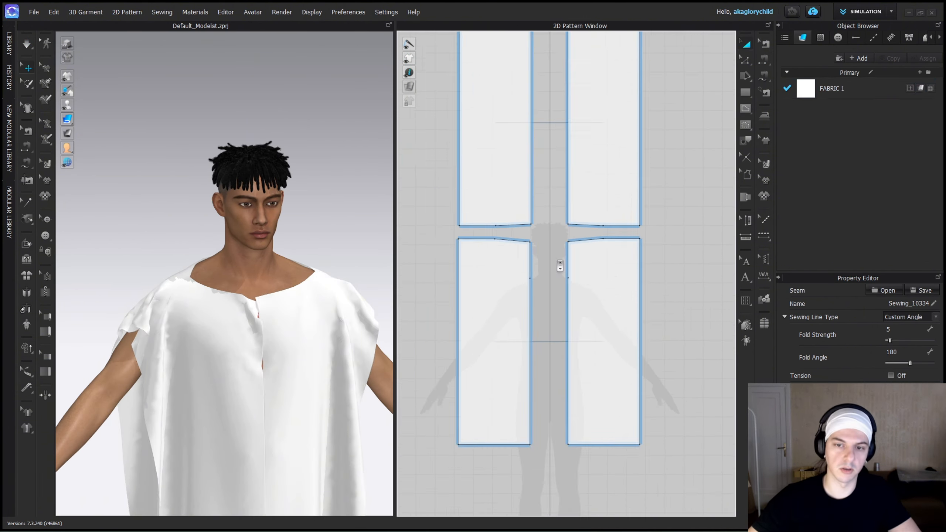
Create a 370 × 80 mm rectangle beside the back panels as the collar strip.
{"action": "left_click", "coordinate": [745, 93]}
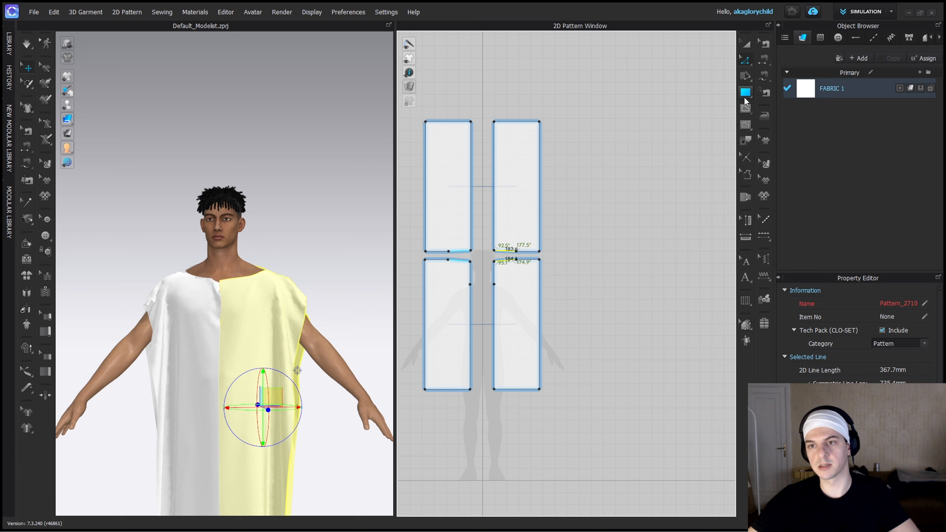
{"action": "left_click", "coordinate": [570, 196]}
{"action": "type", "text": "370"}
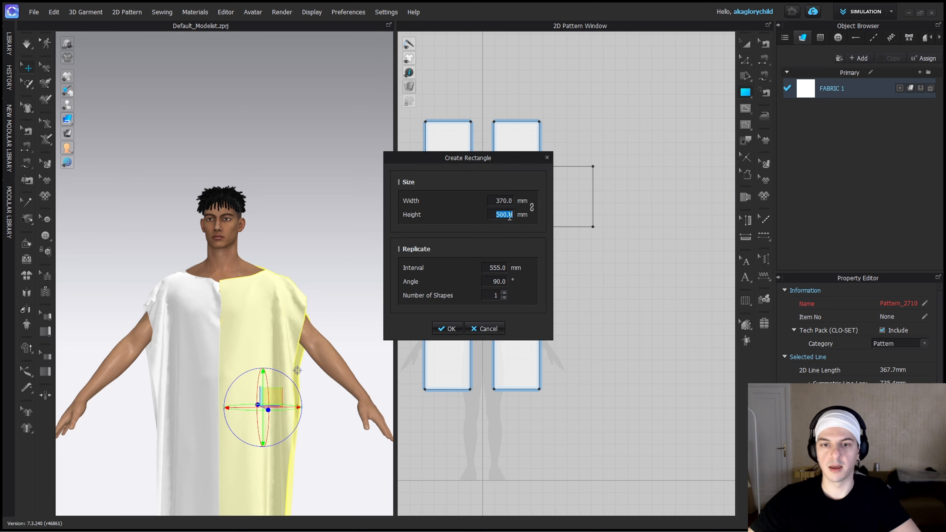
{"action": "key", "text": "BackSpace"}
{"action": "key", "text": "BackSpace"}
{"action": "key", "text": "BackSpace"}
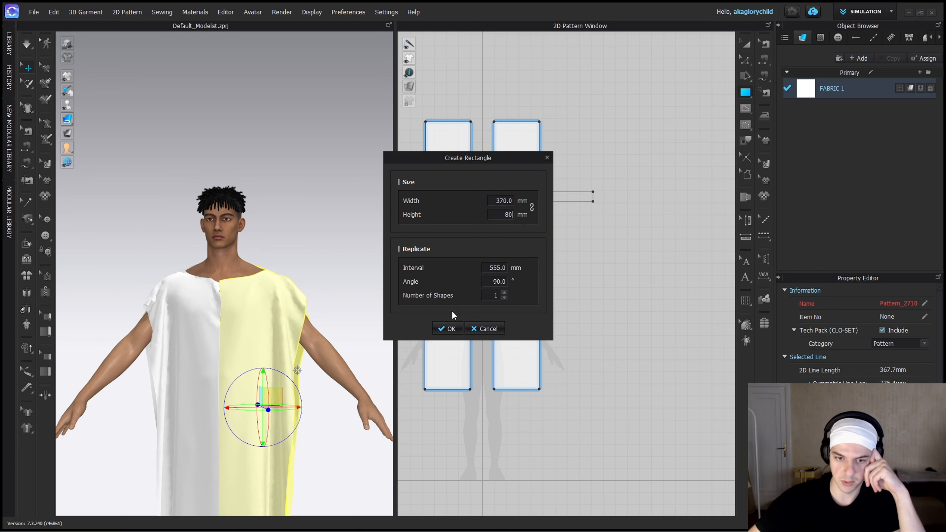
{"action": "left_click", "coordinate": [447, 329]}
Move and rotate the collar strip in 3D so it sits behind the avatar's neck.
{"action": "right_click_drag", "start_coordinate": [123, 157], "coordinate": [179, 149]}
{"action": "middle_click_drag", "start_coordinate": [179, 149], "coordinate": [144, 205]}
{"action": "right_click_drag", "start_coordinate": [143, 205], "coordinate": [208, 205]}
{"action": "left_click_drag", "start_coordinate": [180, 126], "coordinate": [80, 279]}
{"action": "right_click_drag", "start_coordinate": [152, 464], "coordinate": [257, 460]}
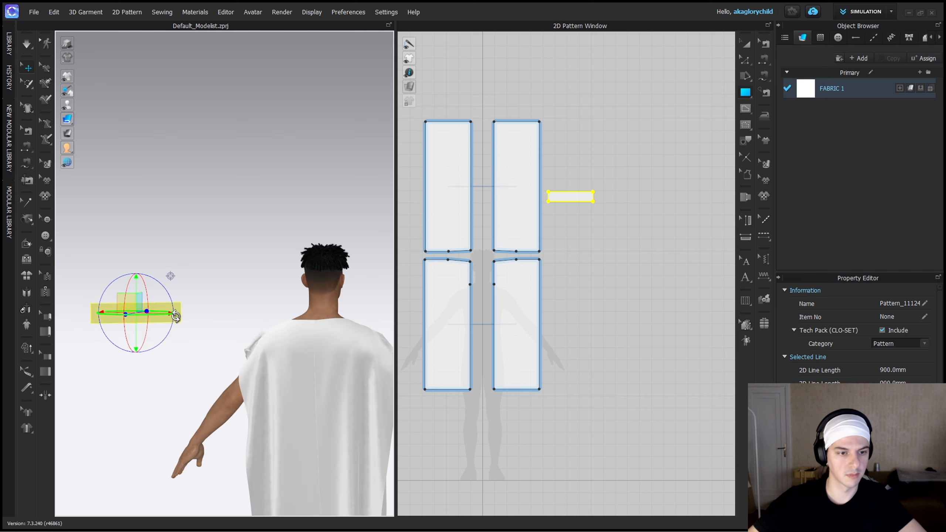
{"action": "right_click_drag", "start_coordinate": [175, 316], "coordinate": [194, 352]}
{"action": "left_click_drag", "start_coordinate": [127, 307], "coordinate": [296, 247]}
{"action": "right_click_drag", "start_coordinate": [296, 247], "coordinate": [231, 242]}
{"action": "left_click_drag", "start_coordinate": [229, 276], "coordinate": [257, 290]}
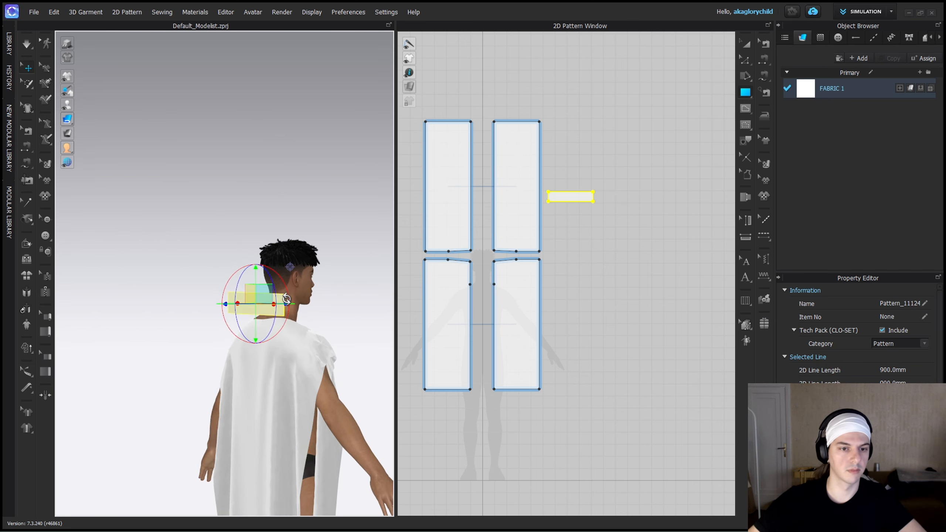
Wrap the collar strip around the avatar's neck, sew its short ends together and simulate it.
{"action": "left_click", "coordinate": [328, 298]}
{"action": "right_click_drag", "start_coordinate": [327, 305], "coordinate": [223, 352]}
{"action": "left_click", "coordinate": [171, 397]}
{"action": "left_click", "coordinate": [279, 347]}
{"action": "right_click_drag", "start_coordinate": [385, 328], "coordinate": [137, 325]}
{"action": "left_click", "coordinate": [274, 311]}
{"action": "scroll", "coordinate": [558, 196], "scroll_direction": "up", "scroll_amount": 6}
{"action": "key", "text": "n"}
{"action": "key", "text": "space"}
Lengthen the collar strip to about 450 mm and simulate it around the neck.
{"action": "scroll", "coordinate": [328, 310], "scroll_direction": "up", "scroll_amount": 2}
{"action": "scroll", "coordinate": [215, 280], "scroll_direction": "up", "scroll_amount": 3}
{"action": "left_click_drag", "start_coordinate": [661, 197], "coordinate": [699, 197]}
{"action": "key", "text": "space"}
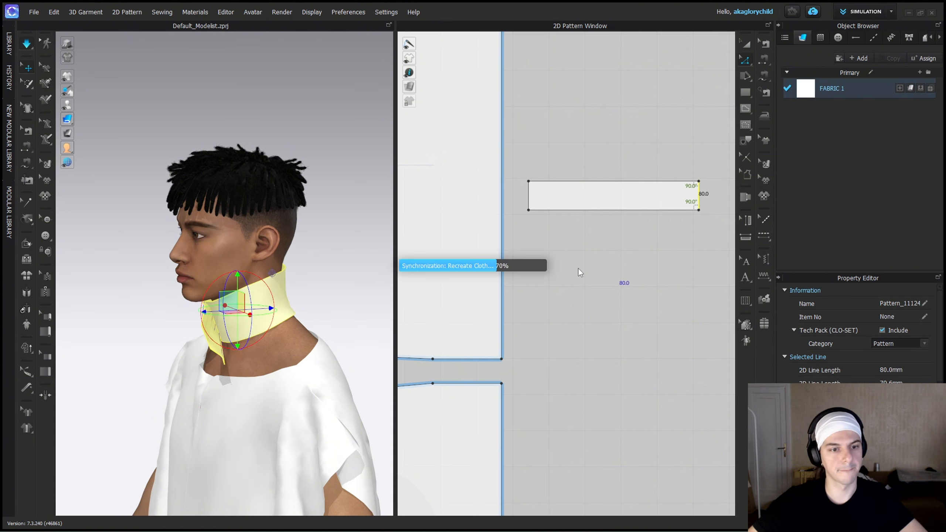
{"action": "right_click_drag", "start_coordinate": [137, 335], "coordinate": [199, 382]}
{"action": "right_click_drag", "start_coordinate": [267, 343], "coordinate": [208, 330]}
{"action": "key", "text": "space"}
{"action": "left_click_drag", "start_coordinate": [699, 197], "coordinate": [691, 197]}
{"action": "scroll", "coordinate": [618, 280], "scroll_direction": "down", "scroll_amount": 5}
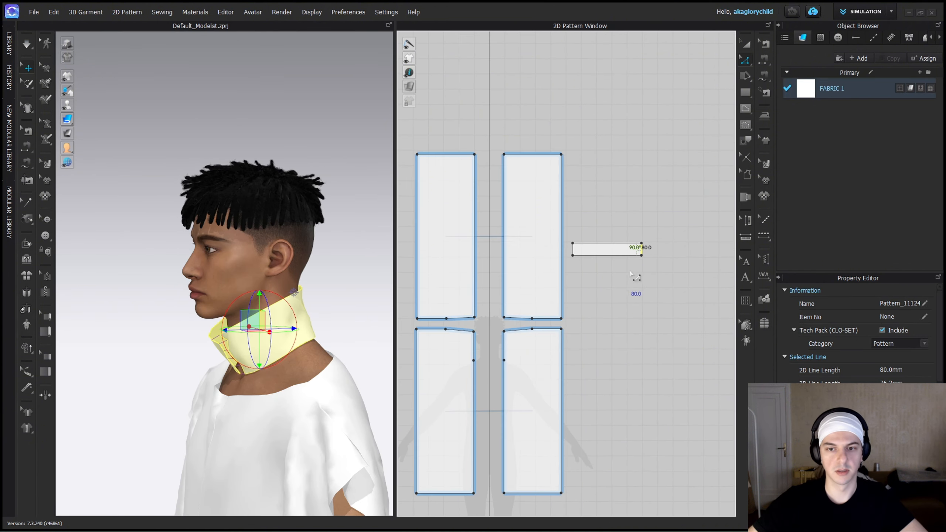
Sew the collar strip's lower edge to the neckline of the front and back panels and simulate.
{"action": "left_click", "coordinate": [610, 256]}
{"action": "key", "text": "m"}
{"action": "left_click", "coordinate": [569, 261]}
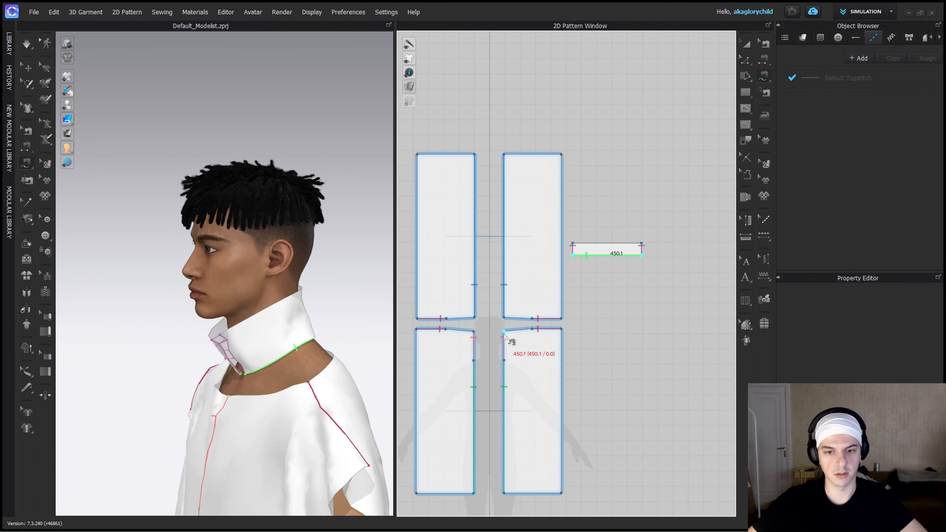
{"action": "key", "text": "space"}
Pull the collar into place on the neck and strengthen its pattern piece.
{"action": "left_click", "coordinate": [296, 340]}
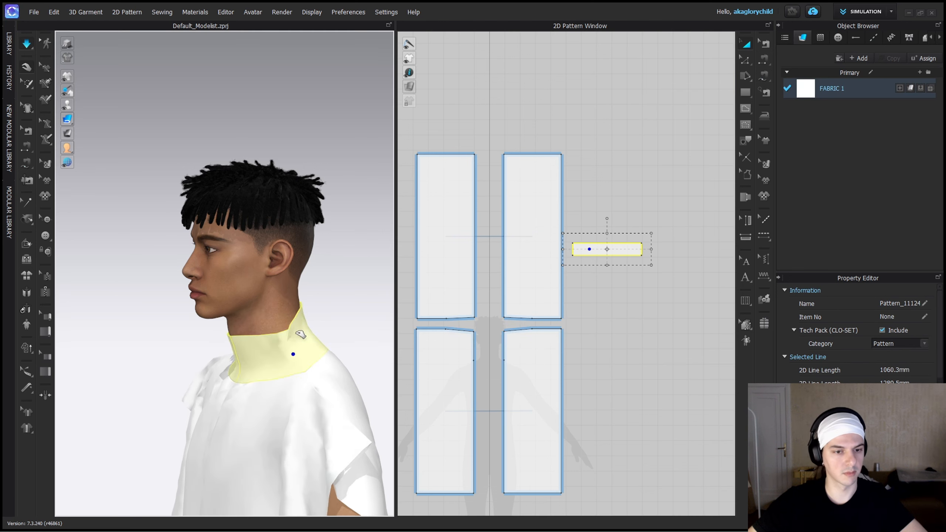
{"action": "right_click_drag", "start_coordinate": [298, 335], "coordinate": [249, 316]}
{"action": "right_click", "coordinate": [257, 346]}
{"action": "left_click", "coordinate": [317, 123]}
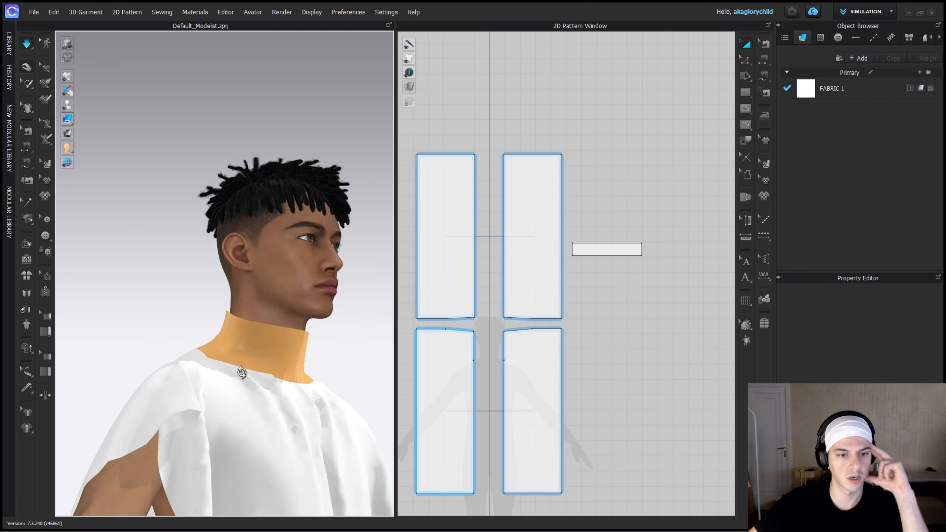
Pull the shirt fabric into place under the collar at the side and back of the neck.
{"action": "right_click_drag", "start_coordinate": [243, 372], "coordinate": [179, 357]}
{"action": "left_click_drag", "start_coordinate": [320, 338], "coordinate": [340, 343]}
{"action": "right_click_drag", "start_coordinate": [350, 320], "coordinate": [266, 316]}
{"action": "left_click", "coordinate": [227, 347]}
{"action": "left_click_drag", "start_coordinate": [154, 387], "coordinate": [173, 381]}
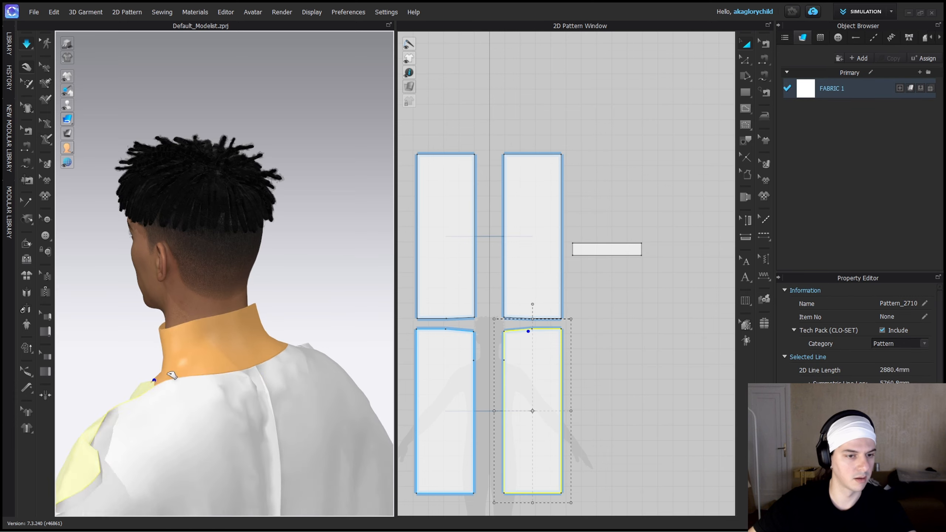
{"action": "left_click", "coordinate": [161, 363]}
{"action": "right_click_drag", "start_coordinate": [149, 336], "coordinate": [344, 358]}
{"action": "scroll", "coordinate": [507, 362], "scroll_direction": "down", "scroll_amount": 2}
{"action": "scroll", "coordinate": [317, 330], "scroll_direction": "down", "scroll_amount": 4}
Adjust the front neckline fabric and the collar's lower edge around the front of the neck.
{"action": "right_click_drag", "start_coordinate": [290, 372], "coordinate": [149, 337]}
{"action": "scroll", "coordinate": [317, 331], "scroll_direction": "down", "scroll_amount": 4}
{"action": "left_click", "coordinate": [275, 344]}
{"action": "scroll", "coordinate": [179, 320], "scroll_direction": "up", "scroll_amount": 4}
{"action": "left_click_drag", "start_coordinate": [204, 252], "coordinate": [208, 205]}
{"action": "left_click_drag", "start_coordinate": [197, 276], "coordinate": [190, 201]}
{"action": "right_click_drag", "start_coordinate": [185, 382], "coordinate": [327, 291]}
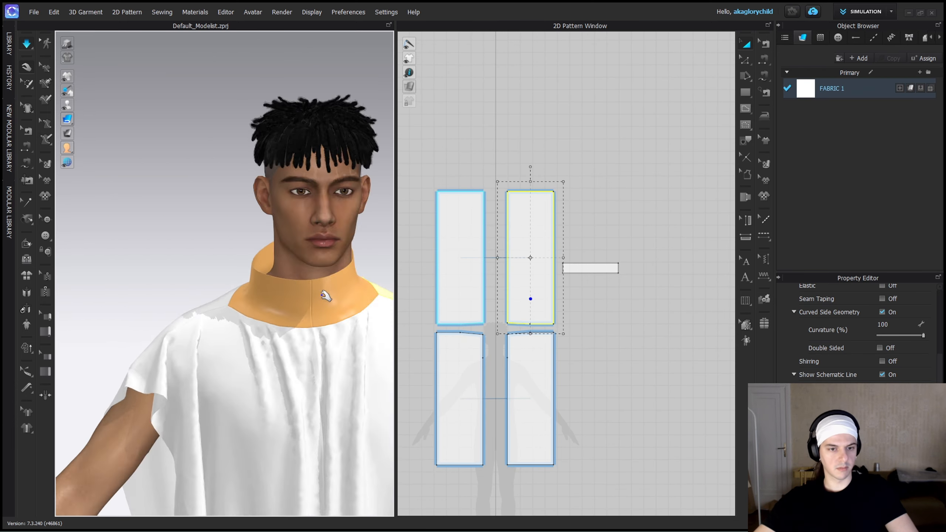
{"action": "scroll", "coordinate": [214, 302], "scroll_direction": "up", "scroll_amount": 4}
{"action": "left_click", "coordinate": [158, 281]}
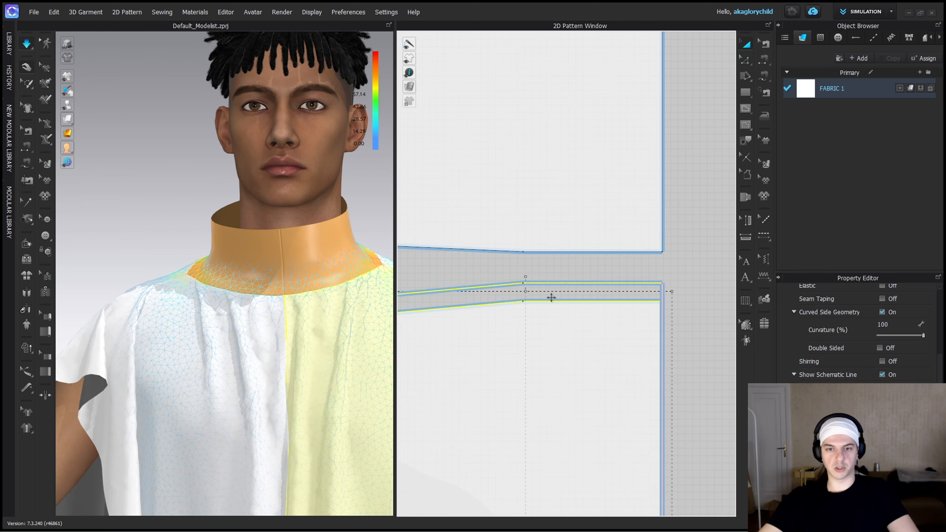
Show the stress map and narrow the neckline by moving the panels' neck points inward, resimulating the shirt.
{"action": "left_click_drag", "start_coordinate": [551, 298], "coordinate": [553, 266]}
{"action": "left_click", "coordinate": [689, 278]}
{"action": "scroll", "coordinate": [518, 253], "scroll_direction": "up", "scroll_amount": 3}
{"action": "scroll", "coordinate": [514, 252], "scroll_direction": "down", "scroll_amount": 5}
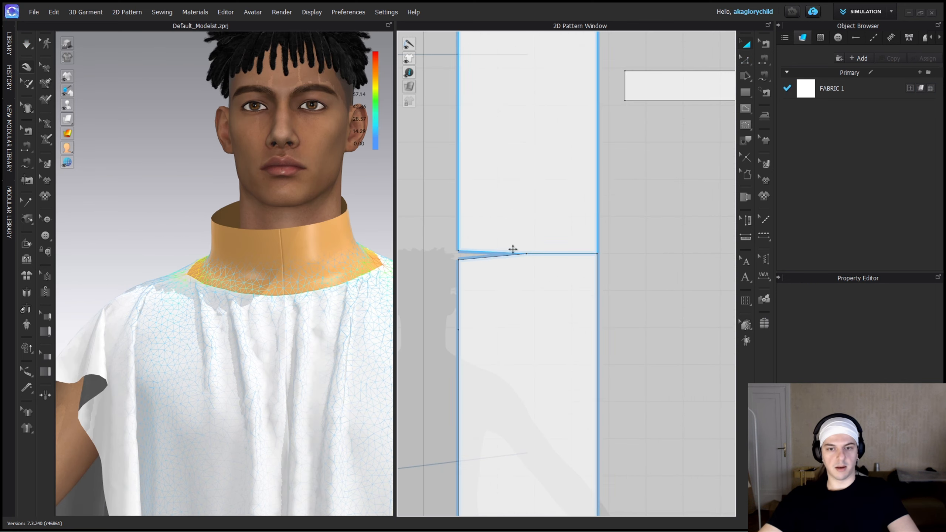
{"action": "scroll", "coordinate": [519, 254], "scroll_direction": "up", "scroll_amount": 5}
{"action": "left_click_drag", "start_coordinate": [495, 254], "coordinate": [505, 254]}
{"action": "left_click_drag", "start_coordinate": [661, 249], "coordinate": [525, 251]}
{"action": "key", "text": "space"}
{"action": "left_click_drag", "start_coordinate": [205, 280], "coordinate": [237, 260]}
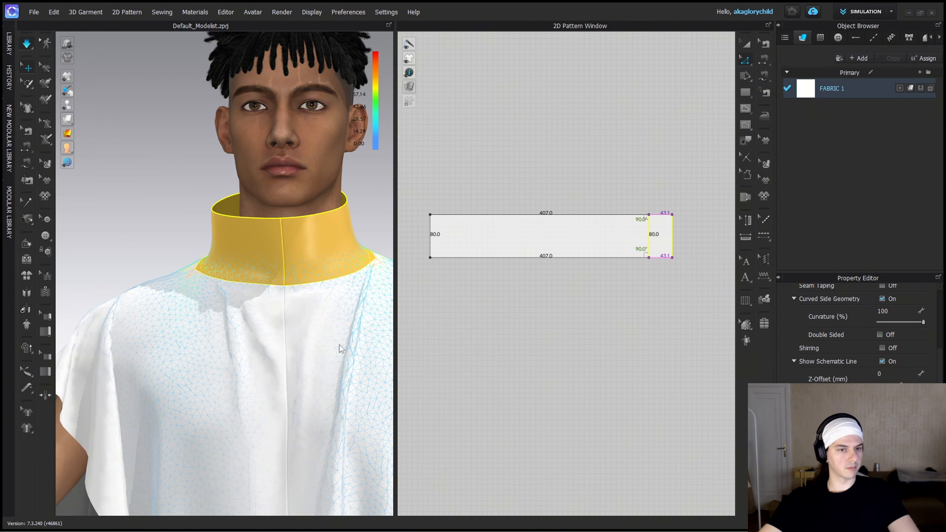
Shorten the collar strip to about 407 mm and pull it into place in the running simulation.
{"action": "key", "text": "space"}
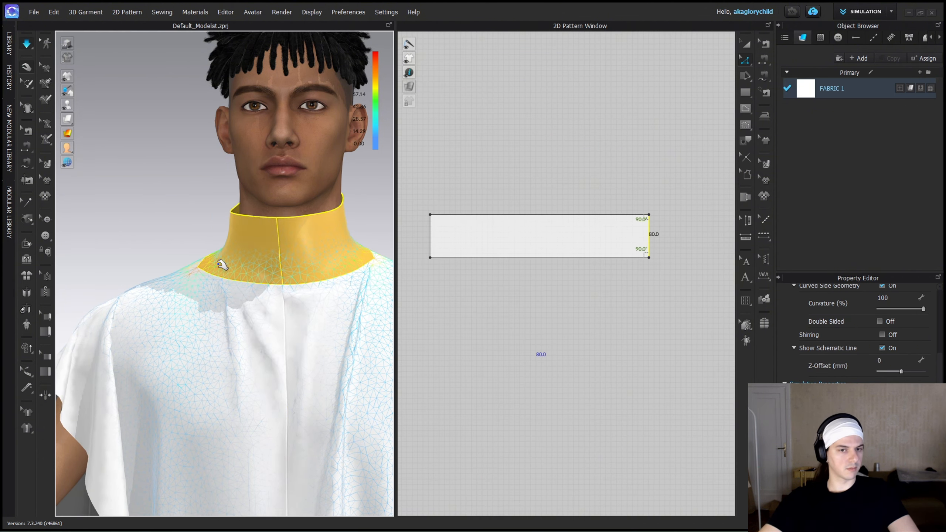
{"action": "left_click", "coordinate": [220, 264]}
{"action": "right_click_drag", "start_coordinate": [235, 265], "coordinate": [249, 247]}
{"action": "mouse_move", "coordinate": [207, 284]}
{"action": "right_mouse_down"}
{"action": "mouse_move", "coordinate": [259, 276]}
{"action": "mouse_move", "coordinate": [199, 300]}
{"action": "right_mouse_up"}
{"action": "left_click", "coordinate": [173, 311]}
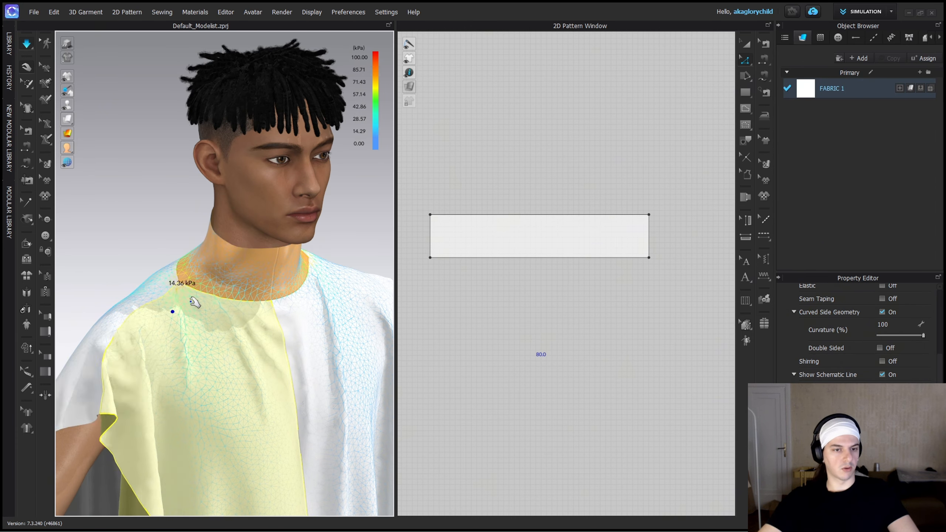
Pull the front panel around the chest and shoulder to straighten its drape.
{"action": "left_click", "coordinate": [77, 462]}
{"action": "left_click_drag", "start_coordinate": [231, 384], "coordinate": [165, 367]}
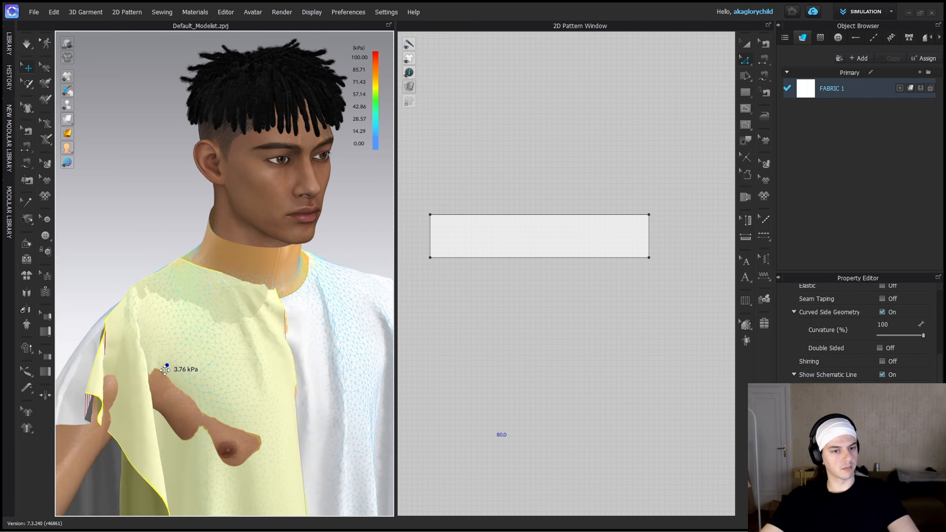
{"action": "right_click_drag", "start_coordinate": [164, 367], "coordinate": [216, 363]}
{"action": "left_click_drag", "start_coordinate": [197, 358], "coordinate": [278, 310]}
{"action": "right_click_drag", "start_coordinate": [261, 324], "coordinate": [190, 335]}
{"action": "left_click_drag", "start_coordinate": [156, 367], "coordinate": [118, 387]}
{"action": "left_click_drag", "start_coordinate": [160, 414], "coordinate": [205, 436]}
{"action": "scroll", "coordinate": [207, 437], "scroll_direction": "down", "scroll_amount": 8}
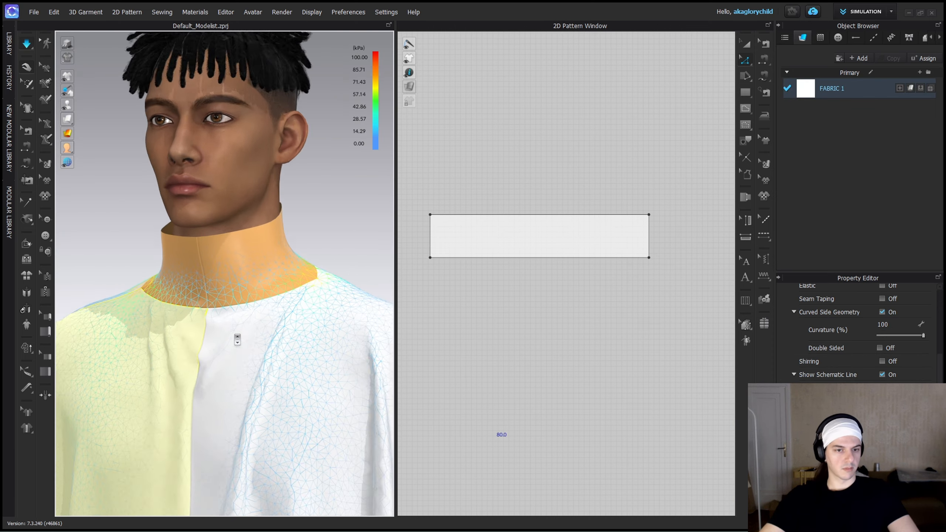
Pull the shoulder fabric outward to even the drape, checking the whole garment with the stress map.
{"action": "left_click_drag", "start_coordinate": [252, 197], "coordinate": [300, 204]}
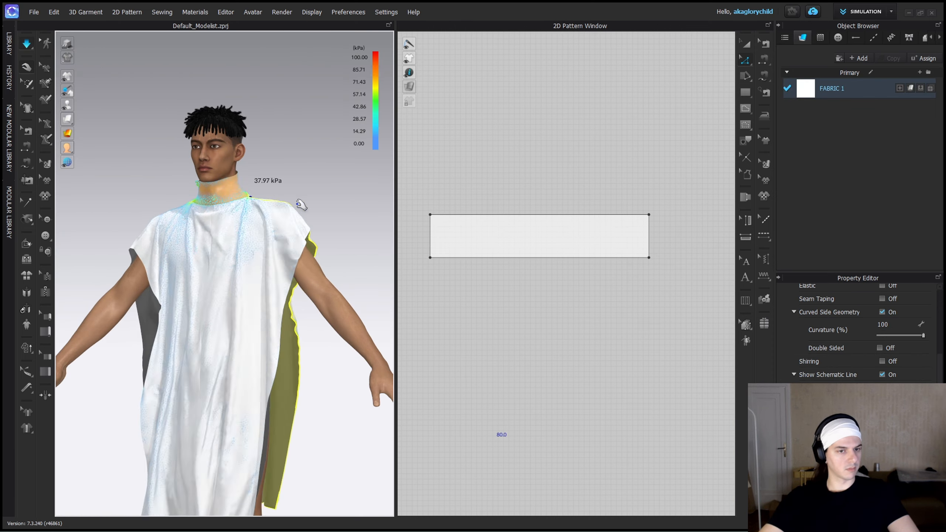
{"action": "right_click_drag", "start_coordinate": [299, 204], "coordinate": [208, 208]}
{"action": "left_click_drag", "start_coordinate": [279, 220], "coordinate": [294, 206]}
{"action": "right_click_drag", "start_coordinate": [294, 205], "coordinate": [323, 265]}
{"action": "right_click_drag", "start_coordinate": [237, 342], "coordinate": [323, 306]}
{"action": "scroll", "coordinate": [323, 306], "scroll_direction": "up", "scroll_amount": 2}
Check the collar's seam, hide the stress map and pull the front fabric below the collar.
{"action": "key", "text": "b"}
{"action": "left_click", "coordinate": [468, 259]}
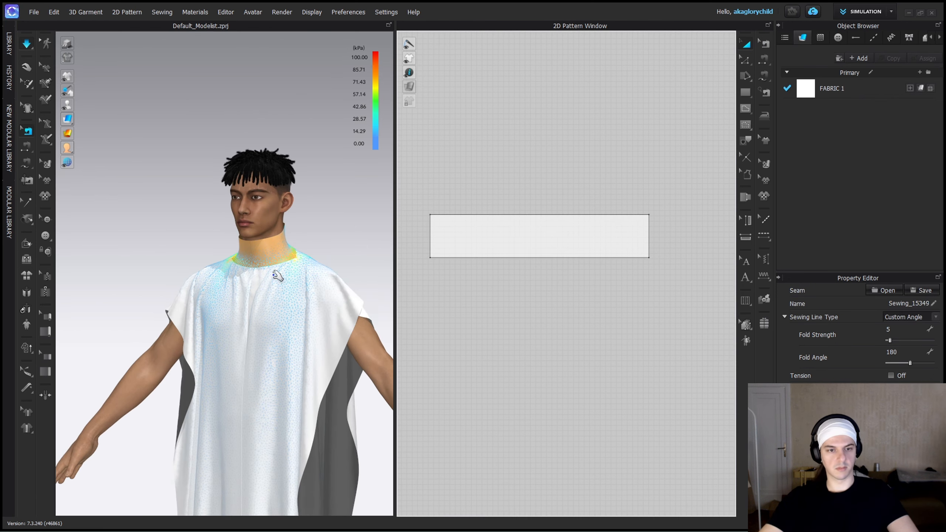
{"action": "key", "text": "q"}
{"action": "scroll", "coordinate": [274, 275], "scroll_direction": "up", "scroll_amount": 3}
{"action": "left_click", "coordinate": [68, 134]}
{"action": "right_click_drag", "start_coordinate": [164, 274], "coordinate": [224, 282]}
{"action": "scroll", "coordinate": [220, 284], "scroll_direction": "up", "scroll_amount": 3}
{"action": "left_click_drag", "start_coordinate": [216, 290], "coordinate": [207, 267]}
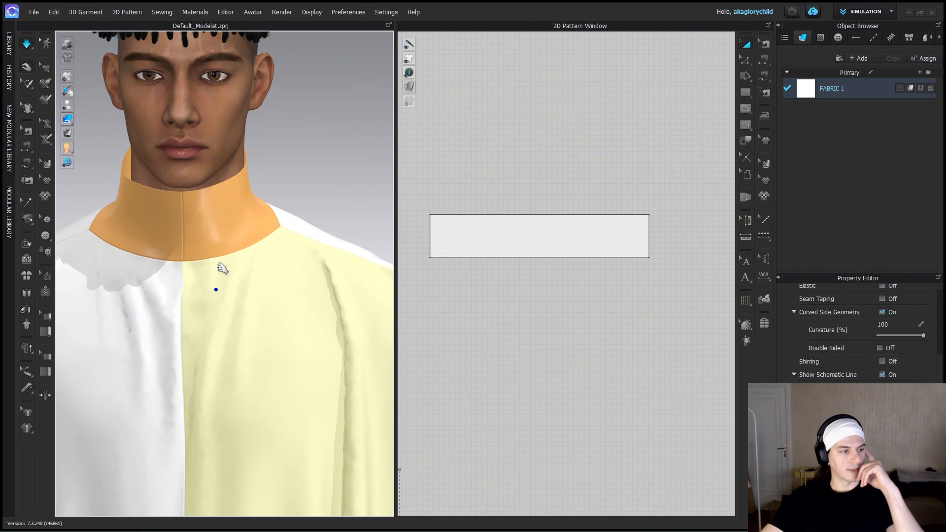
Shorten the collar strip by moving its short edge inward, and pull the collar straight around the neck.
{"action": "scroll", "coordinate": [431, 266], "scroll_direction": "down", "scroll_amount": 4}
{"action": "scroll", "coordinate": [462, 248], "scroll_direction": "up", "scroll_amount": 2}
{"action": "key", "text": "z"}
{"action": "left_click_drag", "start_coordinate": [574, 263], "coordinate": [539, 263]}
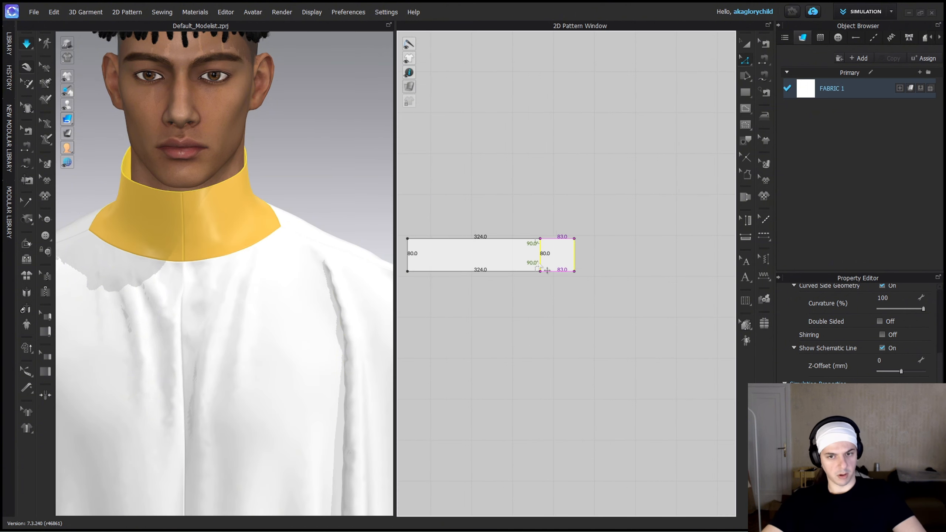
{"action": "left_click_drag", "start_coordinate": [194, 227], "coordinate": [252, 220]}
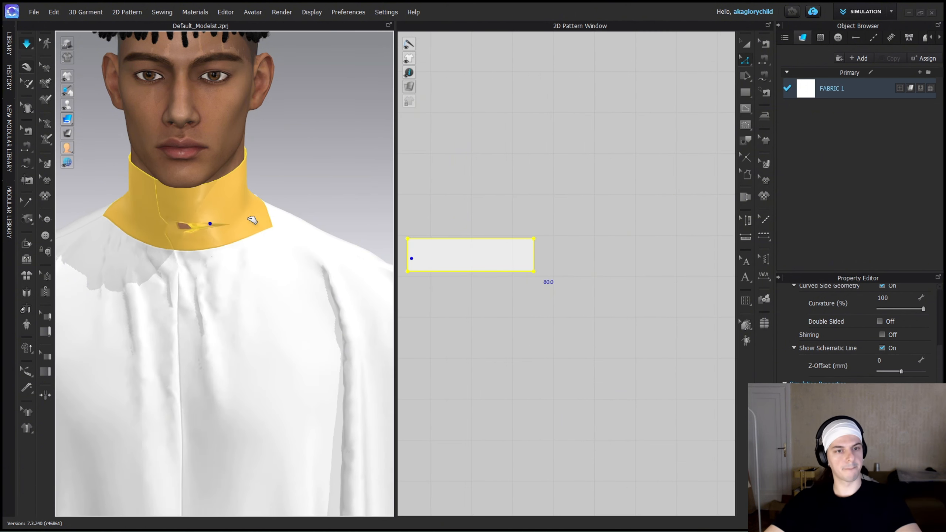
{"action": "right_click_drag", "start_coordinate": [108, 217], "coordinate": [134, 241]}
{"action": "left_click", "coordinate": [232, 291]}
Move the panels' neck points closer to the centre to narrow the neckline, and resimulate.
{"action": "scroll", "coordinate": [559, 263], "scroll_direction": "down", "scroll_amount": 5}
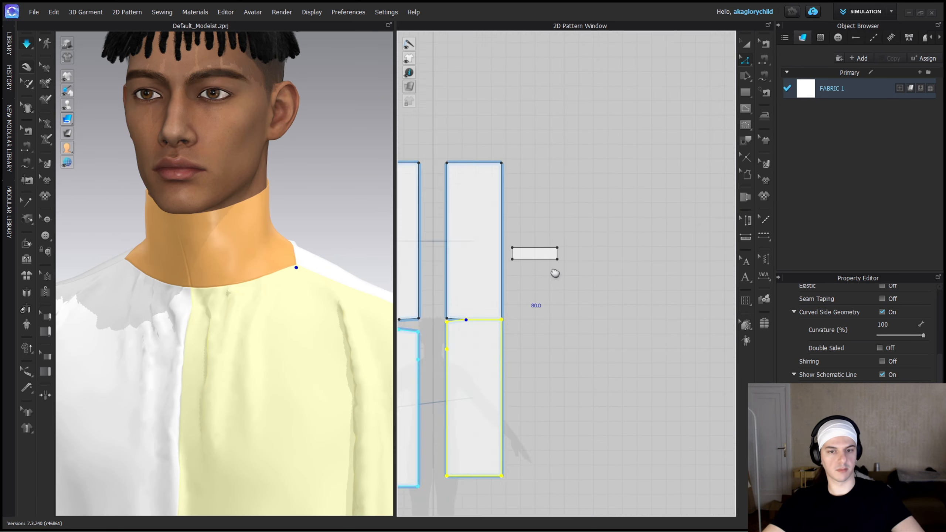
{"action": "scroll", "coordinate": [458, 324], "scroll_direction": "up", "scroll_amount": 8}
{"action": "scroll", "coordinate": [515, 252], "scroll_direction": "up", "scroll_amount": 3}
{"action": "left_click_drag", "start_coordinate": [524, 252], "coordinate": [488, 260]}
{"action": "key", "text": "space"}
{"action": "scroll", "coordinate": [484, 277], "scroll_direction": "down", "scroll_amount": 8}
{"action": "key", "text": "space"}
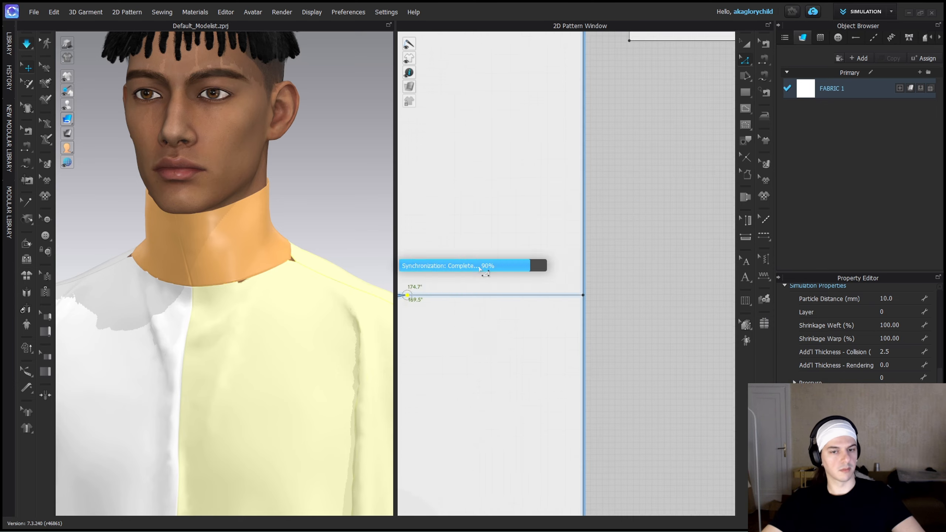
{"action": "scroll", "coordinate": [461, 266], "scroll_direction": "up", "scroll_amount": 2}
{"action": "scroll", "coordinate": [277, 291], "scroll_direction": "down", "scroll_amount": 5}
{"action": "right_click_drag", "start_coordinate": [276, 292], "coordinate": [238, 292]}
Widen the neckline by moving the panels' neck points toward the shoulder ends, so the fabric gathers at the collar.
{"action": "middle_click_drag", "start_coordinate": [517, 305], "coordinate": [646, 309]}
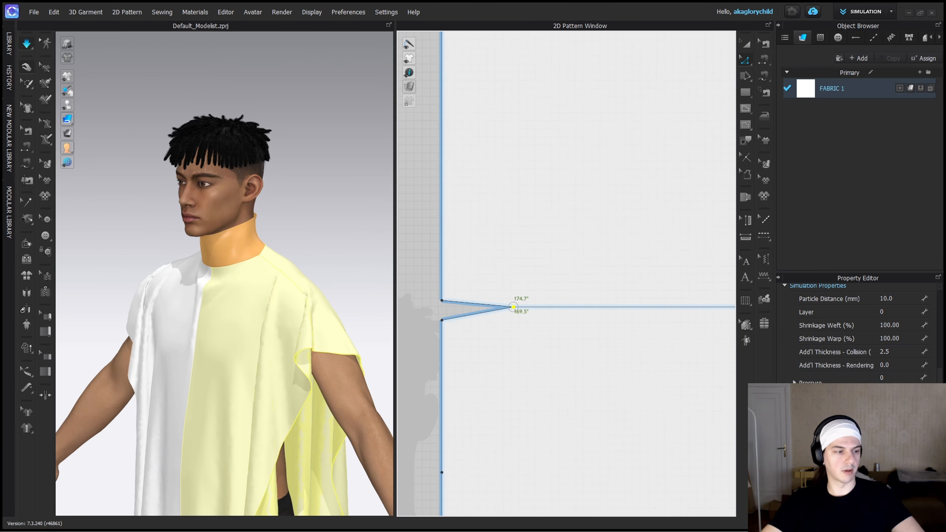
{"action": "left_click_drag", "start_coordinate": [665, 310], "coordinate": [665, 310]}
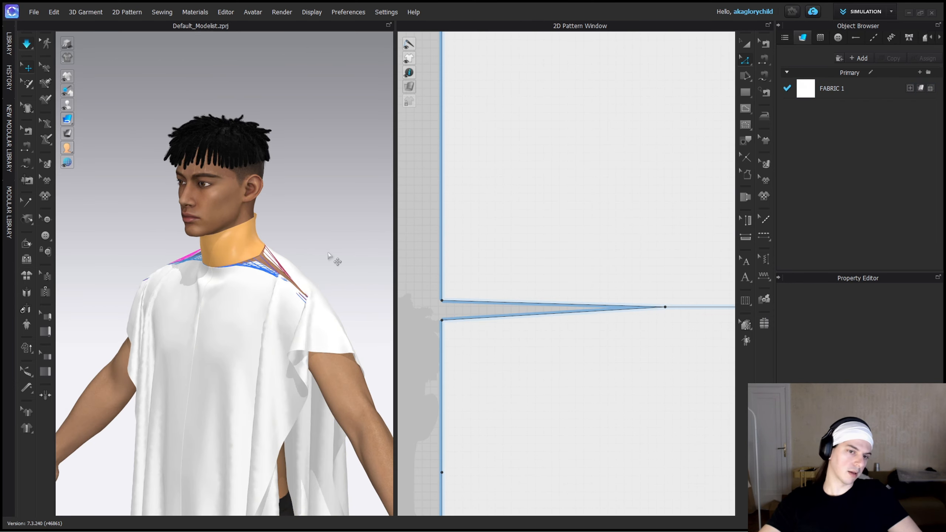
{"action": "left_click_drag", "start_coordinate": [324, 275], "coordinate": [302, 270]}
{"action": "right_click_drag", "start_coordinate": [305, 272], "coordinate": [335, 273]}
{"action": "left_click_drag", "start_coordinate": [665, 307], "coordinate": [640, 306]}
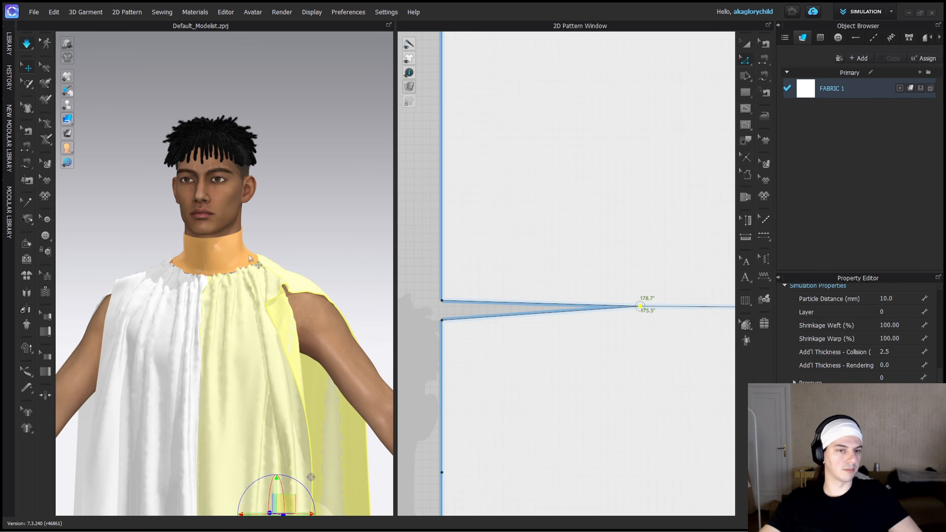
Pull the gathered fabric into place over the shoulders, checking the shirt from the front, side and back.
{"action": "left_click_drag", "start_coordinate": [254, 257], "coordinate": [261, 262]}
{"action": "right_click_drag", "start_coordinate": [266, 266], "coordinate": [220, 283]}
{"action": "left_click_drag", "start_coordinate": [298, 279], "coordinate": [323, 276]}
{"action": "right_click_drag", "start_coordinate": [324, 277], "coordinate": [256, 283]}
{"action": "left_click_drag", "start_coordinate": [267, 330], "coordinate": [312, 360]}
{"action": "right_click_drag", "start_coordinate": [312, 360], "coordinate": [373, 358]}
{"action": "left_click_drag", "start_coordinate": [220, 252], "coordinate": [226, 260]}
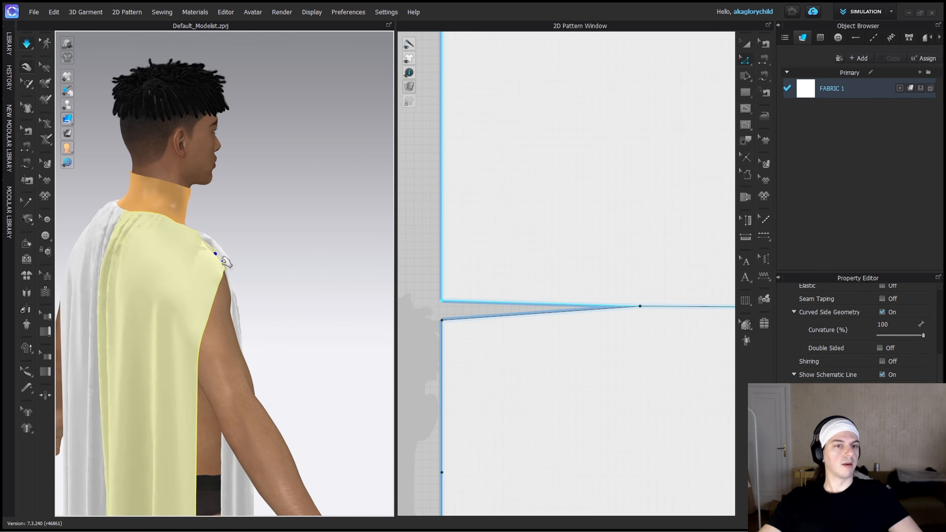
{"action": "right_click_drag", "start_coordinate": [226, 260], "coordinate": [276, 261]}
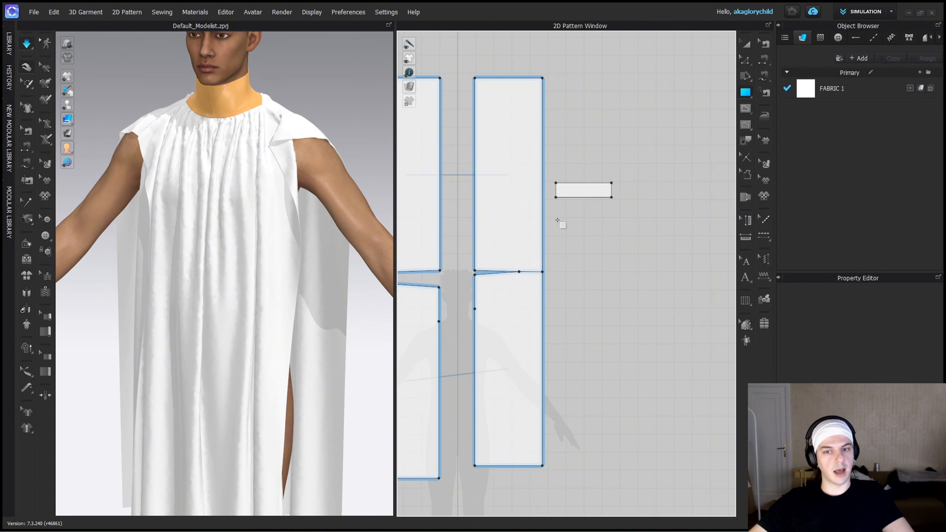
Draw a large sleeve rectangle below the collar strip, adjust its size and wrap it around the avatar's left arm.
{"action": "middle_click_drag", "start_coordinate": [639, 330], "coordinate": [587, 321]}
{"action": "left_click_drag", "start_coordinate": [587, 321], "coordinate": [577, 321]}
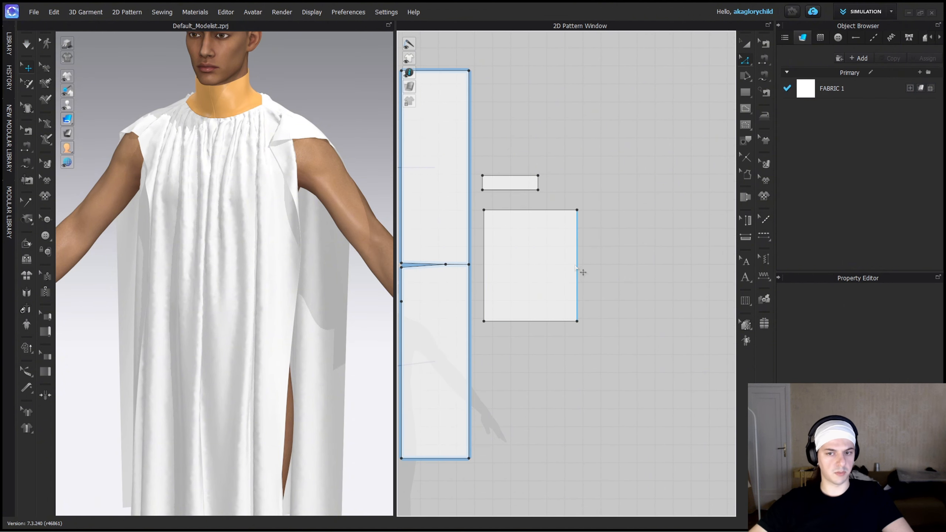
{"action": "left_click", "coordinate": [524, 322]}
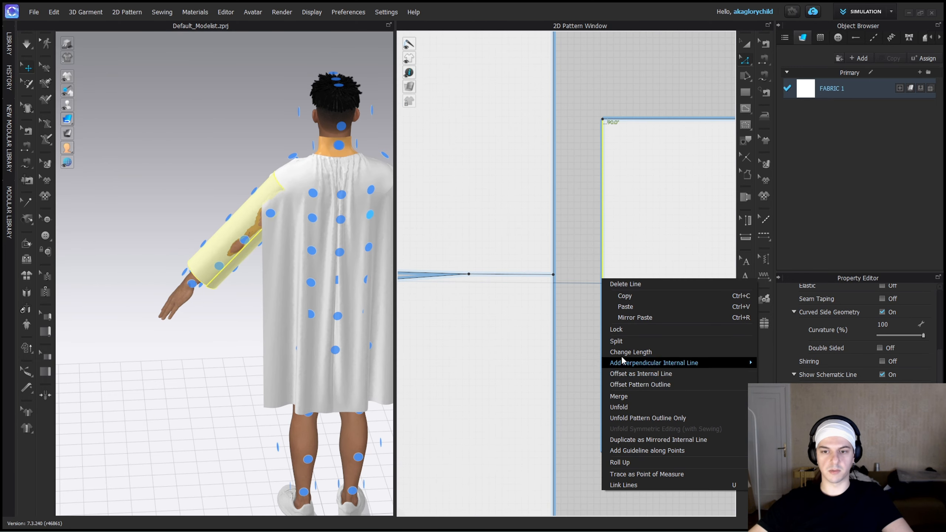
Sew the sleeve's shoulder edge to the outer edges of the front and back panels, and simulate it on the arm.
{"action": "key", "text": "Escape"}
{"action": "left_click_drag", "start_coordinate": [527, 293], "coordinate": [528, 304]}
{"action": "key", "text": "m"}
{"action": "left_click", "coordinate": [603, 279]}
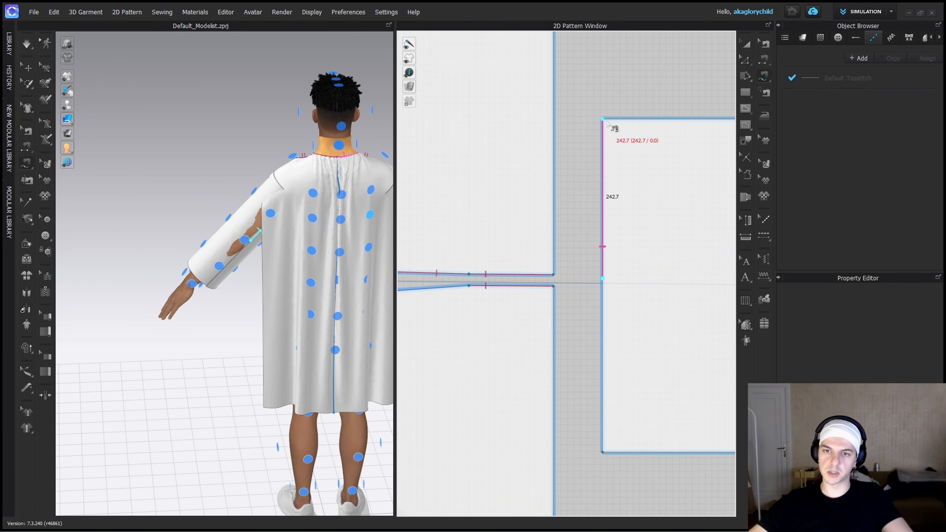
{"action": "left_click", "coordinate": [559, 460]}
{"action": "key", "text": "space"}
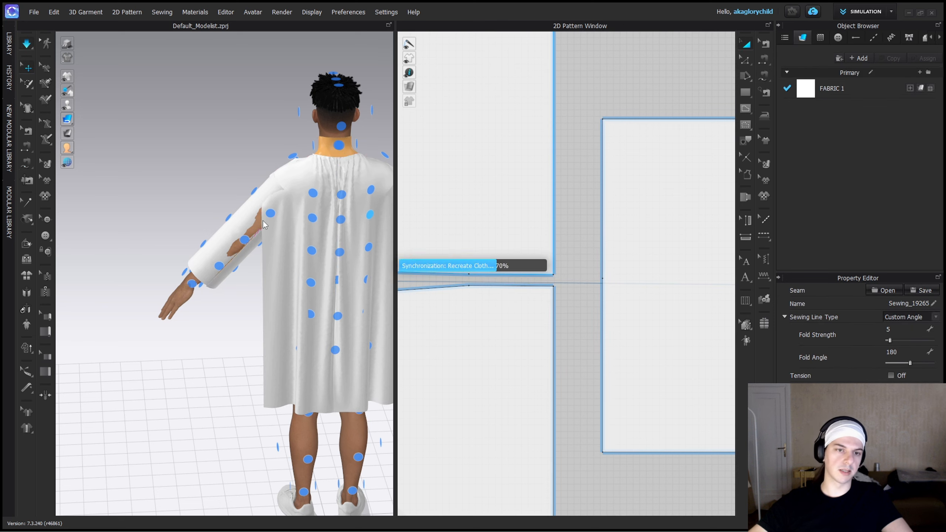
{"action": "left_click_drag", "start_coordinate": [244, 241], "coordinate": [241, 237]}
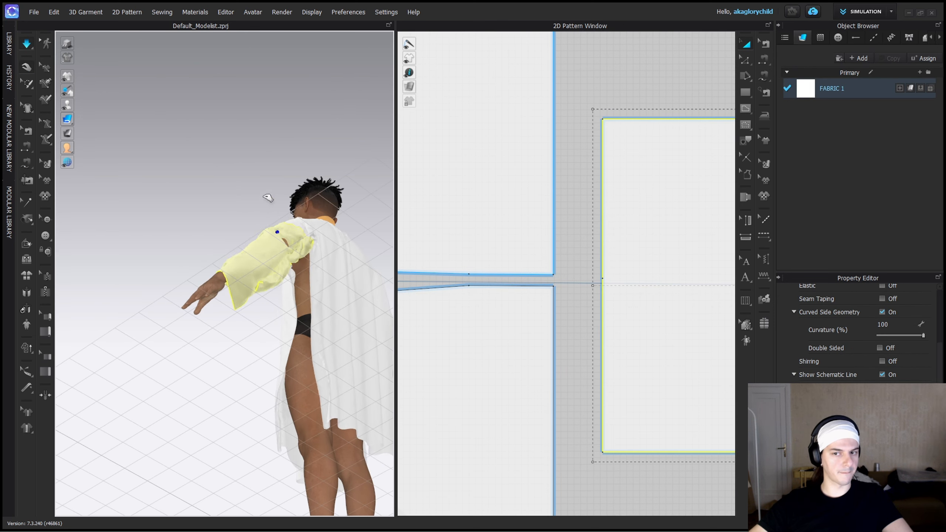
Finish sewing the sleeve to the front panel's outer edge and put the sleeve back around the avatar's left arm.
{"action": "left_click", "coordinate": [553, 321]}
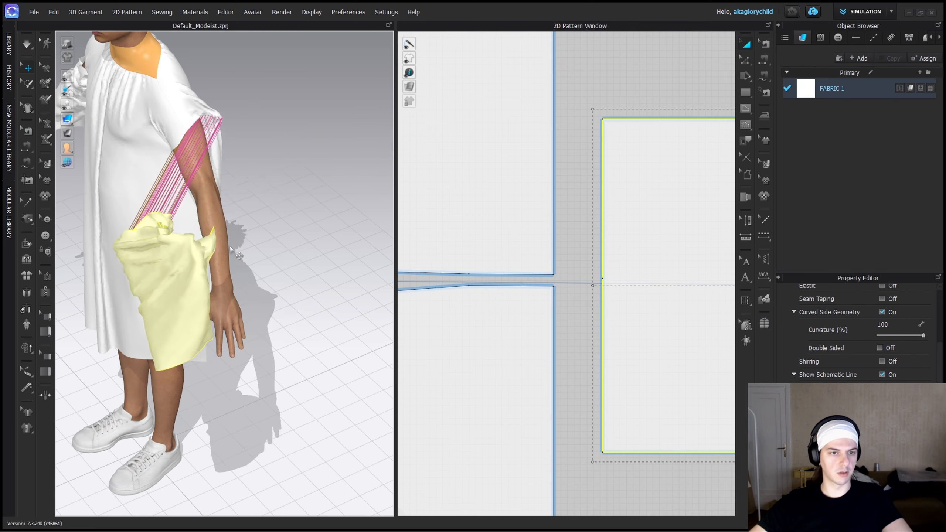
{"action": "right_click_drag", "start_coordinate": [230, 249], "coordinate": [271, 271]}
{"action": "right_click", "coordinate": [273, 274]}
{"action": "left_click", "coordinate": [320, 157]}
{"action": "left_click_drag", "start_coordinate": [230, 222], "coordinate": [257, 295]}
{"action": "right_click_drag", "start_coordinate": [276, 223], "coordinate": [256, 186]}
{"action": "scroll", "coordinate": [532, 298], "scroll_direction": "down", "scroll_amount": 3}
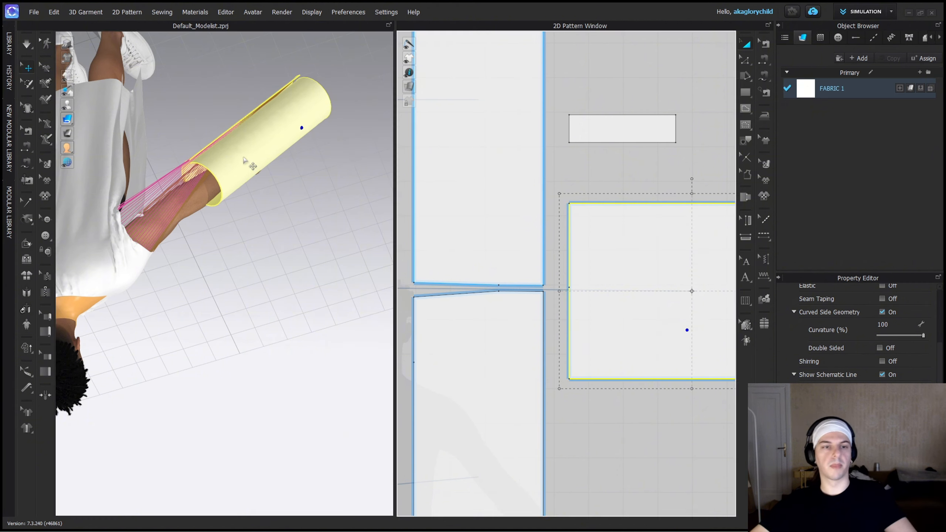
Reset the left sleeve's 2D arrangement so it lies flat, then rotate and move it over the avatar's left arm.
{"action": "right_click", "coordinate": [248, 164]}
{"action": "left_click", "coordinate": [306, 309]}
{"action": "right_click_drag", "start_coordinate": [327, 330], "coordinate": [337, 208]}
{"action": "left_click", "coordinate": [340, 211]}
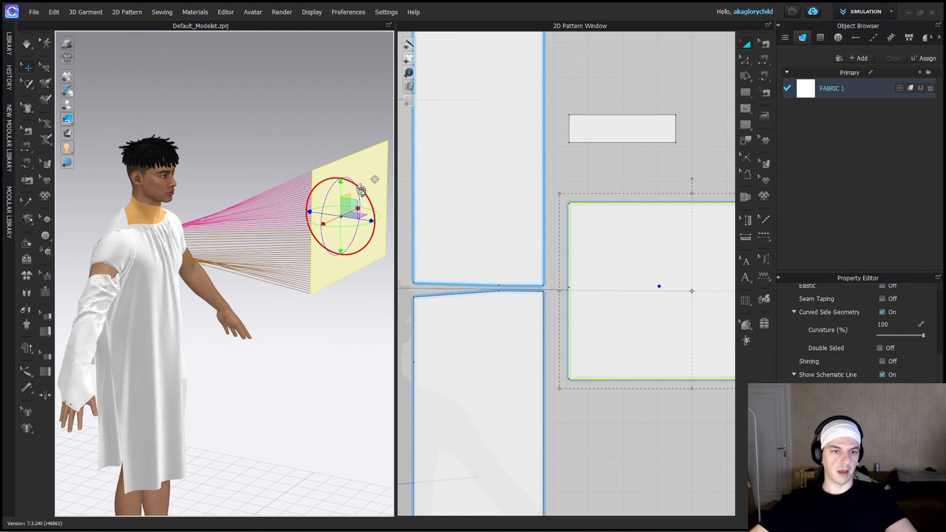
{"action": "left_click_drag", "start_coordinate": [366, 186], "coordinate": [373, 228]}
{"action": "right_click_drag", "start_coordinate": [373, 220], "coordinate": [235, 260]}
{"action": "left_click_drag", "start_coordinate": [245, 294], "coordinate": [331, 294]}
{"action": "right_click_drag", "start_coordinate": [282, 269], "coordinate": [328, 208]}
{"action": "left_click_drag", "start_coordinate": [327, 206], "coordinate": [314, 221]}
Reset the right sleeve's 2D arrangement and position the flat panel over the avatar's right arm.
{"action": "middle_click_drag", "start_coordinate": [127, 238], "coordinate": [357, 238]}
{"action": "right_click", "coordinate": [124, 318]}
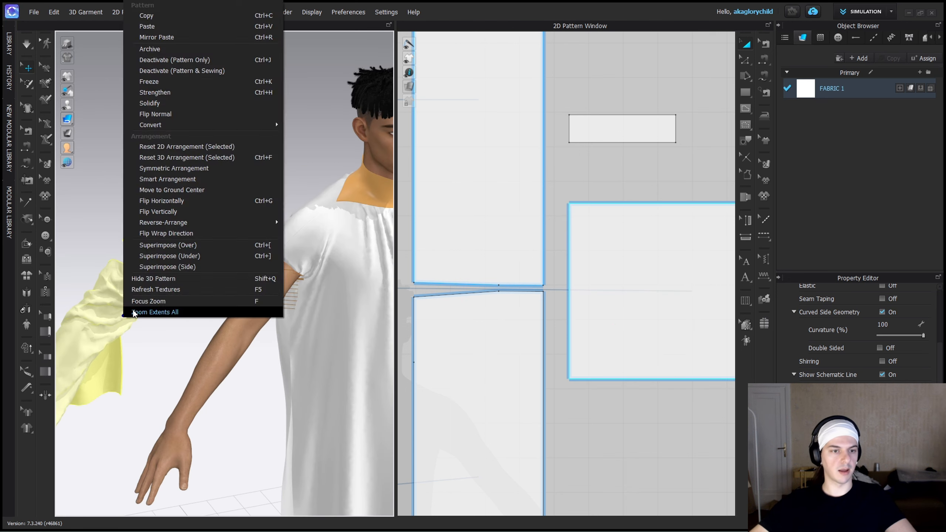
{"action": "left_click", "coordinate": [179, 145]}
{"action": "scroll", "coordinate": [239, 267], "scroll_direction": "down", "scroll_amount": 3}
{"action": "left_click", "coordinate": [242, 268]}
{"action": "left_click_drag", "start_coordinate": [228, 257], "coordinate": [222, 192]}
{"action": "right_click_drag", "start_coordinate": [221, 192], "coordinate": [179, 268]}
{"action": "middle_click_drag", "start_coordinate": [268, 291], "coordinate": [419, 309]}
{"action": "left_click", "coordinate": [261, 310]}
{"action": "right_click_drag", "start_coordinate": [261, 310], "coordinate": [283, 234]}
Simulate the garment and pull both sleeves down over the arms.
{"action": "scroll", "coordinate": [283, 238], "scroll_direction": "down", "scroll_amount": 2}
{"action": "left_click_drag", "start_coordinate": [396, 252], "coordinate": [421, 252]}
{"action": "right_click_drag", "start_coordinate": [297, 317], "coordinate": [250, 321]}
{"action": "key", "text": "space"}
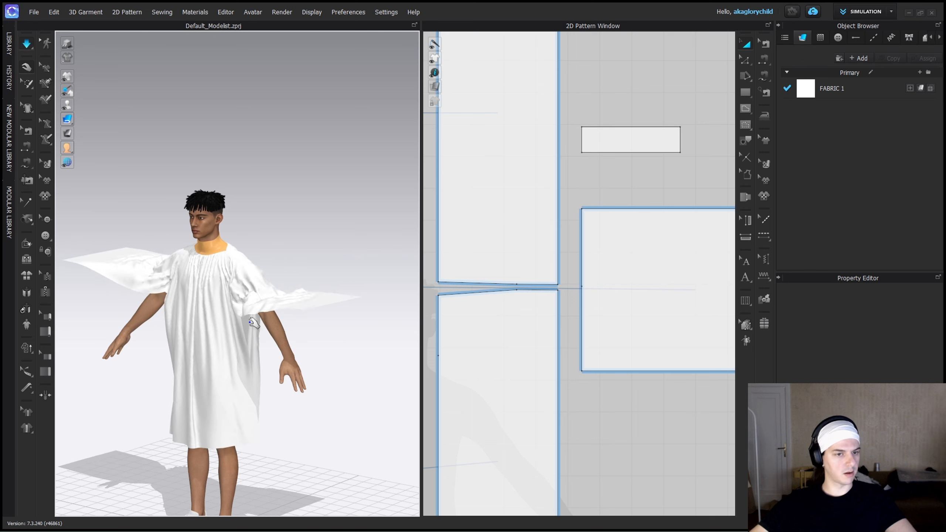
{"action": "left_click_drag", "start_coordinate": [276, 337], "coordinate": [295, 358]}
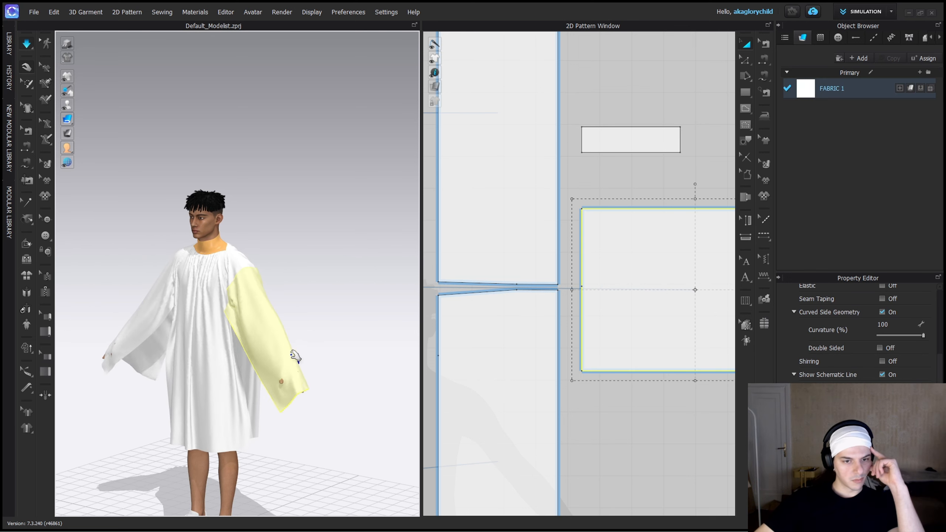
{"action": "right_click_drag", "start_coordinate": [261, 358], "coordinate": [303, 361]}
Shorten the sleeve rectangle by moving its wrist edge toward the shoulder, and simulate.
{"action": "middle_click_drag", "start_coordinate": [731, 407], "coordinate": [611, 401]}
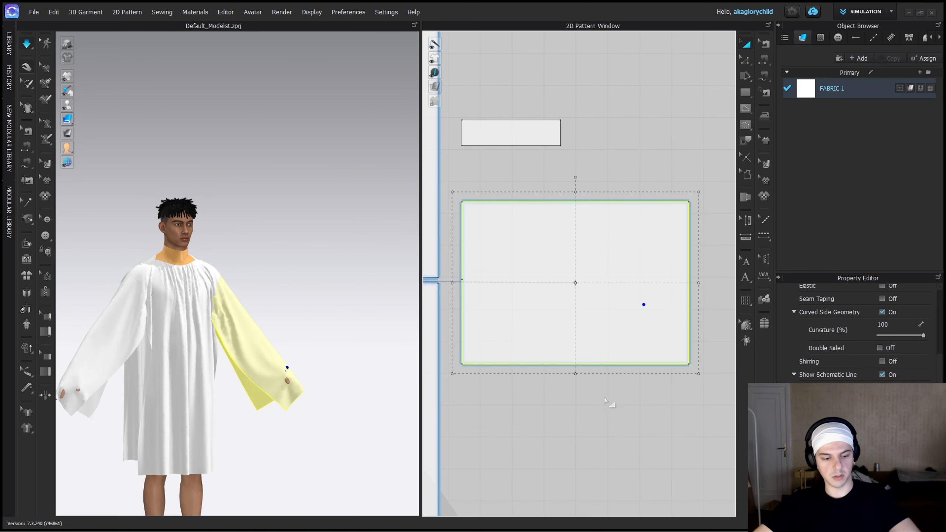
{"action": "key", "text": "z"}
{"action": "left_click_drag", "start_coordinate": [688, 308], "coordinate": [672, 307]}
{"action": "key", "text": "space"}
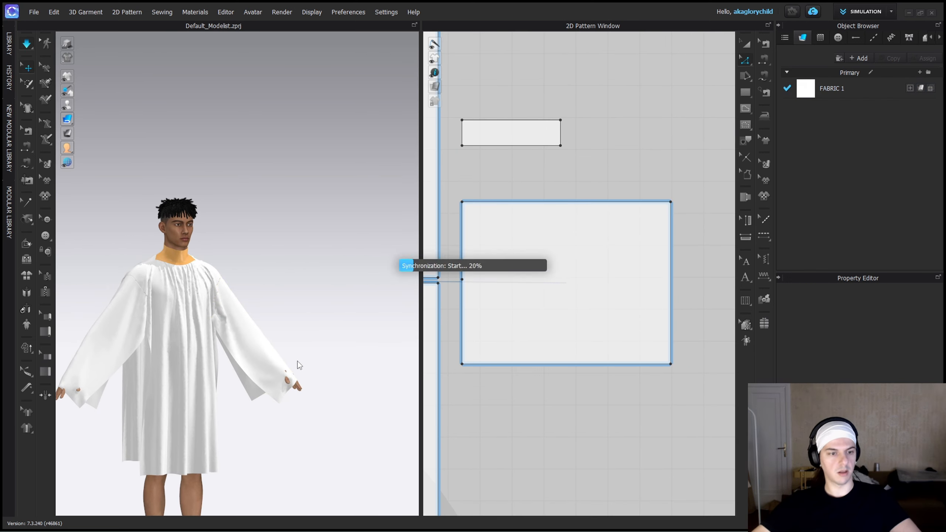
Pull the sleeves and body fabric into place, checking the drape and neckline gathers from the front and back.
{"action": "left_click_drag", "start_coordinate": [96, 394], "coordinate": [82, 371]}
{"action": "scroll", "coordinate": [201, 403], "scroll_direction": "up", "scroll_amount": 3}
{"action": "right_click_drag", "start_coordinate": [204, 417], "coordinate": [242, 341]}
{"action": "scroll", "coordinate": [228, 298], "scroll_direction": "down", "scroll_amount": 3}
{"action": "left_click_drag", "start_coordinate": [271, 337], "coordinate": [281, 335]}
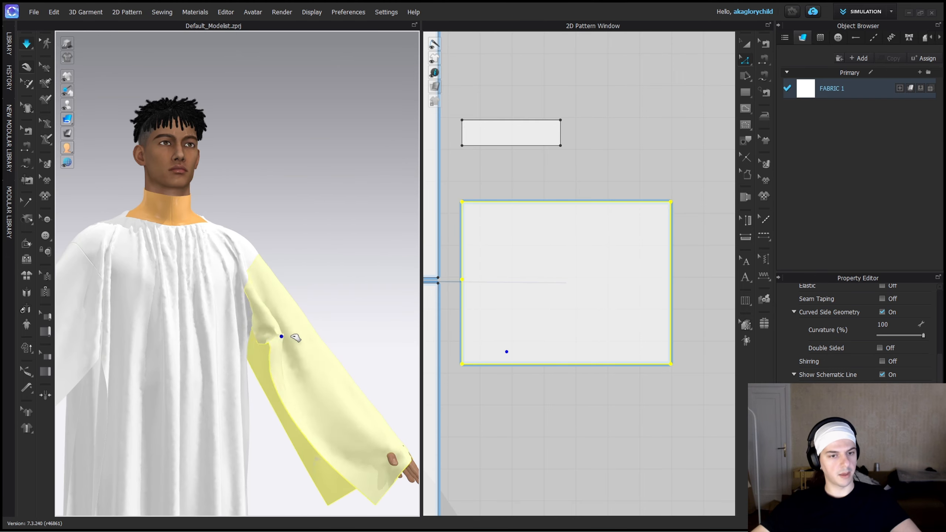
{"action": "left_click_drag", "start_coordinate": [285, 289], "coordinate": [358, 270]}
{"action": "right_click_drag", "start_coordinate": [373, 270], "coordinate": [316, 269]}
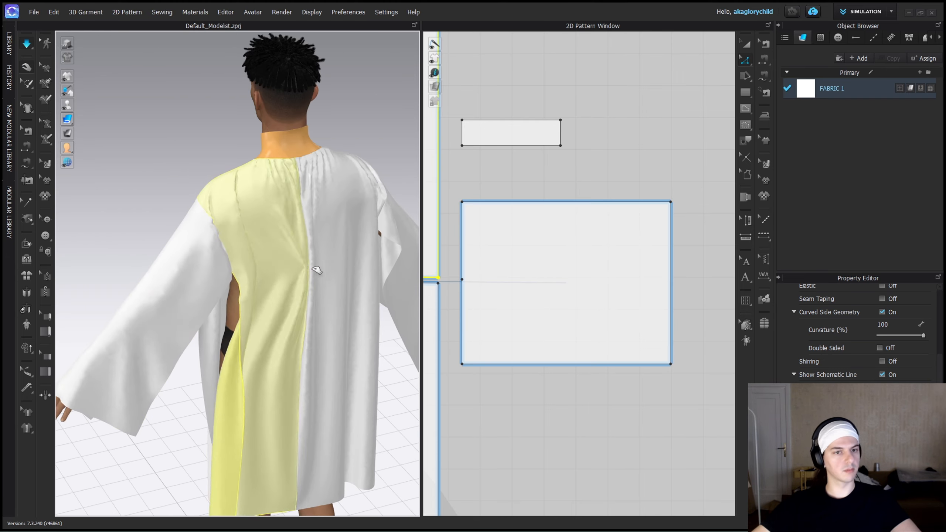
{"action": "right_click_drag", "start_coordinate": [290, 238], "coordinate": [208, 283]}
{"action": "scroll", "coordinate": [194, 320], "scroll_direction": "up", "scroll_amount": 2}
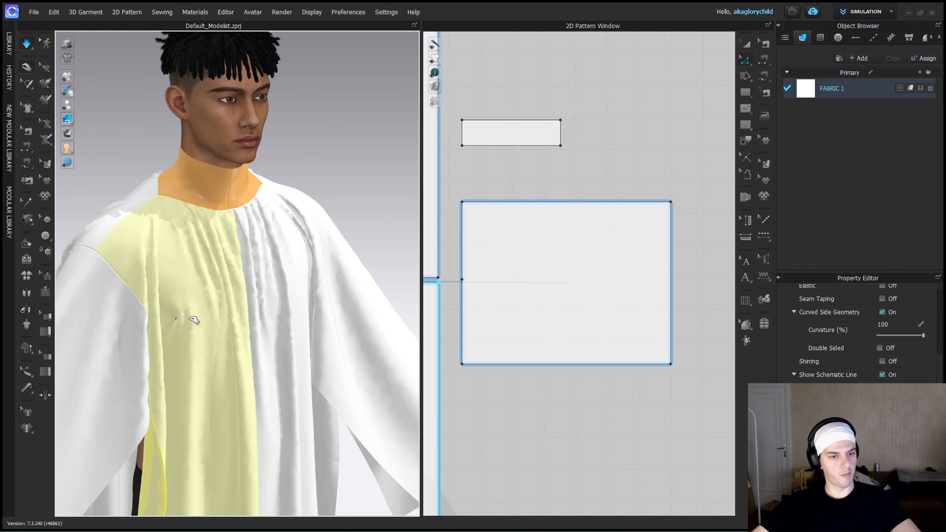
{"action": "scroll", "coordinate": [155, 314], "scroll_direction": "down", "scroll_amount": 3}
{"action": "left_click", "coordinate": [306, 189]}
{"action": "right_click_drag", "start_coordinate": [306, 190], "coordinate": [375, 239]}
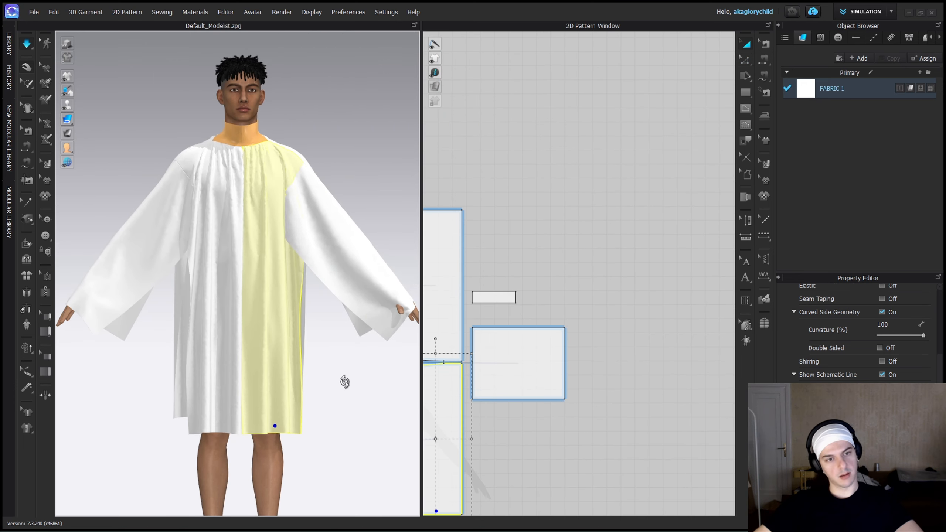
Narrow the sleeve rectangle evenly by bringing its two long edges closer together.
{"action": "key", "text": "z"}
{"action": "left_click", "coordinate": [524, 341]}
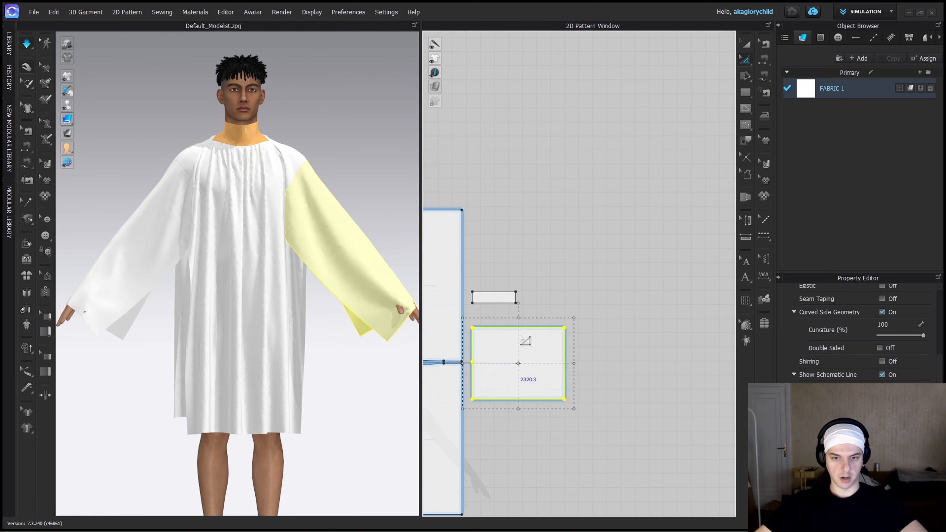
{"action": "left_click", "coordinate": [509, 324]}
{"action": "middle_click_drag", "start_coordinate": [487, 353], "coordinate": [519, 348]}
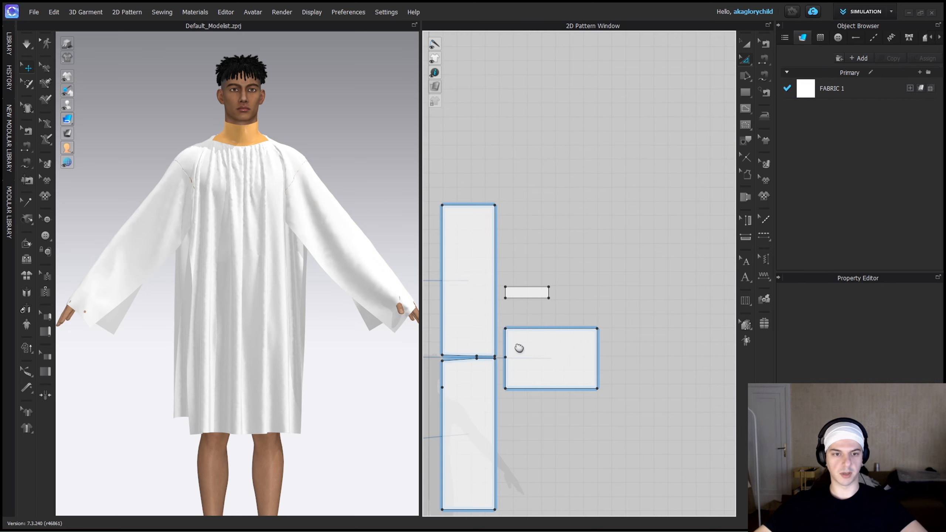
{"action": "left_click", "coordinate": [545, 362]}
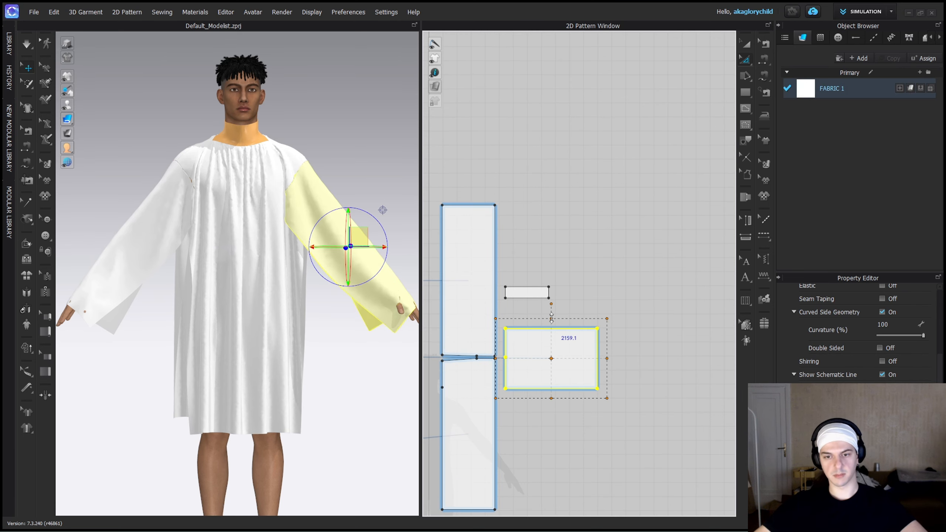
Adjust the sleeve seam endpoints on the front and back panels to match the narrowed sleeve, and simulate.
{"action": "key", "text": "b"}
{"action": "scroll", "coordinate": [492, 375], "scroll_direction": "up", "scroll_amount": 3}
{"action": "left_click_drag", "start_coordinate": [500, 411], "coordinate": [500, 420]}
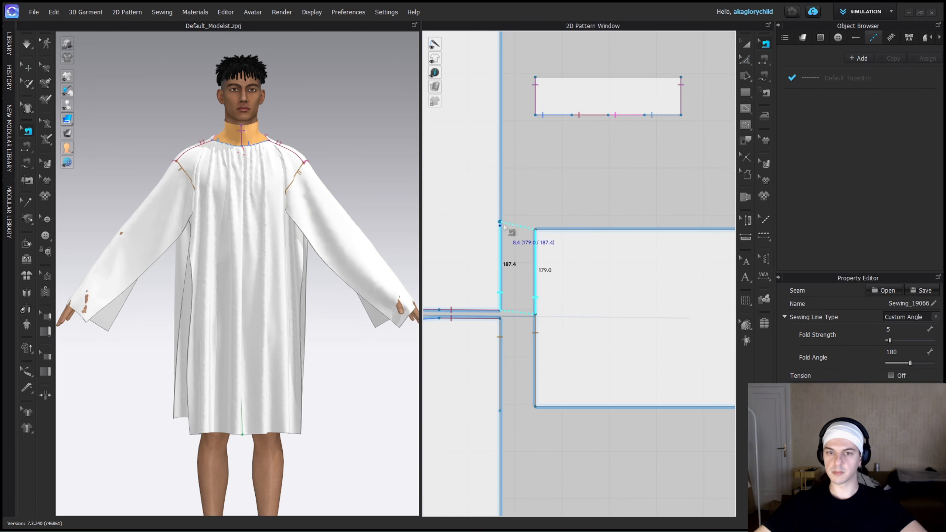
{"action": "key", "text": "a"}
{"action": "left_click_drag", "start_coordinate": [566, 334], "coordinate": [547, 334]}
{"action": "key", "text": "space"}
{"action": "left_click_drag", "start_coordinate": [182, 220], "coordinate": [269, 221]}
Draw a square underarm gusset panel directly below the sleeve in the pattern layout.
{"action": "middle_click_drag", "start_coordinate": [539, 361], "coordinate": [566, 155]}
{"action": "key", "text": "s"}
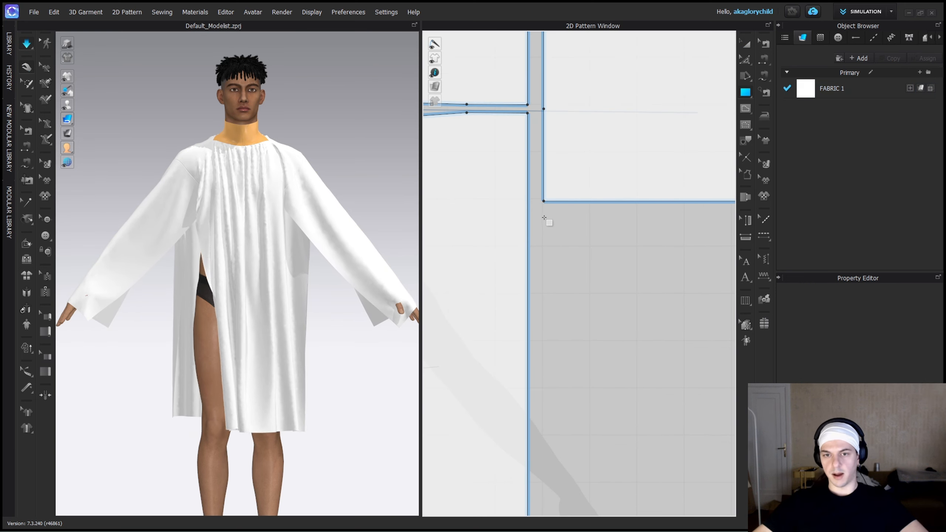
{"action": "left_click_drag", "start_coordinate": [544, 218], "coordinate": [677, 351]}
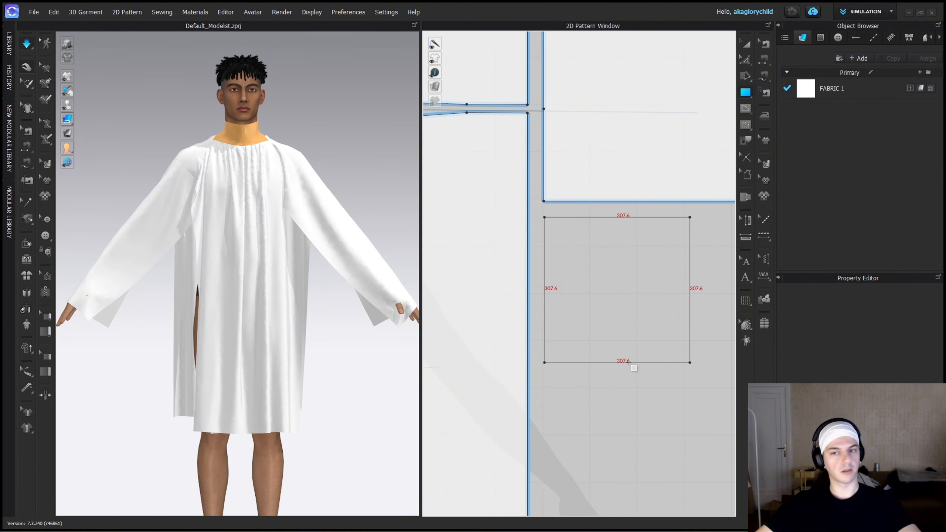
{"action": "left_click_drag", "start_coordinate": [563, 289], "coordinate": [563, 290]}
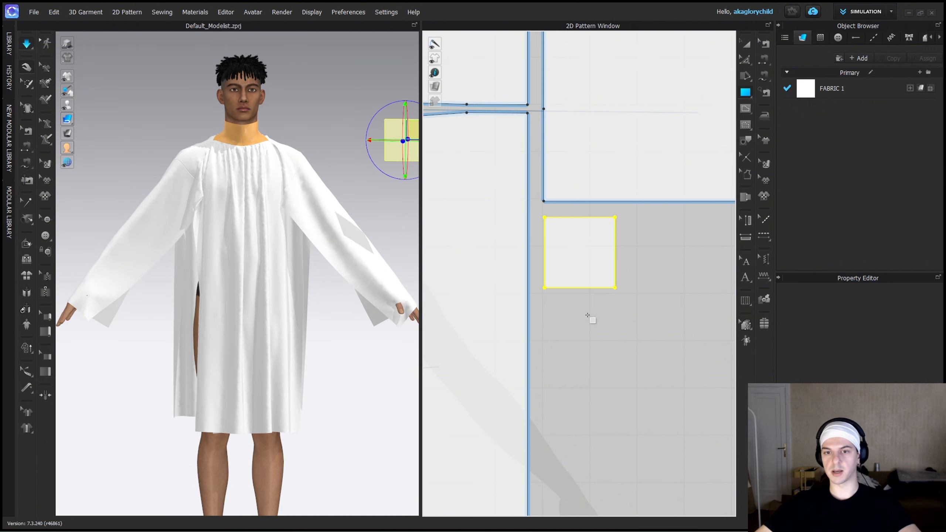
Deactivate the new gusset square and move it clear of the sleeve, down beside the avatar's leg.
{"action": "left_click_drag", "start_coordinate": [397, 155], "coordinate": [321, 264]}
{"action": "middle_click_drag", "start_coordinate": [581, 230], "coordinate": [536, 277]}
{"action": "right_click", "coordinate": [326, 244]}
{"action": "left_click", "coordinate": [350, 72]}
{"action": "left_click_drag", "start_coordinate": [326, 246], "coordinate": [323, 440]}
Narrow the sleeve rectangle further by scaling it evenly about its centre line, and view the shoulder from behind.
{"action": "left_click", "coordinate": [342, 236]}
{"action": "scroll", "coordinate": [614, 223], "scroll_direction": "down", "scroll_amount": 4}
{"action": "middle_click_drag", "start_coordinate": [615, 223], "coordinate": [615, 237]}
{"action": "key", "text": "a"}
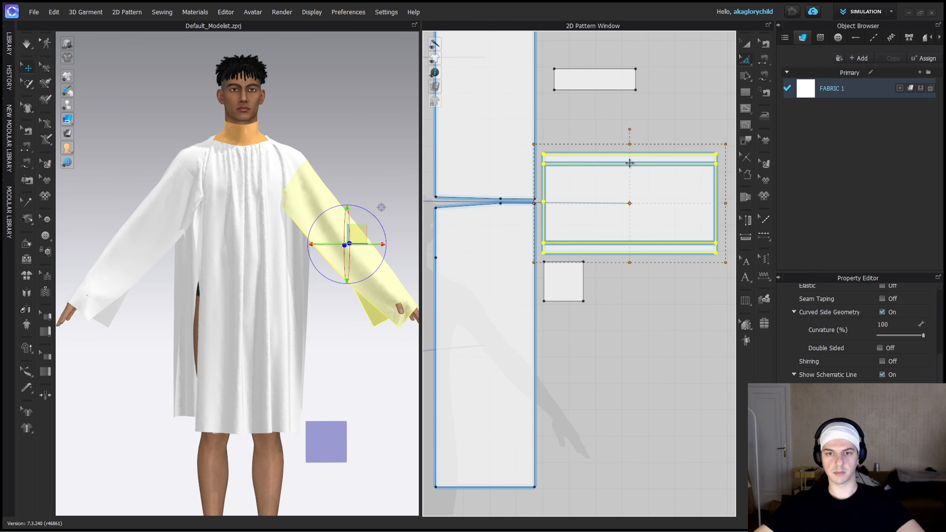
{"action": "left_click_drag", "start_coordinate": [629, 163], "coordinate": [629, 163]}
{"action": "left_click", "coordinate": [393, 234]}
{"action": "right_click_drag", "start_coordinate": [394, 234], "coordinate": [329, 215]}
{"action": "middle_click_drag", "start_coordinate": [329, 215], "coordinate": [261, 272]}
Shorten the sleeve seams on the back and front panels to match the sleeve's shoulder edge, and simulate.
{"action": "key", "text": "b"}
{"action": "scroll", "coordinate": [535, 179], "scroll_direction": "up", "scroll_amount": 4}
{"action": "middle_click_drag", "start_coordinate": [534, 179], "coordinate": [568, 207]}
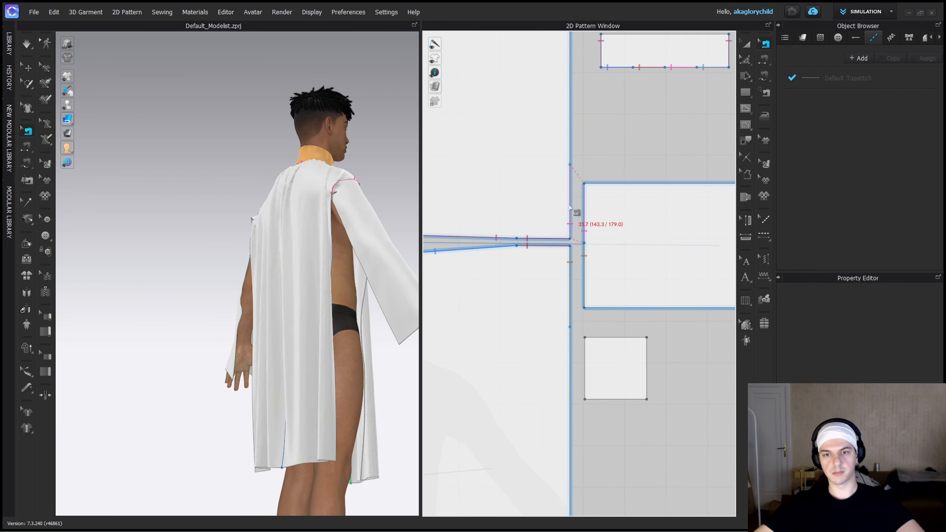
{"action": "left_click_drag", "start_coordinate": [570, 328], "coordinate": [570, 312]}
{"action": "key", "text": "space"}
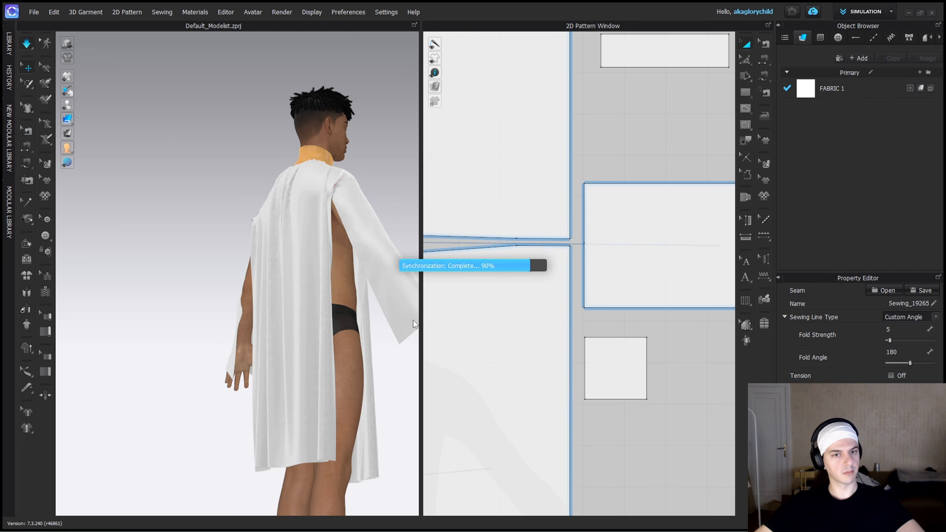
Check how the sleeve sits on the arm and compare its seam lengths with those on the body panels.
{"action": "left_click", "coordinate": [337, 184]}
{"action": "right_click_drag", "start_coordinate": [338, 183], "coordinate": [311, 167]}
{"action": "left_click", "coordinate": [382, 170]}
{"action": "scroll", "coordinate": [585, 255], "scroll_direction": "down", "scroll_amount": 3}
{"action": "key", "text": "b"}
{"action": "scroll", "coordinate": [587, 258], "scroll_direction": "up", "scroll_amount": 3}
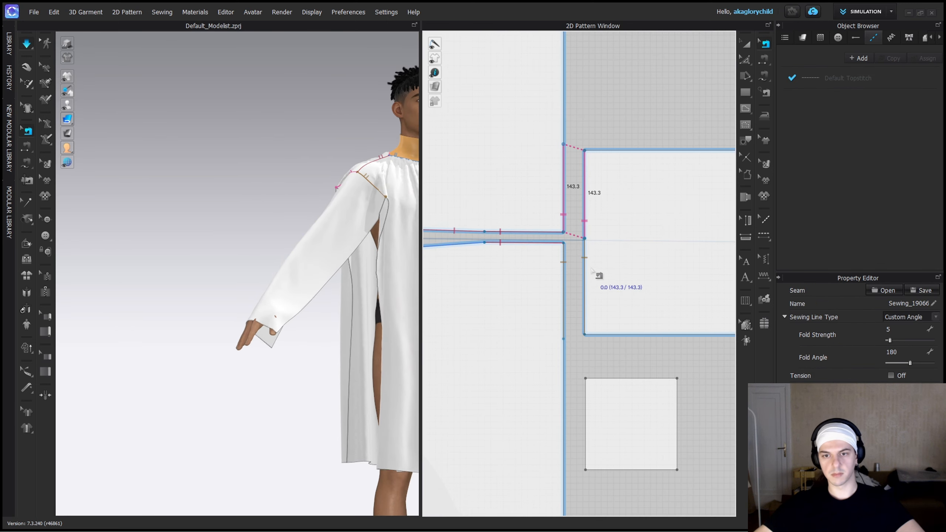
Split the sleeve's shoulder edge into two lines at its middle.
{"action": "key", "text": "z"}
{"action": "scroll", "coordinate": [586, 240], "scroll_direction": "up", "scroll_amount": 3}
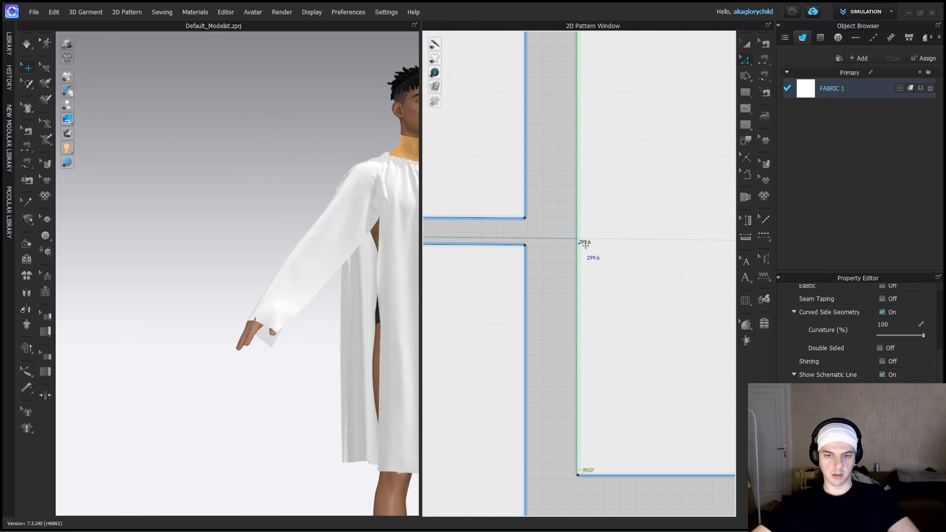
{"action": "key", "text": "n"}
{"action": "left_click", "coordinate": [578, 234]}
{"action": "right_click", "coordinate": [575, 255]}
{"action": "left_click", "coordinate": [603, 340]}
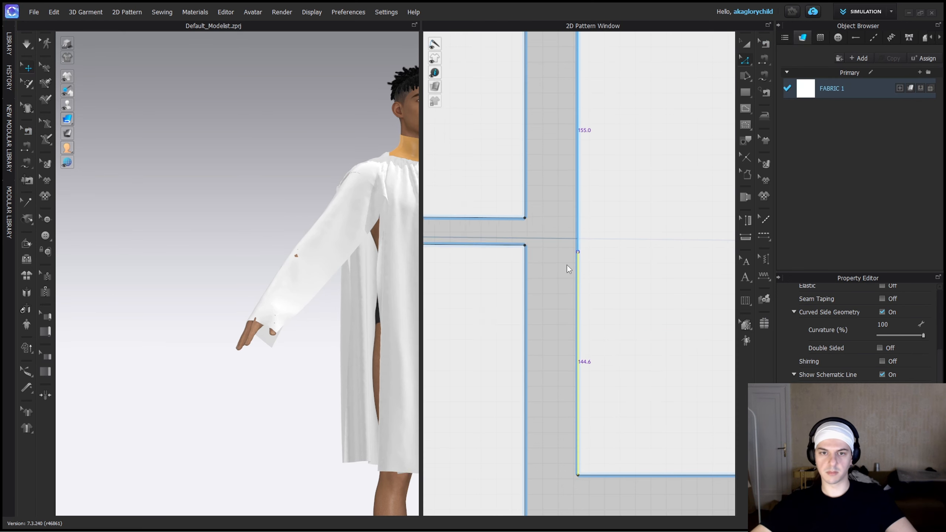
{"action": "right_click", "coordinate": [582, 262]}
{"action": "left_click", "coordinate": [606, 441]}
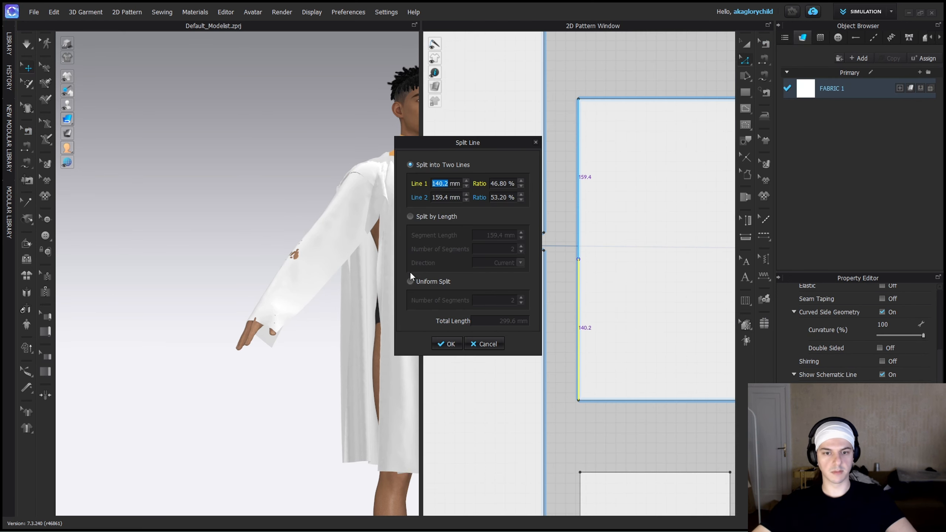
{"action": "key", "text": "Return"}
Re-sew the sleeve's split shoulder edge to the body panel's outer edge with free sewing.
{"action": "key", "text": "m"}
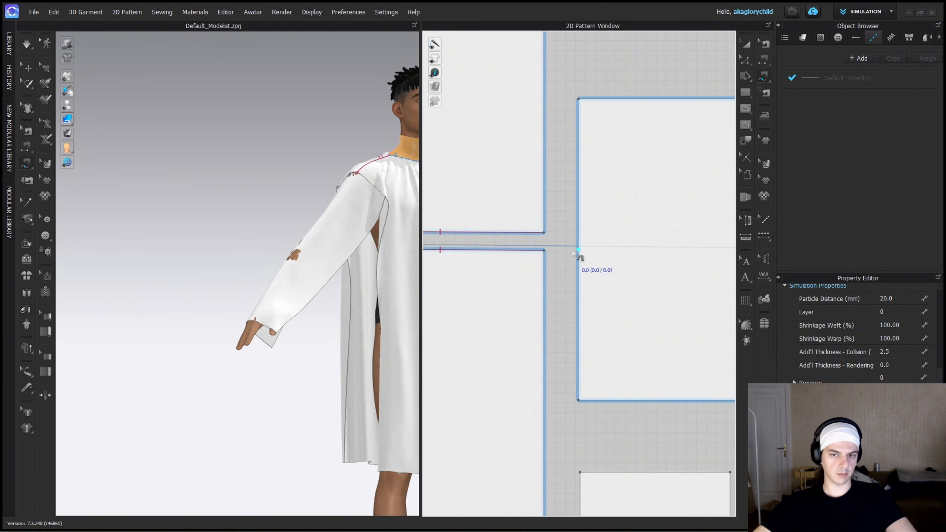
{"action": "left_click", "coordinate": [550, 251]}
{"action": "left_click", "coordinate": [554, 408]}
{"action": "key", "text": "a"}
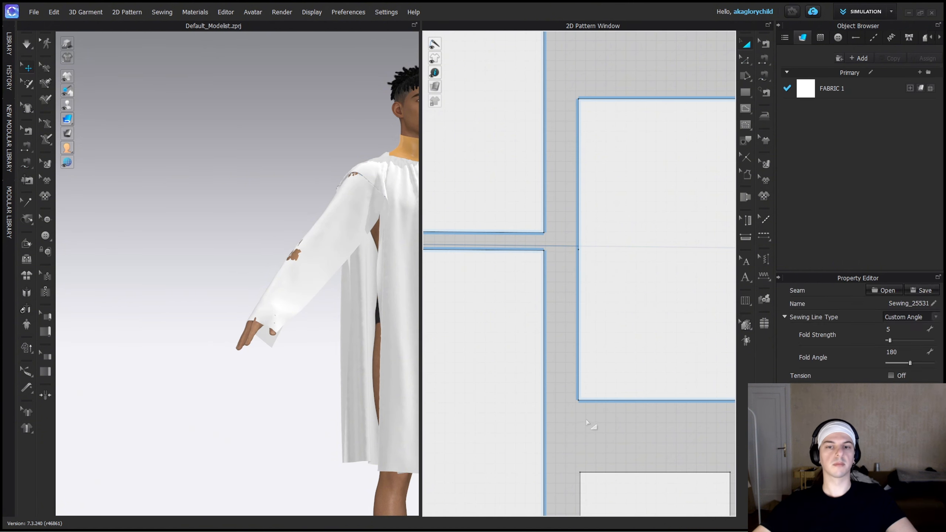
Move the gusset square up beneath the sleeve and sew it to the adjoining front panel and sleeve edges.
{"action": "middle_click_drag", "start_coordinate": [595, 427], "coordinate": [572, 270]}
{"action": "left_click_drag", "start_coordinate": [605, 330], "coordinate": [604, 275]}
{"action": "key", "text": "m"}
{"action": "left_click", "coordinate": [553, 260]}
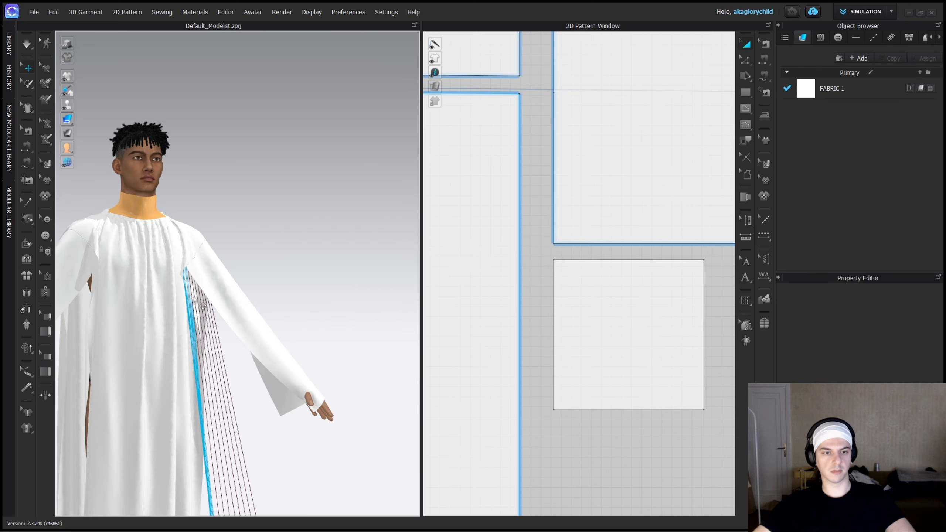
Select both gusset squares beside the avatar's legs and reactivate them.
{"action": "scroll", "coordinate": [586, 342], "scroll_direction": "down", "scroll_amount": 3}
{"action": "left_click", "coordinate": [343, 304]}
{"action": "left_click", "coordinate": [163, 303], "text": "shift"}
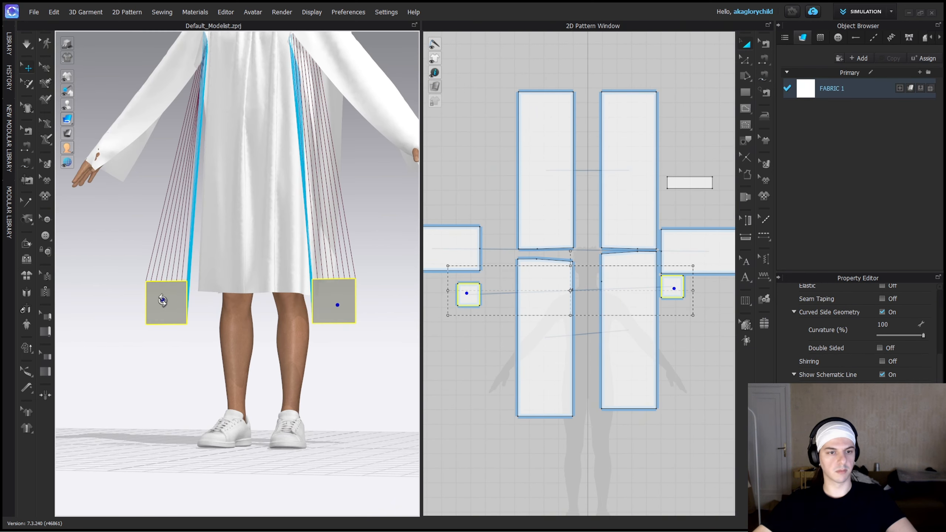
{"action": "right_click", "coordinate": [163, 307]}
{"action": "left_click", "coordinate": [226, 61]}
{"action": "left_click", "coordinate": [381, 87]}
{"action": "left_click", "coordinate": [308, 41]}
Move the left and right gussets up to the avatar's armpits and simulate the garment.
{"action": "middle_click_drag", "start_coordinate": [331, 290], "coordinate": [334, 348]}
{"action": "left_click_drag", "start_coordinate": [334, 349], "coordinate": [325, 120]}
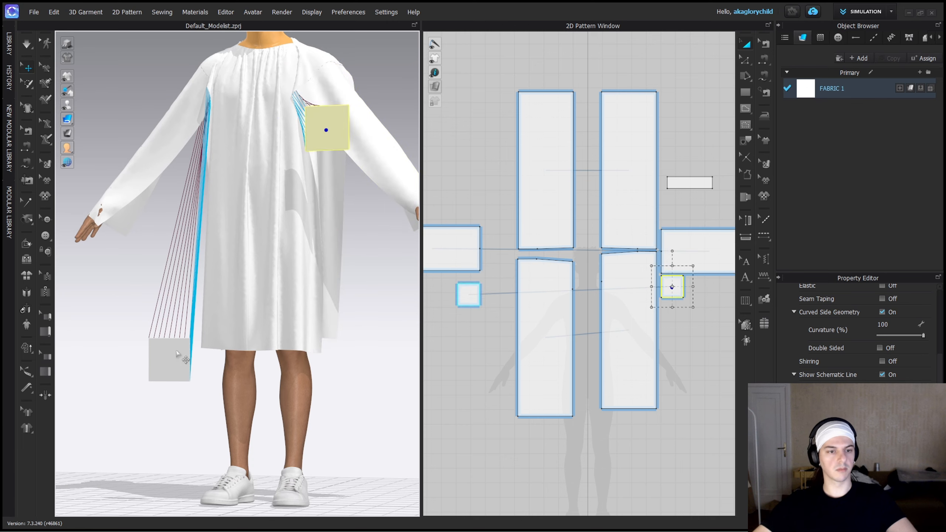
{"action": "left_click_drag", "start_coordinate": [181, 359], "coordinate": [194, 125]}
{"action": "right_click_drag", "start_coordinate": [199, 129], "coordinate": [267, 145]}
{"action": "key", "text": "space"}
Pull the simulated gusset fabric at the front of the chest out toward the armpits.
{"action": "right_click_drag", "start_coordinate": [305, 98], "coordinate": [264, 125]}
{"action": "scroll", "coordinate": [264, 125], "scroll_direction": "up", "scroll_amount": 3}
{"action": "middle_click_drag", "start_coordinate": [264, 124], "coordinate": [263, 216]}
{"action": "right_click_drag", "start_coordinate": [263, 216], "coordinate": [395, 217]}
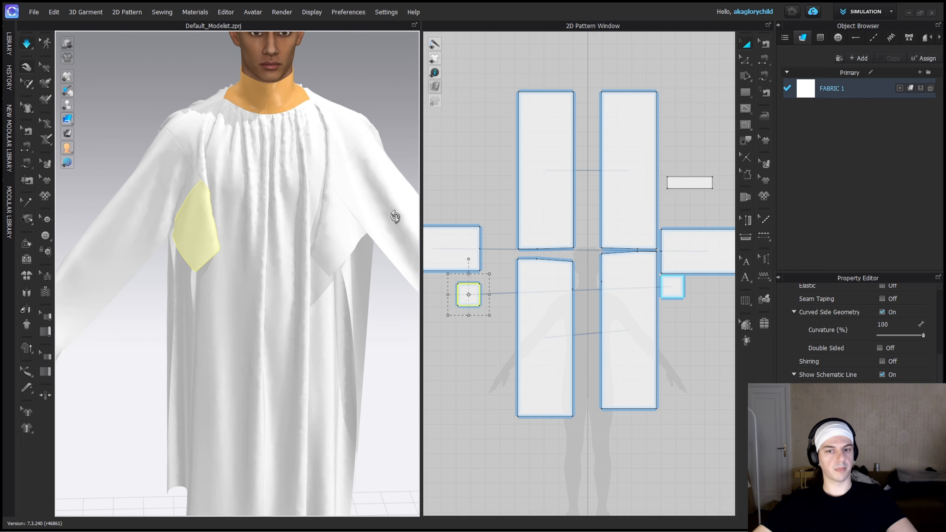
{"action": "scroll", "coordinate": [649, 299], "scroll_direction": "down", "scroll_amount": 1}
Pull the left gusset and left sleeve into place so the gusset sits under the arm.
{"action": "left_click", "coordinate": [389, 207]}
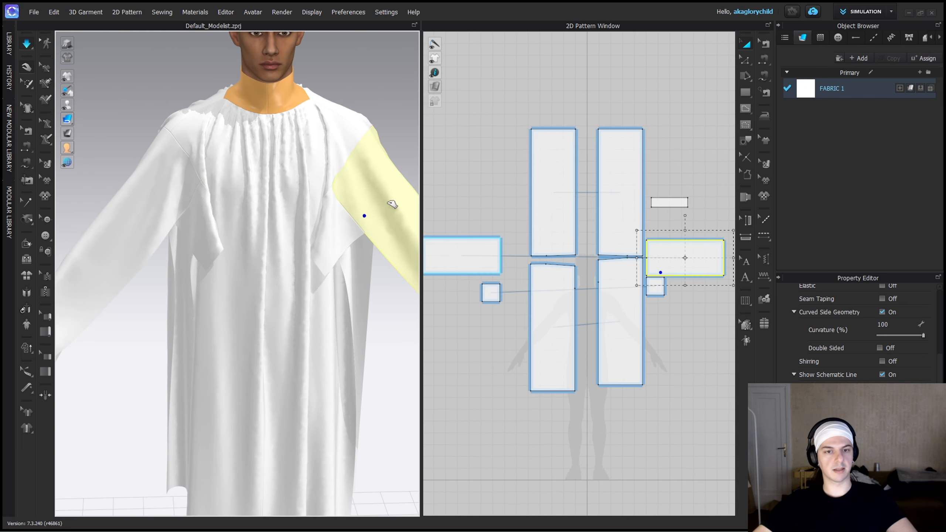
{"action": "left_click", "coordinate": [396, 228]}
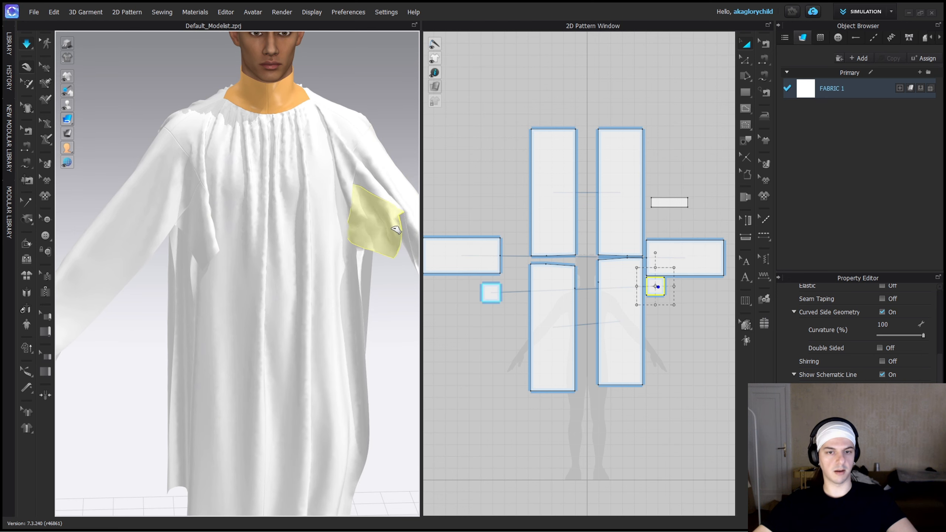
{"action": "left_click", "coordinate": [407, 198]}
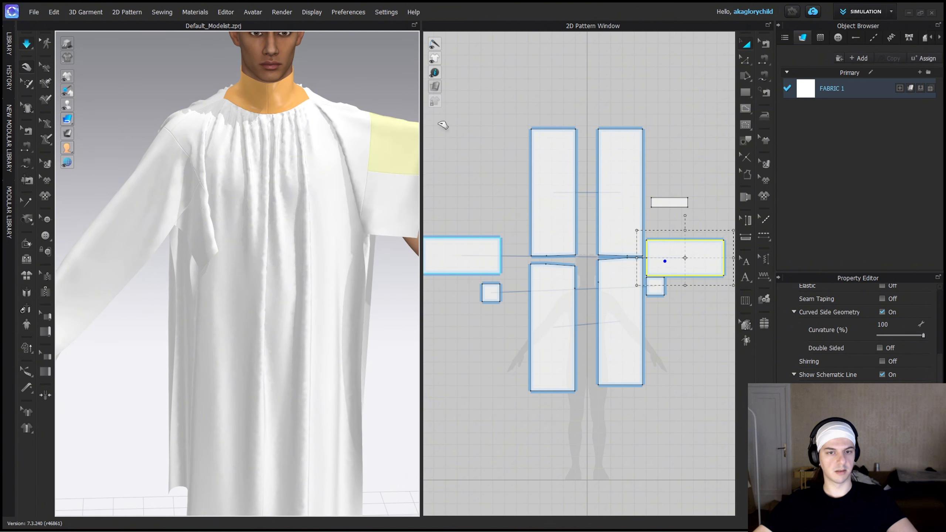
{"action": "middle_click_drag", "start_coordinate": [408, 135], "coordinate": [232, 172]}
{"action": "left_click_drag", "start_coordinate": [235, 176], "coordinate": [273, 168]}
{"action": "scroll", "coordinate": [666, 284], "scroll_direction": "down", "scroll_amount": 3}
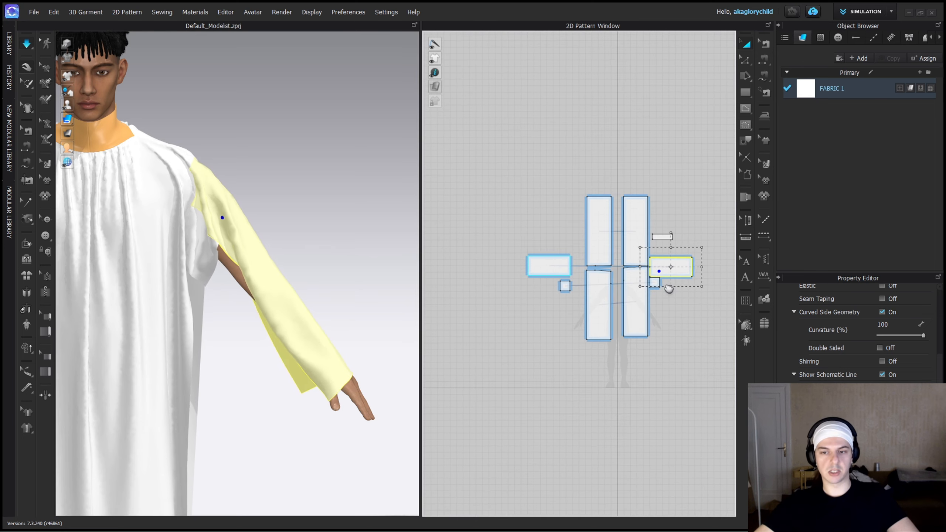
Check the lengths of the left gusset's free edges beside the sleeve pattern.
{"action": "scroll", "coordinate": [668, 288], "scroll_direction": "up", "scroll_amount": 5}
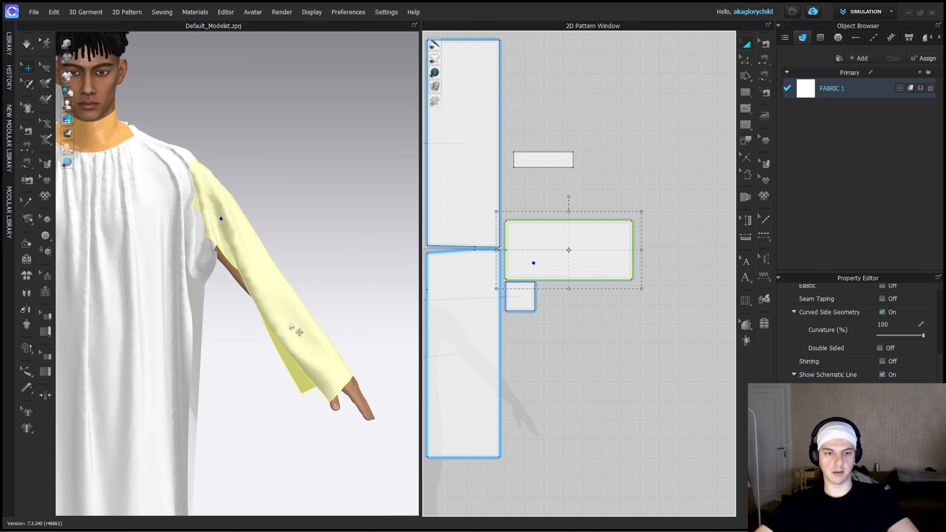
{"action": "scroll", "coordinate": [533, 263], "scroll_direction": "up", "scroll_amount": 4}
{"action": "middle_click_drag", "start_coordinate": [607, 282], "coordinate": [566, 290]}
{"action": "key", "text": "b"}
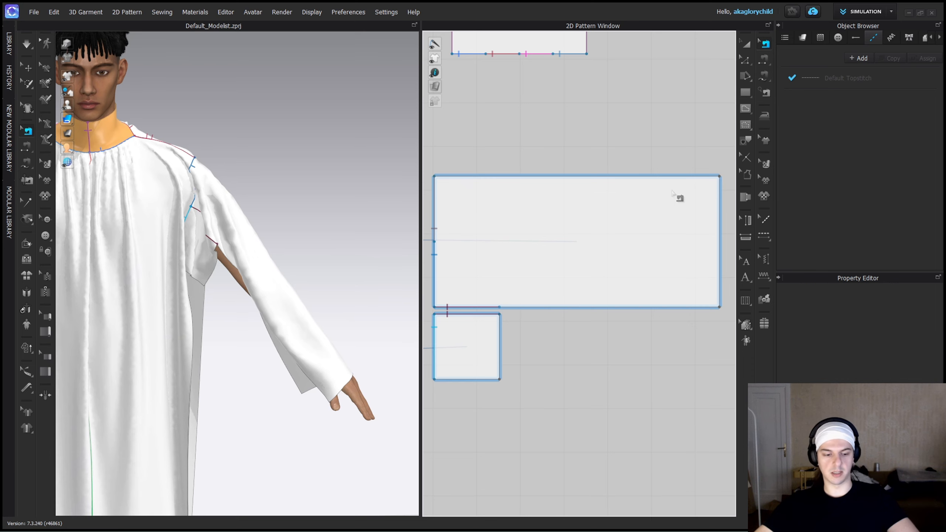
{"action": "left_click", "coordinate": [506, 349]}
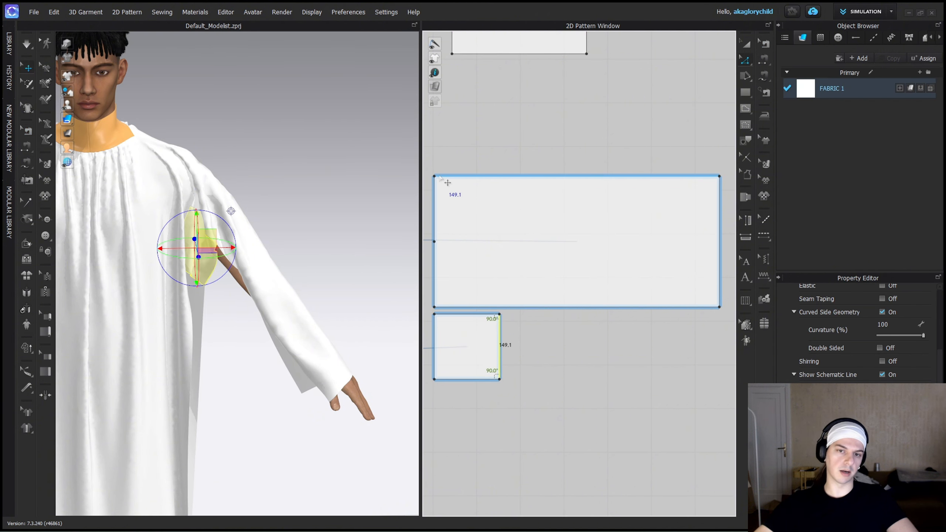
{"action": "middle_click_drag", "start_coordinate": [440, 176], "coordinate": [529, 188]}
{"action": "left_click", "coordinate": [554, 391]}
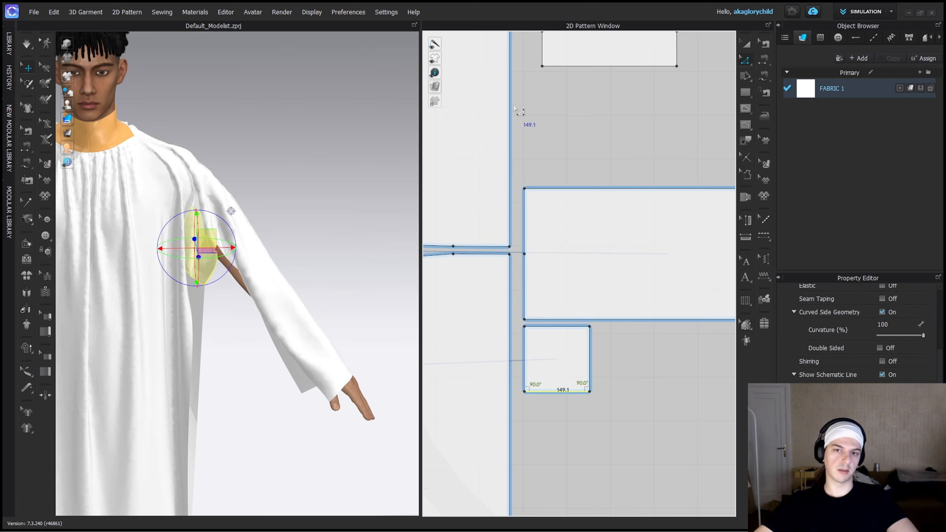
{"action": "middle_click_drag", "start_coordinate": [644, 289], "coordinate": [522, 273]}
Free-sew the left sleeve's two long edges together over 503.6 mm, from the gusset-width point to the cuff, and simulate the closed sleeve.
{"action": "key", "text": "m"}
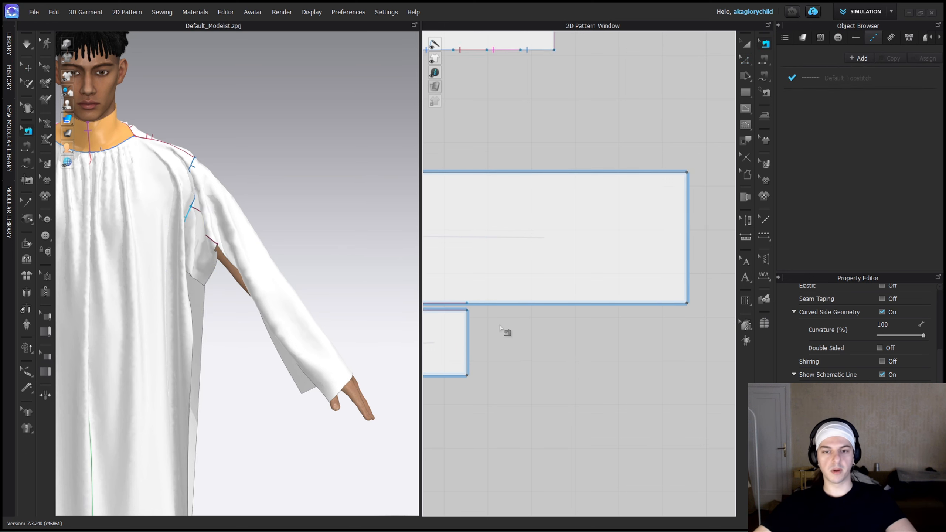
{"action": "middle_click_drag", "start_coordinate": [505, 335], "coordinate": [541, 359]}
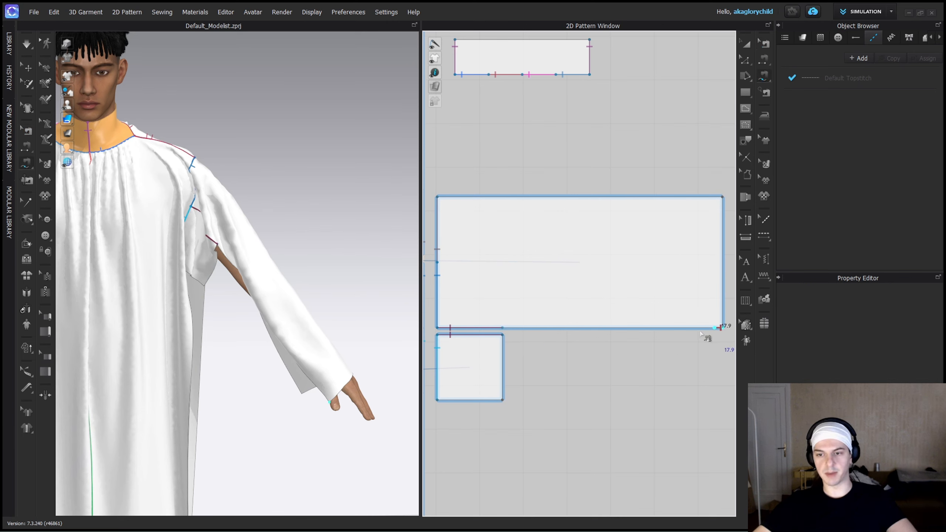
{"action": "left_click", "coordinate": [503, 197]}
{"action": "middle_click_drag", "start_coordinate": [472, 233], "coordinate": [537, 245]}
{"action": "key", "text": "space"}
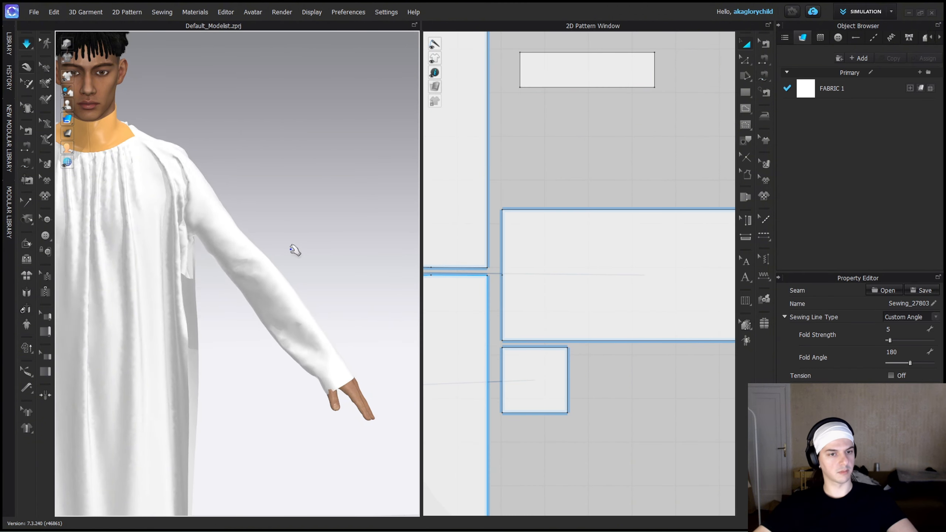
{"action": "right_click_drag", "start_coordinate": [291, 249], "coordinate": [257, 247]}
Sew the left gusset's outer side edge to the open part of the sleeve's opposite long edge, simulate, and pull the gusset under the arm.
{"action": "key", "text": "m"}
{"action": "left_click", "coordinate": [567, 348]}
{"action": "key", "text": "space"}
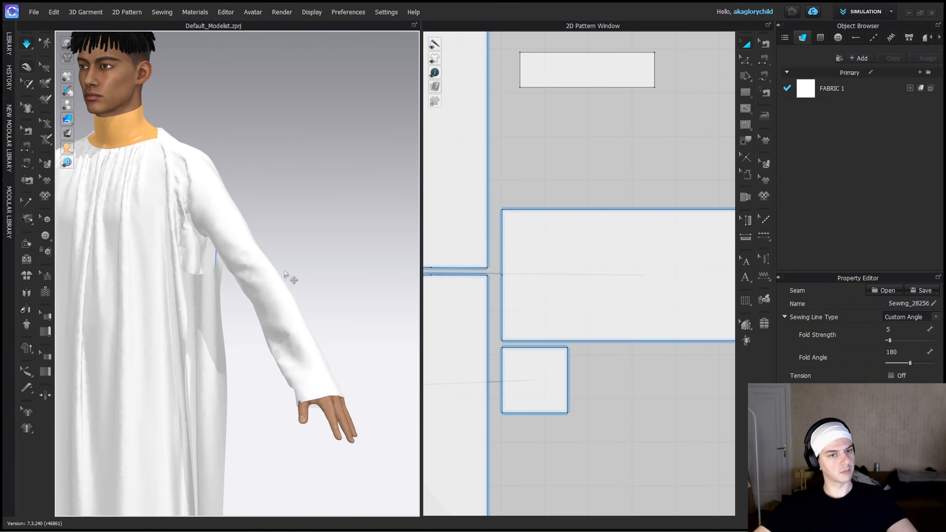
{"action": "right_click_drag", "start_coordinate": [291, 278], "coordinate": [228, 255]}
{"action": "scroll", "coordinate": [215, 256], "scroll_direction": "up", "scroll_amount": 4}
{"action": "left_click_drag", "start_coordinate": [227, 256], "coordinate": [256, 256]}
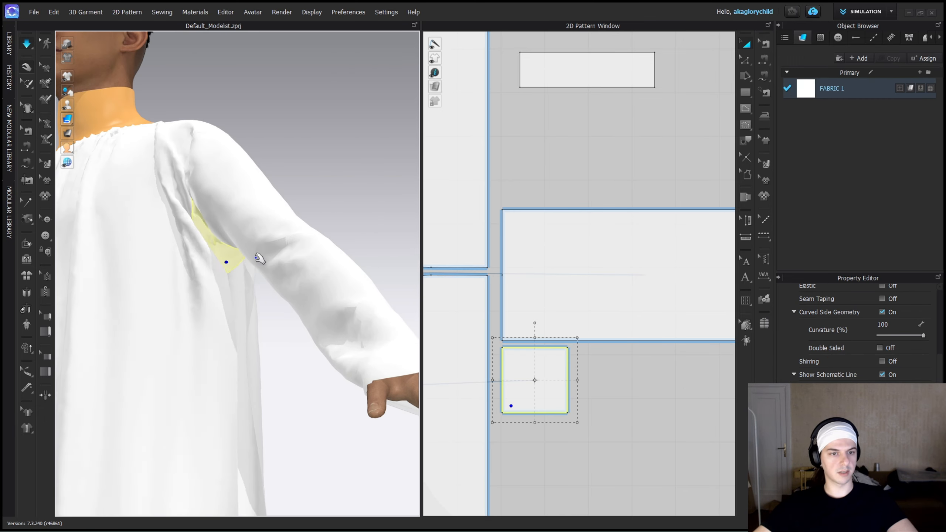
{"action": "mouse_move", "coordinate": [201, 278]}
{"action": "left_mouse_down"}
{"action": "mouse_move", "coordinate": [182, 287]}
{"action": "mouse_move", "coordinate": [191, 284]}
{"action": "left_mouse_up"}
Free-sew the left gusset's remaining edge to the back panel's side edge over 149.1 mm, and pull the simulated underarm fabric into place.
{"action": "key", "text": "m"}
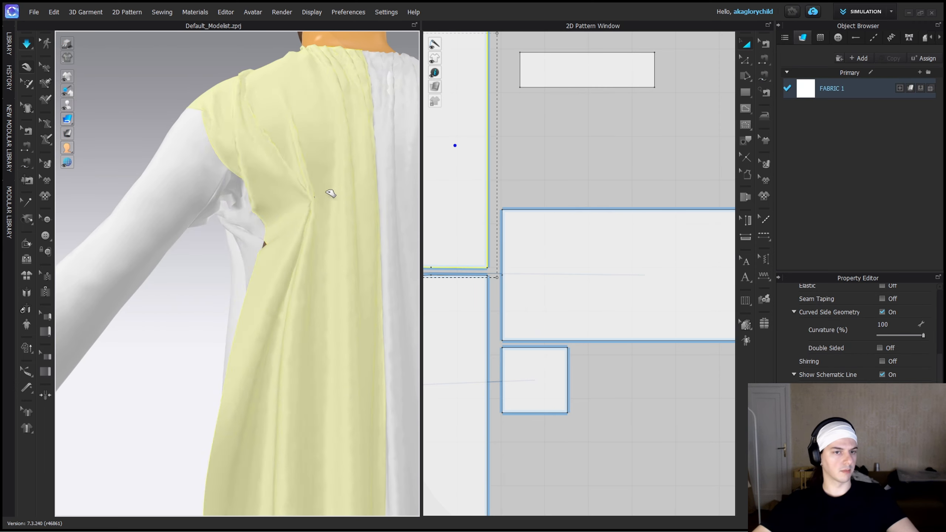
{"action": "left_click", "coordinate": [227, 233]}
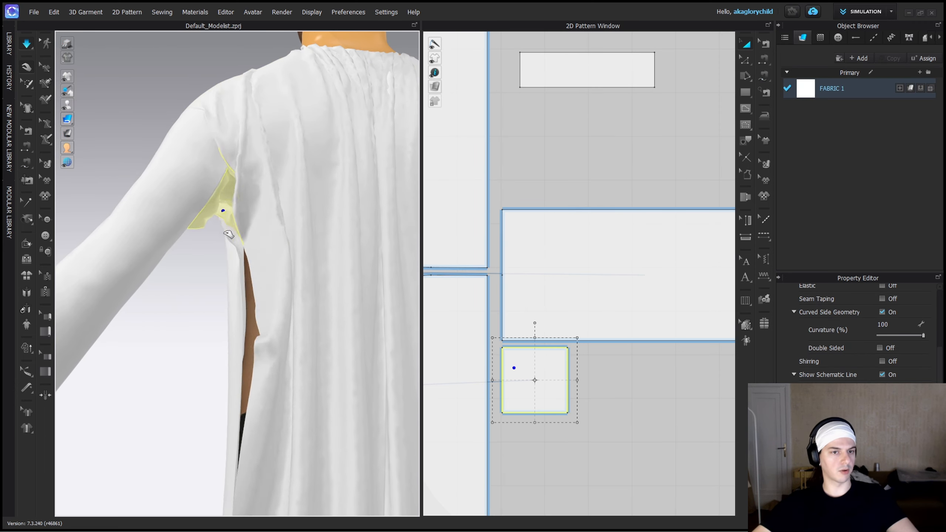
{"action": "right_click_drag", "start_coordinate": [229, 234], "coordinate": [310, 161]}
{"action": "left_click", "coordinate": [266, 222]}
{"action": "left_click", "coordinate": [291, 223]}
{"action": "left_click", "coordinate": [282, 256]}
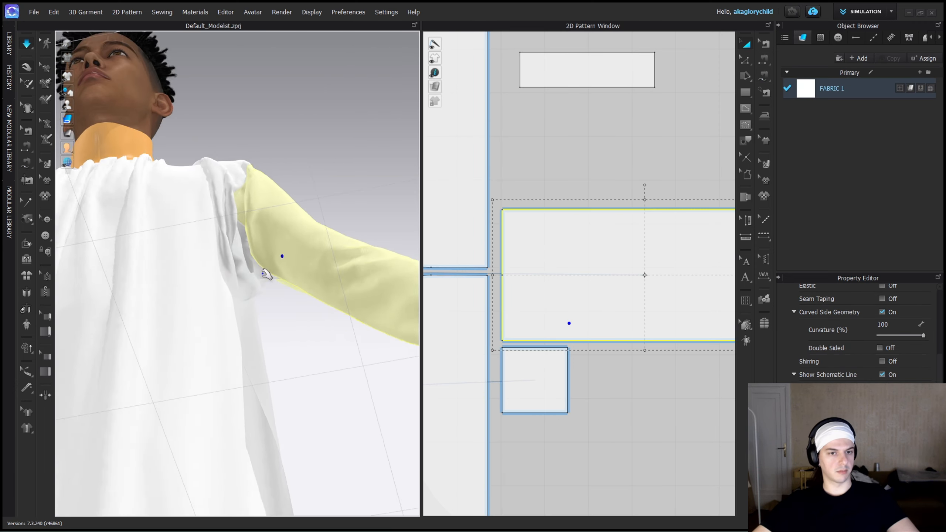
{"action": "left_click", "coordinate": [263, 274]}
{"action": "scroll", "coordinate": [263, 275], "scroll_direction": "down", "scroll_amount": 5}
{"action": "right_click_drag", "start_coordinate": [263, 275], "coordinate": [292, 264]}
{"action": "left_click", "coordinate": [291, 265]}
Load the Linen fabric from the library, assign it to all pattern pieces, and test how the shirt drapes.
{"action": "left_click", "coordinate": [8, 43]}
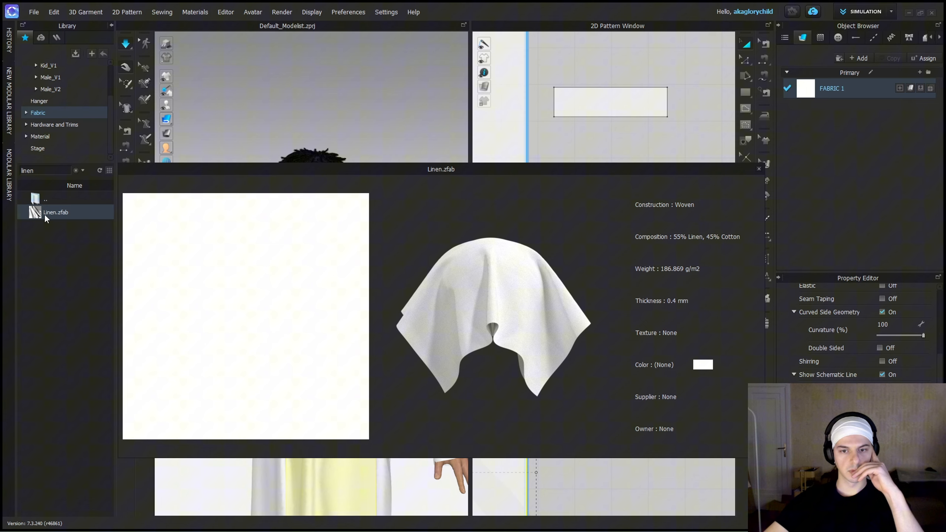
{"action": "double_click", "coordinate": [45, 213]}
{"action": "scroll", "coordinate": [663, 180], "scroll_direction": "down", "scroll_amount": 8}
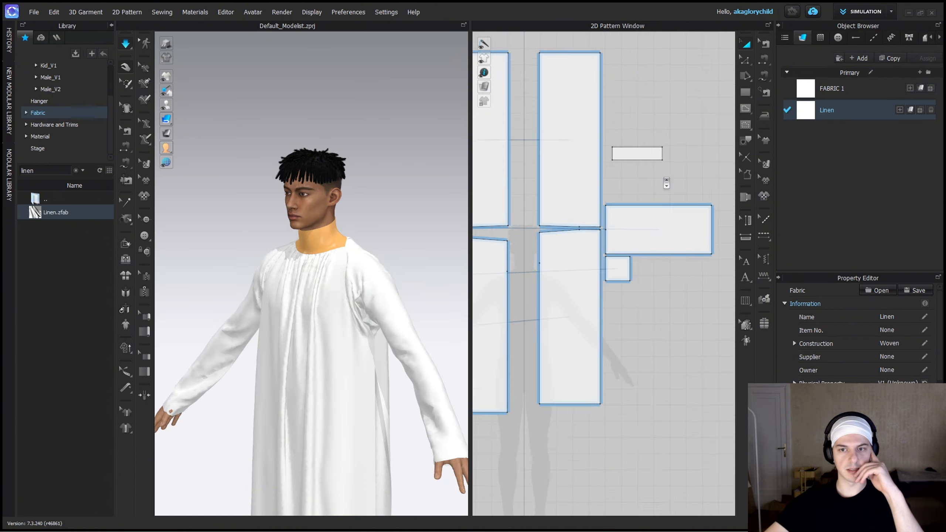
{"action": "left_click_drag", "start_coordinate": [495, 105], "coordinate": [702, 300]}
{"action": "left_click_drag", "start_coordinate": [702, 303], "coordinate": [703, 302]}
{"action": "left_click", "coordinate": [432, 300]}
{"action": "right_click_drag", "start_coordinate": [302, 304], "coordinate": [348, 308]}
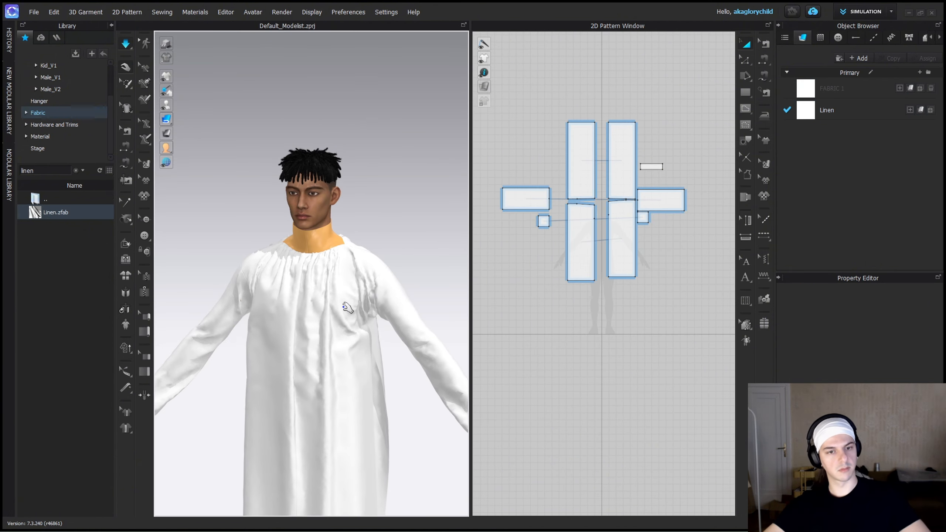
{"action": "left_click_drag", "start_coordinate": [349, 308], "coordinate": [310, 297]}
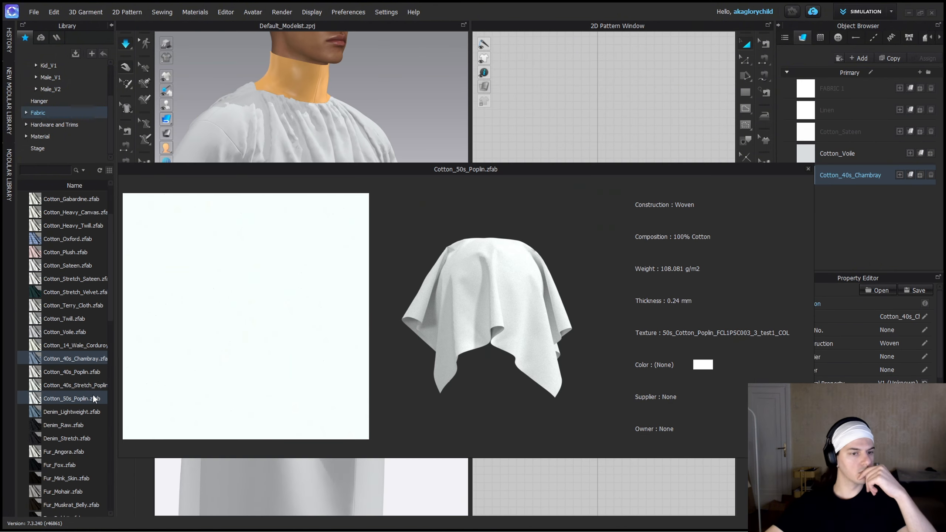
Add the Cotton_50s_Poplin fabric from the library and assign it to all pattern pieces.
{"action": "double_click", "coordinate": [90, 398]}
{"action": "key", "text": "ctrl+a"}
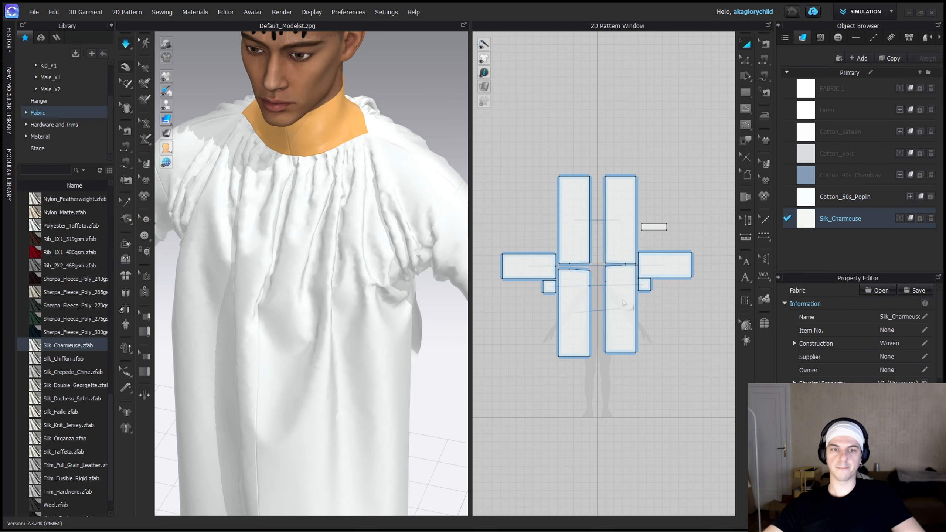
Try the Silk_Charmeuse fabric on all pattern pieces and tug the garment to test its drape.
{"action": "key", "text": "ctrl+a"}
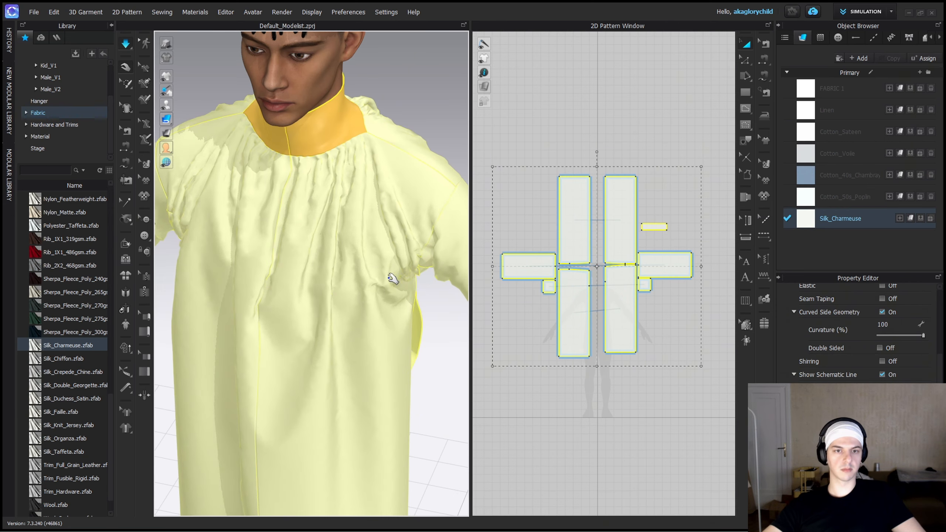
{"action": "left_click_drag", "start_coordinate": [239, 369], "coordinate": [274, 342]}
{"action": "left_click", "coordinate": [334, 338]}
Assign Cotton_50s_Poplin to every pattern piece and simulate the shirt, pulling the front panel to settle it.
{"action": "key", "text": "ctrl+a"}
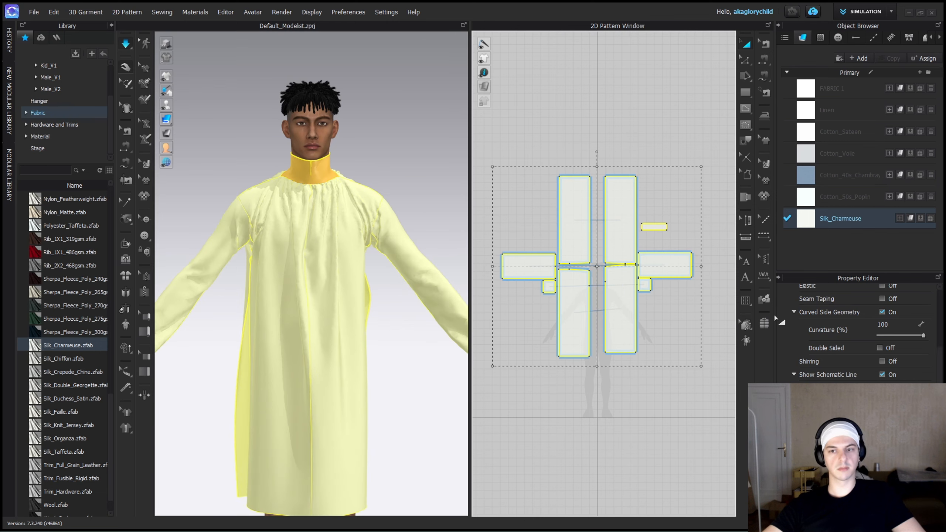
{"action": "left_click", "coordinate": [910, 196]}
{"action": "left_click", "coordinate": [632, 393]}
{"action": "key", "text": "space"}
{"action": "left_click", "coordinate": [281, 363]}
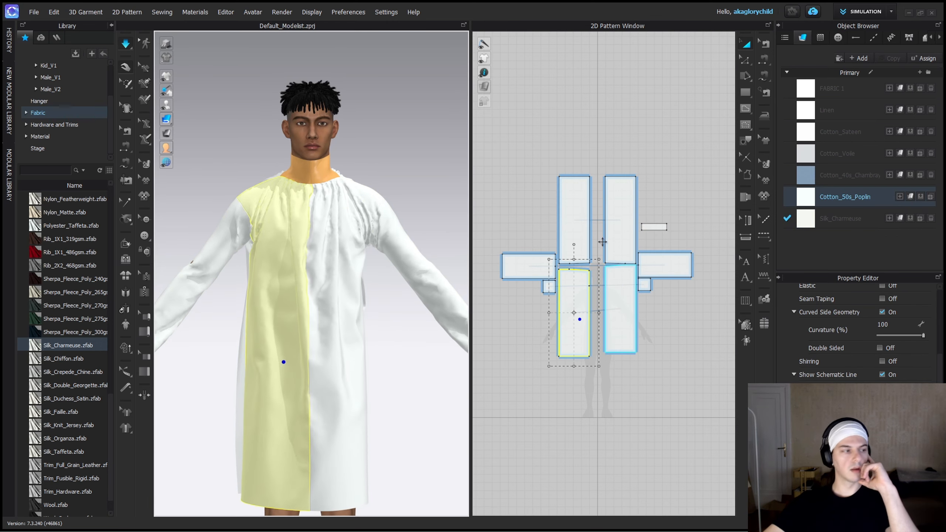
{"action": "right_click_drag", "start_coordinate": [281, 364], "coordinate": [359, 354]}
{"action": "scroll", "coordinate": [67, 354], "scroll_direction": "up", "scroll_amount": 3}
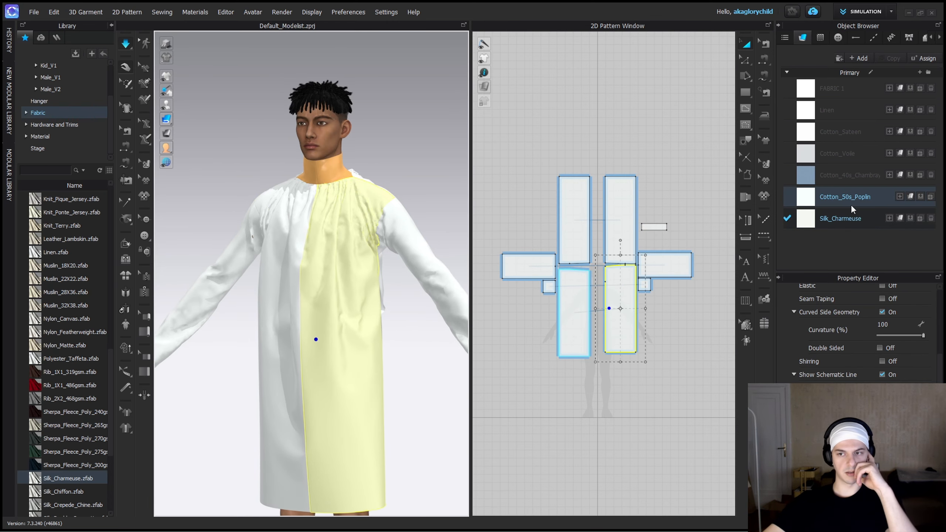
Delete all unused fabrics so that only Cotton_50s_Poplin remains in the fabric list.
{"action": "left_click", "coordinate": [929, 89]}
{"action": "left_click", "coordinate": [931, 90]}
{"action": "left_click", "coordinate": [930, 110]}
Set the Cotton_50s_Poplin fabric colour to cream, FAEDD8.
{"action": "left_click", "coordinate": [893, 88]}
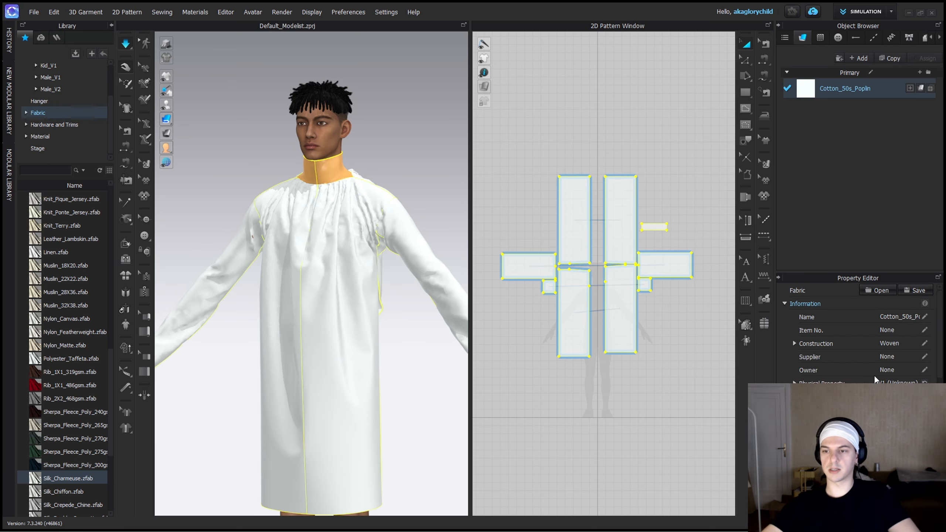
{"action": "left_click", "coordinate": [890, 448]}
{"action": "left_click", "coordinate": [462, 8]}
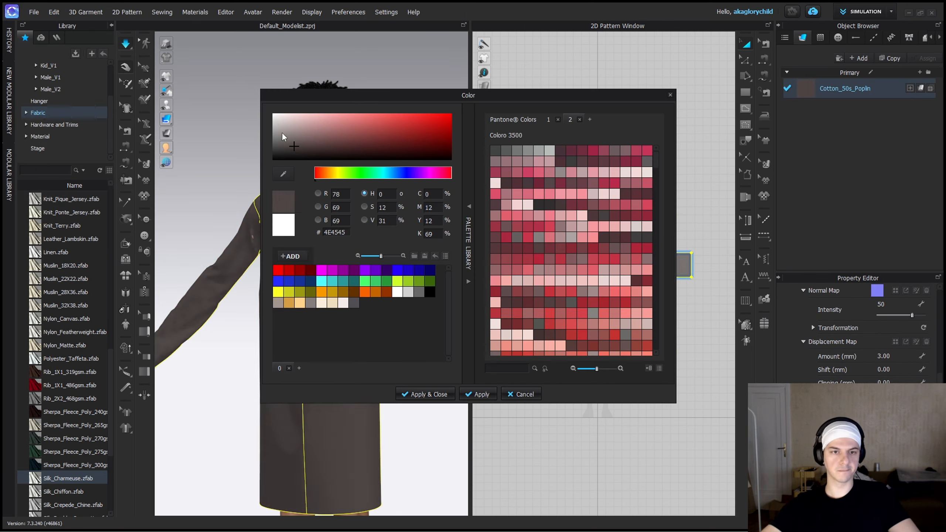
{"action": "left_click", "coordinate": [331, 302]}
{"action": "left_click", "coordinate": [297, 117]}
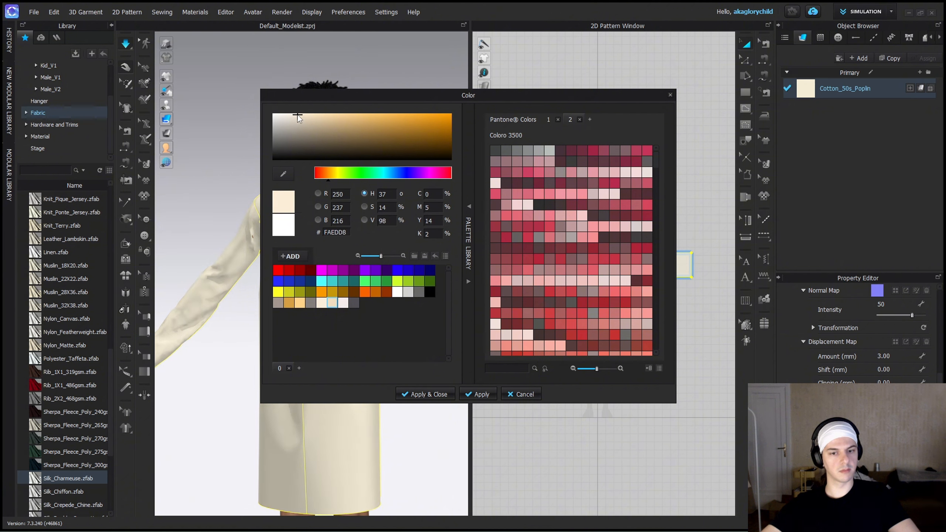
{"action": "left_click", "coordinate": [436, 394]}
Simulate the cream shirt and pull its body fabric to settle the drape around the avatar.
{"action": "key", "text": "space"}
{"action": "left_click", "coordinate": [313, 365]}
{"action": "right_click_drag", "start_coordinate": [418, 323], "coordinate": [387, 298]}
{"action": "scroll", "coordinate": [314, 296], "scroll_direction": "down", "scroll_amount": 3}
{"action": "left_click", "coordinate": [405, 309]}
{"action": "left_click", "coordinate": [367, 307]}
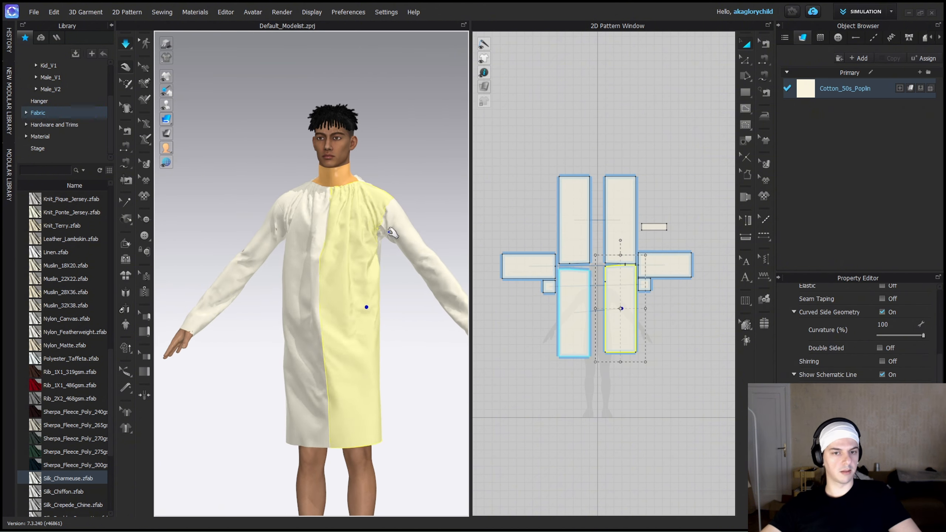
Widen the left sleeve rectangle symmetrically about its lengthwise centre line.
{"action": "scroll", "coordinate": [664, 281], "scroll_direction": "up", "scroll_amount": 4}
{"action": "left_click", "coordinate": [644, 239]}
{"action": "scroll", "coordinate": [619, 233], "scroll_direction": "up", "scroll_amount": 1}
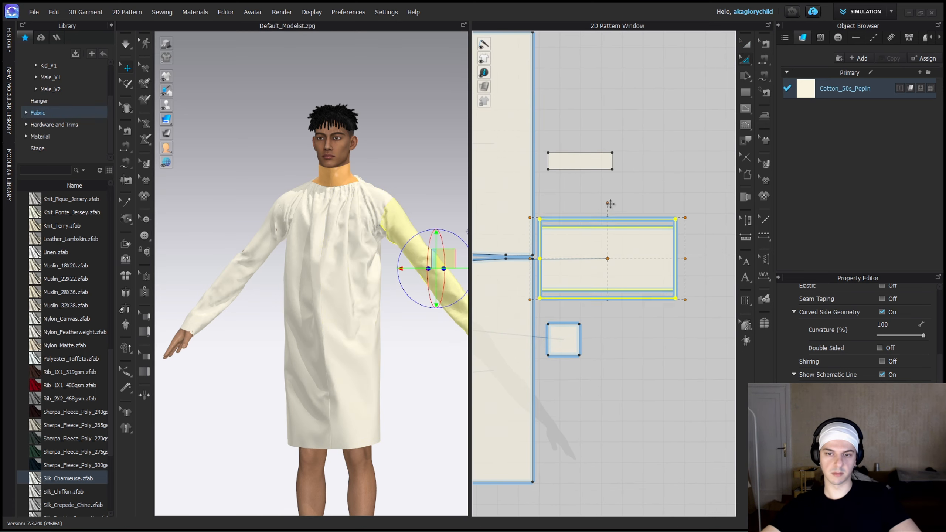
{"action": "left_click_drag", "start_coordinate": [610, 204], "coordinate": [610, 205]}
Slide the 149.1 mm gusset seams along the back and front panels' side edges to start where the widened sleeve's seams end.
{"action": "scroll", "coordinate": [604, 285], "scroll_direction": "down", "scroll_amount": 4}
{"action": "key", "text": "b"}
{"action": "scroll", "coordinate": [582, 271], "scroll_direction": "up", "scroll_amount": 8}
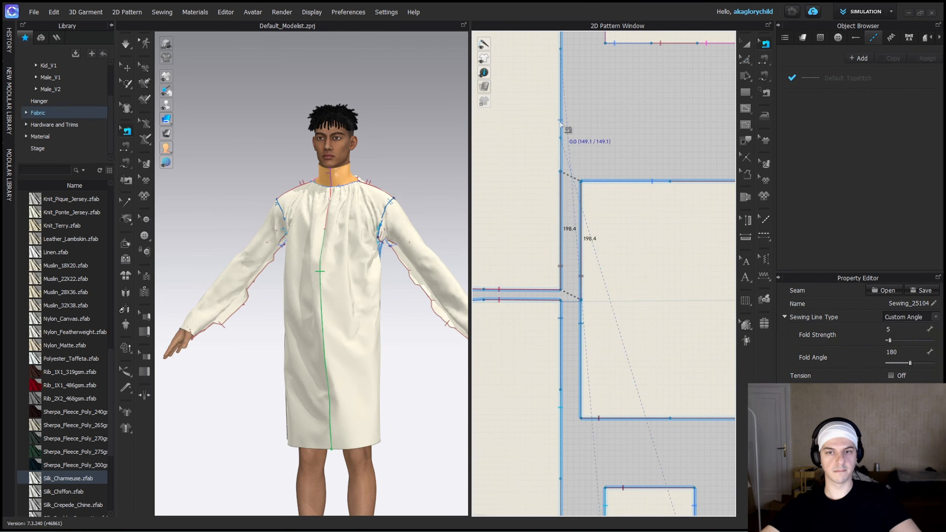
{"action": "middle_click_drag", "start_coordinate": [566, 378], "coordinate": [562, 279]}
{"action": "left_click", "coordinate": [557, 288]}
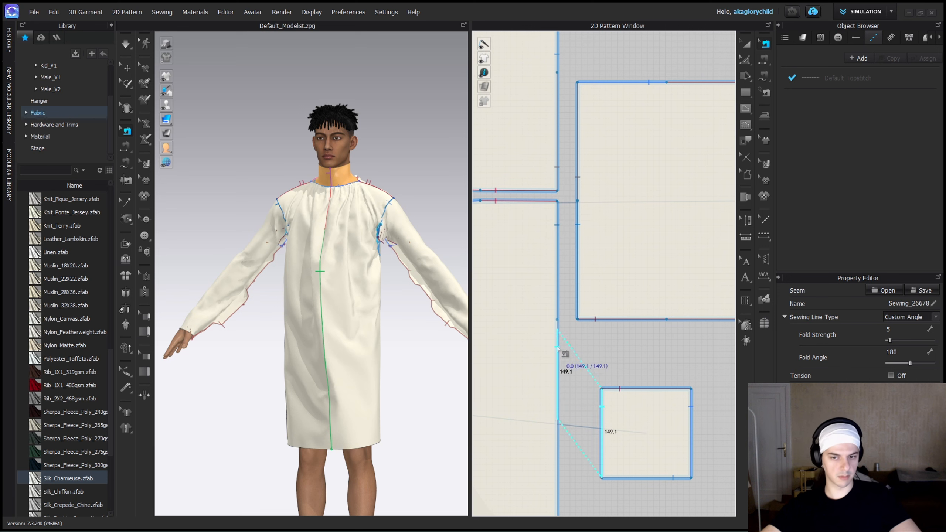
Simulate the shirt with the widened sleeves and pull the front panels and underarm fabric to settle them.
{"action": "key", "text": "a"}
{"action": "key", "text": "space"}
{"action": "left_click_drag", "start_coordinate": [424, 254], "coordinate": [435, 229]}
{"action": "scroll", "coordinate": [413, 257], "scroll_direction": "up", "scroll_amount": 3}
{"action": "left_click_drag", "start_coordinate": [405, 267], "coordinate": [406, 293]}
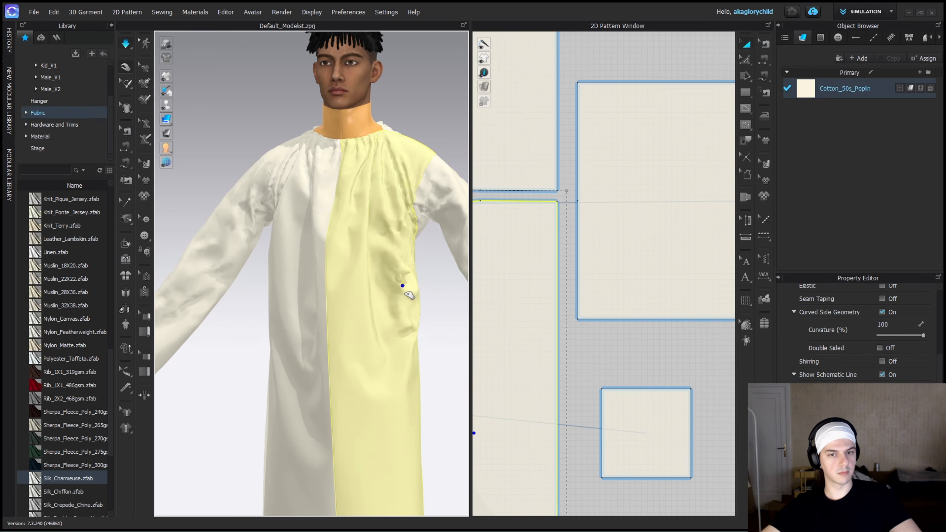
{"action": "right_click_drag", "start_coordinate": [410, 294], "coordinate": [136, 282]}
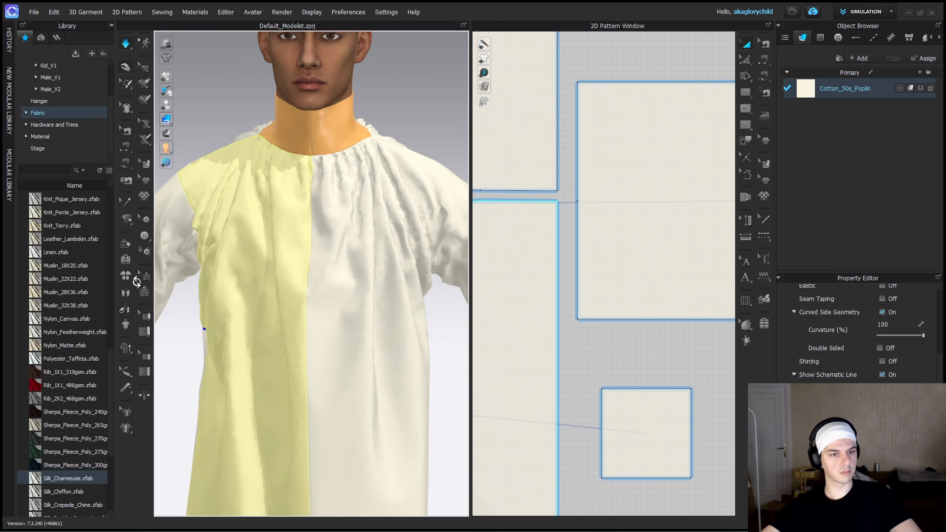
{"action": "scroll", "coordinate": [321, 283], "scroll_direction": "down", "scroll_amount": 4}
{"action": "right_click_drag", "start_coordinate": [321, 286], "coordinate": [348, 317]}
{"action": "scroll", "coordinate": [374, 358], "scroll_direction": "up", "scroll_amount": 1}
{"action": "left_click", "coordinate": [370, 363]}
{"action": "scroll", "coordinate": [599, 344], "scroll_direction": "down", "scroll_amount": 5}
Shift the avatar's right front panel slightly toward the centre line in the pattern layout and simulate the shirt, pulling its front hem.
{"action": "middle_click_drag", "start_coordinate": [617, 315], "coordinate": [654, 272]}
{"action": "left_click", "coordinate": [538, 331]}
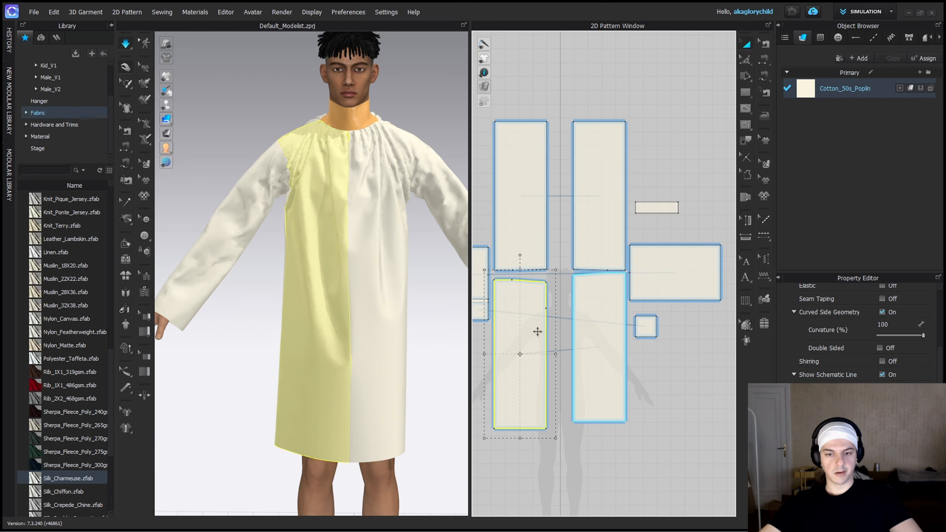
{"action": "right_click_drag", "start_coordinate": [403, 380], "coordinate": [316, 402]}
{"action": "left_click_drag", "start_coordinate": [519, 354], "coordinate": [527, 354]}
{"action": "key", "text": "space"}
{"action": "right_click_drag", "start_coordinate": [342, 414], "coordinate": [303, 423]}
{"action": "left_click_drag", "start_coordinate": [314, 413], "coordinate": [335, 441]}
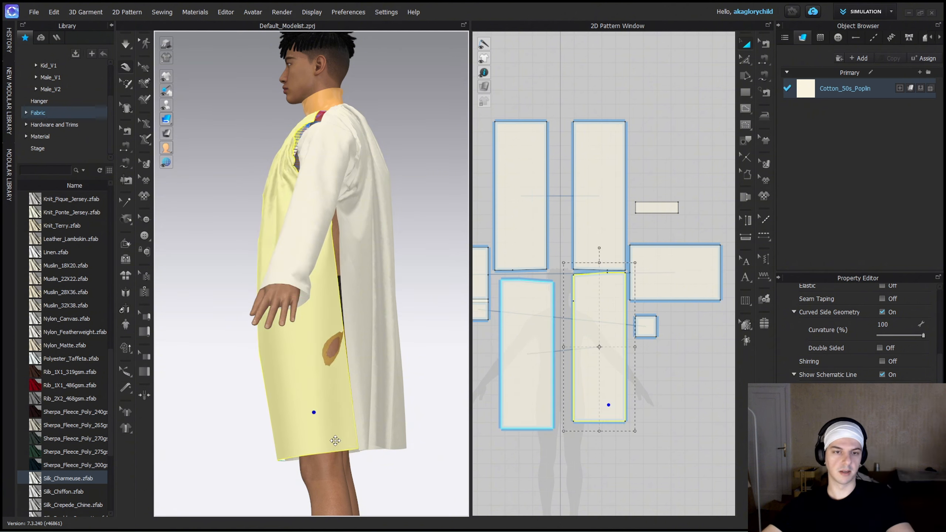
{"action": "key", "text": "space"}
Shorten both front panels by raising their hem edges, and simulate the shirt.
{"action": "left_click", "coordinate": [542, 462]}
{"action": "key", "text": "z"}
{"action": "scroll", "coordinate": [544, 460], "scroll_direction": "up", "scroll_amount": 2}
{"action": "middle_click_drag", "start_coordinate": [543, 460], "coordinate": [597, 481]}
{"action": "left_click_drag", "start_coordinate": [583, 437], "coordinate": [583, 405]}
{"action": "key", "text": "space"}
{"action": "right_click_drag", "start_coordinate": [421, 336], "coordinate": [391, 346]}
Shorten both back panels by moving their hem edges inward, and simulate the shirt.
{"action": "middle_click_drag", "start_coordinate": [579, 120], "coordinate": [565, 303]}
{"action": "left_click_drag", "start_coordinate": [556, 201], "coordinate": [569, 223]}
{"action": "key", "text": "space"}
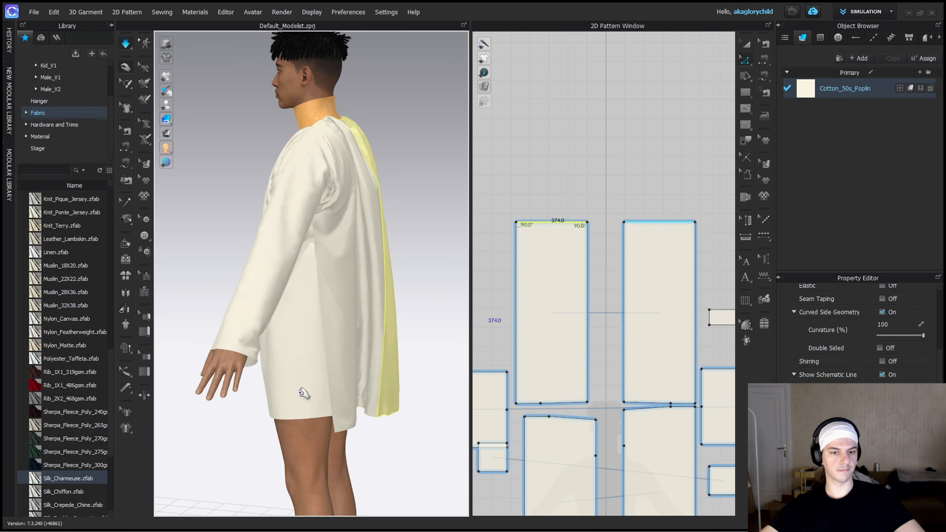
Sew the back and front panels' side edges together for about 279 mm below the underarm gussets.
{"action": "right_click_drag", "start_coordinate": [397, 296], "coordinate": [310, 277]}
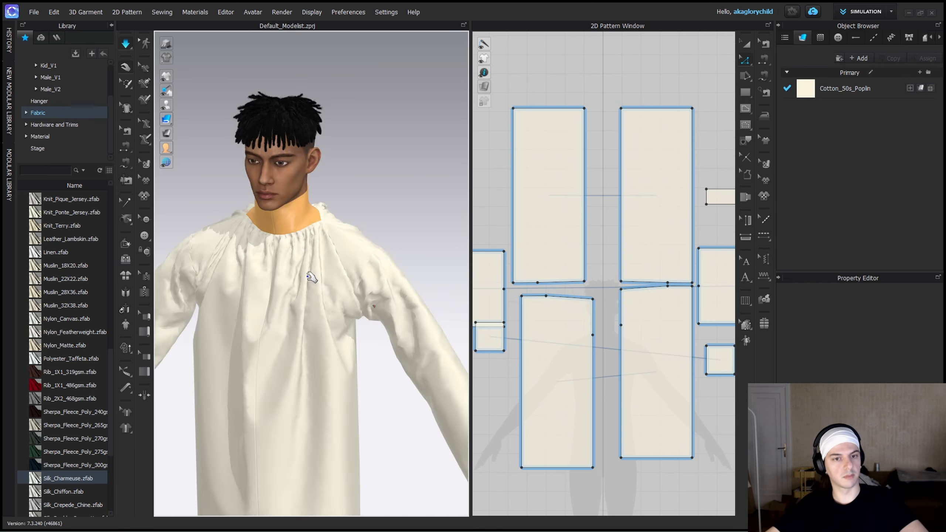
{"action": "scroll", "coordinate": [366, 283], "scroll_direction": "up", "scroll_amount": 4}
{"action": "left_click", "coordinate": [694, 323]}
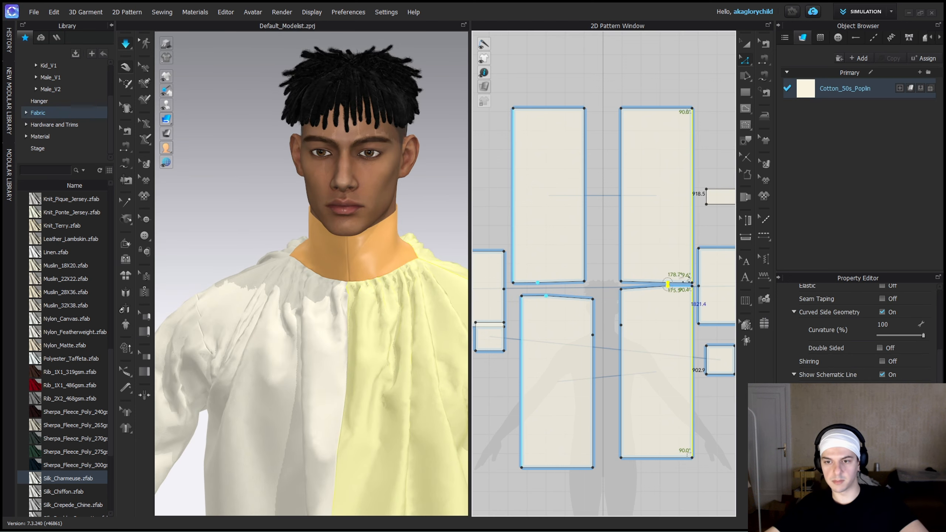
{"action": "scroll", "coordinate": [689, 309], "scroll_direction": "up", "scroll_amount": 8}
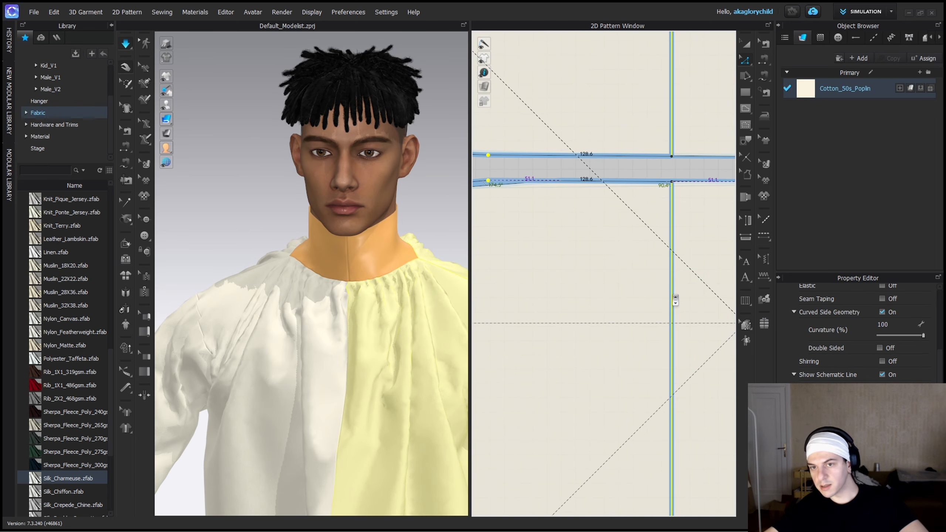
{"action": "right_click_drag", "start_coordinate": [408, 320], "coordinate": [279, 305]}
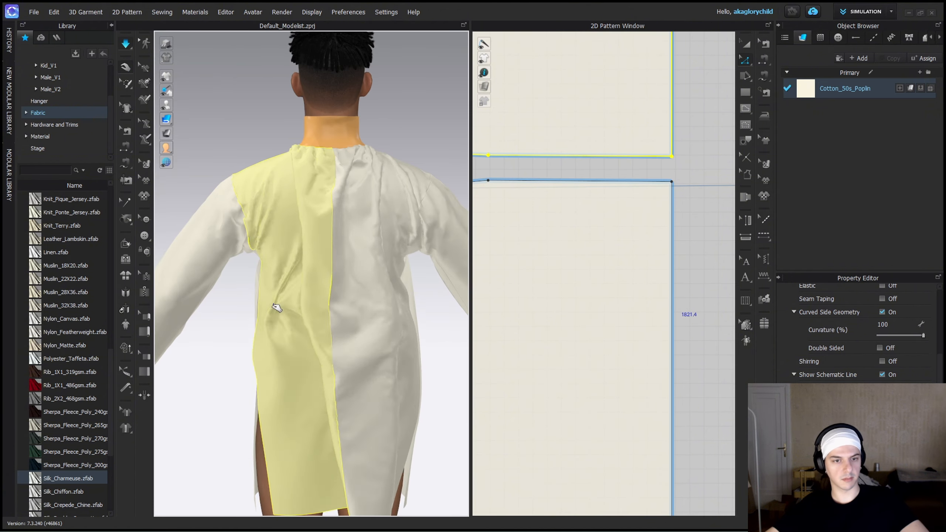
{"action": "scroll", "coordinate": [587, 247], "scroll_direction": "down", "scroll_amount": 5}
{"action": "key", "text": "m"}
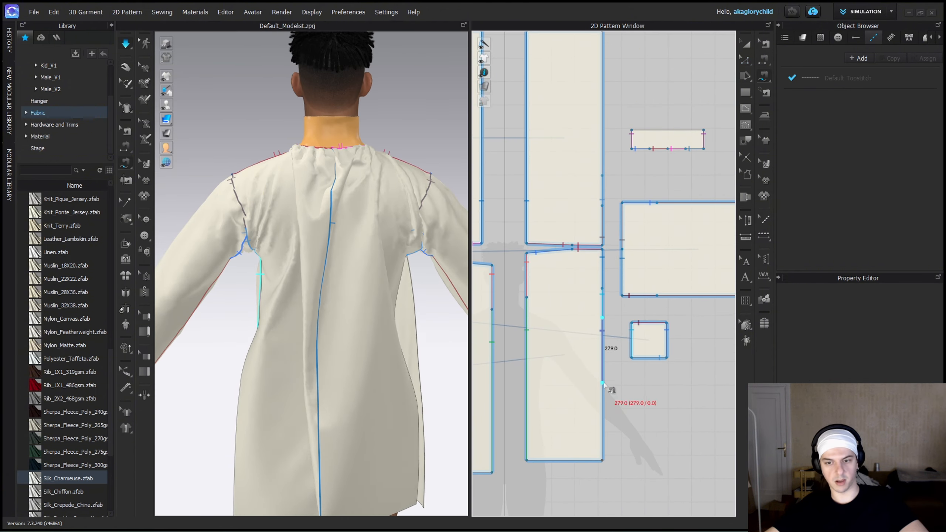
{"action": "left_click", "coordinate": [603, 380]}
{"action": "middle_click_drag", "start_coordinate": [618, 144], "coordinate": [623, 280]}
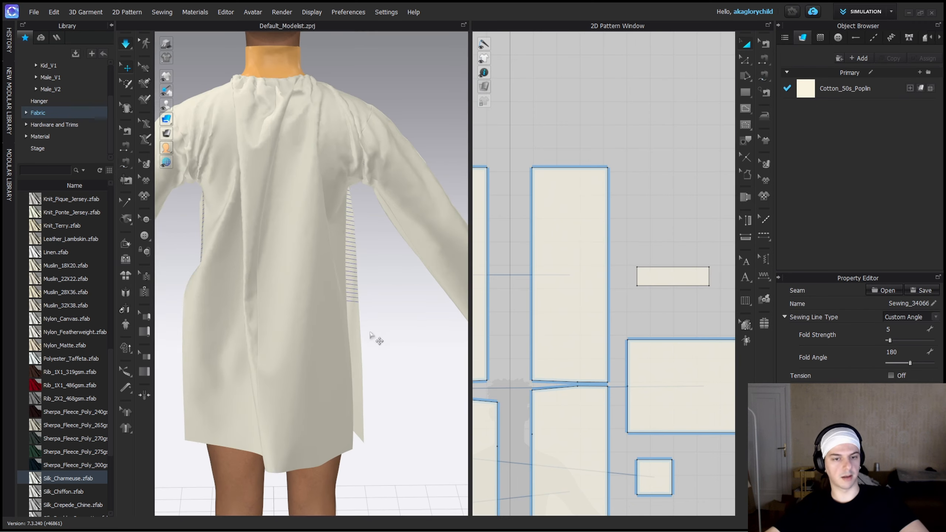
Pull the front panels during simulation to settle the shirt with its newly sewn side seams.
{"action": "right_click_drag", "start_coordinate": [375, 338], "coordinate": [358, 306]}
{"action": "scroll", "coordinate": [297, 255], "scroll_direction": "down", "scroll_amount": 4}
{"action": "left_click", "coordinate": [305, 230]}
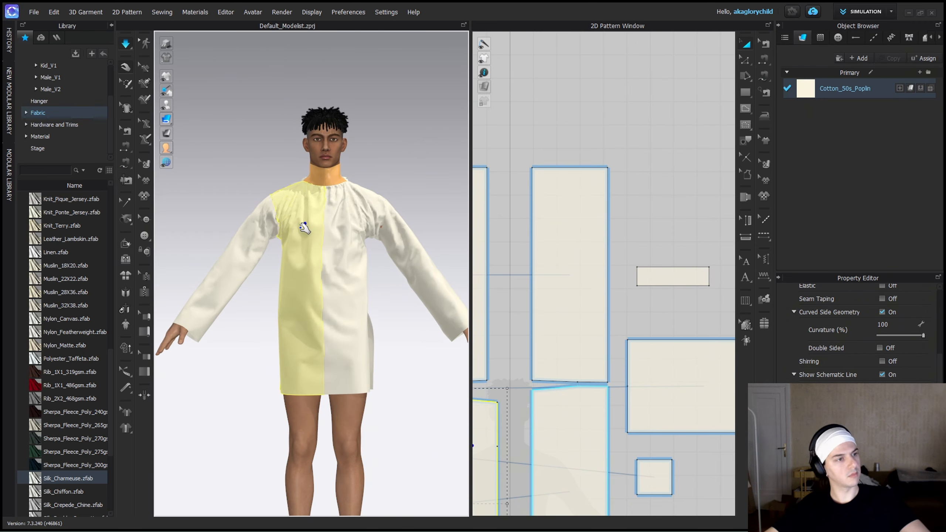
{"action": "right_click_drag", "start_coordinate": [306, 230], "coordinate": [349, 272]}
{"action": "scroll", "coordinate": [349, 328], "scroll_direction": "up", "scroll_amount": 5}
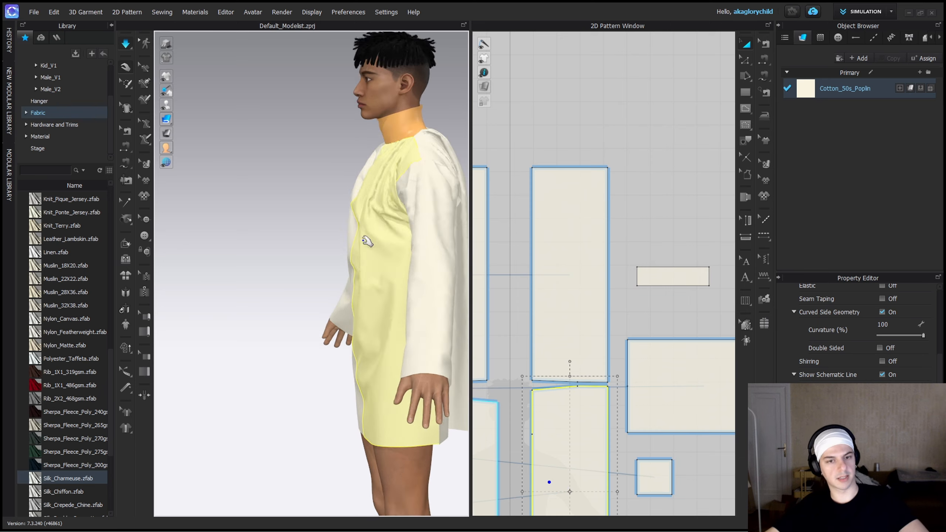
{"action": "right_click_drag", "start_coordinate": [349, 328], "coordinate": [366, 328]}
{"action": "scroll", "coordinate": [367, 328], "scroll_direction": "down", "scroll_amount": 3}
{"action": "scroll", "coordinate": [516, 351], "scroll_direction": "down", "scroll_amount": 5}
{"action": "middle_click_drag", "start_coordinate": [516, 351], "coordinate": [591, 302]}
Select all pattern pieces, then pull the avatar's right front panel and sleeve in the simulation to smooth them.
{"action": "left_click_drag", "start_coordinate": [482, 209], "coordinate": [694, 398]}
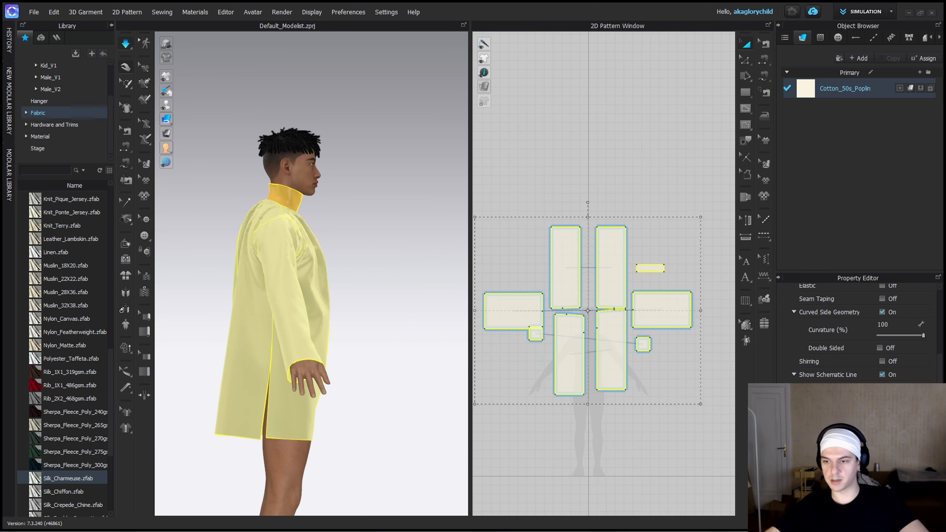
{"action": "left_click", "coordinate": [366, 234]}
{"action": "right_click_drag", "start_coordinate": [367, 234], "coordinate": [298, 246]}
{"action": "scroll", "coordinate": [194, 264], "scroll_direction": "up", "scroll_amount": 4}
{"action": "middle_click_drag", "start_coordinate": [194, 264], "coordinate": [244, 250]}
{"action": "left_click", "coordinate": [271, 265]}
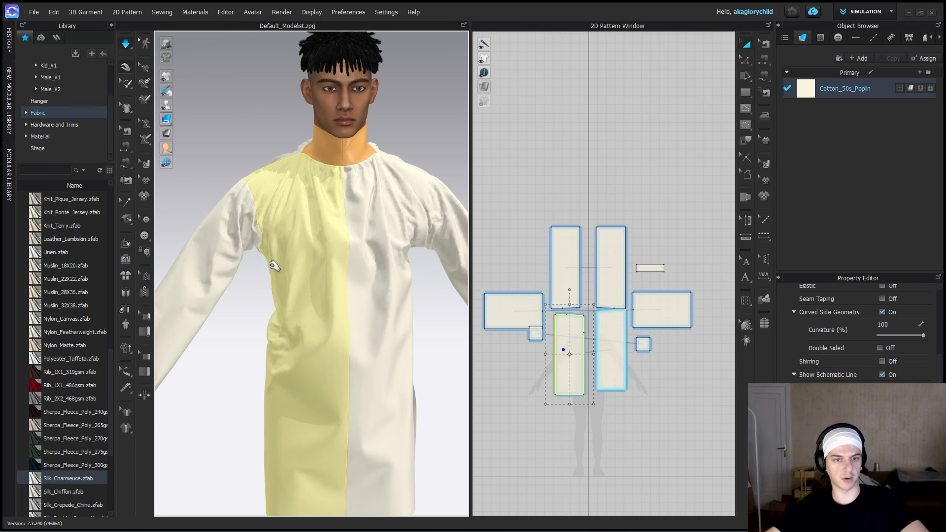
{"action": "right_click_drag", "start_coordinate": [321, 211], "coordinate": [261, 261]}
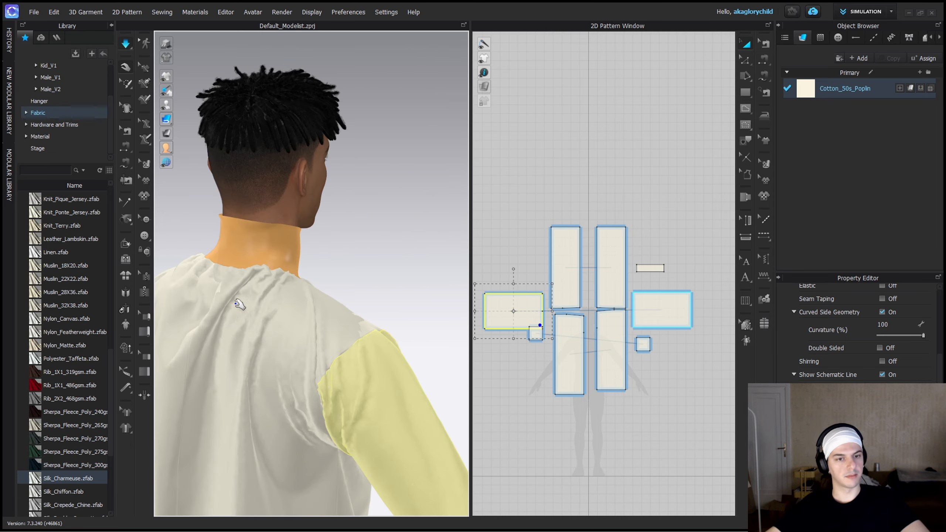
{"action": "left_click", "coordinate": [264, 264]}
Pull the back panels around the shoulders and centre back to even out their folds during simulation.
{"action": "right_click_drag", "start_coordinate": [374, 319], "coordinate": [287, 312]}
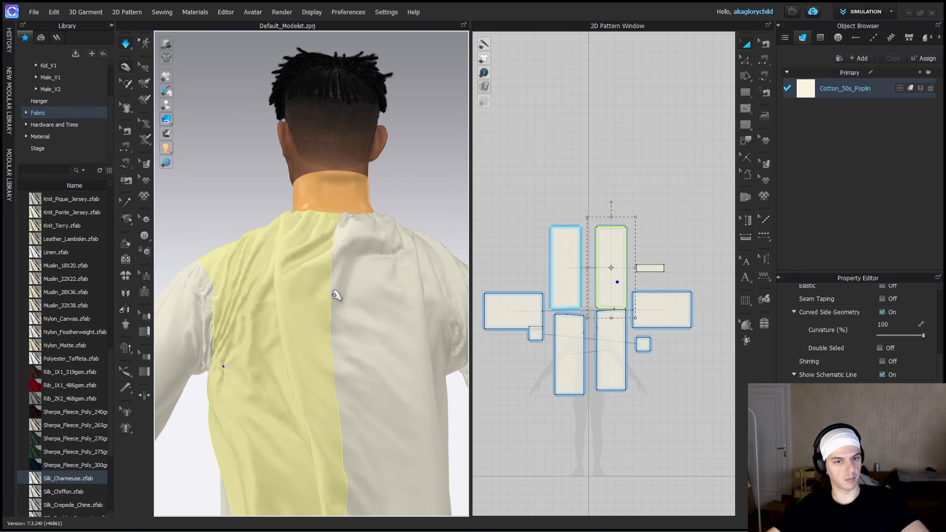
{"action": "left_click", "coordinate": [336, 295]}
{"action": "right_click_drag", "start_coordinate": [336, 295], "coordinate": [381, 392]}
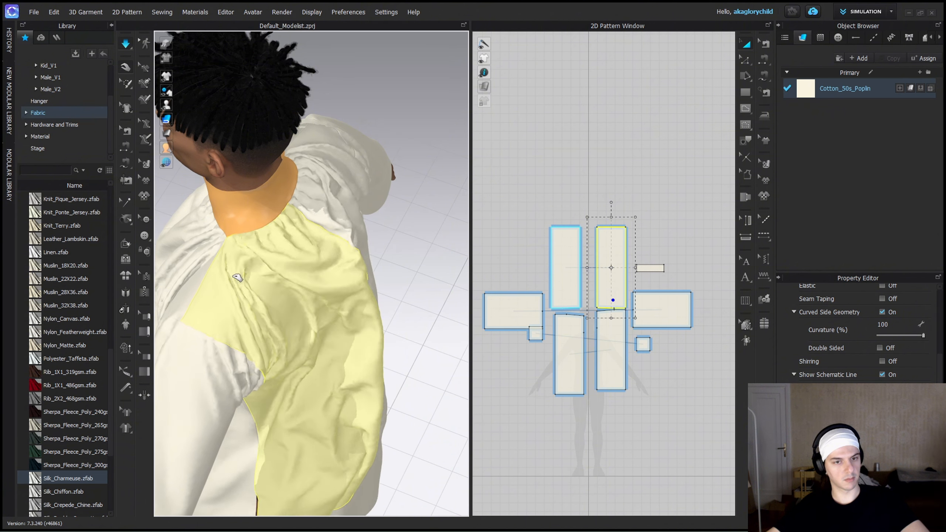
{"action": "right_click_drag", "start_coordinate": [293, 316], "coordinate": [410, 242]}
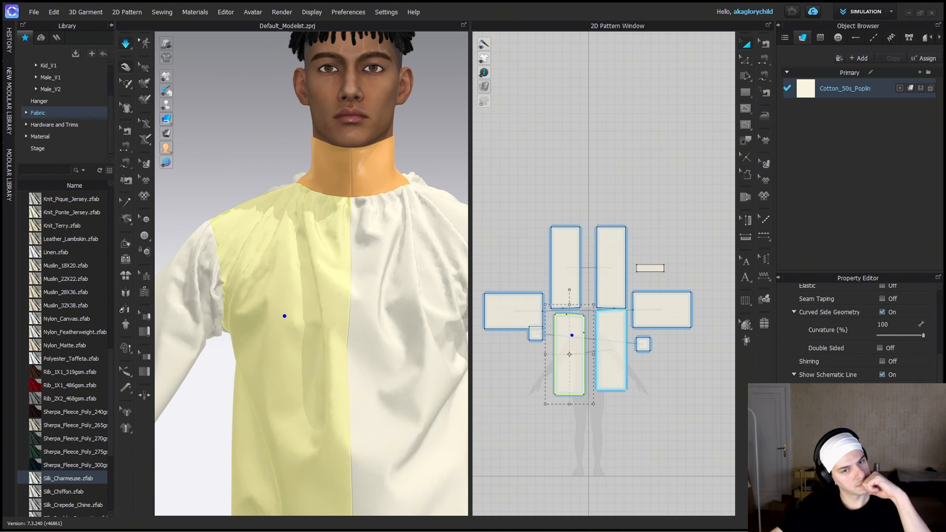
{"action": "scroll", "coordinate": [239, 373], "scroll_direction": "down", "scroll_amount": 3}
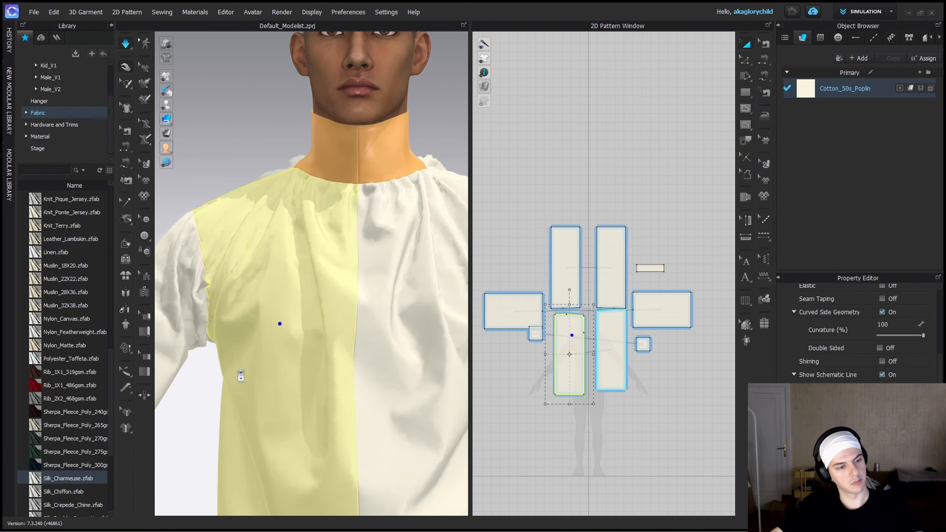
Pull the avatar's right front panel, sleeve and underarm gusset to relax the bunched fabric under the arm.
{"action": "middle_click_drag", "start_coordinate": [239, 374], "coordinate": [394, 206]}
{"action": "scroll", "coordinate": [360, 234], "scroll_direction": "up", "scroll_amount": 3}
{"action": "scroll", "coordinate": [361, 234], "scroll_direction": "down", "scroll_amount": 3}
{"action": "middle_click_drag", "start_coordinate": [435, 151], "coordinate": [352, 186]}
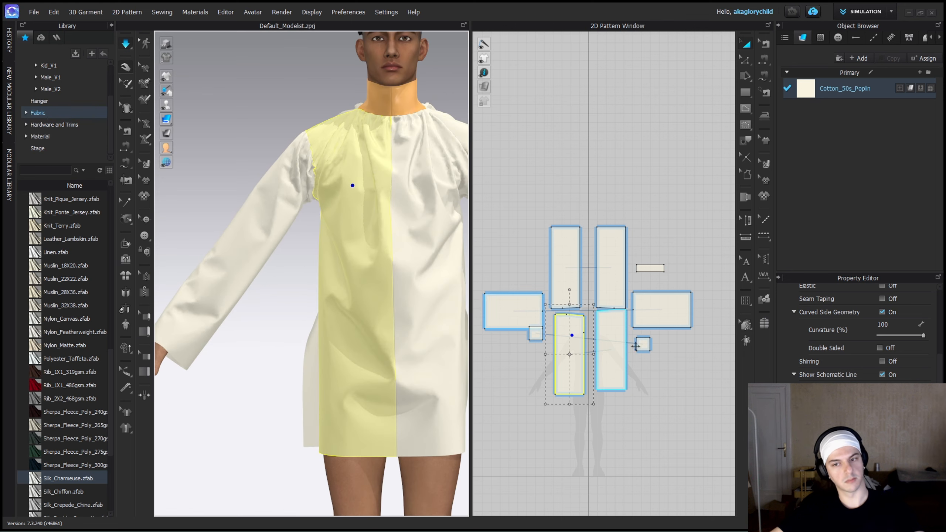
{"action": "scroll", "coordinate": [352, 186], "scroll_direction": "up", "scroll_amount": 5}
{"action": "middle_click_drag", "start_coordinate": [283, 148], "coordinate": [329, 271]}
{"action": "left_click", "coordinate": [327, 291]}
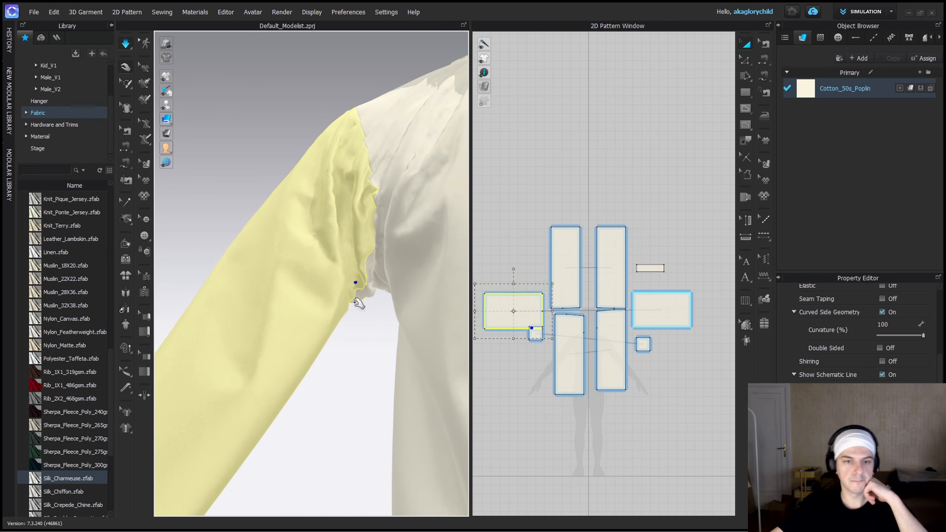
{"action": "right_click_drag", "start_coordinate": [447, 279], "coordinate": [321, 321]}
{"action": "scroll", "coordinate": [321, 321], "scroll_direction": "down", "scroll_amount": 5}
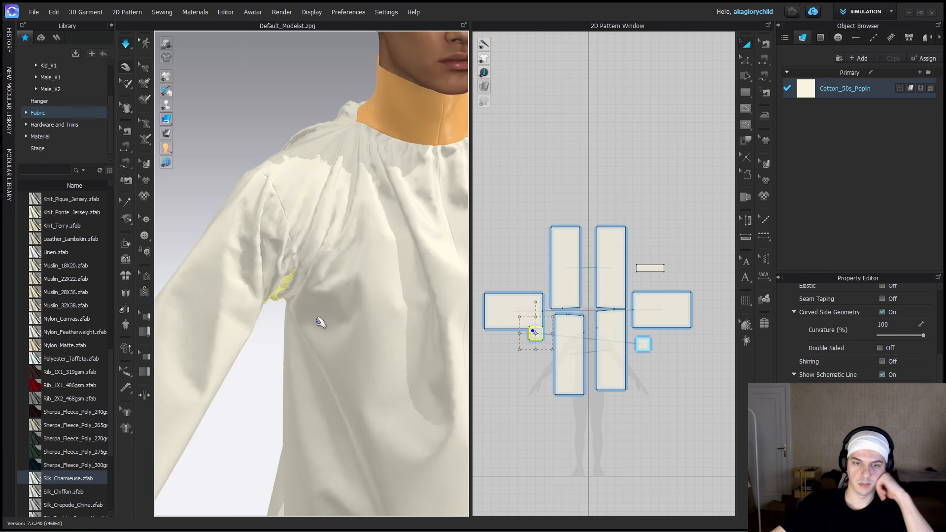
{"action": "right_click_drag", "start_coordinate": [414, 296], "coordinate": [367, 306]}
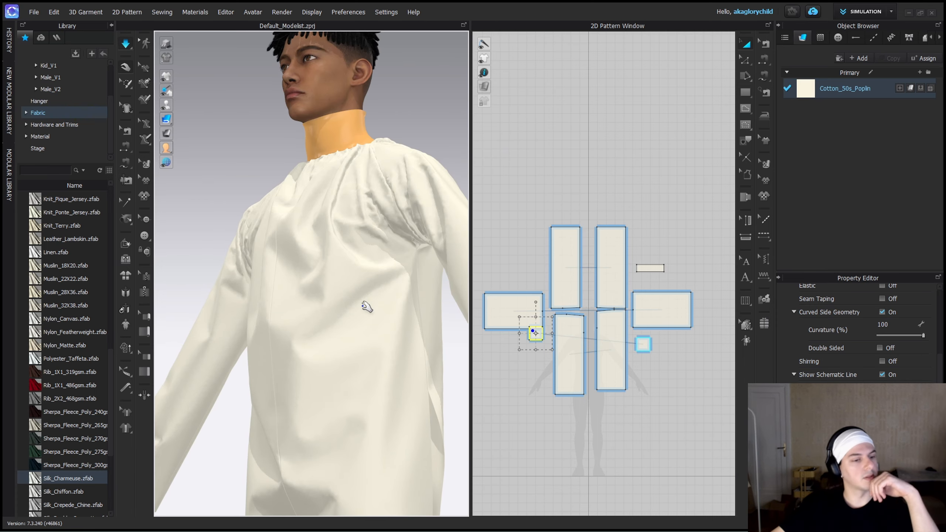
Pull the avatar's left front panel across the chest to settle its folds.
{"action": "key", "text": "2"}
{"action": "left_click_drag", "start_coordinate": [243, 302], "coordinate": [306, 334]}
{"action": "left_click_drag", "start_coordinate": [350, 303], "coordinate": [344, 329]}
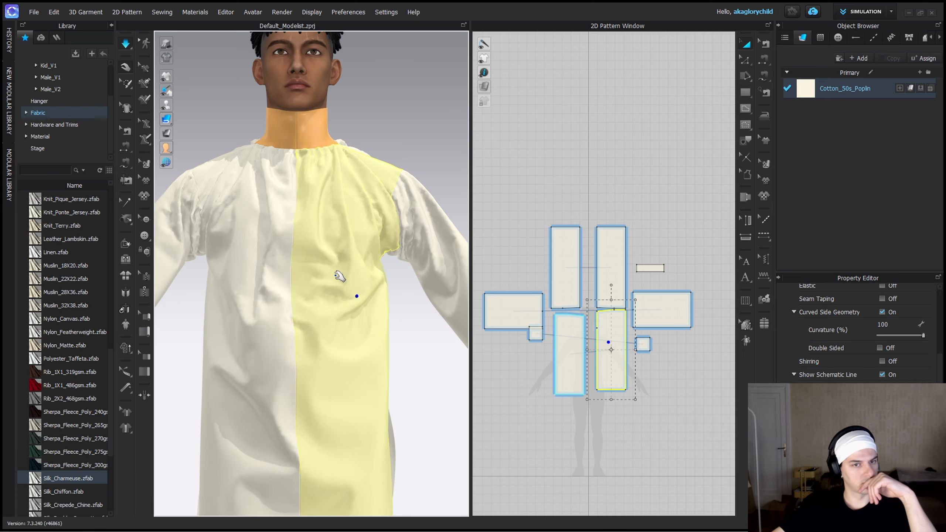
{"action": "scroll", "coordinate": [355, 300], "scroll_direction": "down", "scroll_amount": 4}
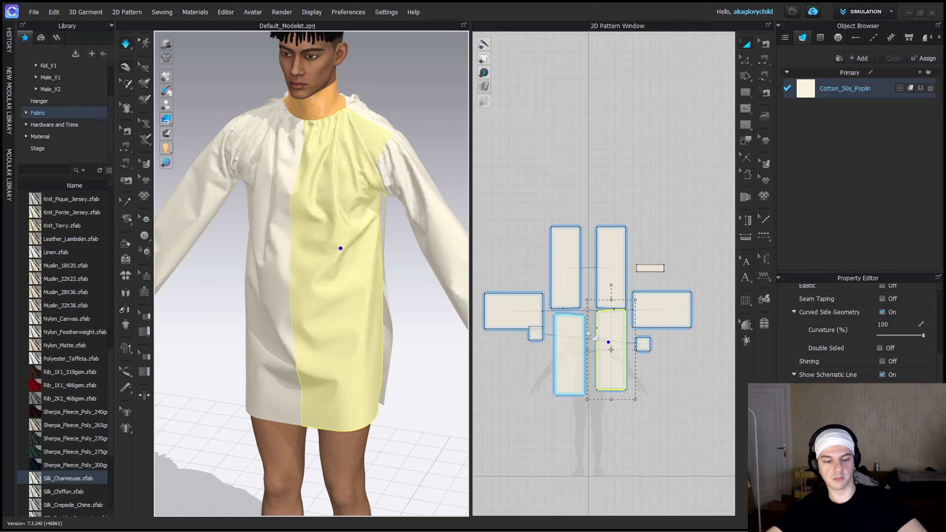
Shorten the centre front seam to leave a neck slit, and delete the seam joining the collar strip's short ends.
{"action": "scroll", "coordinate": [587, 333], "scroll_direction": "up", "scroll_amount": 6}
{"action": "key", "text": "b"}
{"action": "scroll", "coordinate": [611, 329], "scroll_direction": "down", "scroll_amount": 3}
{"action": "left_click", "coordinate": [688, 242]}
{"action": "key", "text": "Delete"}
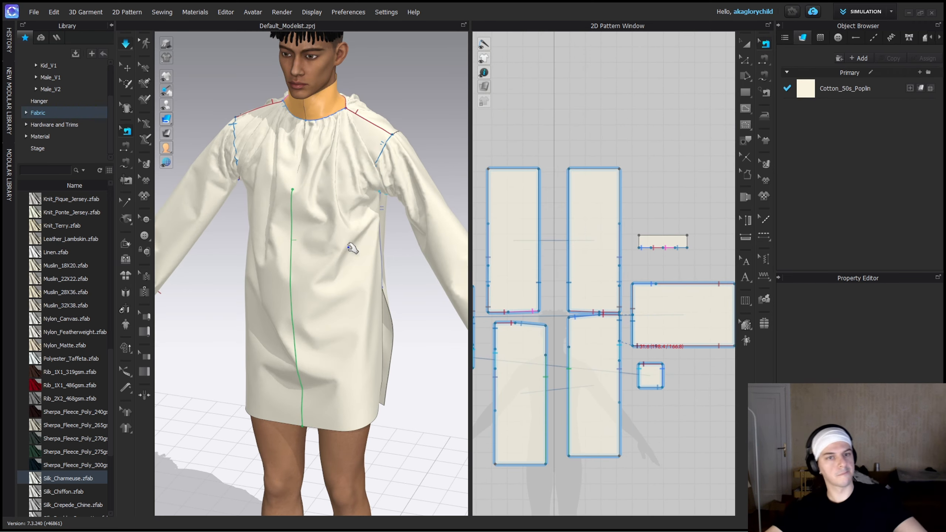
Simulate the shirt with the opened collar and front slit, pulling the shoulders, front and back panels into place.
{"action": "key", "text": "2"}
{"action": "key", "text": "q"}
{"action": "left_click_drag", "start_coordinate": [231, 138], "coordinate": [288, 149]}
{"action": "left_click_drag", "start_coordinate": [362, 130], "coordinate": [326, 145]}
{"action": "left_click_drag", "start_coordinate": [229, 137], "coordinate": [241, 329]}
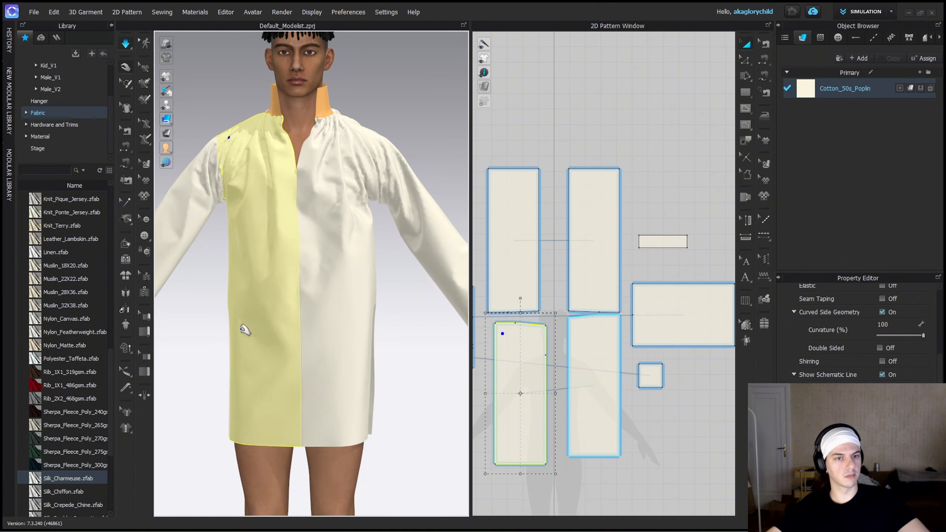
{"action": "right_click_drag", "start_coordinate": [245, 331], "coordinate": [417, 337]}
{"action": "right_click_drag", "start_coordinate": [261, 233], "coordinate": [367, 227]}
{"action": "left_click_drag", "start_coordinate": [356, 220], "coordinate": [330, 220]}
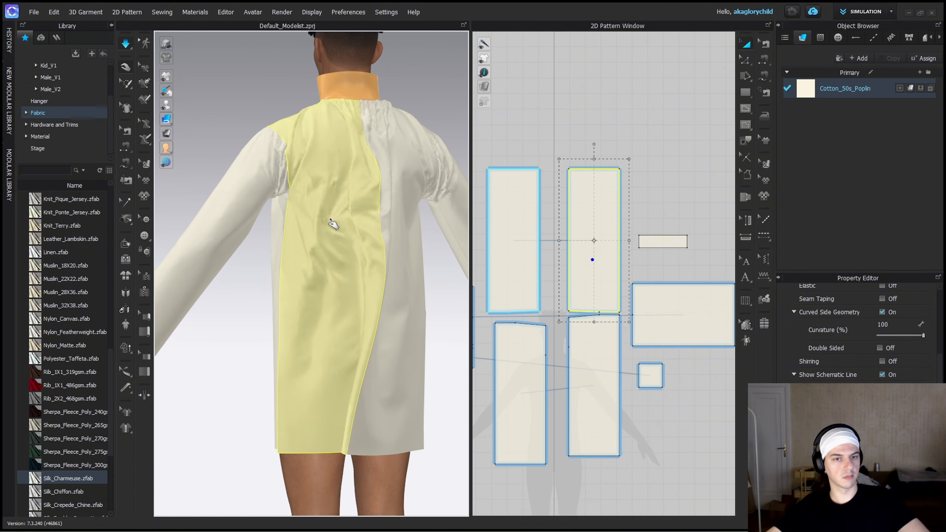
Pull the avatar's right front panel beside the slit and examine the open neckline and collar from the front and side.
{"action": "key", "text": "2"}
{"action": "left_click", "coordinate": [325, 296]}
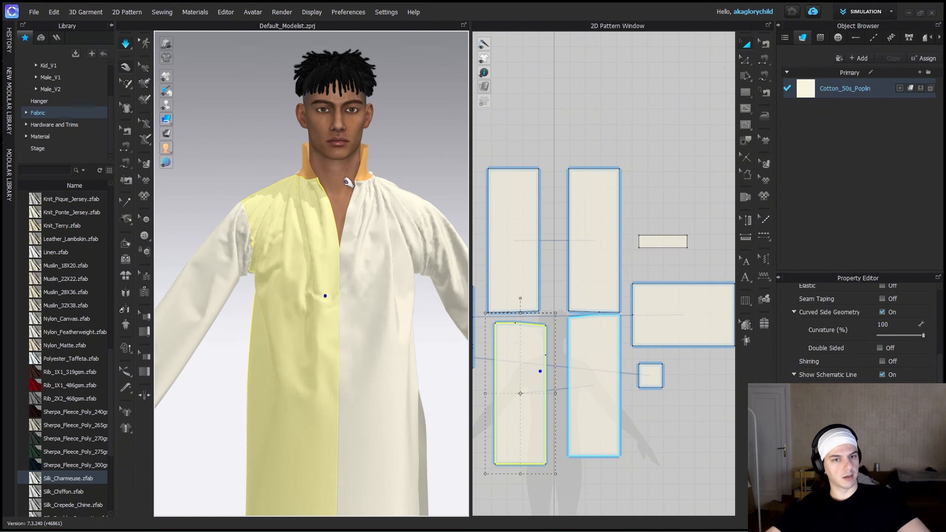
{"action": "right_click_drag", "start_coordinate": [347, 182], "coordinate": [274, 197]}
{"action": "scroll", "coordinate": [355, 262], "scroll_direction": "up", "scroll_amount": 5}
{"action": "right_click_drag", "start_coordinate": [354, 262], "coordinate": [304, 287]}
{"action": "right_click_drag", "start_coordinate": [223, 294], "coordinate": [286, 298]}
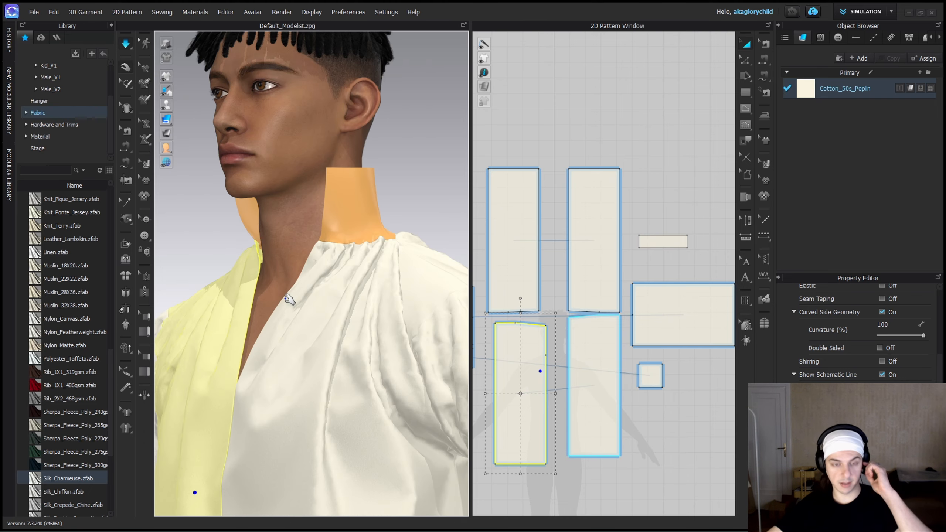
{"action": "right_click_drag", "start_coordinate": [217, 286], "coordinate": [270, 258]}
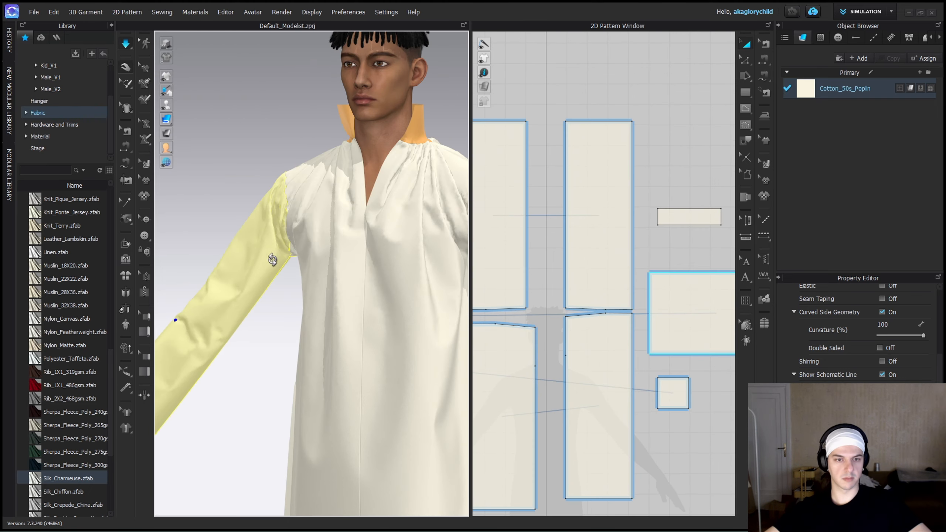
Enlarge the square underarm gusset pattern to about 200 mm per side.
{"action": "left_click", "coordinate": [686, 402]}
{"action": "scroll", "coordinate": [688, 403], "scroll_direction": "up", "scroll_amount": 3}
{"action": "middle_click_drag", "start_coordinate": [690, 409], "coordinate": [555, 362]}
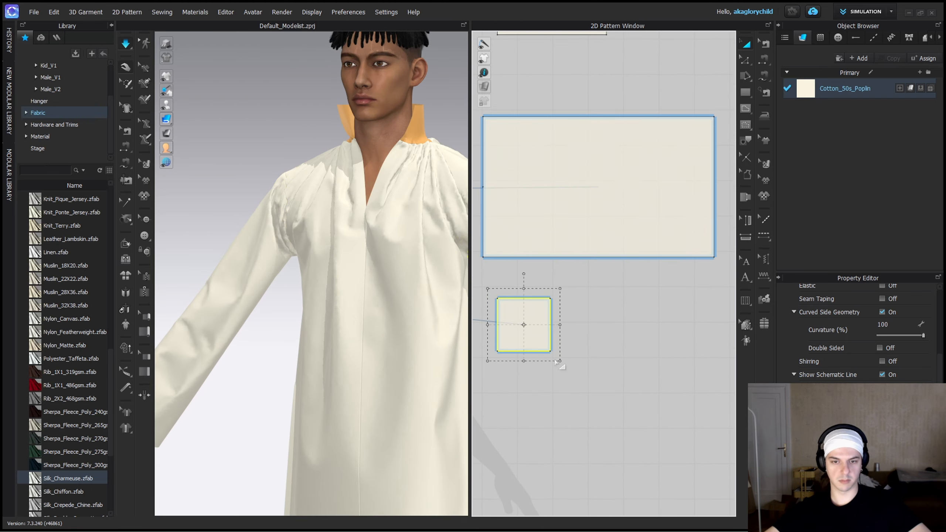
{"action": "left_click", "coordinate": [551, 372]}
{"action": "left_click_drag", "start_coordinate": [550, 351], "coordinate": [585, 380]}
{"action": "key", "text": "ctrl+z"}
{"action": "key", "text": "a"}
{"action": "left_click", "coordinate": [526, 332]}
{"action": "scroll", "coordinate": [541, 333], "scroll_direction": "down", "scroll_amount": 5}
{"action": "middle_click_drag", "start_coordinate": [543, 334], "coordinate": [575, 379]}
{"action": "scroll", "coordinate": [575, 379], "scroll_direction": "up", "scroll_amount": 2}
Move the seam endpoints on both long edges of the sleeve to match the enlarged gusset.
{"action": "key", "text": "b"}
{"action": "left_click", "coordinate": [567, 325]}
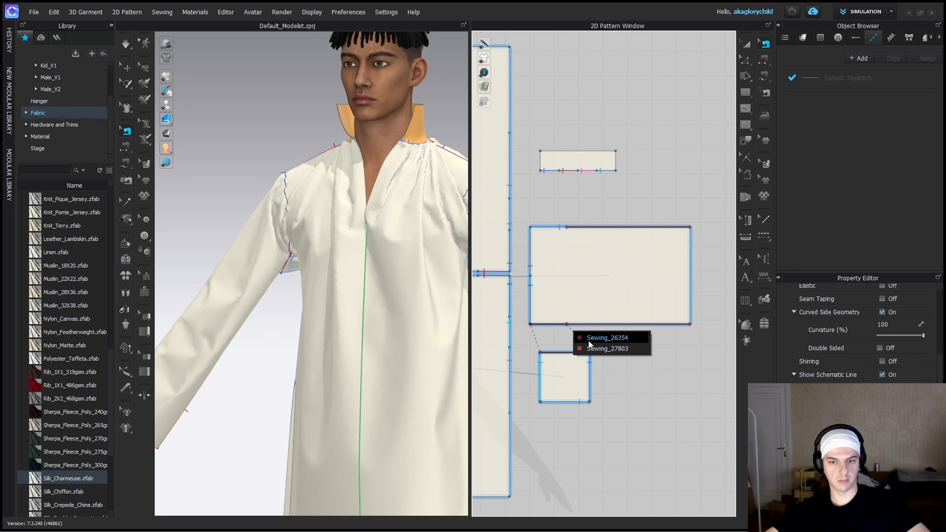
{"action": "left_click", "coordinate": [588, 340]}
{"action": "left_click_drag", "start_coordinate": [567, 324], "coordinate": [579, 325]}
{"action": "left_click_drag", "start_coordinate": [566, 228], "coordinate": [580, 228]}
{"action": "left_click_drag", "start_coordinate": [566, 227], "coordinate": [580, 228]}
Adjust the gusset seams on the back and front panels' side edges to the enlarged gusset's 200.6 mm sides.
{"action": "left_click_drag", "start_coordinate": [510, 194], "coordinate": [510, 180]}
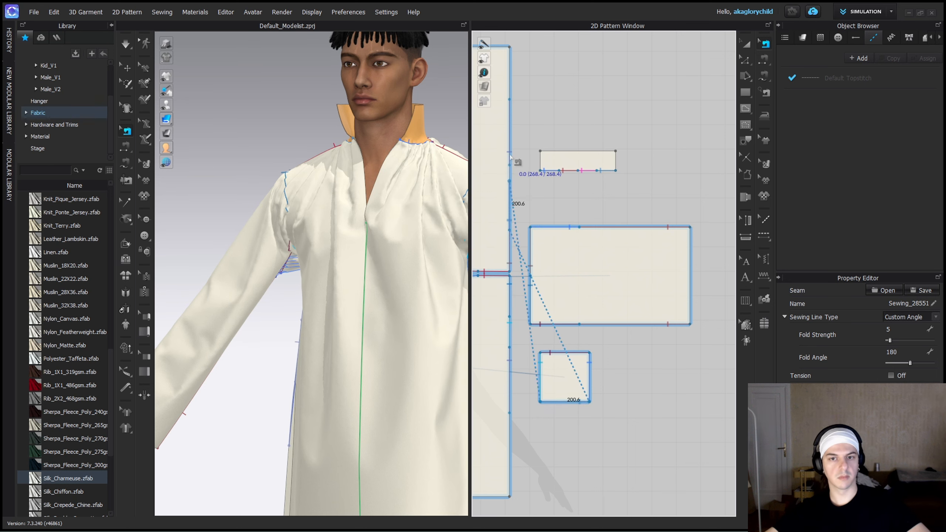
{"action": "scroll", "coordinate": [516, 166], "scroll_direction": "down", "scroll_amount": 3}
{"action": "scroll", "coordinate": [516, 166], "scroll_direction": "up", "scroll_amount": 10}
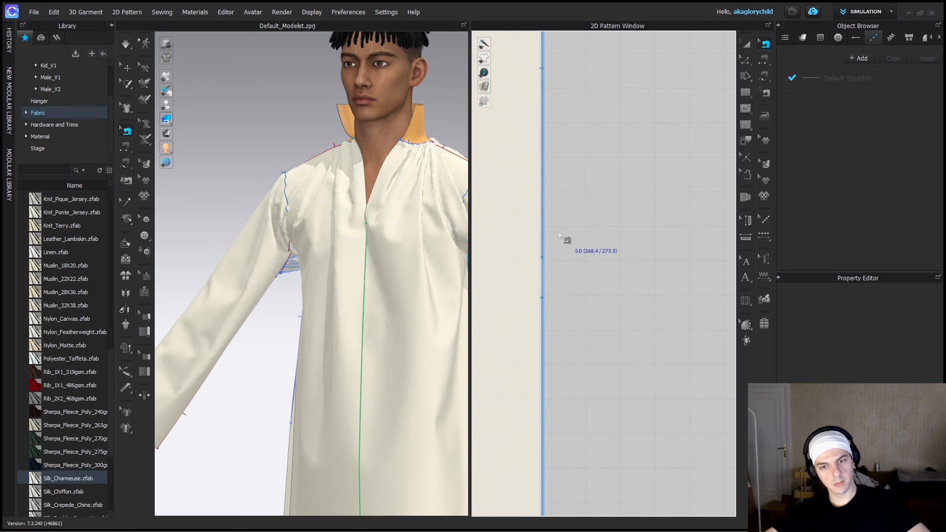
{"action": "scroll", "coordinate": [545, 298], "scroll_direction": "down", "scroll_amount": 10}
{"action": "middle_click_drag", "start_coordinate": [545, 298], "coordinate": [554, 193]}
{"action": "left_click", "coordinate": [554, 359]}
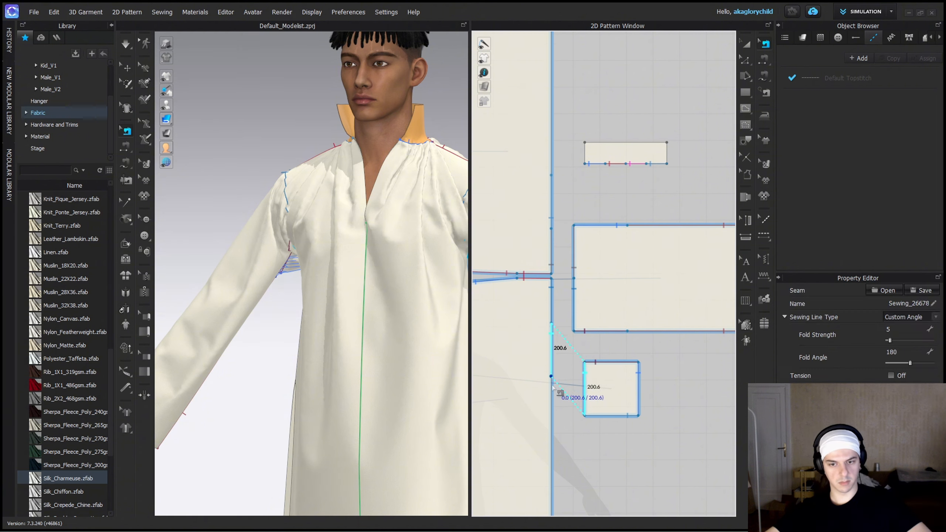
Sew the front and back side edges together again below the gusset for about 280 mm.
{"action": "key", "text": "m"}
{"action": "left_click", "coordinate": [554, 376]}
{"action": "scroll", "coordinate": [557, 487], "scroll_direction": "up", "scroll_amount": 4}
{"action": "scroll", "coordinate": [558, 488], "scroll_direction": "down", "scroll_amount": 4}
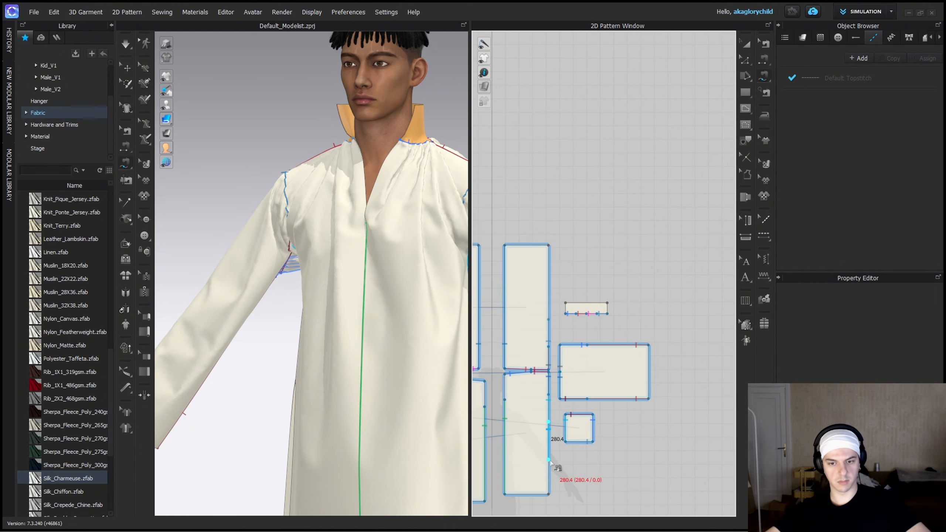
{"action": "left_click", "coordinate": [548, 281]}
Simulate the shirt with the enlarged gussets, and pull the sleeve and underarm fabric to settle it.
{"action": "key", "text": "a"}
{"action": "middle_click_drag", "start_coordinate": [598, 480], "coordinate": [728, 456]}
{"action": "scroll", "coordinate": [728, 456], "scroll_direction": "up", "scroll_amount": 1}
{"action": "key", "text": "space"}
{"action": "left_click_drag", "start_coordinate": [287, 282], "coordinate": [275, 278]}
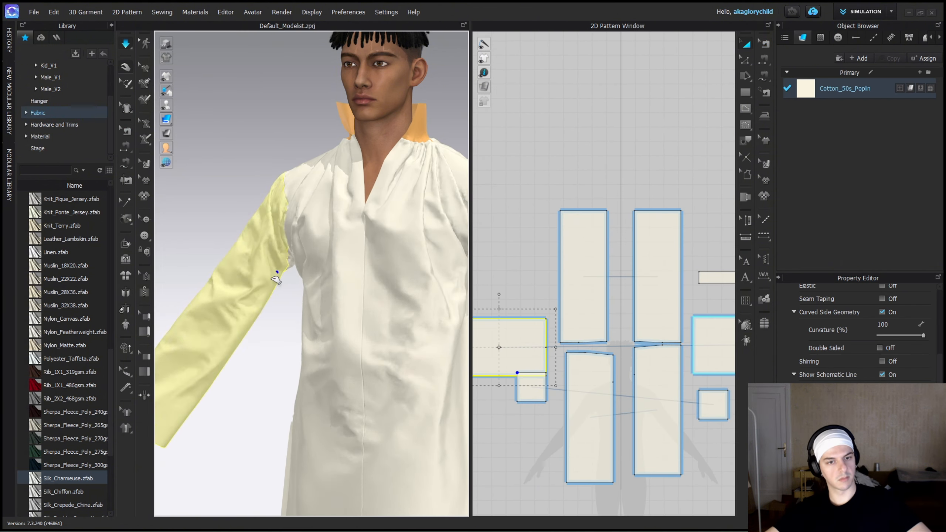
{"action": "right_click_drag", "start_coordinate": [275, 279], "coordinate": [333, 304]}
{"action": "left_click_drag", "start_coordinate": [333, 304], "coordinate": [327, 310]}
{"action": "right_click_drag", "start_coordinate": [327, 310], "coordinate": [315, 298]}
{"action": "left_click_drag", "start_coordinate": [308, 302], "coordinate": [289, 318]}
Pull the back panel and underarm fabric from behind to settle the side seams and gussets.
{"action": "scroll", "coordinate": [289, 318], "scroll_direction": "down", "scroll_amount": 1}
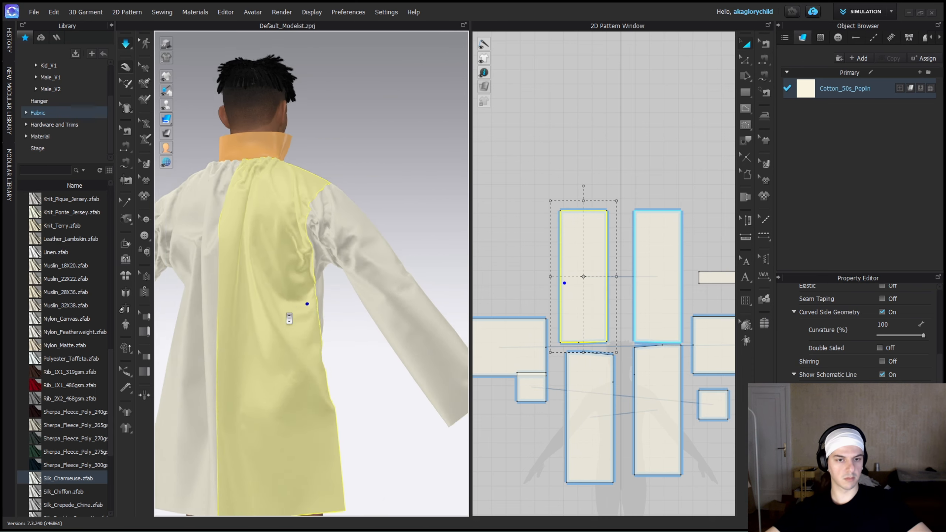
{"action": "scroll", "coordinate": [289, 318], "scroll_direction": "down", "scroll_amount": 2}
{"action": "right_click_drag", "start_coordinate": [289, 318], "coordinate": [317, 312]}
{"action": "left_click_drag", "start_coordinate": [249, 306], "coordinate": [235, 297]}
{"action": "left_click_drag", "start_coordinate": [201, 264], "coordinate": [211, 270]}
{"action": "middle_click_drag", "start_coordinate": [211, 270], "coordinate": [344, 220]}
{"action": "right_click_drag", "start_coordinate": [344, 220], "coordinate": [359, 223]}
{"action": "left_click_drag", "start_coordinate": [308, 265], "coordinate": [353, 243]}
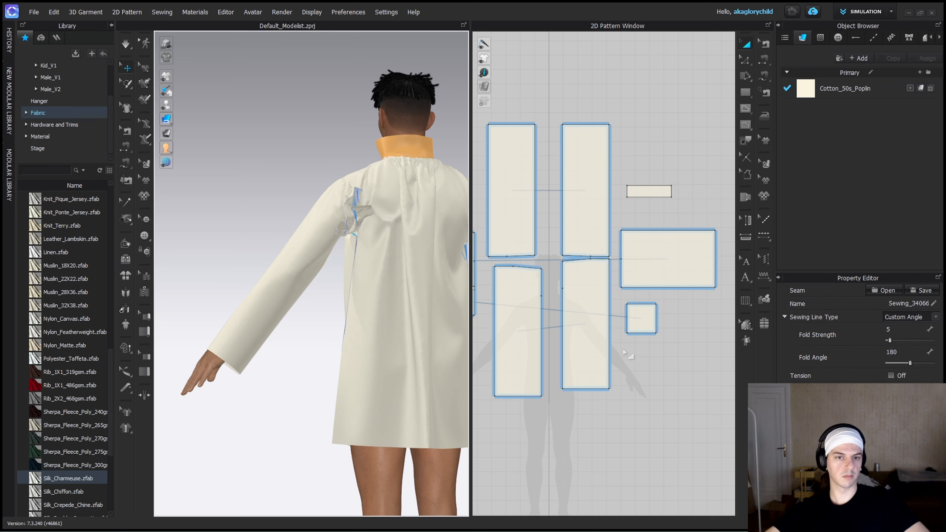
Shrink the underarm gusset to about 149 mm per side, and widen the sleeve panel.
{"action": "left_click", "coordinate": [642, 321]}
{"action": "left_click_drag", "start_coordinate": [666, 343], "coordinate": [657, 337]}
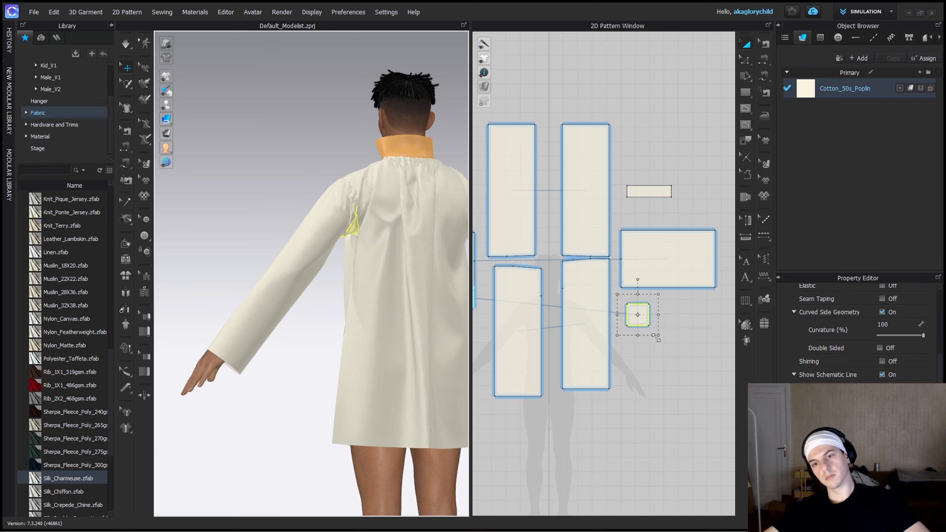
{"action": "left_click", "coordinate": [650, 269]}
{"action": "scroll", "coordinate": [652, 276], "scroll_direction": "up", "scroll_amount": 3}
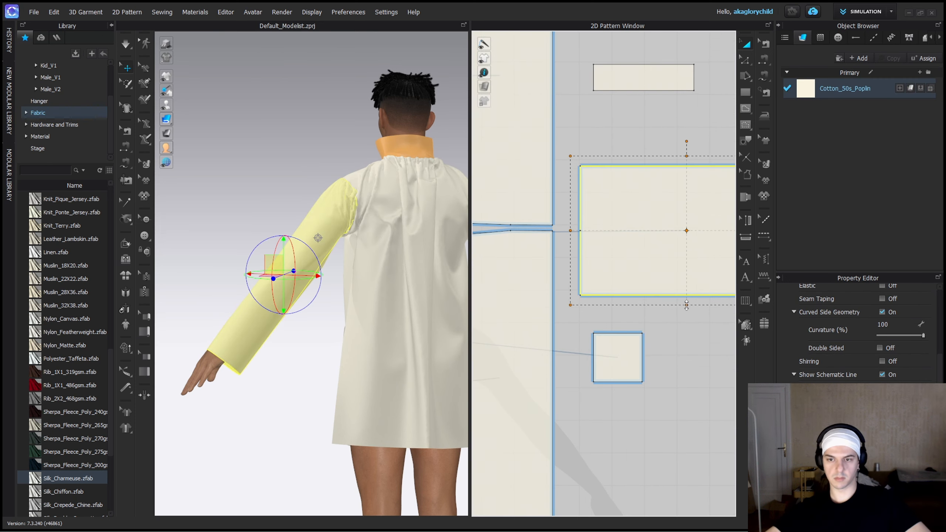
{"action": "left_click_drag", "start_coordinate": [686, 305], "coordinate": [686, 328]}
Delete the side seam below the gusset and adjust the gusset seams on the front and back side edges to its 149.1 mm sides.
{"action": "key", "text": "b"}
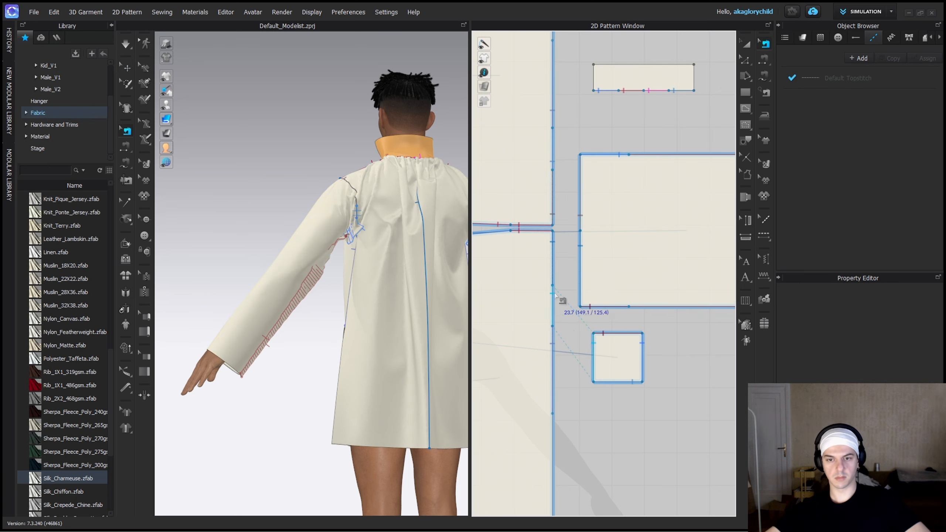
{"action": "left_click", "coordinate": [554, 380]}
{"action": "key", "text": "Delete"}
{"action": "left_click_drag", "start_coordinate": [553, 285], "coordinate": [553, 307]}
{"action": "left_click_drag", "start_coordinate": [553, 315], "coordinate": [554, 339]}
{"action": "left_click_drag", "start_coordinate": [553, 309], "coordinate": [553, 307]}
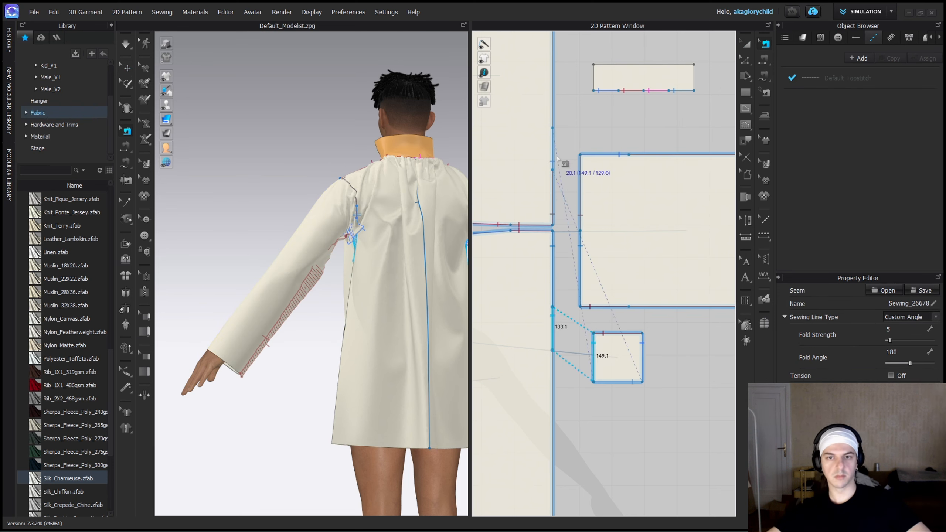
{"action": "left_click", "coordinate": [554, 137]}
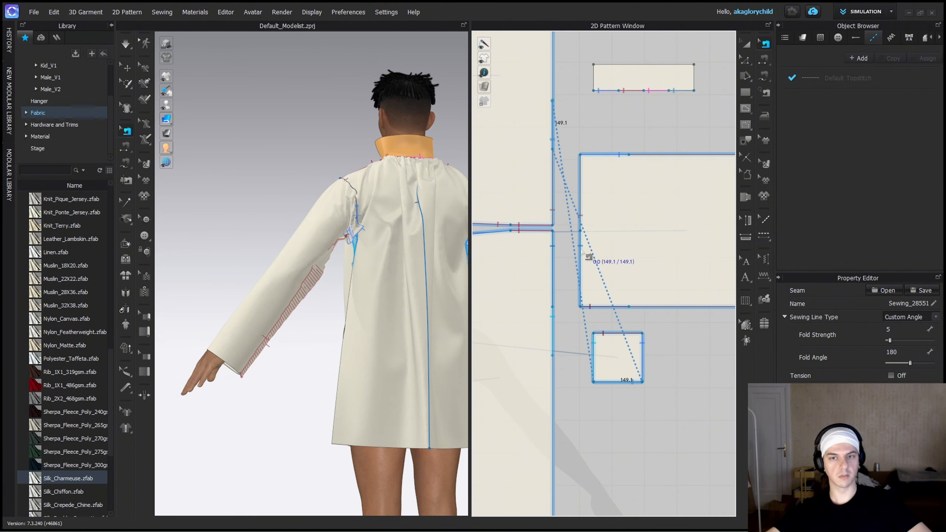
Simulate the shirt with the smaller gussets, and pull the back, side and front fabric to settle it.
{"action": "key", "text": "q"}
{"action": "key", "text": "space"}
{"action": "left_click_drag", "start_coordinate": [302, 323], "coordinate": [290, 315]}
{"action": "right_click_drag", "start_coordinate": [294, 315], "coordinate": [335, 317]}
{"action": "left_click_drag", "start_coordinate": [351, 316], "coordinate": [369, 324]}
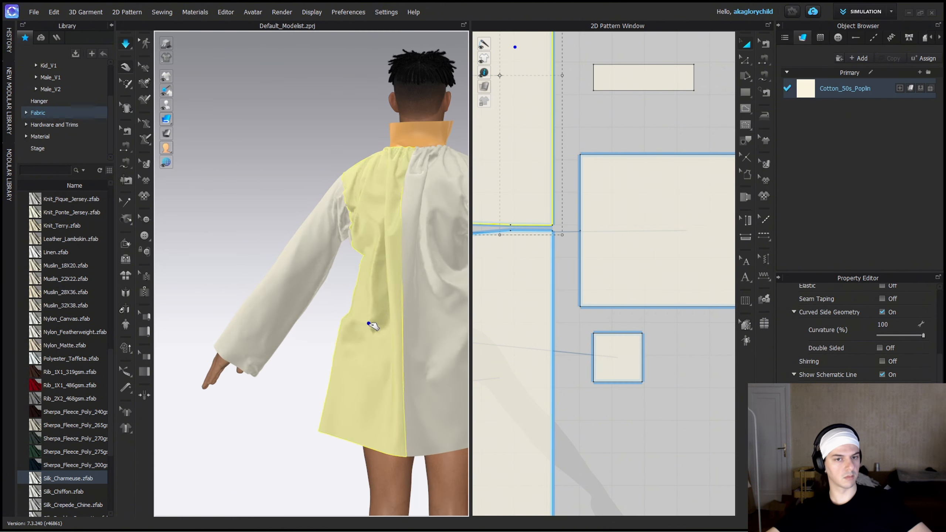
{"action": "right_click_drag", "start_coordinate": [369, 324], "coordinate": [298, 202]}
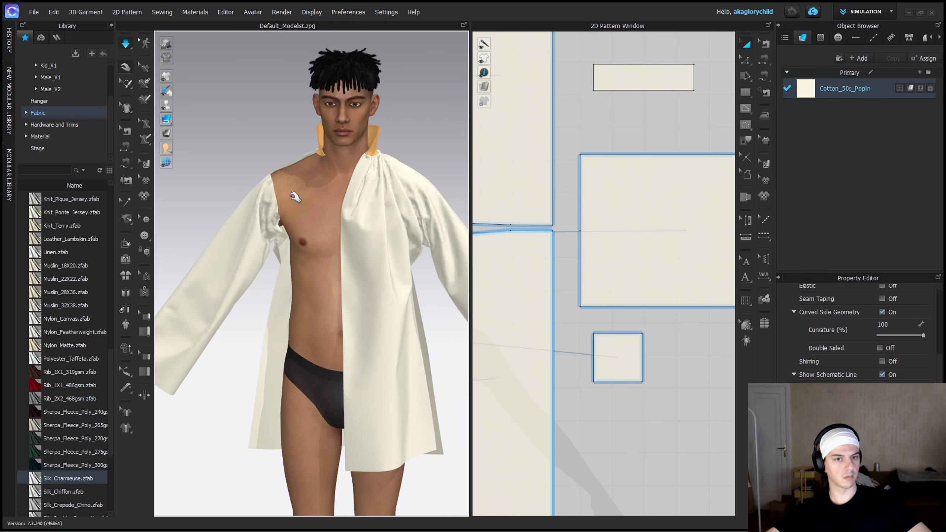
{"action": "left_click_drag", "start_coordinate": [292, 196], "coordinate": [328, 254]}
{"action": "left_click_drag", "start_coordinate": [323, 309], "coordinate": [307, 296]}
{"action": "left_click_drag", "start_coordinate": [343, 242], "coordinate": [354, 195]}
{"action": "scroll", "coordinate": [354, 195], "scroll_direction": "up", "scroll_amount": 4}
{"action": "right_click_drag", "start_coordinate": [376, 205], "coordinate": [353, 311]}
{"action": "left_click", "coordinate": [400, 317]}
{"action": "key", "text": "space"}
Compare the collar's lower-edge seam segments with the gathered neckline edges they are sewn to.
{"action": "scroll", "coordinate": [509, 261], "scroll_direction": "down", "scroll_amount": 4}
{"action": "middle_click_drag", "start_coordinate": [509, 261], "coordinate": [578, 330]}
{"action": "scroll", "coordinate": [665, 220], "scroll_direction": "up", "scroll_amount": 2}
{"action": "key", "text": "b"}
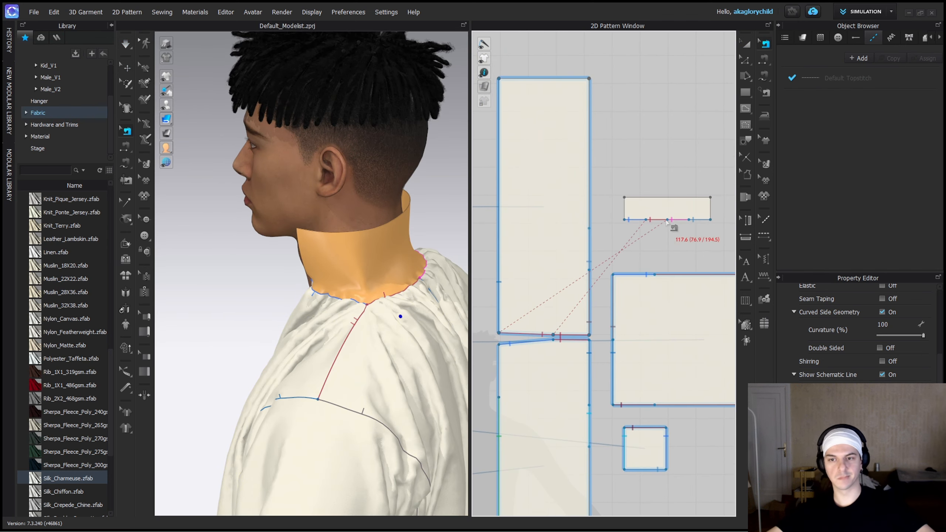
{"action": "left_click", "coordinate": [666, 221]}
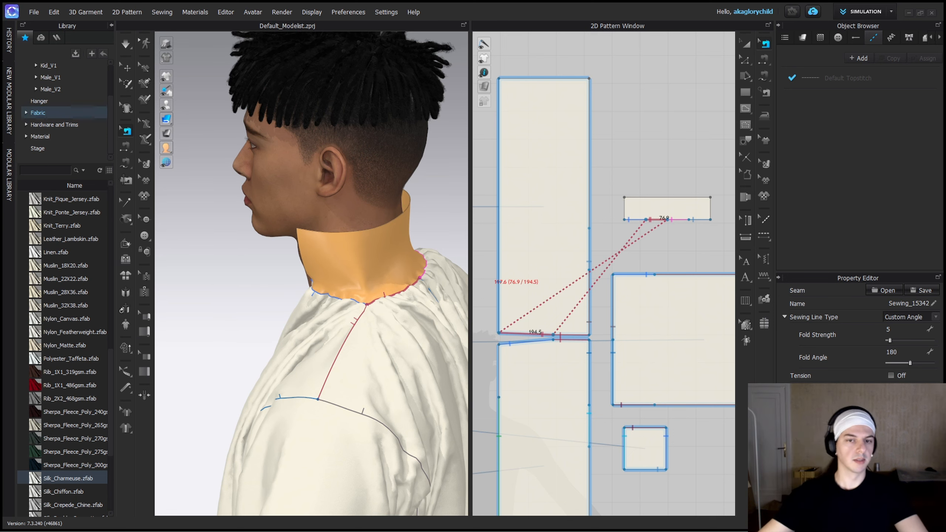
{"action": "scroll", "coordinate": [329, 338], "scroll_direction": "down", "scroll_amount": 4}
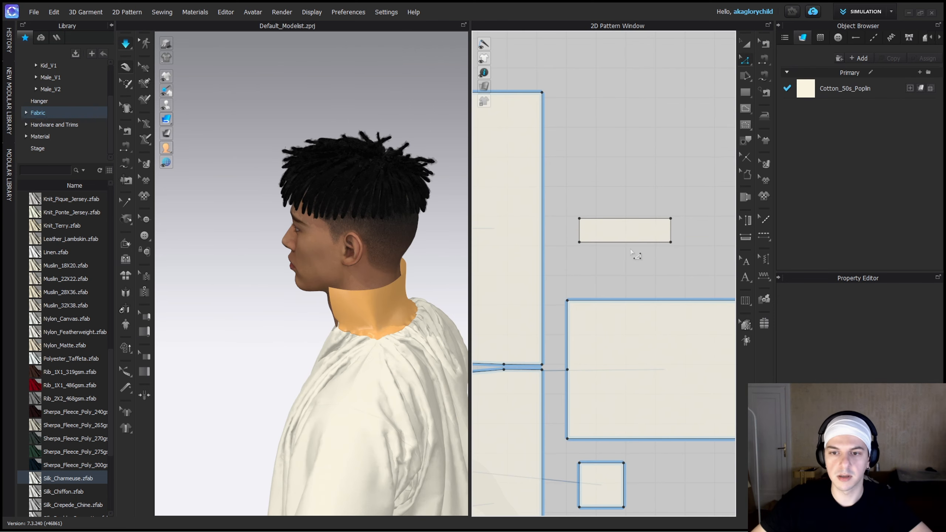
{"action": "key", "text": "b"}
{"action": "left_click", "coordinate": [630, 243]}
{"action": "scroll", "coordinate": [632, 236], "scroll_direction": "up", "scroll_amount": 3}
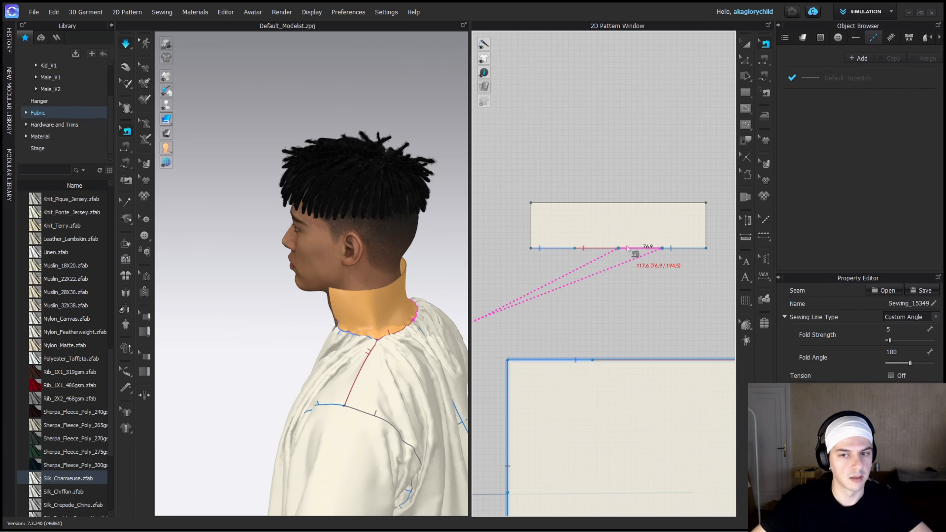
{"action": "key", "text": "space"}
Add 80 mm internal lines across the collar about 77 mm from each end, and cut it into three pieces along them.
{"action": "key", "text": "a"}
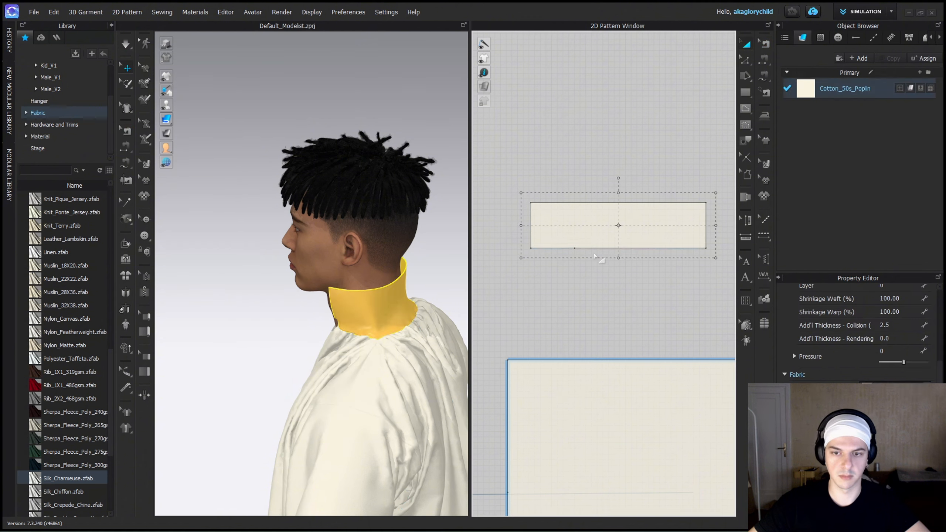
{"action": "key", "text": "b"}
{"action": "key", "text": "a"}
{"action": "right_click", "coordinate": [645, 248]}
{"action": "left_click", "coordinate": [685, 298]}
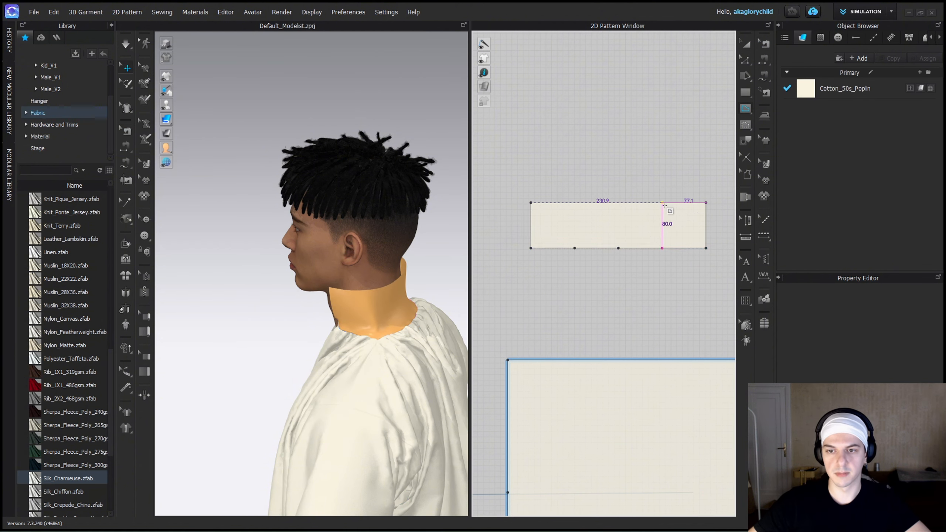
{"action": "right_click", "coordinate": [668, 233]}
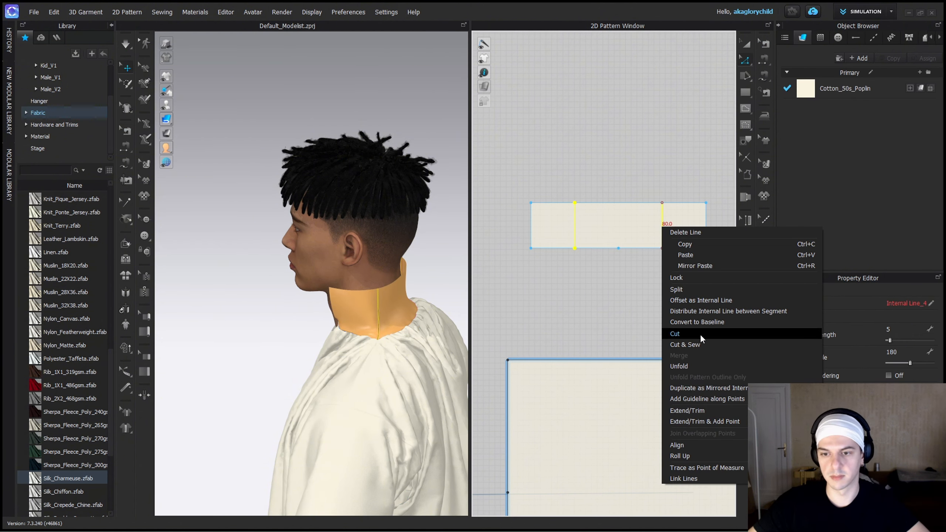
{"action": "left_click", "coordinate": [699, 334]}
Move one collar end piece slightly away from the centre piece, simulate, and pull the cut collar into place.
{"action": "left_click", "coordinate": [555, 218]}
{"action": "left_click_drag", "start_coordinate": [526, 211], "coordinate": [513, 210]}
{"action": "key", "text": "space"}
{"action": "left_click_drag", "start_coordinate": [359, 346], "coordinate": [348, 337]}
{"action": "right_click_drag", "start_coordinate": [349, 337], "coordinate": [327, 363]}
{"action": "mouse_move", "coordinate": [534, 284]}
{"action": "middle_mouse_down"}
{"action": "mouse_move", "coordinate": [649, 305]}
{"action": "mouse_move", "coordinate": [547, 294]}
{"action": "middle_mouse_up"}
Replace one collar end piece with a symmetric copy of the other, placed on the opposite side of the centre piece.
{"action": "key", "text": "a"}
{"action": "left_click", "coordinate": [577, 249]}
{"action": "key", "text": "Delete"}
{"action": "left_click", "coordinate": [673, 236]}
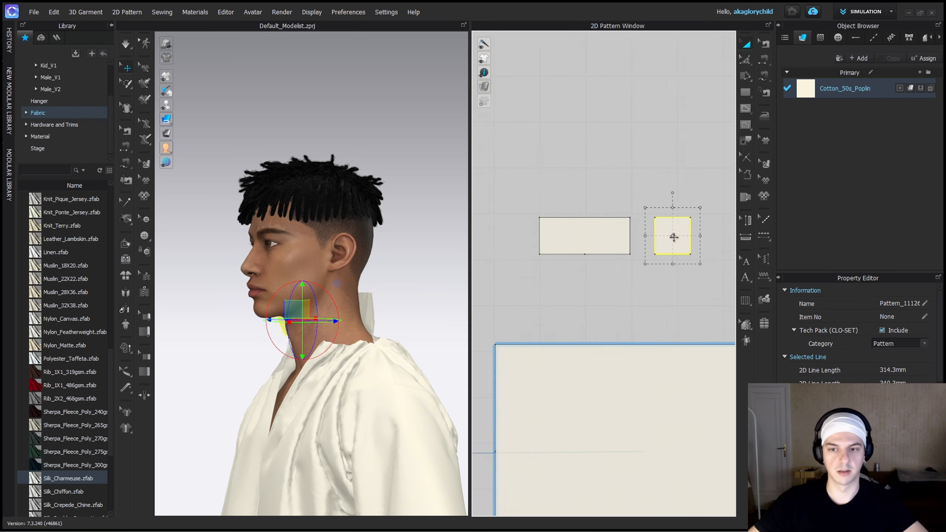
{"action": "key", "text": "ctrl+d"}
{"action": "left_click", "coordinate": [598, 239]}
Sew both collar end pieces to the short 80 mm edges of the collar's centre piece.
{"action": "key", "text": "n"}
{"action": "left_click", "coordinate": [558, 230]}
{"action": "left_click", "coordinate": [575, 232]}
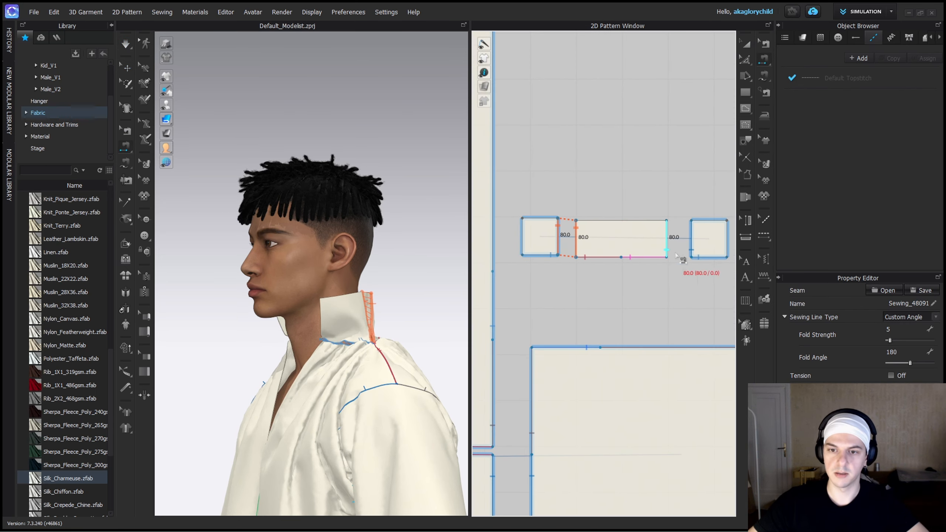
{"action": "left_click", "coordinate": [689, 255]}
{"action": "key", "text": "b"}
{"action": "left_click", "coordinate": [660, 253]}
{"action": "right_click_drag", "start_coordinate": [380, 319], "coordinate": [405, 341]}
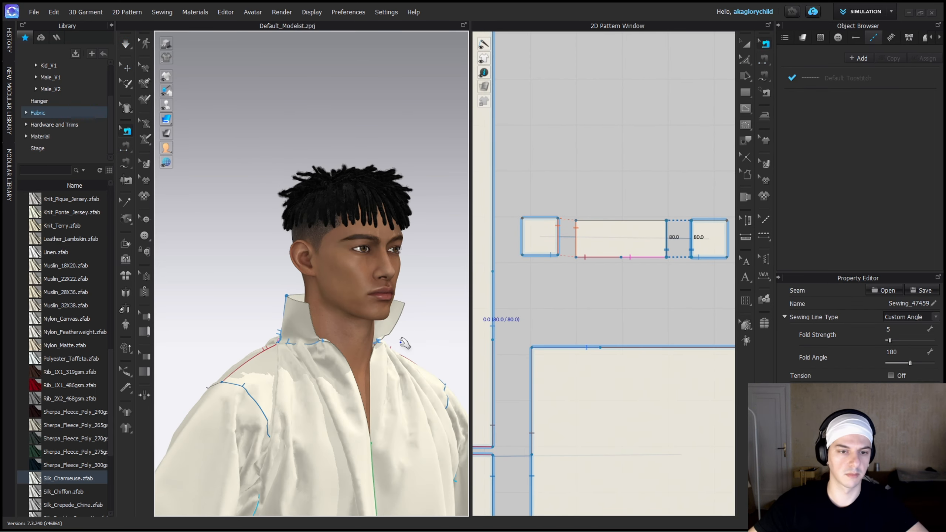
Simulate the sewn collar, and extend the symmetric end pieces slightly at their outer edges.
{"action": "key", "text": "space"}
{"action": "left_click_drag", "start_coordinate": [307, 277], "coordinate": [329, 277]}
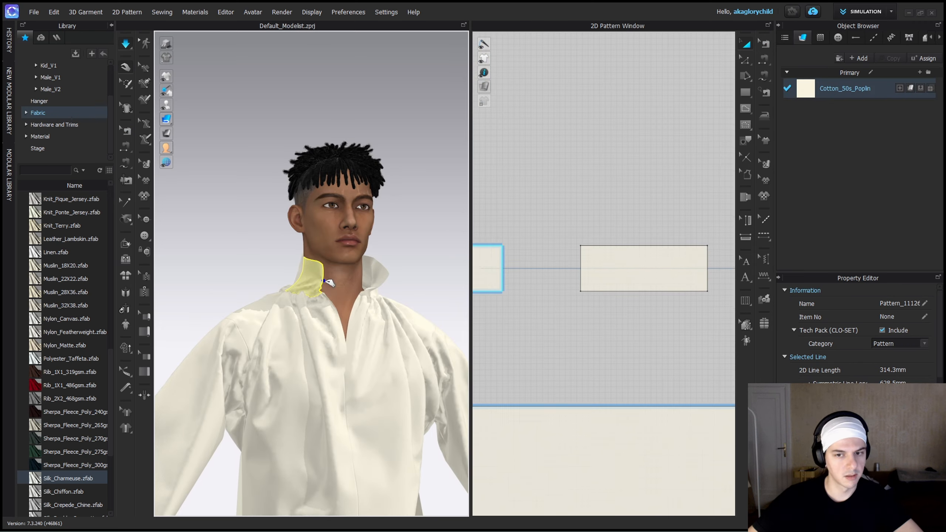
{"action": "middle_click_drag", "start_coordinate": [480, 289], "coordinate": [558, 304]}
{"action": "scroll", "coordinate": [558, 304], "scroll_direction": "down", "scroll_amount": 2}
{"action": "scroll", "coordinate": [557, 304], "scroll_direction": "down", "scroll_amount": 2}
{"action": "key", "text": "z"}
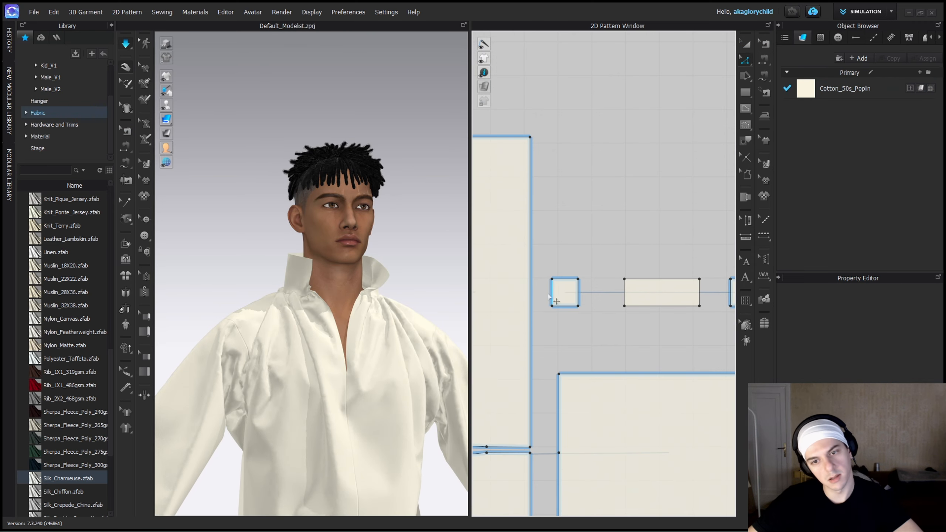
{"action": "left_click_drag", "start_coordinate": [551, 301], "coordinate": [548, 302]}
{"action": "left_click_drag", "start_coordinate": [316, 294], "coordinate": [341, 297]}
{"action": "key", "text": "space"}
Pin the collar's lower front corners at the neckline with box selections, and run the simulation.
{"action": "right_click_drag", "start_coordinate": [341, 297], "coordinate": [376, 316]}
{"action": "scroll", "coordinate": [335, 347], "scroll_direction": "up", "scroll_amount": 3}
{"action": "middle_click_drag", "start_coordinate": [305, 364], "coordinate": [315, 336]}
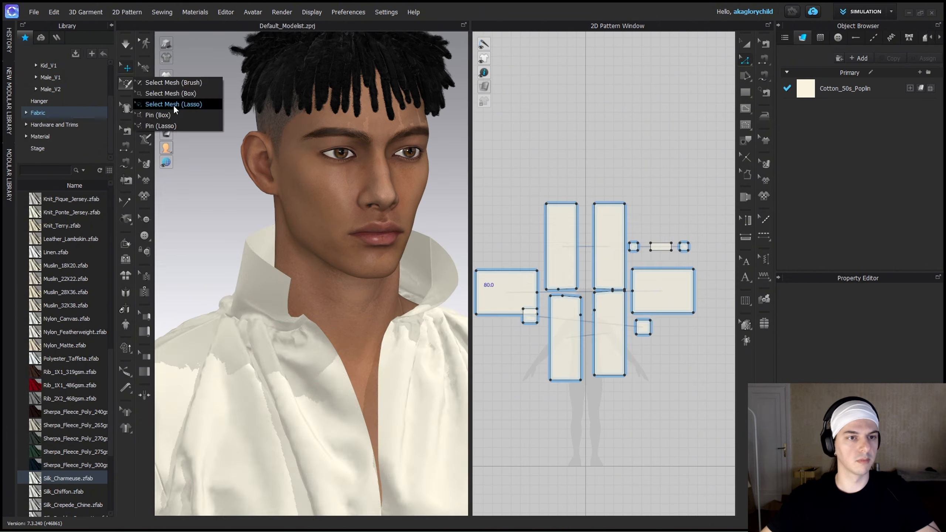
{"action": "left_click_drag", "start_coordinate": [127, 83], "coordinate": [168, 116]}
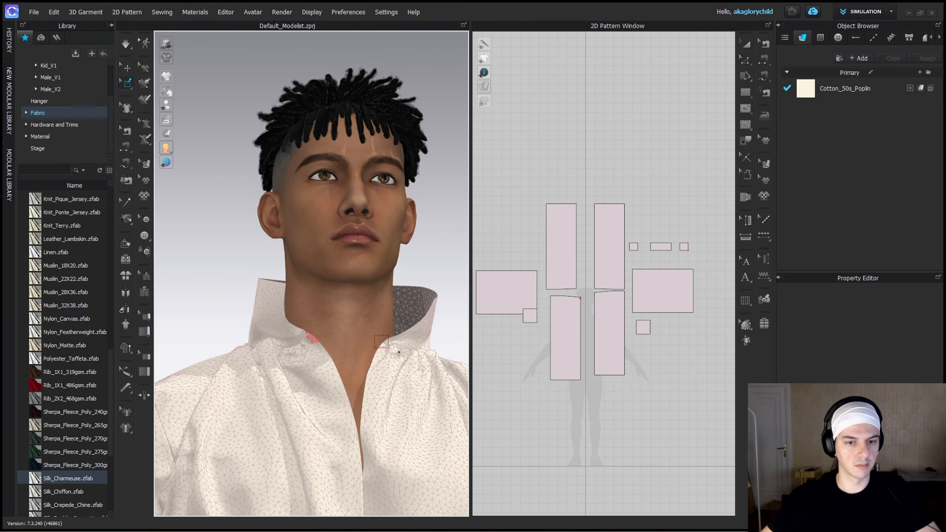
{"action": "left_click_drag", "start_coordinate": [393, 352], "coordinate": [393, 353]}
{"action": "key", "text": "space"}
Pull the collar's front corner and the neckline fabric so the open collar settles around the neck.
{"action": "right_click_drag", "start_coordinate": [379, 337], "coordinate": [351, 428]}
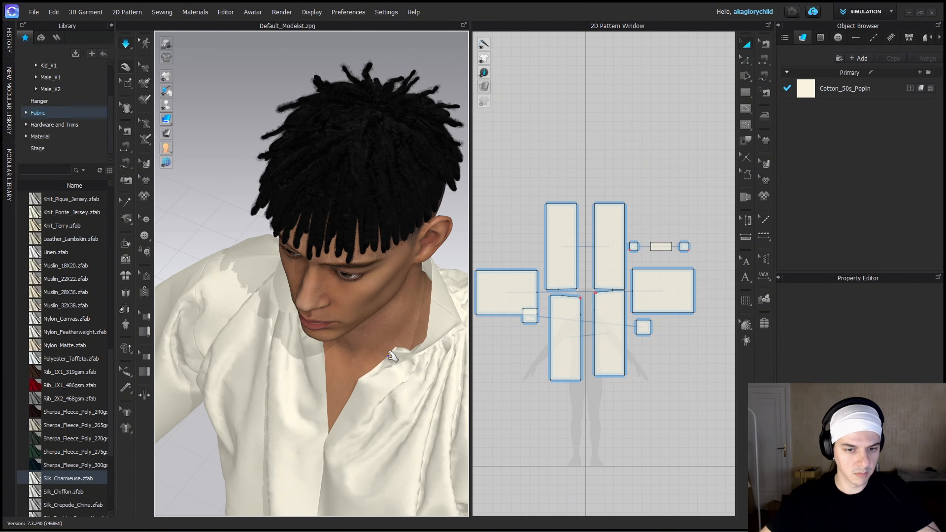
{"action": "right_click_drag", "start_coordinate": [392, 356], "coordinate": [376, 367]}
{"action": "scroll", "coordinate": [331, 336], "scroll_direction": "down", "scroll_amount": 3}
{"action": "left_click_drag", "start_coordinate": [289, 294], "coordinate": [298, 313]}
{"action": "right_click_drag", "start_coordinate": [344, 281], "coordinate": [369, 261]}
{"action": "right_click", "coordinate": [350, 264]}
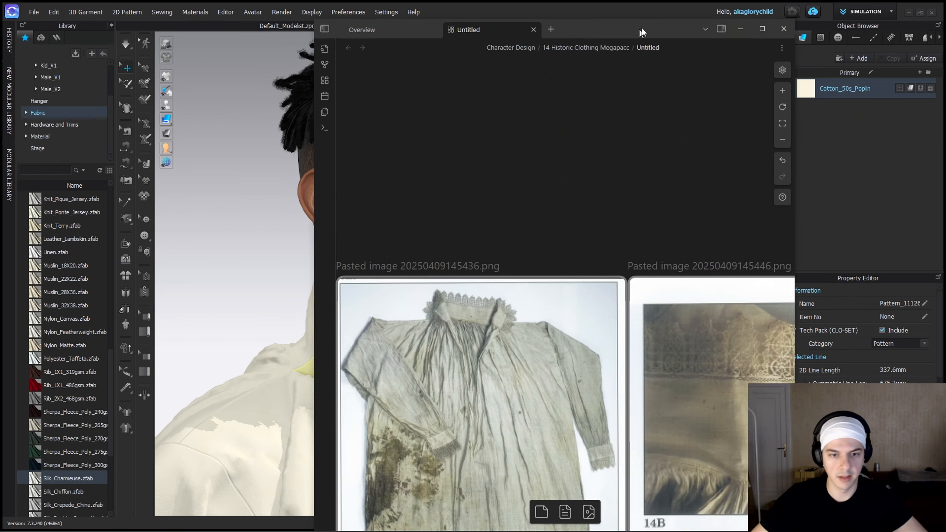
Switch to the reference board and examine the historic shirt's gathered neckline, lace-edged collar and 1627 shirt drawing.
{"action": "scroll", "coordinate": [513, 289], "scroll_direction": "down", "scroll_amount": 5}
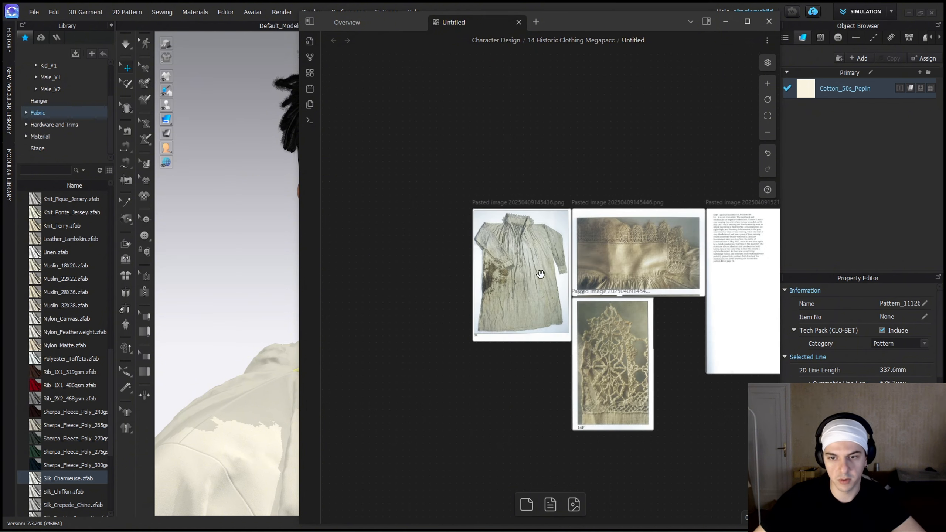
{"action": "scroll", "coordinate": [558, 283], "scroll_direction": "up", "scroll_amount": 3}
{"action": "middle_click_drag", "start_coordinate": [645, 320], "coordinate": [518, 301]}
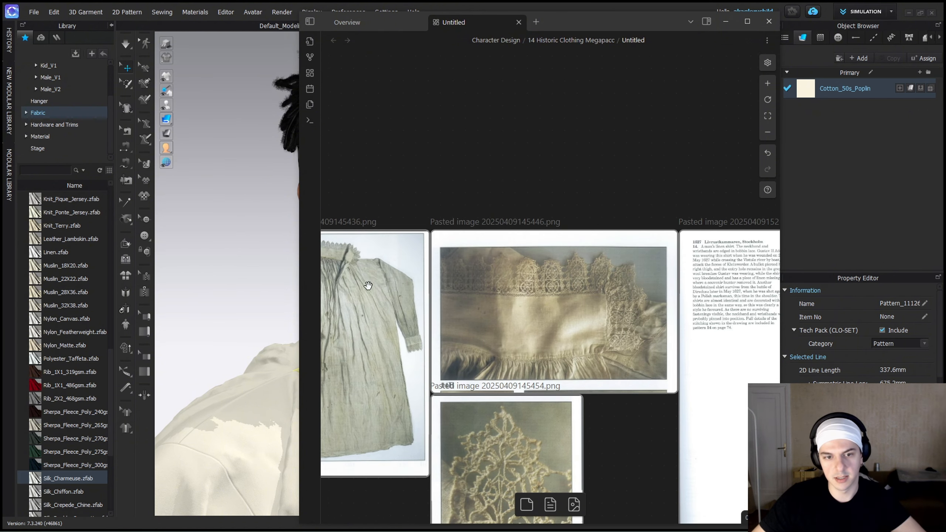
{"action": "middle_click_drag", "start_coordinate": [368, 286], "coordinate": [484, 310]}
{"action": "scroll", "coordinate": [473, 297], "scroll_direction": "up", "scroll_amount": 3}
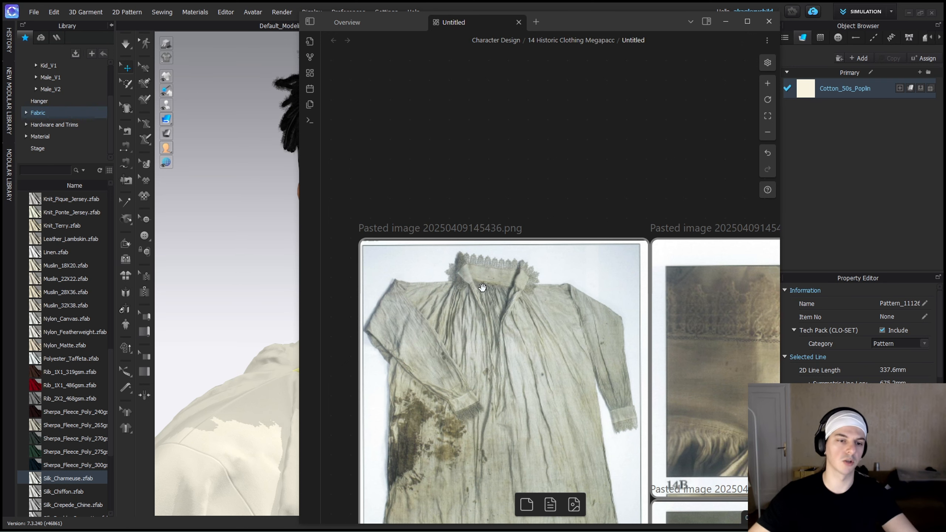
{"action": "scroll", "coordinate": [482, 287], "scroll_direction": "down", "scroll_amount": 5}
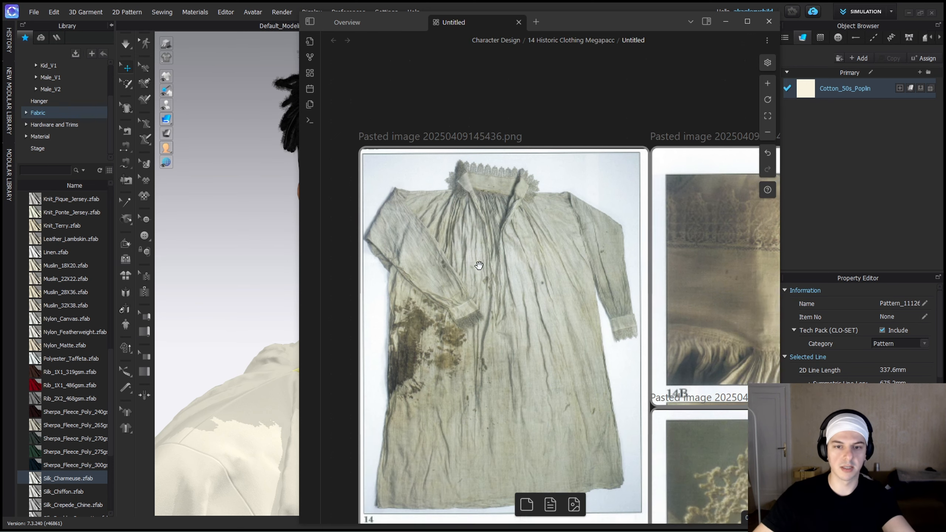
{"action": "scroll", "coordinate": [520, 223], "scroll_direction": "down", "scroll_amount": 5}
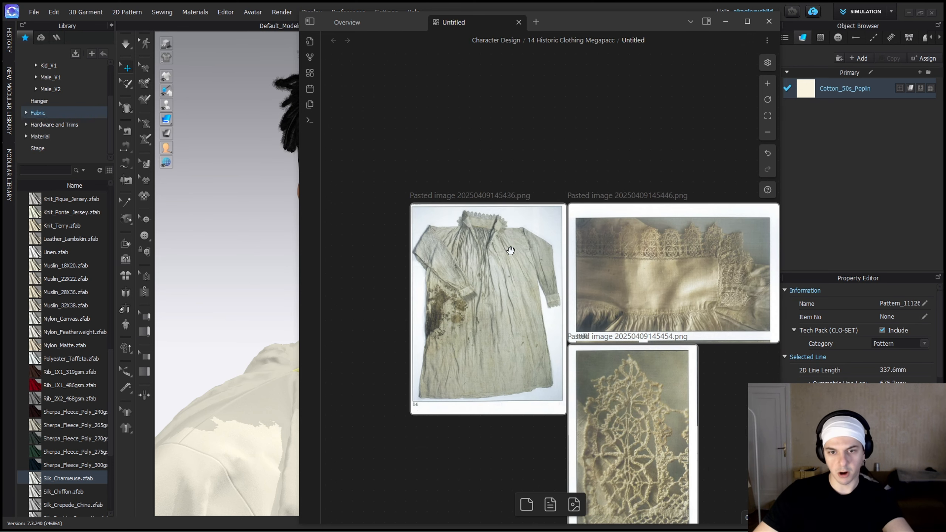
{"action": "scroll", "coordinate": [499, 226], "scroll_direction": "down", "scroll_amount": 3}
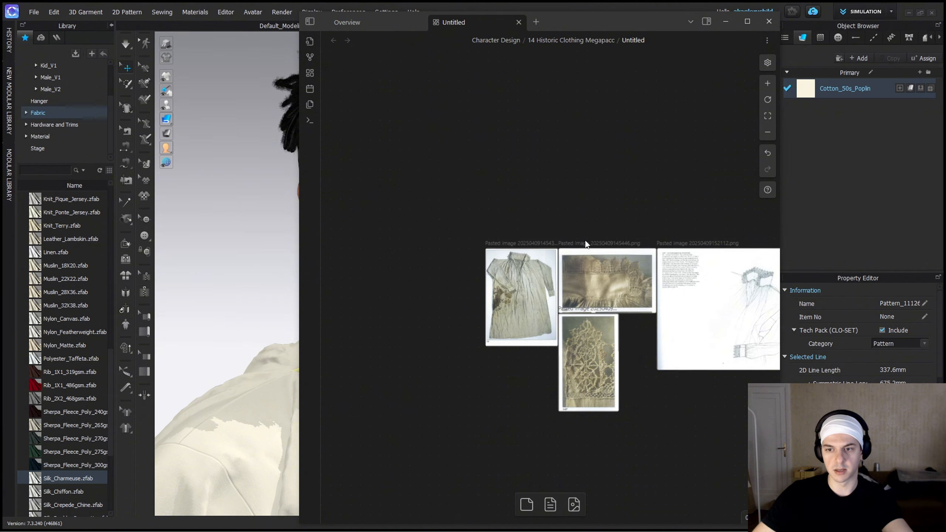
{"action": "scroll", "coordinate": [579, 238], "scroll_direction": "up", "scroll_amount": 2}
{"action": "scroll", "coordinate": [667, 268], "scroll_direction": "down", "scroll_amount": 1}
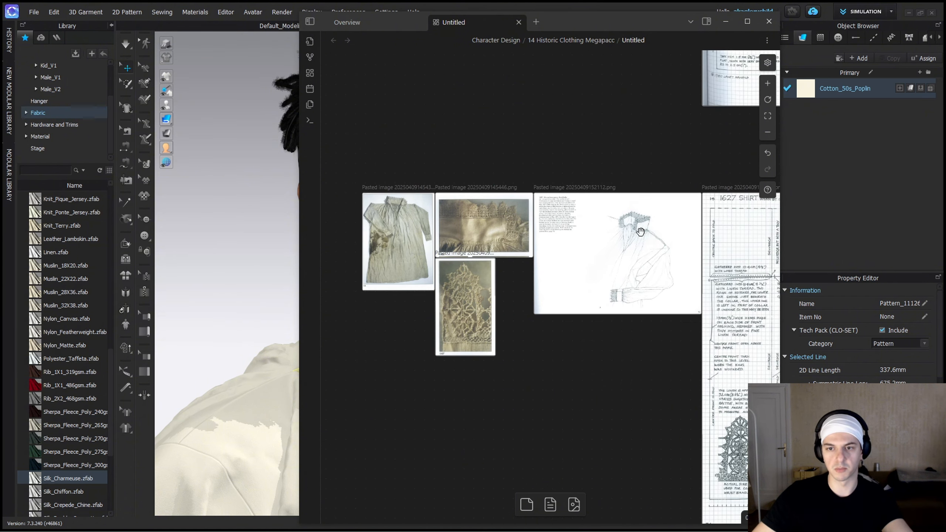
{"action": "scroll", "coordinate": [592, 281], "scroll_direction": "up", "scroll_amount": 8}
{"action": "scroll", "coordinate": [539, 155], "scroll_direction": "down", "scroll_amount": 3}
Examine the open embroidered collar in the armour portrait and the c1580-1600 shirt photos, and return to CLO to compare the collar.
{"action": "middle_click_drag", "start_coordinate": [555, 83], "coordinate": [564, 251]}
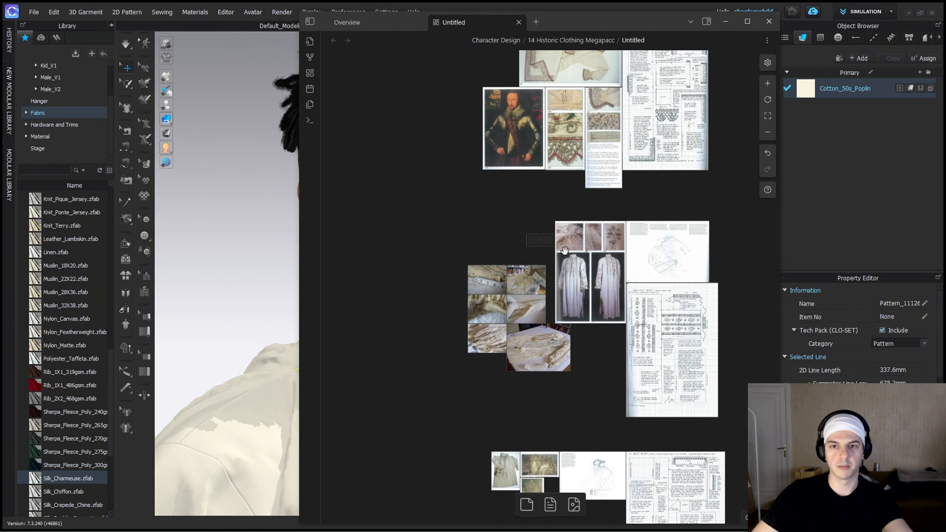
{"action": "middle_click_drag", "start_coordinate": [540, 127], "coordinate": [552, 258]}
{"action": "scroll", "coordinate": [530, 240], "scroll_direction": "up", "scroll_amount": 6}
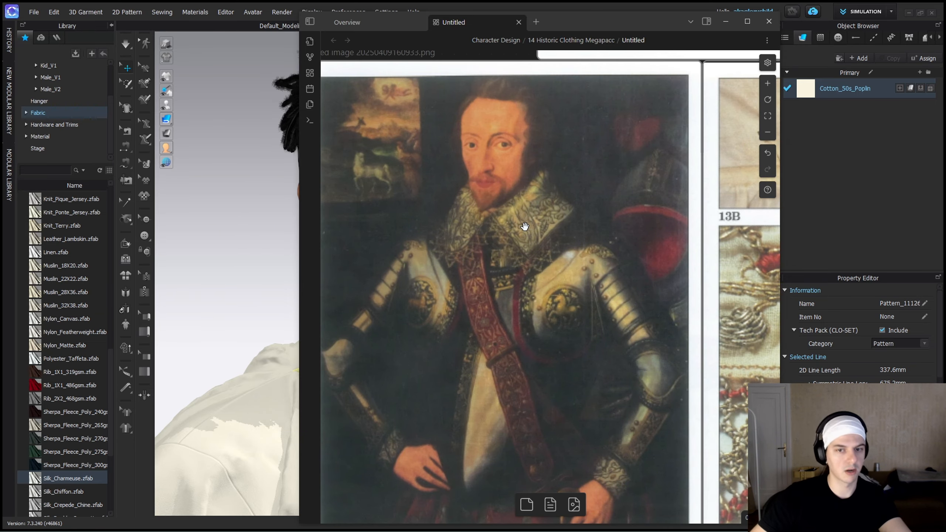
{"action": "scroll", "coordinate": [576, 221], "scroll_direction": "down", "scroll_amount": 3}
{"action": "middle_click_drag", "start_coordinate": [607, 175], "coordinate": [535, 288]}
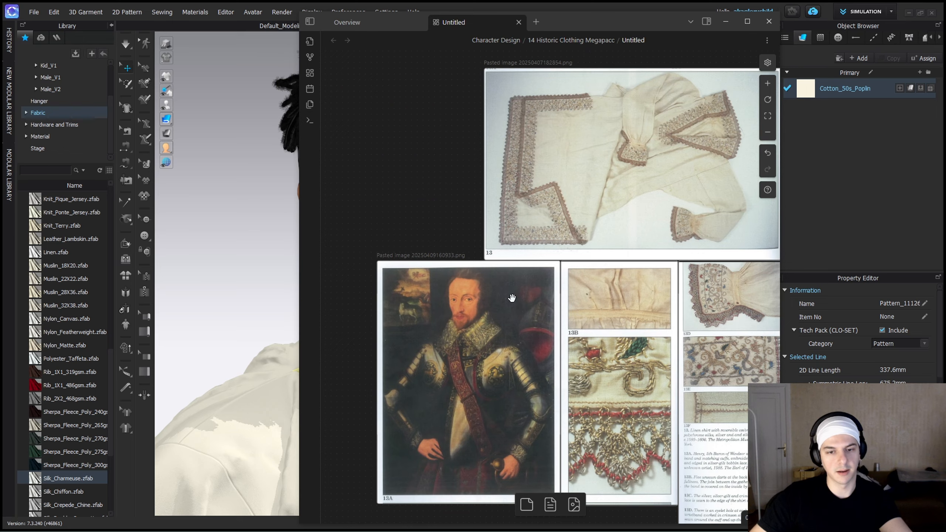
{"action": "scroll", "coordinate": [473, 330], "scroll_direction": "up", "scroll_amount": 4}
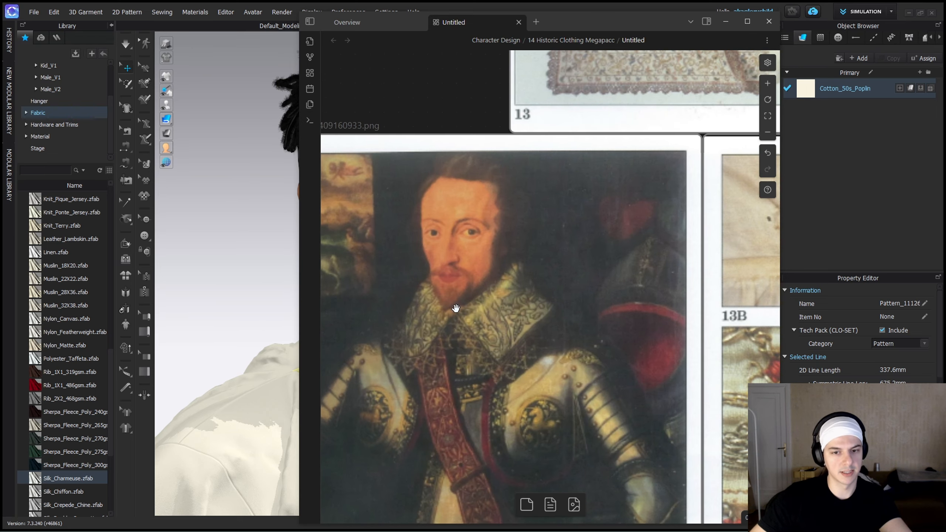
{"action": "scroll", "coordinate": [532, 306], "scroll_direction": "down", "scroll_amount": 4}
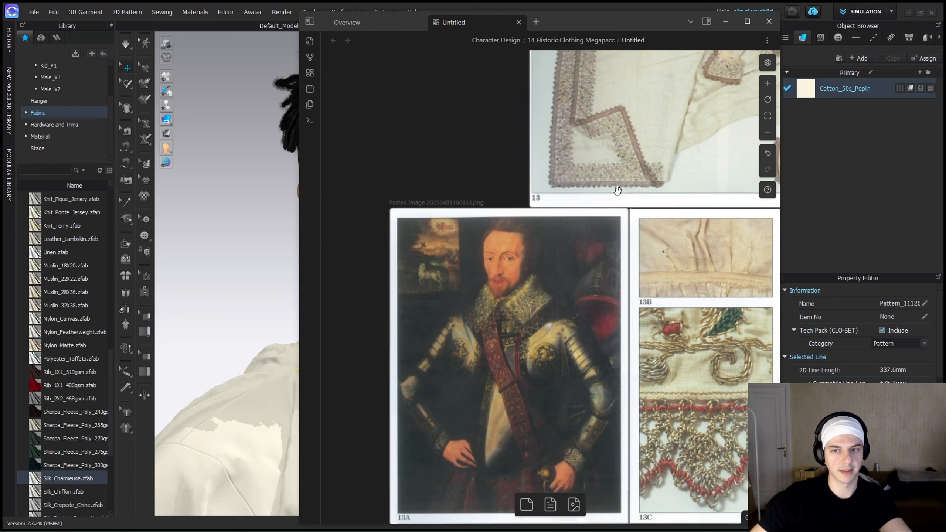
{"action": "middle_click_drag", "start_coordinate": [623, 175], "coordinate": [466, 304]}
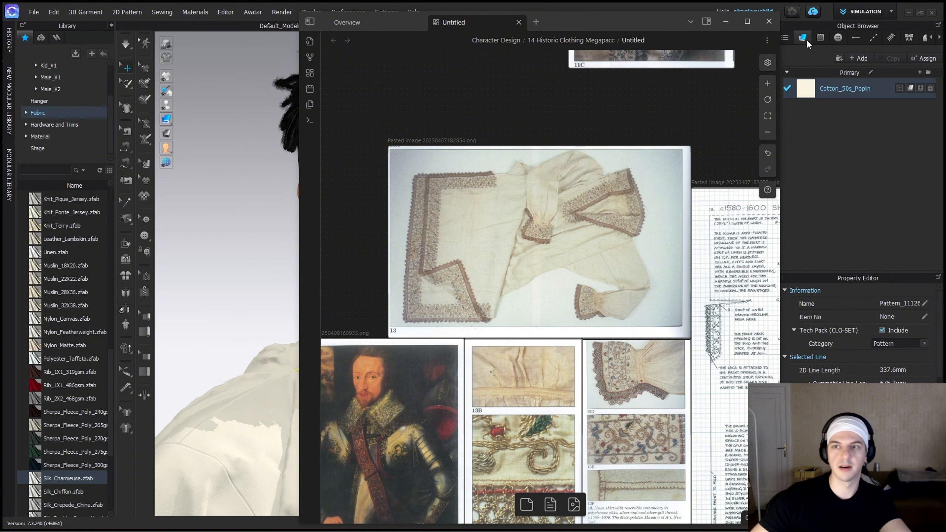
{"action": "left_click", "coordinate": [725, 22]}
{"action": "right_click_drag", "start_coordinate": [436, 306], "coordinate": [341, 286]}
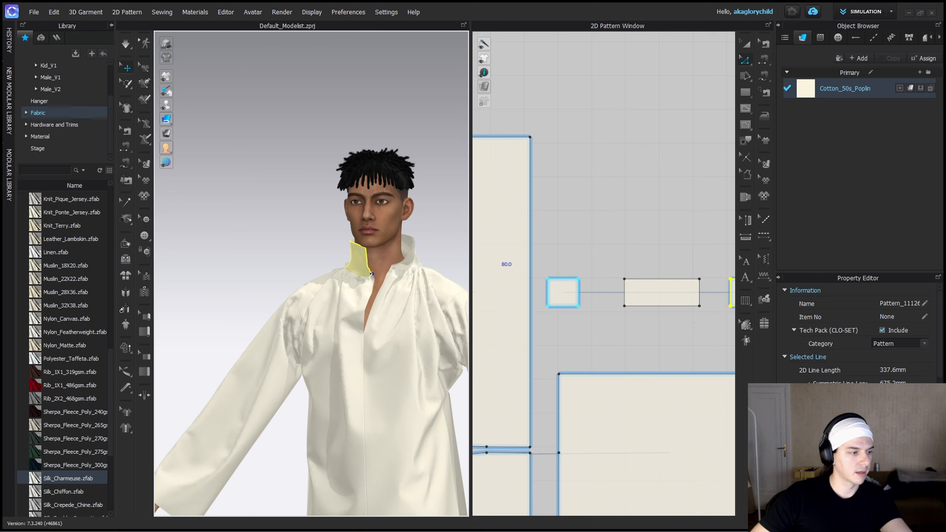
Switch to the reference board and examine the collars in the string-tied neck portrait and the kneeling man's painting.
{"action": "key", "text": "alt+Tab"}
{"action": "scroll", "coordinate": [591, 262], "scroll_direction": "down", "scroll_amount": 5}
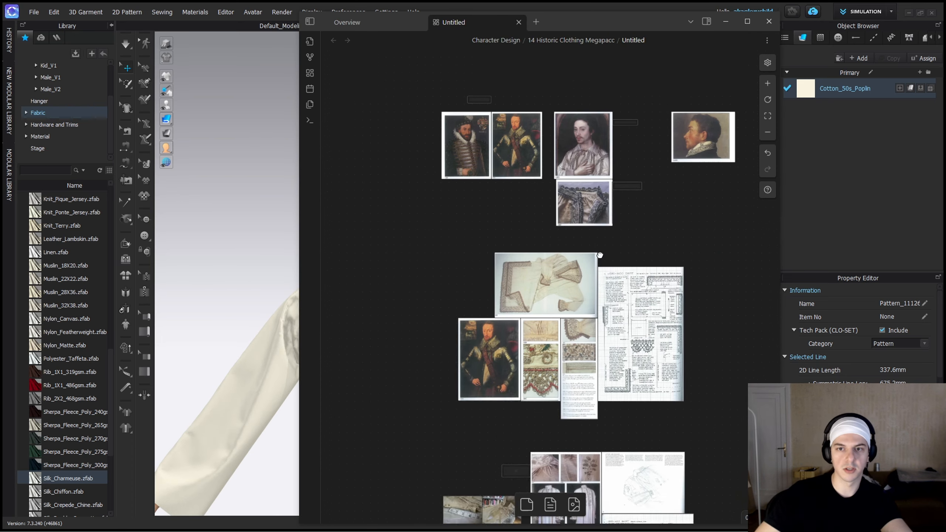
{"action": "scroll", "coordinate": [587, 312], "scroll_direction": "up", "scroll_amount": 8}
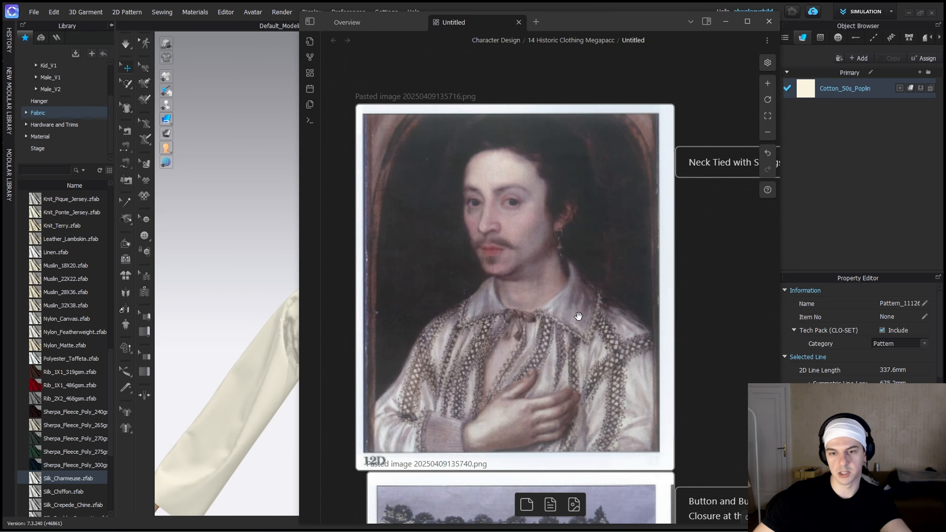
{"action": "scroll", "coordinate": [660, 295], "scroll_direction": "right", "scroll_amount": 10}
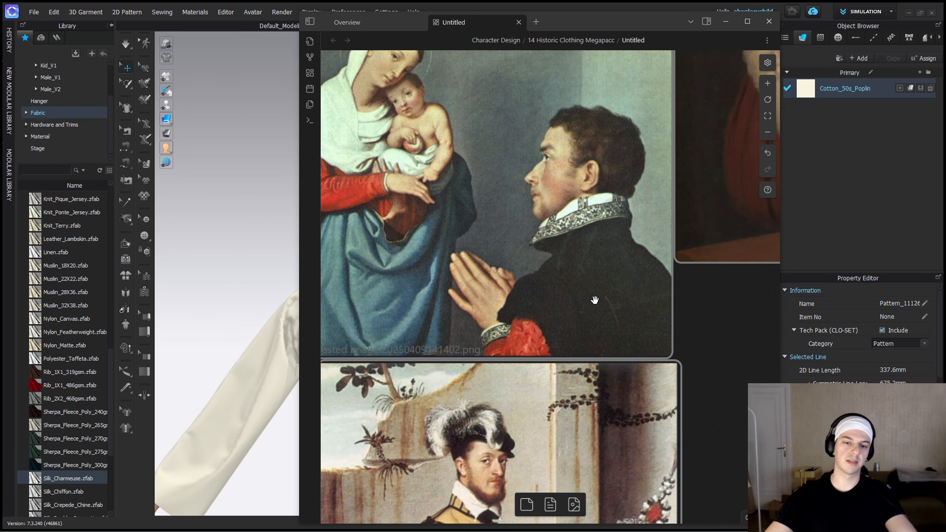
{"action": "scroll", "coordinate": [594, 300], "scroll_direction": "down", "scroll_amount": 3}
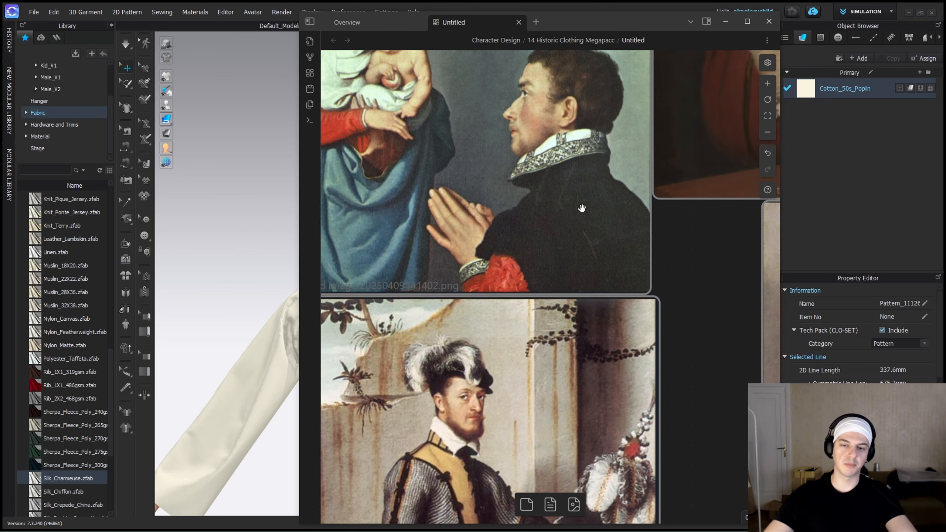
{"action": "scroll", "coordinate": [582, 208], "scroll_direction": "up", "scroll_amount": 5}
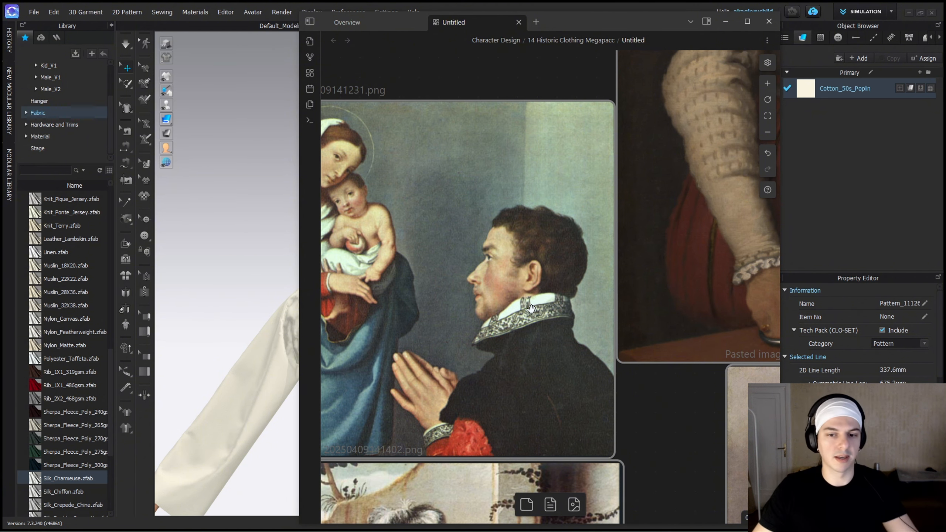
{"action": "scroll", "coordinate": [546, 285], "scroll_direction": "down", "scroll_amount": 10, "text": "ctrl"}
{"action": "middle_click_drag", "start_coordinate": [557, 248], "coordinate": [509, 303]}
{"action": "middle_click_drag", "start_coordinate": [641, 296], "coordinate": [561, 312]}
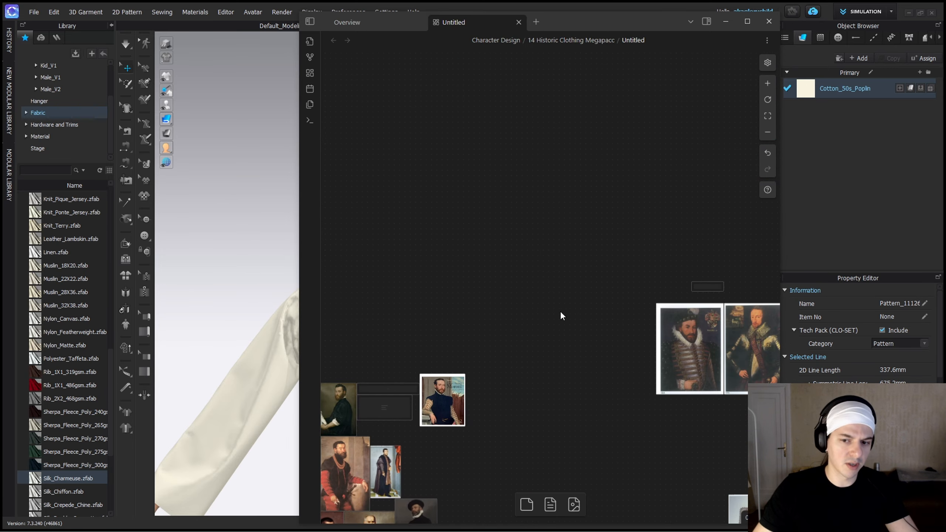
Examine the c1580-1600 shirt's gathered cuff, embroidery details and pattern drawing, and return to CLO.
{"action": "scroll", "coordinate": [560, 312], "scroll_direction": "down", "scroll_amount": 3, "text": "ctrl"}
{"action": "middle_click_drag", "start_coordinate": [692, 382], "coordinate": [489, 302]}
{"action": "scroll", "coordinate": [534, 352], "scroll_direction": "up", "scroll_amount": 6, "text": "ctrl"}
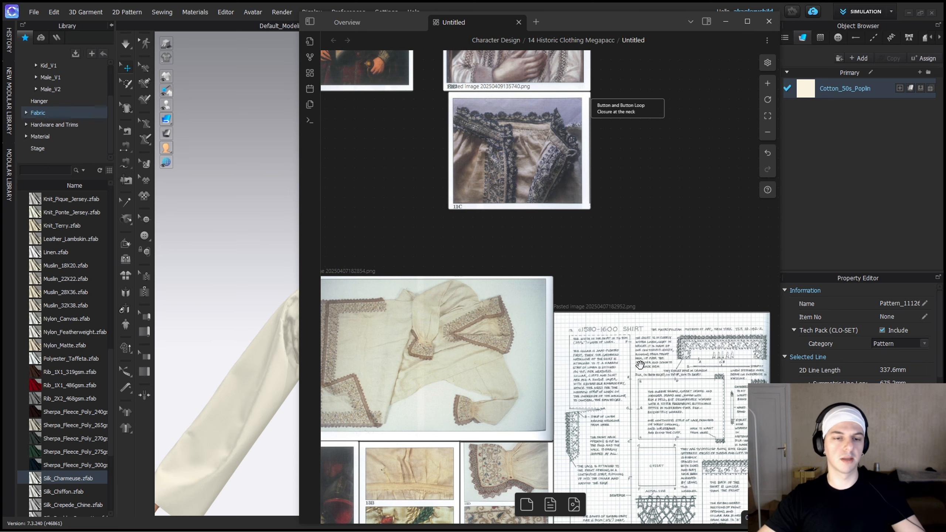
{"action": "scroll", "coordinate": [510, 362], "scroll_direction": "down", "scroll_amount": 4}
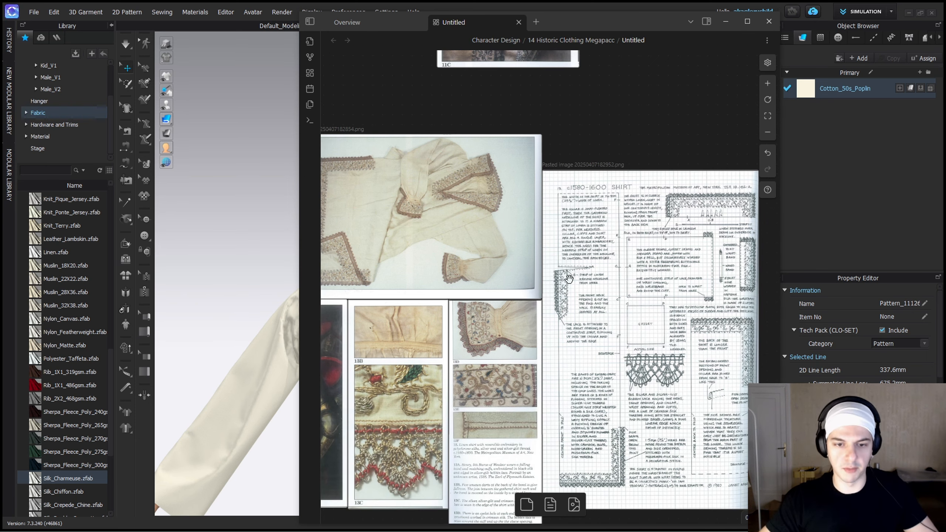
{"action": "scroll", "coordinate": [398, 342], "scroll_direction": "up", "scroll_amount": 5, "text": "ctrl"}
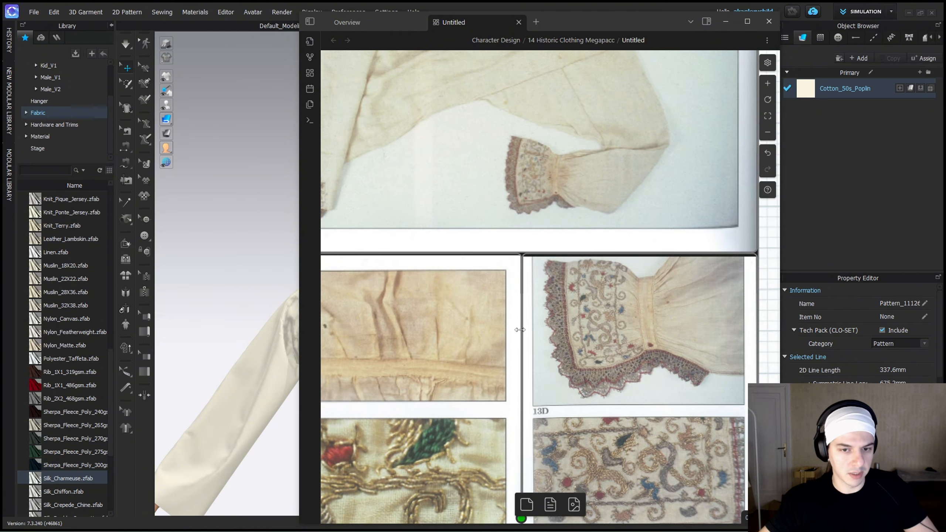
{"action": "scroll", "coordinate": [519, 287], "scroll_direction": "down", "scroll_amount": 8, "text": "ctrl"}
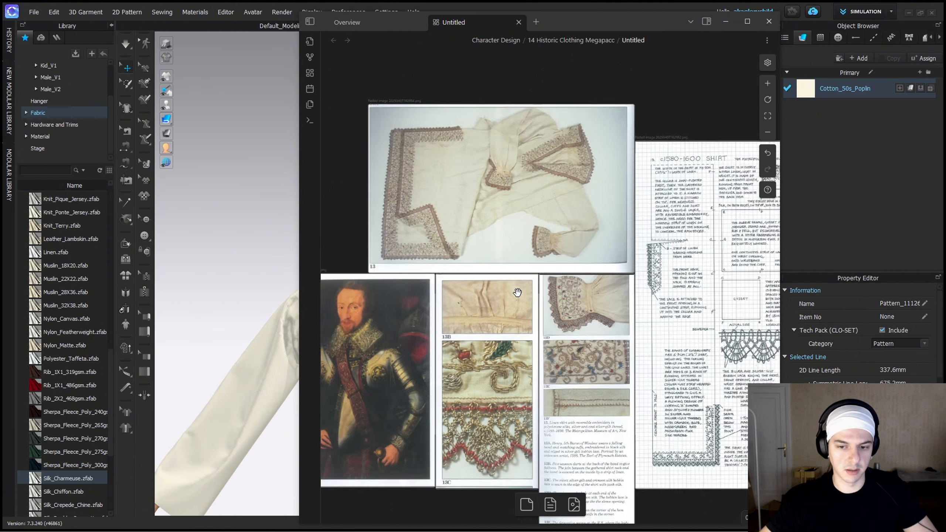
{"action": "left_click_drag", "start_coordinate": [653, 21], "coordinate": [400, 107]}
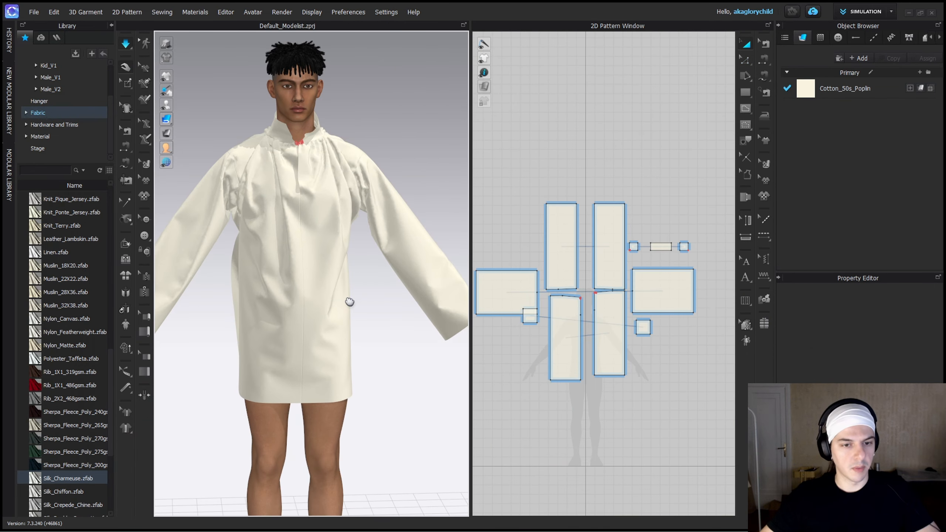
Inspect the simulated shirt's front drape and sleeves on the avatar from the front and a slight angle.
{"action": "right_click", "coordinate": [348, 302]}
{"action": "left_click", "coordinate": [374, 161]}
{"action": "right_click_drag", "start_coordinate": [423, 185], "coordinate": [416, 184]}
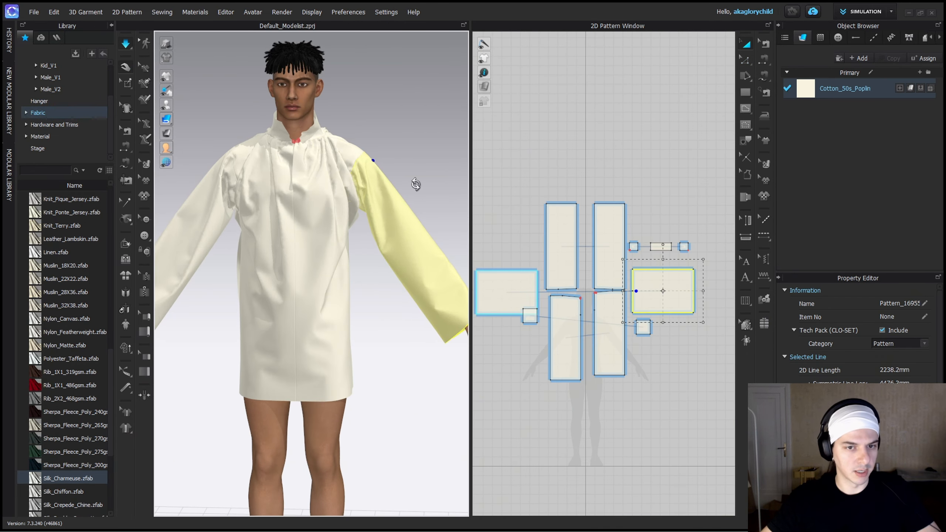
{"action": "left_click", "coordinate": [426, 175]}
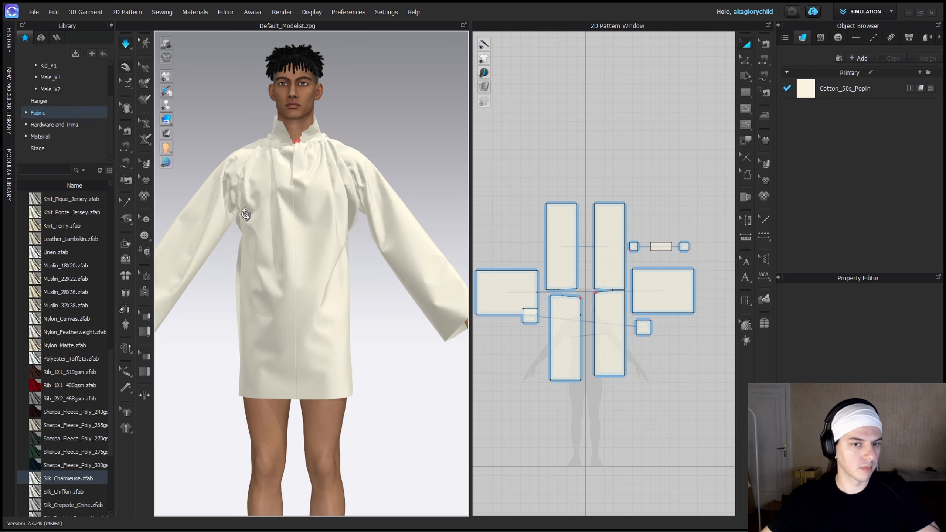
{"action": "right_click_drag", "start_coordinate": [246, 268], "coordinate": [357, 242]}
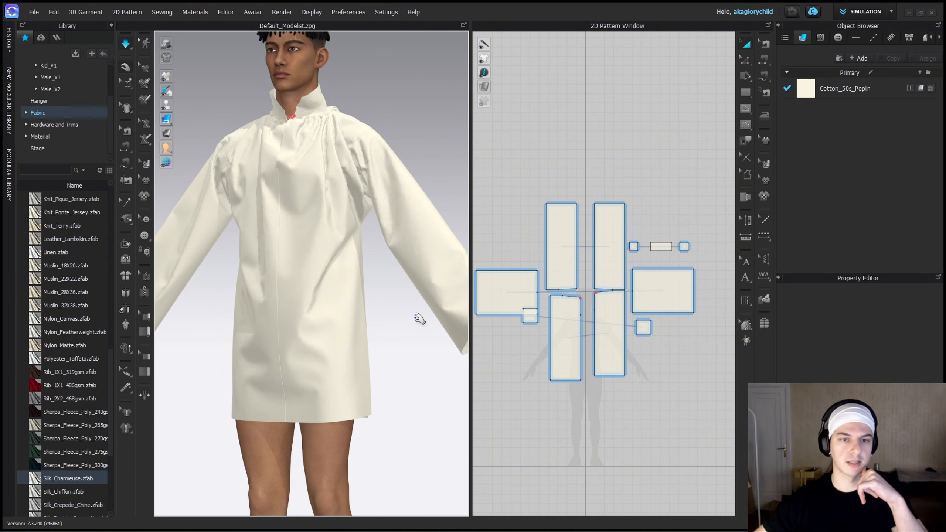
{"action": "right_click_drag", "start_coordinate": [420, 319], "coordinate": [445, 336]}
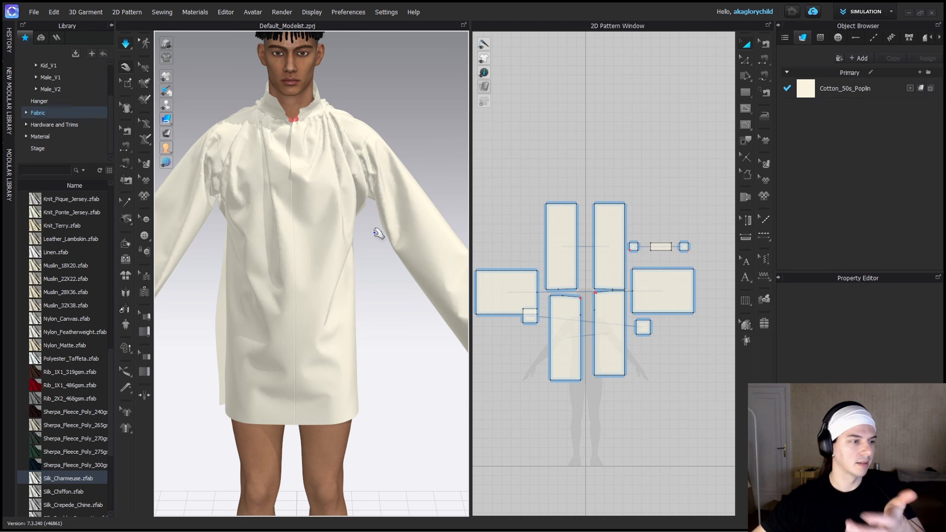
Inspect the underarm gusset, the back panels' folds and the open collar from the back and side.
{"action": "right_click_drag", "start_coordinate": [378, 234], "coordinate": [223, 198]}
{"action": "left_click_drag", "start_coordinate": [281, 185], "coordinate": [283, 180]}
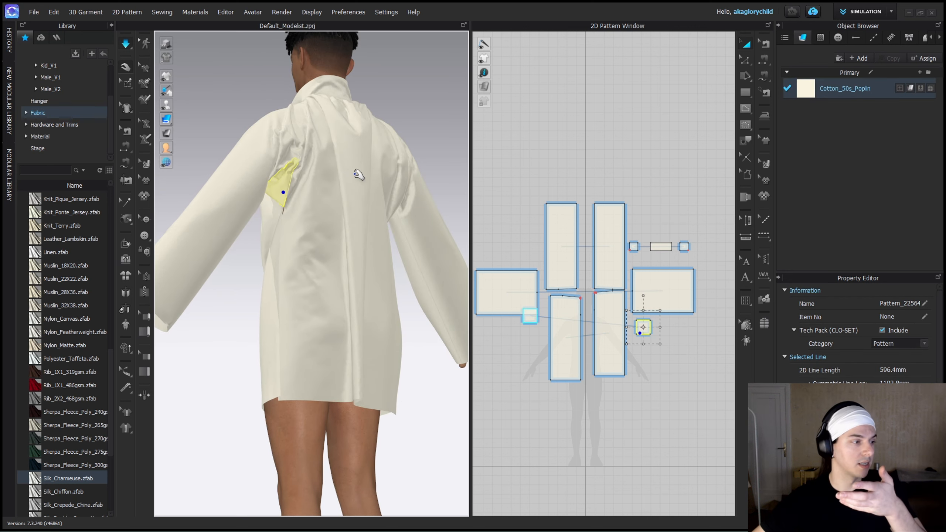
{"action": "right_click_drag", "start_coordinate": [358, 204], "coordinate": [314, 234]}
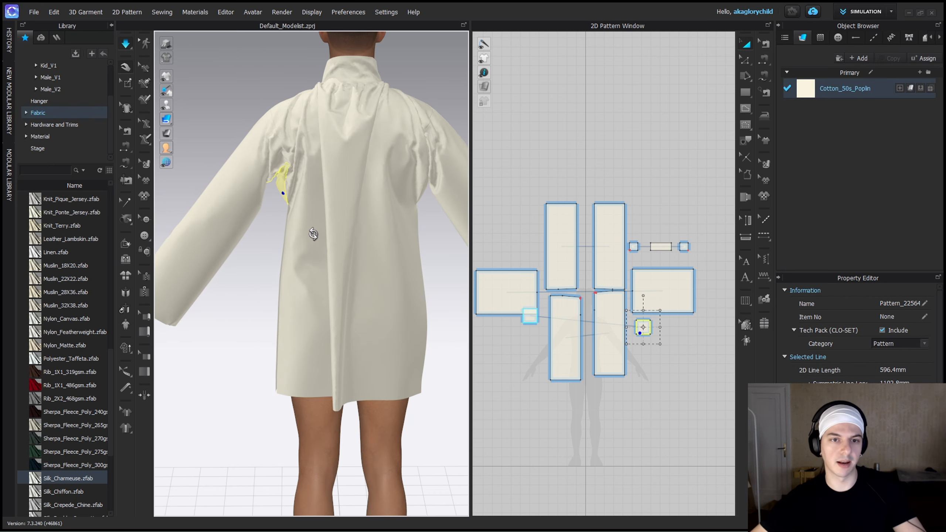
{"action": "left_click", "coordinate": [389, 204]}
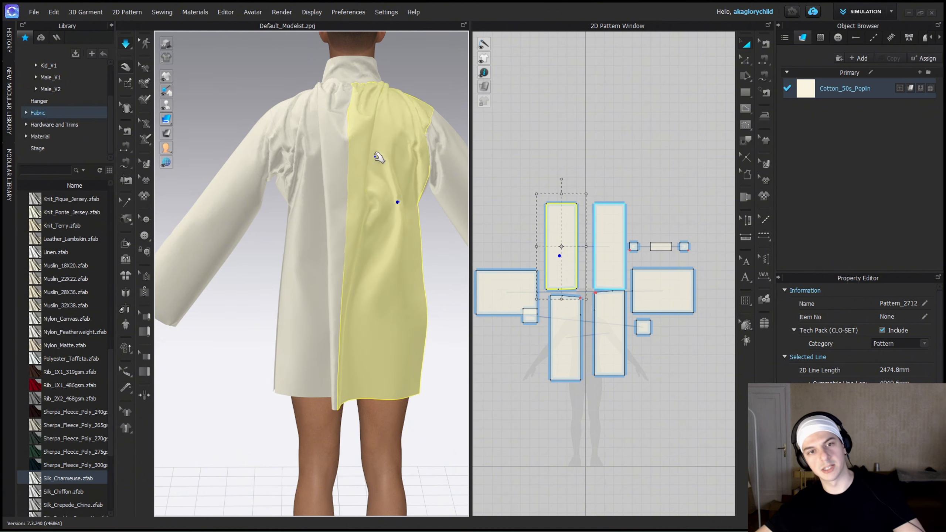
{"action": "right_click_drag", "start_coordinate": [392, 200], "coordinate": [286, 223]}
{"action": "scroll", "coordinate": [394, 209], "scroll_direction": "up", "scroll_amount": 5}
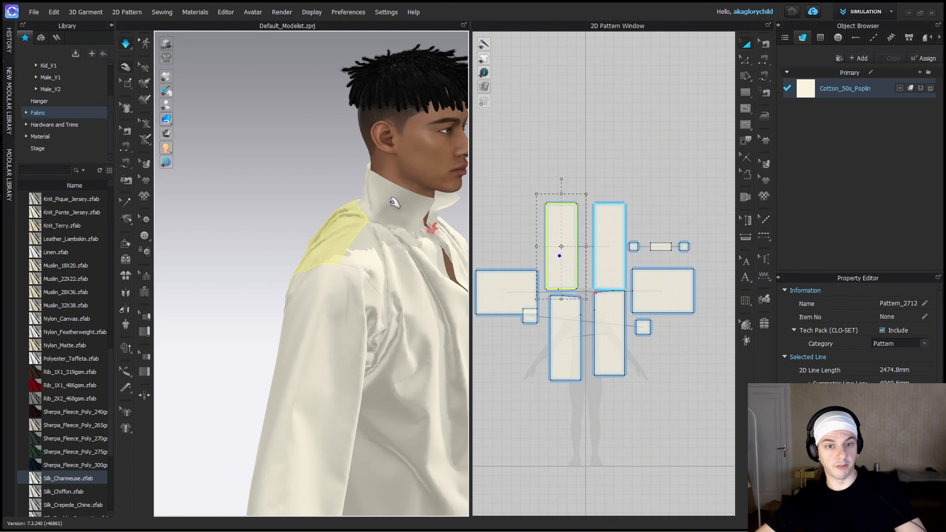
{"action": "right_click_drag", "start_coordinate": [407, 248], "coordinate": [319, 253]}
{"action": "left_click", "coordinate": [387, 339]}
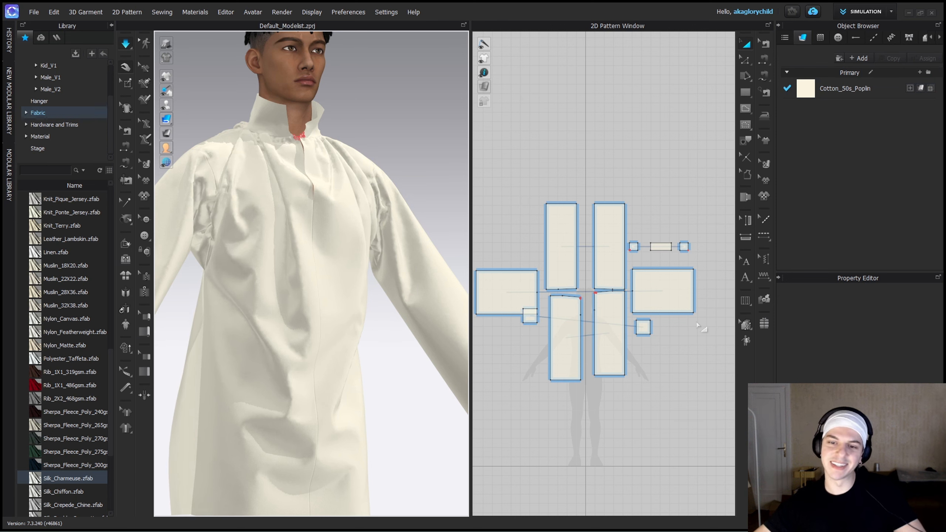
Examine the sleeve panel and the square underarm gusset up close in the pattern layout.
{"action": "scroll", "coordinate": [661, 327], "scroll_direction": "up", "scroll_amount": 14}
{"action": "scroll", "coordinate": [598, 310], "scroll_direction": "down", "scroll_amount": 6}
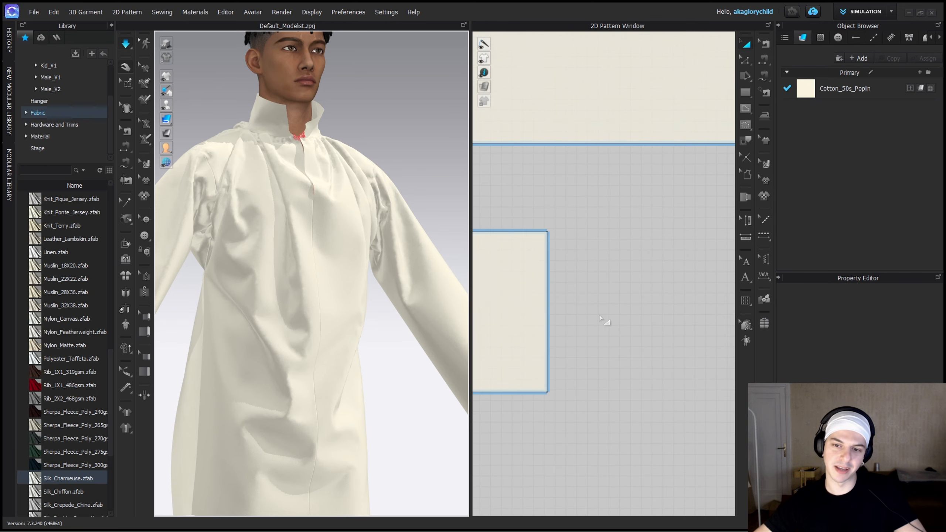
{"action": "middle_click_drag", "start_coordinate": [678, 304], "coordinate": [693, 301]}
{"action": "middle_click_drag", "start_coordinate": [503, 294], "coordinate": [600, 345]}
{"action": "scroll", "coordinate": [659, 301], "scroll_direction": "down", "scroll_amount": 4}
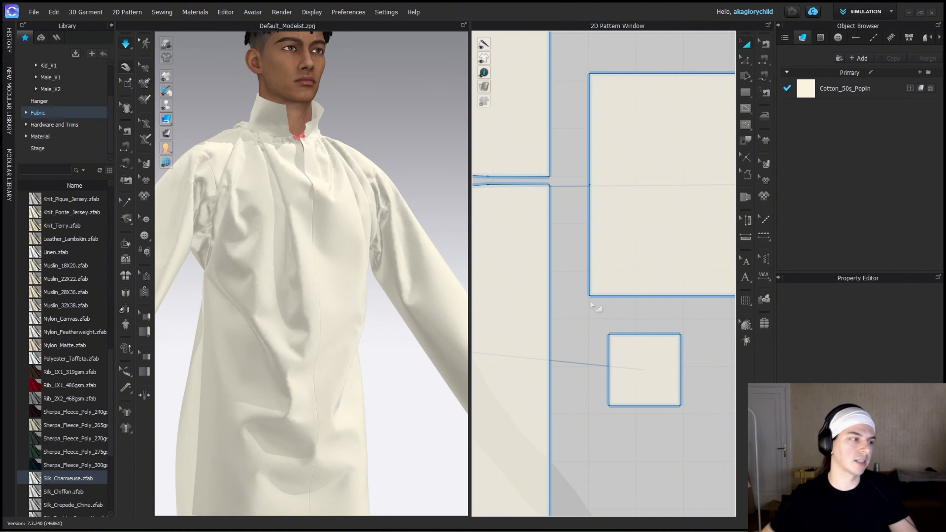
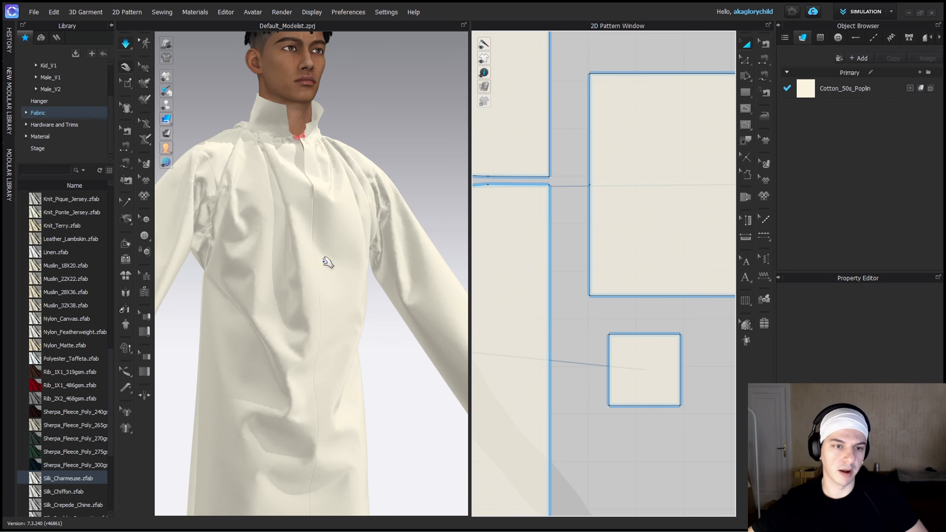
Inspect the simulated shirt's neckline and front drape from the front and a slight angle.
{"action": "right_click_drag", "start_coordinate": [328, 262], "coordinate": [346, 282]}
{"action": "scroll", "coordinate": [389, 311], "scroll_direction": "up", "scroll_amount": 2}
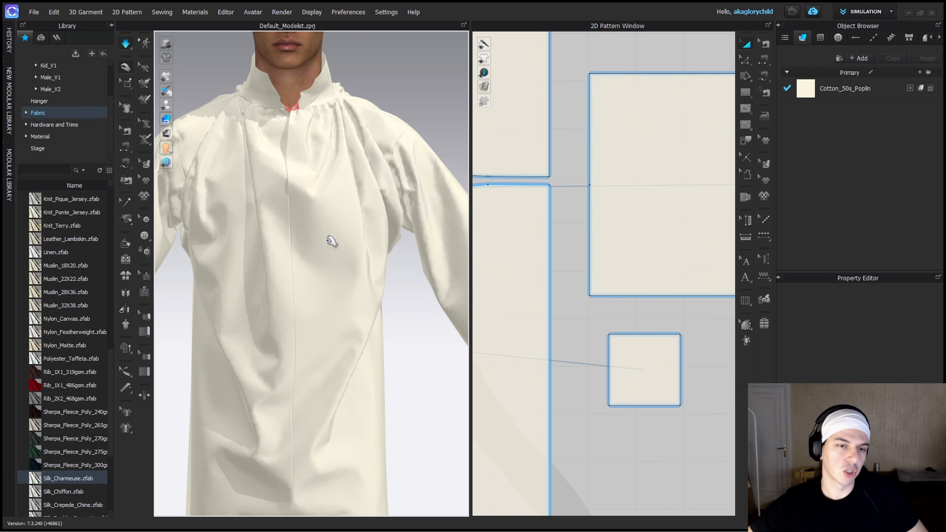
{"action": "middle_click_drag", "start_coordinate": [332, 238], "coordinate": [352, 263]}
{"action": "right_click_drag", "start_coordinate": [325, 214], "coordinate": [342, 205]}
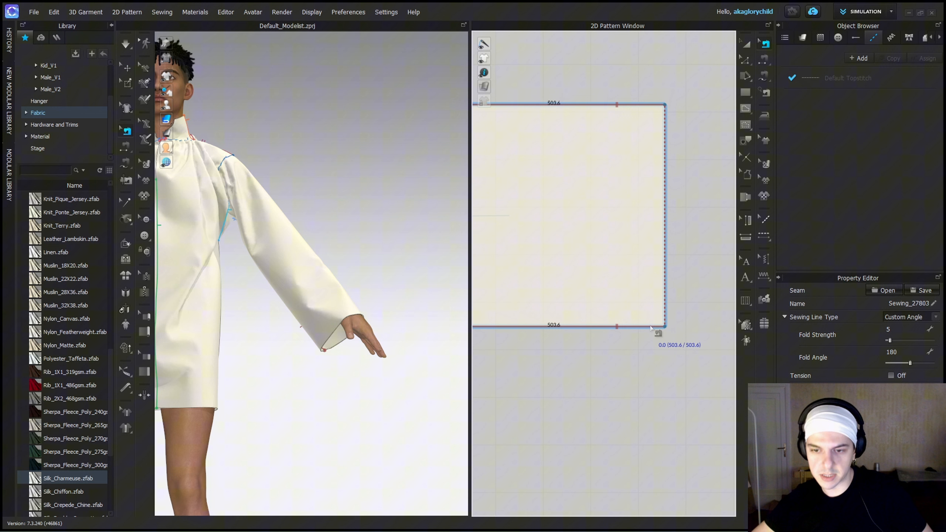
Sew the sleeve's lengthwise edges up to a short wrist opening, simulate, and pull the sleeve up the forearm.
{"action": "left_click", "coordinate": [632, 327]}
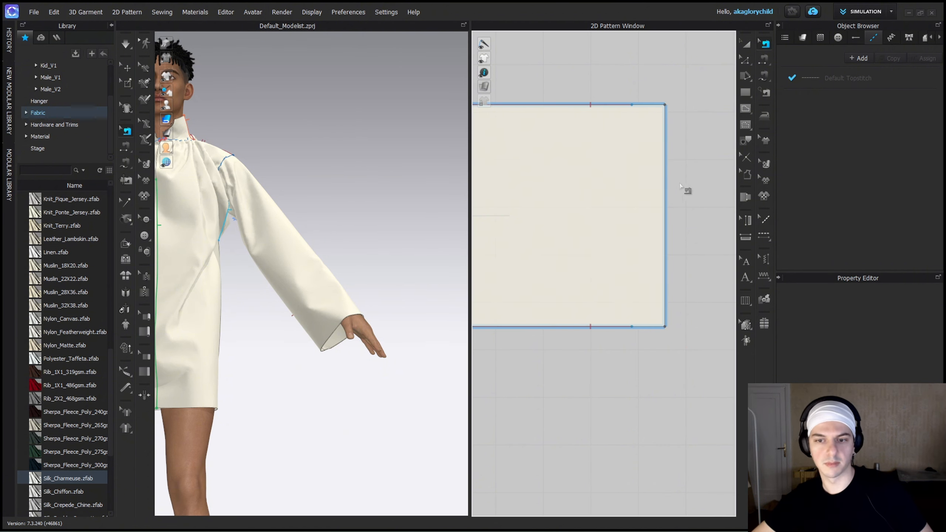
{"action": "key", "text": "space"}
{"action": "left_click_drag", "start_coordinate": [328, 294], "coordinate": [286, 234]}
{"action": "key", "text": "space"}
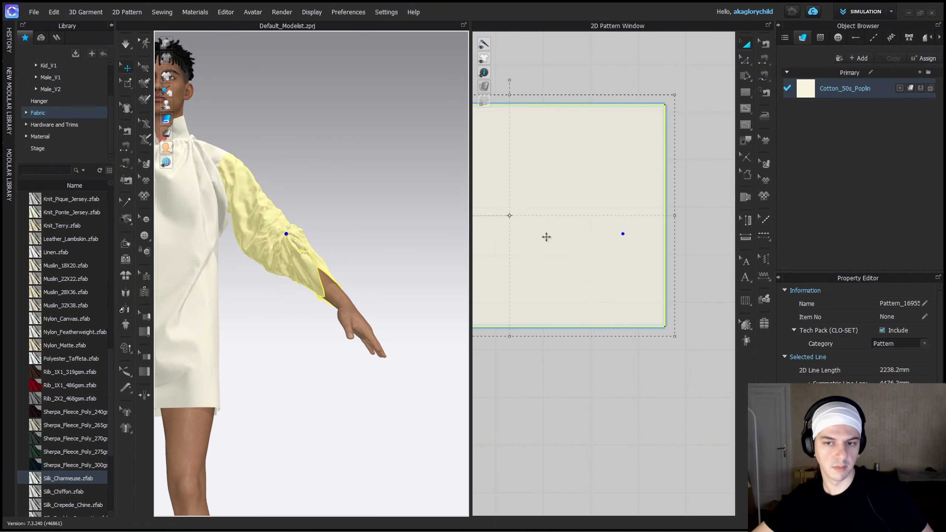
Create a 20 x 20 mm rectangle beside the sleeve hem and stretch it into a short horizontal strip.
{"action": "middle_click_drag", "start_coordinate": [700, 167], "coordinate": [620, 183]}
{"action": "key", "text": "s"}
{"action": "left_click", "coordinate": [620, 181]}
{"action": "type", "text": "20"}
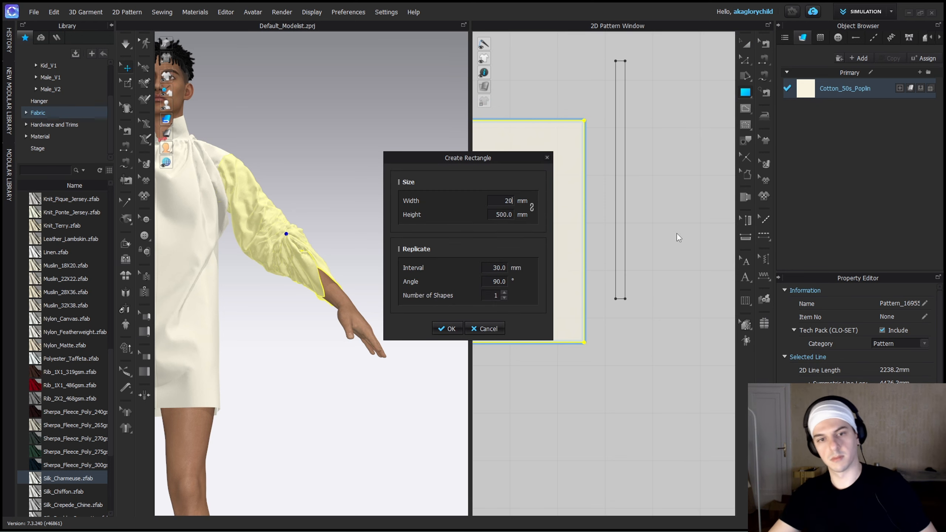
{"action": "left_click_drag", "start_coordinate": [496, 216], "coordinate": [520, 196]}
{"action": "type", "text": "20"}
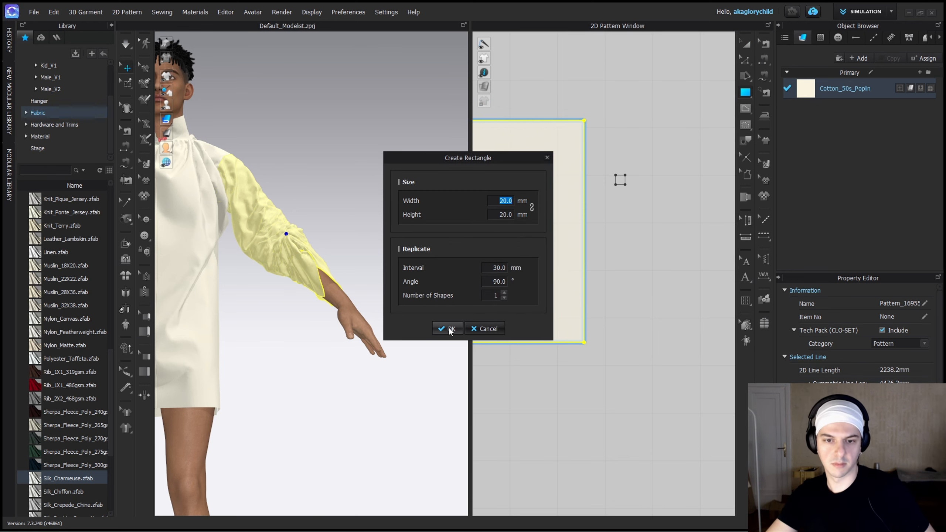
{"action": "left_click", "coordinate": [448, 329]}
{"action": "key", "text": "a"}
{"action": "left_click", "coordinate": [642, 180]}
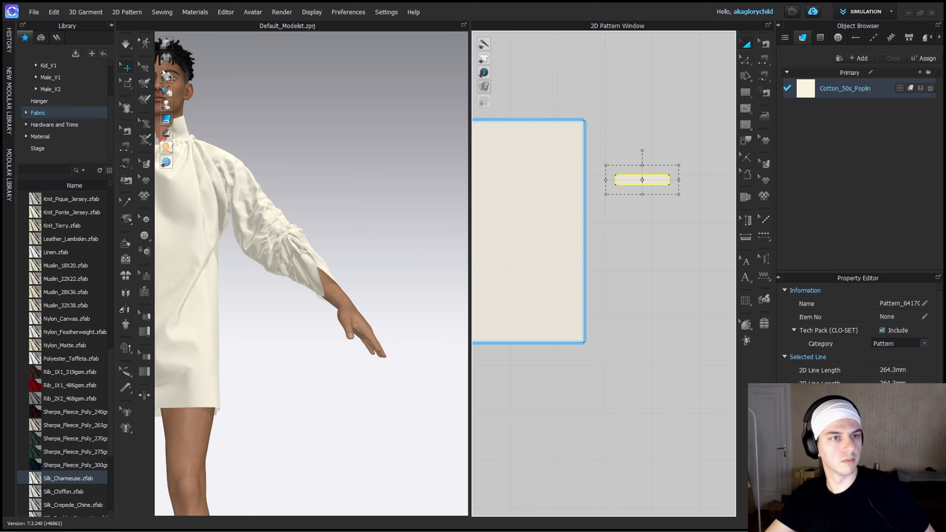
Arrange the cuff strip around the avatar's wrist using its arrangement point.
{"action": "mouse_move", "coordinate": [167, 104]}
{"action": "left_click", "coordinate": [195, 104]}
{"action": "right_click_drag", "start_coordinate": [354, 275], "coordinate": [294, 276]}
{"action": "left_click", "coordinate": [281, 317]}
{"action": "scroll", "coordinate": [432, 270], "scroll_direction": "up", "scroll_amount": 3}
{"action": "right_click_drag", "start_coordinate": [433, 270], "coordinate": [269, 264]}
{"action": "key", "text": "2"}
{"action": "right_click_drag", "start_coordinate": [414, 230], "coordinate": [352, 274]}
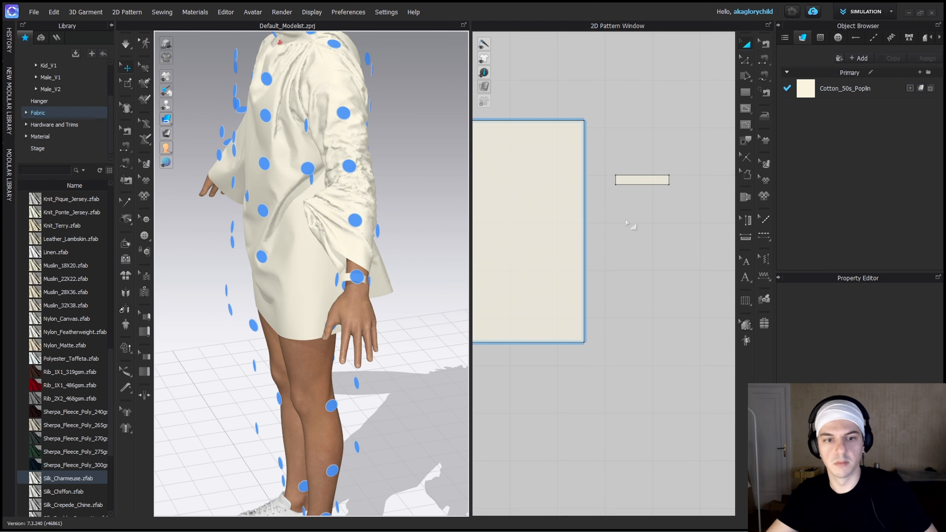
Lengthen the cuff strip, sew its two 20 mm ends together, and simulate it around the wrist.
{"action": "key", "text": "z"}
{"action": "left_click_drag", "start_coordinate": [668, 180], "coordinate": [697, 181]}
{"action": "key", "text": "n"}
{"action": "left_click", "coordinate": [616, 183]}
{"action": "left_click", "coordinate": [698, 183]}
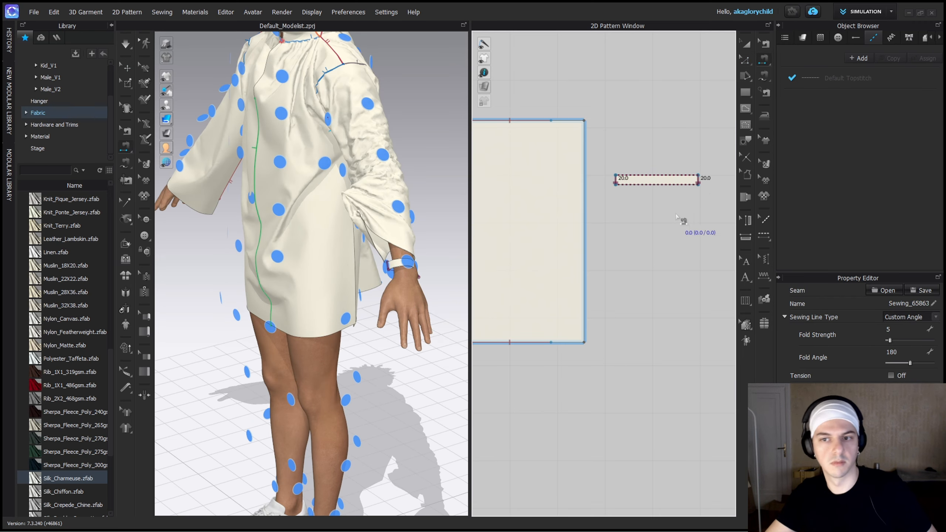
{"action": "key", "text": "q"}
{"action": "key", "text": "space"}
{"action": "right_click_drag", "start_coordinate": [401, 324], "coordinate": [320, 332]}
{"action": "key", "text": "space"}
Extend the closed cuff strip further and run the simulation to fit it on the wrist.
{"action": "key", "text": "z"}
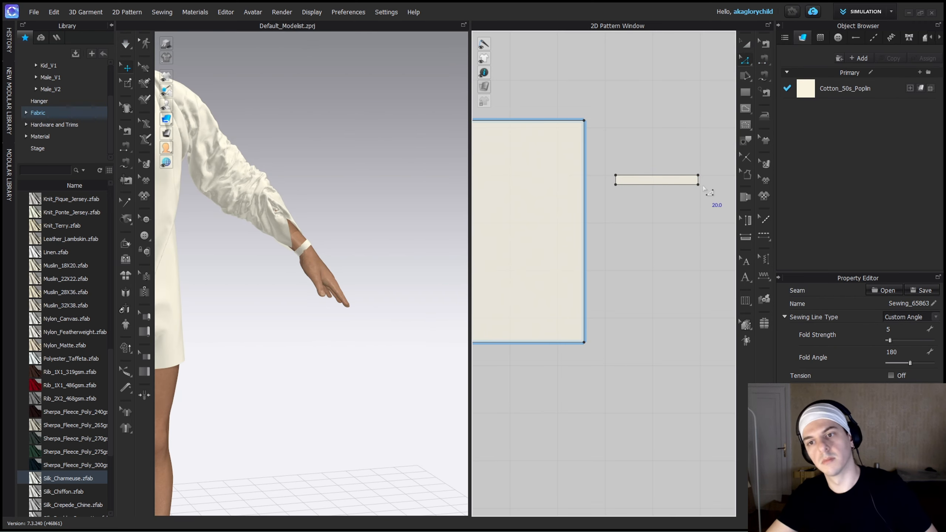
{"action": "left_click_drag", "start_coordinate": [698, 180], "coordinate": [712, 181]}
{"action": "key", "text": "space"}
{"action": "scroll", "coordinate": [311, 263], "scroll_direction": "up", "scroll_amount": 4}
{"action": "right_click_drag", "start_coordinate": [300, 249], "coordinate": [255, 278]}
{"action": "key", "text": "space"}
Rotate the cuff strip upright so that it lies parallel to the sleeve hem.
{"action": "left_click", "coordinate": [318, 252]}
{"action": "key", "text": "a"}
{"action": "left_click_drag", "start_coordinate": [659, 180], "coordinate": [664, 254]}
{"action": "left_click", "coordinate": [455, 209]}
{"action": "left_click", "coordinate": [665, 208]}
{"action": "left_click", "coordinate": [635, 205]}
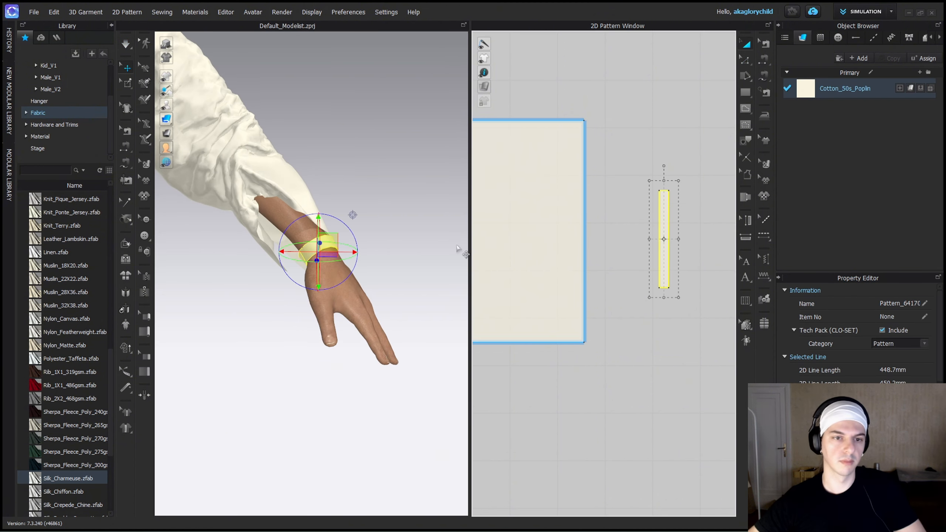
Free-sew the full sleeve hem to the strip's facing long edge and simulate the gathers.
{"action": "key", "text": "m"}
{"action": "left_click", "coordinate": [584, 121]}
{"action": "left_click", "coordinate": [583, 341]}
{"action": "left_click", "coordinate": [659, 190]}
{"action": "left_click", "coordinate": [659, 287]}
{"action": "key", "text": "space"}
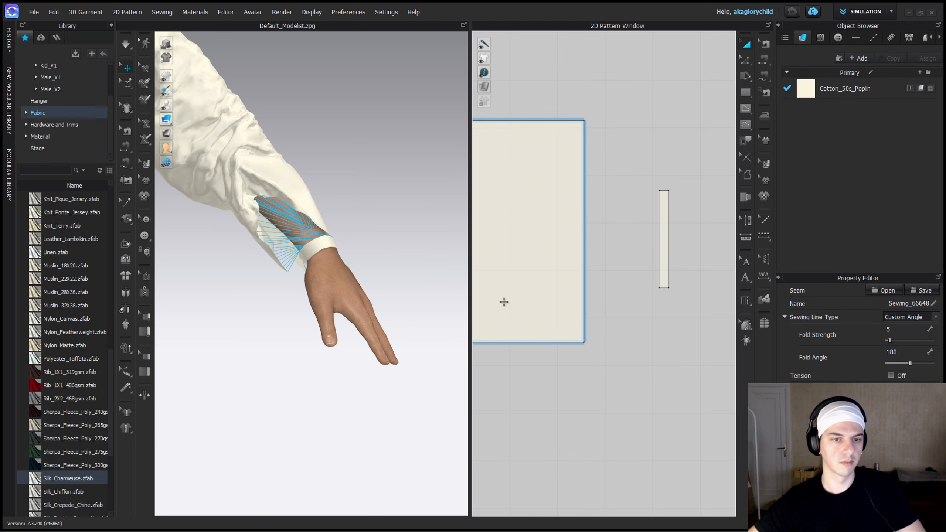
Check the gathered wrist and shorten the sleeve by moving its hem edge inward.
{"action": "right_click_drag", "start_coordinate": [414, 240], "coordinate": [368, 230]}
{"action": "scroll", "coordinate": [368, 230], "scroll_direction": "up", "scroll_amount": 2}
{"action": "middle_click_drag", "start_coordinate": [307, 156], "coordinate": [296, 281]}
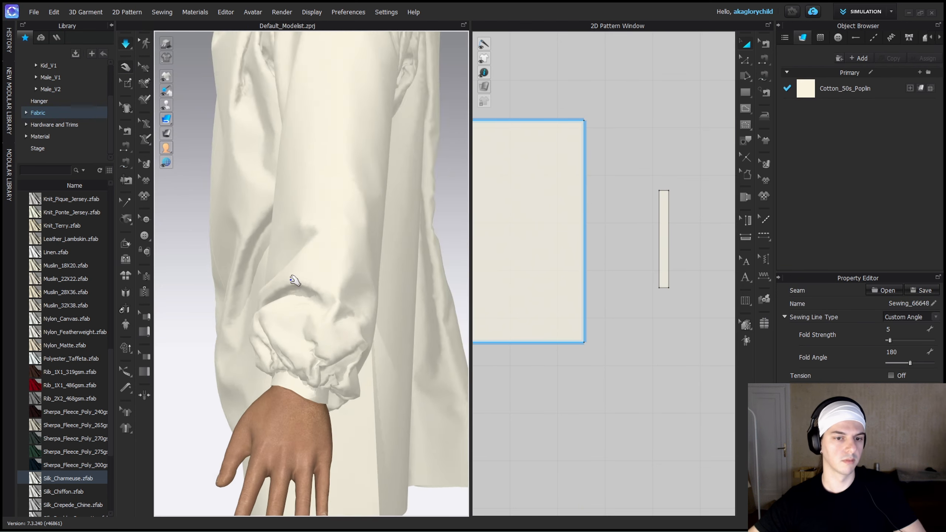
{"action": "right_click_drag", "start_coordinate": [357, 285], "coordinate": [543, 247]}
{"action": "key", "text": "z"}
{"action": "left_click_drag", "start_coordinate": [584, 242], "coordinate": [548, 244]}
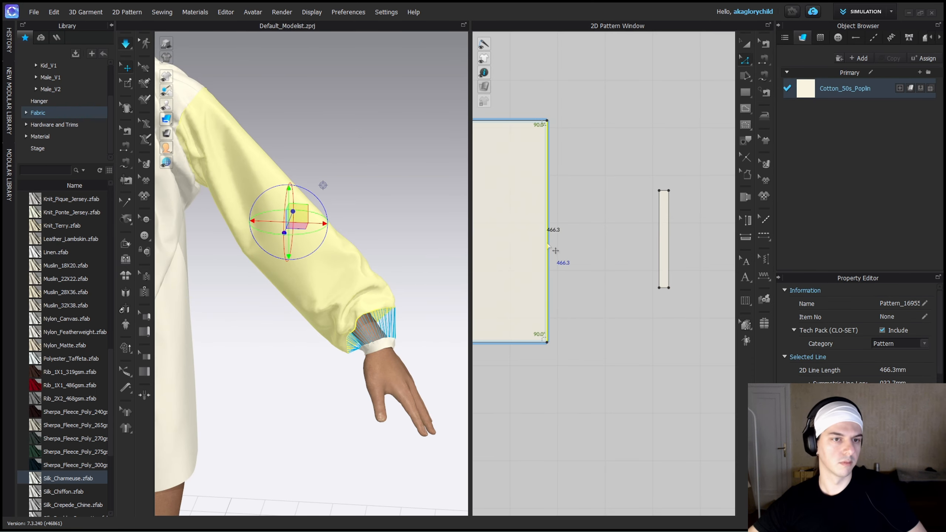
Draw a wider upright rectangle about 340 mm long beside the narrow cuff band, and lengthen the band slightly.
{"action": "scroll", "coordinate": [674, 258], "scroll_direction": "down", "scroll_amount": 3}
{"action": "middle_click_drag", "start_coordinate": [675, 257], "coordinate": [635, 264]}
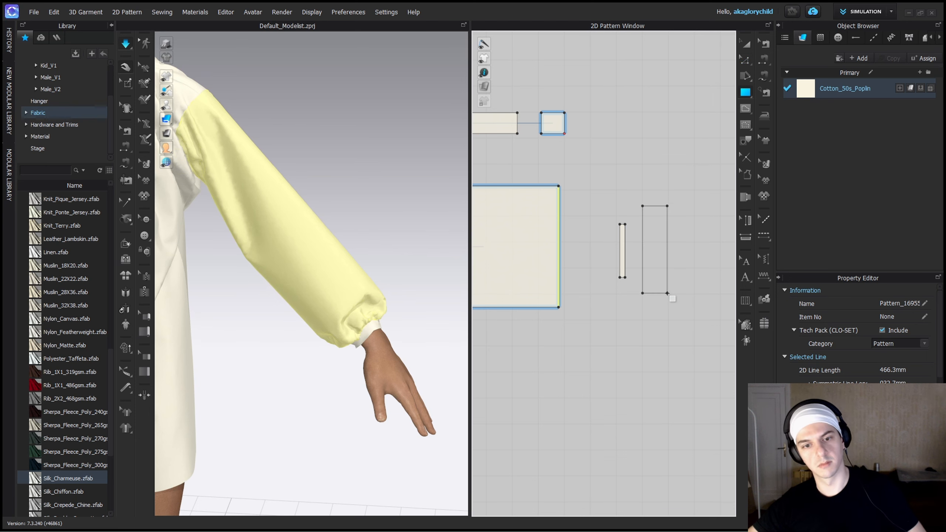
{"action": "left_click_drag", "start_coordinate": [667, 293], "coordinate": [666, 293]}
{"action": "scroll", "coordinate": [626, 232], "scroll_direction": "up", "scroll_amount": 3}
{"action": "key", "text": "z"}
{"action": "left_click_drag", "start_coordinate": [618, 215], "coordinate": [620, 201]}
Examine the shortened sleeve and its gathered wrist in relation to the whole shirt.
{"action": "right_click_drag", "start_coordinate": [396, 317], "coordinate": [348, 324]}
{"action": "left_click", "coordinate": [348, 317]}
{"action": "key", "text": "2"}
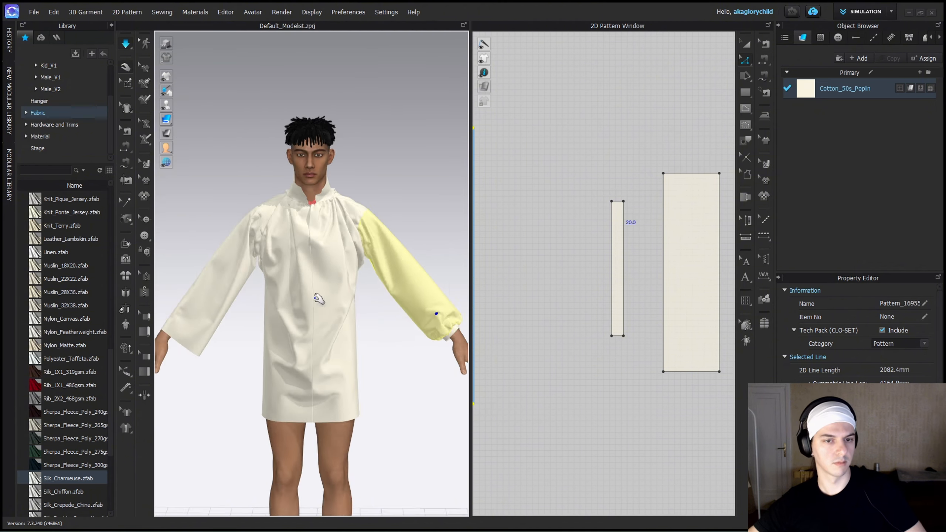
{"action": "right_click_drag", "start_coordinate": [315, 298], "coordinate": [348, 306]}
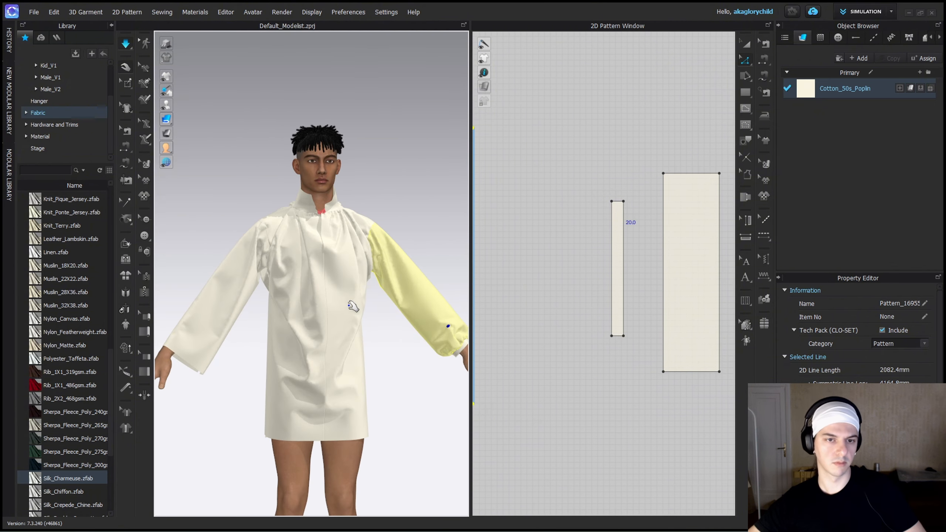
{"action": "key", "text": "2"}
{"action": "left_click", "coordinate": [369, 232]}
{"action": "scroll", "coordinate": [369, 233], "scroll_direction": "up", "scroll_amount": 3}
{"action": "middle_click_drag", "start_coordinate": [365, 235], "coordinate": [292, 304]}
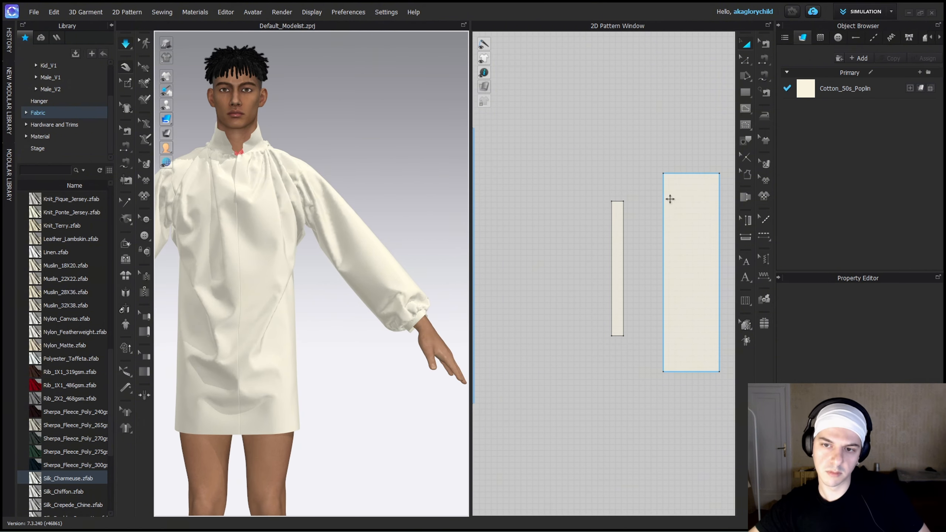
Free-sew the wide rectangle's near long edge to the narrow band's outer long edge.
{"action": "key", "text": "m"}
{"action": "left_click", "coordinate": [664, 174]}
{"action": "left_click", "coordinate": [664, 371]}
{"action": "left_click", "coordinate": [624, 202]}
{"action": "left_click", "coordinate": [624, 336]}
Try placing the wide cuff piece on the wrist arrangement point.
{"action": "key", "text": "q"}
{"action": "middle_click_drag", "start_coordinate": [406, 328], "coordinate": [285, 320]}
{"action": "right_click_drag", "start_coordinate": [285, 320], "coordinate": [291, 282]}
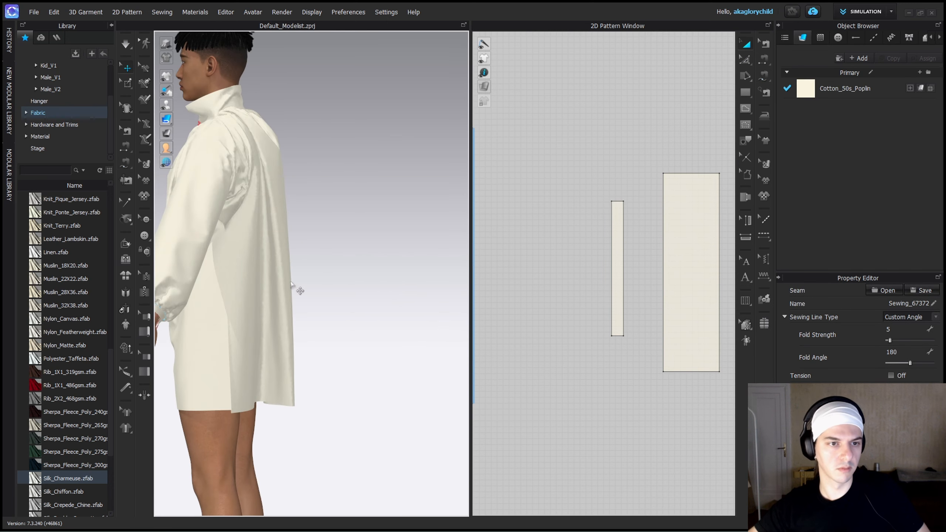
{"action": "left_click", "coordinate": [195, 105]}
{"action": "middle_click_drag", "start_coordinate": [242, 238], "coordinate": [386, 239]}
{"action": "left_click", "coordinate": [693, 292]}
{"action": "left_click", "coordinate": [349, 309]}
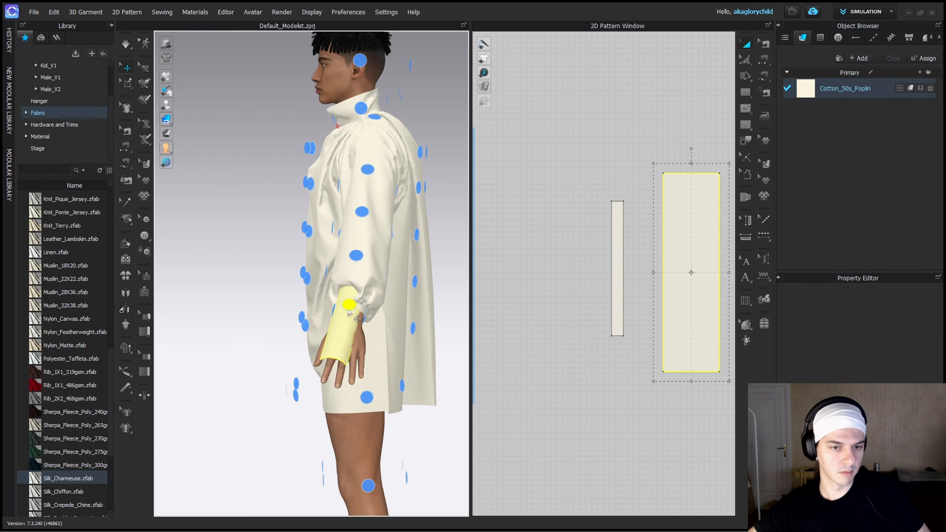
Try moving the wide cuff piece away from the wrist and simulating it, and undo the simulation.
{"action": "left_click_drag", "start_coordinate": [376, 282], "coordinate": [385, 345]}
{"action": "right_click_drag", "start_coordinate": [386, 345], "coordinate": [421, 354]}
{"action": "middle_click_drag", "start_coordinate": [331, 299], "coordinate": [309, 296]}
{"action": "left_click_drag", "start_coordinate": [307, 296], "coordinate": [341, 320]}
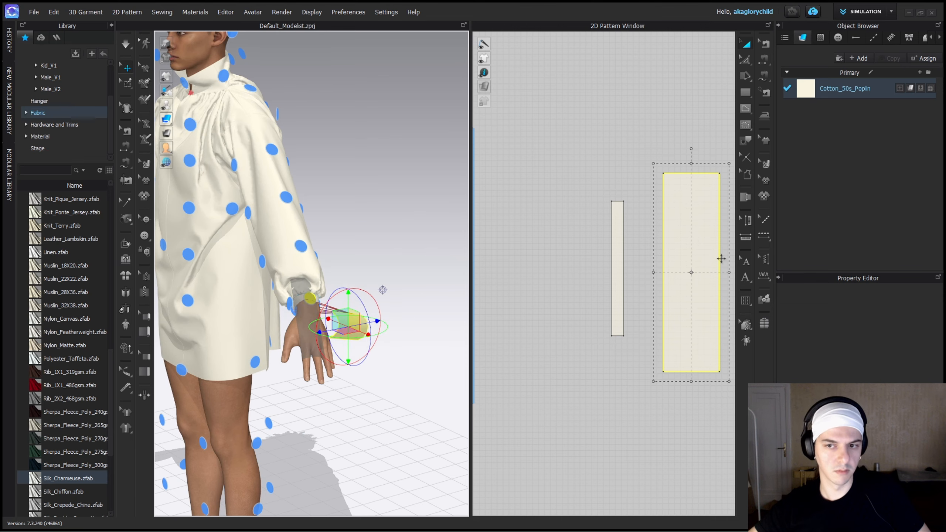
{"action": "scroll", "coordinate": [520, 270], "scroll_direction": "down", "scroll_amount": 4}
{"action": "key", "text": "space"}
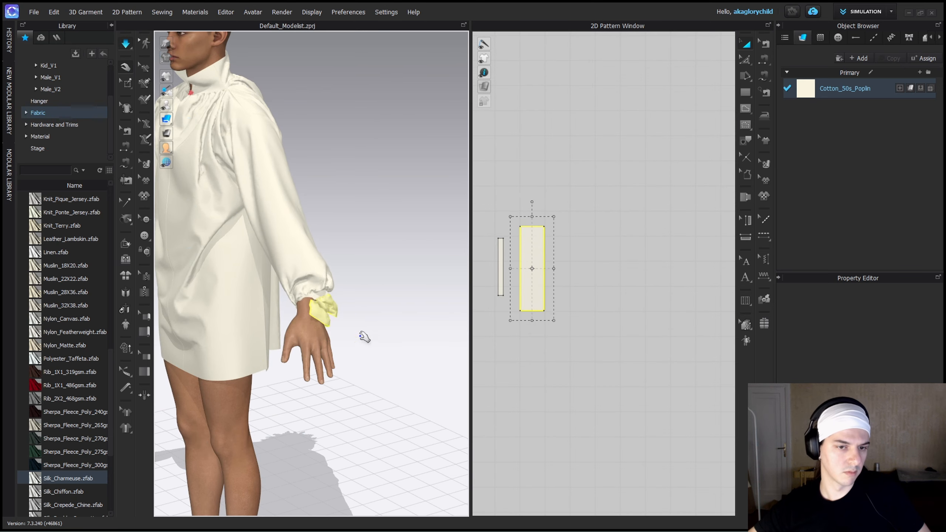
{"action": "key", "text": "ctrl+z"}
Try reshaping the wide cuff piece into a horizontal rectangle and arranging it at the wrist.
{"action": "key", "text": "z"}
{"action": "left_click_drag", "start_coordinate": [535, 227], "coordinate": [606, 297]}
{"action": "key", "text": "b"}
{"action": "key", "text": "a"}
{"action": "left_click", "coordinate": [537, 285]}
{"action": "key", "text": "shift+f"}
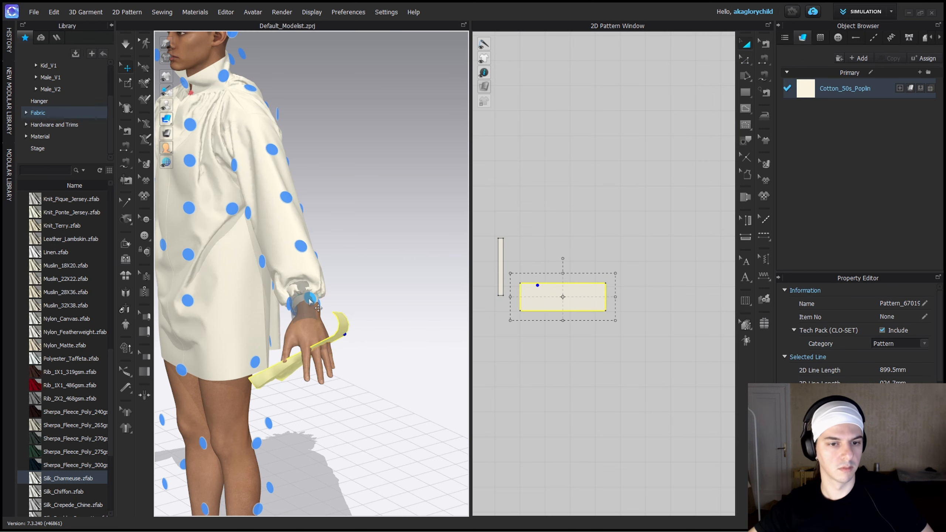
{"action": "left_click", "coordinate": [318, 308]}
{"action": "left_click_drag", "start_coordinate": [517, 297], "coordinate": [516, 296]}
Make the outer cuff piece an upright strip about 340 by 49 mm and arrange it around the wrist.
{"action": "left_click_drag", "start_coordinate": [567, 272], "coordinate": [543, 262]}
{"action": "key", "text": "2"}
{"action": "key", "text": "z"}
{"action": "key", "text": "shift+f"}
{"action": "left_click", "coordinate": [534, 266]}
{"action": "key", "text": "space"}
Segment-sew the narrow band's outer long edge to the outer cuff's near long edge.
{"action": "key", "text": "n"}
{"action": "left_click", "coordinate": [504, 280]}
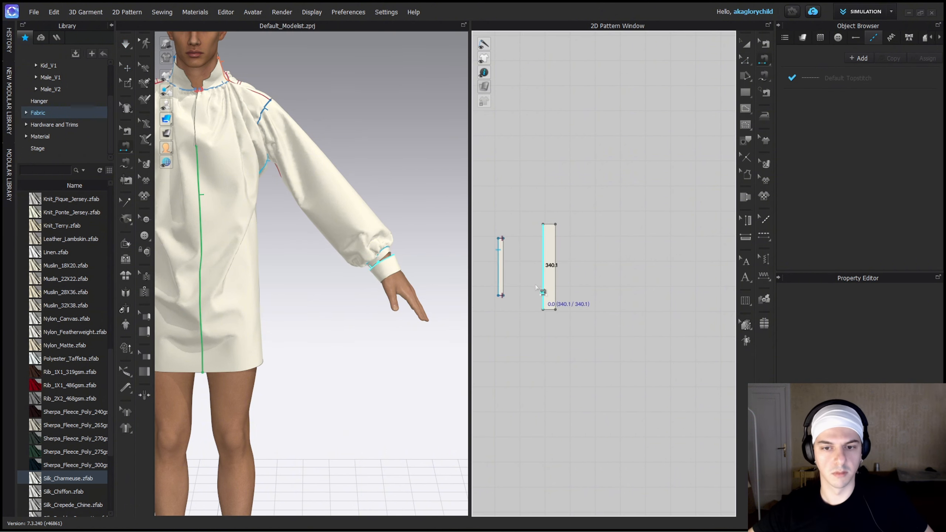
{"action": "left_click", "coordinate": [542, 292]}
{"action": "key", "text": "a"}
{"action": "key", "text": "n"}
{"action": "key", "text": "a"}
{"action": "left_click", "coordinate": [551, 297]}
Simulate the attached outer cuff and check how it sits around the wrist from the back.
{"action": "key", "text": "space"}
{"action": "right_click_drag", "start_coordinate": [431, 231], "coordinate": [299, 264]}
{"action": "left_click", "coordinate": [507, 328]}
{"action": "scroll", "coordinate": [302, 334], "scroll_direction": "up", "scroll_amount": 3}
{"action": "right_click_drag", "start_coordinate": [301, 333], "coordinate": [290, 320]}
{"action": "left_click", "coordinate": [275, 352]}
{"action": "key", "text": "space"}
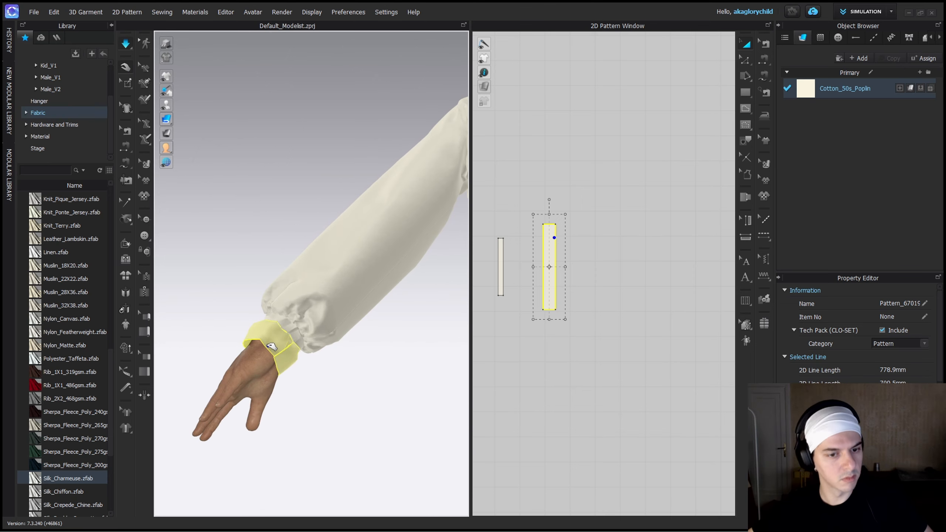
Delete the seam joining the narrow band's two 20 mm ends.
{"action": "key", "text": "b"}
{"action": "left_click", "coordinate": [502, 239]}
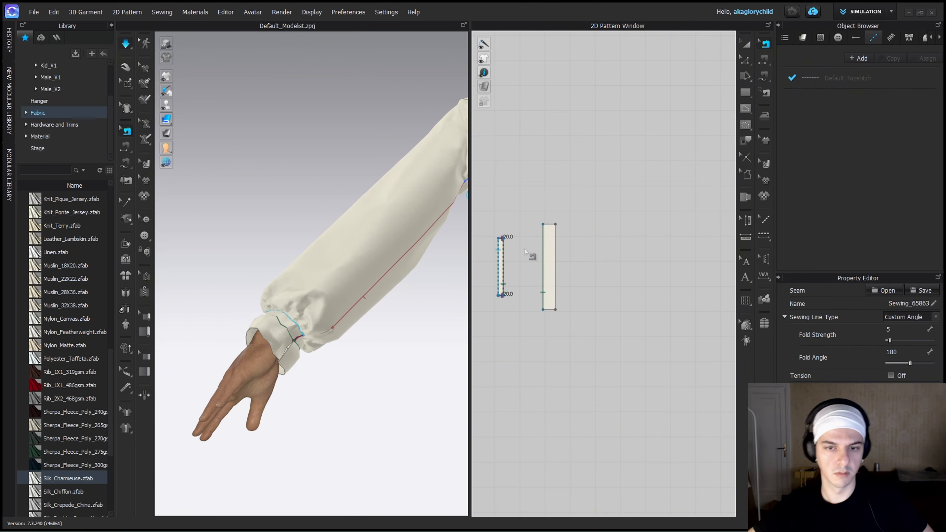
{"action": "key", "text": "Delete"}
{"action": "key", "text": "a"}
{"action": "right_click_drag", "start_coordinate": [375, 378], "coordinate": [508, 354]}
Widen and lengthen the outer cuff piece, select both cuff pieces, and simulate the deeper cuff.
{"action": "key", "text": "z"}
{"action": "left_click_drag", "start_coordinate": [555, 287], "coordinate": [557, 319]}
{"action": "key", "text": "a"}
{"action": "key", "text": "ctrl+a"}
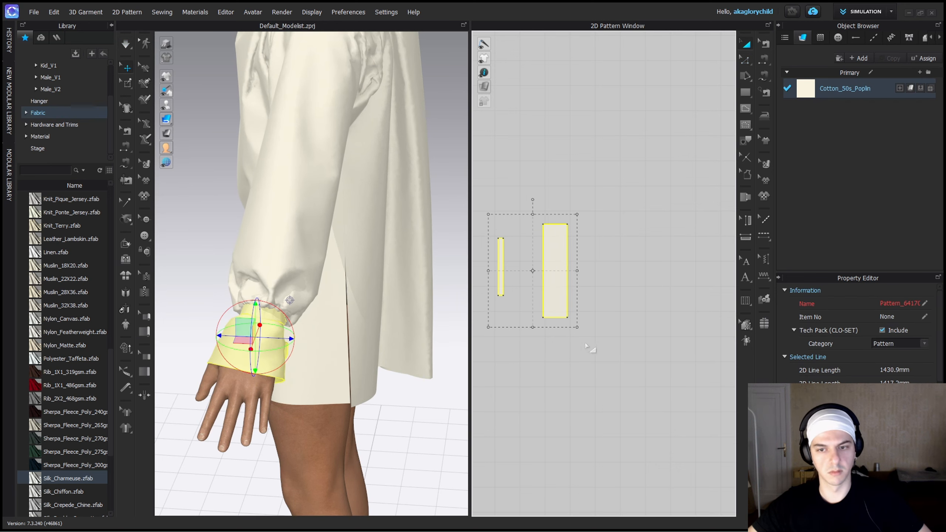
{"action": "left_click", "coordinate": [437, 181]}
{"action": "right_click_drag", "start_coordinate": [437, 182], "coordinate": [264, 321]}
{"action": "key", "text": "2"}
{"action": "scroll", "coordinate": [388, 275], "scroll_direction": "up", "scroll_amount": 3}
{"action": "left_click", "coordinate": [378, 274]}
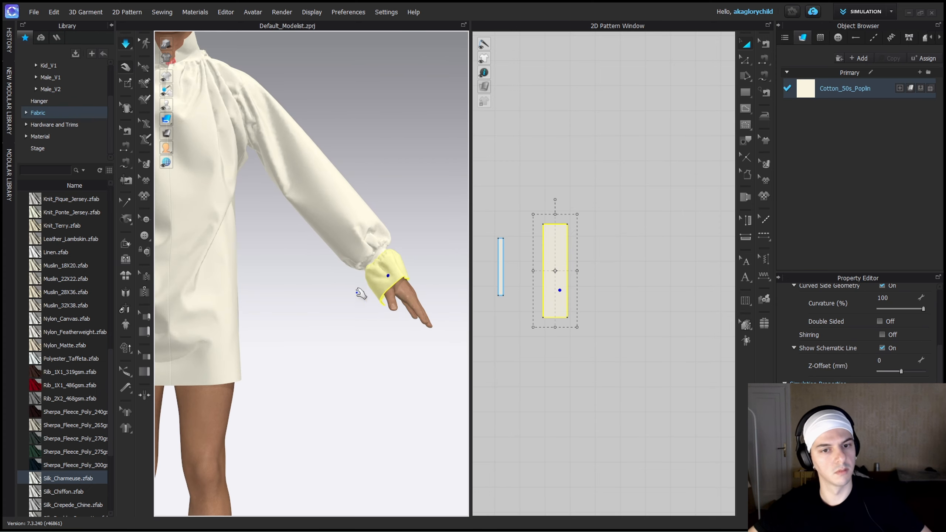
{"action": "scroll", "coordinate": [359, 291], "scroll_direction": "down", "scroll_amount": 3}
{"action": "scroll", "coordinate": [571, 300], "scroll_direction": "up", "scroll_amount": 5}
Lengthen the narrow wrist band by moving its short lower edge outward, and check the cuff on the avatar.
{"action": "middle_click_drag", "start_coordinate": [571, 300], "coordinate": [632, 327]}
{"action": "key", "text": "z"}
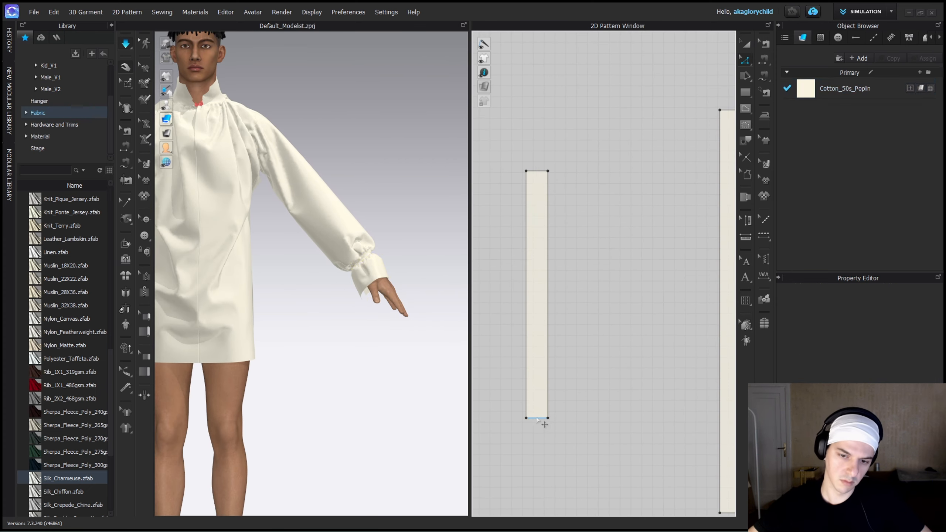
{"action": "left_click_drag", "start_coordinate": [541, 418], "coordinate": [541, 446]}
{"action": "left_click", "coordinate": [406, 267]}
{"action": "scroll", "coordinate": [395, 270], "scroll_direction": "up", "scroll_amount": 2}
{"action": "right_click_drag", "start_coordinate": [394, 270], "coordinate": [237, 265]}
{"action": "middle_click_drag", "start_coordinate": [236, 264], "coordinate": [271, 271]}
{"action": "scroll", "coordinate": [602, 327], "scroll_direction": "down", "scroll_amount": 3}
{"action": "scroll", "coordinate": [602, 327], "scroll_direction": "down", "scroll_amount": 4}
Move the sleeve's hem edge slightly outward, and simulate the adjusted sleeve with its cuff.
{"action": "left_click_drag", "start_coordinate": [578, 277], "coordinate": [650, 364]}
{"action": "left_click_drag", "start_coordinate": [629, 328], "coordinate": [648, 328]}
{"action": "left_click", "coordinate": [584, 332]}
{"action": "scroll", "coordinate": [554, 334], "scroll_direction": "up", "scroll_amount": 3}
{"action": "left_click_drag", "start_coordinate": [543, 332], "coordinate": [554, 334]}
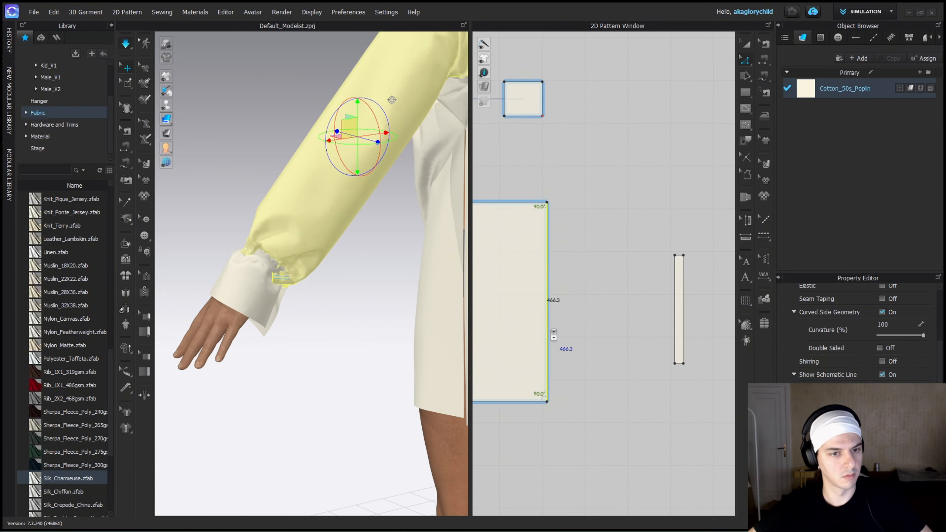
{"action": "key", "text": "space"}
{"action": "left_click", "coordinate": [250, 320]}
{"action": "right_click_drag", "start_coordinate": [238, 319], "coordinate": [259, 348]}
{"action": "scroll", "coordinate": [259, 347], "scroll_direction": "down", "scroll_amount": 5}
{"action": "left_click", "coordinate": [287, 243]}
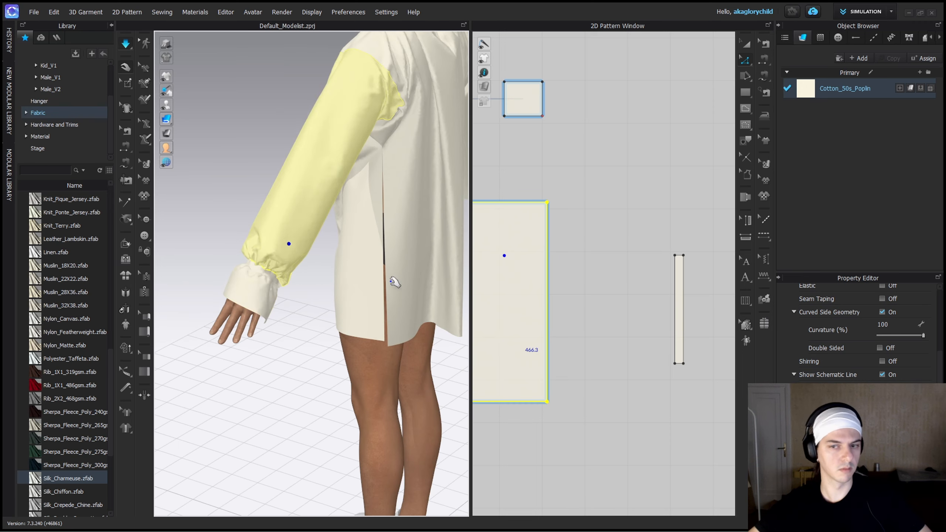
Review the finished sleeve and flared cuff on the whole shirt from the front and side, and stop the simulation.
{"action": "right_click_drag", "start_coordinate": [243, 307], "coordinate": [357, 299]}
{"action": "left_click", "coordinate": [369, 292]}
{"action": "middle_click_drag", "start_coordinate": [373, 290], "coordinate": [352, 309]}
{"action": "key", "text": "space"}
{"action": "scroll", "coordinate": [340, 300], "scroll_direction": "up", "scroll_amount": 1}
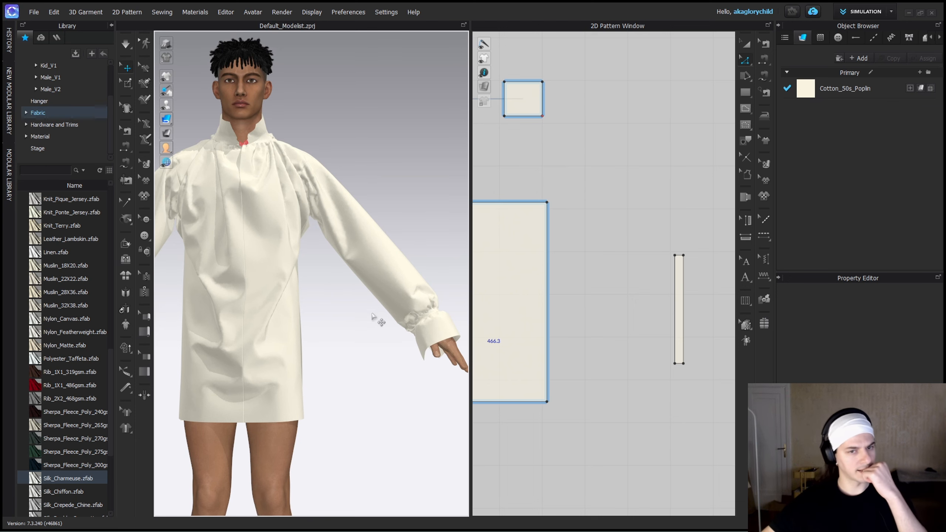
{"action": "right_click_drag", "start_coordinate": [373, 316], "coordinate": [308, 323]}
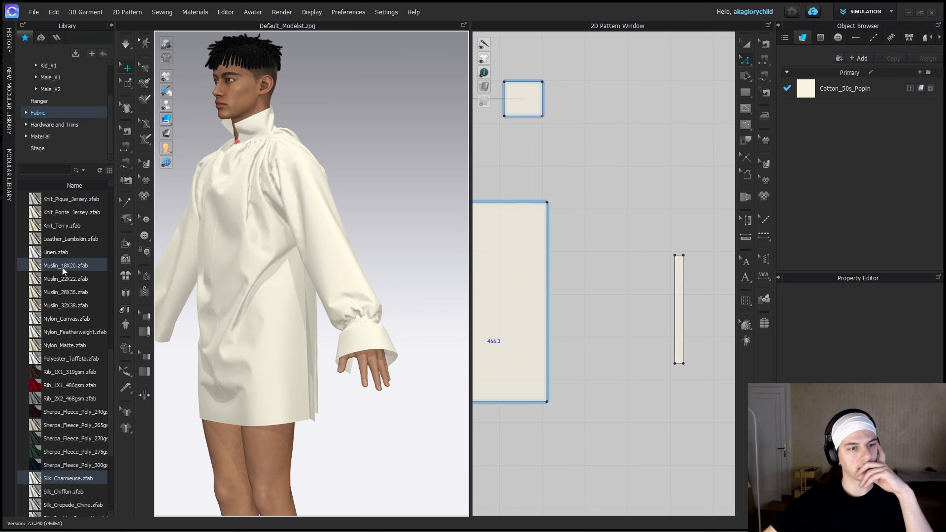
Add Knit_Pique_Jersey from the fabric library, assign it to the shirt pieces, and simulate the garment.
{"action": "scroll", "coordinate": [73, 303], "scroll_direction": "up", "scroll_amount": 2}
{"action": "left_click", "coordinate": [73, 304]}
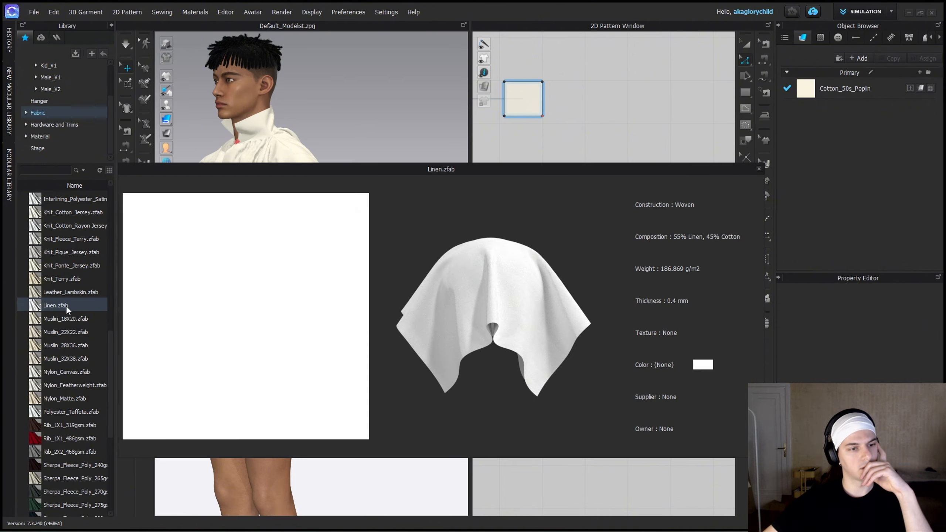
{"action": "scroll", "coordinate": [66, 306], "scroll_direction": "up", "scroll_amount": 7}
{"action": "scroll", "coordinate": [73, 320], "scroll_direction": "down", "scroll_amount": 7}
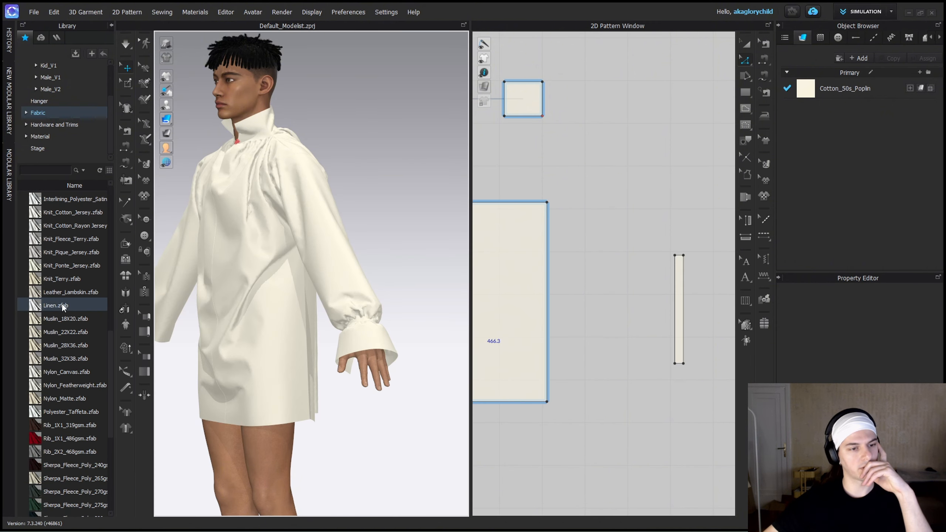
{"action": "left_click", "coordinate": [61, 277]}
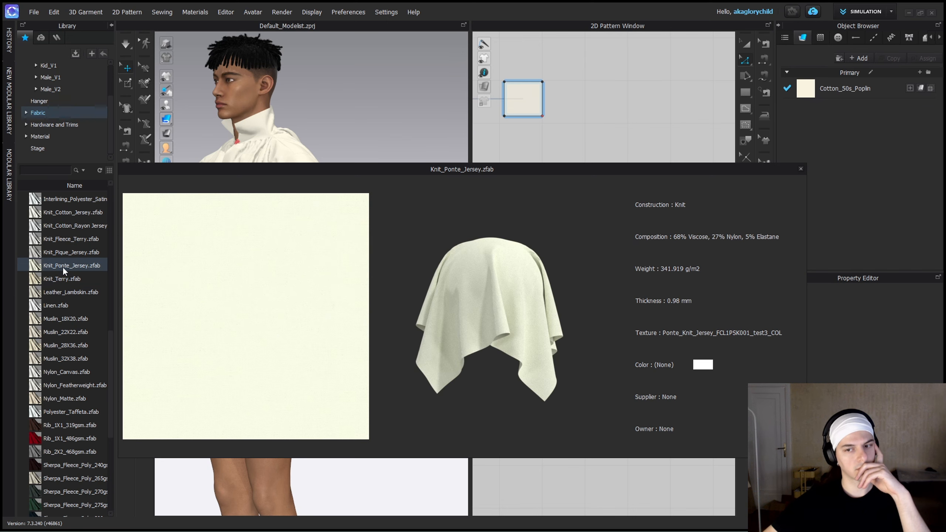
{"action": "double_click", "coordinate": [62, 255]}
{"action": "left_click_drag", "start_coordinate": [507, 152], "coordinate": [700, 316]}
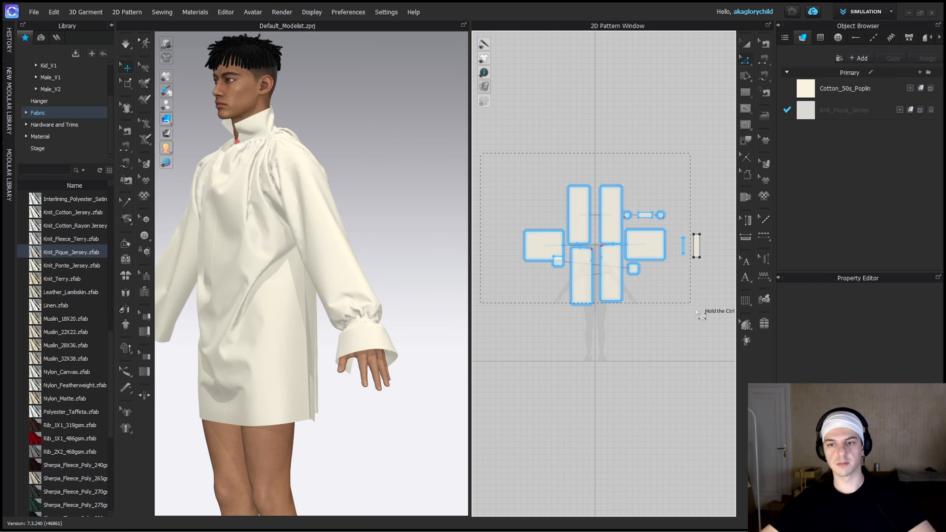
{"action": "left_click", "coordinate": [910, 109]}
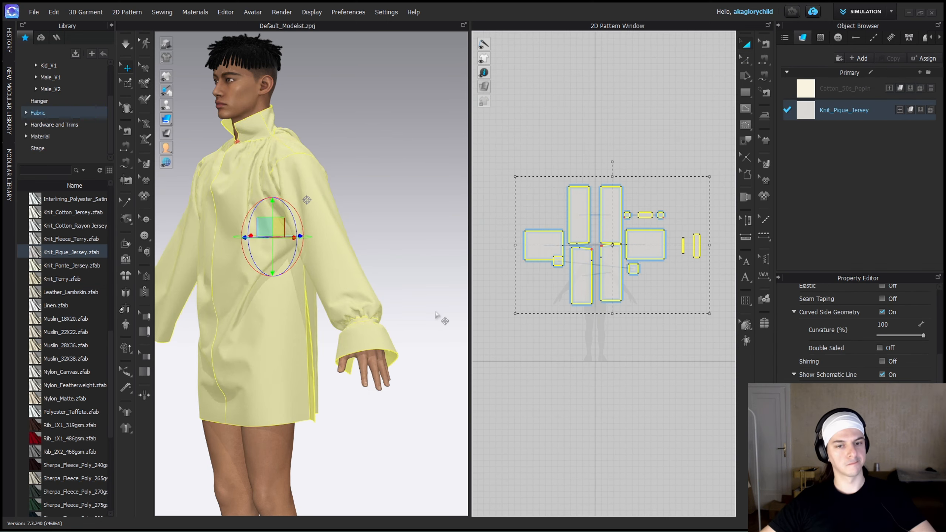
{"action": "key", "text": "space"}
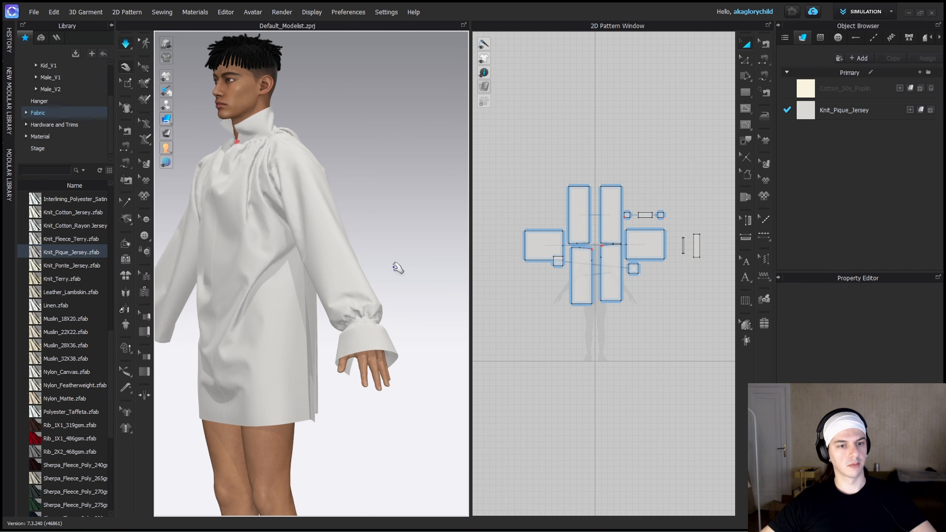
{"action": "left_click", "coordinate": [243, 223]}
Add Knit_Cotton_Rayon Jersey from the fabric library, assign it to all pattern pieces, and test its drape in simulation.
{"action": "scroll", "coordinate": [67, 261], "scroll_direction": "up", "scroll_amount": 2}
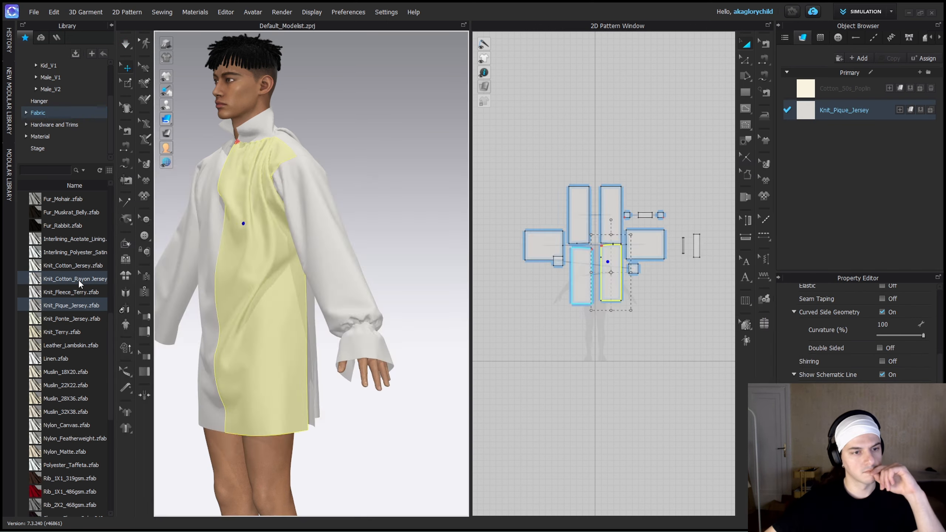
{"action": "double_click", "coordinate": [79, 280]}
{"action": "left_click_drag", "start_coordinate": [507, 156], "coordinate": [715, 324]}
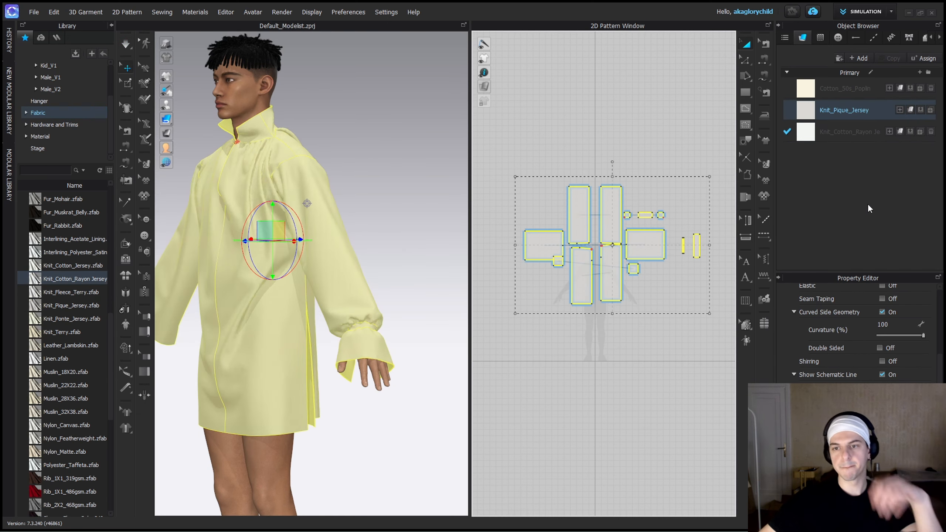
{"action": "left_click", "coordinate": [910, 131]}
{"action": "left_click", "coordinate": [422, 226]}
{"action": "key", "text": "space"}
{"action": "left_click", "coordinate": [240, 264]}
{"action": "scroll", "coordinate": [231, 261], "scroll_direction": "up", "scroll_amount": 3}
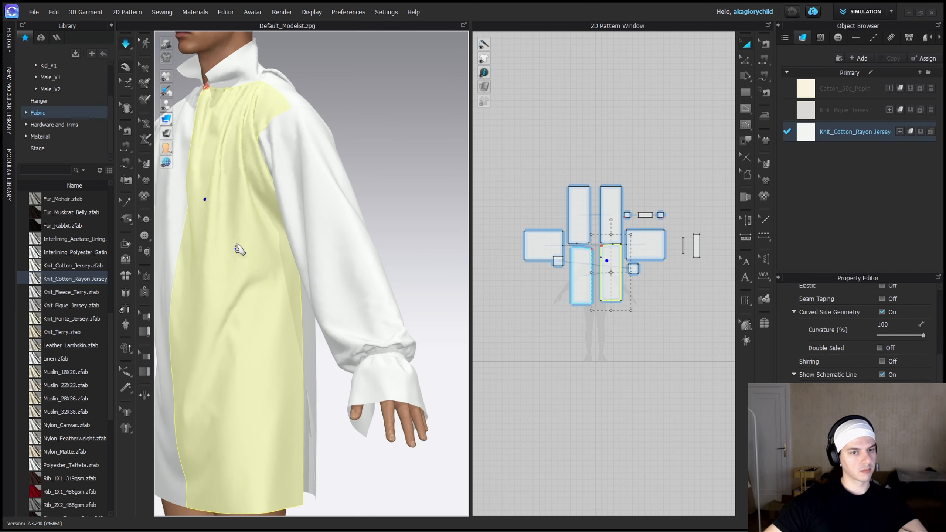
{"action": "left_click", "coordinate": [365, 282]}
Add the Cotton_40s_Stretch_Poplin fabric, assign it to all pattern pieces, and simulate while tugging the sleeve.
{"action": "scroll", "coordinate": [71, 320], "scroll_direction": "up", "scroll_amount": 10}
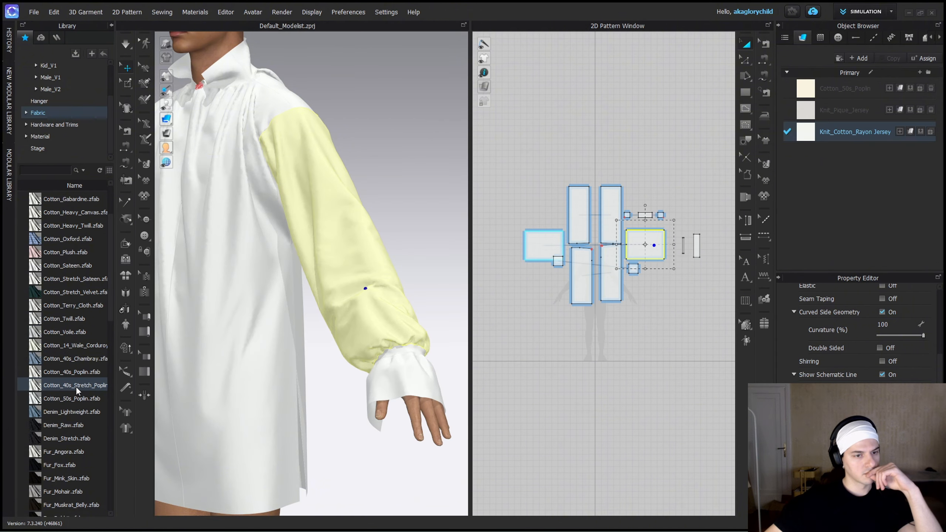
{"action": "left_click_drag", "start_coordinate": [76, 387], "coordinate": [789, 185]}
{"action": "key", "text": "ctrl+a"}
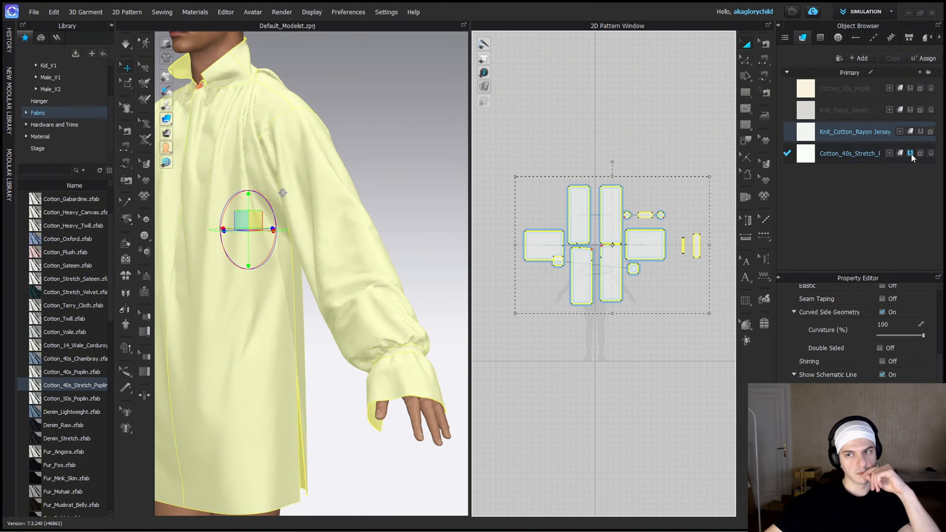
{"action": "left_click", "coordinate": [911, 153]}
{"action": "key", "text": "space"}
{"action": "left_click", "coordinate": [421, 238]}
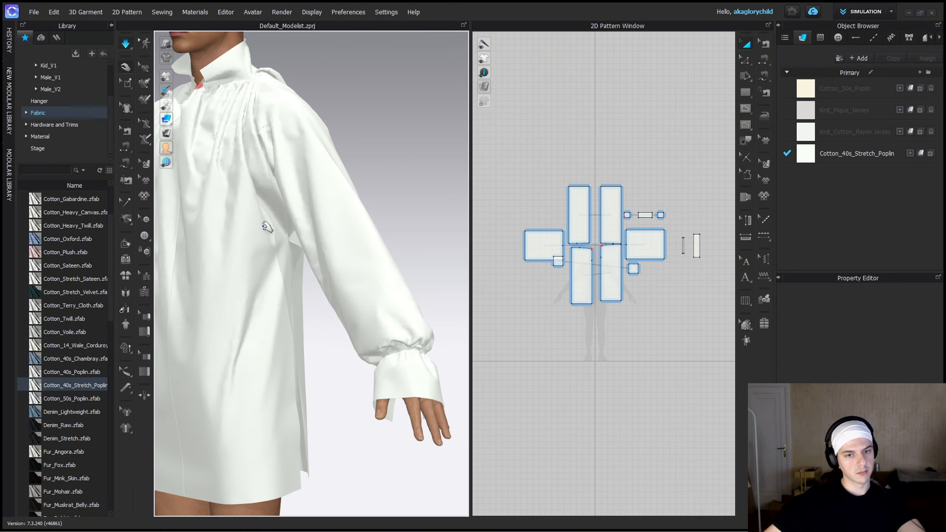
{"action": "left_click", "coordinate": [386, 313]}
{"action": "right_click_drag", "start_coordinate": [386, 313], "coordinate": [379, 321]}
Free-sew the front panel's side edge below the underarm gusset to the matching stretch of the back panel's side edge.
{"action": "scroll", "coordinate": [380, 321], "scroll_direction": "up", "scroll_amount": 5}
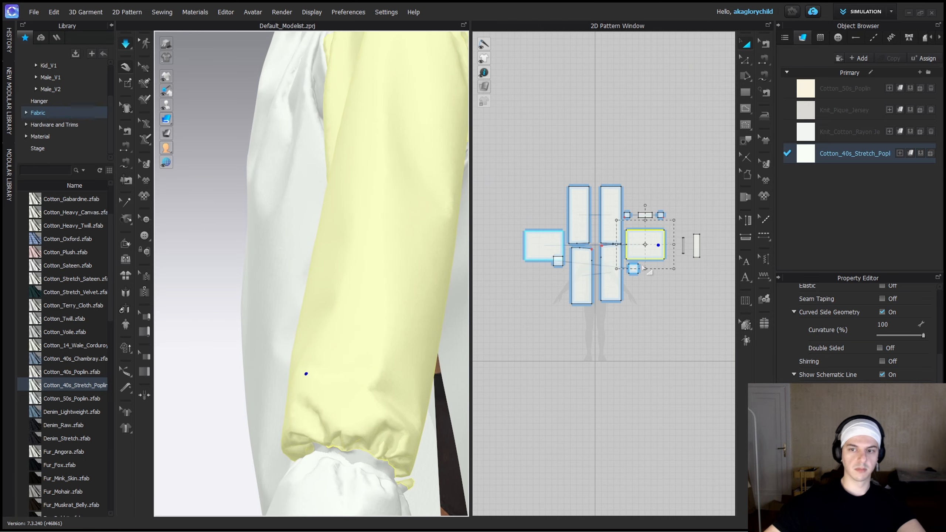
{"action": "scroll", "coordinate": [348, 255], "scroll_direction": "down", "scroll_amount": 4}
{"action": "scroll", "coordinate": [327, 260], "scroll_direction": "up", "scroll_amount": 3}
{"action": "right_click_drag", "start_coordinate": [349, 256], "coordinate": [417, 261]}
{"action": "scroll", "coordinate": [635, 278], "scroll_direction": "up", "scroll_amount": 8}
{"action": "key", "text": "m"}
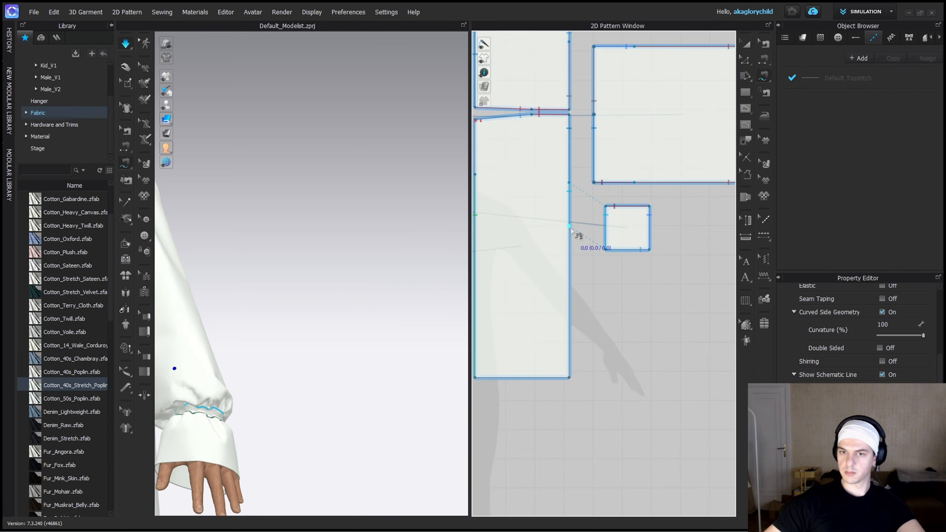
{"action": "left_click", "coordinate": [570, 228]}
{"action": "left_click", "coordinate": [571, 286]}
{"action": "middle_click_drag", "start_coordinate": [606, 284], "coordinate": [625, 480]}
{"action": "left_click", "coordinate": [587, 193]}
{"action": "left_click", "coordinate": [589, 132]}
{"action": "key", "text": "q"}
Examine the sewn side, sleeve and cuff in simulation, pulling on the front panel and sleeve to settle the cloth.
{"action": "right_click_drag", "start_coordinate": [316, 266], "coordinate": [279, 303]}
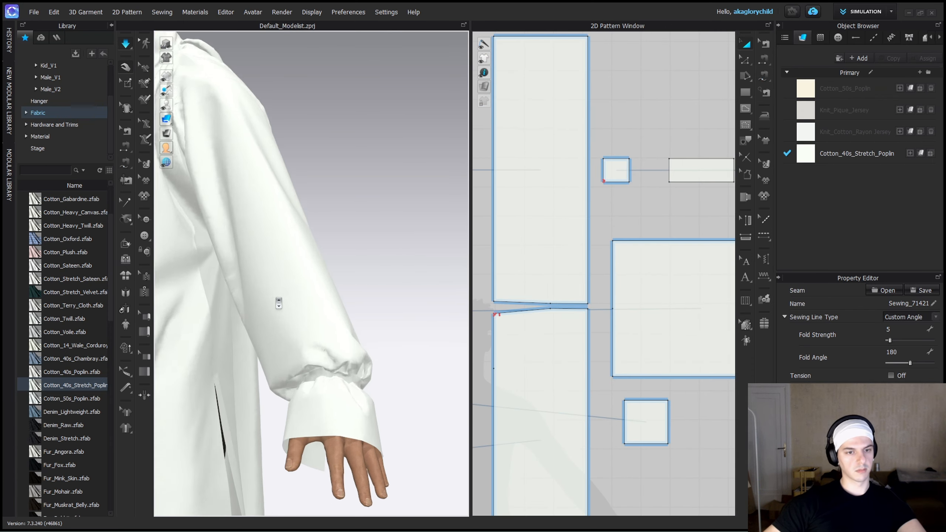
{"action": "scroll", "coordinate": [279, 303], "scroll_direction": "down", "scroll_amount": 5}
{"action": "left_click", "coordinate": [270, 286]}
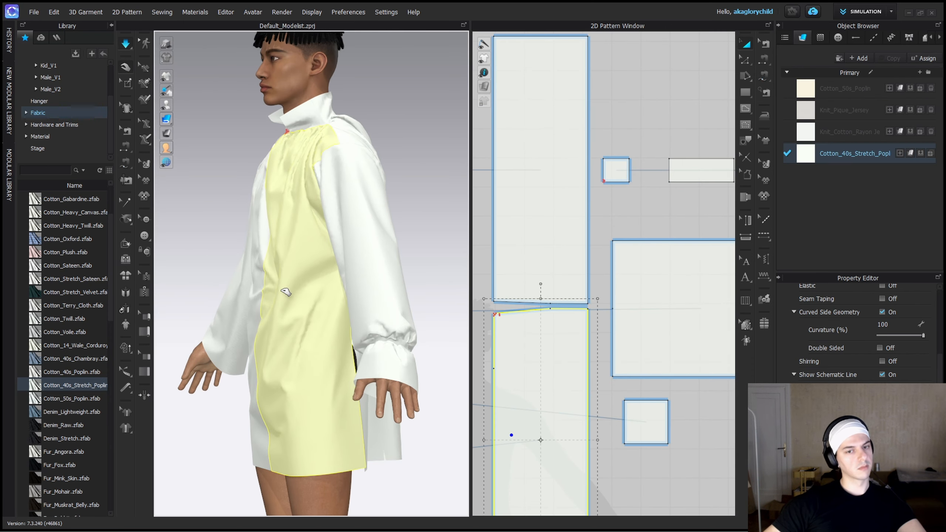
{"action": "scroll", "coordinate": [410, 356], "scroll_direction": "up", "scroll_amount": 5}
{"action": "left_click", "coordinate": [289, 314]}
{"action": "left_click", "coordinate": [276, 176]}
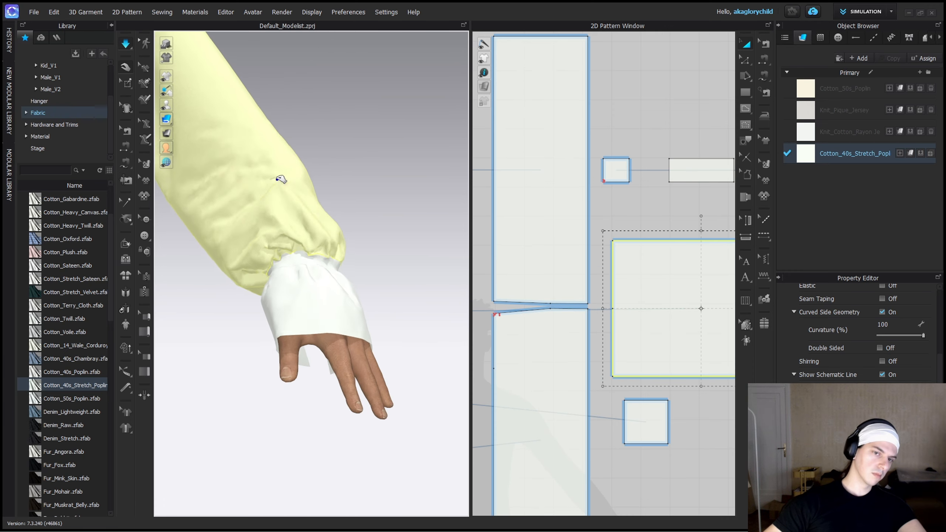
{"action": "right_click_drag", "start_coordinate": [338, 200], "coordinate": [298, 201]}
{"action": "scroll", "coordinate": [704, 280], "scroll_direction": "down", "scroll_amount": 2}
Stop the simulation, add Cotton_Heavy_Twill from the fabric library, assign it to the narrow wrist band, and restart the simulation.
{"action": "middle_click_drag", "start_coordinate": [708, 283], "coordinate": [488, 283]}
{"action": "left_click", "coordinate": [610, 302]}
{"action": "key", "text": "space"}
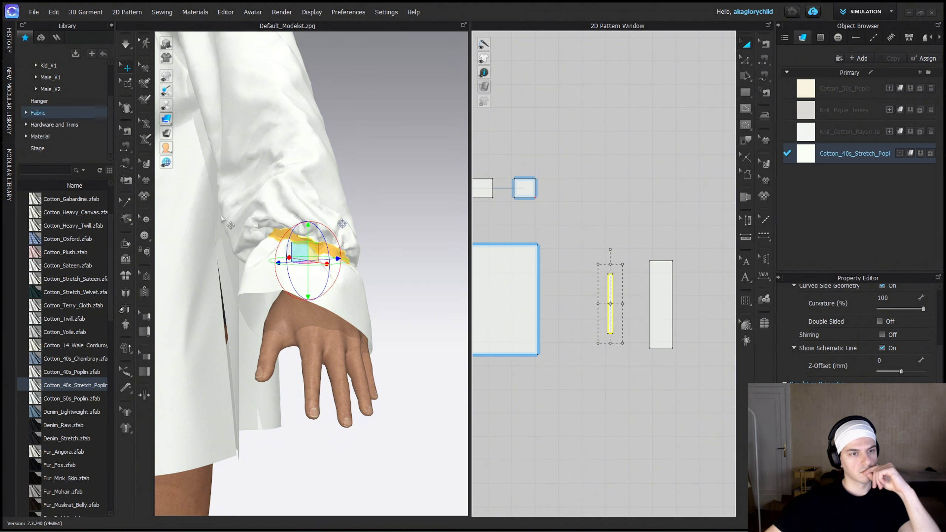
{"action": "scroll", "coordinate": [78, 275], "scroll_direction": "up", "scroll_amount": 2}
{"action": "double_click", "coordinate": [79, 278]}
{"action": "left_click", "coordinate": [610, 303]}
{"action": "left_click", "coordinate": [912, 175]}
{"action": "key", "text": "space"}
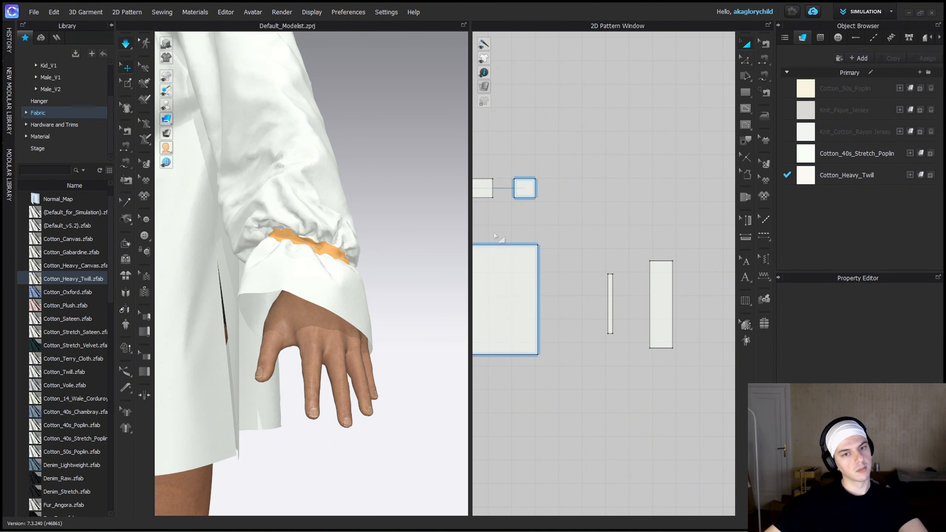
Pull on the sleeve and cuff in simulation to check the stiffer wrist band from several angles.
{"action": "right_click_drag", "start_coordinate": [312, 251], "coordinate": [331, 220]}
{"action": "left_click_drag", "start_coordinate": [332, 220], "coordinate": [357, 232]}
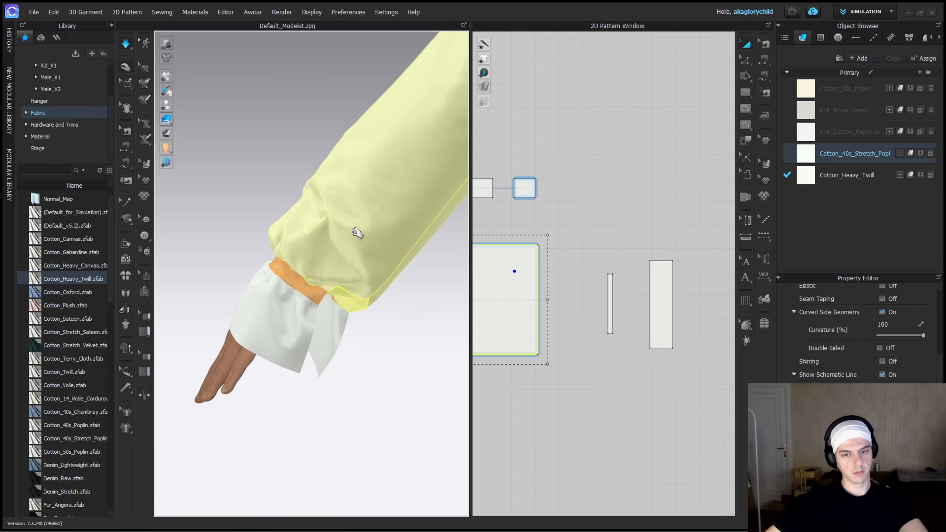
{"action": "key", "text": "space"}
{"action": "key", "text": "space"}
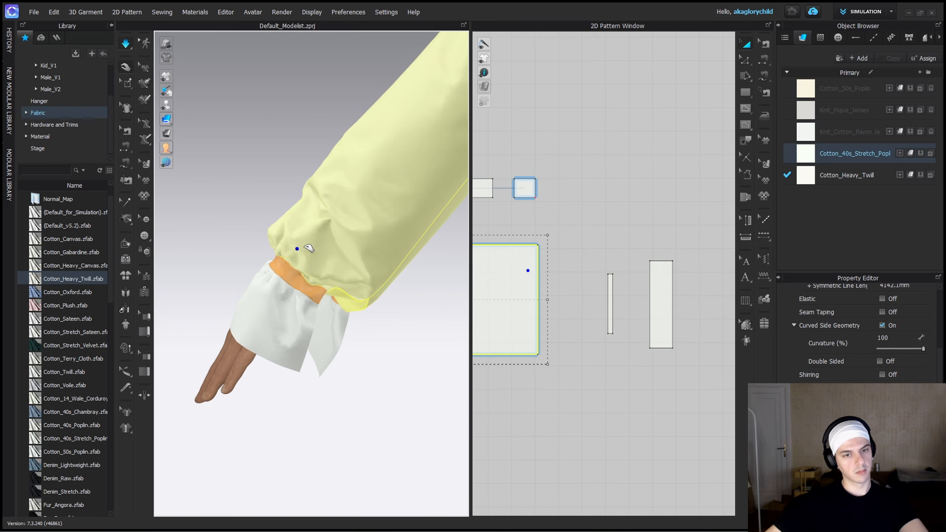
{"action": "right_click_drag", "start_coordinate": [298, 248], "coordinate": [355, 264]}
{"action": "left_click", "coordinate": [246, 296]}
{"action": "scroll", "coordinate": [247, 297], "scroll_direction": "down", "scroll_amount": 6}
{"action": "middle_click_drag", "start_coordinate": [355, 264], "coordinate": [354, 303]}
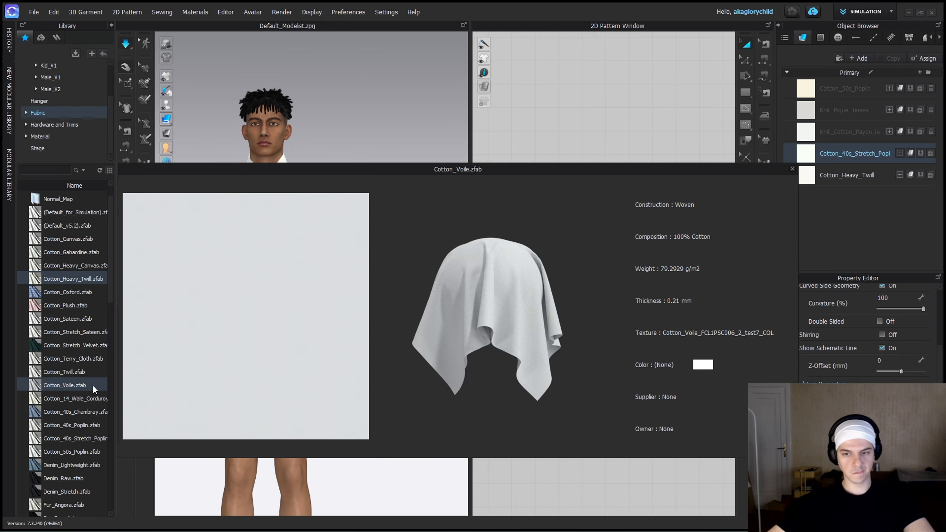
Add Cotton_Voile, assign it to every piece except the wrist band, move the band clear of the other pieces, and simulate.
{"action": "double_click", "coordinate": [92, 386]}
{"action": "scroll", "coordinate": [689, 261], "scroll_direction": "down", "scroll_amount": 5}
{"action": "key", "text": "ctrl+a"}
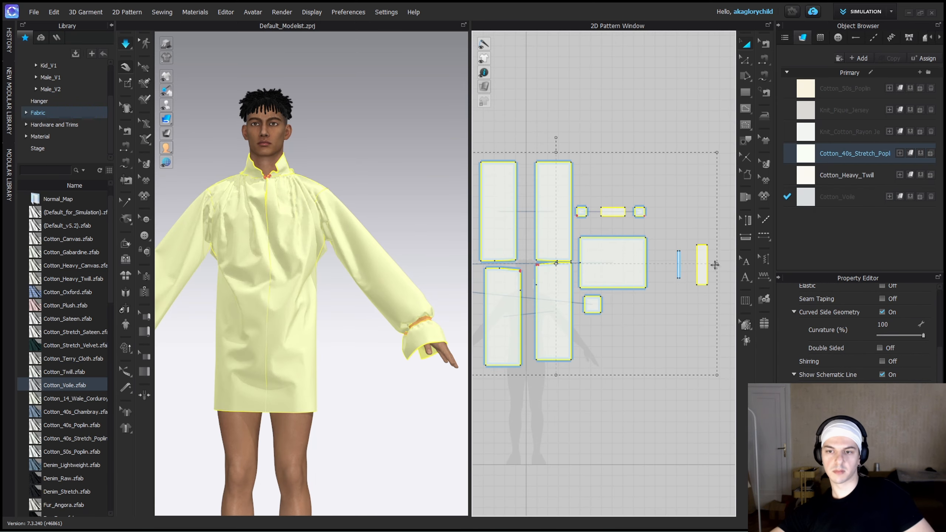
{"action": "left_click", "coordinate": [909, 196]}
{"action": "left_click", "coordinate": [674, 318]}
{"action": "left_click", "coordinate": [678, 267]}
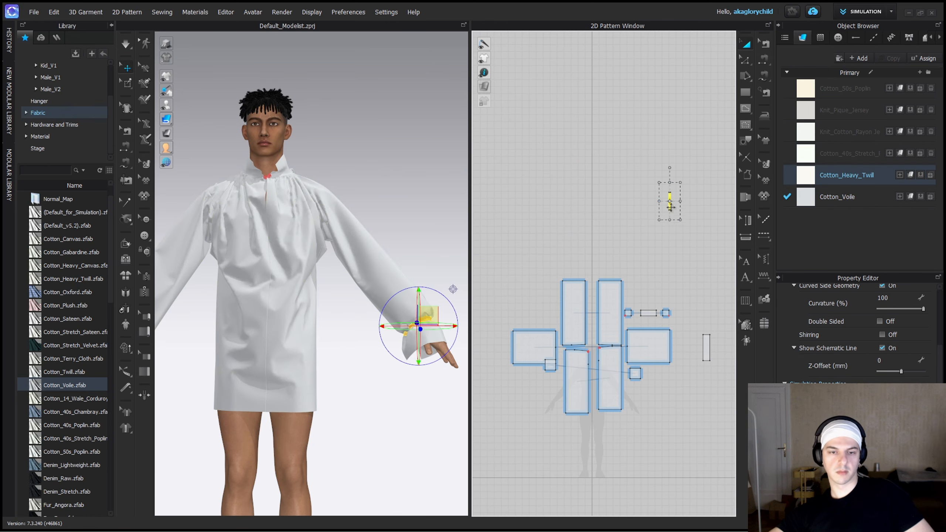
{"action": "key", "text": "q"}
{"action": "left_click", "coordinate": [388, 287]}
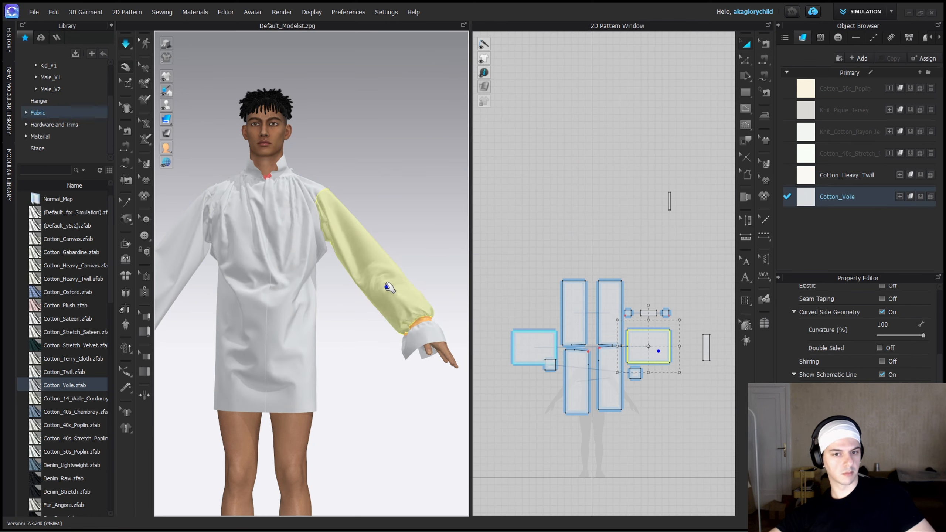
Examine the voile sleeve, gathered wrist and cuff up close from several sides while pulling the sleeve into place.
{"action": "right_click_drag", "start_coordinate": [388, 288], "coordinate": [289, 285]}
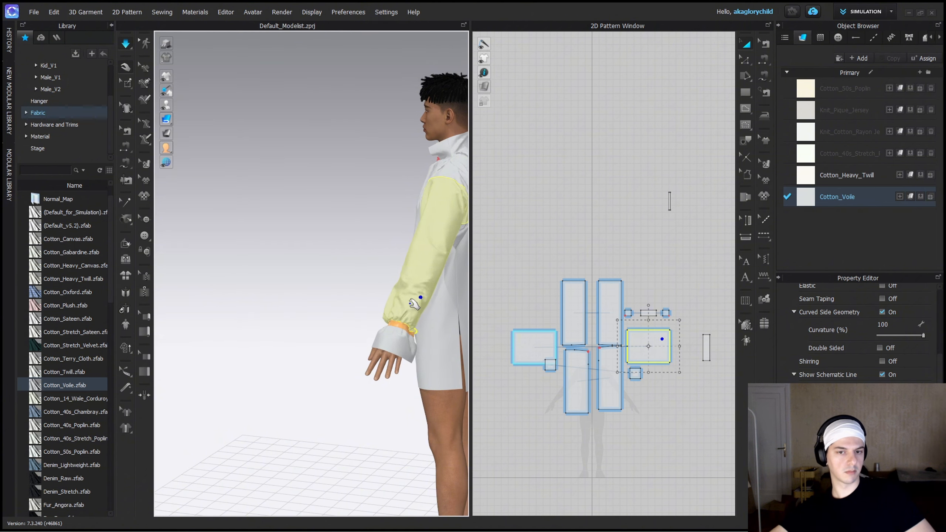
{"action": "left_click", "coordinate": [372, 313]}
{"action": "scroll", "coordinate": [384, 324], "scroll_direction": "up", "scroll_amount": 4}
{"action": "right_click_drag", "start_coordinate": [420, 354], "coordinate": [373, 383]}
{"action": "scroll", "coordinate": [329, 357], "scroll_direction": "up", "scroll_amount": 1}
{"action": "scroll", "coordinate": [348, 365], "scroll_direction": "up", "scroll_amount": 1}
{"action": "left_click_drag", "start_coordinate": [375, 382], "coordinate": [342, 374]}
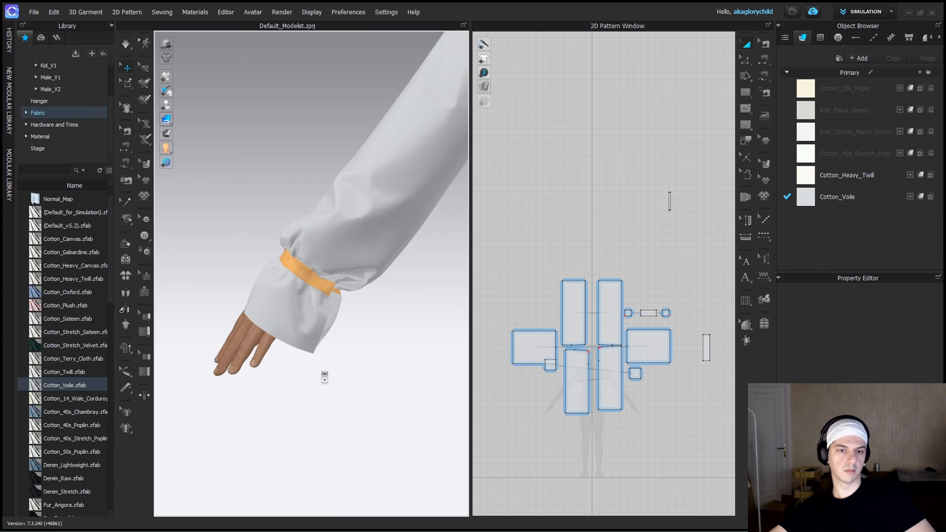
{"action": "scroll", "coordinate": [323, 374], "scroll_direction": "down", "scroll_amount": 4}
{"action": "right_click_drag", "start_coordinate": [323, 374], "coordinate": [387, 360]}
{"action": "scroll", "coordinate": [356, 367], "scroll_direction": "up", "scroll_amount": 4}
{"action": "scroll", "coordinate": [675, 354], "scroll_direction": "up", "scroll_amount": 4}
Shorten the narrow wrist band by moving its short upper edge slightly inward.
{"action": "middle_click_drag", "start_coordinate": [676, 353], "coordinate": [540, 347]}
{"action": "middle_click_drag", "start_coordinate": [566, 157], "coordinate": [600, 410]}
{"action": "scroll", "coordinate": [609, 262], "scroll_direction": "up", "scroll_amount": 8}
{"action": "key", "text": "z"}
{"action": "left_click_drag", "start_coordinate": [604, 263], "coordinate": [602, 274]}
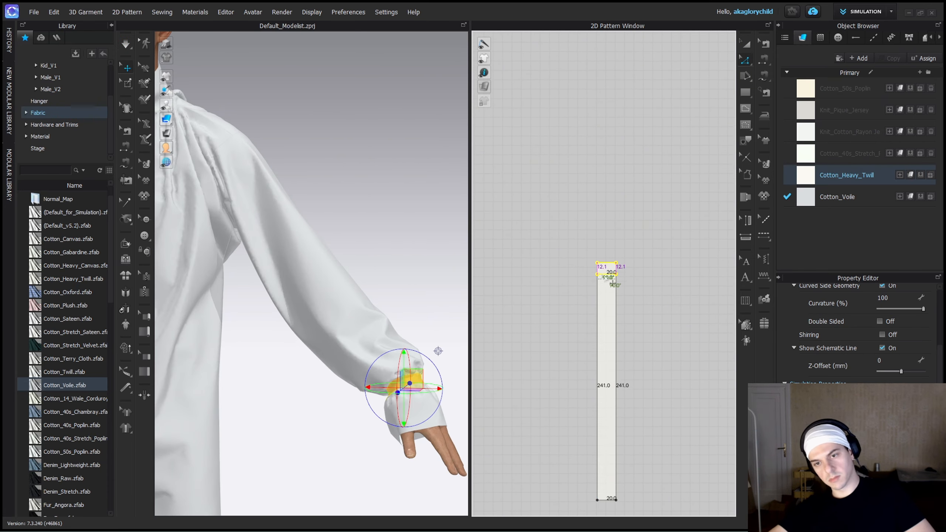
{"action": "left_click", "coordinate": [328, 458]}
Review the whole shirt and the tightened wrist from the side and front.
{"action": "right_click_drag", "start_coordinate": [328, 457], "coordinate": [258, 418]}
{"action": "scroll", "coordinate": [257, 414], "scroll_direction": "down", "scroll_amount": 6}
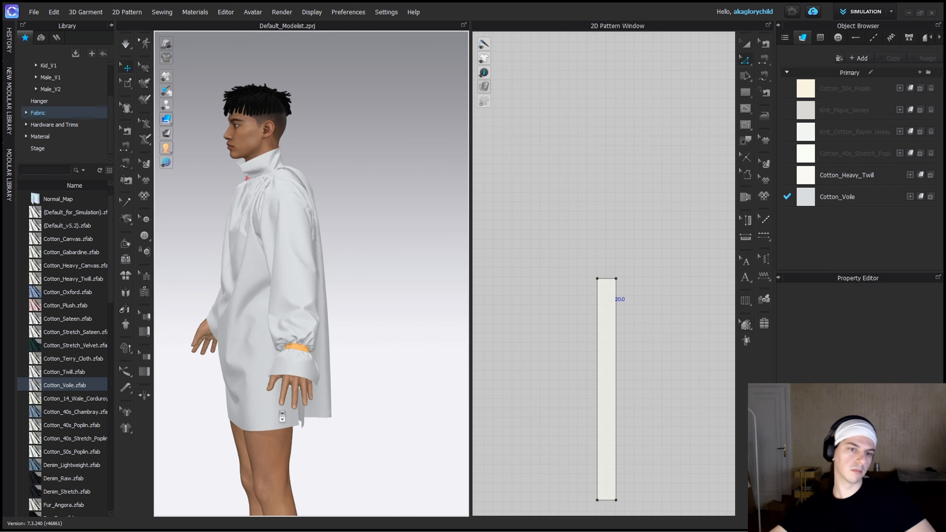
{"action": "right_click_drag", "start_coordinate": [258, 370], "coordinate": [335, 365]}
{"action": "scroll", "coordinate": [324, 316], "scroll_direction": "up", "scroll_amount": 4}
{"action": "right_click_drag", "start_coordinate": [315, 297], "coordinate": [350, 374]}
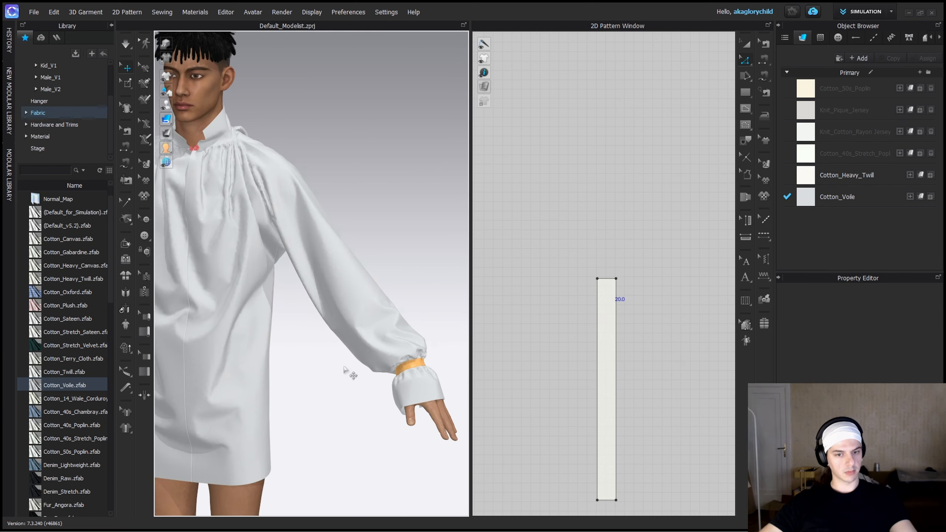
{"action": "scroll", "coordinate": [350, 372], "scroll_direction": "up", "scroll_amount": 2}
Change the Cotton_Voile fabric's color to a light beige and apply it.
{"action": "left_click", "coordinate": [837, 196]}
{"action": "left_click", "coordinate": [926, 293]}
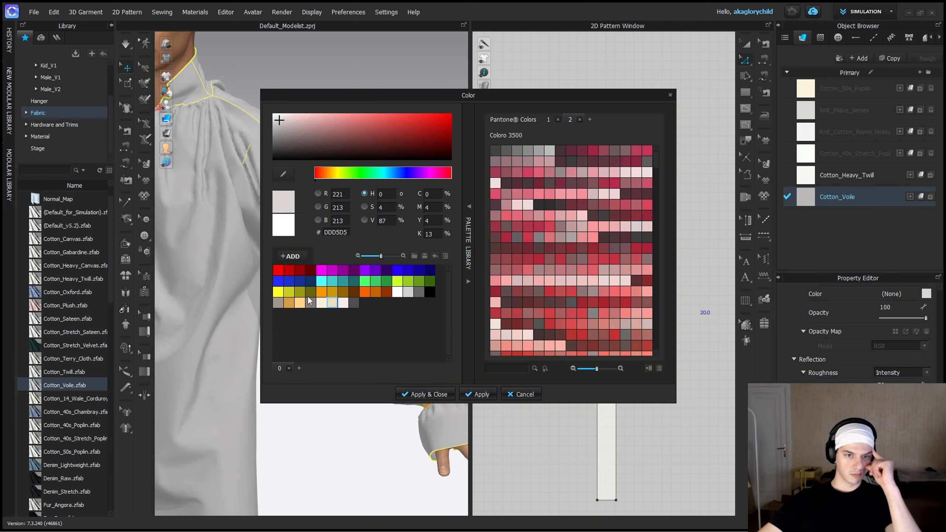
{"action": "left_click", "coordinate": [478, 394]}
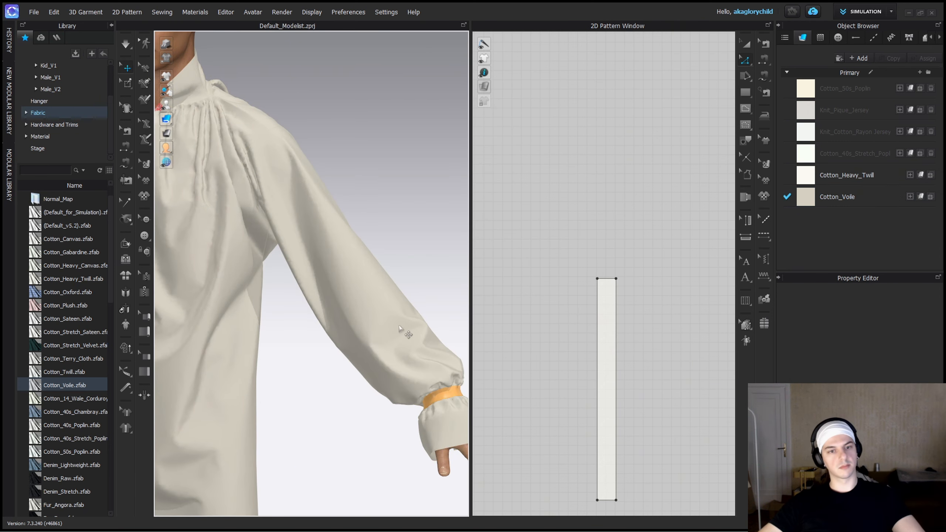
{"action": "scroll", "coordinate": [370, 358], "scroll_direction": "down", "scroll_amount": 2}
{"action": "mouse_move", "coordinate": [406, 332]}
{"action": "right_mouse_down"}
{"action": "mouse_move", "coordinate": [370, 357]}
{"action": "mouse_move", "coordinate": [401, 327]}
{"action": "right_mouse_up"}
Pull the beige sleeve into place in simulation, check the drape, and stop the simulation.
{"action": "left_click", "coordinate": [401, 322]}
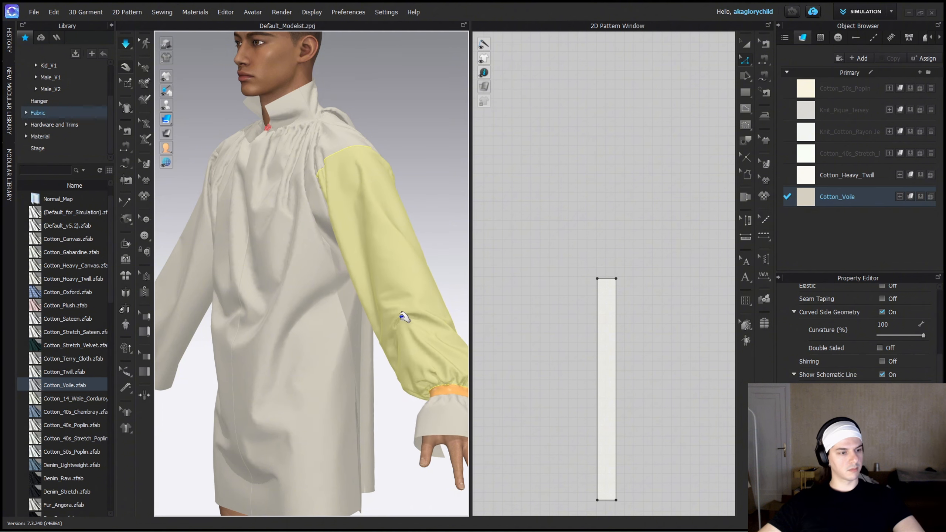
{"action": "left_click_drag", "start_coordinate": [401, 316], "coordinate": [439, 273]}
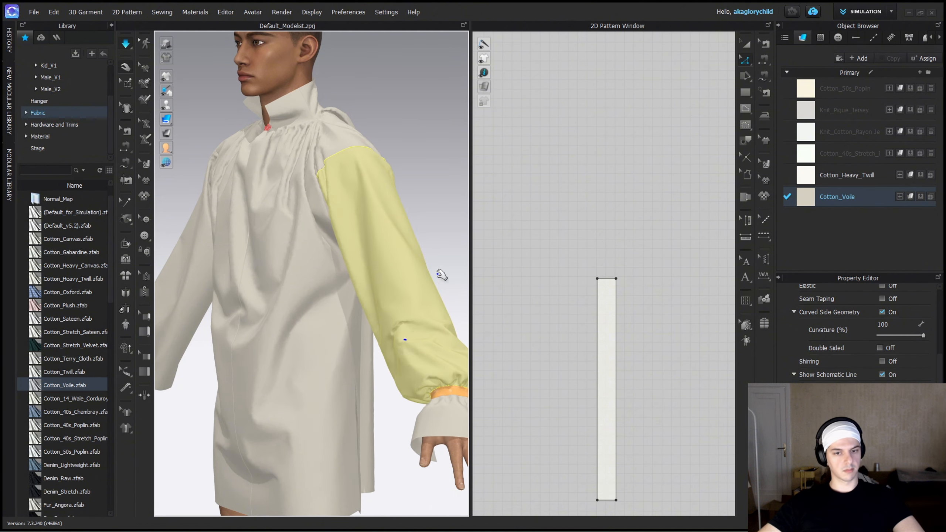
{"action": "left_click", "coordinate": [439, 272]}
{"action": "right_click_drag", "start_coordinate": [439, 272], "coordinate": [377, 315]}
{"action": "scroll", "coordinate": [433, 275], "scroll_direction": "down", "scroll_amount": 3}
{"action": "key", "text": "space"}
Hide the Library and examine the whole shirt, the gathered wrist band and the flared cuff up close.
{"action": "left_click", "coordinate": [110, 26]}
{"action": "scroll", "coordinate": [308, 224], "scroll_direction": "down", "scroll_amount": 3}
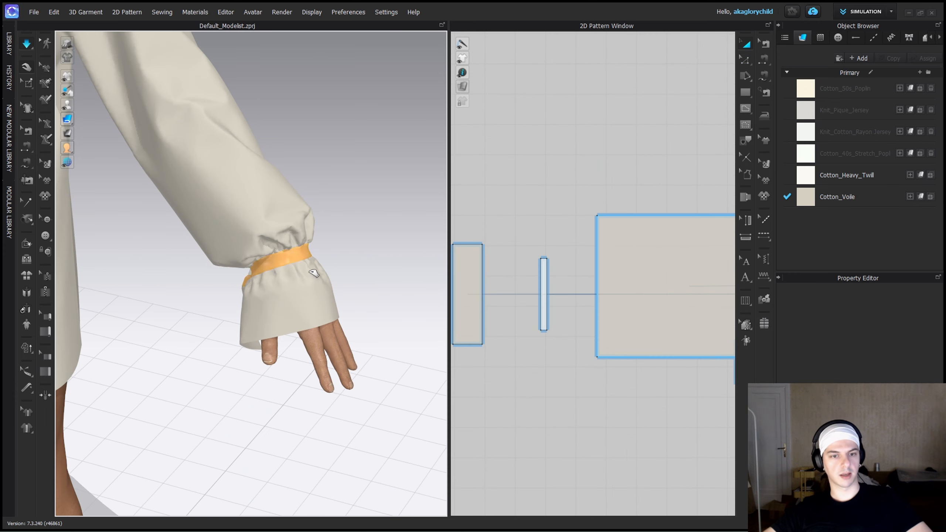
{"action": "right_click_drag", "start_coordinate": [315, 271], "coordinate": [294, 255]}
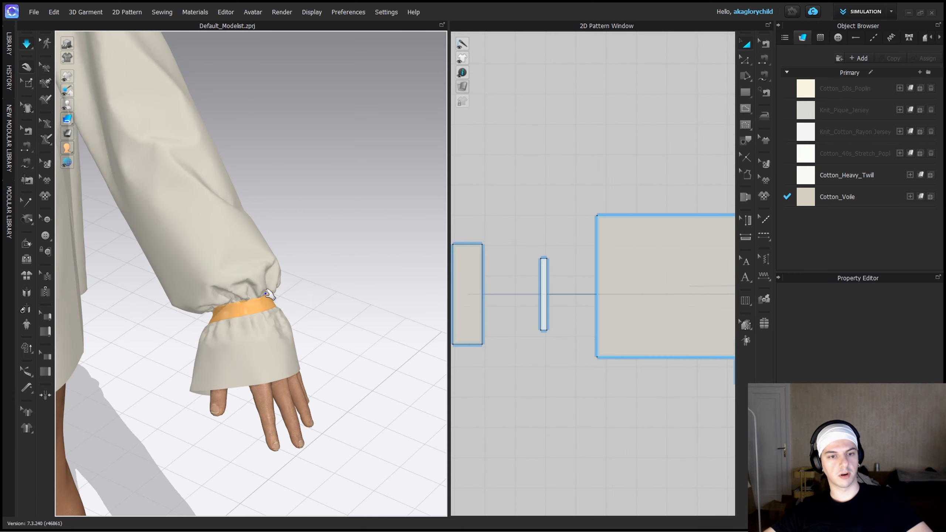
{"action": "left_click", "coordinate": [267, 303]}
{"action": "mouse_move", "coordinate": [291, 298]}
{"action": "right_mouse_down"}
{"action": "mouse_move", "coordinate": [302, 296]}
{"action": "mouse_move", "coordinate": [295, 301]}
{"action": "right_mouse_up"}
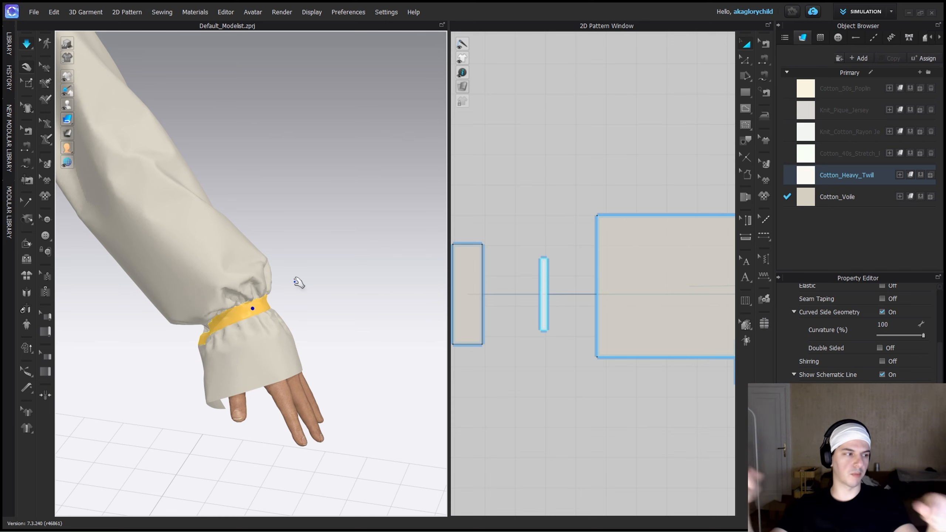
{"action": "scroll", "coordinate": [219, 314], "scroll_direction": "up", "scroll_amount": 2}
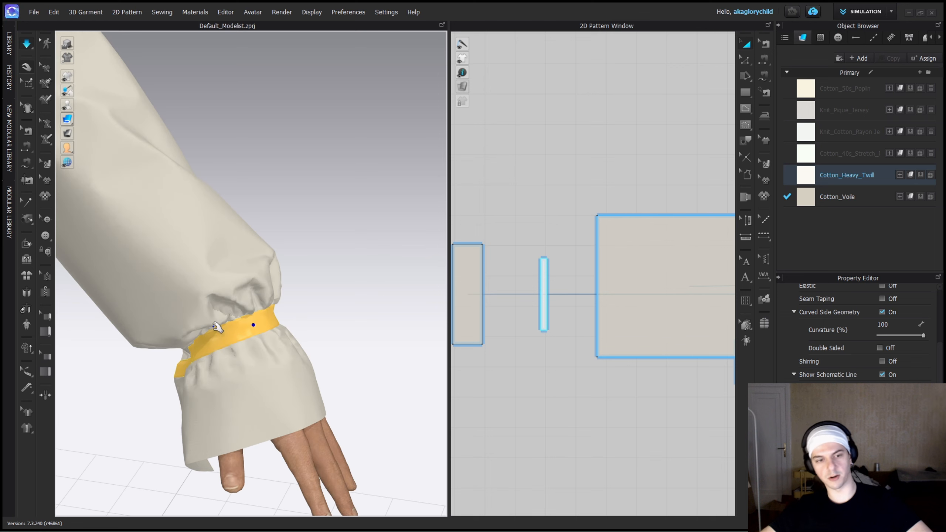
Narrow the wrist band pattern to about 14.9 mm by moving one long edge inward, and start the simulation.
{"action": "right_click_drag", "start_coordinate": [266, 321], "coordinate": [292, 303]}
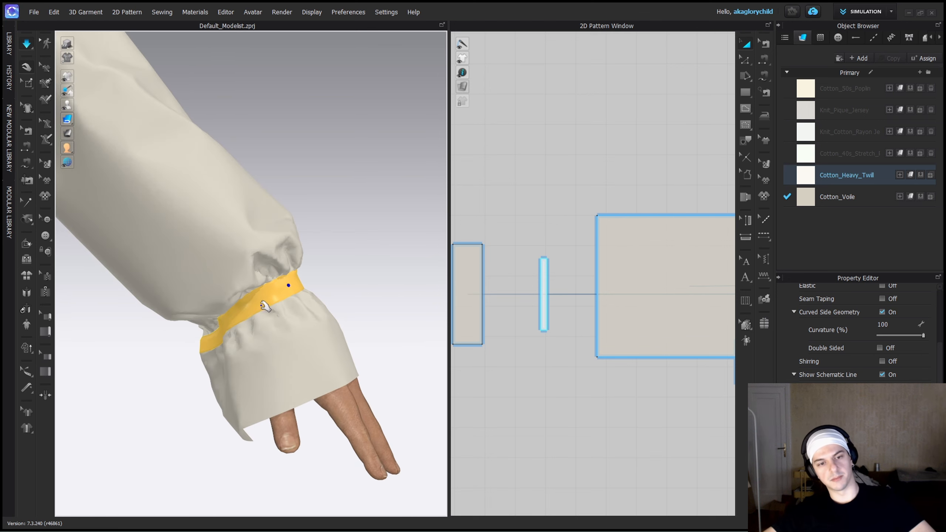
{"action": "left_click", "coordinate": [323, 267]}
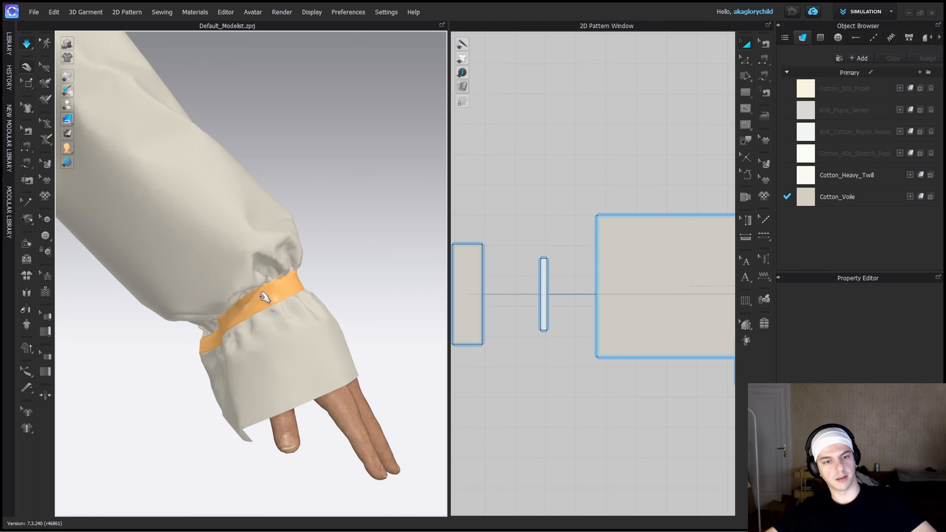
{"action": "left_click", "coordinate": [265, 297]}
{"action": "left_click", "coordinate": [346, 269]}
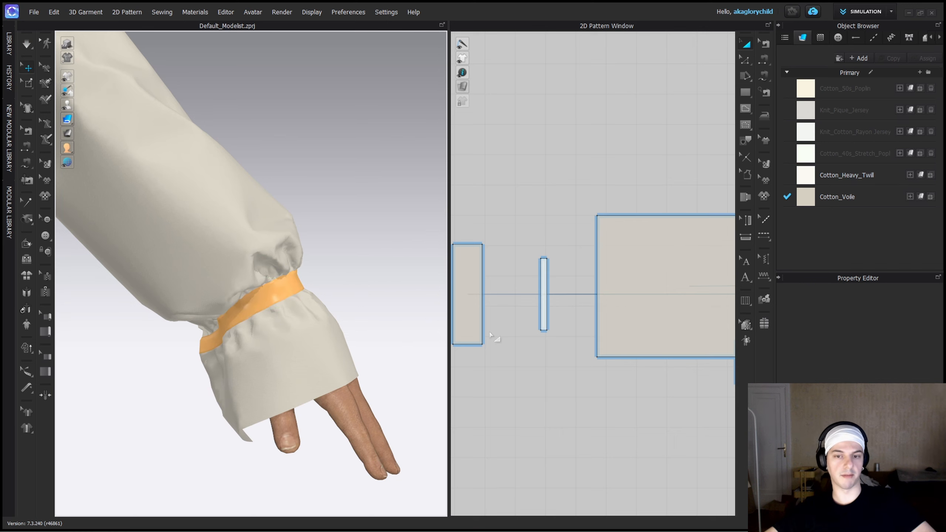
{"action": "mouse_move", "coordinate": [288, 288]}
{"action": "right_mouse_down"}
{"action": "mouse_move", "coordinate": [303, 292]}
{"action": "mouse_move", "coordinate": [283, 312]}
{"action": "mouse_move", "coordinate": [294, 294]}
{"action": "right_mouse_up"}
{"action": "scroll", "coordinate": [546, 303], "scroll_direction": "up", "scroll_amount": 5}
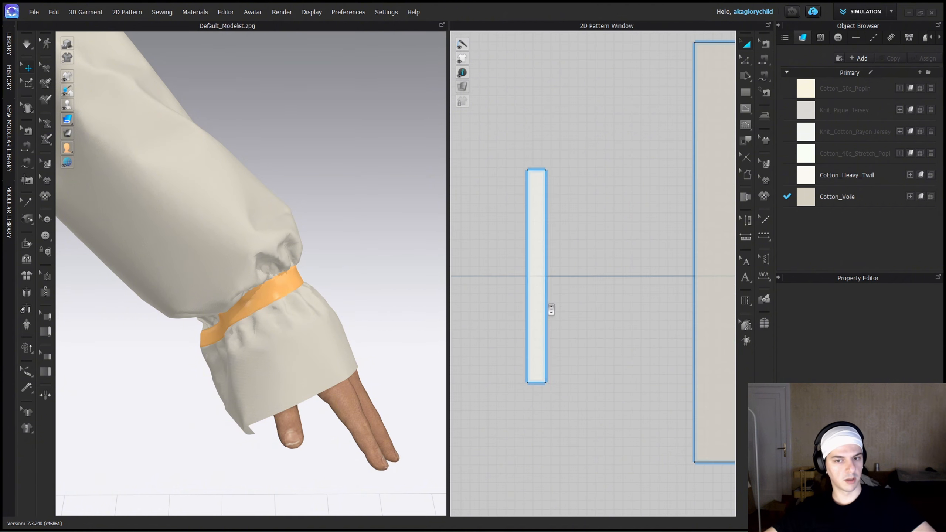
{"action": "left_click", "coordinate": [546, 298]}
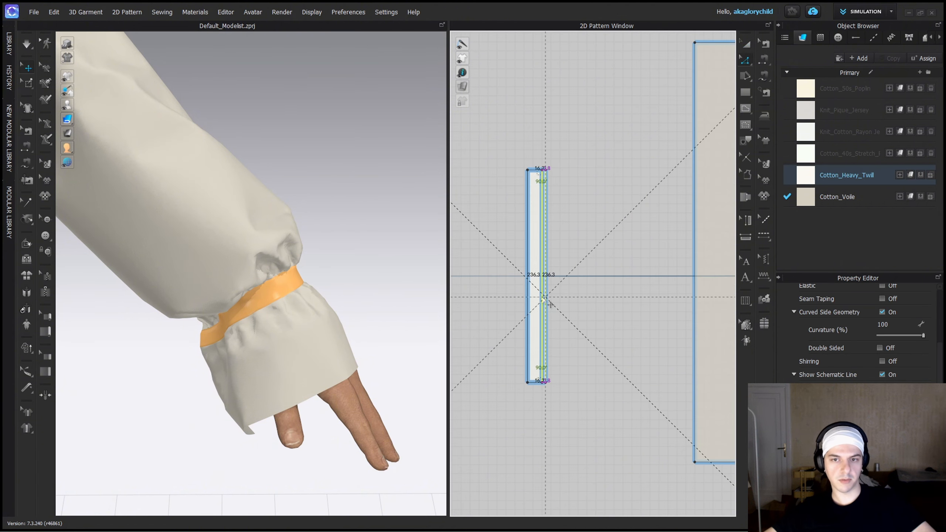
{"action": "scroll", "coordinate": [546, 300], "scroll_direction": "up", "scroll_amount": 3}
{"action": "left_click_drag", "start_coordinate": [541, 297], "coordinate": [546, 302]}
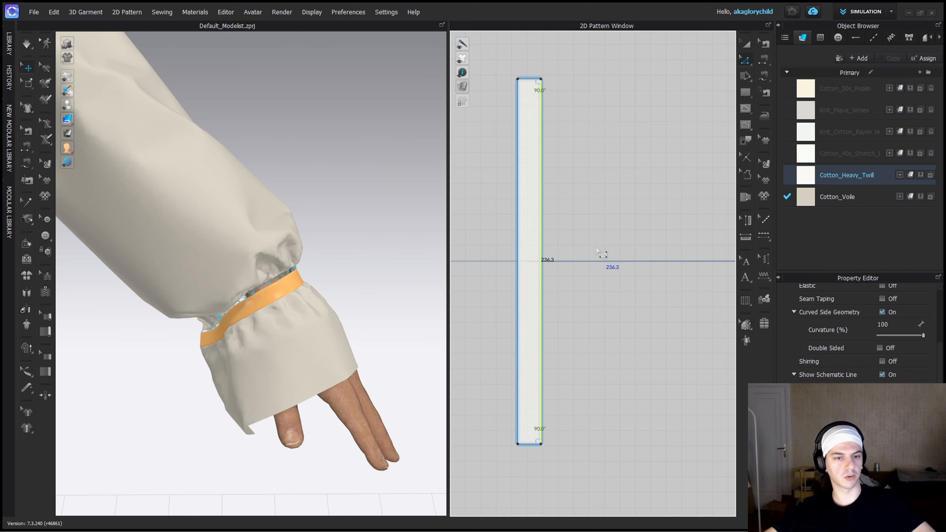
{"action": "key", "text": "space"}
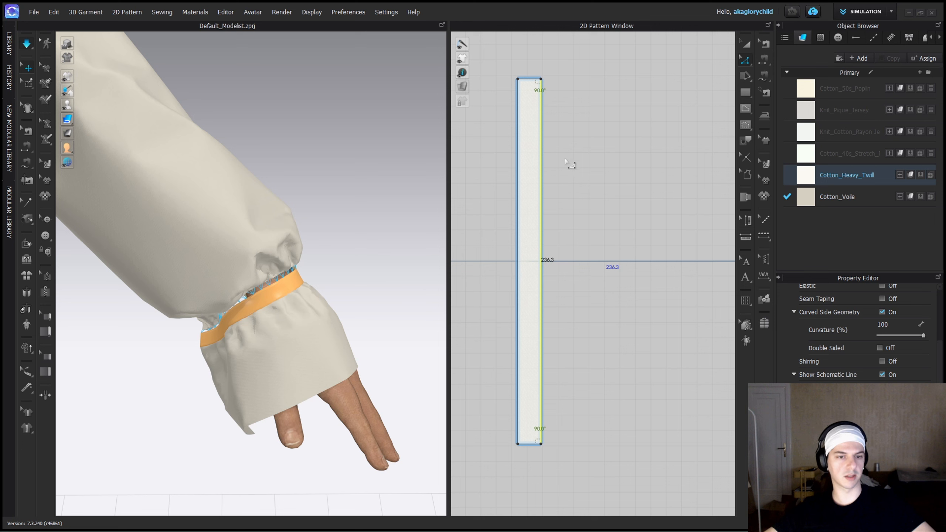
{"action": "right_click", "coordinate": [566, 150]}
{"action": "left_click", "coordinate": [566, 122]}
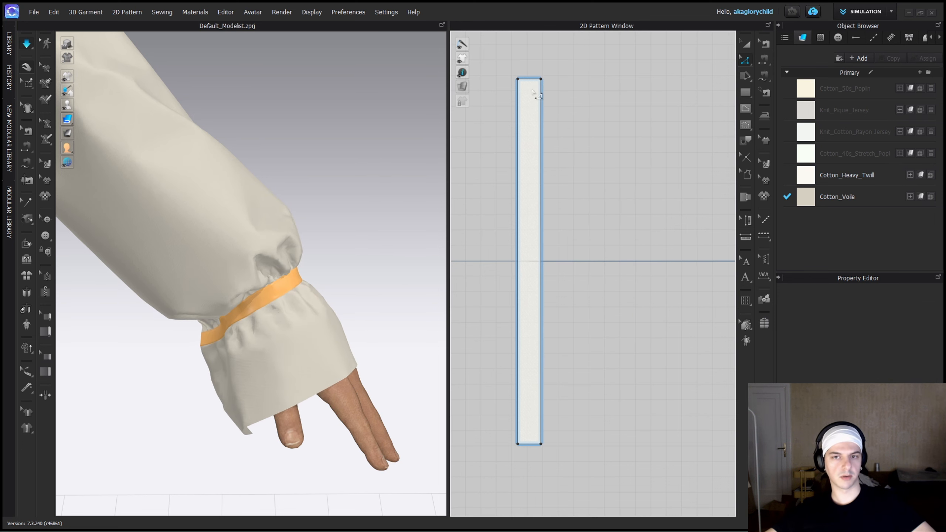
Shift the wrist band pattern down and shorten it from its upper end in two passes to tighten the wrist.
{"action": "left_click", "coordinate": [532, 107]}
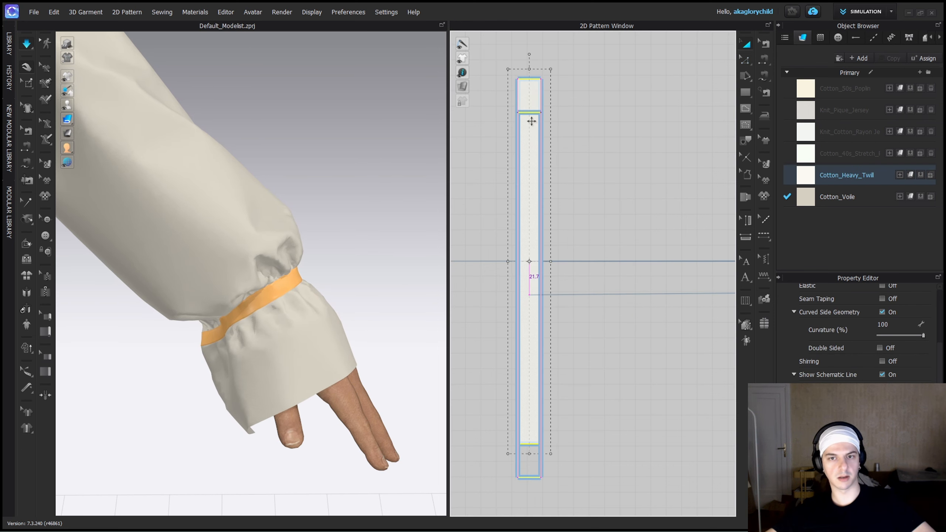
{"action": "left_click_drag", "start_coordinate": [531, 121], "coordinate": [536, 162]}
{"action": "key", "text": "z"}
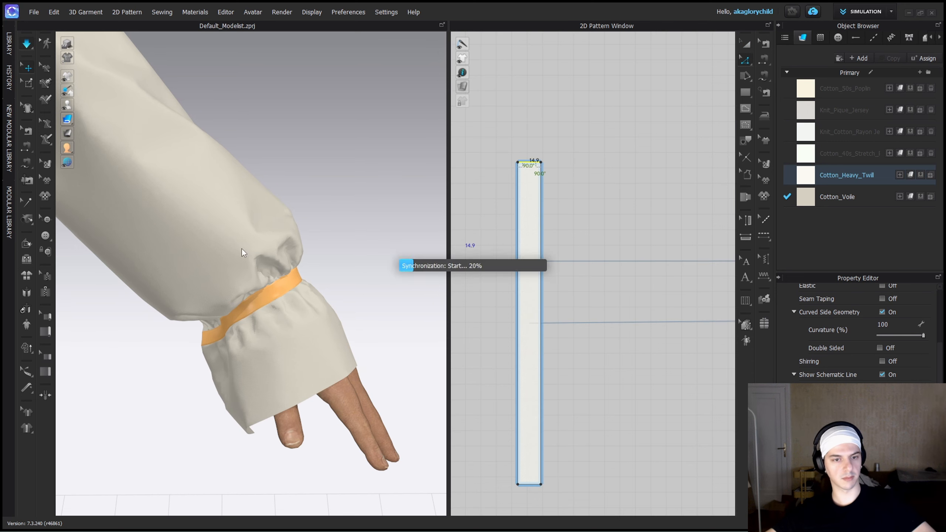
{"action": "key", "text": "l"}
{"action": "key", "text": "a"}
{"action": "key", "text": "2"}
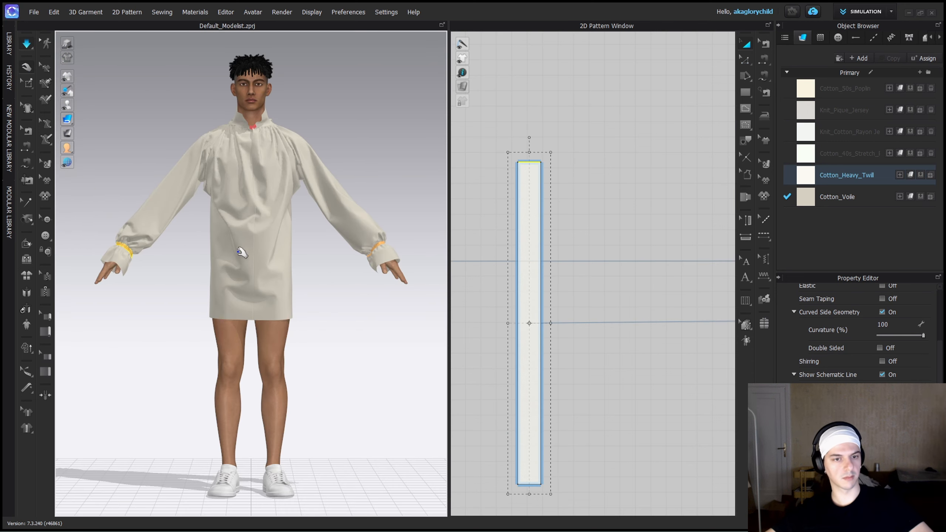
{"action": "key", "text": "z"}
{"action": "left_click_drag", "start_coordinate": [536, 163], "coordinate": [532, 183]}
{"action": "left_click", "coordinate": [544, 182]}
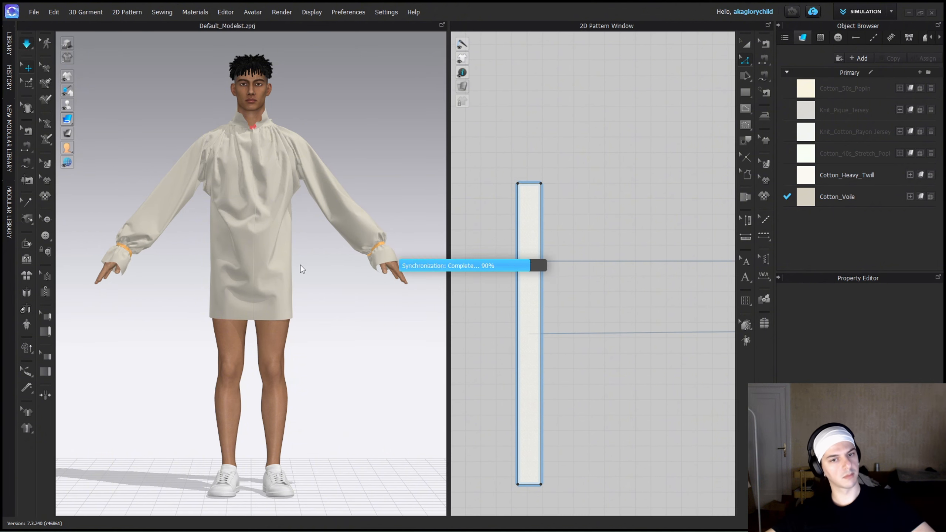
Shorten the flared cuff pattern by moving its upper 96.5 mm edge inward.
{"action": "right_click_drag", "start_coordinate": [186, 276], "coordinate": [328, 270]}
{"action": "scroll", "coordinate": [541, 301], "scroll_direction": "down", "scroll_amount": 8}
{"action": "middle_click_drag", "start_coordinate": [544, 294], "coordinate": [707, 282]}
{"action": "left_click_drag", "start_coordinate": [623, 216], "coordinate": [624, 239]}
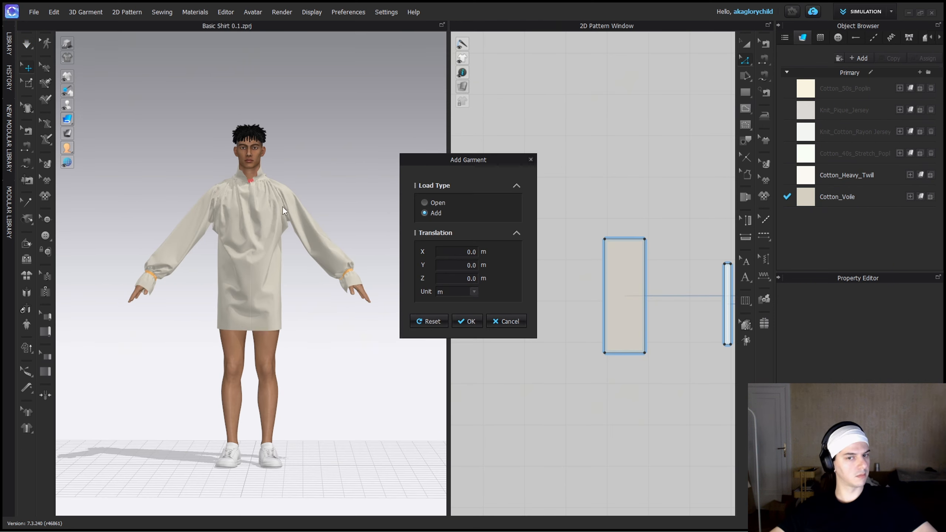
Add the black trousers garment to the Basic Shirt 0.1 project and move its patterns clear below the shirt panels.
{"action": "left_click", "coordinate": [461, 320]}
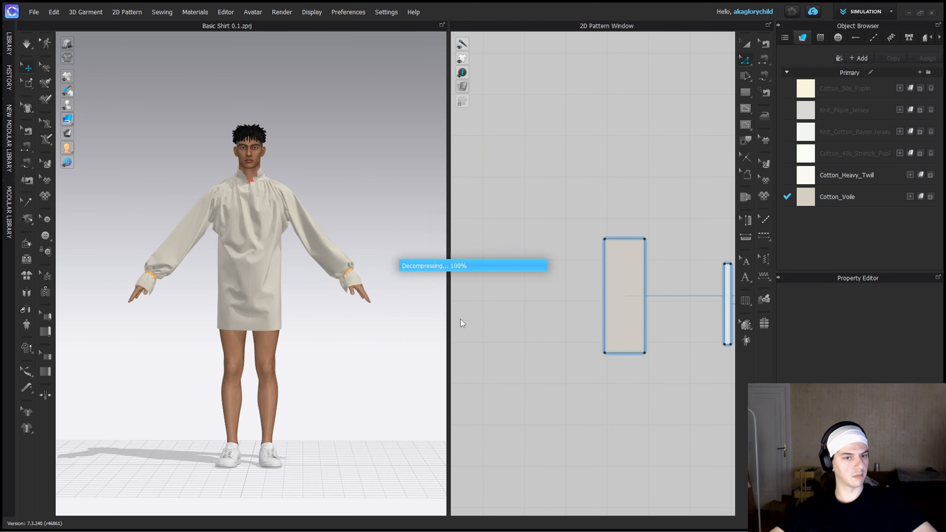
{"action": "left_click", "coordinate": [448, 279]}
{"action": "right_click_drag", "start_coordinate": [448, 283], "coordinate": [307, 308]}
{"action": "scroll", "coordinate": [525, 323], "scroll_direction": "down", "scroll_amount": 10}
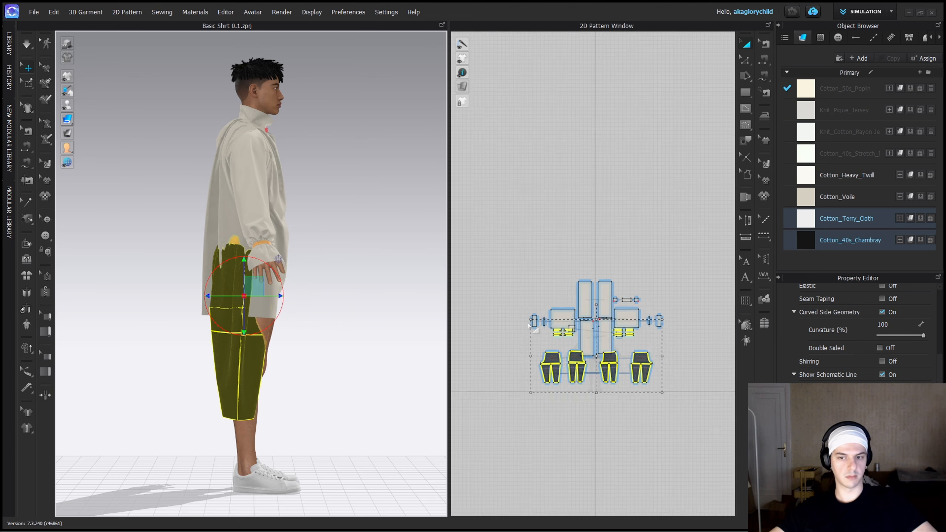
{"action": "scroll", "coordinate": [526, 324], "scroll_direction": "up", "scroll_amount": 2}
{"action": "left_click_drag", "start_coordinate": [592, 378], "coordinate": [603, 450]}
{"action": "left_click", "coordinate": [627, 387]}
Select all the shirt patterns and hide the shirt on the avatar.
{"action": "key", "text": "ctrl+a"}
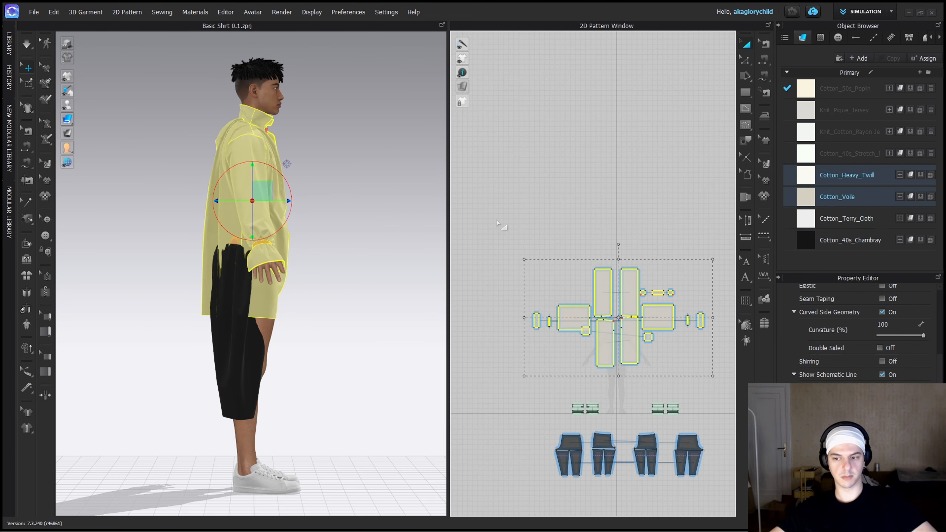
{"action": "right_click", "coordinate": [239, 179]}
{"action": "left_click", "coordinate": [271, 456]}
{"action": "left_click", "coordinate": [327, 254]}
Select all the trousers patterns and shift the garment on the avatar's hips, and select the shirt patterns for tucking in.
{"action": "left_click_drag", "start_coordinate": [515, 377], "coordinate": [695, 480]}
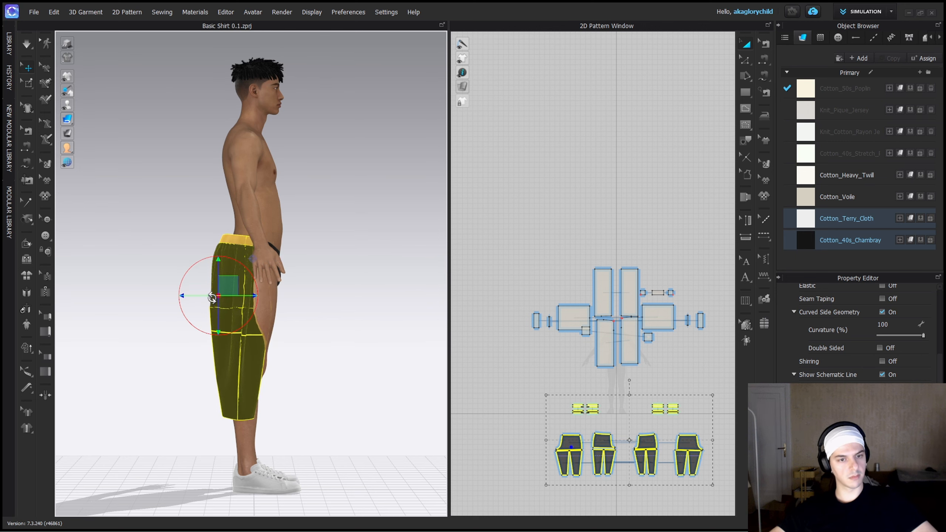
{"action": "mouse_move", "coordinate": [212, 298]}
{"action": "right_mouse_down"}
{"action": "mouse_move", "coordinate": [202, 315]}
{"action": "mouse_move", "coordinate": [210, 297]}
{"action": "right_mouse_up"}
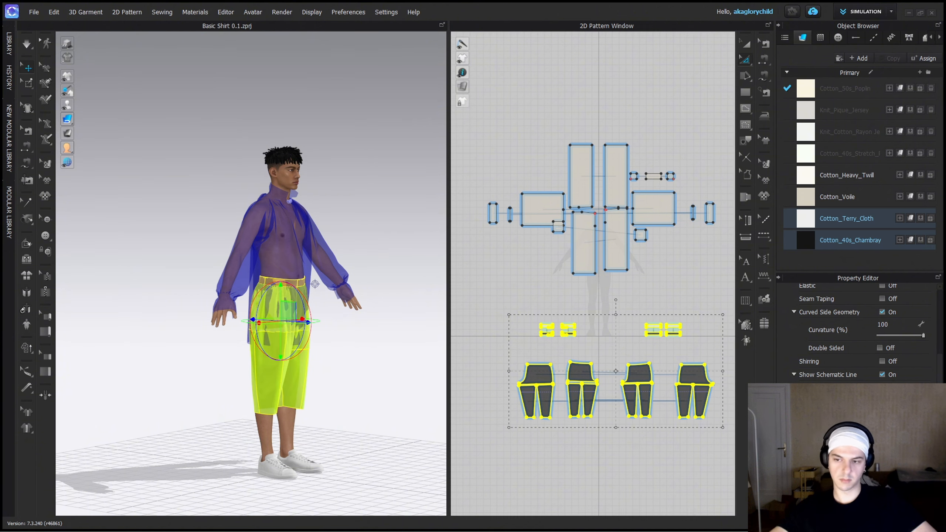
{"action": "left_click_drag", "start_coordinate": [470, 117], "coordinate": [724, 285]}
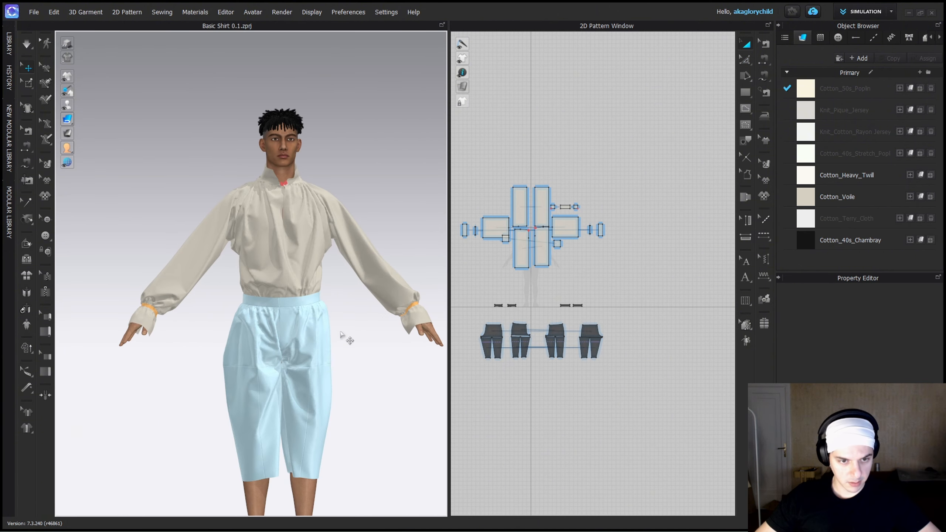
Examine how the shirt looks tucked into the trousers from the front and side, including the sleeve and collar.
{"action": "scroll", "coordinate": [344, 333], "scroll_direction": "up", "scroll_amount": 4}
{"action": "right_click_drag", "start_coordinate": [321, 335], "coordinate": [202, 290]}
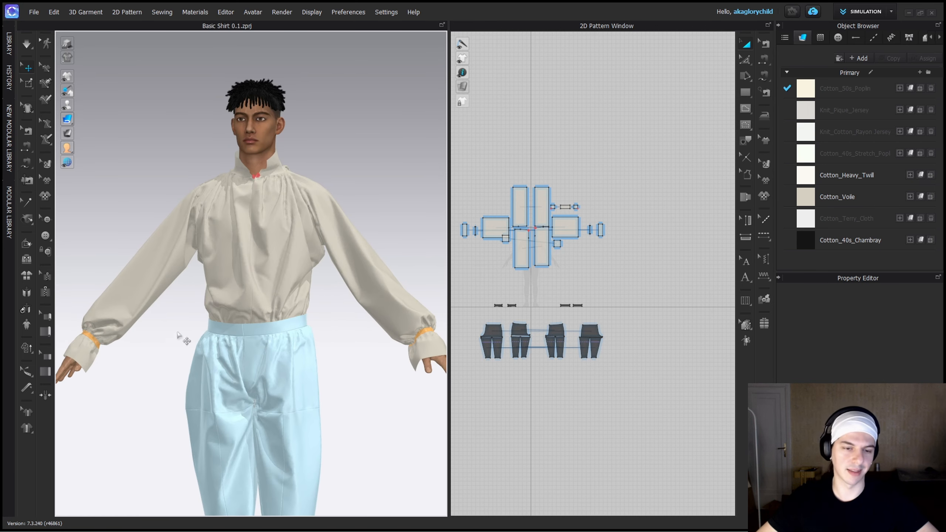
{"action": "middle_click_drag", "start_coordinate": [178, 336], "coordinate": [284, 344]}
{"action": "mouse_move", "coordinate": [285, 345]}
{"action": "right_mouse_down"}
{"action": "mouse_move", "coordinate": [258, 353]}
{"action": "mouse_move", "coordinate": [292, 345]}
{"action": "right_mouse_up"}
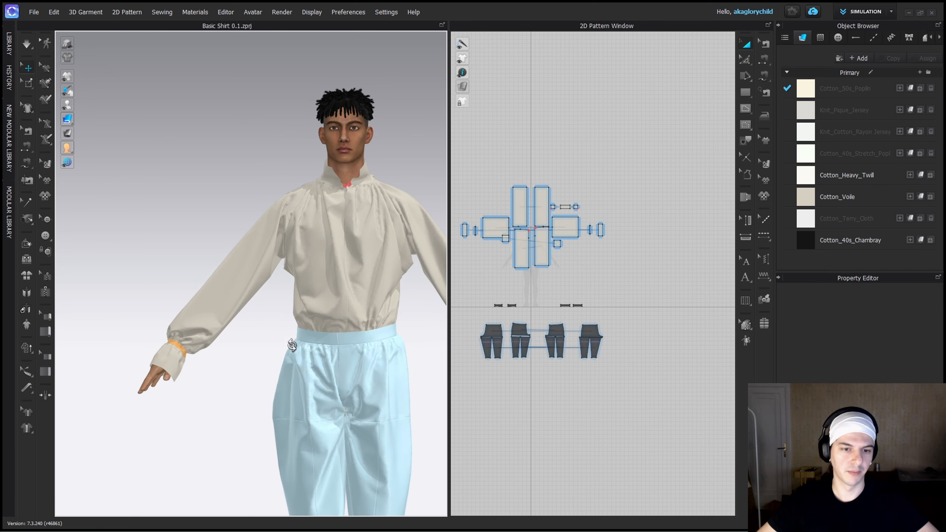
{"action": "right_click_drag", "start_coordinate": [380, 357], "coordinate": [315, 358]}
{"action": "middle_click_drag", "start_coordinate": [204, 338], "coordinate": [275, 368]}
{"action": "right_click_drag", "start_coordinate": [275, 368], "coordinate": [323, 362]}
{"action": "scroll", "coordinate": [222, 319], "scroll_direction": "up", "scroll_amount": 3}
{"action": "scroll", "coordinate": [222, 318], "scroll_direction": "up", "scroll_amount": 3}
{"action": "middle_click_drag", "start_coordinate": [222, 319], "coordinate": [211, 323]}
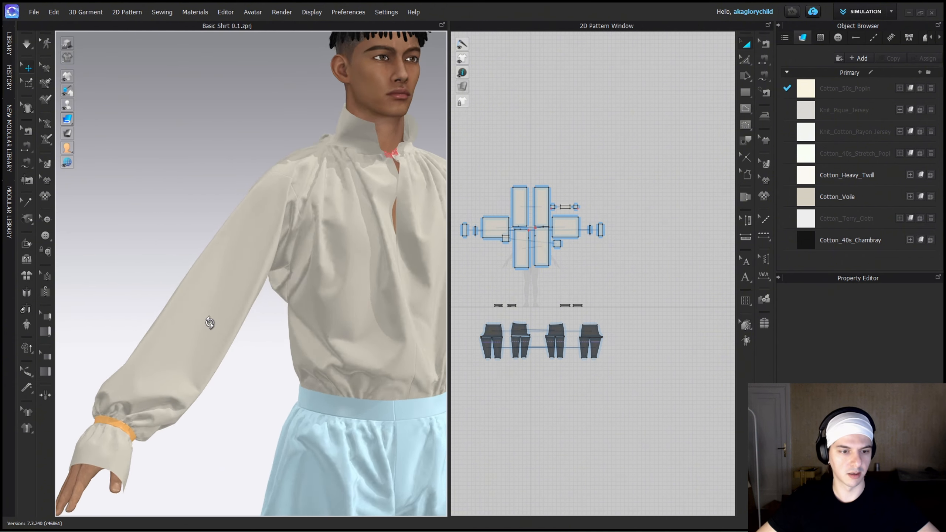
{"action": "right_click_drag", "start_coordinate": [211, 323], "coordinate": [183, 327]}
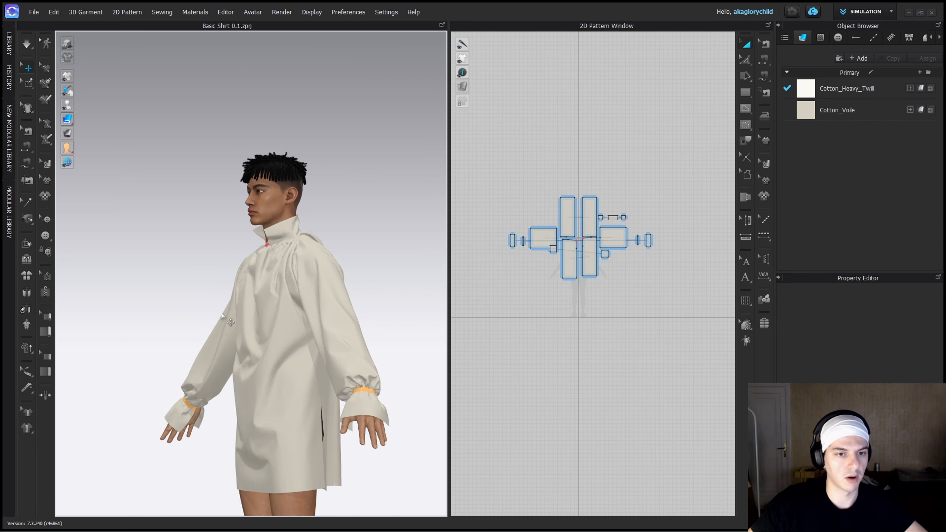
Examine the untucked shirt without trousers from several angles, including its neckline, sleeve and wrist cuff.
{"action": "right_click_drag", "start_coordinate": [242, 324], "coordinate": [337, 368]}
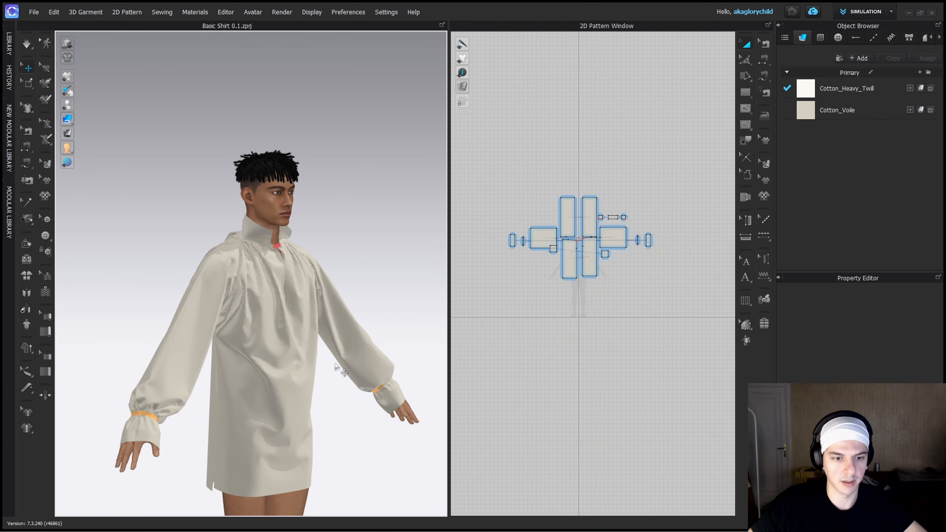
{"action": "scroll", "coordinate": [335, 371], "scroll_direction": "up", "scroll_amount": 2}
{"action": "middle_click_drag", "start_coordinate": [303, 291], "coordinate": [328, 366]}
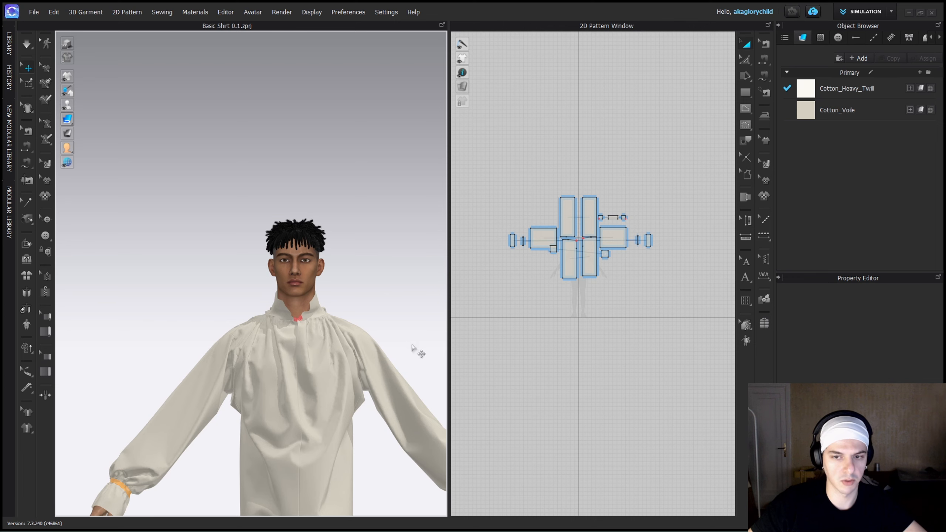
{"action": "middle_click_drag", "start_coordinate": [332, 386], "coordinate": [351, 233]}
{"action": "scroll", "coordinate": [177, 353], "scroll_direction": "up", "scroll_amount": 2}
{"action": "middle_click_drag", "start_coordinate": [171, 356], "coordinate": [334, 318]}
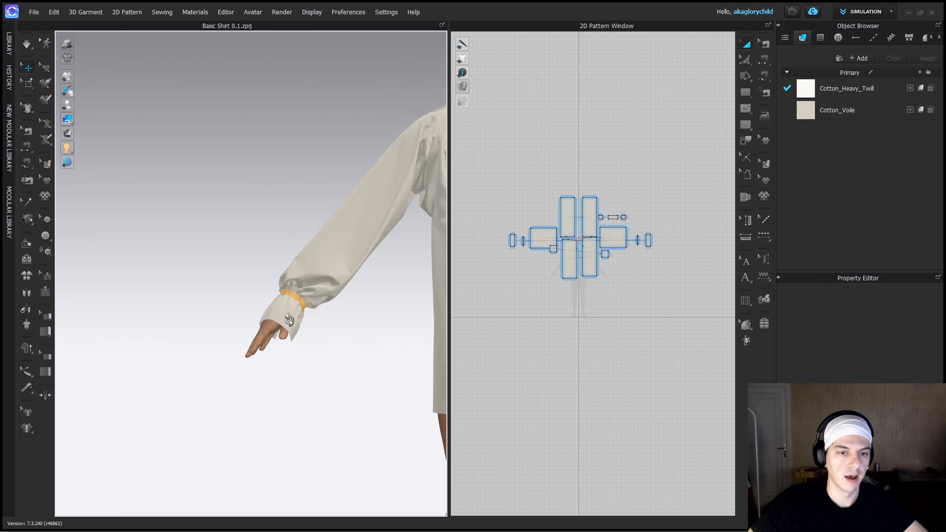
{"action": "right_click_drag", "start_coordinate": [289, 319], "coordinate": [234, 323]}
{"action": "right_click_drag", "start_coordinate": [377, 333], "coordinate": [344, 280]}
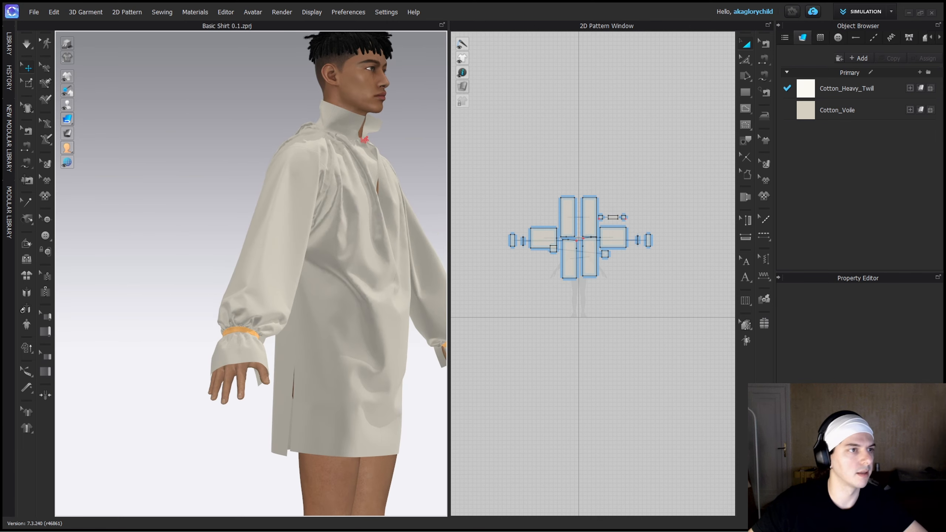
Switch to the historic clothing reference board and study the original shirt's flared cuffs, open collar and gathered wrist, and return to CLO.
{"action": "left_click_drag", "start_coordinate": [0, 13], "coordinate": [439, 28]}
{"action": "scroll", "coordinate": [304, 256], "scroll_direction": "down", "scroll_amount": 3}
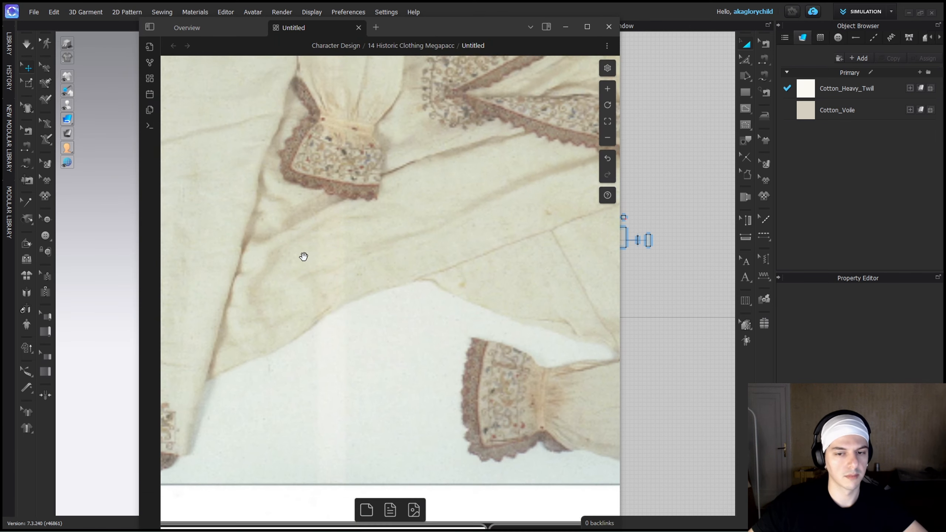
{"action": "scroll", "coordinate": [304, 256], "scroll_direction": "down", "scroll_amount": 5, "text": "ctrl"}
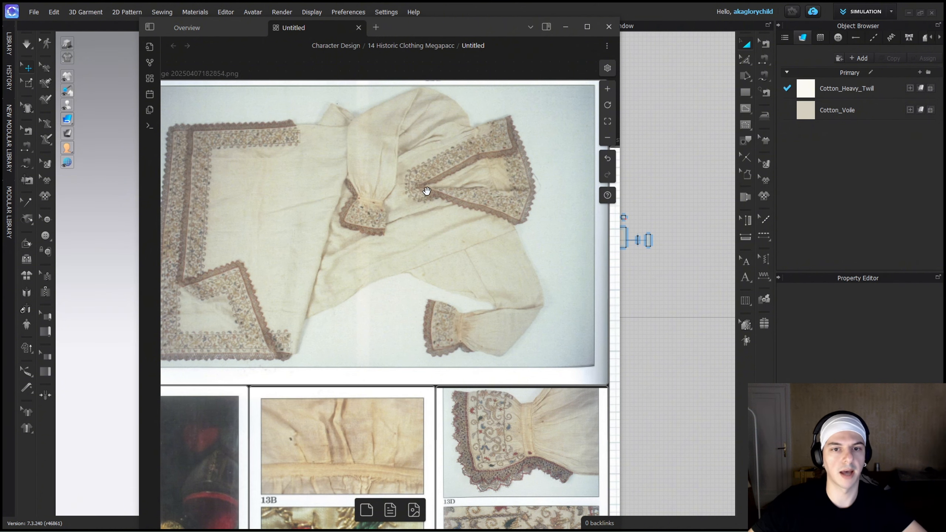
{"action": "scroll", "coordinate": [426, 186], "scroll_direction": "up", "scroll_amount": 5, "text": "ctrl"}
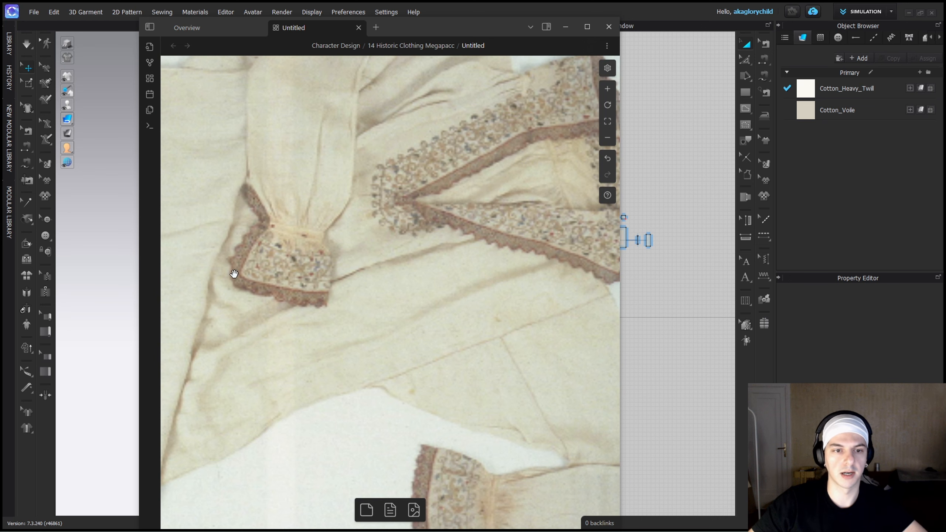
{"action": "scroll", "coordinate": [534, 260], "scroll_direction": "up", "scroll_amount": 3, "text": "ctrl"}
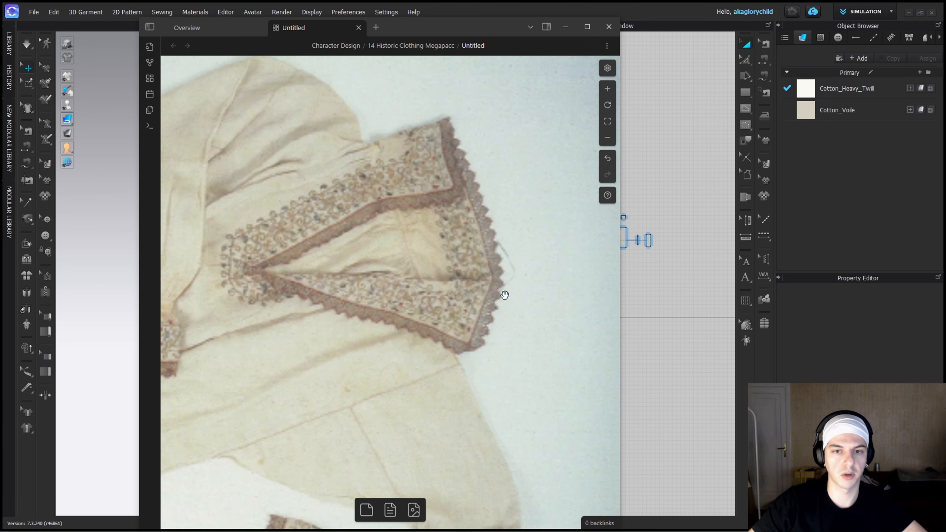
{"action": "scroll", "coordinate": [450, 122], "scroll_direction": "down", "scroll_amount": 5, "text": "ctrl"}
{"action": "scroll", "coordinate": [377, 314], "scroll_direction": "down", "scroll_amount": 5}
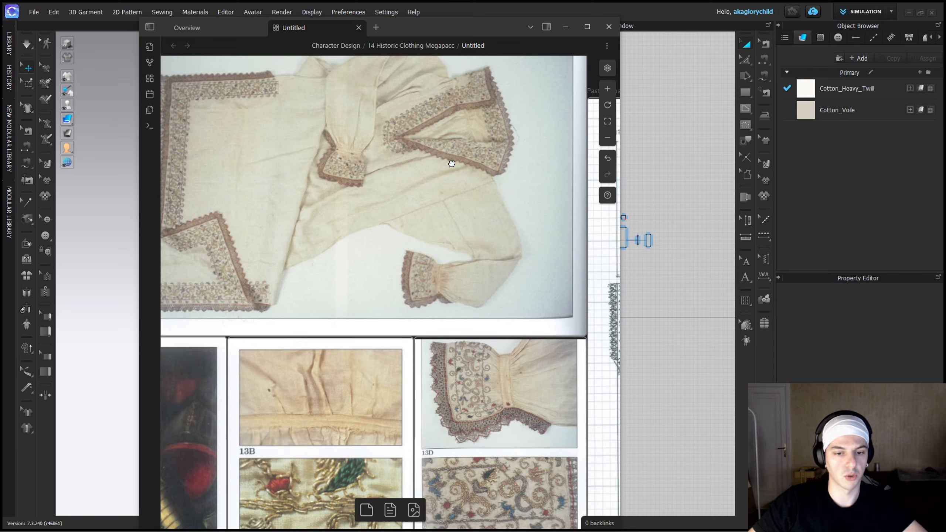
{"action": "scroll", "coordinate": [444, 247], "scroll_direction": "down", "scroll_amount": 2}
{"action": "scroll", "coordinate": [492, 305], "scroll_direction": "up", "scroll_amount": 4, "text": "ctrl"}
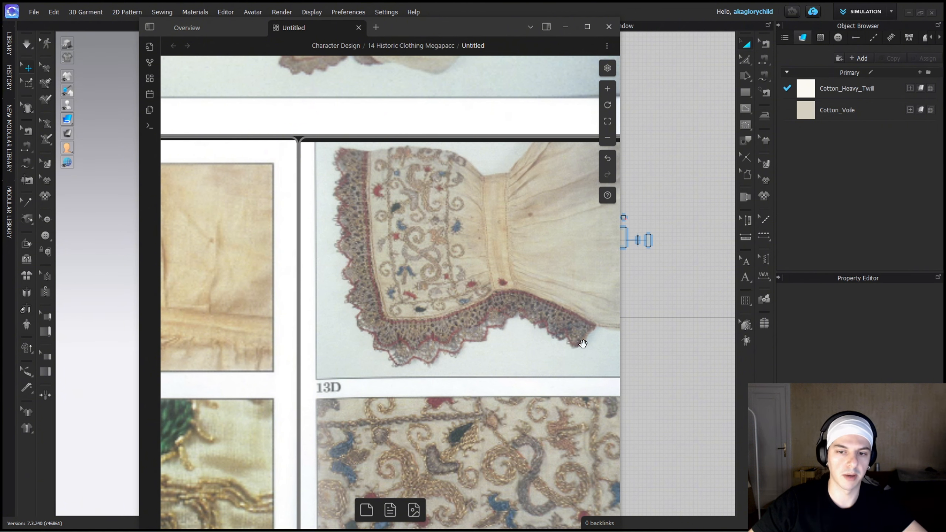
{"action": "scroll", "coordinate": [418, 304], "scroll_direction": "down", "scroll_amount": 10}
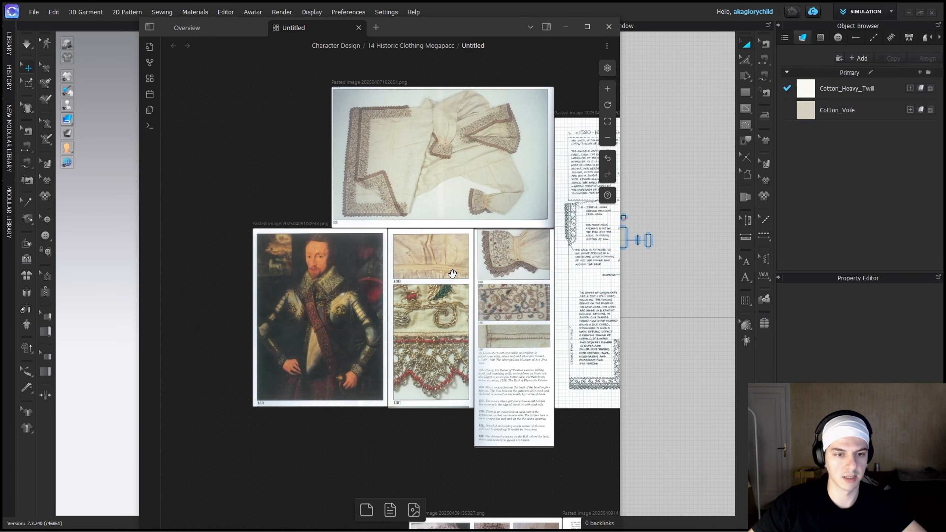
{"action": "left_click", "coordinate": [566, 26]}
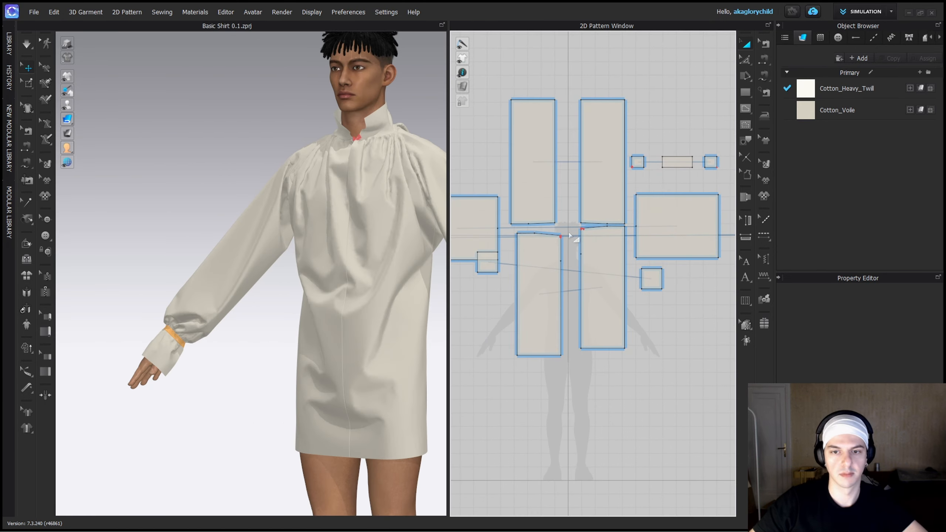
Move the square underarm gusset pattern down so it lies clear of the sleeve panel in the 2D layout.
{"action": "left_click", "coordinate": [543, 257]}
{"action": "left_click_drag", "start_coordinate": [534, 203], "coordinate": [541, 203]}
{"action": "left_click_drag", "start_coordinate": [545, 265], "coordinate": [489, 282]}
{"action": "left_click", "coordinate": [659, 348]}
{"action": "middle_click_drag", "start_coordinate": [490, 282], "coordinate": [676, 290]}
{"action": "scroll", "coordinate": [674, 287], "scroll_direction": "up", "scroll_amount": 1}
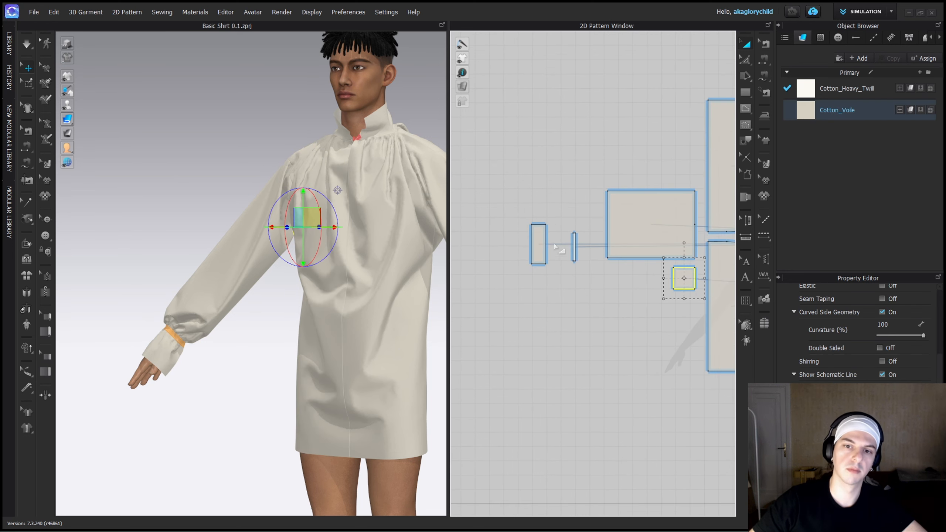
Move the wristband and cuff patterns close to the sleeve's wrist edge in 2D, with their lower edges aligned.
{"action": "left_click_drag", "start_coordinate": [574, 247], "coordinate": [582, 224]}
{"action": "left_click_drag", "start_coordinate": [539, 244], "coordinate": [611, 251]}
{"action": "left_click", "coordinate": [577, 299]}
{"action": "scroll", "coordinate": [599, 247], "scroll_direction": "up", "scroll_amount": 5}
{"action": "left_click_drag", "start_coordinate": [490, 212], "coordinate": [583, 252]}
Shorten the sleeve's underarm seam on both edges to about 378 mm, leaving a longer opening at the wrist.
{"action": "scroll", "coordinate": [233, 337], "scroll_direction": "up", "scroll_amount": 3}
{"action": "middle_click_drag", "start_coordinate": [233, 336], "coordinate": [328, 429]}
{"action": "right_click_drag", "start_coordinate": [327, 428], "coordinate": [399, 349]}
{"action": "scroll", "coordinate": [398, 348], "scroll_direction": "down", "scroll_amount": 3}
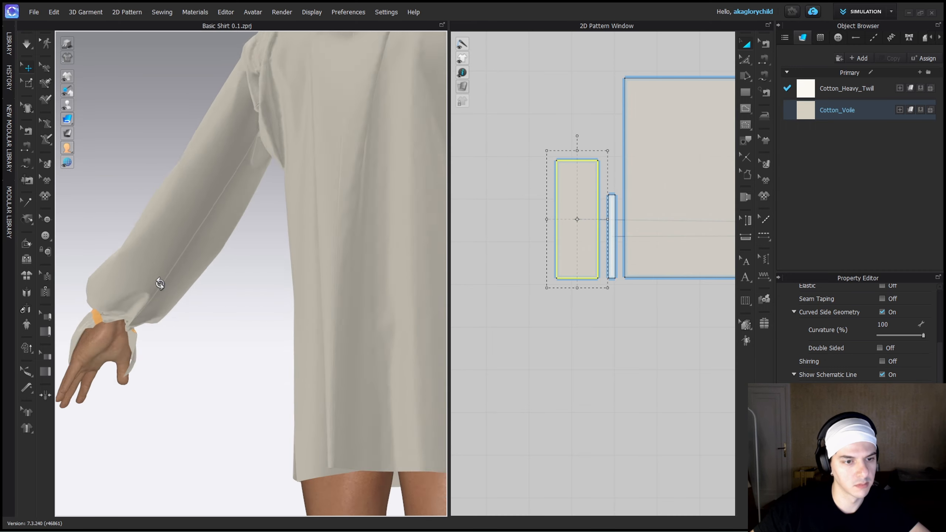
{"action": "scroll", "coordinate": [297, 372], "scroll_direction": "up", "scroll_amount": 4}
{"action": "middle_click_drag", "start_coordinate": [158, 283], "coordinate": [341, 361]}
{"action": "left_click", "coordinate": [384, 372]}
{"action": "middle_click_drag", "start_coordinate": [674, 234], "coordinate": [538, 234]}
{"action": "key", "text": "b"}
{"action": "left_click", "coordinate": [518, 277]}
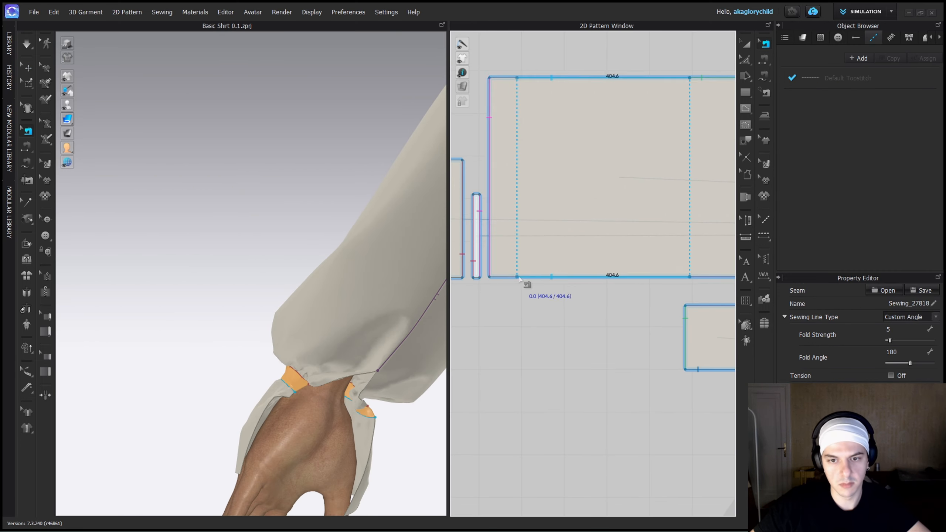
{"action": "scroll", "coordinate": [519, 279], "scroll_direction": "down", "scroll_amount": 4}
{"action": "middle_click_drag", "start_coordinate": [443, 315], "coordinate": [640, 316]}
{"action": "scroll", "coordinate": [641, 316], "scroll_direction": "up", "scroll_amount": 4}
{"action": "left_click_drag", "start_coordinate": [583, 276], "coordinate": [588, 277]}
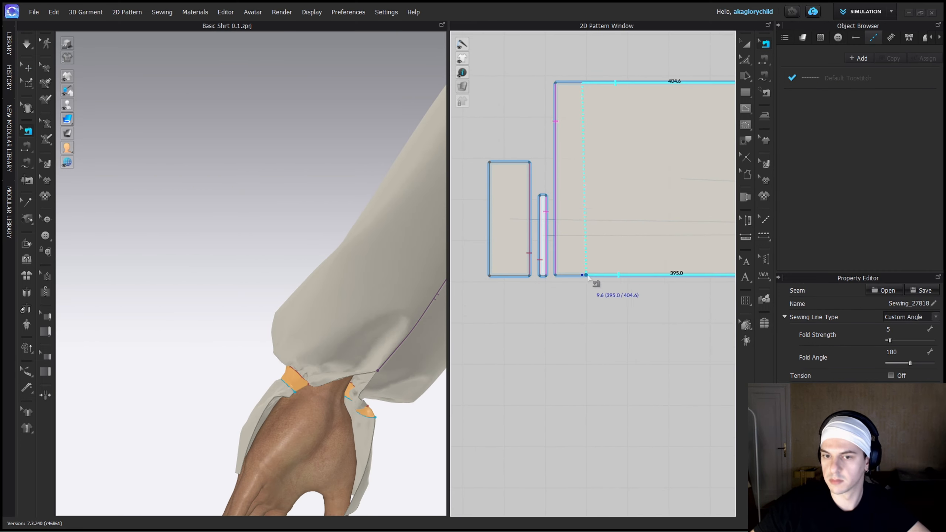
{"action": "left_click_drag", "start_coordinate": [586, 84], "coordinate": [593, 84]}
Add pattern points on the sleeve's upper and lower edges where the shortened underarm seam starts.
{"action": "key", "text": "a"}
{"action": "scroll", "coordinate": [558, 292], "scroll_direction": "down", "scroll_amount": 3}
{"action": "scroll", "coordinate": [557, 292], "scroll_direction": "up", "scroll_amount": 7}
{"action": "scroll", "coordinate": [596, 298], "scroll_direction": "down", "scroll_amount": 4}
{"action": "key", "text": "b"}
{"action": "right_click", "coordinate": [624, 275]}
{"action": "left_click", "coordinate": [675, 339]}
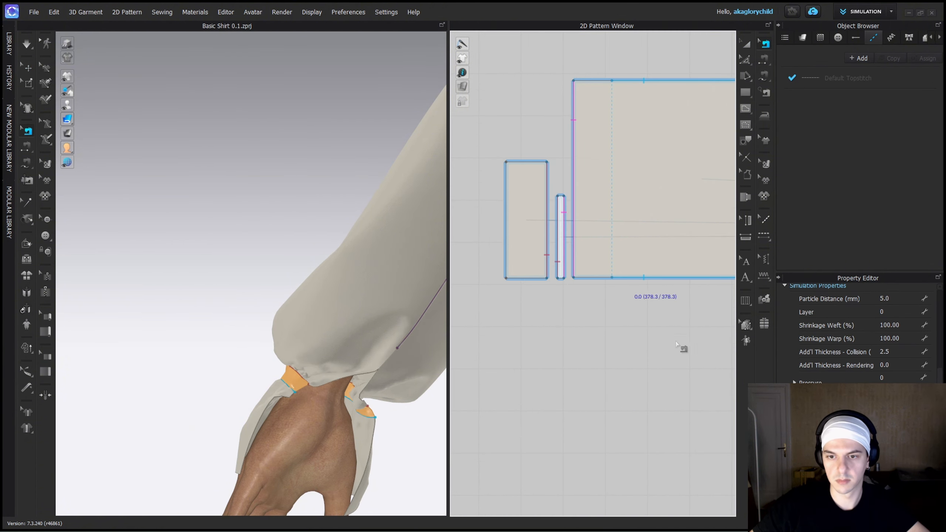
{"action": "right_click", "coordinate": [640, 276]}
{"action": "left_click", "coordinate": [616, 328]}
{"action": "right_click", "coordinate": [619, 80]}
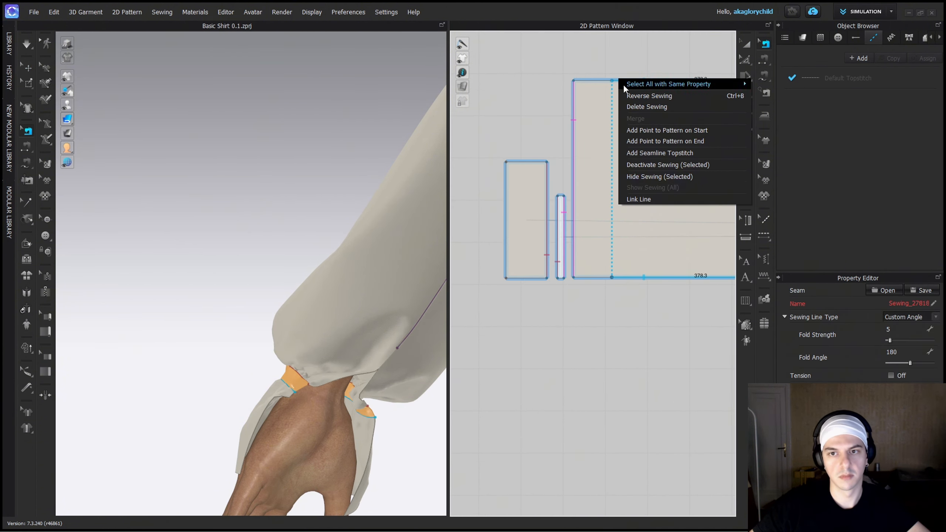
{"action": "left_click", "coordinate": [657, 132]}
Create a 202.4 mm wide rectangle matching the combined lower edges of the cuff, wristband and sleeve opening.
{"action": "key", "text": "z"}
{"action": "scroll", "coordinate": [570, 298], "scroll_direction": "up", "scroll_amount": 3}
{"action": "scroll", "coordinate": [520, 304], "scroll_direction": "down", "scroll_amount": 2}
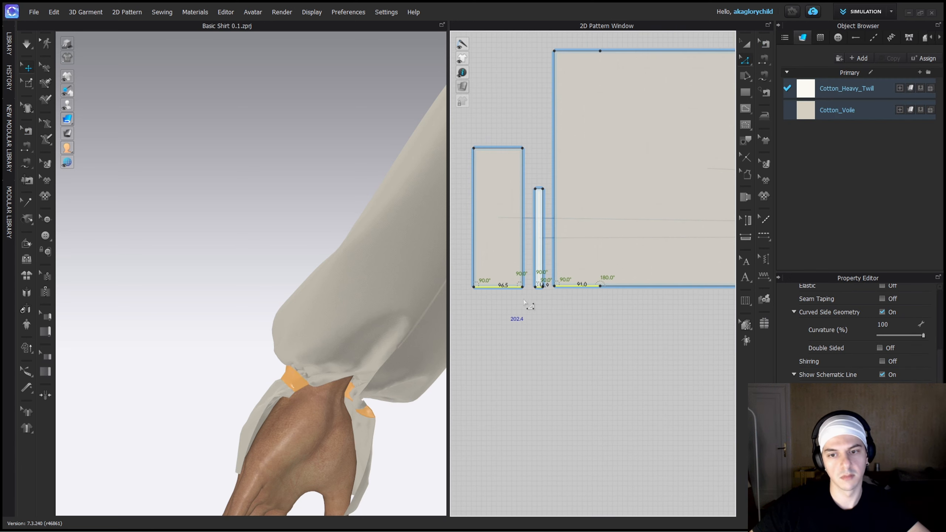
{"action": "key", "text": "s"}
{"action": "left_click", "coordinate": [501, 318]}
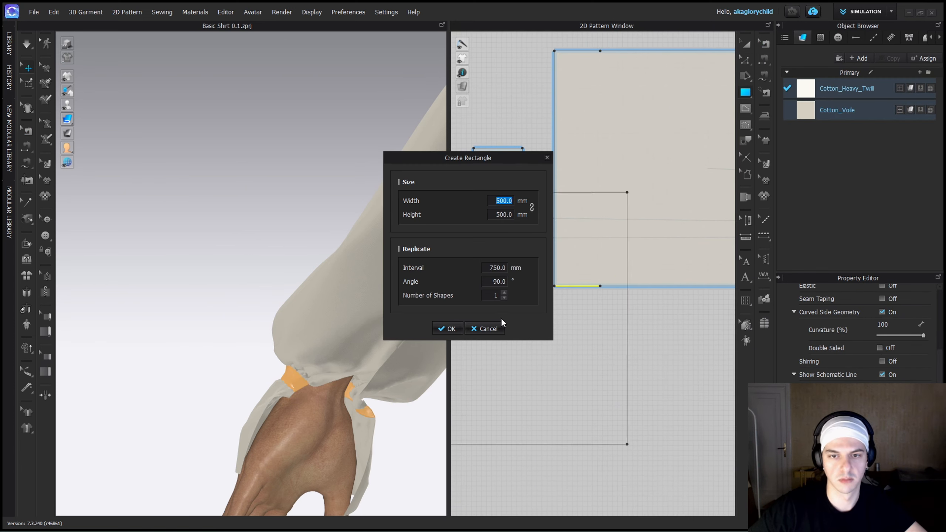
{"action": "type", "text": "202.4"}
{"action": "key", "text": "Return"}
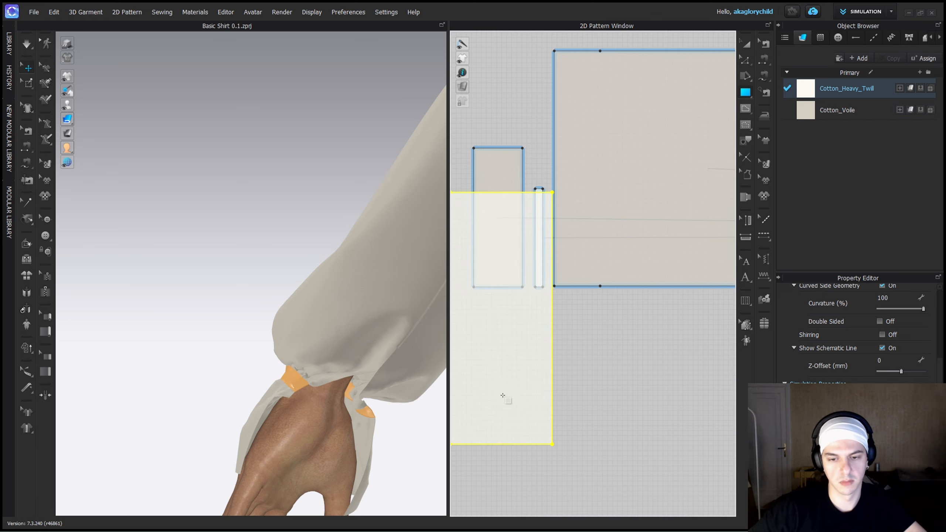
Reduce the rectangle to a strip about 15 mm high and place it below the cuff and wristband.
{"action": "scroll", "coordinate": [514, 201], "scroll_direction": "up", "scroll_amount": 4}
{"action": "left_click_drag", "start_coordinate": [514, 445], "coordinate": [515, 202]}
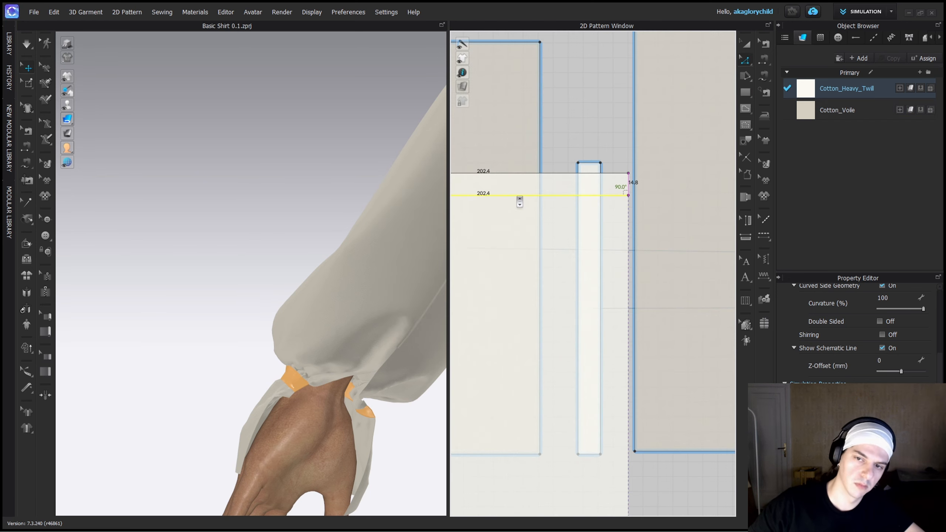
{"action": "key", "text": "a"}
{"action": "scroll", "coordinate": [558, 252], "scroll_direction": "down", "scroll_amount": 4}
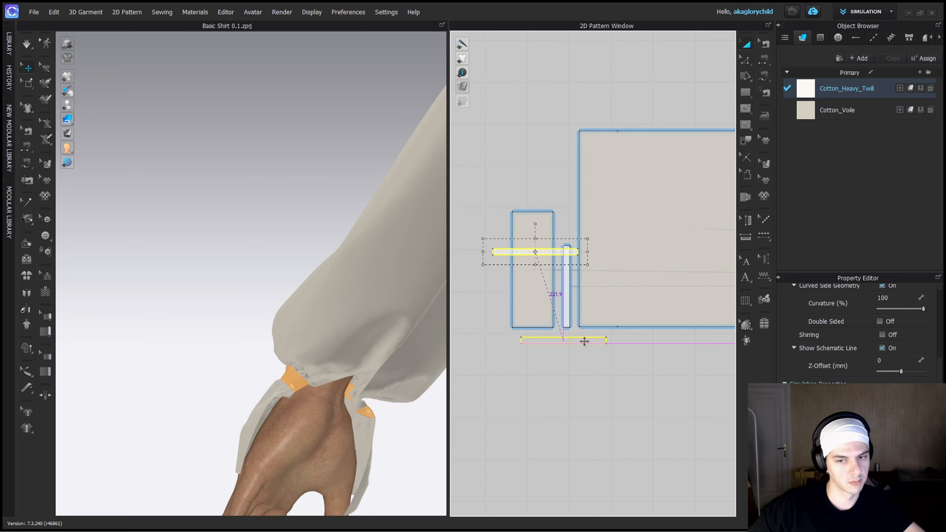
{"action": "left_click_drag", "start_coordinate": [584, 341], "coordinate": [587, 348]}
{"action": "scroll", "coordinate": [592, 334], "scroll_direction": "up", "scroll_amount": 3}
{"action": "key", "text": "m"}
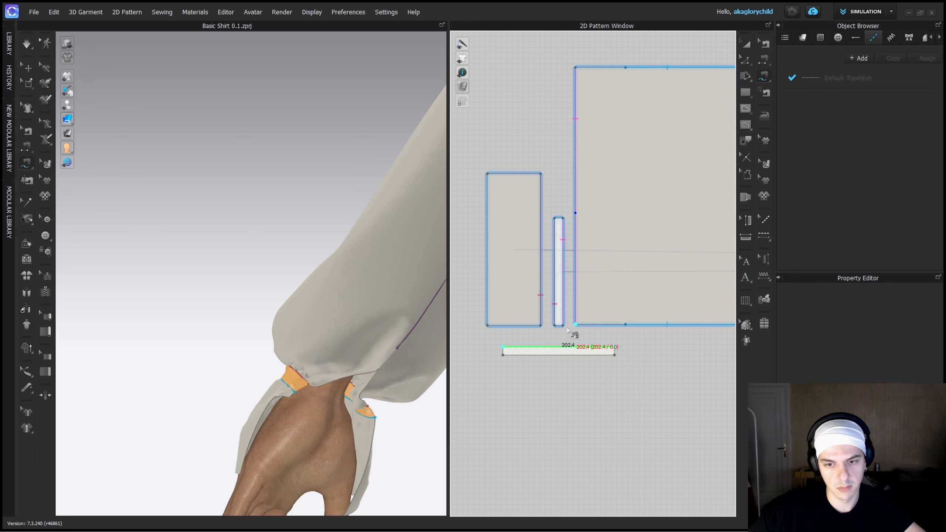
{"action": "key", "text": "b"}
{"action": "scroll", "coordinate": [499, 369], "scroll_direction": "down", "scroll_amount": 3}
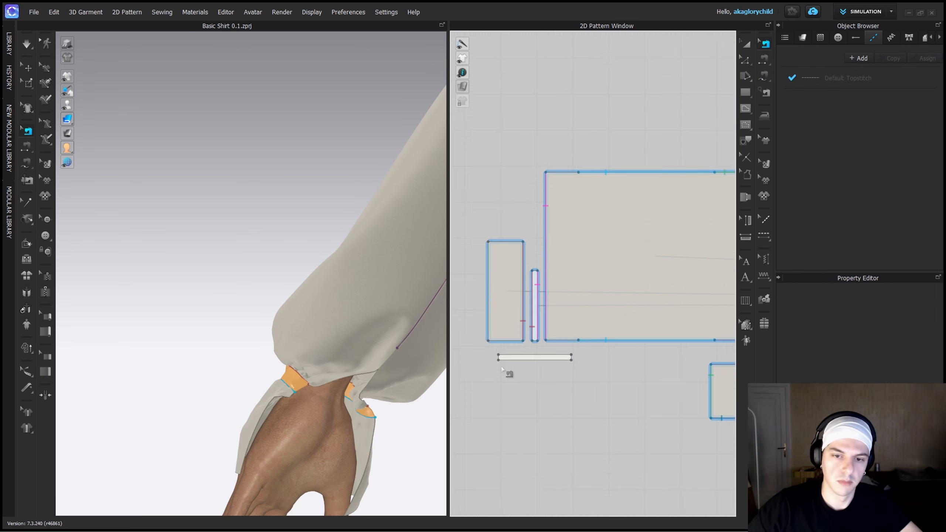
{"action": "middle_click_drag", "start_coordinate": [501, 368], "coordinate": [581, 372]}
Extend the strip's outer short edge by 15 mm with a pattern outline offset, keeping an internal line at the old edge.
{"action": "key", "text": "z"}
{"action": "scroll", "coordinate": [579, 366], "scroll_direction": "up", "scroll_amount": 7}
{"action": "right_click", "coordinate": [584, 347]}
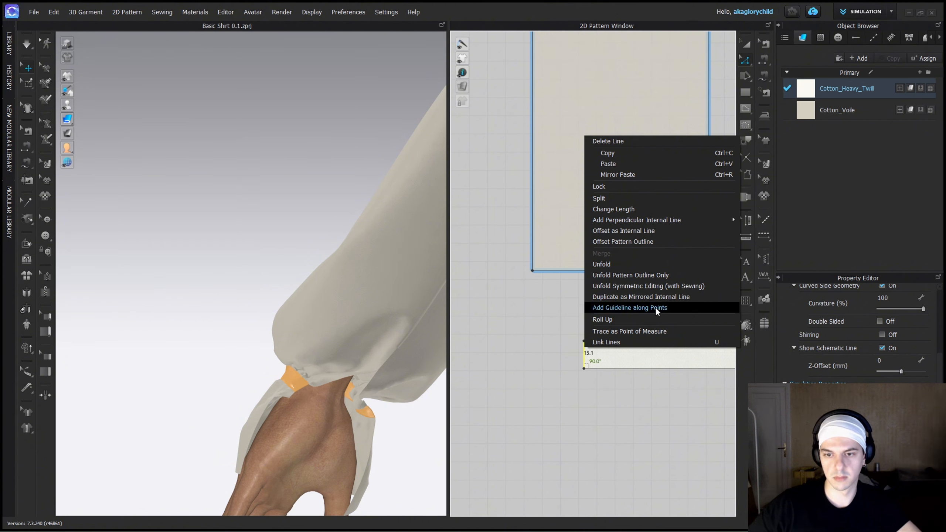
{"action": "left_click", "coordinate": [656, 241]}
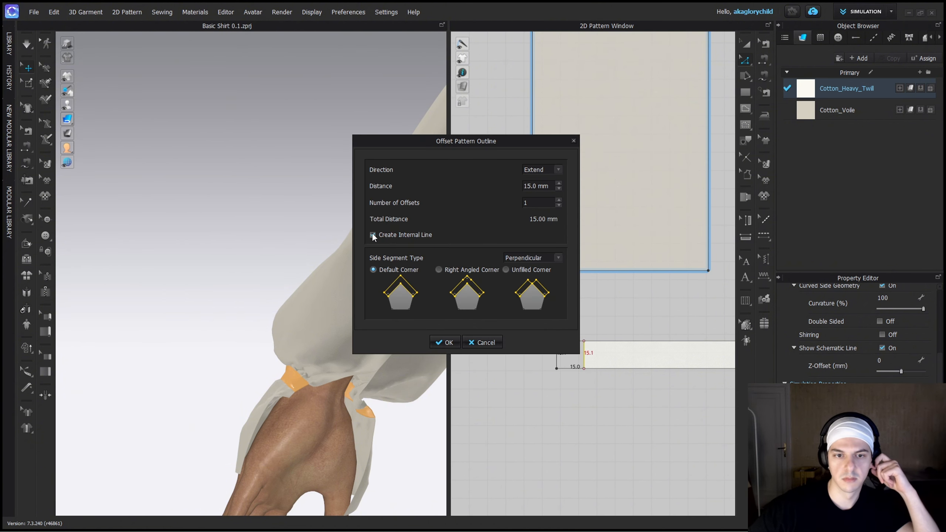
{"action": "left_click", "coordinate": [444, 342]}
{"action": "scroll", "coordinate": [640, 351], "scroll_direction": "down", "scroll_amount": 2}
{"action": "left_click_drag", "start_coordinate": [638, 352], "coordinate": [612, 331]}
Offset the top edge of the strip's 15 mm end section by 275.4 mm, matching the cuff's outer edge, to form an L shape.
{"action": "key", "text": "z"}
{"action": "left_click", "coordinate": [515, 323]}
{"action": "scroll", "coordinate": [510, 332], "scroll_direction": "up", "scroll_amount": 4}
{"action": "left_click", "coordinate": [520, 304]}
{"action": "left_click", "coordinate": [535, 256]}
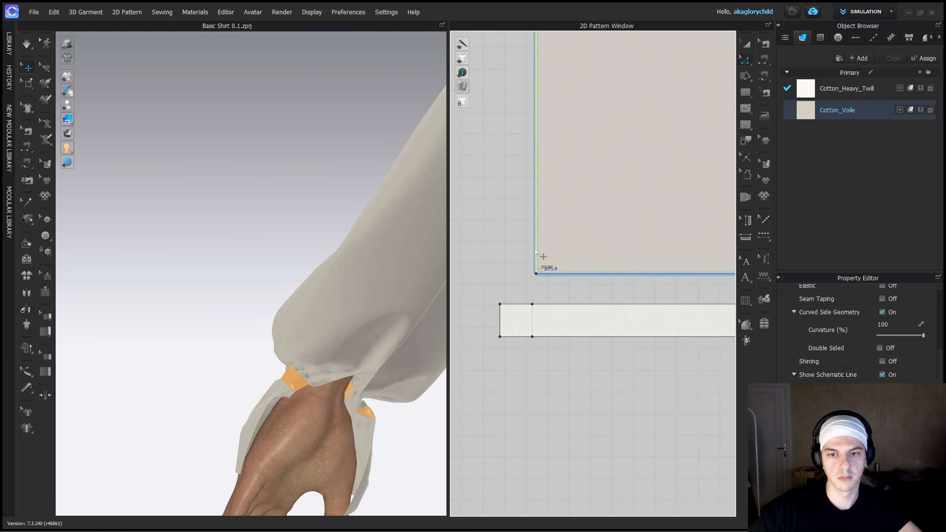
{"action": "scroll", "coordinate": [536, 270], "scroll_direction": "up", "scroll_amount": 3}
{"action": "right_click", "coordinate": [510, 335]}
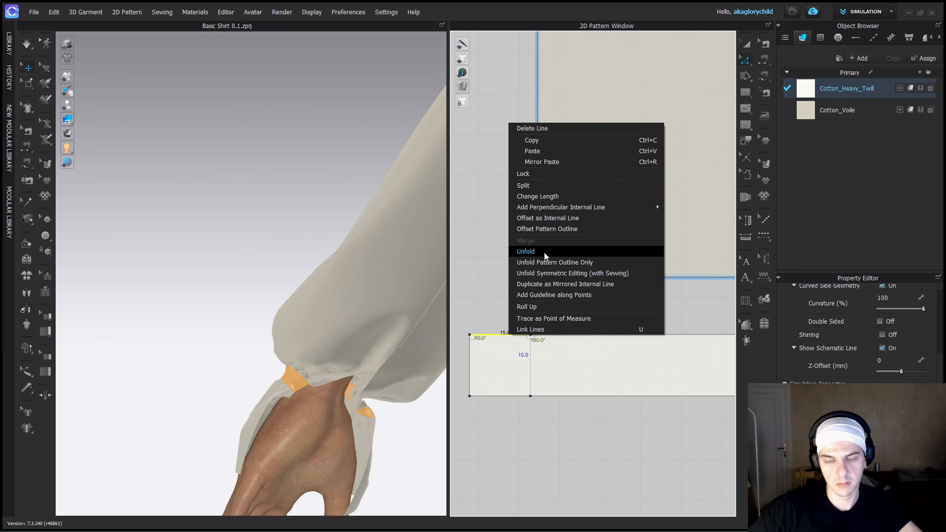
{"action": "left_click", "coordinate": [562, 229]}
{"action": "left_click_drag", "start_coordinate": [531, 145], "coordinate": [780, 181]}
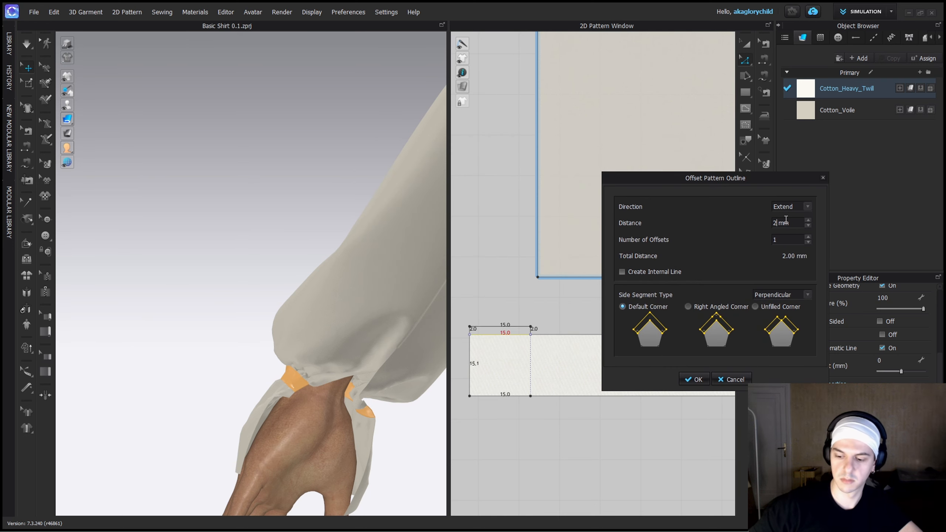
{"action": "key", "text": "Return"}
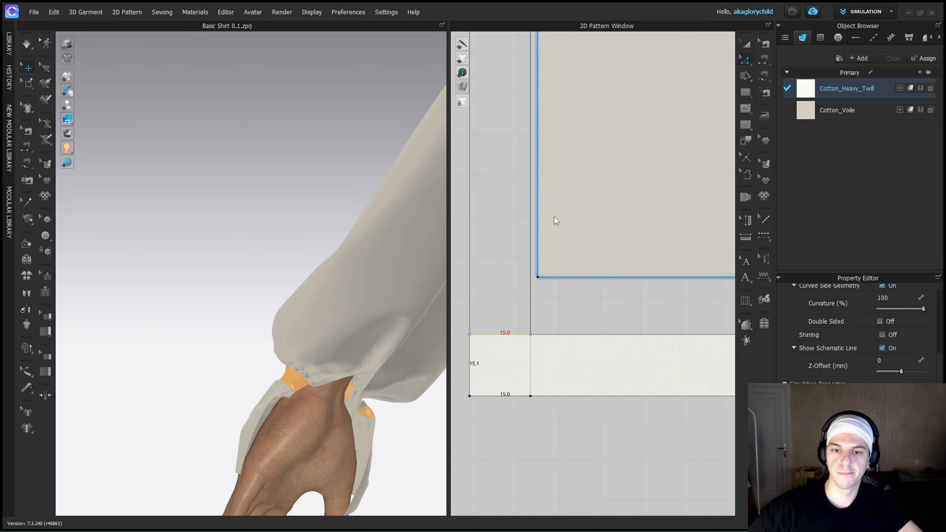
Position the L-shaped strip so it runs along the cuff's outer and lower edges, clear of the other patterns.
{"action": "left_click", "coordinate": [537, 222]}
{"action": "scroll", "coordinate": [538, 222], "scroll_direction": "down", "scroll_amount": 5}
{"action": "middle_click_drag", "start_coordinate": [569, 75], "coordinate": [595, 188]}
{"action": "key", "text": "a"}
{"action": "left_click_drag", "start_coordinate": [602, 427], "coordinate": [547, 457]}
{"action": "scroll", "coordinate": [574, 417], "scroll_direction": "down", "scroll_amount": 4}
{"action": "middle_click_drag", "start_coordinate": [596, 380], "coordinate": [595, 294]}
{"action": "left_click_drag", "start_coordinate": [588, 260], "coordinate": [536, 418]}
{"action": "left_click", "coordinate": [527, 440]}
{"action": "scroll", "coordinate": [521, 436], "scroll_direction": "up", "scroll_amount": 5}
Try to split the L-shaped strip so the corner square stays with the vertical arm.
{"action": "key", "text": "z"}
{"action": "right_click", "coordinate": [509, 346]}
{"action": "left_click", "coordinate": [532, 183]}
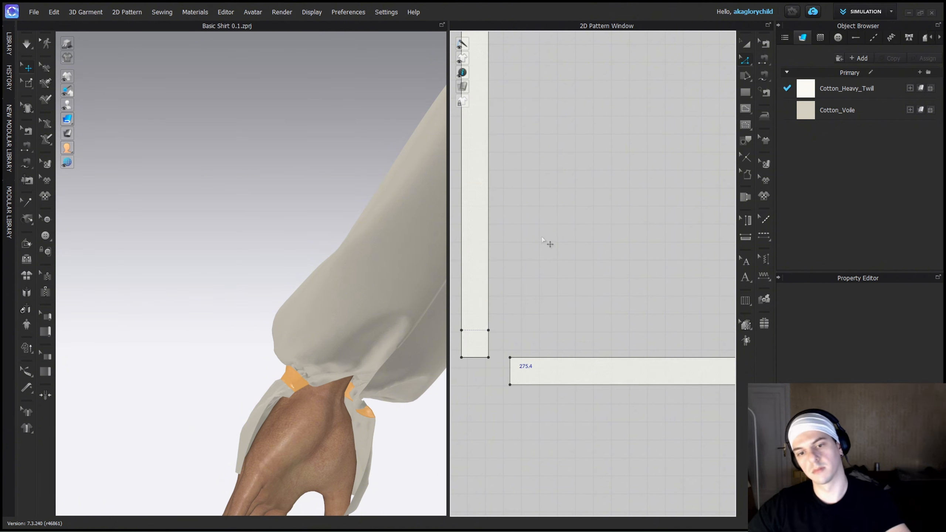
Separate the horizontal arm with its corner square and place a copy of it above the cuff and sleeve.
{"action": "left_click", "coordinate": [495, 331]}
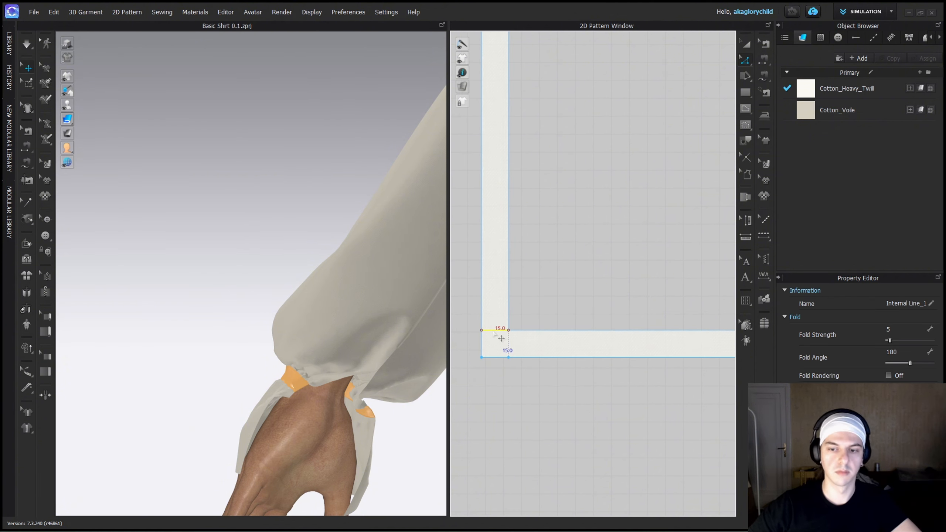
{"action": "right_click", "coordinate": [493, 331]}
{"action": "left_click", "coordinate": [521, 203]}
{"action": "key", "text": "a"}
{"action": "left_click", "coordinate": [481, 291]}
{"action": "key", "text": "Delete"}
{"action": "scroll", "coordinate": [482, 291], "scroll_direction": "down", "scroll_amount": 5}
{"action": "left_click", "coordinate": [512, 309]}
{"action": "key", "text": "ctrl+c"}
{"action": "key", "text": "ctrl+v"}
{"action": "middle_click_drag", "start_coordinate": [562, 63], "coordinate": [550, 183]}
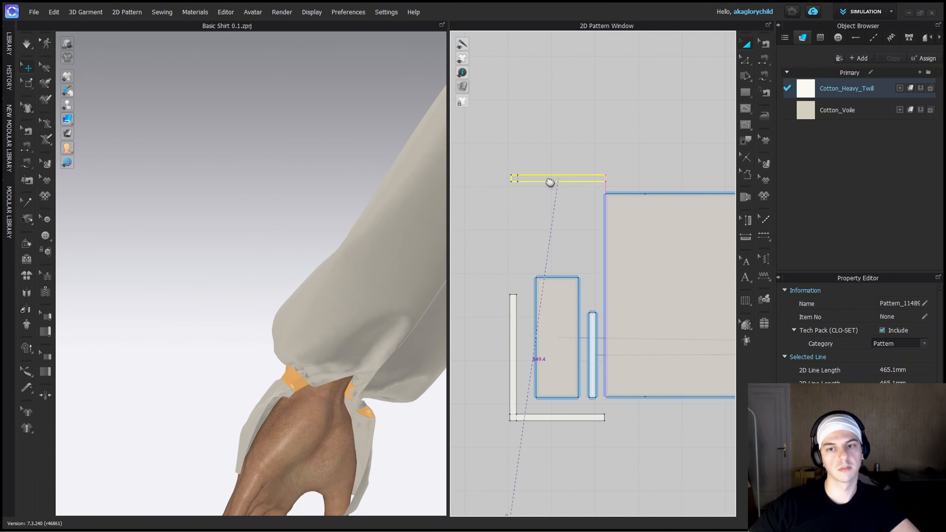
Sew the strips to the cuff, wristband and sleeve-opening edges, and join the vertical arm's 15 mm end to the upper strip.
{"action": "key", "text": "m"}
{"action": "scroll", "coordinate": [593, 414], "scroll_direction": "down", "scroll_amount": 2}
{"action": "left_click", "coordinate": [602, 414]}
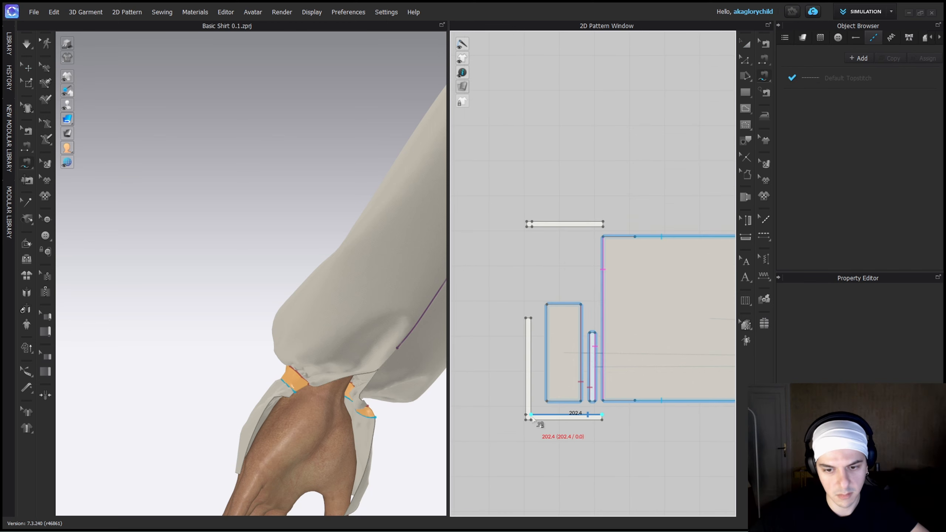
{"action": "left_click", "coordinate": [542, 367]}
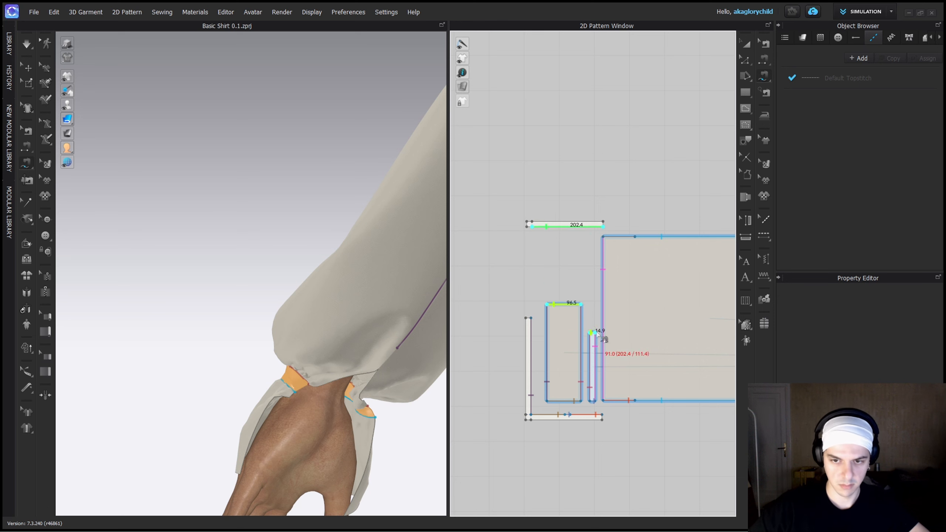
{"action": "left_click", "coordinate": [635, 237]}
{"action": "scroll", "coordinate": [528, 231], "scroll_direction": "up", "scroll_amount": 4}
{"action": "left_click", "coordinate": [522, 492]}
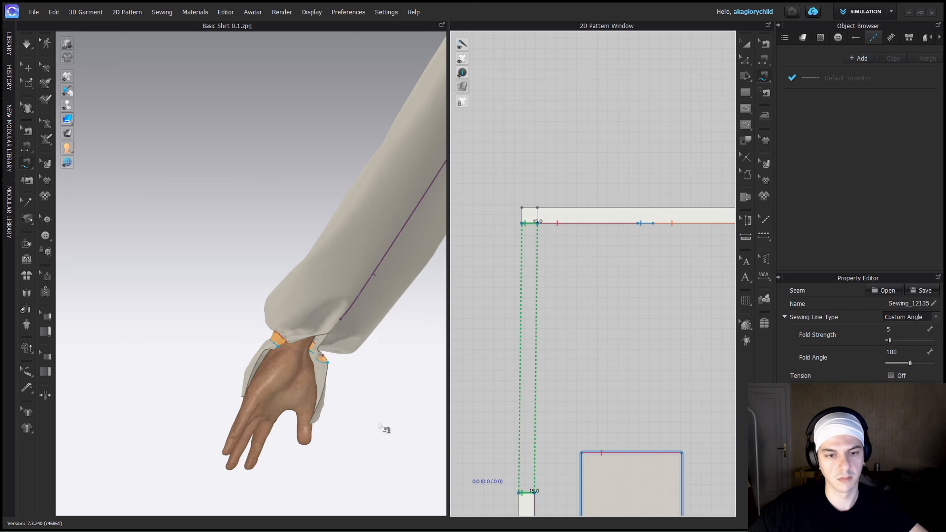
Move the L-shaped strip beside the wrist in 3D and deactivate the copied upper strip together with its sewing.
{"action": "key", "text": "8"}
{"action": "key", "text": "q"}
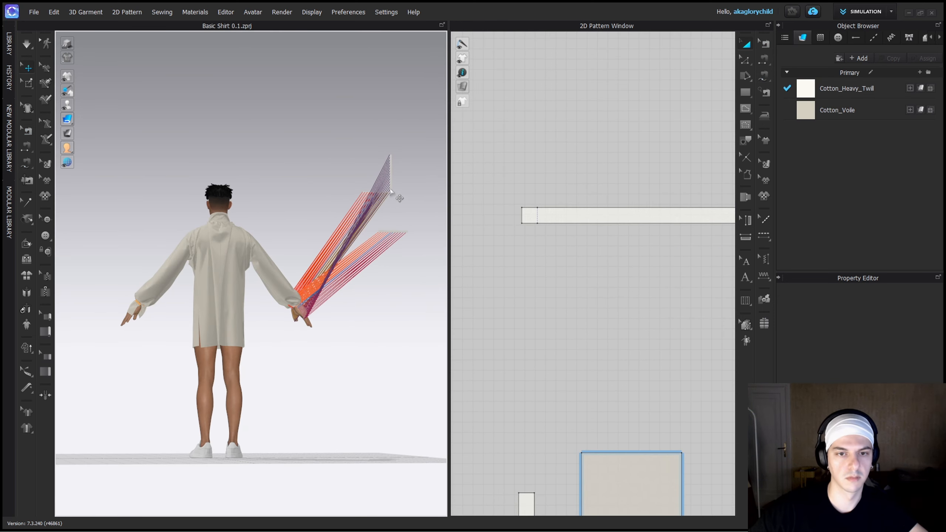
{"action": "left_click_drag", "start_coordinate": [394, 195], "coordinate": [296, 349]}
{"action": "scroll", "coordinate": [327, 336], "scroll_direction": "up", "scroll_amount": 4}
{"action": "scroll", "coordinate": [327, 337], "scroll_direction": "up", "scroll_amount": 4}
{"action": "right_click_drag", "start_coordinate": [327, 337], "coordinate": [228, 342]}
{"action": "scroll", "coordinate": [228, 342], "scroll_direction": "down", "scroll_amount": 2}
{"action": "right_click", "coordinate": [377, 126]}
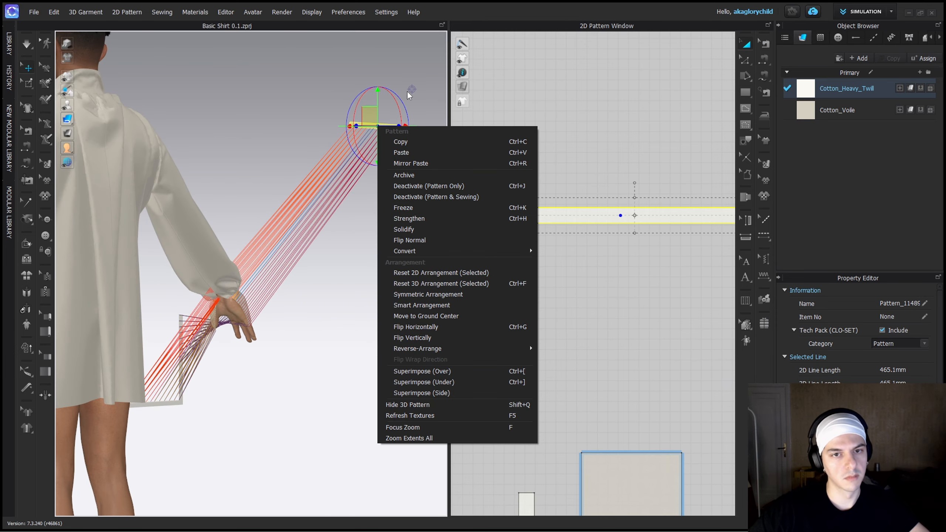
{"action": "left_click", "coordinate": [445, 199]}
Draw a 15 mm internal line across the L-shaped strip's corner and cut the strip into two pieces along it.
{"action": "left_click", "coordinate": [180, 398]}
{"action": "scroll", "coordinate": [566, 481], "scroll_direction": "up", "scroll_amount": 3}
{"action": "middle_click_drag", "start_coordinate": [576, 435], "coordinate": [570, 352]}
{"action": "key", "text": "g"}
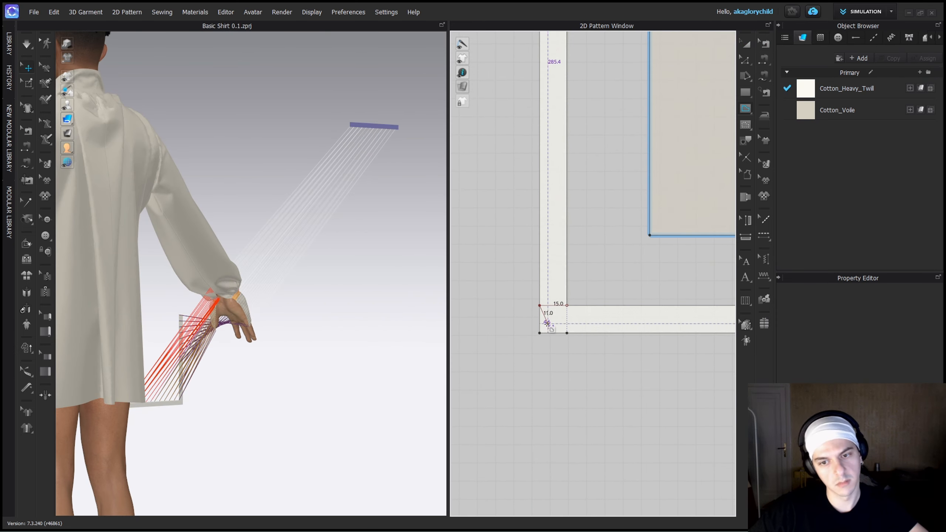
{"action": "left_click", "coordinate": [540, 305]}
{"action": "double_click", "coordinate": [567, 306]}
{"action": "right_click", "coordinate": [558, 305]}
{"action": "left_click", "coordinate": [602, 173]}
Superimpose the two cut strips sideways onto the cuff in 3D and simulate them into place.
{"action": "right_click", "coordinate": [196, 356]}
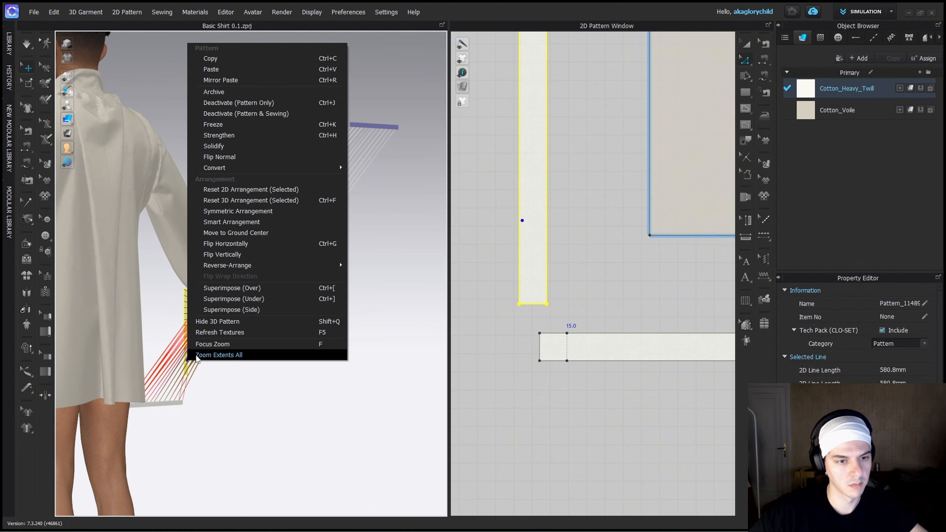
{"action": "left_click", "coordinate": [289, 308]}
{"action": "right_click_drag", "start_coordinate": [294, 327], "coordinate": [197, 354]}
{"action": "left_click_drag", "start_coordinate": [158, 402], "coordinate": [99, 322]}
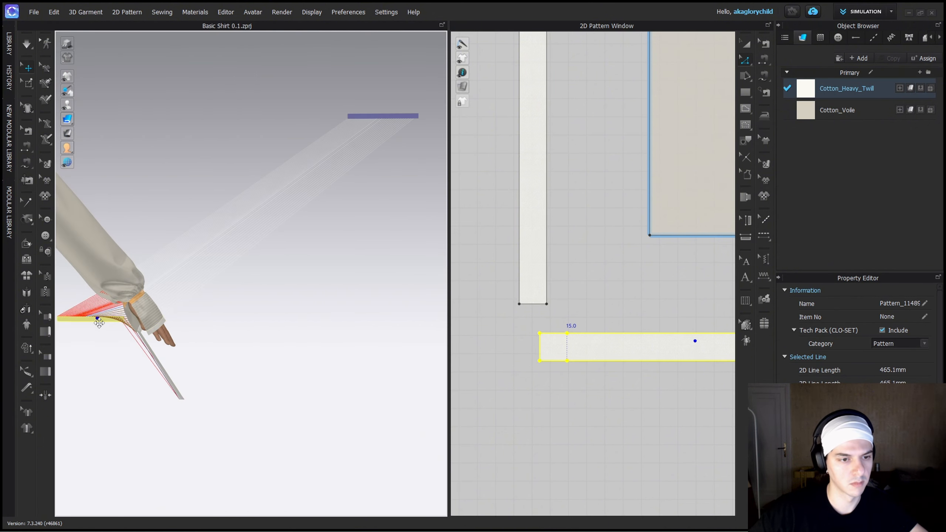
{"action": "right_click", "coordinate": [151, 357]}
{"action": "left_click", "coordinate": [203, 305]}
{"action": "right_click", "coordinate": [156, 337]}
{"action": "right_click", "coordinate": [152, 358]}
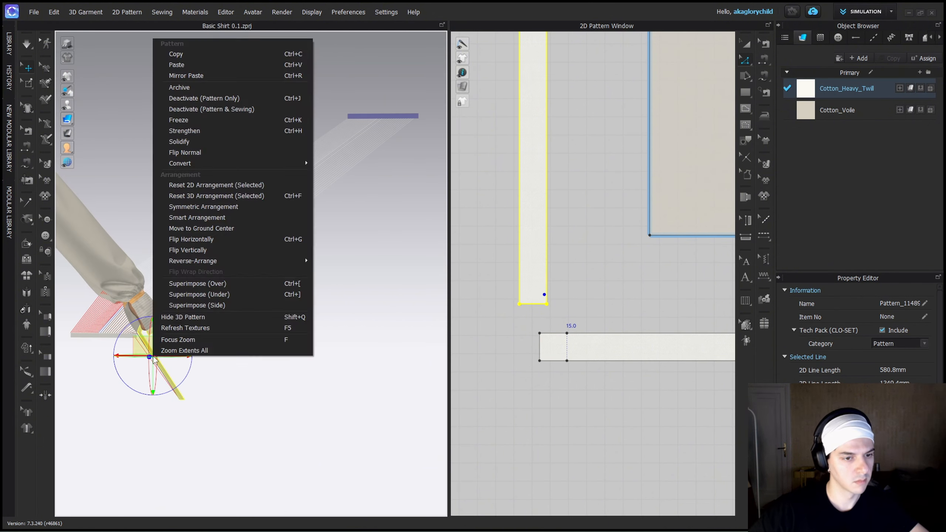
{"action": "left_click", "coordinate": [194, 305]}
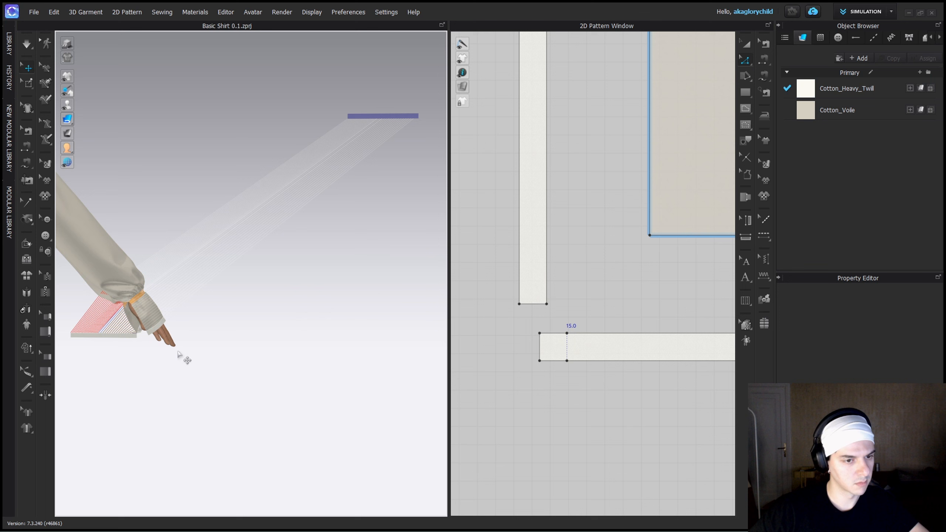
{"action": "key", "text": "space"}
Bring the copied upper strip to the wrist, reactivate it, superimpose it sideways onto the cuff and simulate.
{"action": "left_click_drag", "start_coordinate": [397, 116], "coordinate": [147, 355]}
{"action": "right_click", "coordinate": [147, 355]}
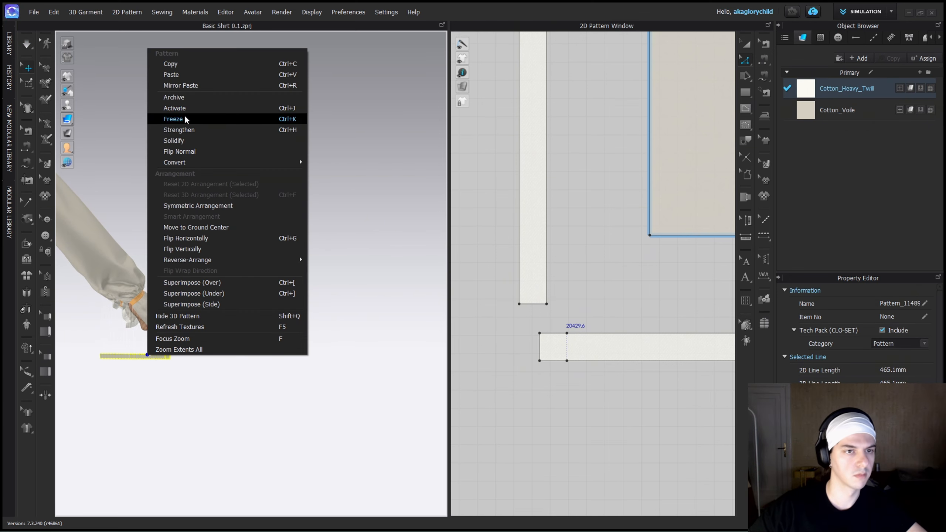
{"action": "left_click", "coordinate": [179, 109]}
{"action": "right_click_drag", "start_coordinate": [208, 179], "coordinate": [297, 298]}
{"action": "right_click", "coordinate": [298, 364]}
{"action": "left_click", "coordinate": [350, 313]}
{"action": "right_click_drag", "start_coordinate": [342, 345], "coordinate": [313, 352]}
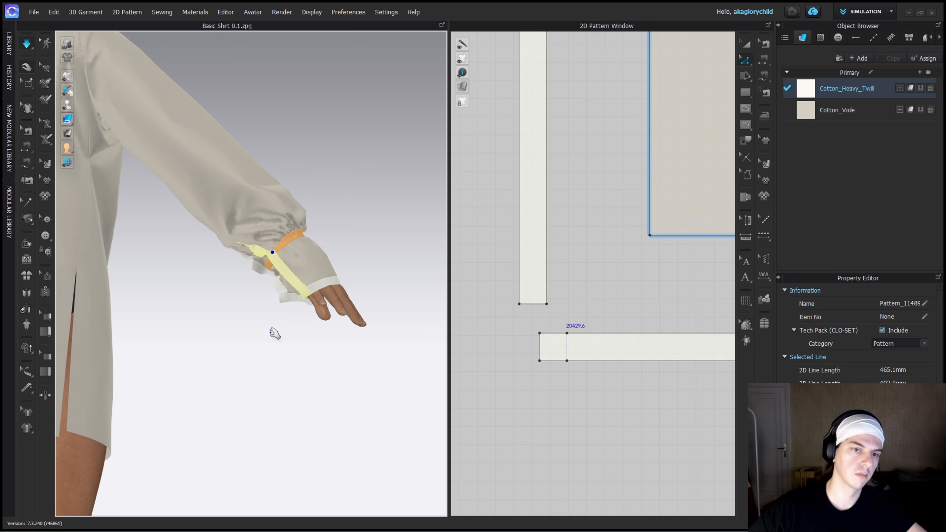
Simulate the garment and pull the trim strip into place along the wrist opening of the cuff in 3D.
{"action": "scroll", "coordinate": [253, 242], "scroll_direction": "up", "scroll_amount": 4}
{"action": "left_click", "coordinate": [158, 215]}
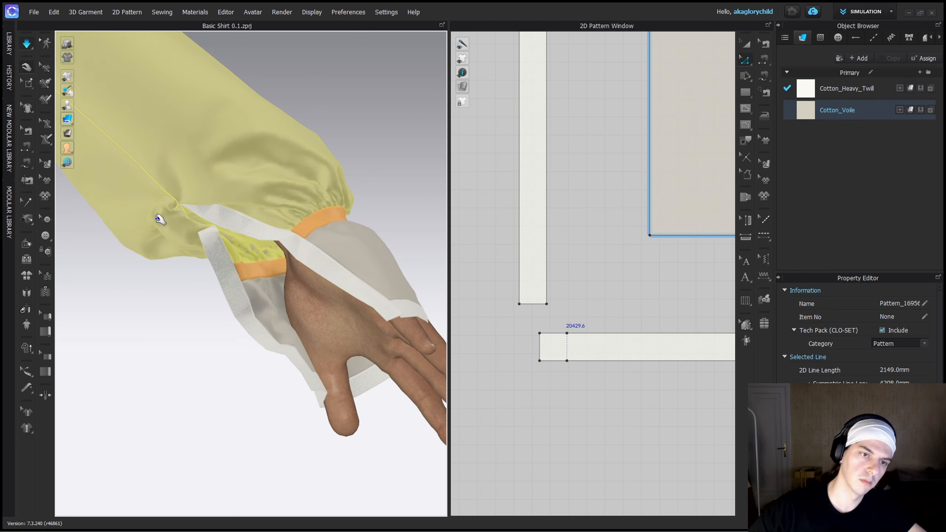
{"action": "left_click", "coordinate": [211, 252]}
{"action": "key", "text": "space"}
{"action": "right_click_drag", "start_coordinate": [211, 252], "coordinate": [176, 253]}
{"action": "left_click_drag", "start_coordinate": [204, 242], "coordinate": [195, 261]}
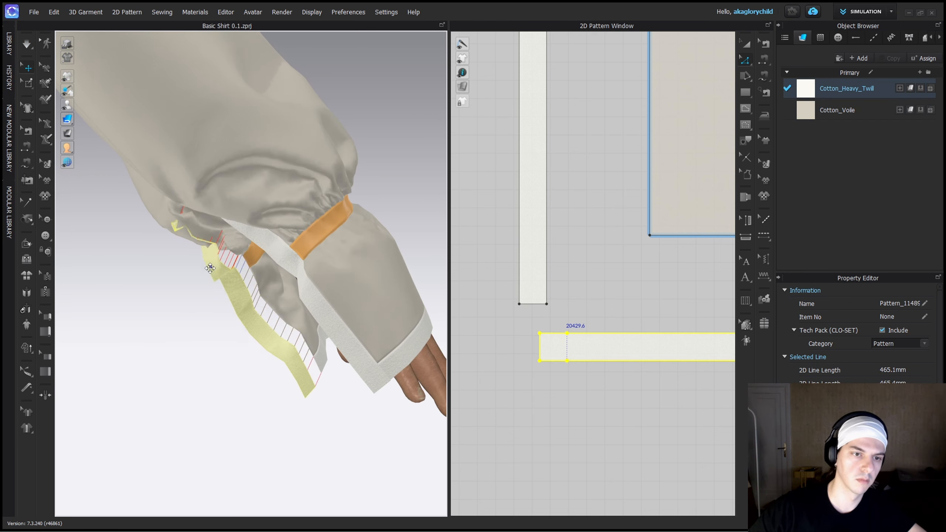
{"action": "right_click_drag", "start_coordinate": [186, 257], "coordinate": [216, 259]}
{"action": "left_click_drag", "start_coordinate": [210, 259], "coordinate": [233, 263]}
{"action": "key", "text": "space"}
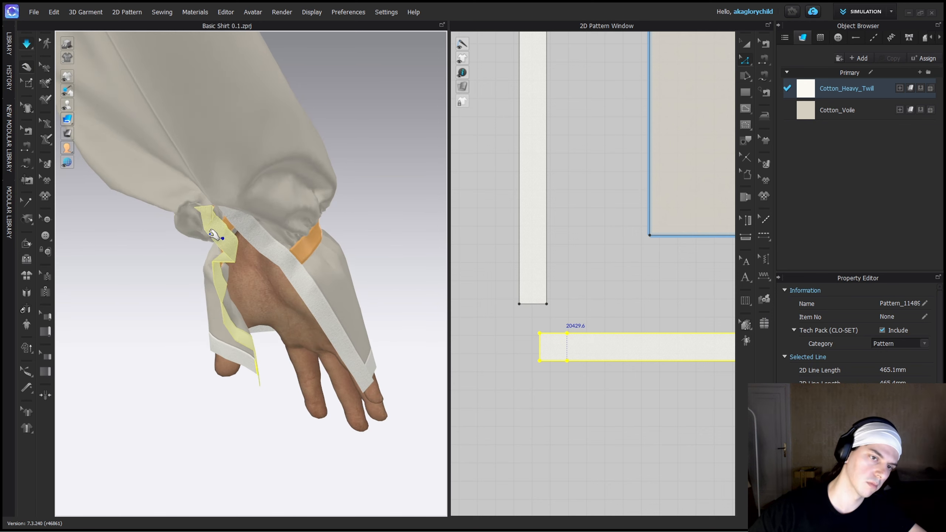
Make a symmetric copy of the three cuff trim strips, including their sewing, and place it beside the opposite sleeve's cuff panels.
{"action": "key", "text": "2"}
{"action": "right_click_drag", "start_coordinate": [285, 235], "coordinate": [209, 369]}
{"action": "scroll", "coordinate": [209, 368], "scroll_direction": "down", "scroll_amount": 4}
{"action": "key", "text": "space"}
{"action": "left_click", "coordinate": [593, 373]}
{"action": "scroll", "coordinate": [594, 372], "scroll_direction": "down", "scroll_amount": 8}
{"action": "key", "text": "a"}
{"action": "left_click", "coordinate": [579, 327]}
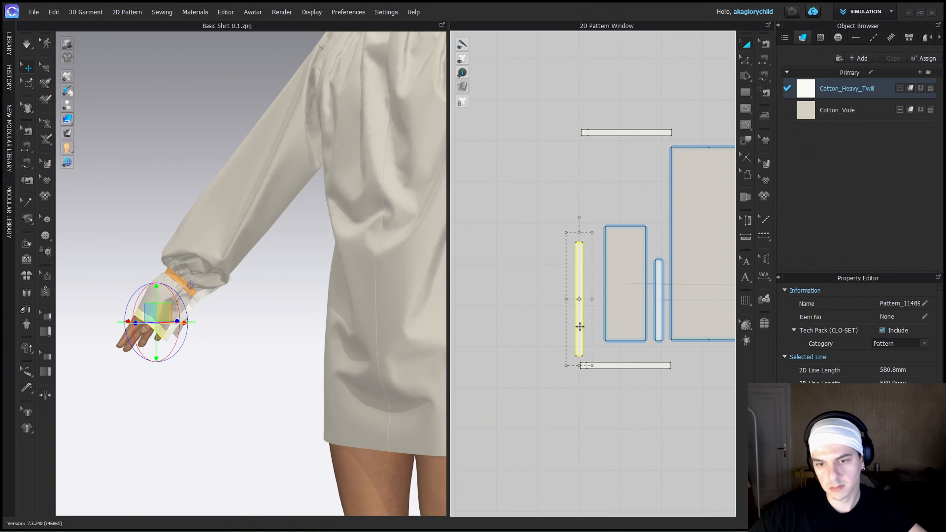
{"action": "left_click", "coordinate": [615, 133]}
{"action": "left_click", "coordinate": [614, 365], "text": "shift"}
{"action": "left_click", "coordinate": [579, 305], "text": "shift"}
{"action": "scroll", "coordinate": [578, 305], "scroll_direction": "down", "scroll_amount": 4}
{"action": "key", "text": "ctrl+d"}
{"action": "middle_click_drag", "start_coordinate": [704, 295], "coordinate": [465, 298]}
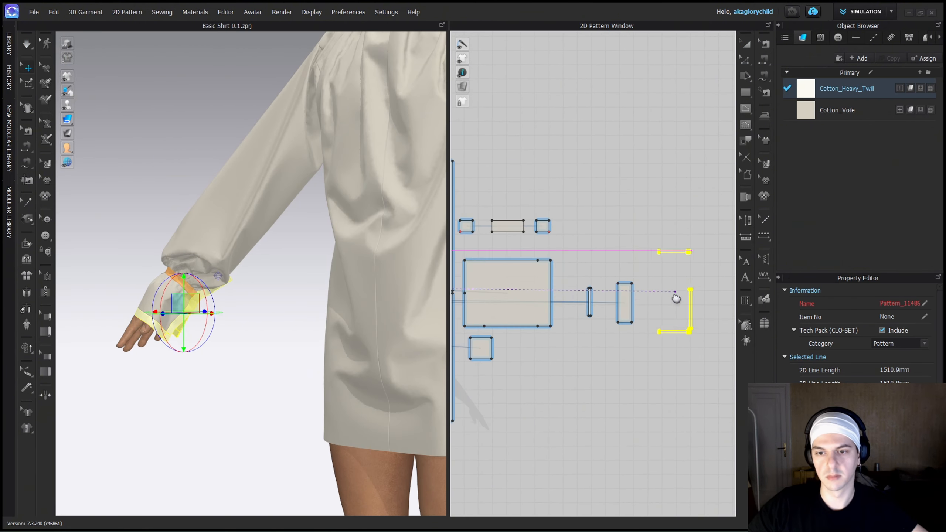
{"action": "left_click", "coordinate": [637, 300]}
Simulate the copied strips onto the opposite cuff and examine its wrist opening up close.
{"action": "scroll", "coordinate": [355, 286], "scroll_direction": "down", "scroll_amount": 4}
{"action": "scroll", "coordinate": [355, 286], "scroll_direction": "up", "scroll_amount": 5}
{"action": "right_click_drag", "start_coordinate": [355, 286], "coordinate": [312, 332]}
{"action": "key", "text": "space"}
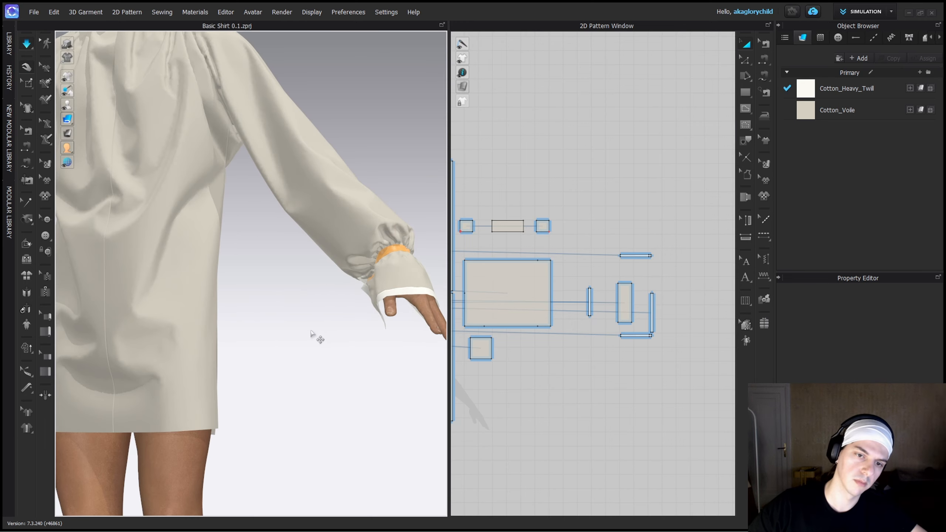
{"action": "scroll", "coordinate": [294, 304], "scroll_direction": "down", "scroll_amount": 3}
{"action": "right_click_drag", "start_coordinate": [380, 307], "coordinate": [202, 283]}
{"action": "scroll", "coordinate": [293, 304], "scroll_direction": "up", "scroll_amount": 3}
{"action": "scroll", "coordinate": [293, 304], "scroll_direction": "down", "scroll_amount": 6}
{"action": "scroll", "coordinate": [205, 284], "scroll_direction": "down", "scroll_amount": 2}
{"action": "scroll", "coordinate": [205, 287], "scroll_direction": "up", "scroll_amount": 6}
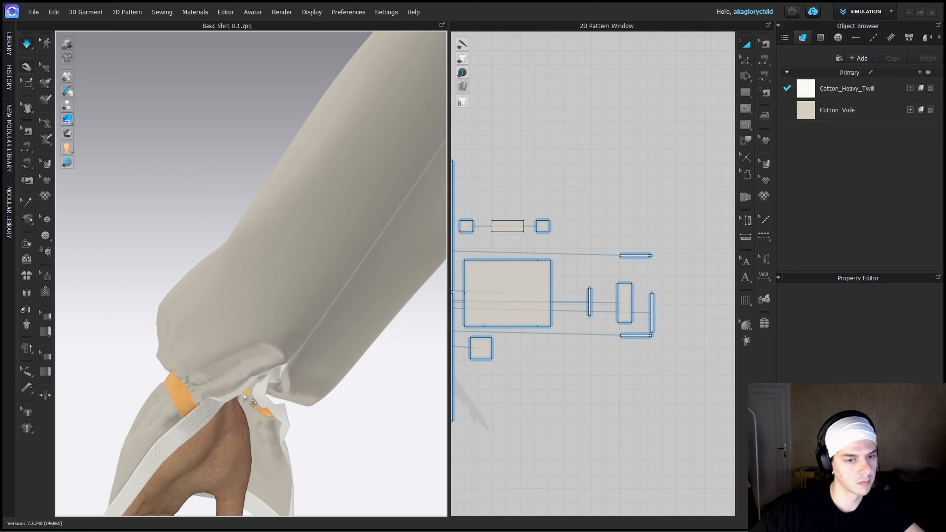
Pull the sleeve fabric and trim strip around the opposite cuff's wrist opening into shape during simulation.
{"action": "left_click", "coordinate": [265, 300]}
{"action": "left_click_drag", "start_coordinate": [265, 300], "coordinate": [249, 291]}
{"action": "left_click_drag", "start_coordinate": [240, 347], "coordinate": [234, 407]}
{"action": "right_click_drag", "start_coordinate": [234, 408], "coordinate": [268, 358]}
{"action": "key", "text": "space"}
Reposition the trim strip at the opposite cuff's wrist opening in 3D and undo the last change made to it.
{"action": "left_click_drag", "start_coordinate": [248, 386], "coordinate": [264, 374]}
{"action": "right_click_drag", "start_coordinate": [321, 307], "coordinate": [259, 375]}
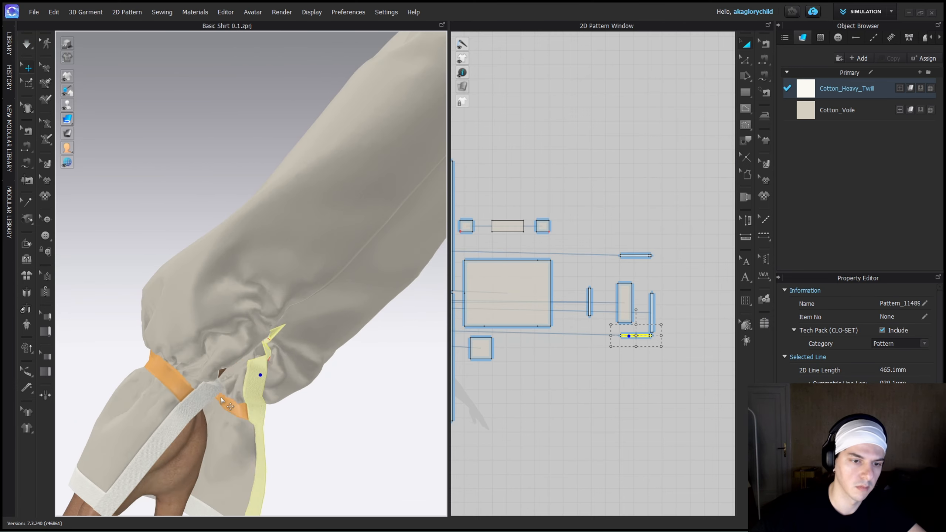
{"action": "left_click_drag", "start_coordinate": [220, 376], "coordinate": [258, 393]}
{"action": "right_click", "coordinate": [298, 405]}
{"action": "left_click", "coordinate": [298, 430]}
{"action": "key", "text": "ctrl+z"}
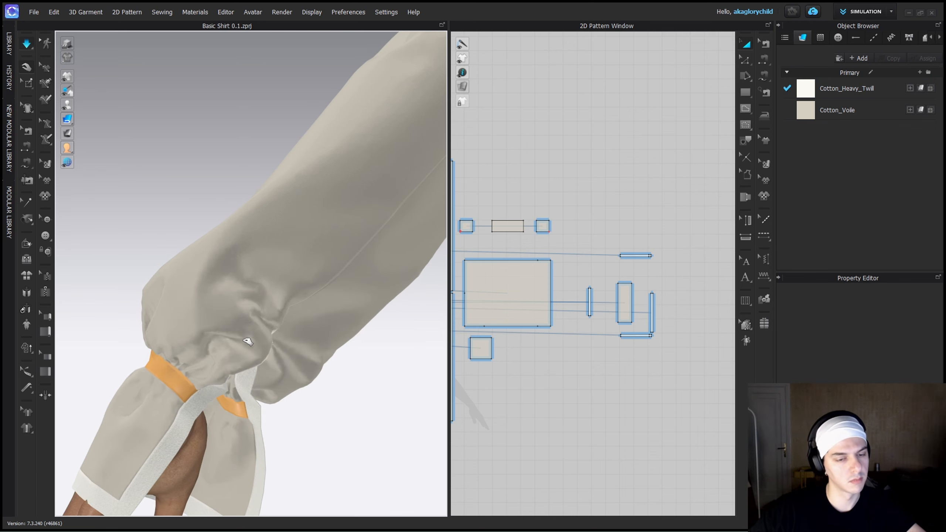
Pull the gathered sleeve fabric above the wrist opening until it drapes cleanly over the trim strip.
{"action": "left_click_drag", "start_coordinate": [251, 340], "coordinate": [240, 324]}
{"action": "right_click_drag", "start_coordinate": [240, 324], "coordinate": [235, 365]}
{"action": "left_click_drag", "start_coordinate": [248, 338], "coordinate": [225, 324]}
{"action": "left_click_drag", "start_coordinate": [258, 331], "coordinate": [245, 338]}
{"action": "right_click_drag", "start_coordinate": [244, 338], "coordinate": [230, 337]}
{"action": "scroll", "coordinate": [571, 374], "scroll_direction": "down", "scroll_amount": 3}
{"action": "key", "text": "space"}
Select the trim strips of both cuffs in the pattern layout and simulate the garment.
{"action": "left_click", "coordinate": [623, 335], "text": "shift"}
{"action": "left_click", "coordinate": [612, 297], "text": "shift"}
{"action": "scroll", "coordinate": [857, 395], "scroll_direction": "down", "scroll_amount": 10}
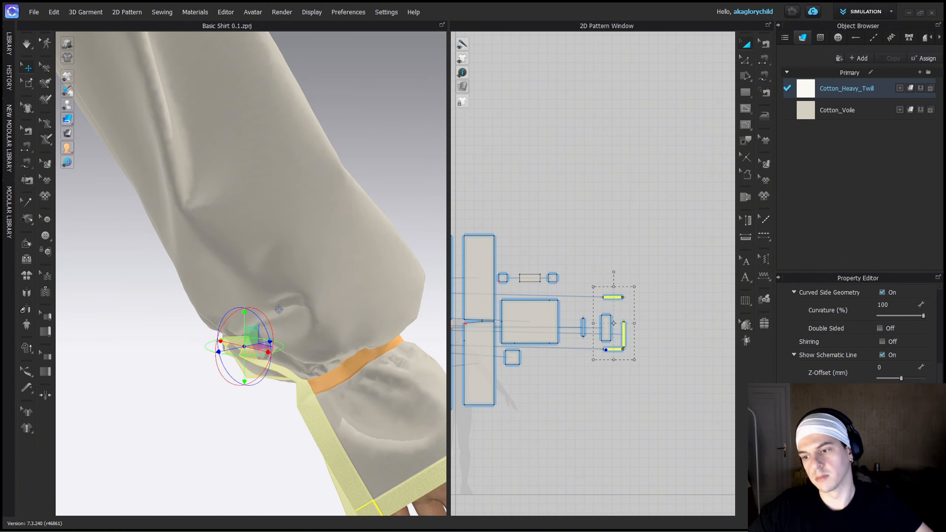
{"action": "scroll", "coordinate": [569, 343], "scroll_direction": "down", "scroll_amount": 2}
{"action": "middle_click_drag", "start_coordinate": [551, 338], "coordinate": [689, 366]}
{"action": "scroll", "coordinate": [545, 361], "scroll_direction": "up", "scroll_amount": 6}
{"action": "left_click", "coordinate": [543, 356]}
{"action": "left_click", "coordinate": [563, 378], "text": "shift"}
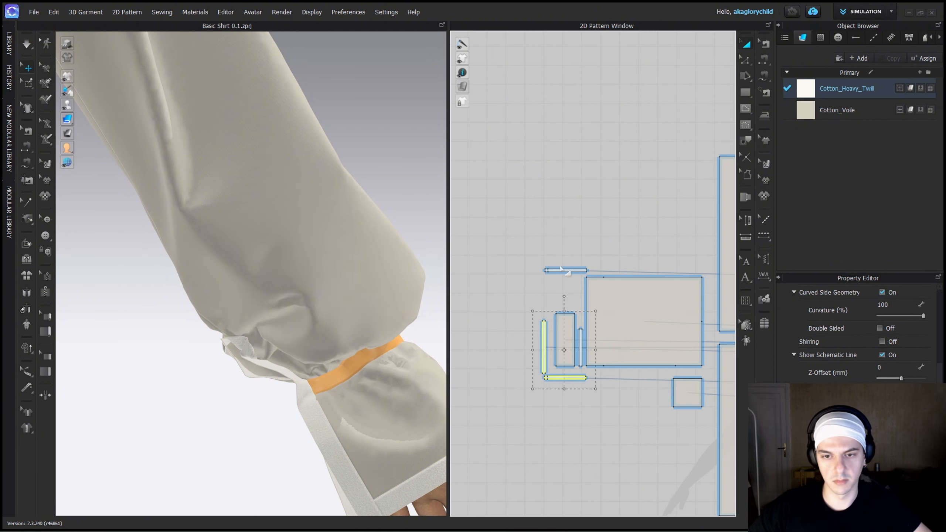
{"action": "key", "text": "space"}
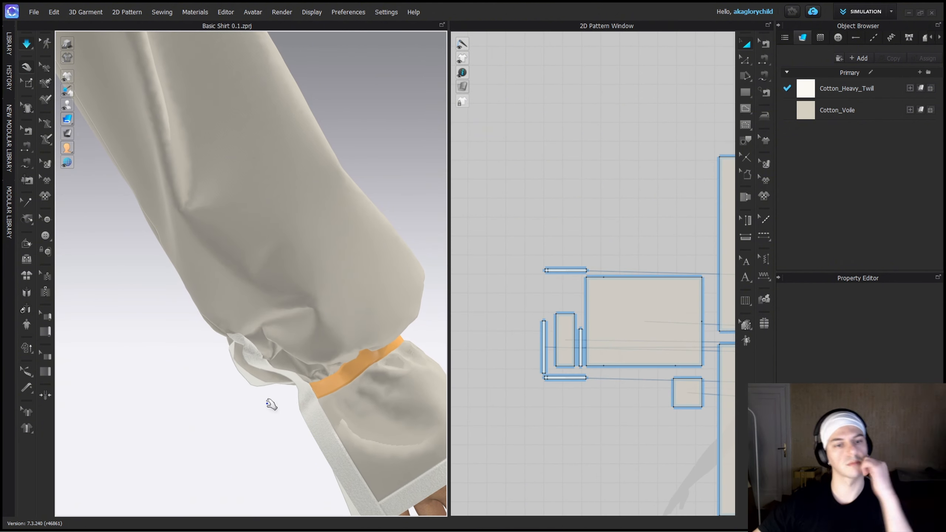
Examine the whole shirt with both trimmed cuffs from the front and stop the simulation.
{"action": "scroll", "coordinate": [300, 412], "scroll_direction": "down", "scroll_amount": 6}
{"action": "left_click", "coordinate": [291, 410]}
{"action": "right_click_drag", "start_coordinate": [291, 409], "coordinate": [259, 410]}
{"action": "scroll", "coordinate": [260, 410], "scroll_direction": "down", "scroll_amount": 3}
{"action": "middle_click_drag", "start_coordinate": [259, 409], "coordinate": [350, 355]}
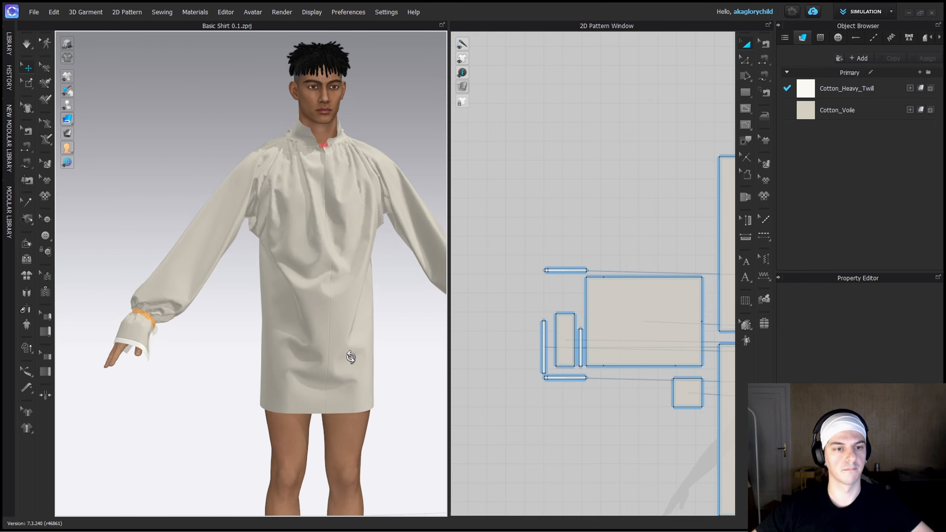
{"action": "key", "text": "space"}
{"action": "right_click_drag", "start_coordinate": [350, 354], "coordinate": [336, 295]}
Check the front panel's hem length and draw a 322.9 mm by 15 mm rectangle below the hem as a trim strip.
{"action": "scroll", "coordinate": [336, 282], "scroll_direction": "up", "scroll_amount": 4}
{"action": "scroll", "coordinate": [525, 398], "scroll_direction": "down", "scroll_amount": 6}
{"action": "scroll", "coordinate": [610, 447], "scroll_direction": "up", "scroll_amount": 5}
{"action": "left_click_drag", "start_coordinate": [587, 294], "coordinate": [578, 319]}
{"action": "left_click_drag", "start_coordinate": [551, 301], "coordinate": [552, 323]}
{"action": "scroll", "coordinate": [564, 315], "scroll_direction": "down", "scroll_amount": 2}
{"action": "left_click", "coordinate": [570, 307]}
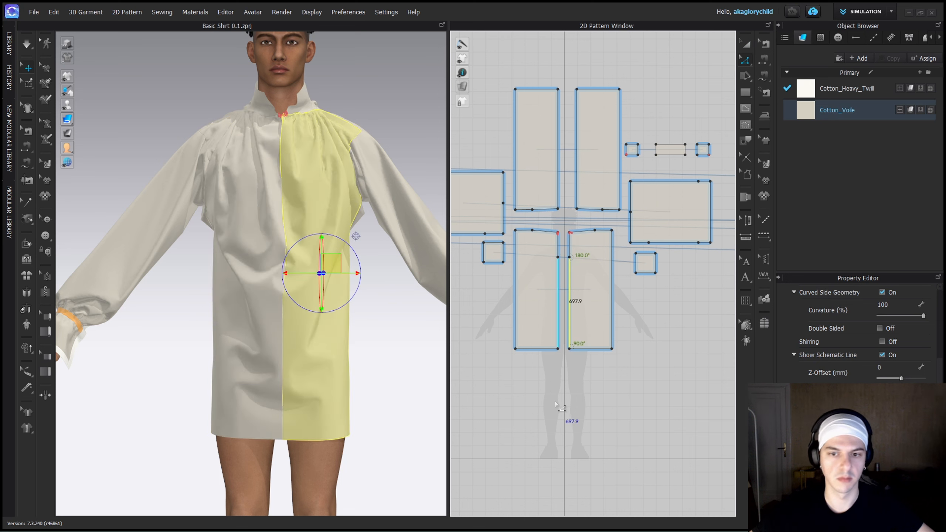
{"action": "left_click", "coordinate": [558, 157]}
{"action": "left_click", "coordinate": [535, 384]}
{"action": "scroll", "coordinate": [549, 365], "scroll_direction": "up", "scroll_amount": 3}
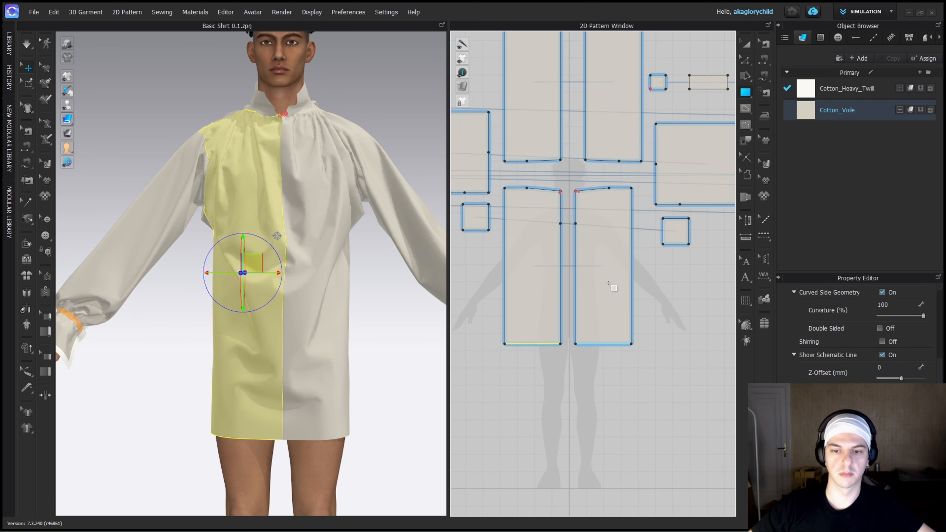
{"action": "left_click", "coordinate": [503, 352]}
{"action": "type", "text": "322.9"}
{"action": "key", "text": "Tab"}
{"action": "type", "text": "15"}
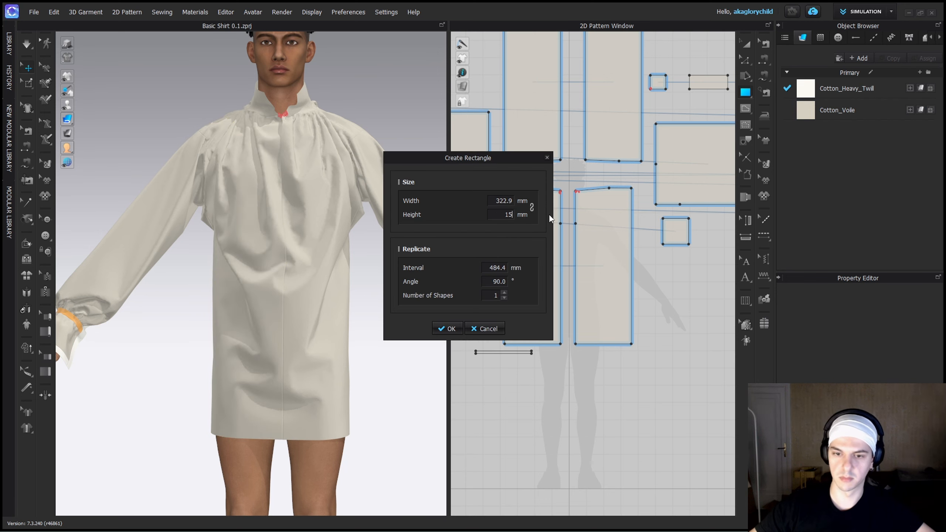
{"action": "left_click", "coordinate": [448, 328]}
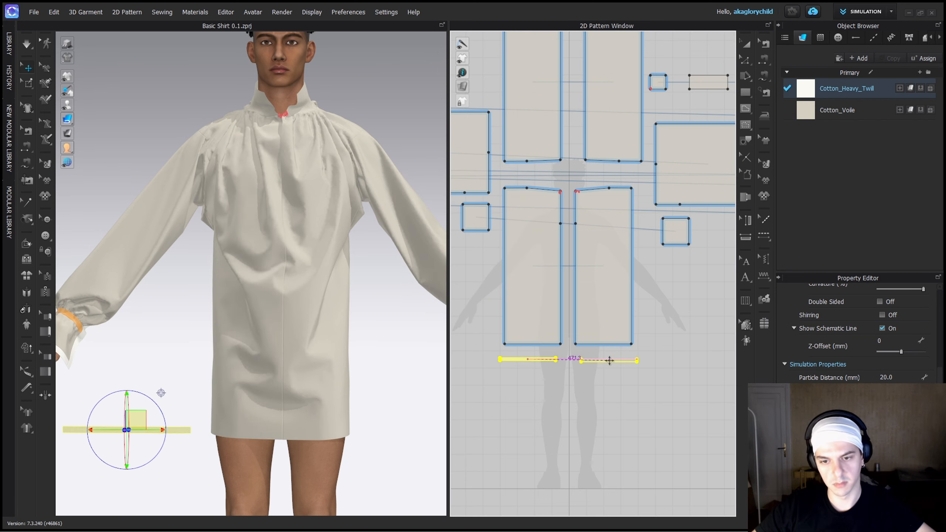
Sew the new strip's upper edge to the hem of the front panel.
{"action": "scroll", "coordinate": [635, 375], "scroll_direction": "up", "scroll_amount": 3}
{"action": "key", "text": "n"}
{"action": "left_click", "coordinate": [499, 322]}
{"action": "left_click", "coordinate": [501, 346]}
{"action": "key", "text": "a"}
{"action": "right_click", "coordinate": [164, 431]}
{"action": "left_click", "coordinate": [222, 379]}
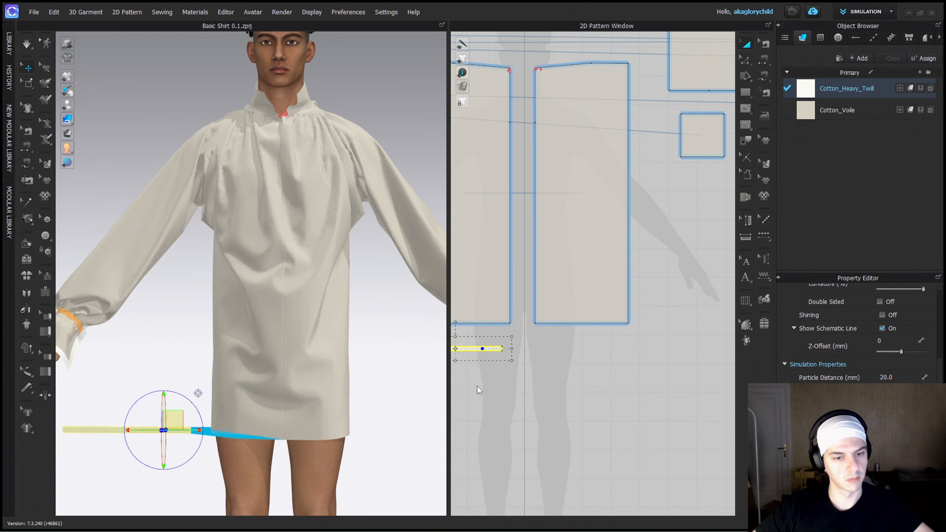
Make a symmetric copy of the hem strip with its sewing below the other front panel and simulate both strips.
{"action": "key", "text": "space"}
{"action": "key", "text": "ctrl+d"}
{"action": "left_click", "coordinate": [584, 347]}
{"action": "left_click", "coordinate": [588, 400]}
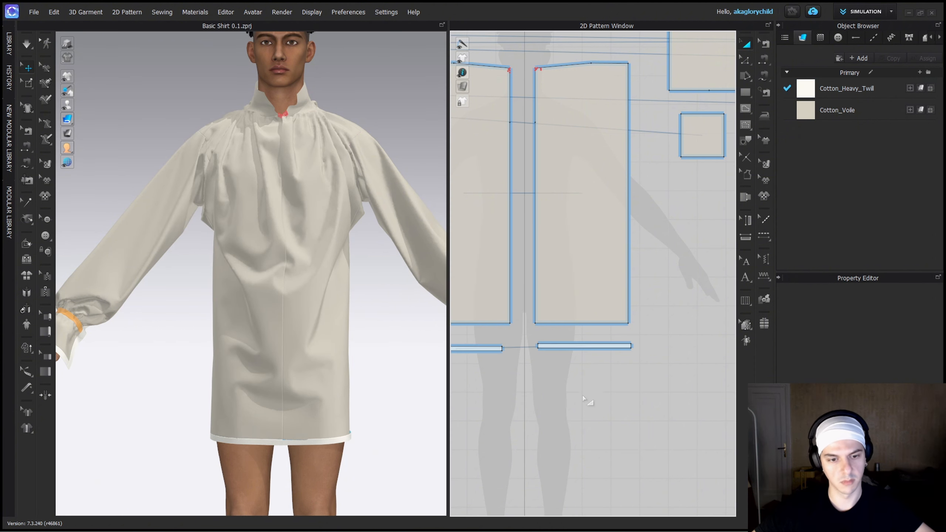
{"action": "key", "text": "space"}
{"action": "scroll", "coordinate": [518, 358], "scroll_direction": "up", "scroll_amount": 3}
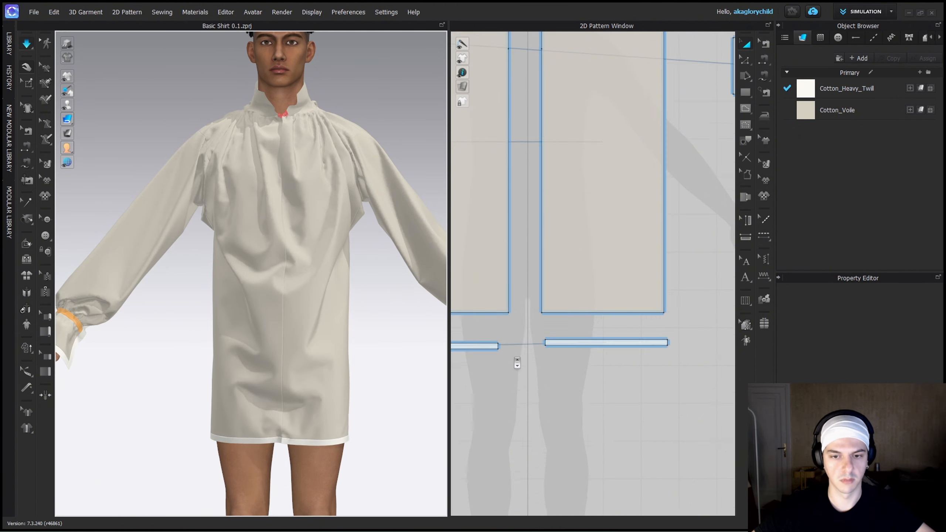
Add points to the front panel's side edge where the side seam's sewing ends, marking off the open side slit.
{"action": "key", "text": "z"}
{"action": "scroll", "coordinate": [592, 363], "scroll_direction": "down", "scroll_amount": 3}
{"action": "middle_click_drag", "start_coordinate": [660, 342], "coordinate": [626, 365]}
{"action": "key", "text": "b"}
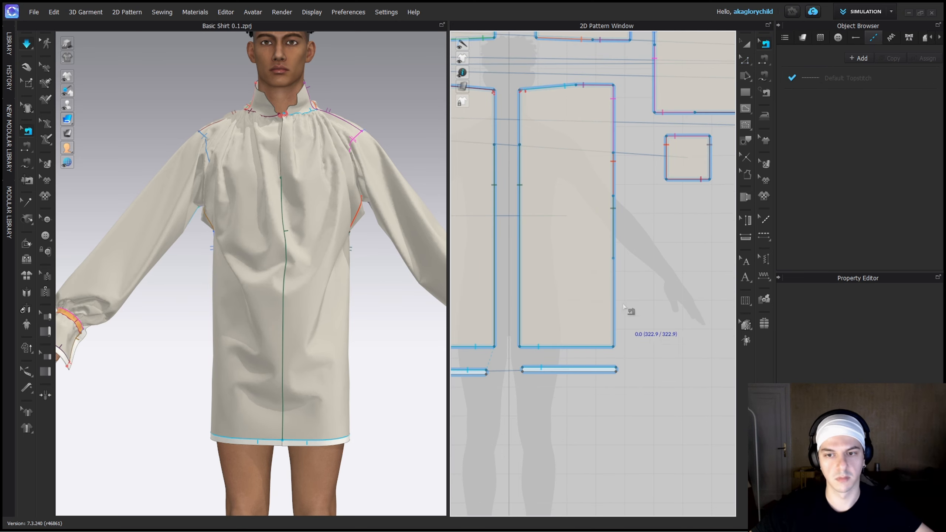
{"action": "right_click_drag", "start_coordinate": [383, 352], "coordinate": [319, 355]}
{"action": "right_click", "coordinate": [614, 250]}
{"action": "left_click", "coordinate": [649, 301]}
{"action": "key", "text": "z"}
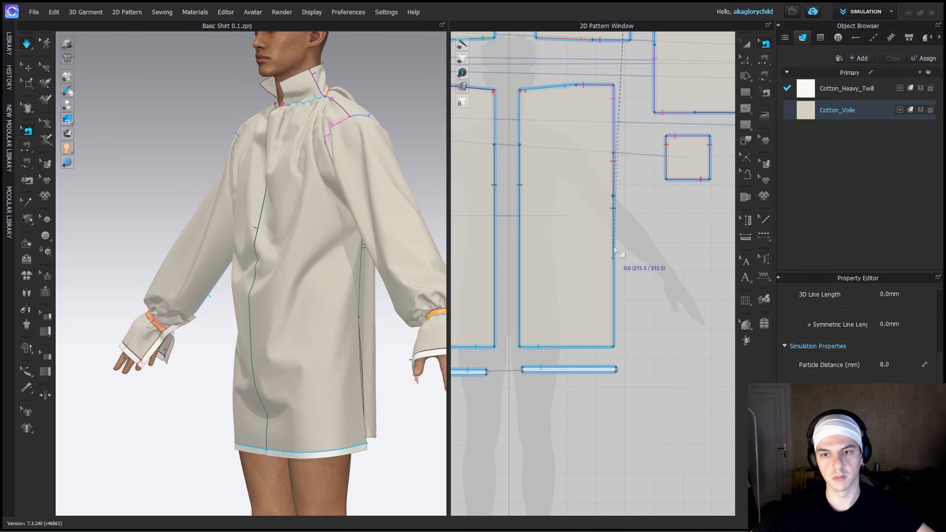
{"action": "key", "text": "a"}
{"action": "key", "text": "b"}
{"action": "right_click", "coordinate": [615, 248]}
{"action": "left_click", "coordinate": [659, 310]}
{"action": "key", "text": "space"}
{"action": "key", "text": "z"}
{"action": "scroll", "coordinate": [626, 290], "scroll_direction": "down", "scroll_amount": 3}
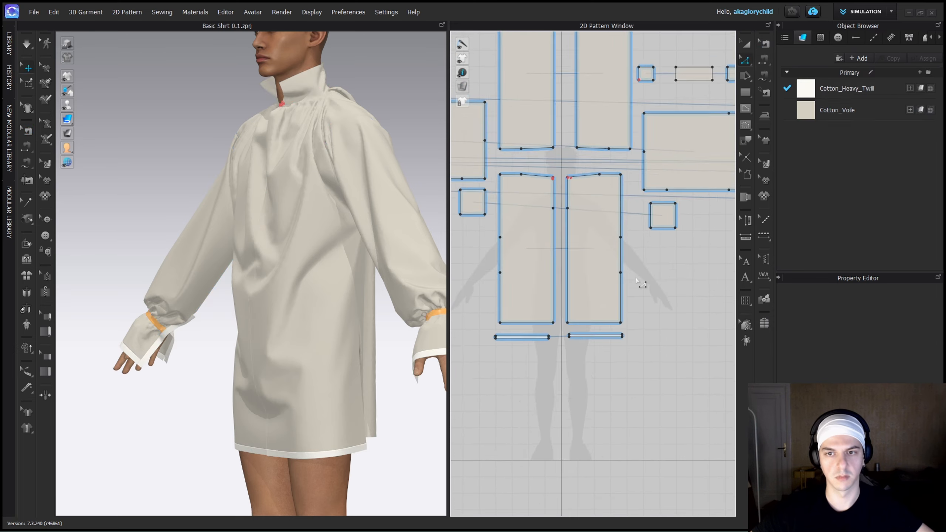
{"action": "key", "text": "b"}
{"action": "middle_click_drag", "start_coordinate": [629, 238], "coordinate": [720, 148]}
{"action": "right_click", "coordinate": [632, 214]}
{"action": "left_click", "coordinate": [677, 269]}
{"action": "right_click", "coordinate": [632, 215]}
{"action": "left_click", "coordinate": [669, 277]}
{"action": "key", "text": "a"}
Draw a 15 mm by 305.2 mm rectangle beside the front panel as a trim strip for the side slit.
{"action": "scroll", "coordinate": [658, 390], "scroll_direction": "up", "scroll_amount": 5}
{"action": "key", "text": "s"}
{"action": "key", "text": "z"}
{"action": "left_click", "coordinate": [609, 290]}
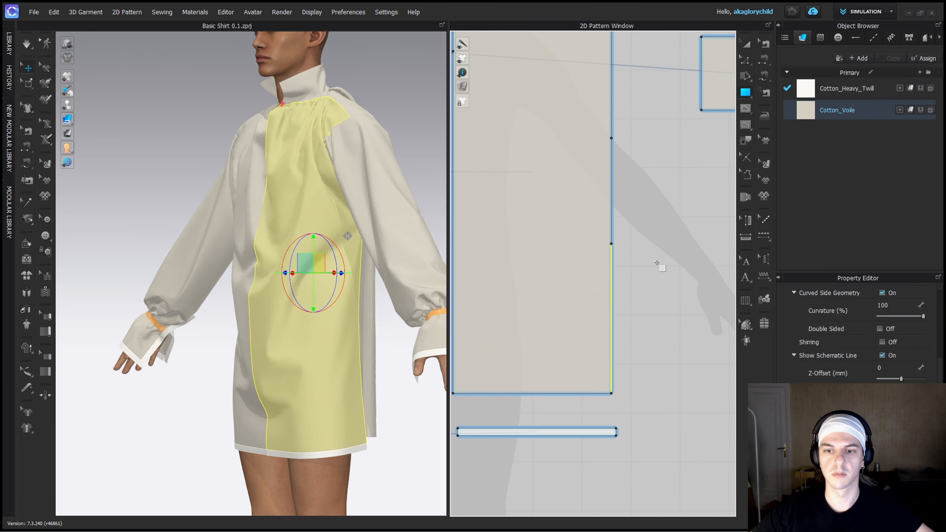
{"action": "left_click", "coordinate": [657, 263]}
{"action": "type", "text": "15"}
{"action": "key", "text": "Tab"}
{"action": "type", "text": "305.2"}
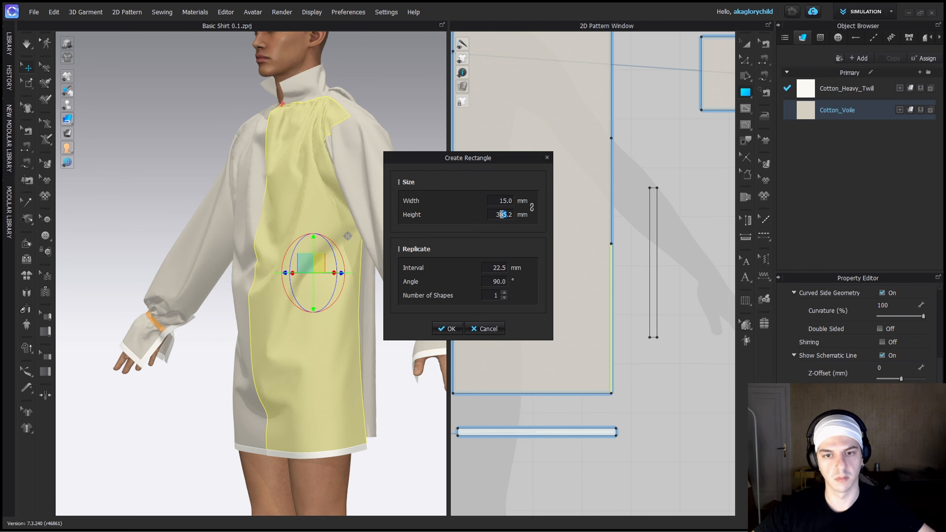
{"action": "left_click", "coordinate": [451, 328]}
Free-sew the vertical strip's long edge to the slit section of the front panel's side edge.
{"action": "key", "text": "m"}
{"action": "left_click", "coordinate": [611, 244]}
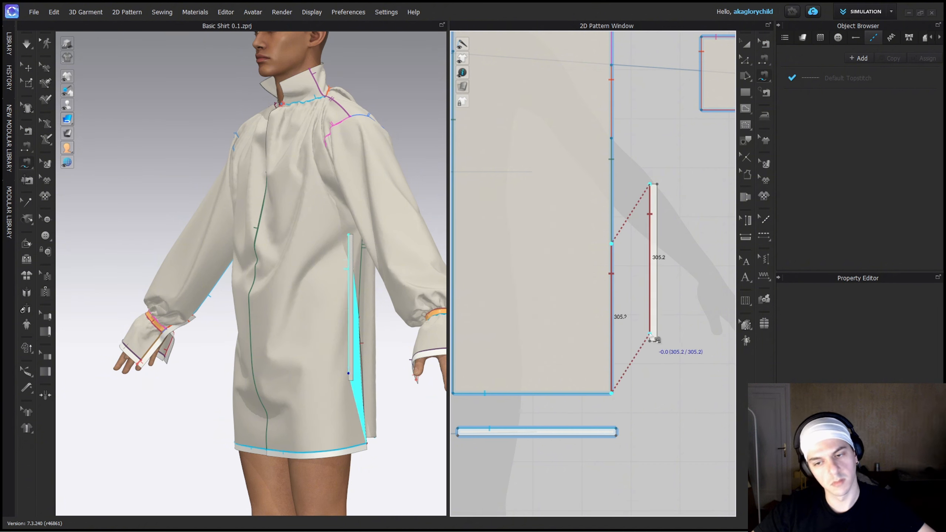
{"action": "left_click", "coordinate": [650, 335]}
{"action": "key", "text": "q"}
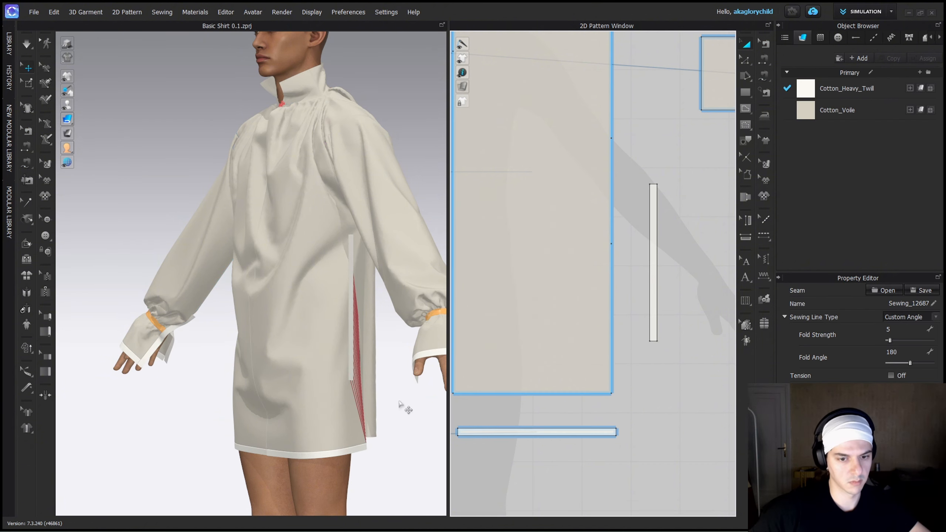
Simulate the slit strip onto the shirt's side edge and check how it sits from the side.
{"action": "left_click", "coordinate": [403, 404]}
{"action": "left_click", "coordinate": [352, 345]}
{"action": "key", "text": "space"}
{"action": "key", "text": "space"}
{"action": "left_click", "coordinate": [401, 432]}
{"action": "right_click_drag", "start_coordinate": [400, 432], "coordinate": [331, 433]}
{"action": "key", "text": "space"}
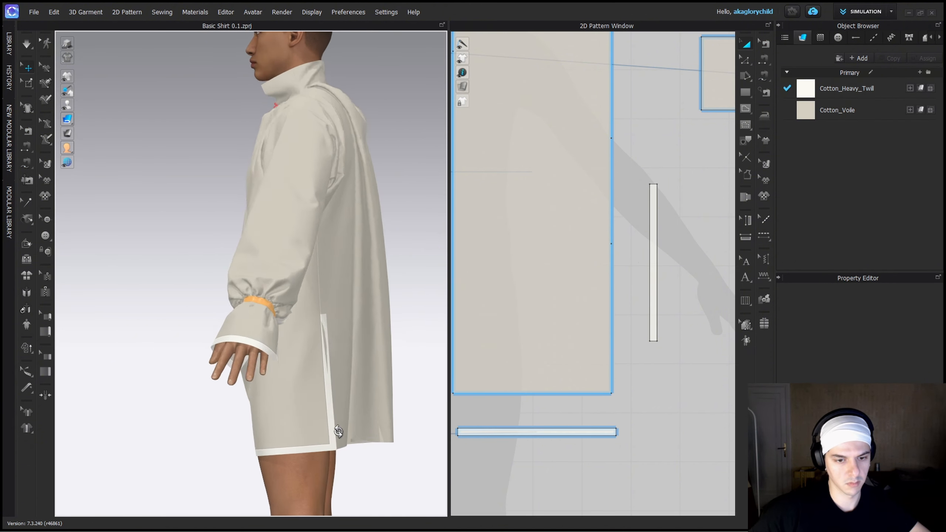
{"action": "scroll", "coordinate": [600, 249], "scroll_direction": "down", "scroll_amount": 5}
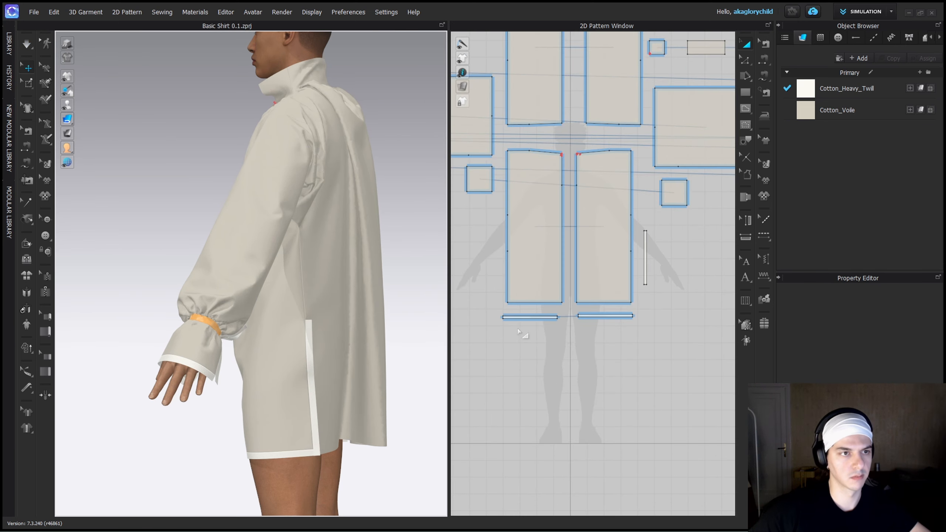
Make a symmetric copy of the side slit strip beside the other front panel.
{"action": "left_click", "coordinate": [645, 266]}
{"action": "scroll", "coordinate": [577, 91], "scroll_direction": "up", "scroll_amount": 3}
{"action": "middle_click_drag", "start_coordinate": [576, 91], "coordinate": [581, 328]}
{"action": "scroll", "coordinate": [582, 328], "scroll_direction": "down", "scroll_amount": 4}
{"action": "left_click", "coordinate": [560, 242]}
{"action": "mouse_move", "coordinate": [568, 406]}
{"action": "middle_mouse_down"}
{"action": "mouse_move", "coordinate": [572, 272]}
{"action": "mouse_move", "coordinate": [580, 406]}
{"action": "middle_mouse_up"}
{"action": "left_click", "coordinate": [563, 321]}
Copy the front hem strip and paste it just above the hem edge of the back panel.
{"action": "left_click", "coordinate": [553, 392]}
{"action": "left_click", "coordinate": [552, 370]}
{"action": "key", "text": "ctrl+c"}
{"action": "key", "text": "ctrl+v"}
{"action": "left_click", "coordinate": [558, 229]}
{"action": "left_click", "coordinate": [554, 236]}
Sew the pasted strip to the hem edge of the back panel.
{"action": "key", "text": "n"}
{"action": "left_click", "coordinate": [553, 232]}
{"action": "left_click", "coordinate": [553, 242]}
{"action": "key", "text": "q"}
{"action": "scroll", "coordinate": [394, 141], "scroll_direction": "down", "scroll_amount": 5}
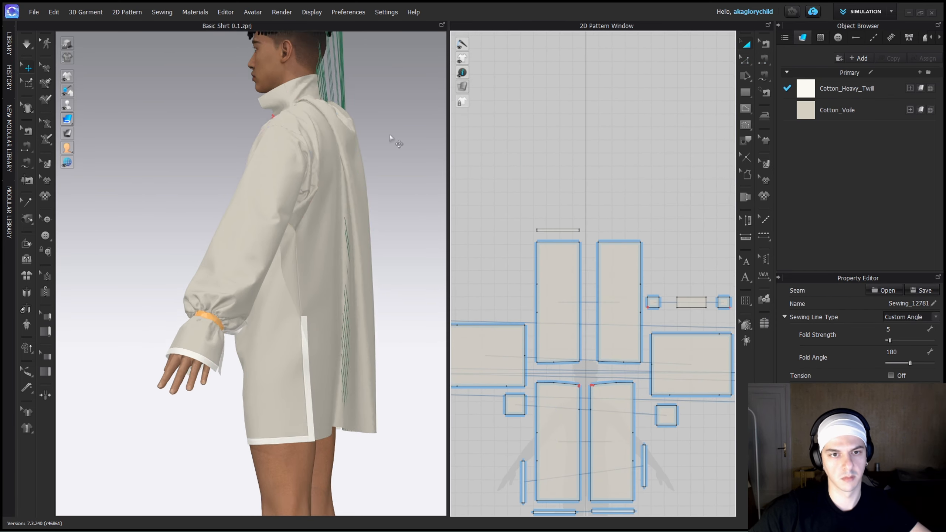
Superimpose the back hem strip onto the shirt's hem and make a symmetric copy of it above the other back panel.
{"action": "middle_click_drag", "start_coordinate": [362, 157], "coordinate": [348, 440]}
{"action": "right_click", "coordinate": [301, 168]}
{"action": "left_click", "coordinate": [379, 423]}
{"action": "middle_click_drag", "start_coordinate": [373, 399], "coordinate": [386, 300]}
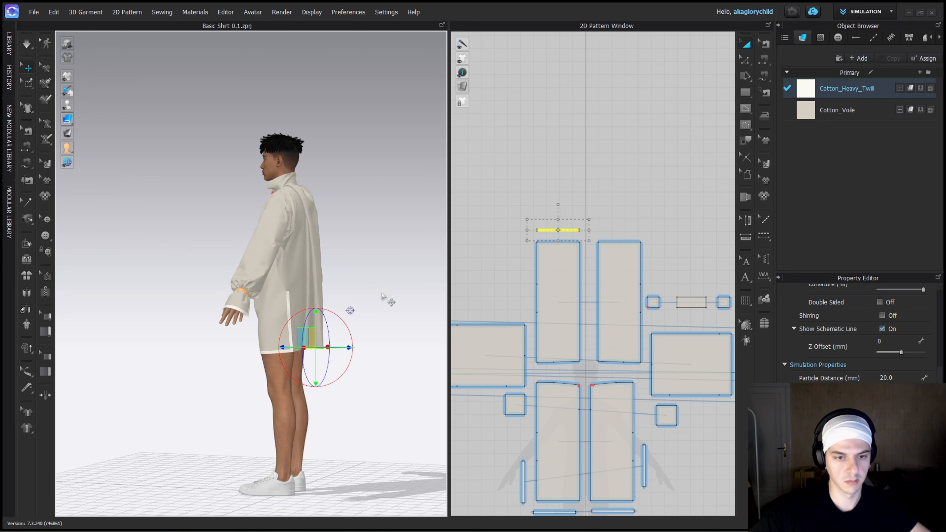
{"action": "right_click_drag", "start_coordinate": [386, 300], "coordinate": [337, 329]}
{"action": "left_click", "coordinate": [621, 228]}
Measure the slit segment on the back panel's side edge and create a 15 x 335.7 mm strip beside it.
{"action": "key", "text": "z"}
{"action": "left_click", "coordinate": [641, 265]}
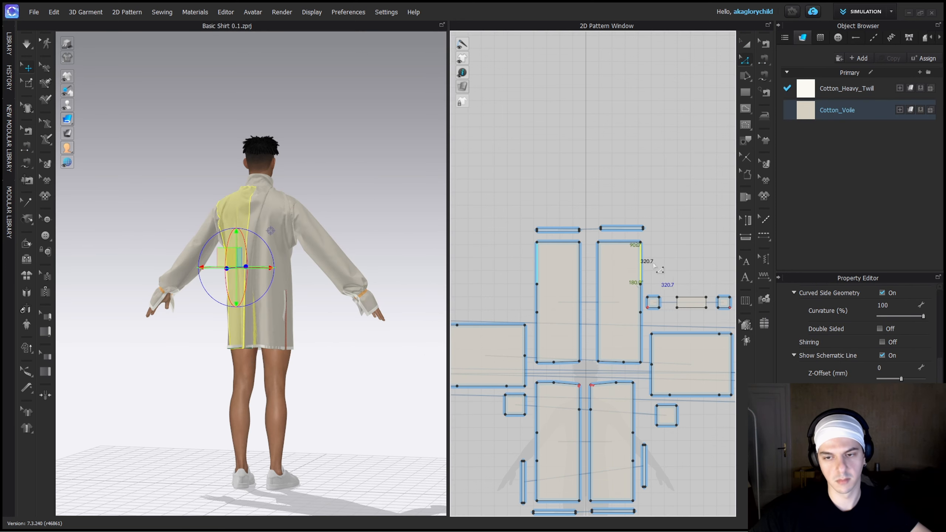
{"action": "left_click", "coordinate": [633, 363]}
{"action": "mouse_move", "coordinate": [654, 272]}
{"action": "middle_mouse_down"}
{"action": "mouse_move", "coordinate": [655, 151]}
{"action": "mouse_move", "coordinate": [644, 270]}
{"action": "middle_mouse_up"}
{"action": "scroll", "coordinate": [643, 270], "scroll_direction": "up", "scroll_amount": 3}
{"action": "left_click", "coordinate": [745, 92]}
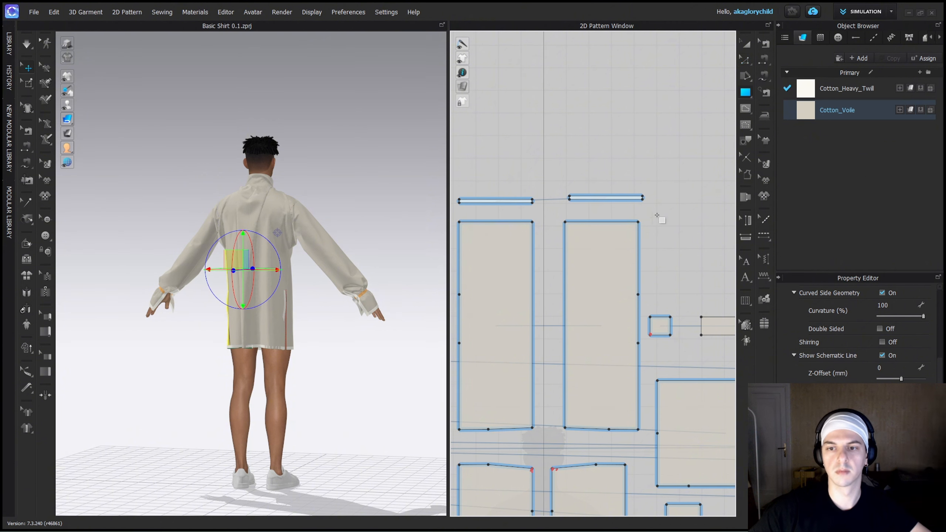
{"action": "left_click", "coordinate": [657, 215]}
{"action": "key", "text": "Tab"}
{"action": "type", "text": "320"}
{"action": "key", "text": "BackSpace"}
{"action": "key", "text": "BackSpace"}
{"action": "type", "text": "35"}
{"action": "key", "text": "shift+Tab"}
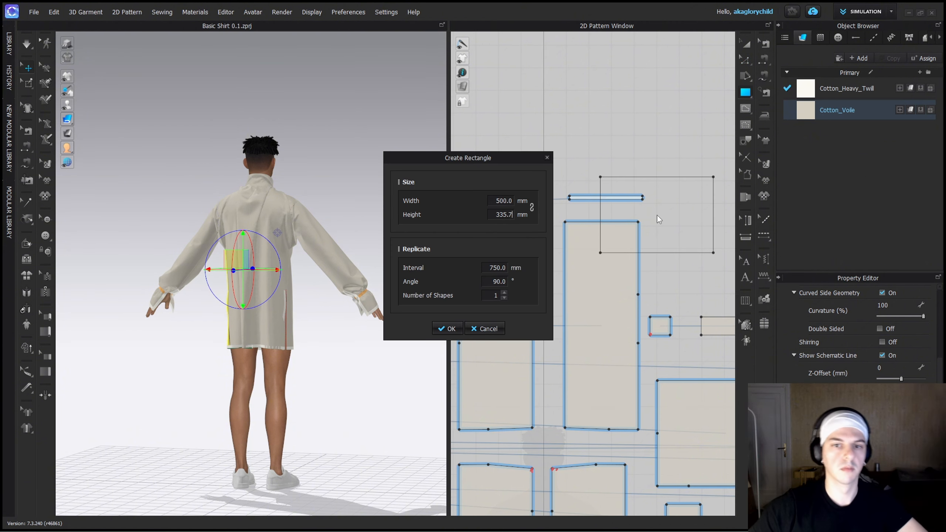
{"action": "type", "text": "15"}
{"action": "left_click", "coordinate": [442, 330]}
Sew the new slit strip to the slit segment of the back panel's side edge.
{"action": "key", "text": "m"}
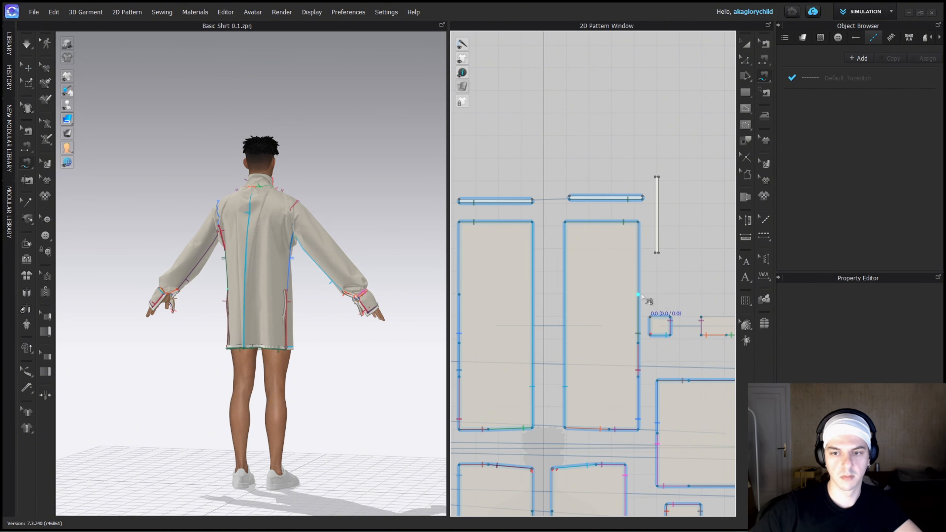
{"action": "scroll", "coordinate": [654, 180], "scroll_direction": "up", "scroll_amount": 8}
{"action": "left_click", "coordinate": [662, 180]}
{"action": "scroll", "coordinate": [634, 303], "scroll_direction": "down", "scroll_amount": 5}
Superimpose the sewn slit strip onto the back panel's side slit in 3D.
{"action": "key", "text": "a"}
{"action": "scroll", "coordinate": [289, 137], "scroll_direction": "down", "scroll_amount": 3}
{"action": "middle_click_drag", "start_coordinate": [290, 137], "coordinate": [295, 310]}
{"action": "left_click", "coordinate": [223, 189]}
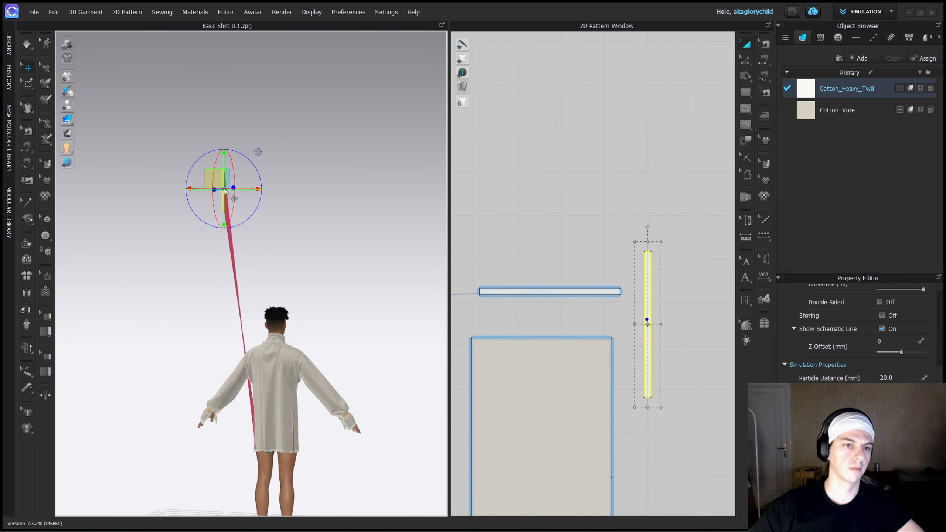
{"action": "right_click", "coordinate": [224, 189]}
{"action": "left_click", "coordinate": [296, 455]}
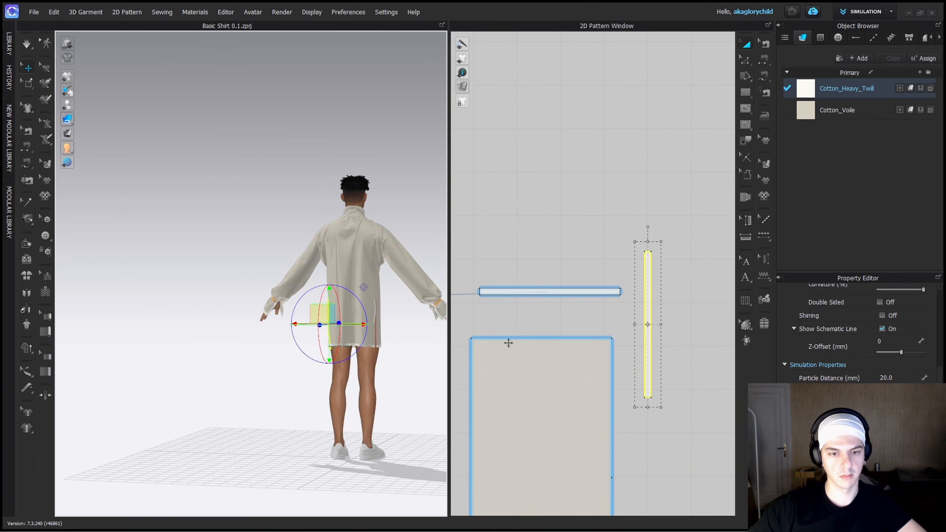
Simulate the garment and pull the slit strip and hem corner outward until the side opening lies clean.
{"action": "scroll", "coordinate": [330, 350], "scroll_direction": "up", "scroll_amount": 5}
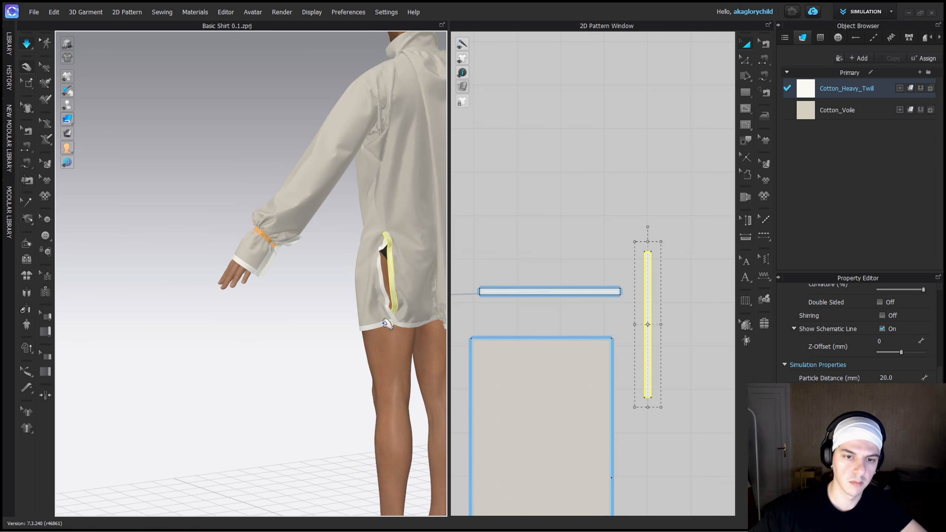
{"action": "left_click", "coordinate": [380, 331]}
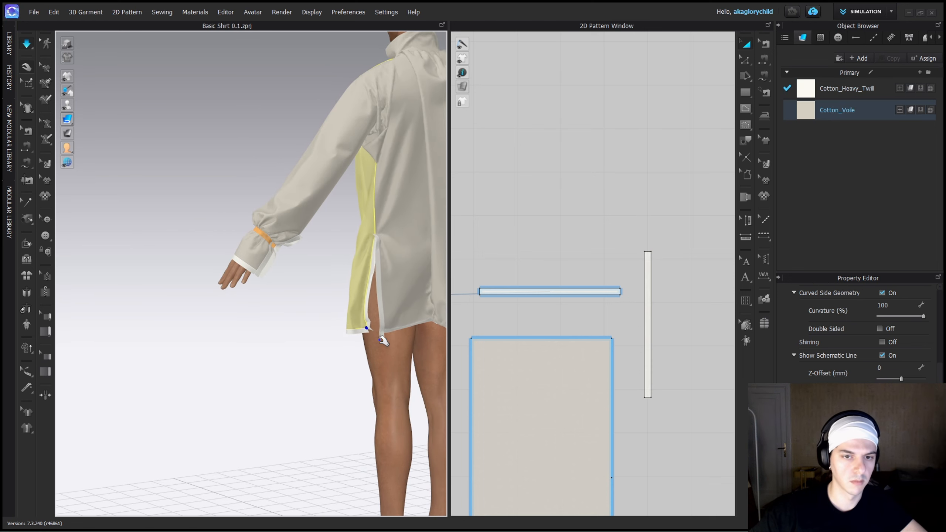
{"action": "scroll", "coordinate": [364, 264], "scroll_direction": "up", "scroll_amount": 4}
{"action": "right_click_drag", "start_coordinate": [382, 259], "coordinate": [398, 258]}
{"action": "left_click", "coordinate": [374, 258]}
{"action": "right_click_drag", "start_coordinate": [376, 298], "coordinate": [401, 309]}
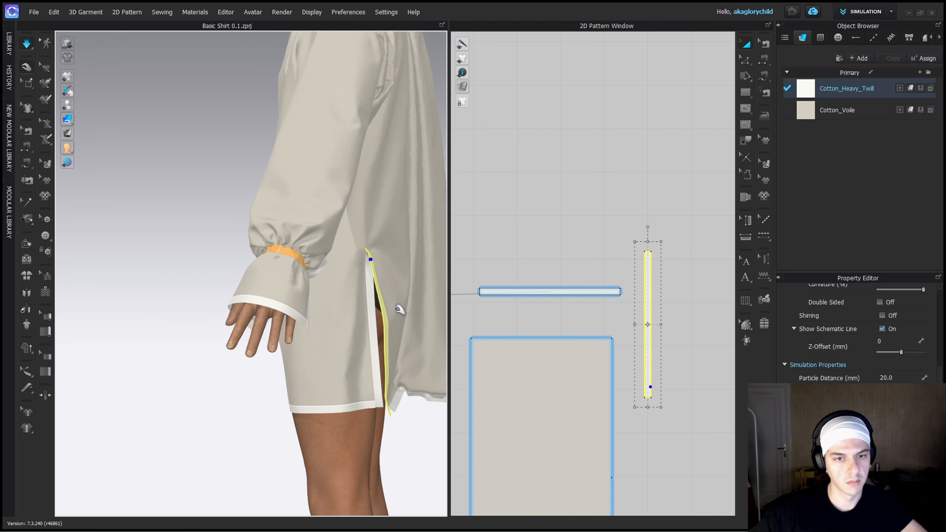
{"action": "key", "text": "space"}
View the shirt's opposite side and pull the back hem strip outward with the simulation running.
{"action": "left_click", "coordinate": [401, 370]}
{"action": "right_click_drag", "start_coordinate": [401, 370], "coordinate": [274, 376]}
{"action": "key", "text": "space"}
{"action": "left_click_drag", "start_coordinate": [281, 396], "coordinate": [233, 410]}
{"action": "key", "text": "space"}
Make a symmetric copy of the back slit strip beside the other back panel and simulate it on the shirt.
{"action": "scroll", "coordinate": [601, 373], "scroll_direction": "down", "scroll_amount": 5}
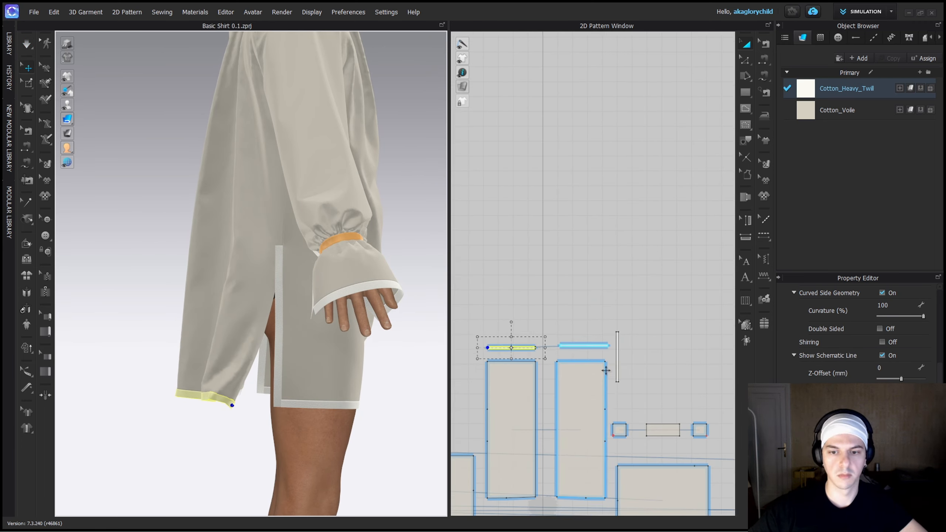
{"action": "left_click", "coordinate": [617, 363]}
{"action": "key", "text": "ctrl+d"}
{"action": "left_click", "coordinate": [470, 371]}
{"action": "key", "text": "space"}
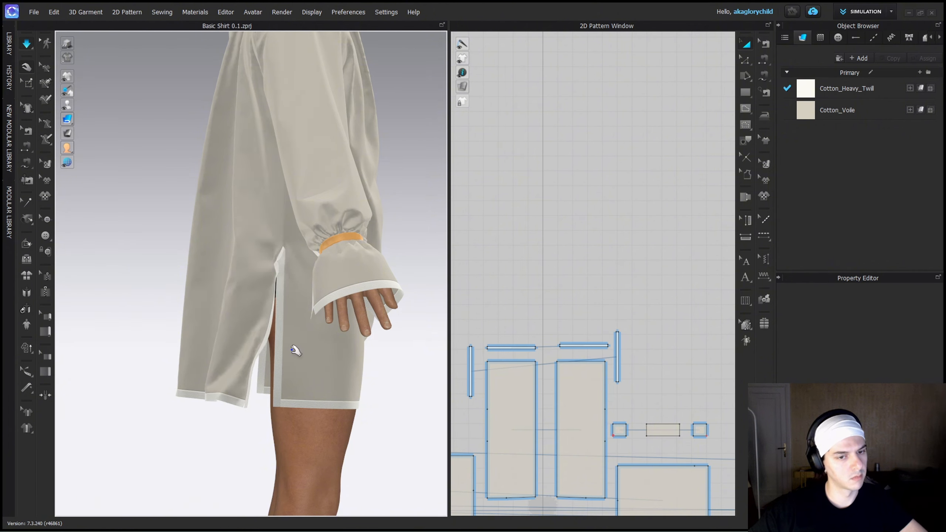
{"action": "right_click_drag", "start_coordinate": [294, 350], "coordinate": [374, 345]}
{"action": "left_click_drag", "start_coordinate": [380, 283], "coordinate": [356, 338]}
{"action": "key", "text": "space"}
Select the hem and slit strips of the back and front panels and restart the simulation.
{"action": "middle_click_drag", "start_coordinate": [484, 372], "coordinate": [522, 298]}
{"action": "left_click", "coordinate": [509, 296]}
{"action": "left_click", "coordinate": [539, 273], "text": "shift"}
{"action": "left_click", "coordinate": [621, 271], "text": "shift"}
{"action": "left_click", "coordinate": [655, 281], "text": "shift"}
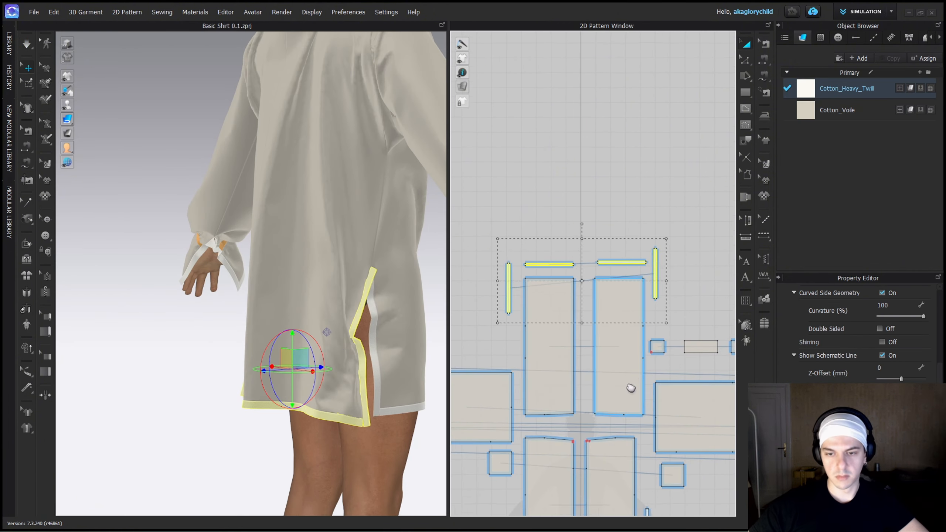
{"action": "middle_click_drag", "start_coordinate": [630, 388], "coordinate": [653, 180]}
{"action": "left_click", "coordinate": [669, 325], "text": "shift"}
{"action": "left_click", "coordinate": [627, 376], "text": "shift"}
{"action": "scroll", "coordinate": [866, 346], "scroll_direction": "down", "scroll_amount": 3}
{"action": "left_click", "coordinate": [182, 353]}
{"action": "key", "text": "space"}
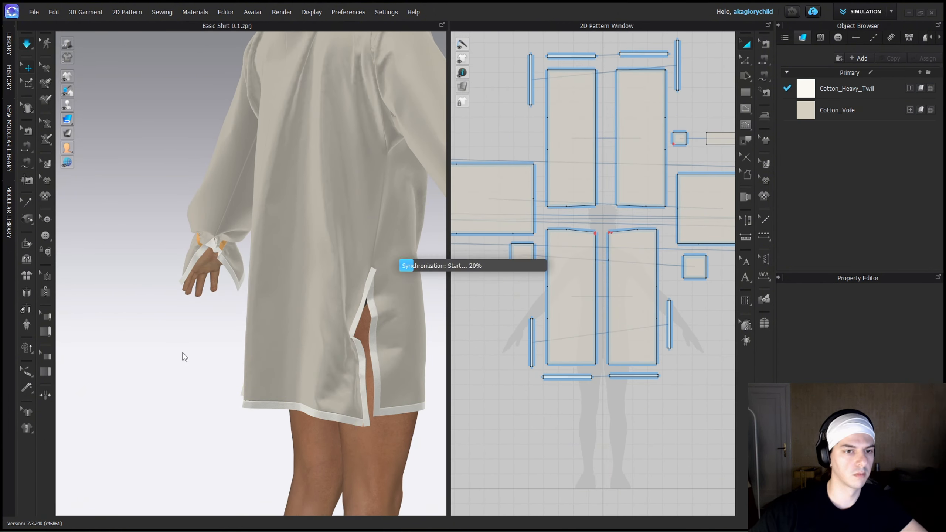
Pull the sleeve near the wrist during simulation and inspect the shirt from the front up to the collar.
{"action": "right_click_drag", "start_coordinate": [191, 333], "coordinate": [220, 331]}
{"action": "left_click_drag", "start_coordinate": [156, 241], "coordinate": [165, 230]}
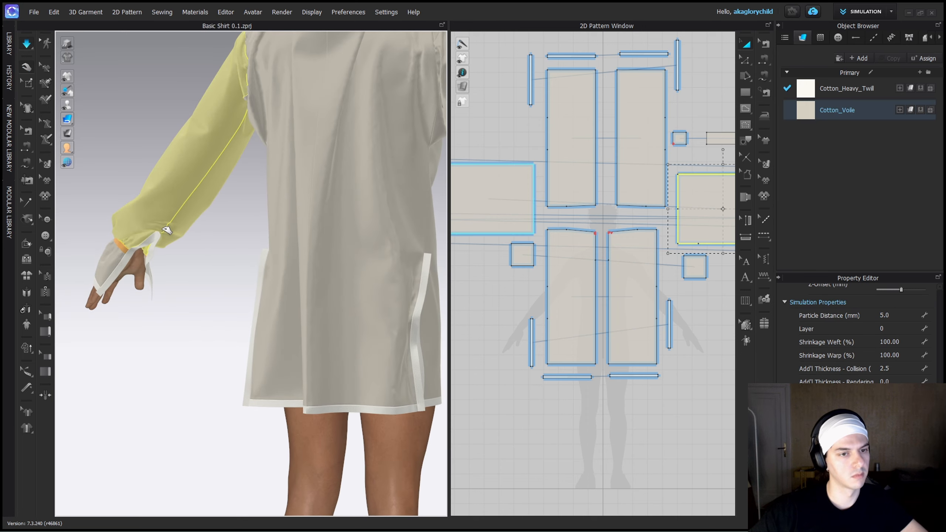
{"action": "left_click", "coordinate": [224, 316]}
{"action": "scroll", "coordinate": [226, 316], "scroll_direction": "down", "scroll_amount": 5}
{"action": "right_click_drag", "start_coordinate": [245, 286], "coordinate": [374, 286]}
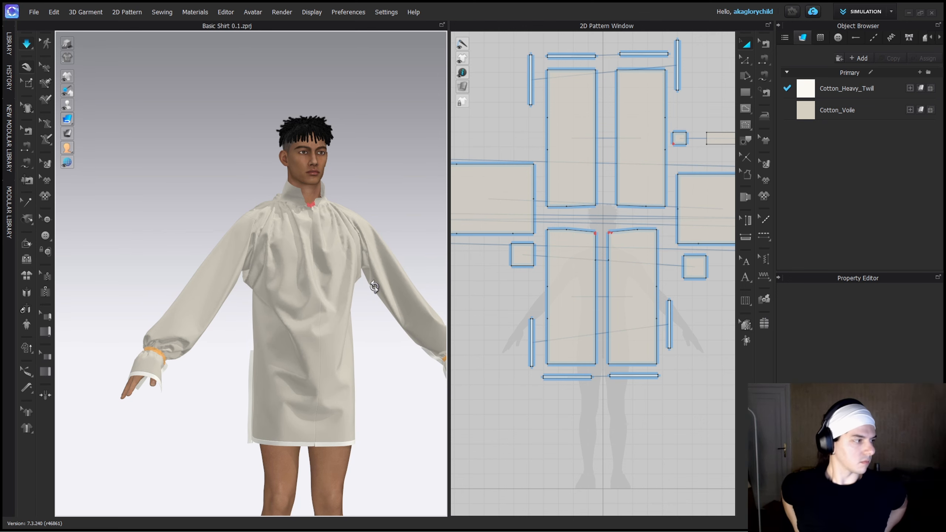
{"action": "scroll", "coordinate": [311, 193], "scroll_direction": "up", "scroll_amount": 5}
{"action": "scroll", "coordinate": [580, 306], "scroll_direction": "up", "scroll_amount": 1}
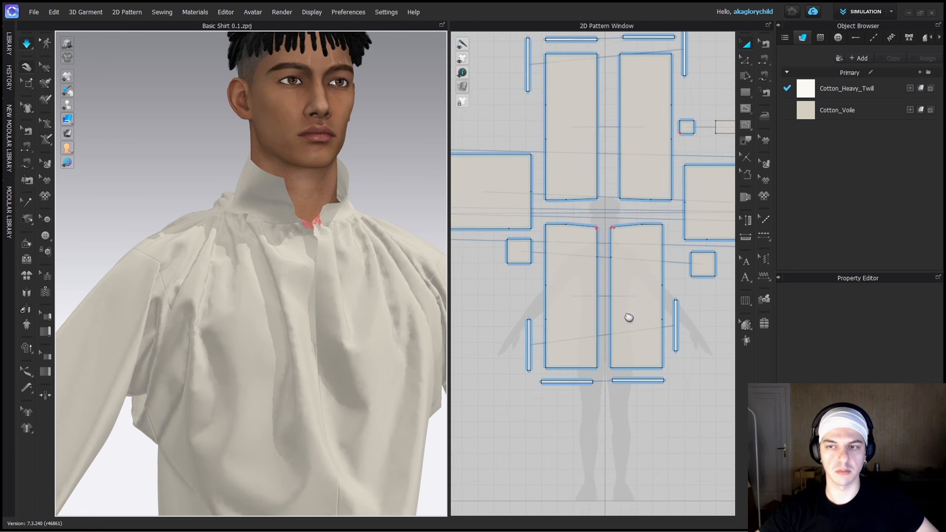
Merge the end of the cuff's vertical trim strip with the 15 mm end segment of its lower strip.
{"action": "middle_click_drag", "start_coordinate": [627, 316], "coordinate": [726, 350]}
{"action": "scroll", "coordinate": [557, 324], "scroll_direction": "up", "scroll_amount": 10}
{"action": "key", "text": "z"}
{"action": "left_click", "coordinate": [549, 336]}
{"action": "left_click", "coordinate": [530, 307], "text": "shift"}
{"action": "right_click", "coordinate": [530, 306]}
{"action": "left_click", "coordinate": [573, 402]}
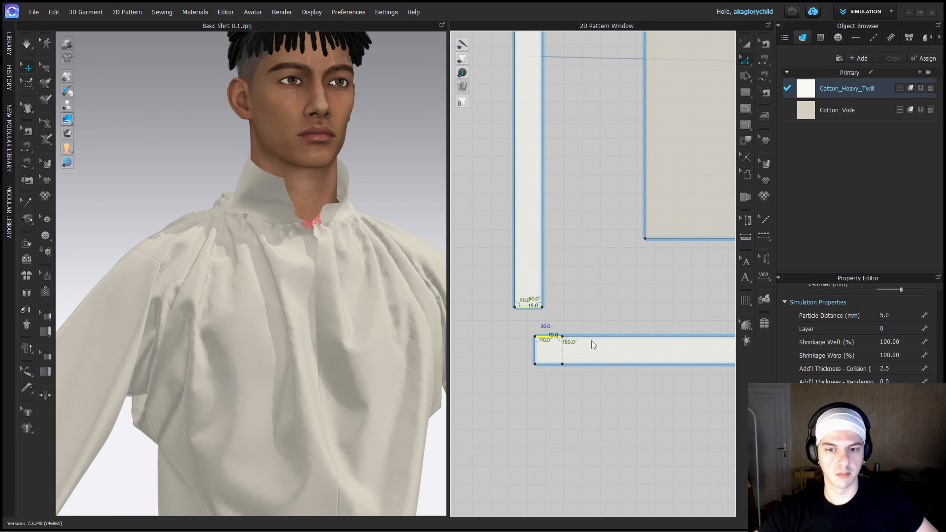
Merge the 15 mm end segment of the upper cuff strip with the free end of the vertical strip.
{"action": "scroll", "coordinate": [599, 347], "scroll_direction": "down", "scroll_amount": 8}
{"action": "middle_click_drag", "start_coordinate": [596, 127], "coordinate": [582, 208]}
{"action": "scroll", "coordinate": [577, 201], "scroll_direction": "up", "scroll_amount": 3}
{"action": "middle_click", "coordinate": [577, 201]}
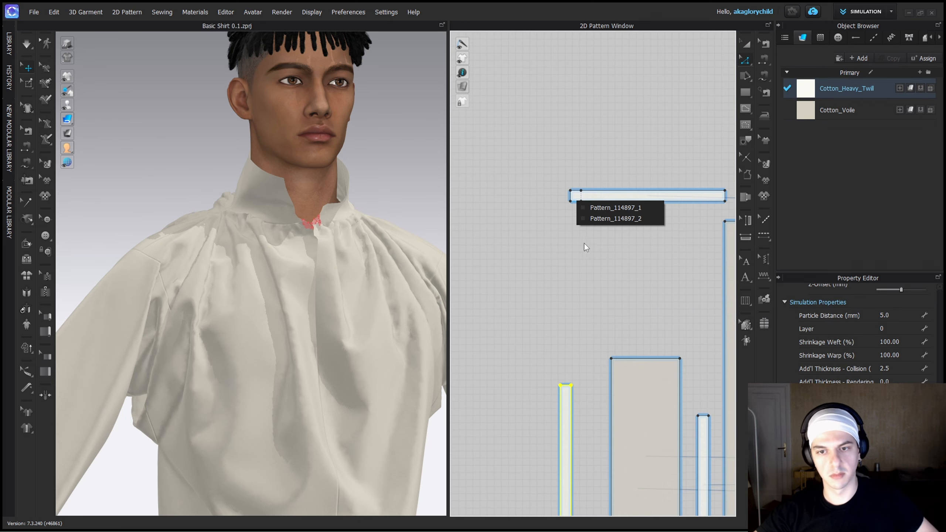
{"action": "left_click", "coordinate": [584, 243]}
{"action": "scroll", "coordinate": [576, 198], "scroll_direction": "up", "scroll_amount": 5}
{"action": "left_click", "coordinate": [576, 209]}
{"action": "middle_click_drag", "start_coordinate": [574, 484], "coordinate": [585, 311]}
{"action": "left_click", "coordinate": [584, 380], "text": "shift"}
{"action": "right_click", "coordinate": [584, 382]}
{"action": "left_click", "coordinate": [606, 268]}
{"action": "scroll", "coordinate": [624, 389], "scroll_direction": "down", "scroll_amount": 9}
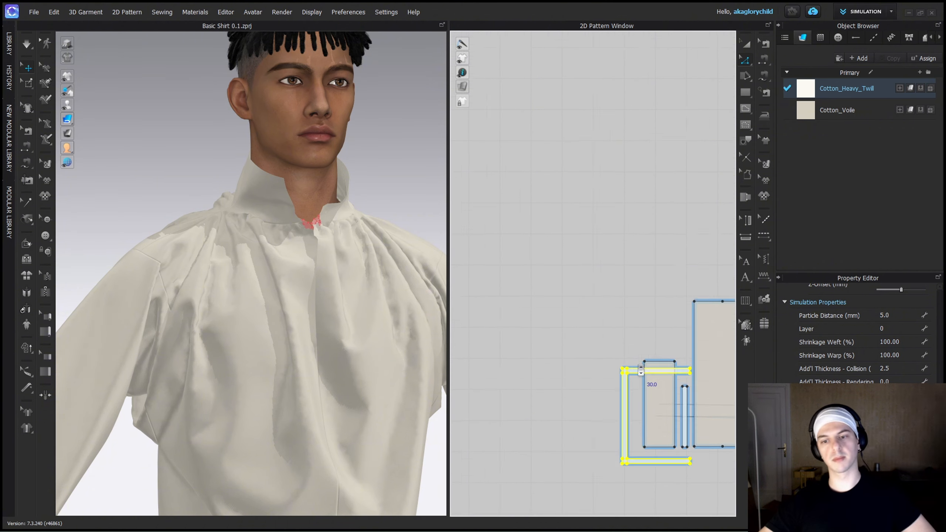
{"action": "scroll", "coordinate": [640, 369], "scroll_direction": "down", "scroll_amount": 4}
Move the C-shaped trim pieces clear of both cuff panels in the 2D layout.
{"action": "key", "text": "a"}
{"action": "left_click_drag", "start_coordinate": [635, 368], "coordinate": [577, 347]}
{"action": "left_click", "coordinate": [604, 317]}
{"action": "scroll", "coordinate": [603, 317], "scroll_direction": "down", "scroll_amount": 5}
{"action": "middle_click_drag", "start_coordinate": [651, 324], "coordinate": [492, 262]}
{"action": "scroll", "coordinate": [636, 293], "scroll_direction": "up", "scroll_amount": 10}
{"action": "left_click_drag", "start_coordinate": [622, 301], "coordinate": [658, 276]}
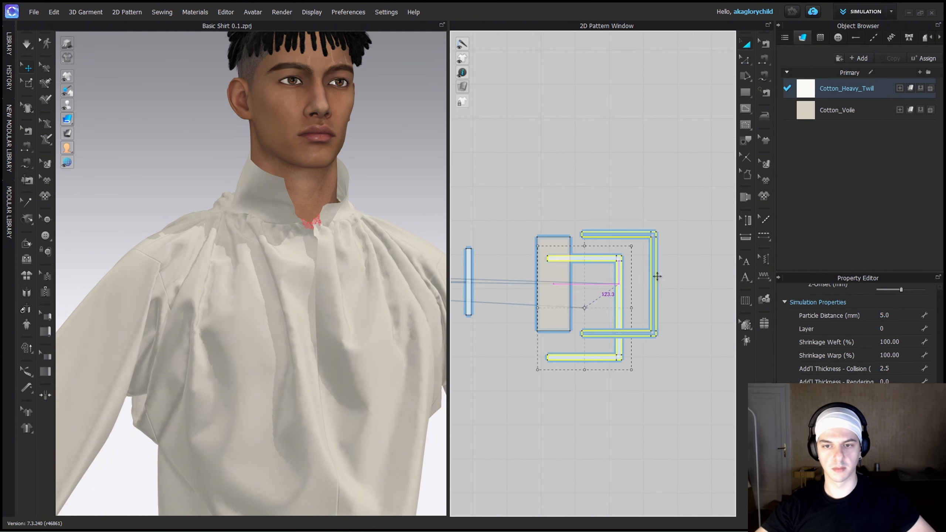
{"action": "left_click", "coordinate": [630, 381]}
Split the edge of the front slit strip near its lower end to match the end of the hem strip.
{"action": "scroll", "coordinate": [611, 391], "scroll_direction": "down", "scroll_amount": 4}
{"action": "middle_click_drag", "start_coordinate": [521, 429], "coordinate": [661, 332]}
{"action": "scroll", "coordinate": [529, 414], "scroll_direction": "up", "scroll_amount": 8}
{"action": "key", "text": "z"}
{"action": "left_click", "coordinate": [650, 358]}
{"action": "scroll", "coordinate": [705, 228], "scroll_direction": "down", "scroll_amount": 6}
{"action": "scroll", "coordinate": [708, 220], "scroll_direction": "up", "scroll_amount": 8}
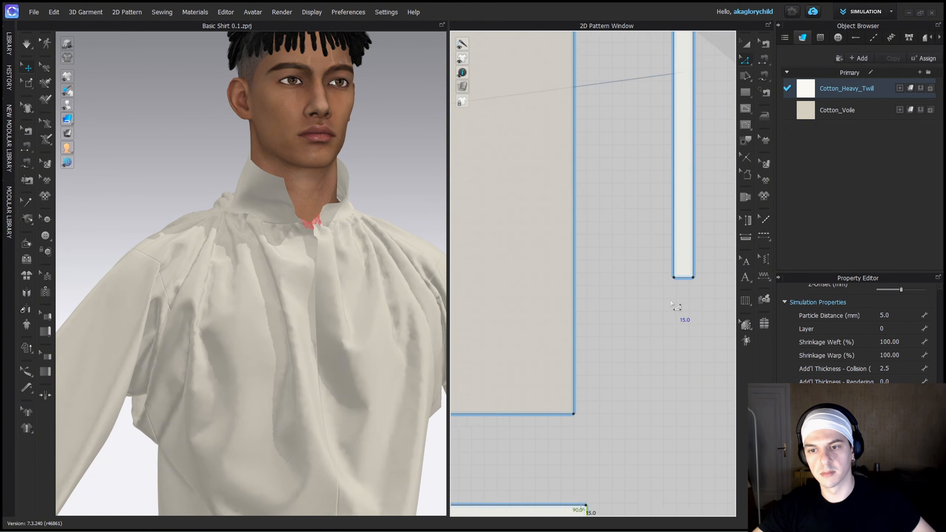
{"action": "scroll", "coordinate": [675, 278], "scroll_direction": "up", "scroll_amount": 4}
{"action": "key", "text": "b"}
{"action": "right_click", "coordinate": [672, 227]}
{"action": "left_click", "coordinate": [696, 288]}
Merge the end of the front hem strip with the split segment of the slit strip into an L-shaped piece.
{"action": "key", "text": "z"}
{"action": "scroll", "coordinate": [680, 302], "scroll_direction": "down", "scroll_amount": 8}
{"action": "scroll", "coordinate": [651, 384], "scroll_direction": "up", "scroll_amount": 7}
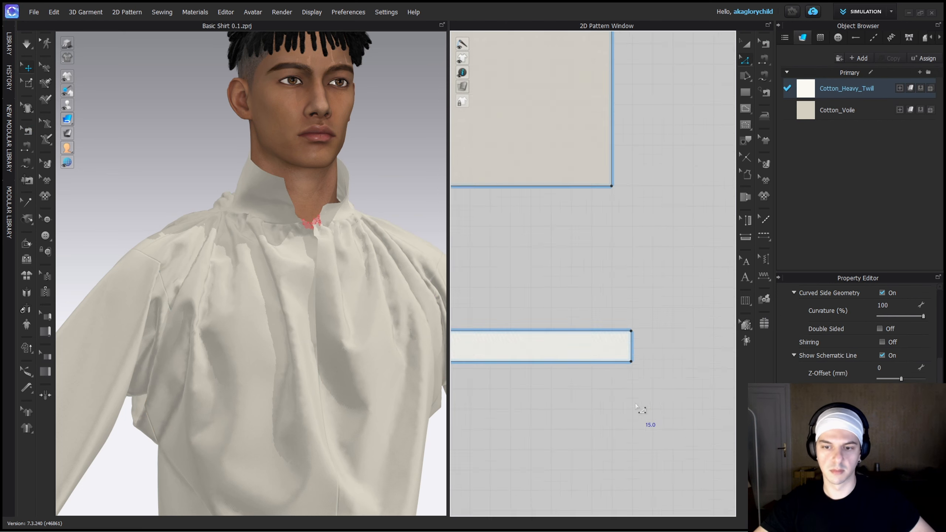
{"action": "scroll", "coordinate": [634, 400], "scroll_direction": "up", "scroll_amount": 5}
{"action": "left_click", "coordinate": [627, 276], "text": "shift"}
{"action": "right_click", "coordinate": [627, 275]}
{"action": "left_click", "coordinate": [667, 372]}
{"action": "scroll", "coordinate": [596, 402], "scroll_direction": "down", "scroll_amount": 12}
{"action": "scroll", "coordinate": [655, 346], "scroll_direction": "up", "scroll_amount": 6}
{"action": "middle_click_drag", "start_coordinate": [484, 408], "coordinate": [596, 348]}
{"action": "key", "text": "a"}
{"action": "right_click", "coordinate": [658, 325]}
{"action": "left_click", "coordinate": [605, 340]}
Split the inner edge of the back slit strip 15 mm from its upper end.
{"action": "scroll", "coordinate": [635, 328], "scroll_direction": "down", "scroll_amount": 12}
{"action": "scroll", "coordinate": [659, 238], "scroll_direction": "up", "scroll_amount": 10}
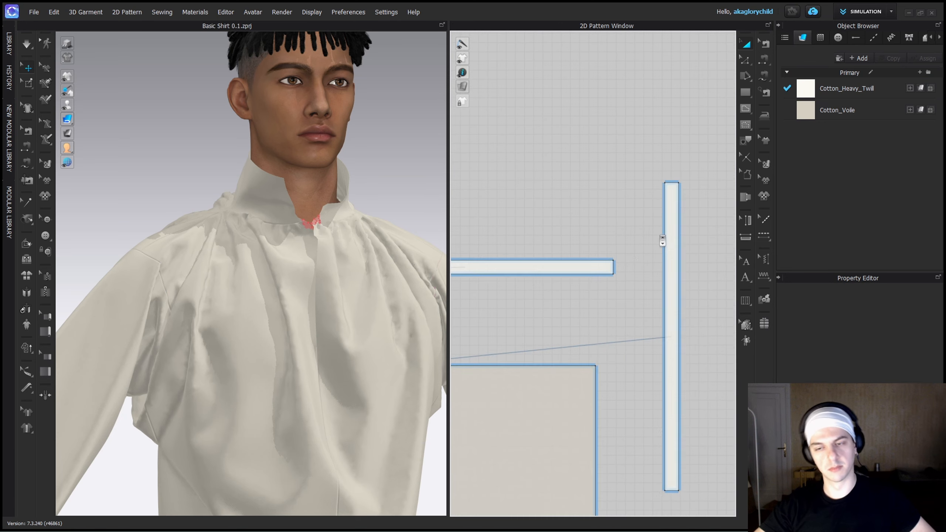
{"action": "key", "text": "b"}
{"action": "right_click", "coordinate": [665, 245]}
{"action": "left_click", "coordinate": [709, 307]}
Merge the end of the back hem strip with the 15 mm segment of the back slit strip.
{"action": "key", "text": "z"}
{"action": "right_click", "coordinate": [612, 266]}
{"action": "left_click", "coordinate": [646, 332]}
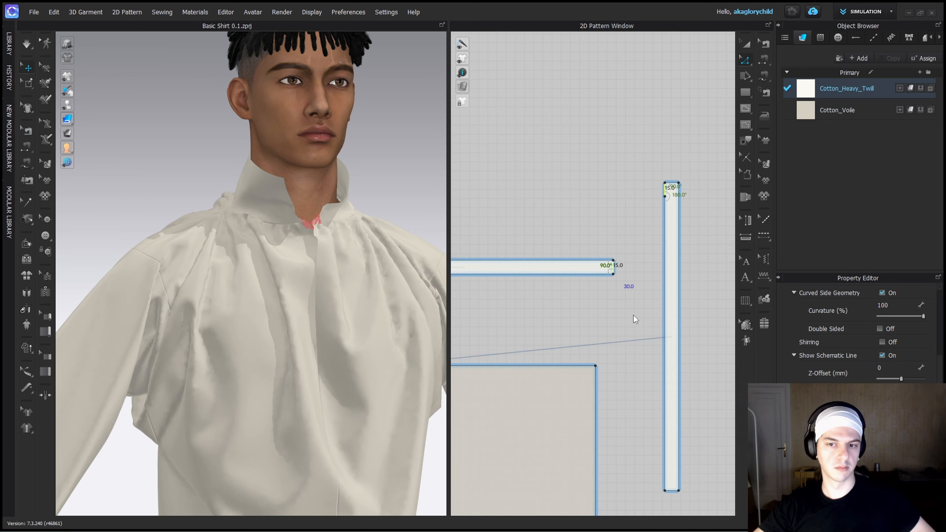
{"action": "scroll", "coordinate": [633, 314], "scroll_direction": "down", "scroll_amount": 10}
{"action": "key", "text": "a"}
{"action": "scroll", "coordinate": [656, 293], "scroll_direction": "up", "scroll_amount": 3}
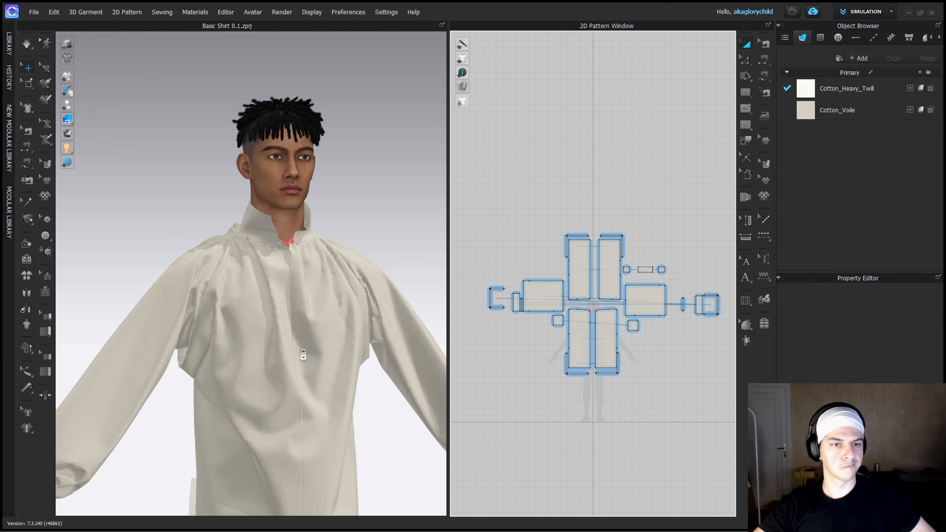
{"action": "scroll", "coordinate": [299, 248], "scroll_direction": "up", "scroll_amount": 3}
{"action": "scroll", "coordinate": [663, 239], "scroll_direction": "down", "scroll_amount": 5}
{"action": "scroll", "coordinate": [692, 233], "scroll_direction": "up", "scroll_amount": 10}
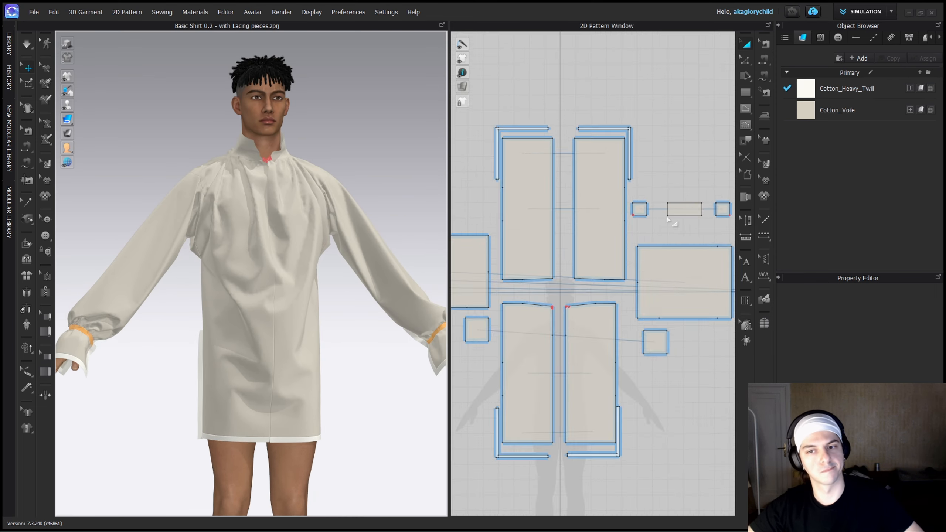
Measure the long edges of the collar panels and create a 399.7 x 15 mm strip above them.
{"action": "key", "text": "z"}
{"action": "left_click", "coordinate": [704, 223]}
{"action": "left_click", "coordinate": [622, 223]}
{"action": "left_click", "coordinate": [704, 223], "text": "shift"}
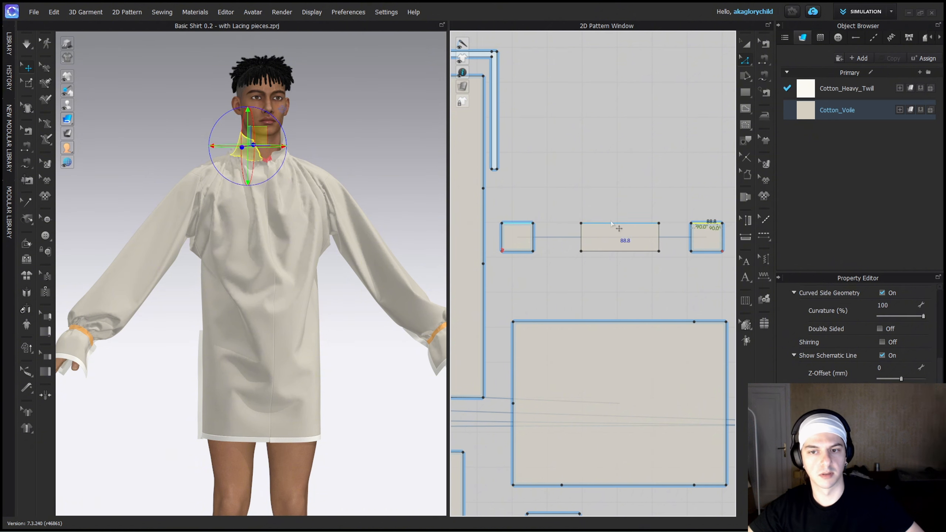
{"action": "left_click", "coordinate": [708, 223], "text": "shift"}
{"action": "left_click", "coordinate": [707, 223]}
{"action": "left_click", "coordinate": [710, 232]}
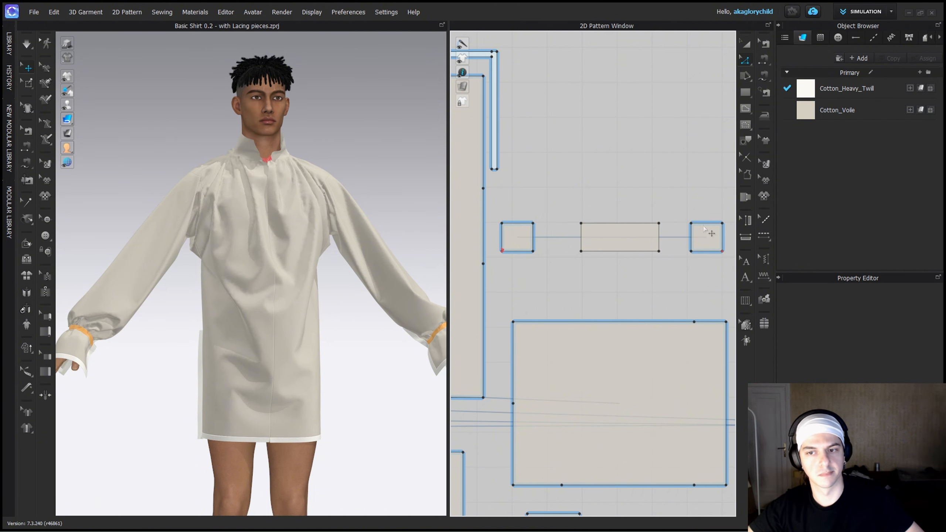
{"action": "left_click", "coordinate": [705, 224]}
{"action": "left_click", "coordinate": [700, 252], "text": "shift"}
{"action": "left_click", "coordinate": [743, 94]}
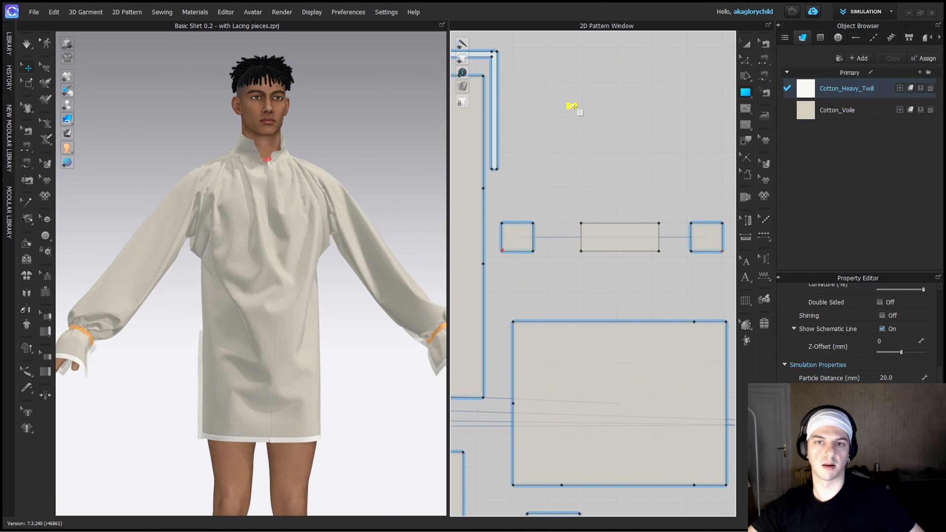
{"action": "left_click", "coordinate": [572, 105]}
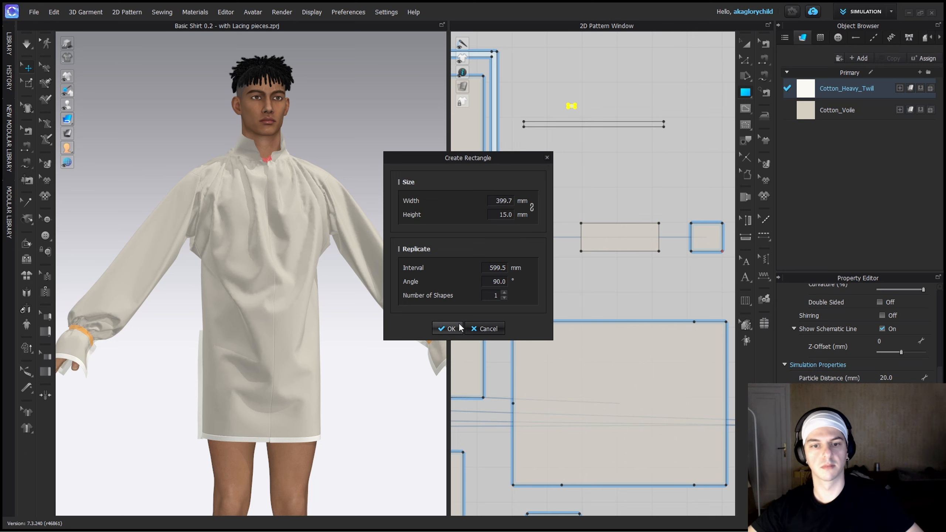
{"action": "left_click", "coordinate": [449, 328]}
Extend the right end of the collar strip outward by 15 mm with Offset Pattern Outline.
{"action": "scroll", "coordinate": [678, 162], "scroll_direction": "up", "scroll_amount": 3}
{"action": "right_click", "coordinate": [680, 161]}
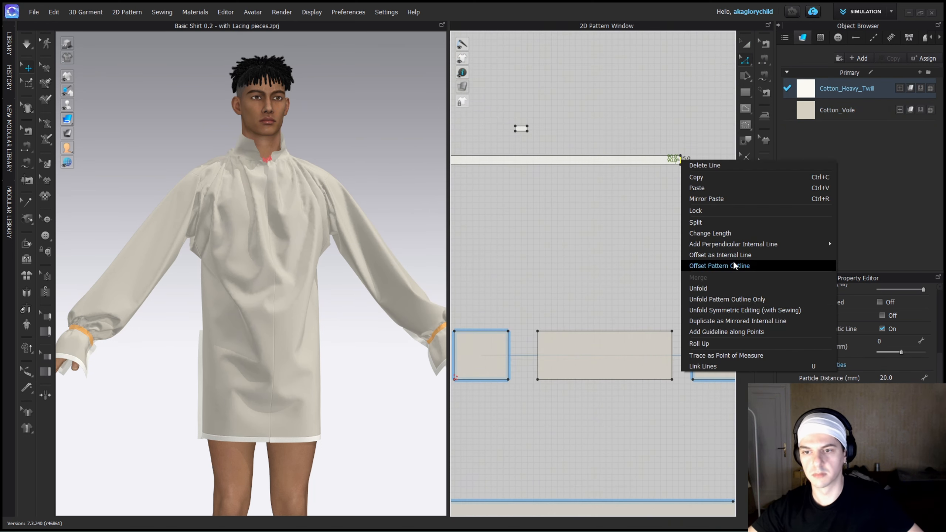
{"action": "left_click", "coordinate": [734, 264]}
{"action": "type", "text": "15"}
{"action": "left_click", "coordinate": [441, 342]}
Extend the left end of the collar strip outward by 15 mm with Offset Pattern Outline.
{"action": "middle_click_drag", "start_coordinate": [455, 181], "coordinate": [611, 193]}
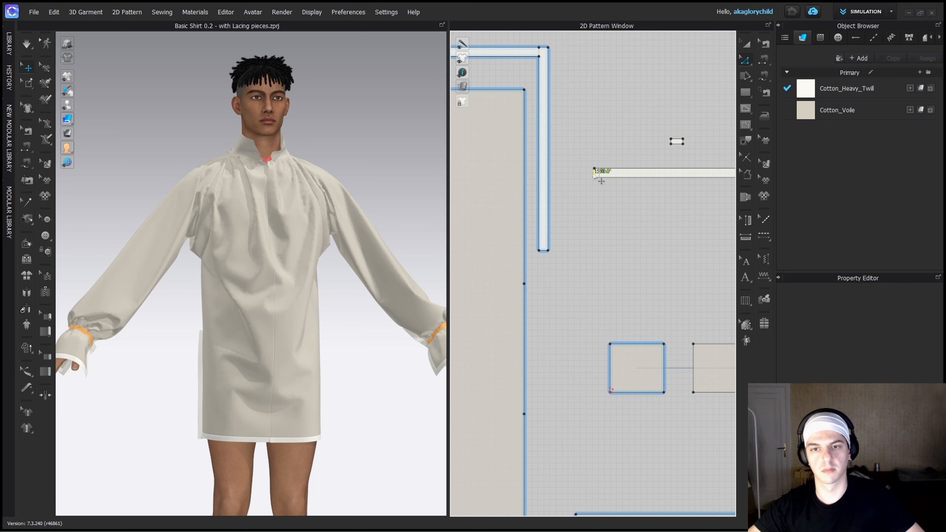
{"action": "right_click", "coordinate": [594, 174]}
{"action": "left_click", "coordinate": [631, 273]}
{"action": "type", "text": "15"}
{"action": "key", "text": "Return"}
{"action": "middle_click_drag", "start_coordinate": [649, 226], "coordinate": [565, 179]}
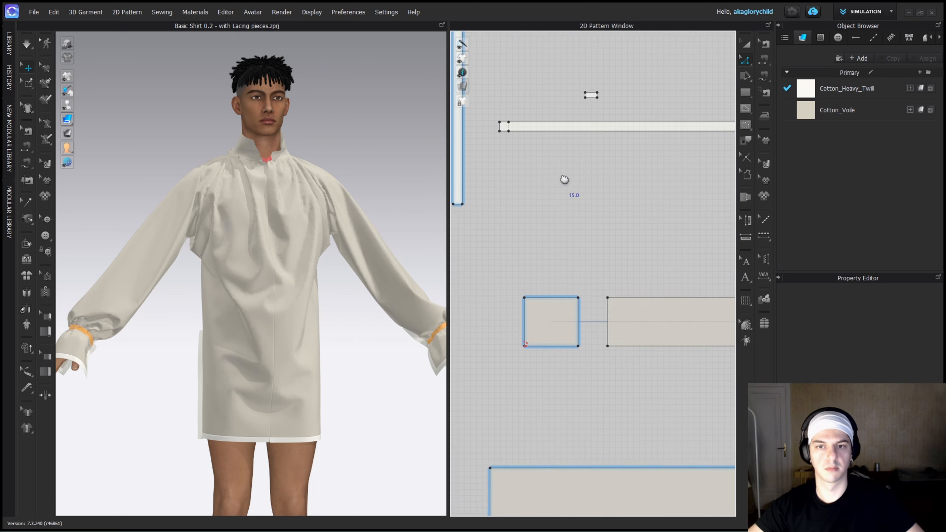
Sew the lower edge of the collar strip to the long upper edges of the three collar panels with one-to-many free sewing.
{"action": "scroll", "coordinate": [537, 203], "scroll_direction": "down", "scroll_amount": 2}
{"action": "key", "text": "m"}
{"action": "left_click", "coordinate": [489, 163]}
{"action": "left_click", "coordinate": [683, 163]}
{"action": "left_click", "coordinate": [502, 297]}
{"action": "left_click", "coordinate": [489, 163]}
{"action": "left_click", "coordinate": [684, 163]}
{"action": "left_click", "coordinate": [501, 297]}
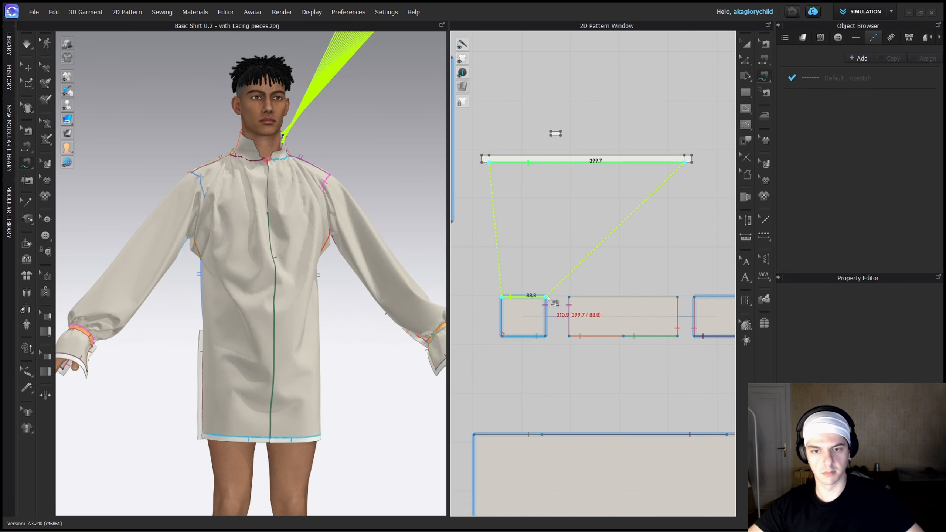
{"action": "left_click", "coordinate": [545, 297]}
{"action": "left_click", "coordinate": [569, 297]}
{"action": "left_click", "coordinate": [678, 297]}
{"action": "middle_click_drag", "start_coordinate": [687, 299], "coordinate": [623, 308]}
{"action": "left_click", "coordinate": [630, 306]}
{"action": "left_click", "coordinate": [674, 306]}
{"action": "key", "text": "Return"}
Superimpose the collar strip onto the sewn collar edge in the 3D garment.
{"action": "key", "text": "a"}
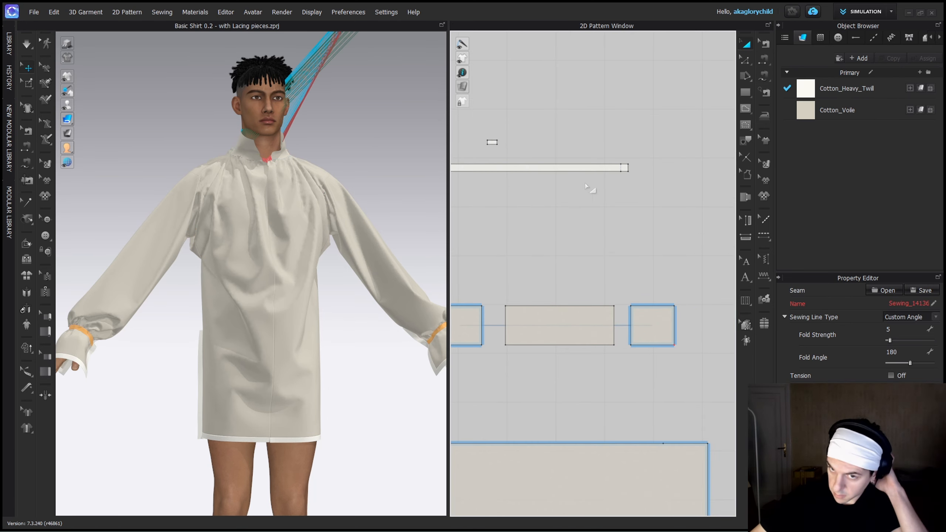
{"action": "right_click", "coordinate": [508, 167]}
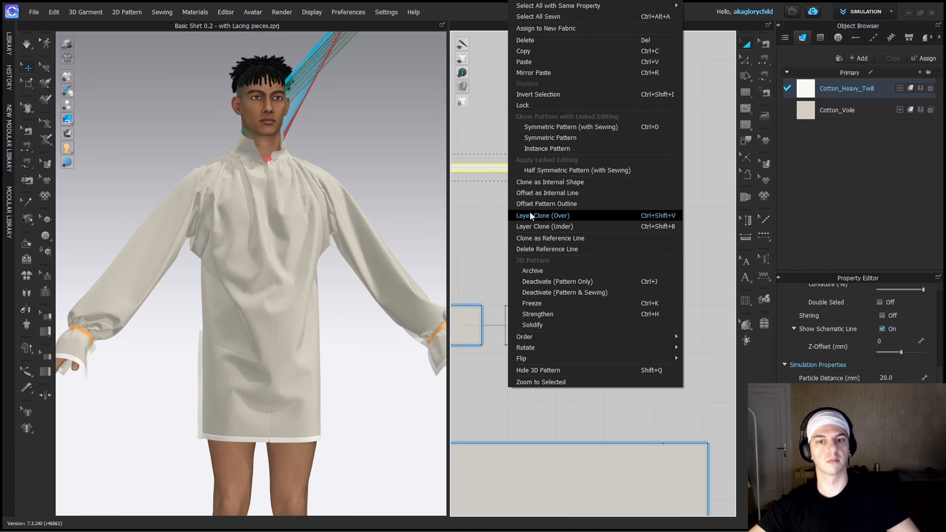
{"action": "left_click", "coordinate": [380, 173]}
{"action": "scroll", "coordinate": [380, 173], "scroll_direction": "down", "scroll_amount": 4}
{"action": "middle_click_drag", "start_coordinate": [380, 173], "coordinate": [295, 380]}
{"action": "right_click", "coordinate": [375, 172]}
{"action": "left_click", "coordinate": [429, 427]}
{"action": "left_click", "coordinate": [261, 384]}
{"action": "key", "text": "q"}
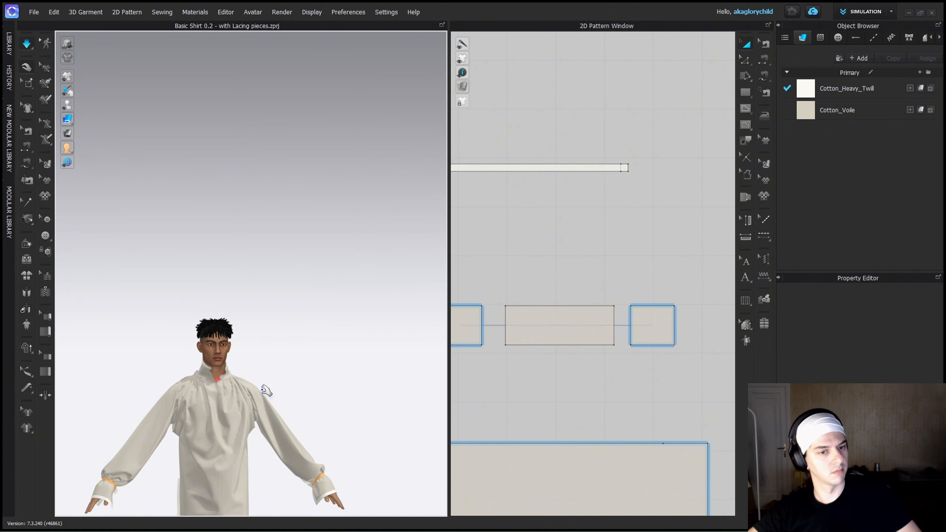
Measure the front slit edge and the collar's short end, and create a 15 x 268.6 mm strip beside the collar pieces.
{"action": "scroll", "coordinate": [257, 389], "scroll_direction": "up", "scroll_amount": 4}
{"action": "scroll", "coordinate": [582, 368], "scroll_direction": "up", "scroll_amount": 2}
{"action": "scroll", "coordinate": [708, 309], "scroll_direction": "down", "scroll_amount": 3}
{"action": "left_click", "coordinate": [707, 311]}
{"action": "scroll", "coordinate": [551, 278], "scroll_direction": "down", "scroll_amount": 8}
{"action": "left_click", "coordinate": [488, 358], "text": "shift"}
{"action": "left_click", "coordinate": [748, 93]}
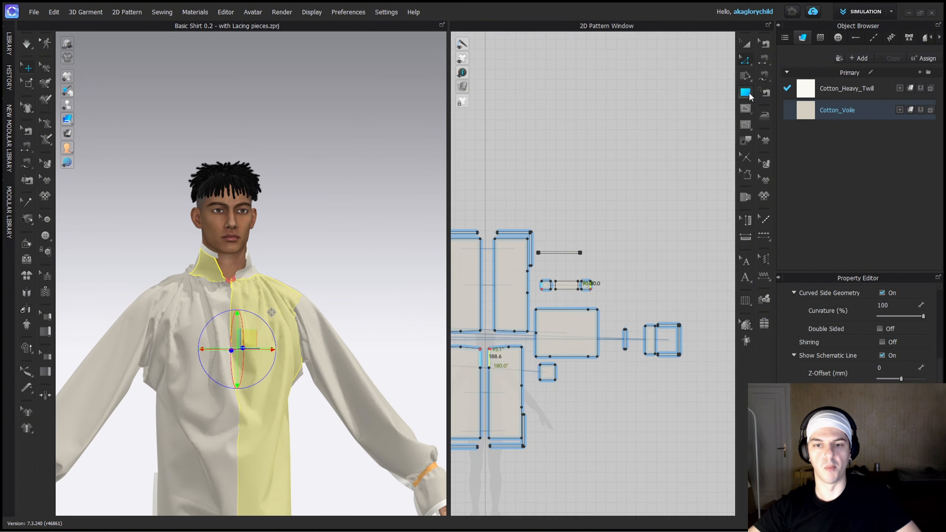
{"action": "left_click", "coordinate": [611, 258]}
{"action": "key", "text": "Tab"}
{"action": "type", "text": "270"}
{"action": "left_click_drag", "start_coordinate": [513, 201], "coordinate": [494, 202]}
{"action": "type", "text": "15"}
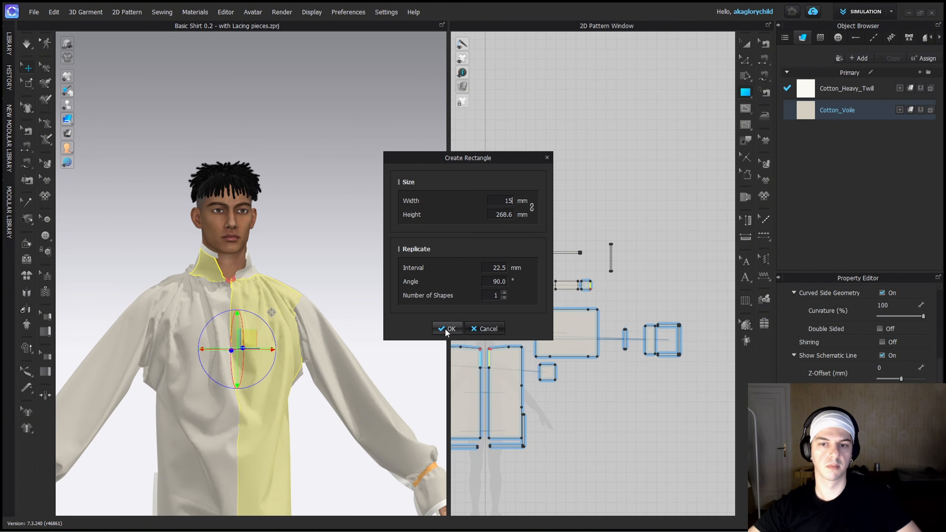
{"action": "left_click", "coordinate": [446, 329]}
{"action": "key", "text": "a"}
{"action": "scroll", "coordinate": [586, 268], "scroll_direction": "up", "scroll_amount": 6}
{"action": "left_click_drag", "start_coordinate": [660, 246], "coordinate": [662, 326]}
{"action": "scroll", "coordinate": [633, 361], "scroll_direction": "down", "scroll_amount": 5}
{"action": "right_click_drag", "start_coordinate": [321, 272], "coordinate": [305, 272]}
{"action": "left_click", "coordinate": [237, 272]}
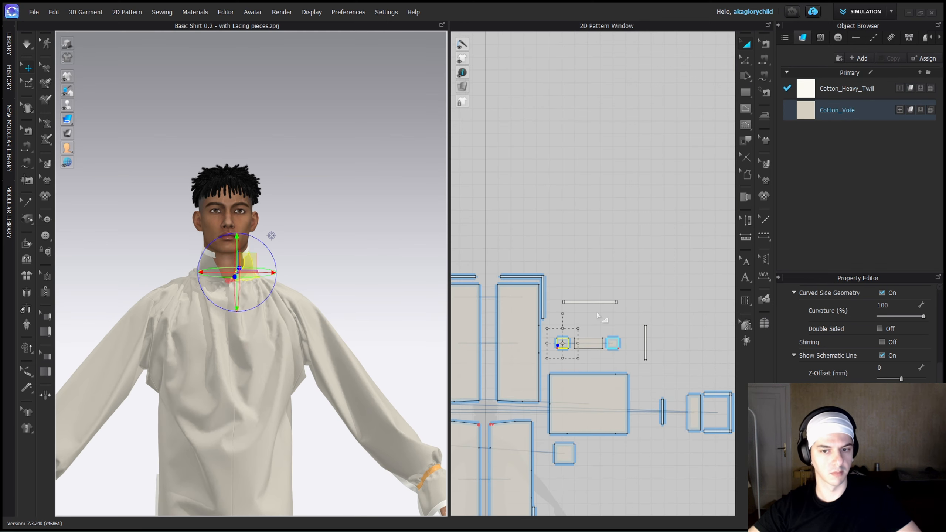
{"action": "left_click", "coordinate": [232, 296]}
{"action": "middle_click_drag", "start_coordinate": [556, 344], "coordinate": [572, 293]}
{"action": "key", "text": "m"}
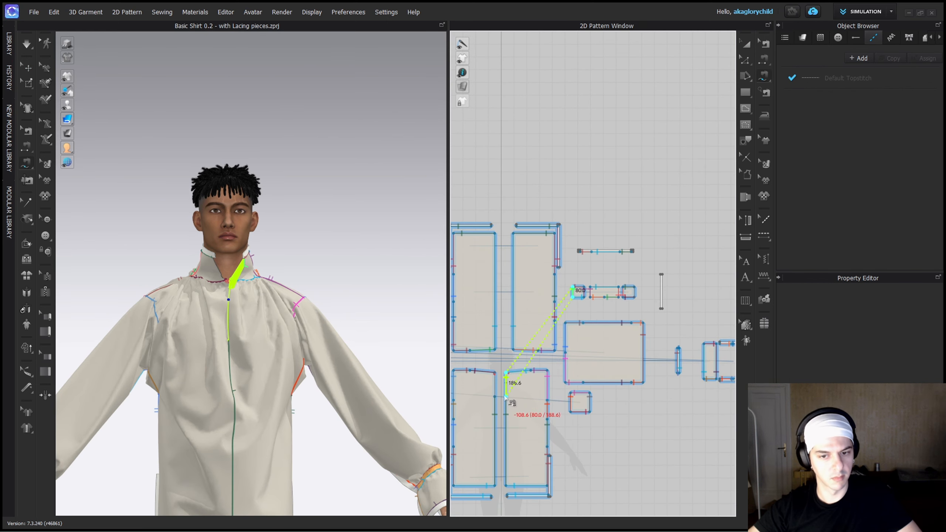
{"action": "key", "text": "Escape"}
Free-sew one long edge of the front opening strip to the collar's short end and the front slit edge.
{"action": "middle_click_drag", "start_coordinate": [637, 306], "coordinate": [656, 292]}
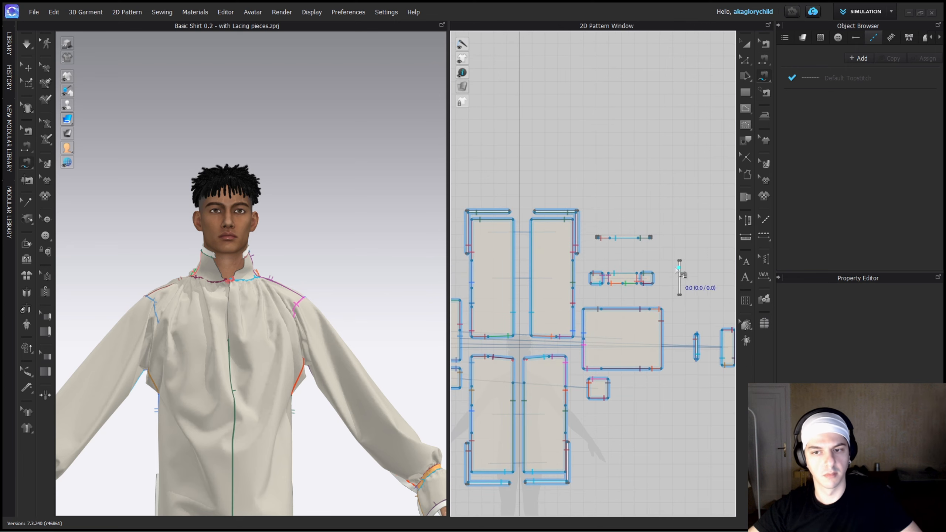
{"action": "left_click", "coordinate": [591, 274]}
{"action": "left_click", "coordinate": [591, 283]}
{"action": "left_click", "coordinate": [524, 359]}
{"action": "left_click", "coordinate": [524, 383]}
{"action": "key", "text": "Return"}
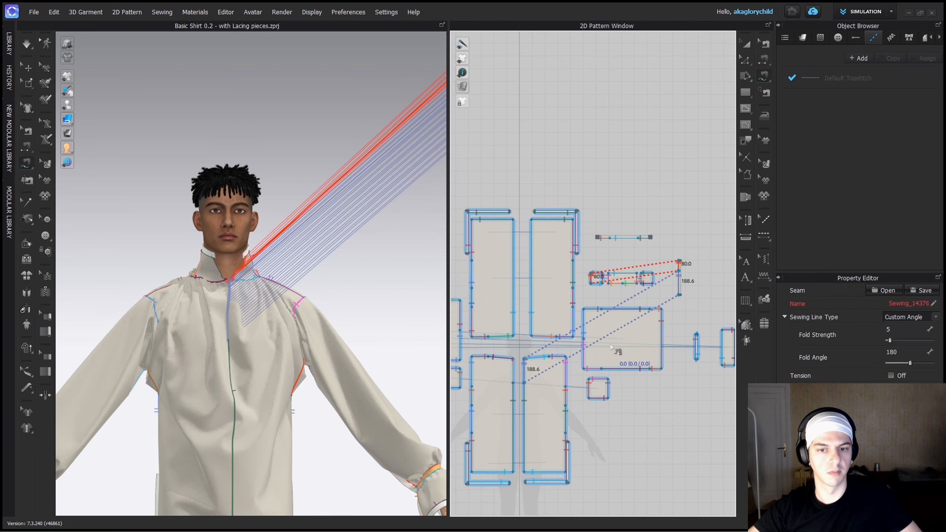
Try to superimpose the front opening strip onto the shirt front in 3D.
{"action": "key", "text": "a"}
{"action": "scroll", "coordinate": [407, 134], "scroll_direction": "down", "scroll_amount": 5}
{"action": "right_click", "coordinate": [401, 139]}
{"action": "left_click", "coordinate": [467, 405]}
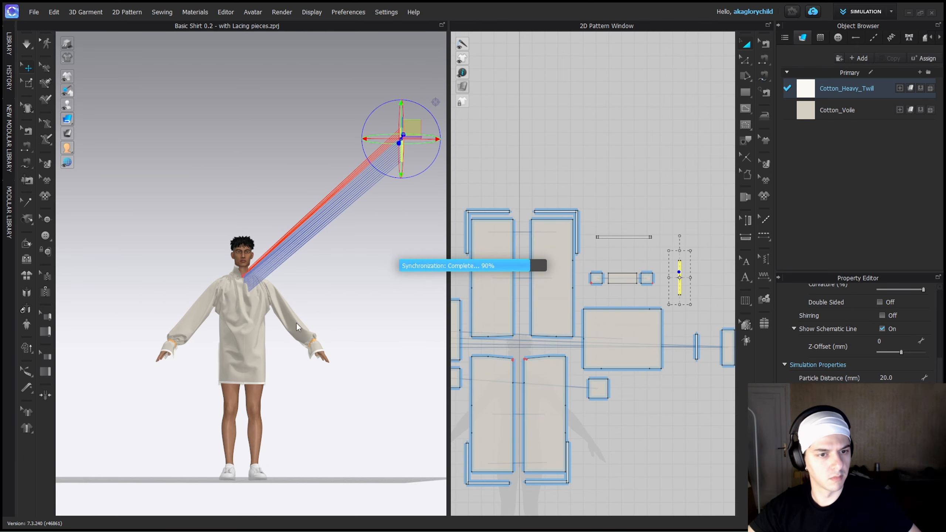
Delete the seams joining the front opening strip to the collar end and front slit.
{"action": "scroll", "coordinate": [255, 294], "scroll_direction": "up", "scroll_amount": 2}
{"action": "scroll", "coordinate": [256, 294], "scroll_direction": "up", "scroll_amount": 5}
{"action": "key", "text": "alt+2"}
{"action": "key", "text": "b"}
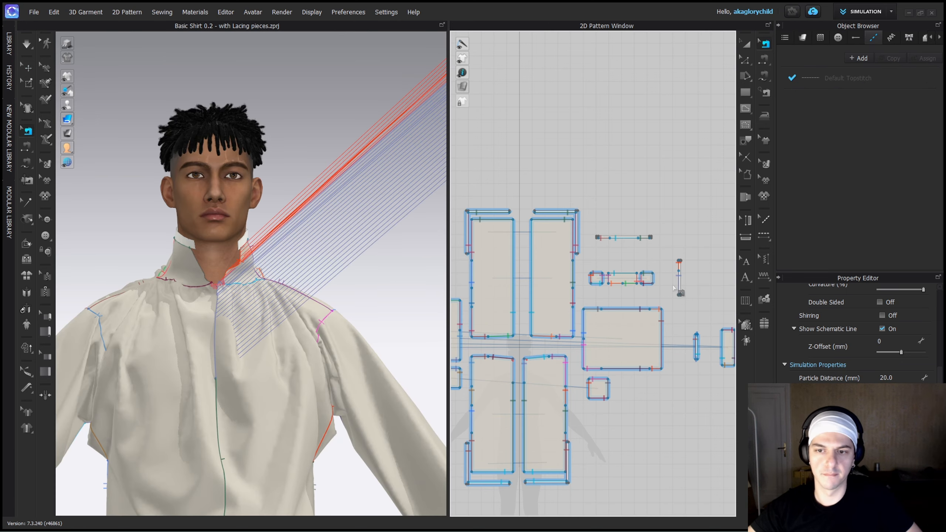
{"action": "left_click", "coordinate": [680, 285]}
{"action": "key", "text": "Delete"}
{"action": "left_click", "coordinate": [680, 267]}
{"action": "key", "text": "Delete"}
Free-sew the opposite long edge of the front opening strip to the collar's short end and the front slit edge.
{"action": "scroll", "coordinate": [680, 276], "scroll_direction": "up", "scroll_amount": 2}
{"action": "scroll", "coordinate": [685, 298], "scroll_direction": "up", "scroll_amount": 3}
{"action": "key", "text": "m"}
{"action": "left_click", "coordinate": [673, 232]}
{"action": "left_click", "coordinate": [673, 298]}
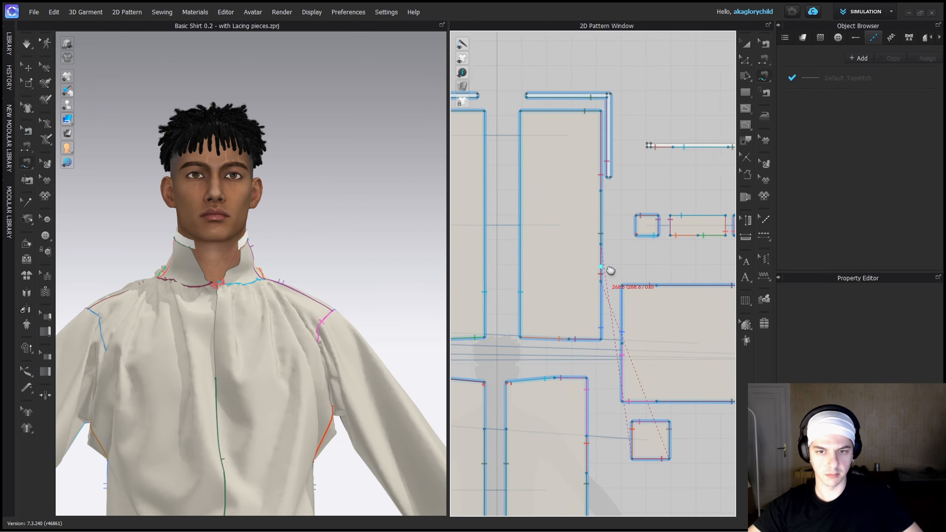
{"action": "left_click", "coordinate": [640, 214]}
{"action": "left_click", "coordinate": [640, 234]}
{"action": "left_click", "coordinate": [510, 381]}
{"action": "left_click", "coordinate": [511, 429]}
{"action": "key", "text": "Return"}
Superimpose (Side) the front opening strip against the shirt front and simulate the garment.
{"action": "scroll", "coordinate": [238, 316], "scroll_direction": "down", "scroll_amount": 5}
{"action": "key", "text": "q"}
{"action": "middle_click_drag", "start_coordinate": [334, 245], "coordinate": [209, 347]}
{"action": "right_click", "coordinate": [276, 256]}
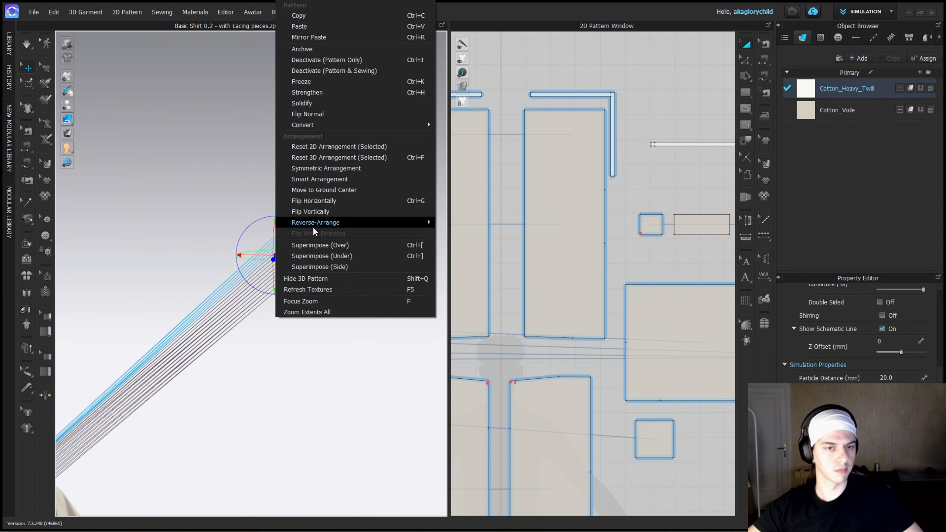
{"action": "left_click", "coordinate": [321, 266]}
{"action": "middle_click_drag", "start_coordinate": [156, 417], "coordinate": [227, 358]}
{"action": "scroll", "coordinate": [291, 283], "scroll_direction": "up", "scroll_amount": 4}
{"action": "left_click", "coordinate": [328, 226]}
{"action": "scroll", "coordinate": [327, 266], "scroll_direction": "up", "scroll_amount": 1}
{"action": "right_click_drag", "start_coordinate": [356, 261], "coordinate": [321, 323]}
{"action": "key", "text": "space"}
Make a linked symmetric copy of the front opening strip and arrange the pair between the collar strip and collar panels.
{"action": "scroll", "coordinate": [481, 325], "scroll_direction": "down", "scroll_amount": 3}
{"action": "left_click", "coordinate": [656, 272]}
{"action": "key", "text": "ctrl+c"}
{"action": "key", "text": "ctrl+v"}
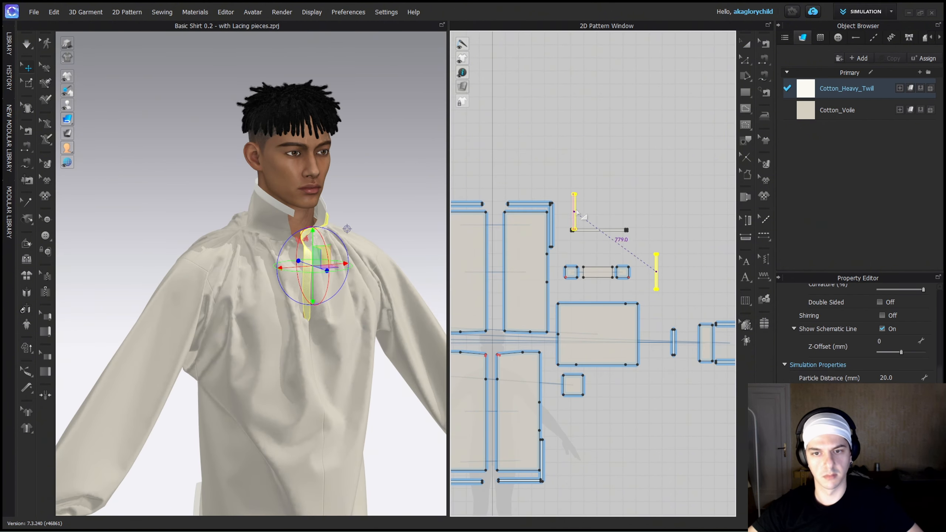
{"action": "left_click", "coordinate": [568, 210]}
{"action": "mouse_move", "coordinate": [589, 230]}
{"action": "left_mouse_down"}
{"action": "mouse_move", "coordinate": [587, 183]}
{"action": "mouse_move", "coordinate": [579, 180]}
{"action": "left_mouse_up"}
{"action": "left_click_drag", "start_coordinate": [656, 268], "coordinate": [615, 206]}
Simulate the garment while pulling the two front opening strips into shape at the neck opening.
{"action": "scroll", "coordinate": [324, 240], "scroll_direction": "up", "scroll_amount": 3}
{"action": "key", "text": "space"}
{"action": "mouse_move", "coordinate": [376, 209]}
{"action": "right_mouse_down"}
{"action": "mouse_move", "coordinate": [325, 240]}
{"action": "mouse_move", "coordinate": [340, 303]}
{"action": "mouse_move", "coordinate": [349, 293]}
{"action": "mouse_move", "coordinate": [327, 278]}
{"action": "right_mouse_up"}
{"action": "key", "text": "space"}
{"action": "left_click", "coordinate": [330, 296]}
{"action": "left_click_drag", "start_coordinate": [328, 278], "coordinate": [340, 273]}
{"action": "right_click_drag", "start_coordinate": [341, 274], "coordinate": [345, 114]}
{"action": "key", "text": "space"}
{"action": "scroll", "coordinate": [337, 277], "scroll_direction": "up", "scroll_amount": 4}
{"action": "scroll", "coordinate": [340, 283], "scroll_direction": "down", "scroll_amount": 3}
{"action": "left_click", "coordinate": [406, 109]}
{"action": "scroll", "coordinate": [405, 109], "scroll_direction": "down", "scroll_amount": 4}
{"action": "right_click_drag", "start_coordinate": [406, 109], "coordinate": [236, 284]}
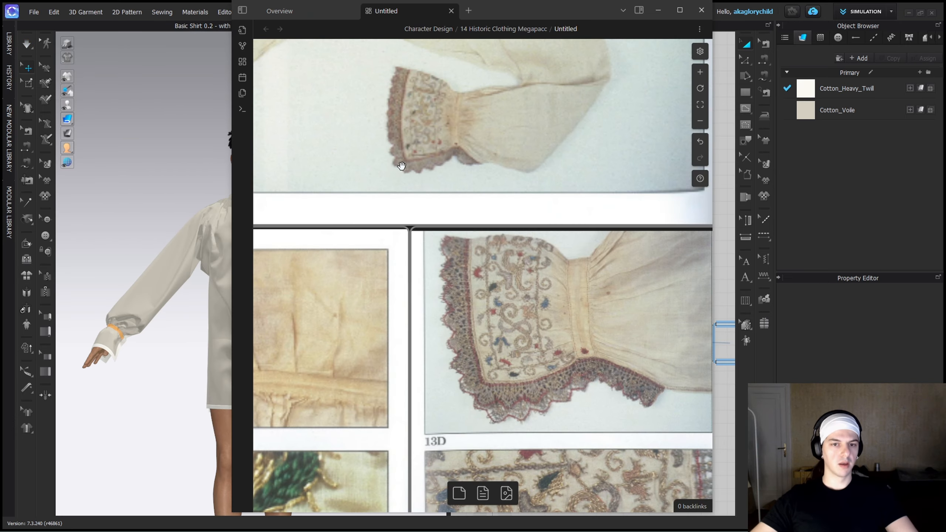
Switch to the historic clothing reference board and examine the lace-trimmed cuff and gathered neck gusset photographs.
{"action": "scroll", "coordinate": [407, 180], "scroll_direction": "down", "scroll_amount": 4}
{"action": "middle_click_drag", "start_coordinate": [407, 179], "coordinate": [414, 192]}
{"action": "scroll", "coordinate": [397, 347], "scroll_direction": "down", "scroll_amount": 1}
{"action": "middle_click_drag", "start_coordinate": [396, 347], "coordinate": [407, 315]}
{"action": "scroll", "coordinate": [407, 315], "scroll_direction": "down", "scroll_amount": 10}
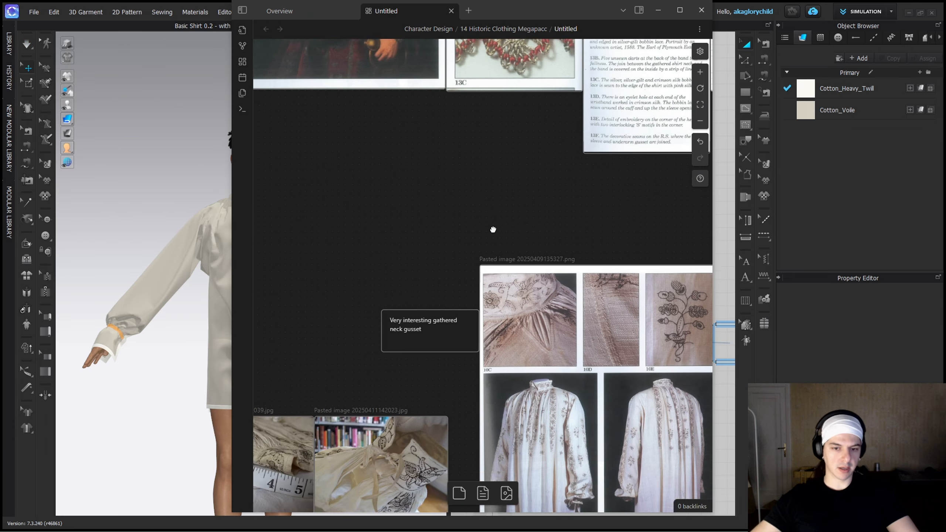
{"action": "scroll", "coordinate": [529, 172], "scroll_direction": "up", "scroll_amount": 5}
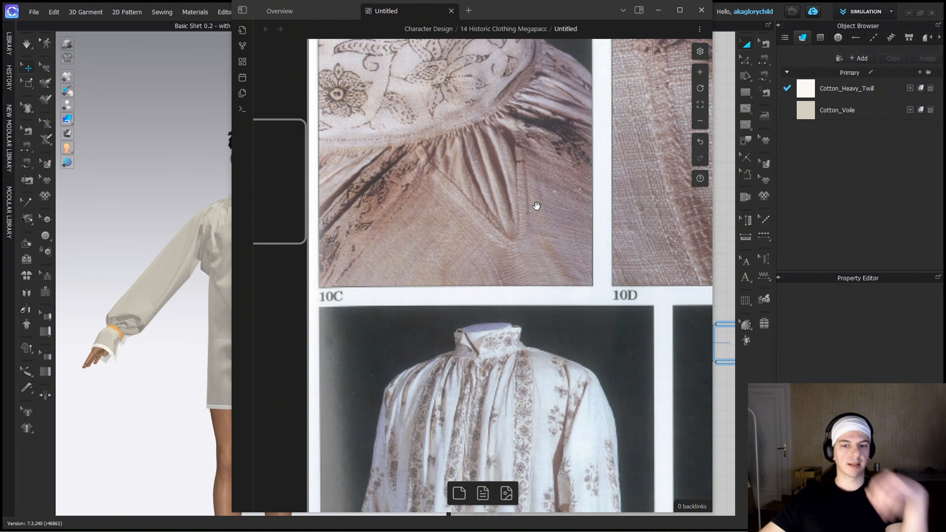
{"action": "scroll", "coordinate": [470, 183], "scroll_direction": "down", "scroll_amount": 5}
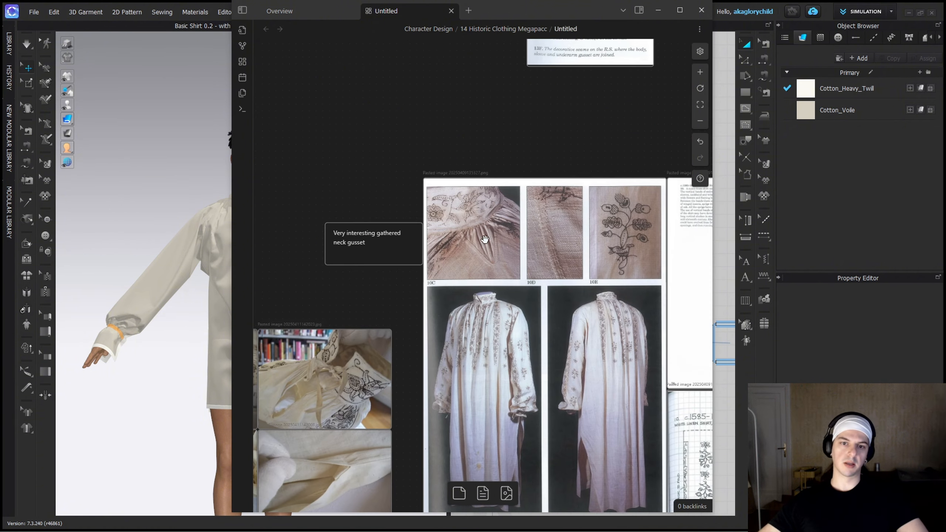
{"action": "scroll", "coordinate": [468, 282], "scroll_direction": "down", "scroll_amount": 2}
{"action": "scroll", "coordinate": [486, 321], "scroll_direction": "down", "scroll_amount": 2, "text": "ctrl"}
{"action": "scroll", "coordinate": [550, 214], "scroll_direction": "down", "scroll_amount": 1}
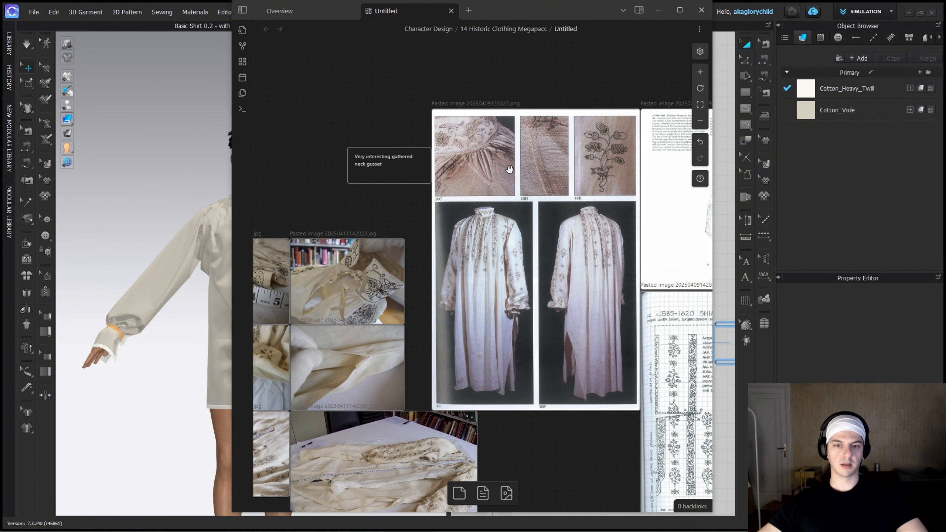
{"action": "scroll", "coordinate": [509, 169], "scroll_direction": "up", "scroll_amount": 12}
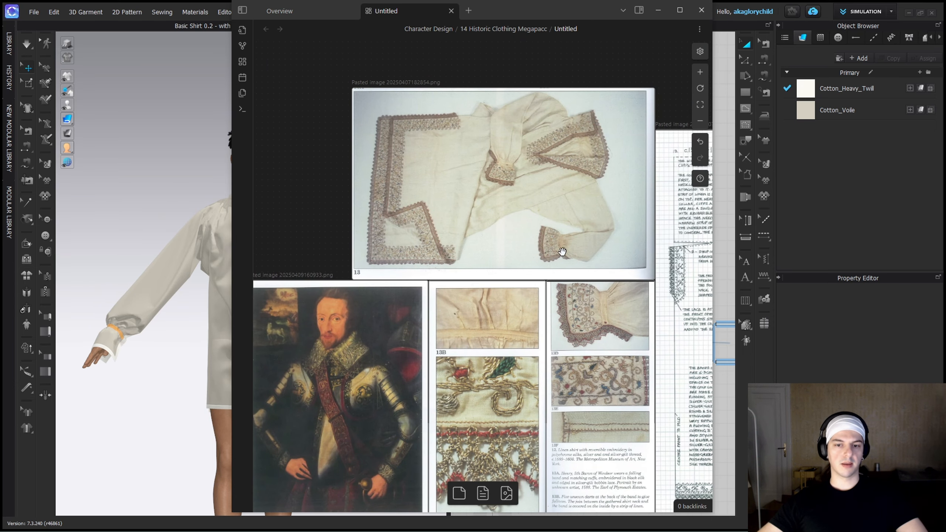
{"action": "scroll", "coordinate": [561, 366], "scroll_direction": "down", "scroll_amount": 6}
{"action": "left_click", "coordinate": [150, 169]}
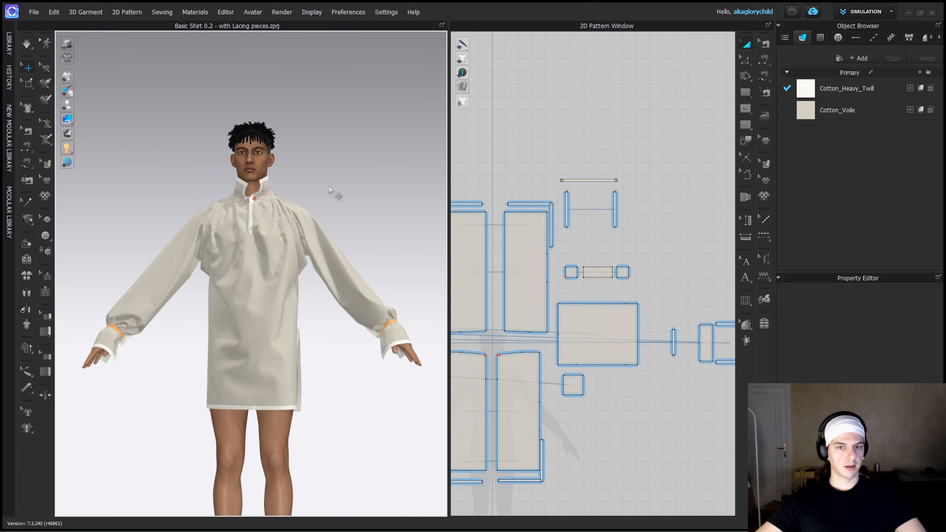
Examine where the collar meets the shoulder seam, highlighting the back and front body panels in turn.
{"action": "middle_click_drag", "start_coordinate": [542, 356], "coordinate": [535, 274]}
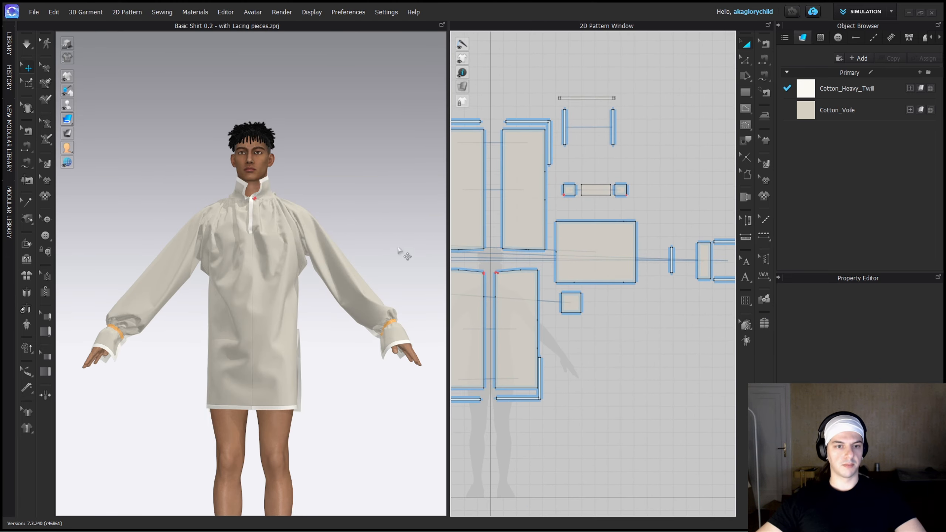
{"action": "middle_click_drag", "start_coordinate": [481, 238], "coordinate": [526, 234]}
{"action": "right_click_drag", "start_coordinate": [289, 207], "coordinate": [257, 238]}
{"action": "scroll", "coordinate": [337, 122], "scroll_direction": "up", "scroll_amount": 5}
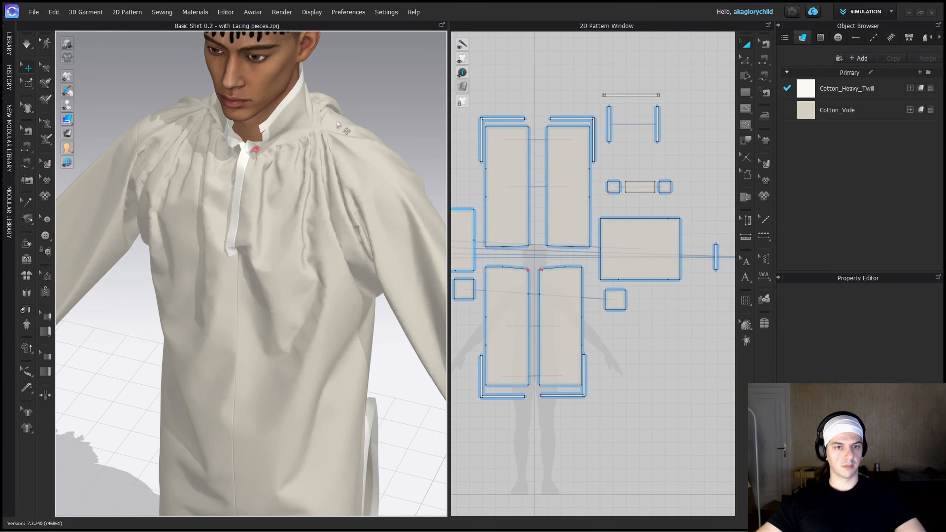
{"action": "scroll", "coordinate": [337, 125], "scroll_direction": "up", "scroll_amount": 4}
{"action": "middle_click_drag", "start_coordinate": [307, 129], "coordinate": [316, 249]}
{"action": "right_click_drag", "start_coordinate": [330, 249], "coordinate": [318, 299]}
{"action": "scroll", "coordinate": [332, 313], "scroll_direction": "up", "scroll_amount": 1}
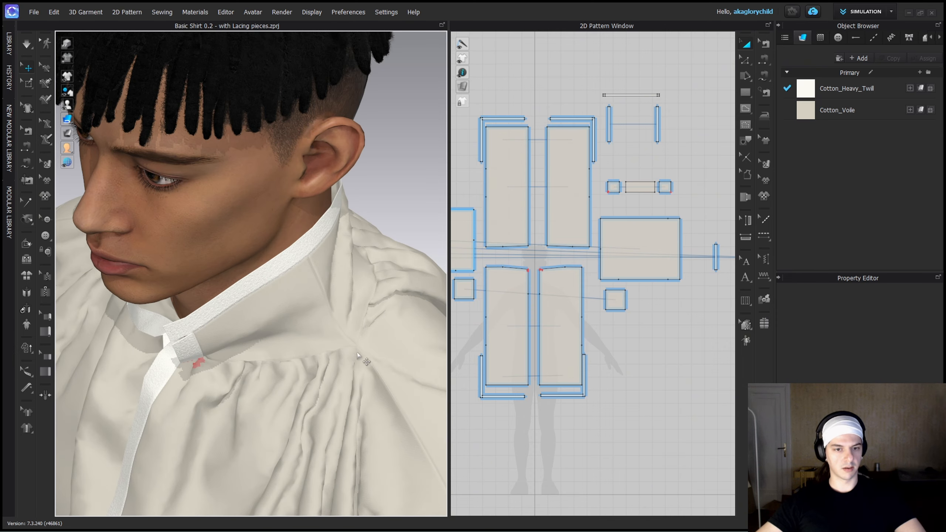
{"action": "left_click", "coordinate": [345, 360]}
{"action": "left_click", "coordinate": [386, 339]}
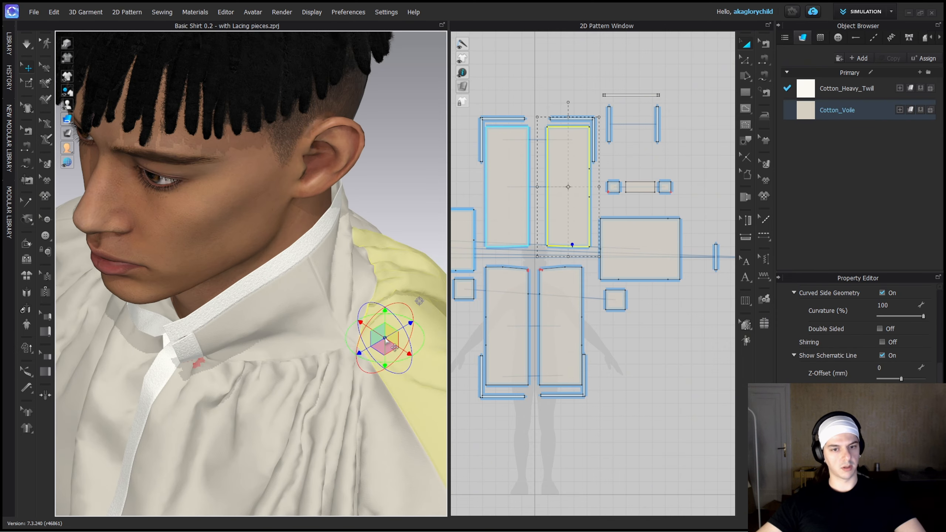
{"action": "middle_click_drag", "start_coordinate": [368, 307], "coordinate": [297, 317]}
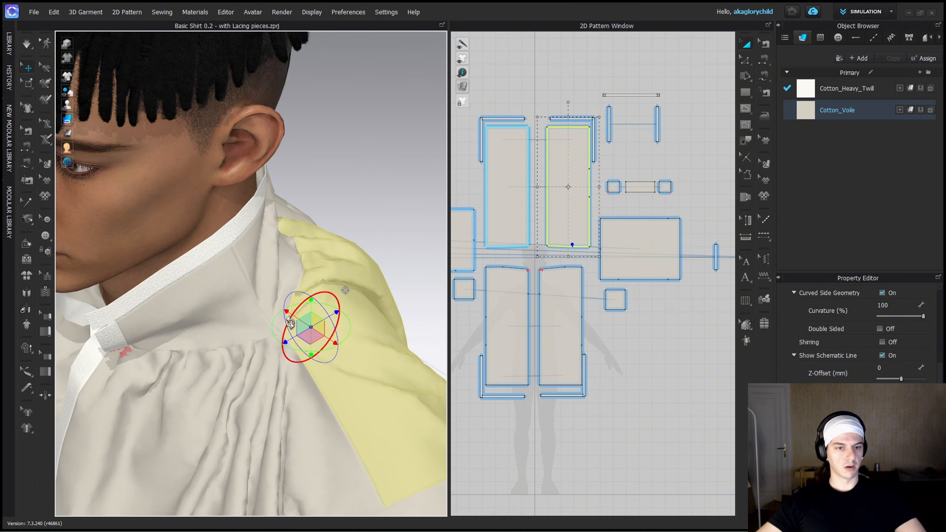
{"action": "left_click", "coordinate": [266, 358]}
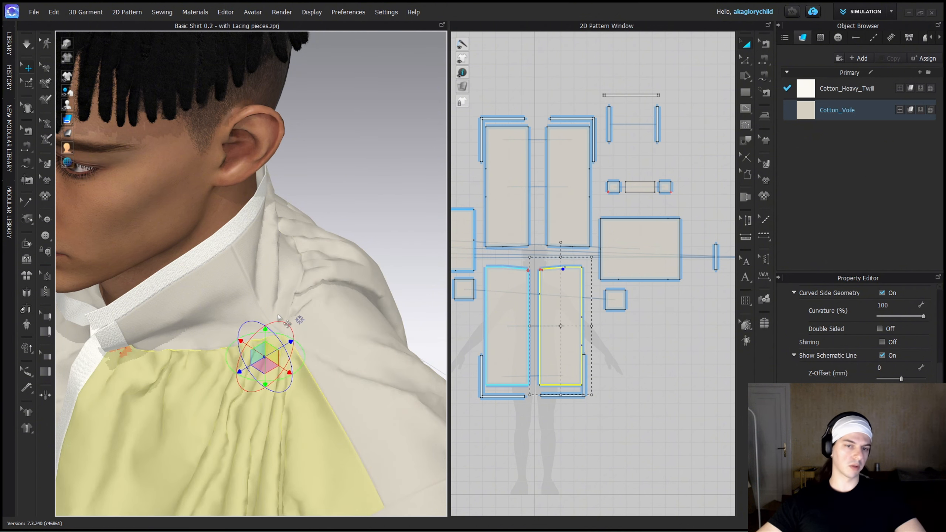
Move one back body panel down so its shoulder edge meets the matching front panel's shoulder edge.
{"action": "scroll", "coordinate": [554, 279], "scroll_direction": "up", "scroll_amount": 5}
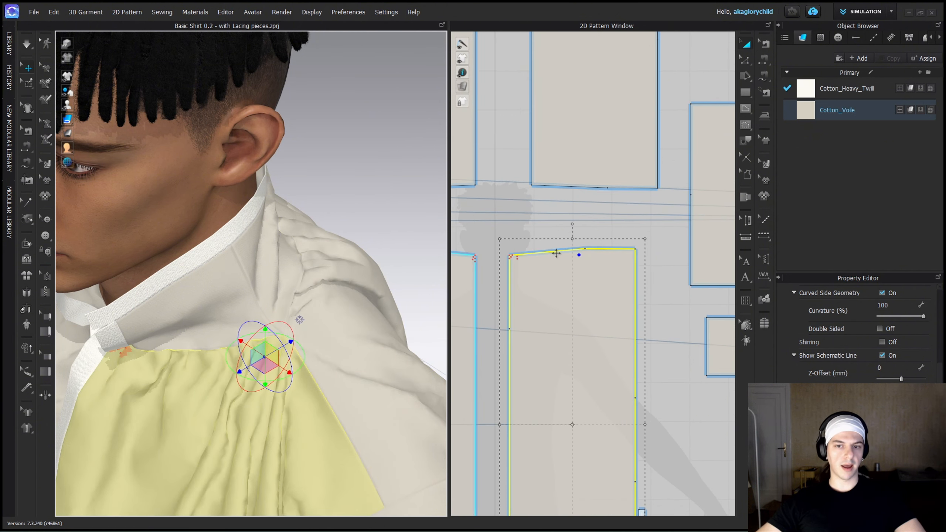
{"action": "scroll", "coordinate": [559, 253], "scroll_direction": "up", "scroll_amount": 3}
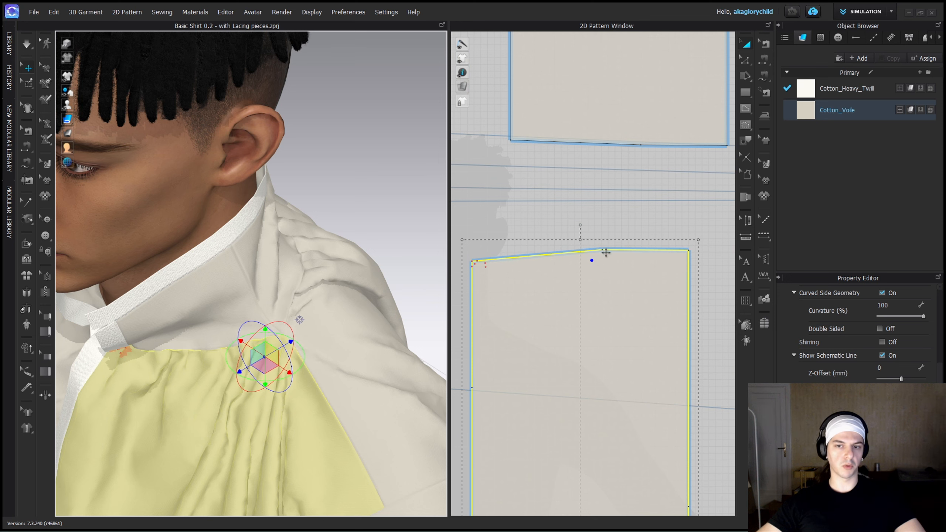
{"action": "left_click", "coordinate": [598, 227]}
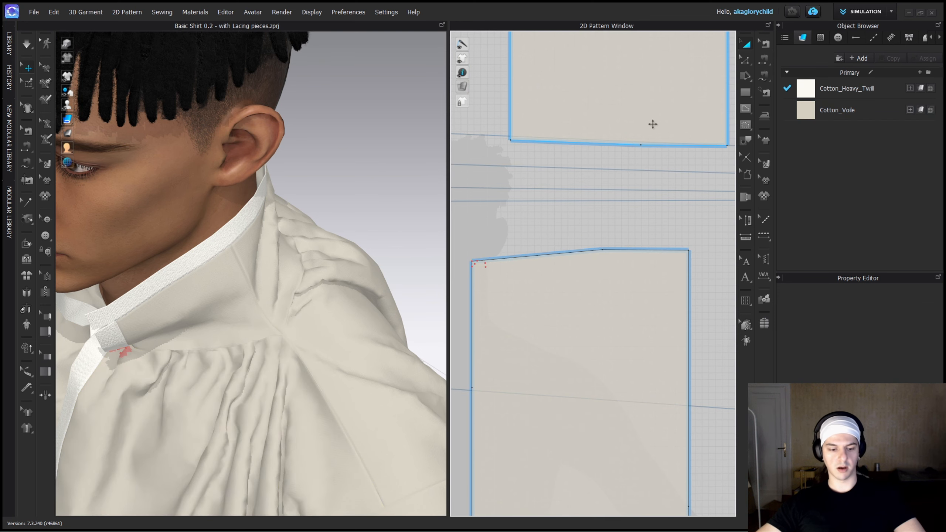
{"action": "left_click_drag", "start_coordinate": [653, 124], "coordinate": [615, 228]}
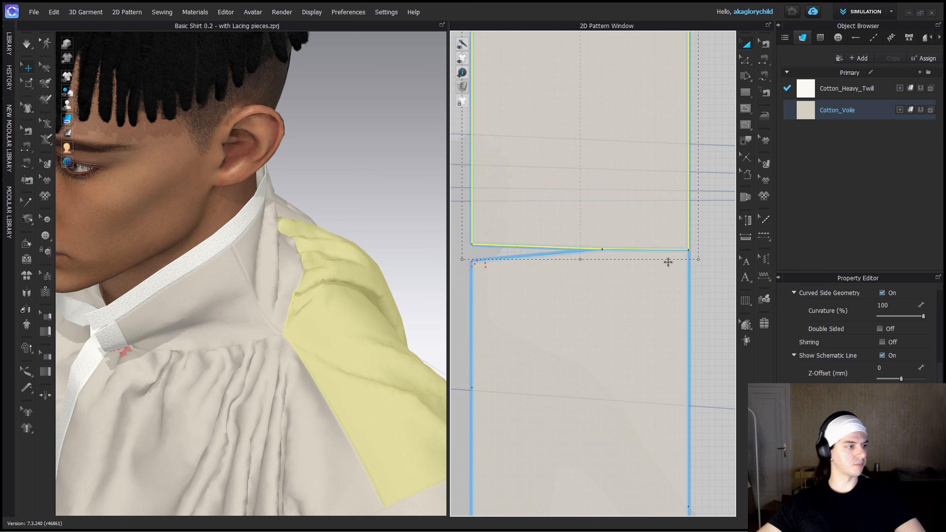
{"action": "left_click", "coordinate": [709, 281]}
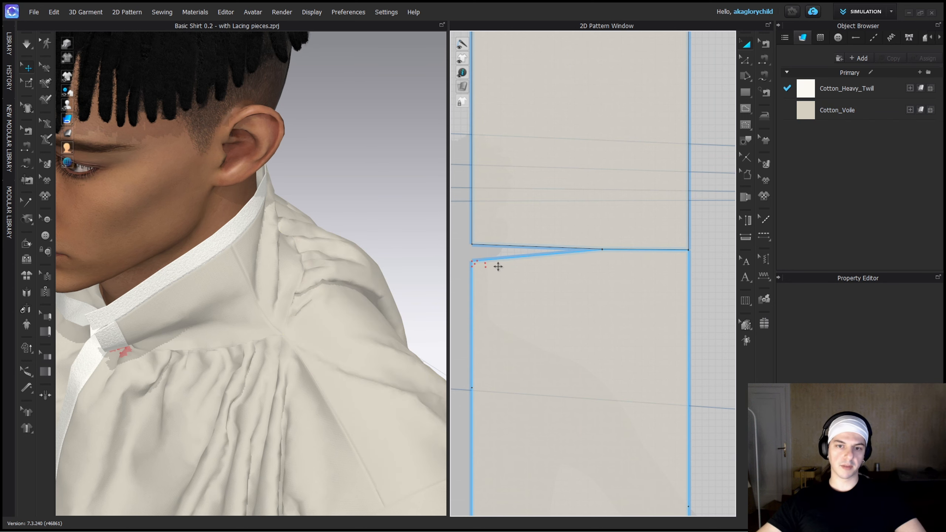
Select the coinciding neck points on the joined shoulder edges and inspect the wedge-shaped neck gap between the front and back panels.
{"action": "left_click_drag", "start_coordinate": [609, 264], "coordinate": [610, 274]}
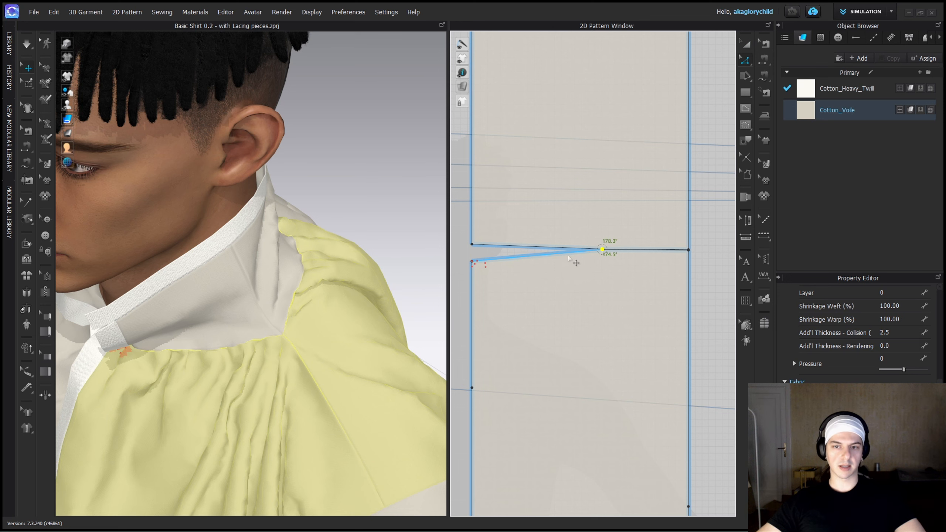
{"action": "scroll", "coordinate": [569, 257], "scroll_direction": "up", "scroll_amount": 2}
{"action": "scroll", "coordinate": [577, 254], "scroll_direction": "up", "scroll_amount": 2}
{"action": "scroll", "coordinate": [573, 254], "scroll_direction": "down", "scroll_amount": 1}
{"action": "middle_click_drag", "start_coordinate": [508, 265], "coordinate": [588, 267]}
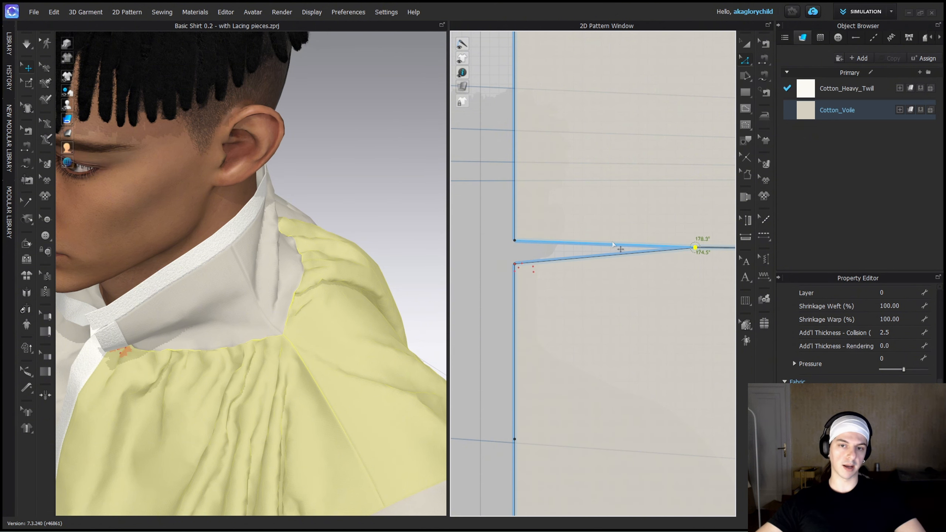
{"action": "scroll", "coordinate": [561, 298], "scroll_direction": "down", "scroll_amount": 2}
{"action": "scroll", "coordinate": [610, 324], "scroll_direction": "down", "scroll_amount": 2}
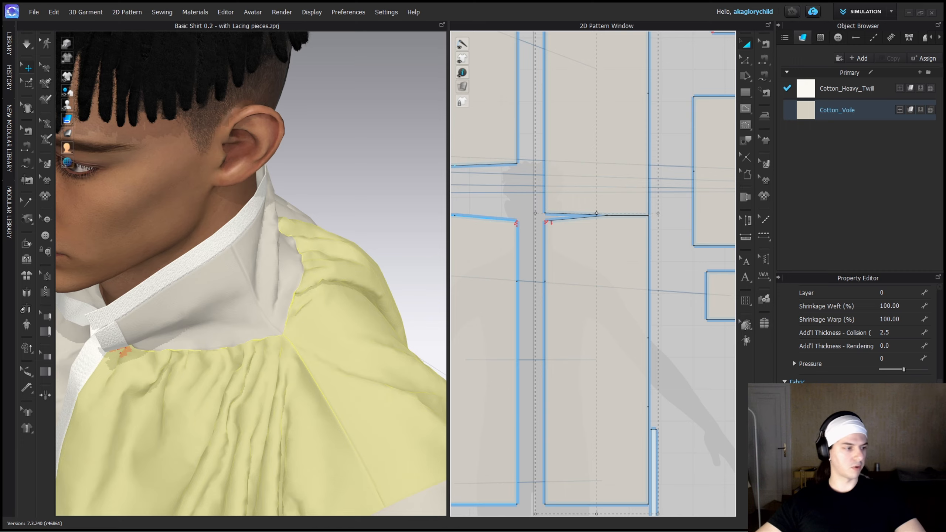
Switch to the historic clothing reference board and examine the triangular neck gusset in the hand-drawn shirt pattern.
{"action": "key", "text": "alt+Tab"}
{"action": "left_click_drag", "start_coordinate": [540, 290], "coordinate": [338, 352]}
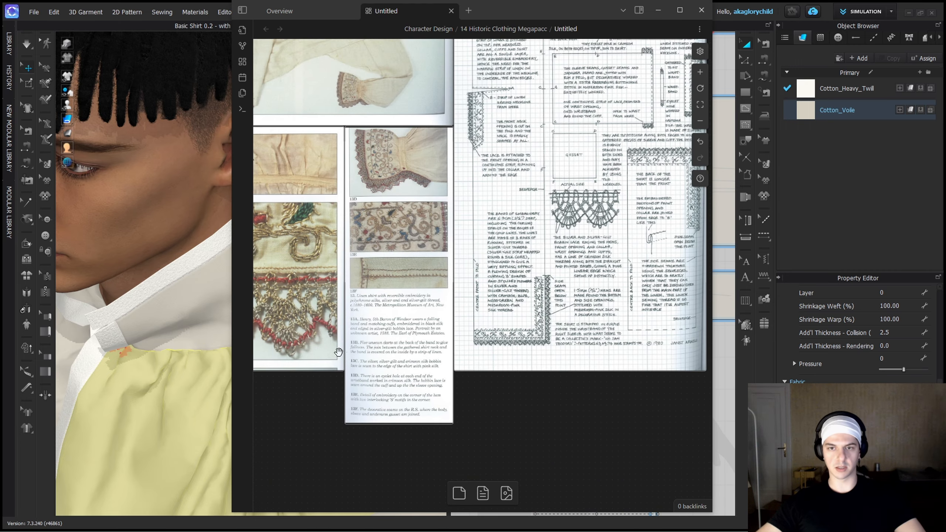
{"action": "middle_click_drag", "start_coordinate": [519, 232], "coordinate": [429, 75]}
{"action": "middle_click_drag", "start_coordinate": [536, 477], "coordinate": [530, 75]}
{"action": "scroll", "coordinate": [537, 388], "scroll_direction": "up", "scroll_amount": 4}
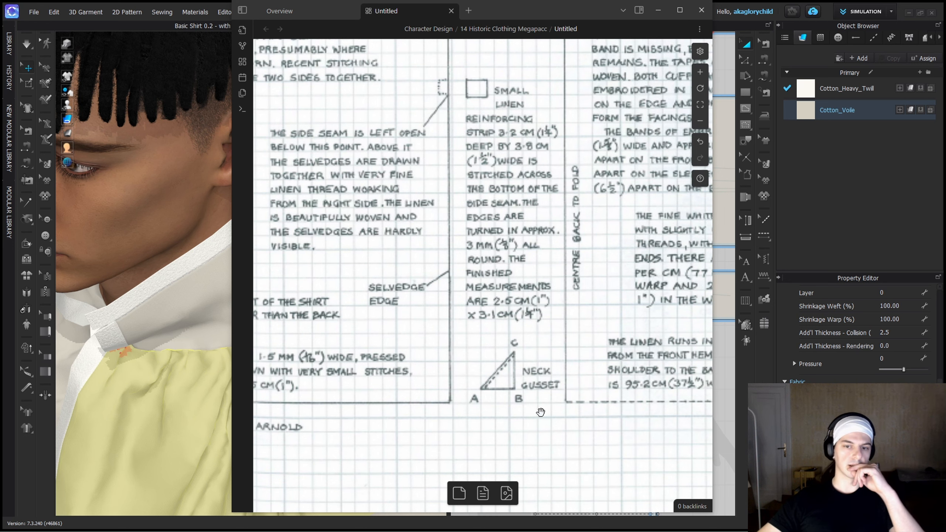
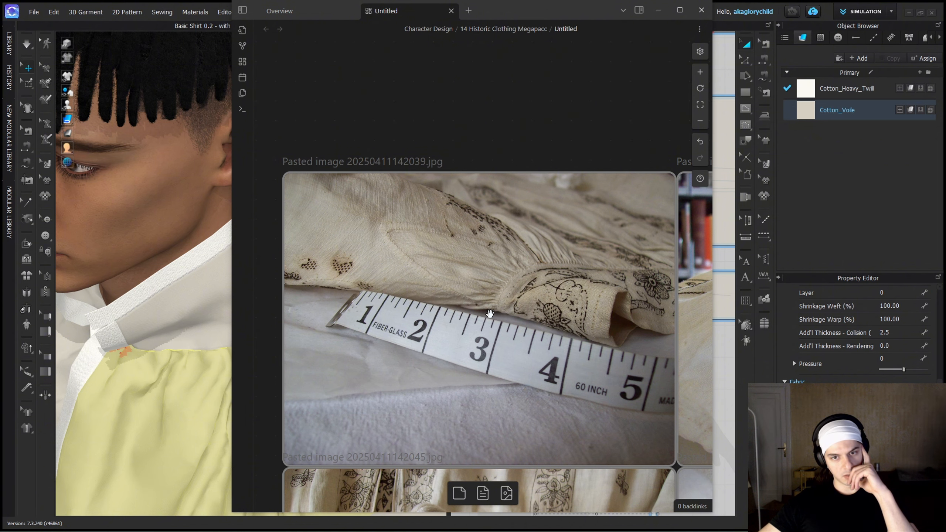
Switch back to the shirt project in CLO and select the tip of the wedge-shaped neck gap between the body panels.
{"action": "left_click", "coordinate": [655, 10]}
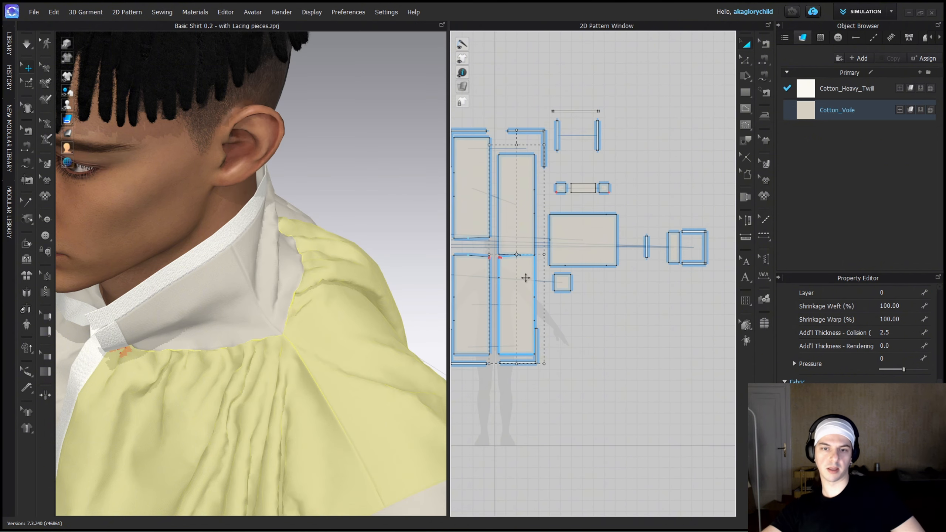
{"action": "middle_click_drag", "start_coordinate": [592, 325], "coordinate": [676, 350]}
{"action": "scroll", "coordinate": [574, 299], "scroll_direction": "up", "scroll_amount": 4}
{"action": "scroll", "coordinate": [675, 349], "scroll_direction": "down", "scroll_amount": 1}
{"action": "scroll", "coordinate": [580, 226], "scroll_direction": "up", "scroll_amount": 4}
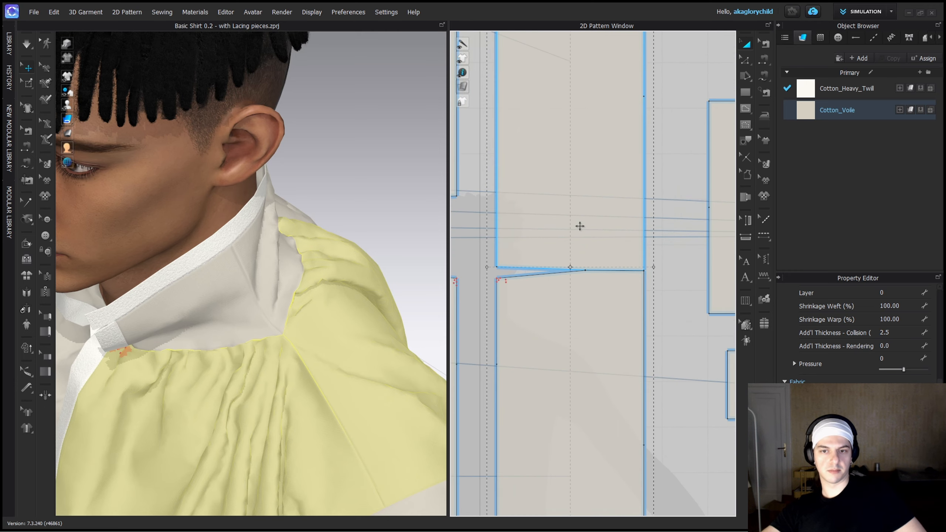
{"action": "scroll", "coordinate": [596, 220], "scroll_direction": "up", "scroll_amount": 3}
{"action": "middle_click_drag", "start_coordinate": [602, 216], "coordinate": [646, 180]}
{"action": "left_click", "coordinate": [745, 93]}
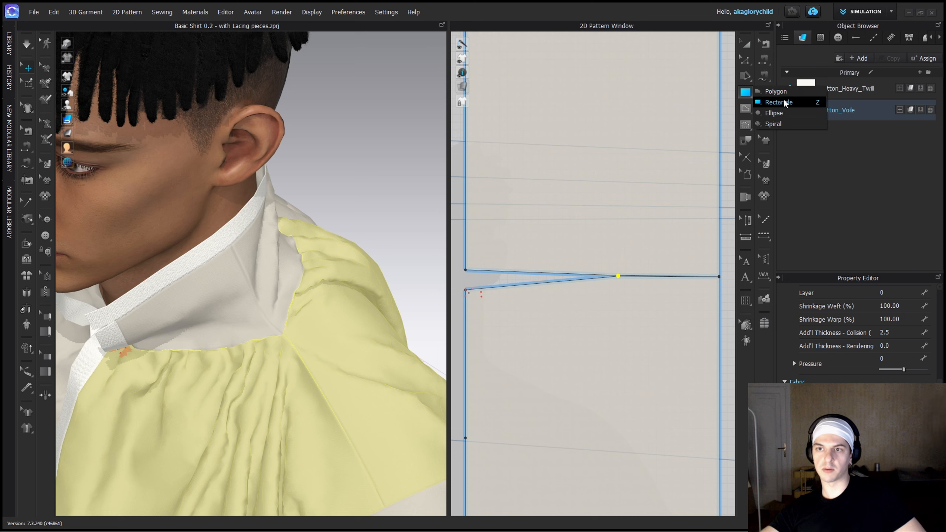
{"action": "left_click", "coordinate": [783, 94]}
{"action": "scroll", "coordinate": [622, 264], "scroll_direction": "up", "scroll_amount": 2}
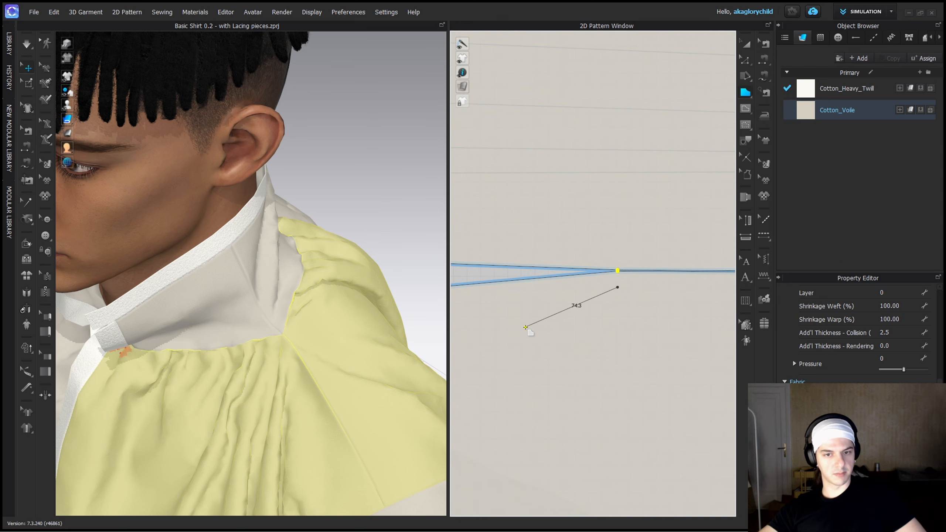
{"action": "left_click", "coordinate": [258, 352]}
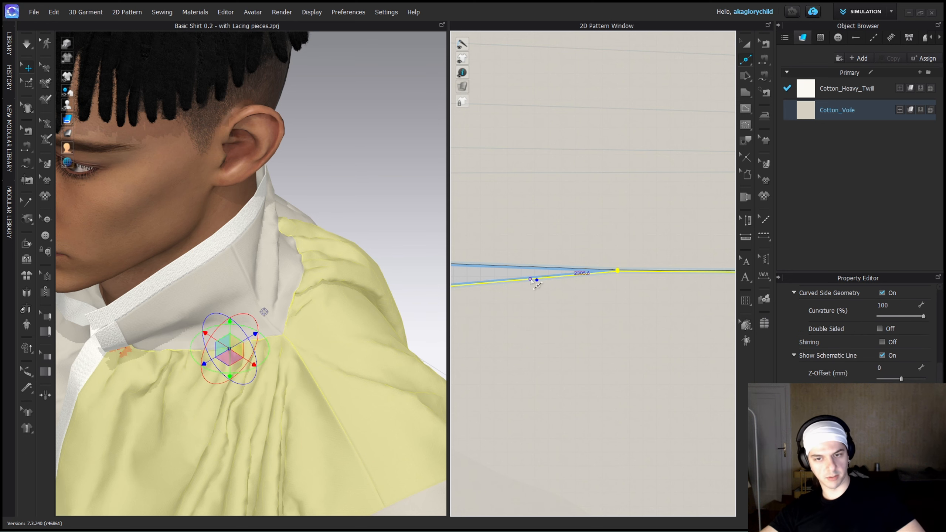
Add a matching point partway along each facing neck-gap edge on the front and back body panels.
{"action": "left_click", "coordinate": [530, 281]}
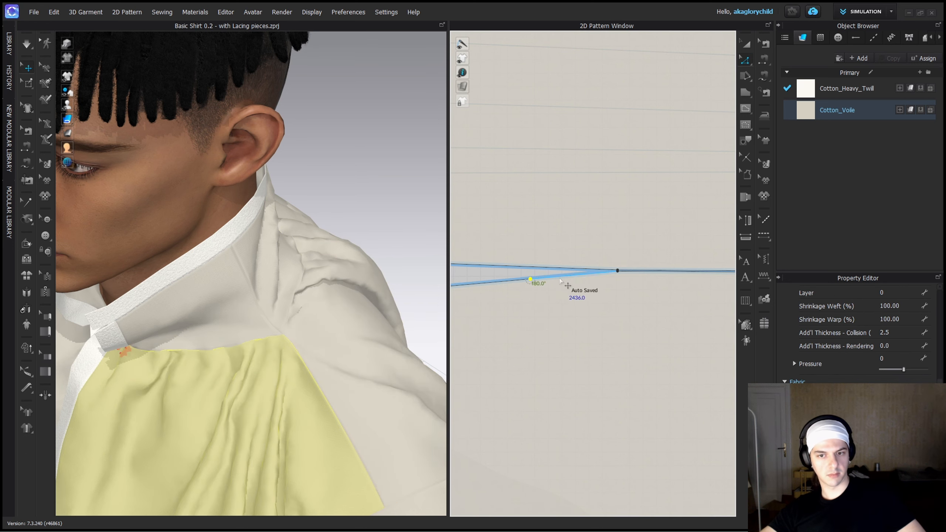
{"action": "scroll", "coordinate": [561, 277], "scroll_direction": "down", "scroll_amount": 1}
{"action": "left_click", "coordinate": [559, 316]}
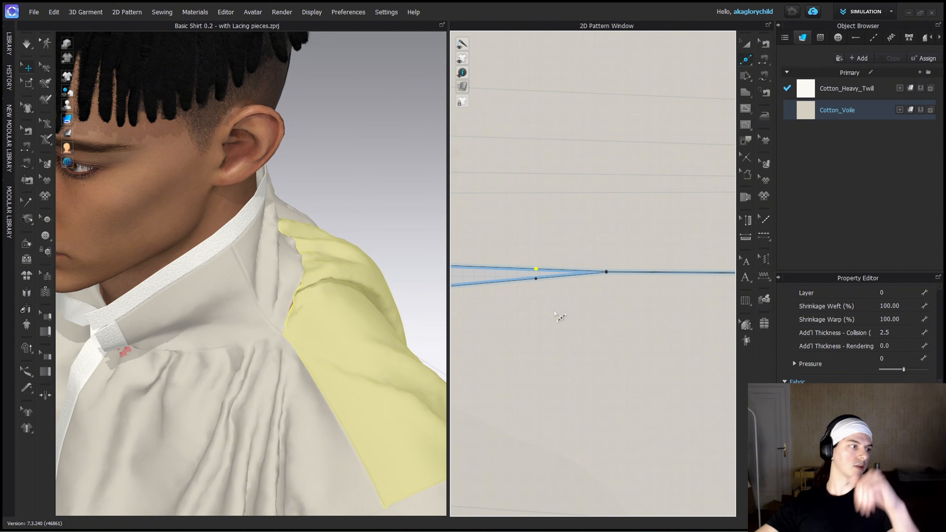
Draw a triangular neck gusset with the Polygon tool, with a base of about 129 mm and sides of about 96 mm.
{"action": "scroll", "coordinate": [562, 244], "scroll_direction": "up", "scroll_amount": 4}
{"action": "left_click", "coordinate": [561, 235]}
{"action": "scroll", "coordinate": [620, 331], "scroll_direction": "down", "scroll_amount": 4}
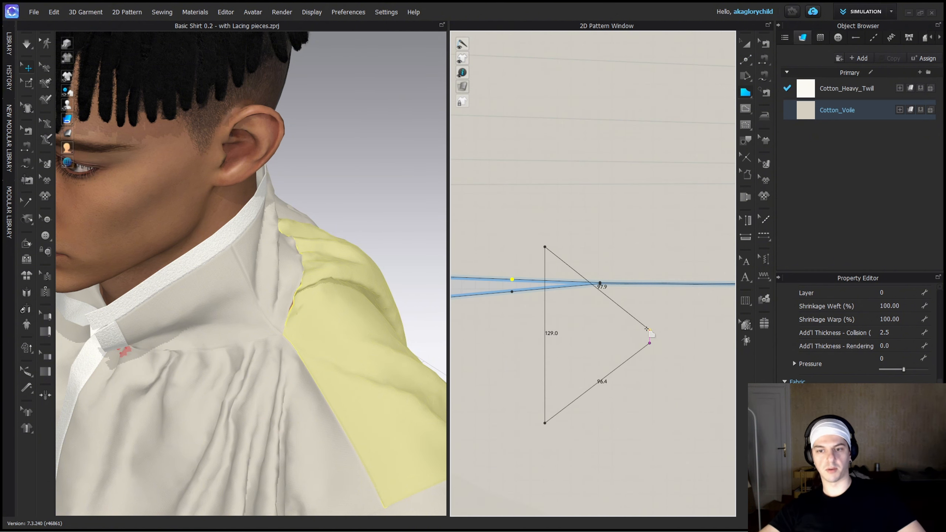
{"action": "left_click", "coordinate": [650, 342]}
{"action": "key", "text": "z"}
{"action": "left_click_drag", "start_coordinate": [651, 344], "coordinate": [645, 335]}
Move the triangle over the neck gap and adjust its tip to a corner angle of about 90°.
{"action": "key", "text": "a"}
{"action": "left_click_drag", "start_coordinate": [607, 333], "coordinate": [605, 269]}
{"action": "key", "text": "z"}
{"action": "left_click", "coordinate": [616, 276]}
{"action": "scroll", "coordinate": [605, 269], "scroll_direction": "up", "scroll_amount": 4}
{"action": "scroll", "coordinate": [604, 267], "scroll_direction": "down", "scroll_amount": 4}
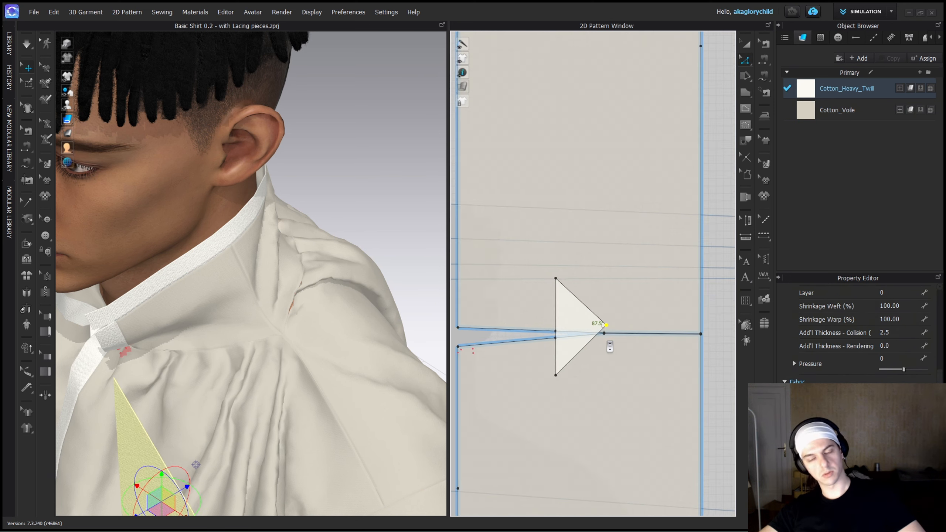
{"action": "scroll", "coordinate": [607, 341], "scroll_direction": "up", "scroll_amount": 3}
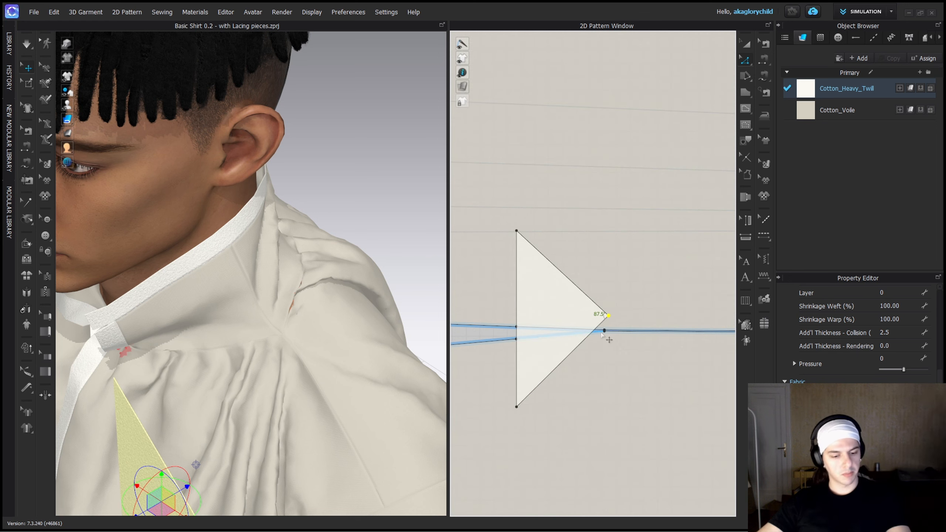
{"action": "left_click_drag", "start_coordinate": [568, 320], "coordinate": [604, 321]}
Rotate and move the gusset in the 3D view so it floats above the shoulder beside the collar.
{"action": "scroll", "coordinate": [283, 354], "scroll_direction": "down", "scroll_amount": 4}
{"action": "right_click_drag", "start_coordinate": [261, 358], "coordinate": [239, 357]}
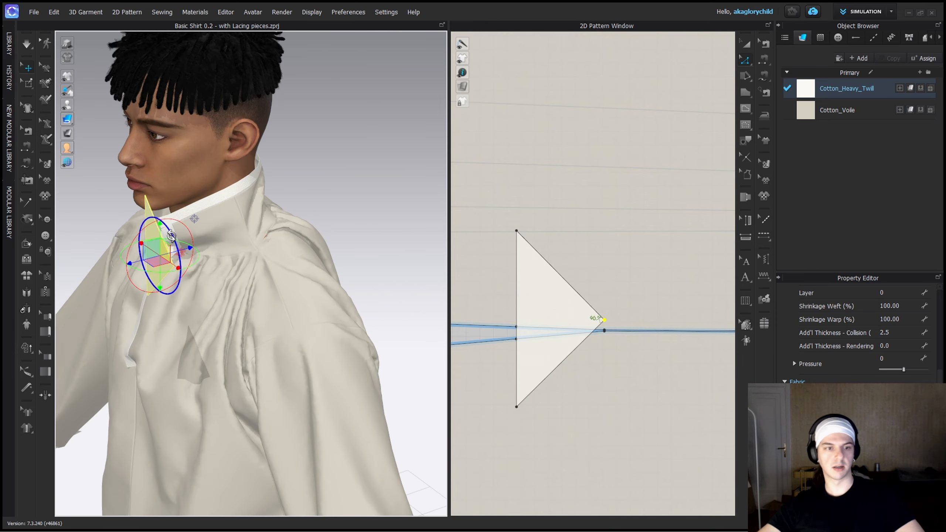
{"action": "left_click_drag", "start_coordinate": [148, 220], "coordinate": [176, 261]}
{"action": "right_click_drag", "start_coordinate": [164, 262], "coordinate": [164, 177]}
{"action": "left_click_drag", "start_coordinate": [164, 177], "coordinate": [362, 191]}
{"action": "right_click_drag", "start_coordinate": [361, 202], "coordinate": [294, 223]}
{"action": "left_click_drag", "start_coordinate": [378, 201], "coordinate": [323, 216]}
{"action": "right_click_drag", "start_coordinate": [322, 231], "coordinate": [298, 235]}
Select all the trim strips in the pattern layout and hide them in the 3D view.
{"action": "scroll", "coordinate": [492, 309], "scroll_direction": "down", "scroll_amount": 12}
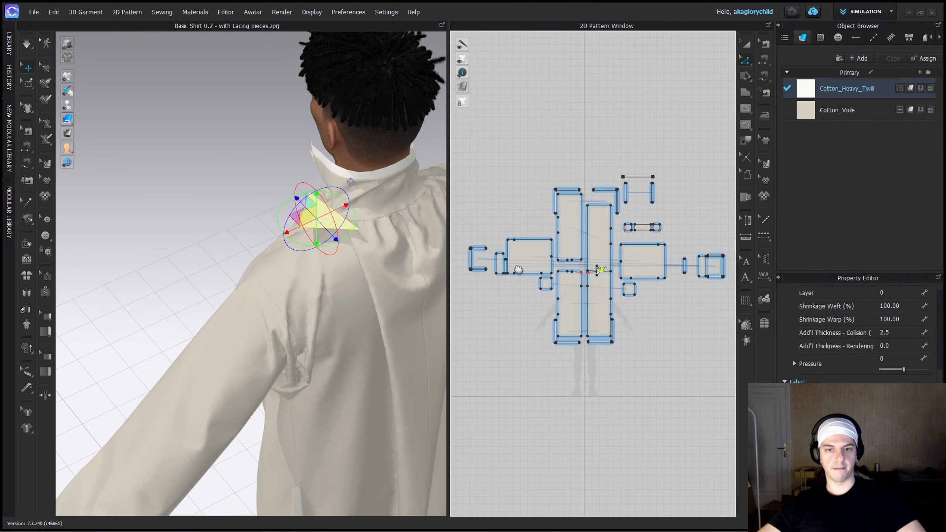
{"action": "key", "text": "a"}
{"action": "left_click", "coordinate": [494, 254]}
{"action": "middle_click_drag", "start_coordinate": [573, 266], "coordinate": [603, 252]}
{"action": "key", "text": "ctrl+a"}
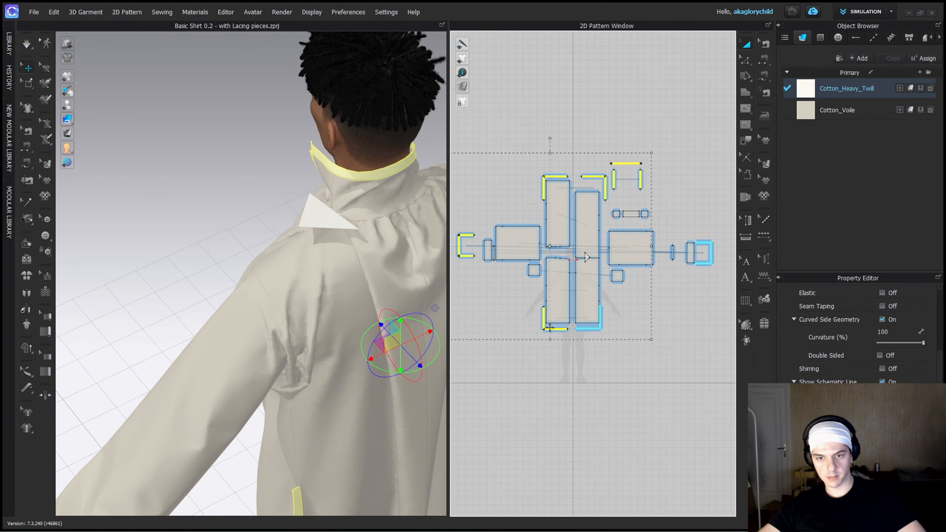
{"action": "right_click_drag", "start_coordinate": [290, 242], "coordinate": [335, 238]}
{"action": "left_click", "coordinate": [238, 179]}
{"action": "scroll", "coordinate": [355, 306], "scroll_direction": "up", "scroll_amount": 6}
Check the collar seams beside the neck, and move the gusset pattern down clear of the neck gap.
{"action": "left_click", "coordinate": [367, 270]}
{"action": "scroll", "coordinate": [615, 216], "scroll_direction": "up", "scroll_amount": 7}
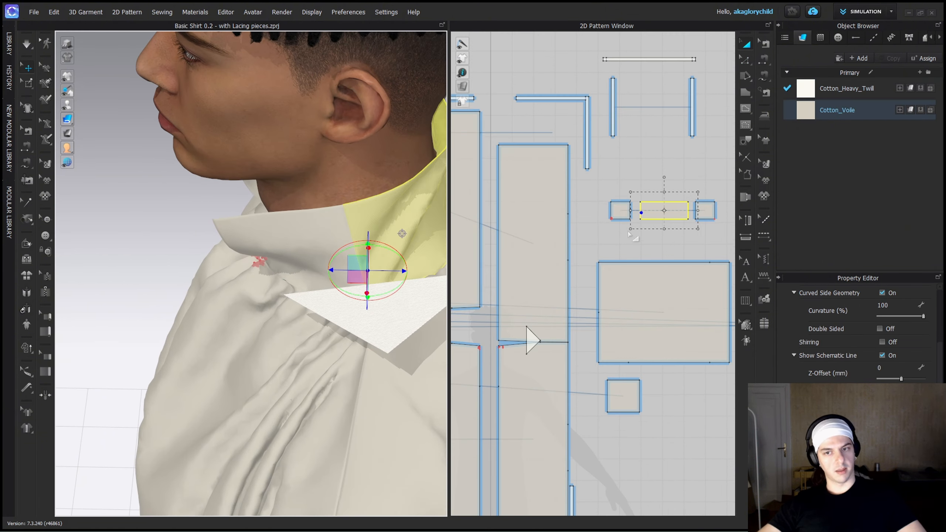
{"action": "mouse_move", "coordinate": [428, 244]}
{"action": "right_mouse_down"}
{"action": "mouse_move", "coordinate": [406, 254]}
{"action": "mouse_move", "coordinate": [424, 244]}
{"action": "right_mouse_up"}
{"action": "key", "text": "b"}
{"action": "scroll", "coordinate": [626, 231], "scroll_direction": "up", "scroll_amount": 6}
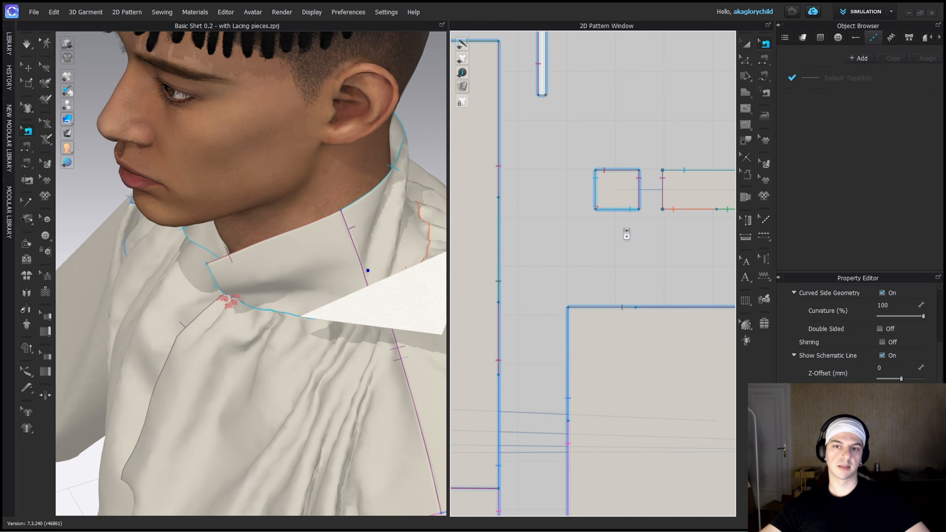
{"action": "middle_click_drag", "start_coordinate": [500, 371], "coordinate": [709, 221]}
{"action": "scroll", "coordinate": [627, 380], "scroll_direction": "up", "scroll_amount": 4}
{"action": "key", "text": "z"}
{"action": "left_click_drag", "start_coordinate": [609, 299], "coordinate": [616, 428]}
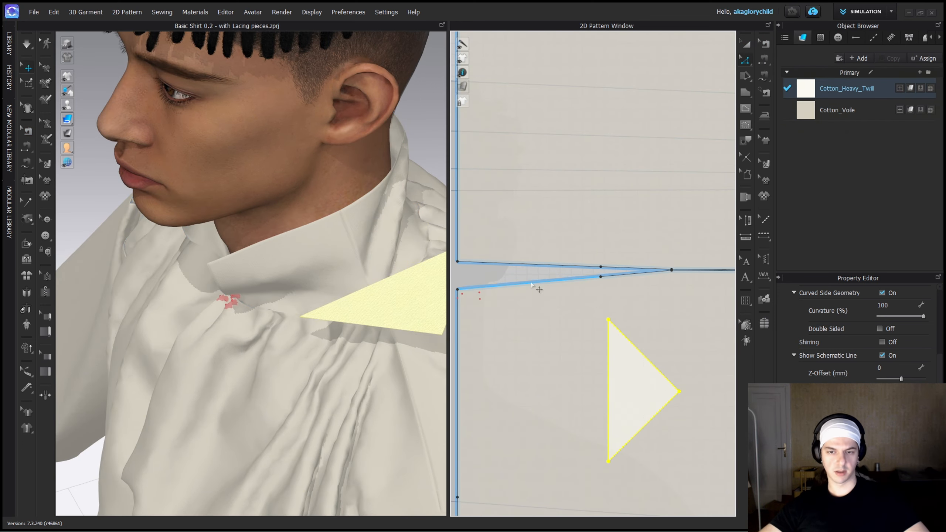
Split the lower edge of the front collar panel uniformly into three segments.
{"action": "scroll", "coordinate": [629, 231], "scroll_direction": "down", "scroll_amount": 7}
{"action": "scroll", "coordinate": [555, 213], "scroll_direction": "up", "scroll_amount": 5}
{"action": "middle_click_drag", "start_coordinate": [560, 222], "coordinate": [567, 228]}
{"action": "right_click", "coordinate": [552, 207]}
{"action": "left_click", "coordinate": [577, 269]}
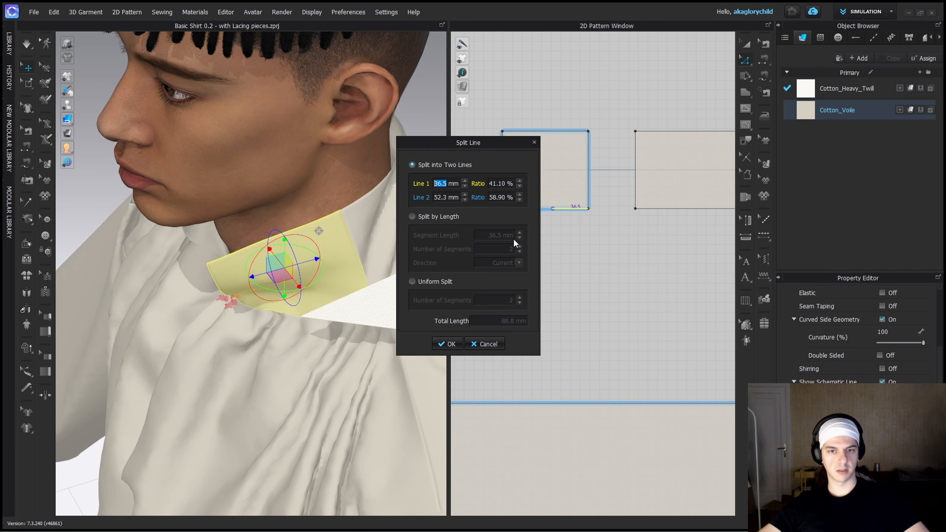
{"action": "key", "text": "Return"}
Split the lower edge of the back collar panel uniformly into six segments.
{"action": "scroll", "coordinate": [575, 380], "scroll_direction": "down", "scroll_amount": 5}
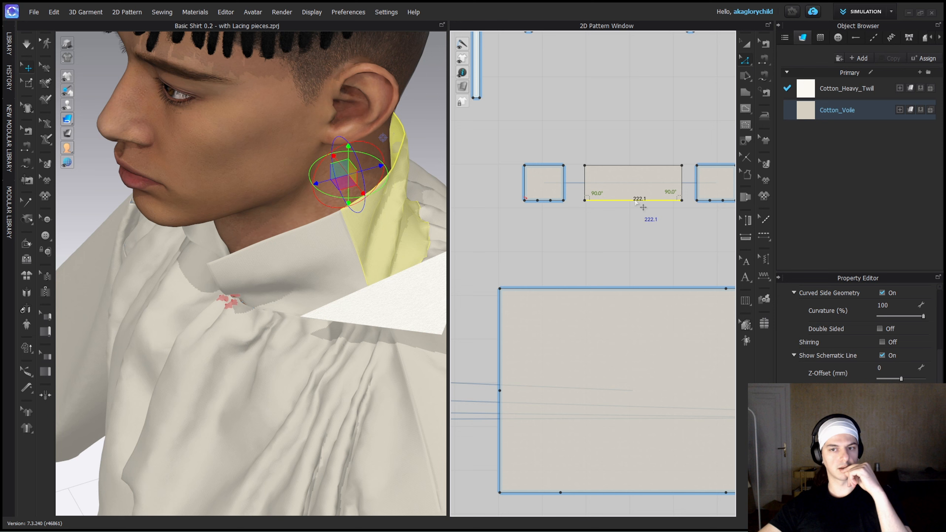
{"action": "right_click", "coordinate": [634, 200]}
{"action": "left_click", "coordinate": [659, 261]}
{"action": "key", "text": "Return"}
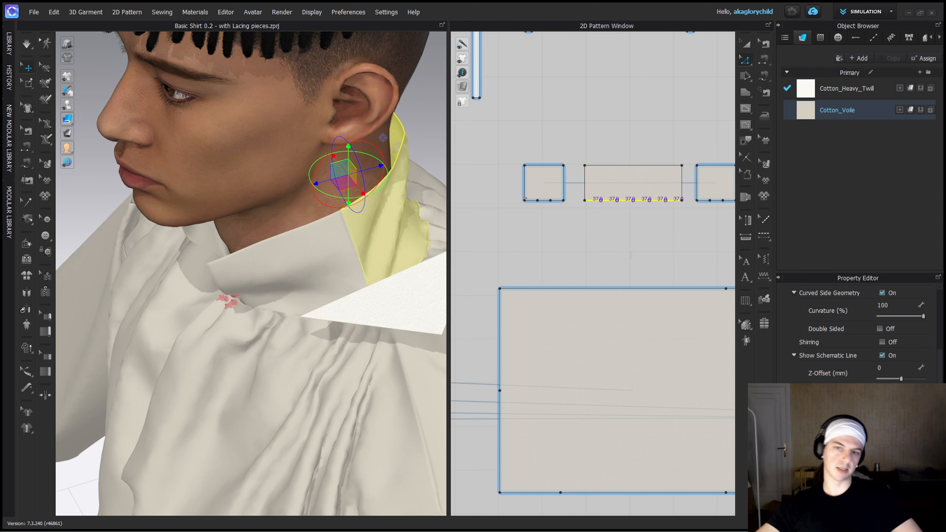
Split the gusset's long base edge uniformly into two segments.
{"action": "scroll", "coordinate": [586, 280], "scroll_direction": "down", "scroll_amount": 3}
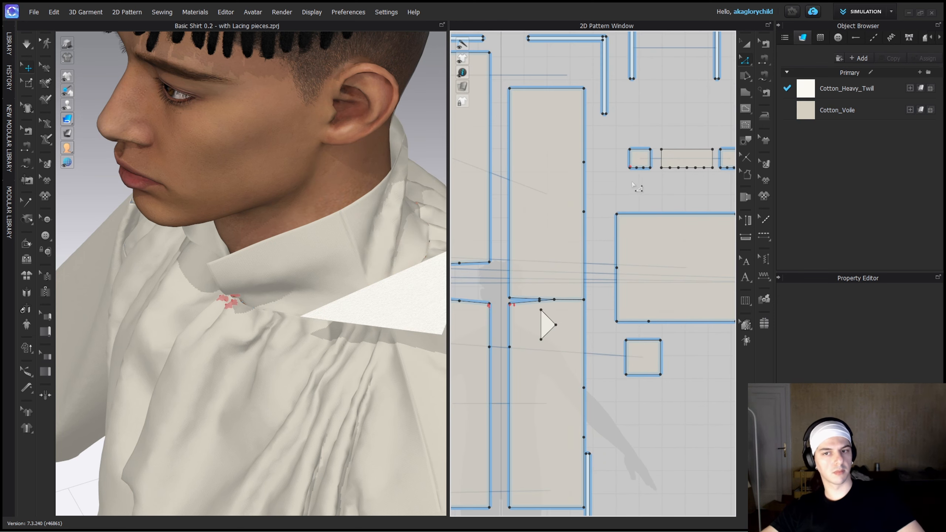
{"action": "right_click", "coordinate": [541, 327]}
{"action": "left_click", "coordinate": [588, 176]}
{"action": "left_click", "coordinate": [410, 282]}
{"action": "key", "text": "Return"}
Sew the front body panel's neck edge up to the added point to two segments of the front collar panel's lower edge.
{"action": "key", "text": "b"}
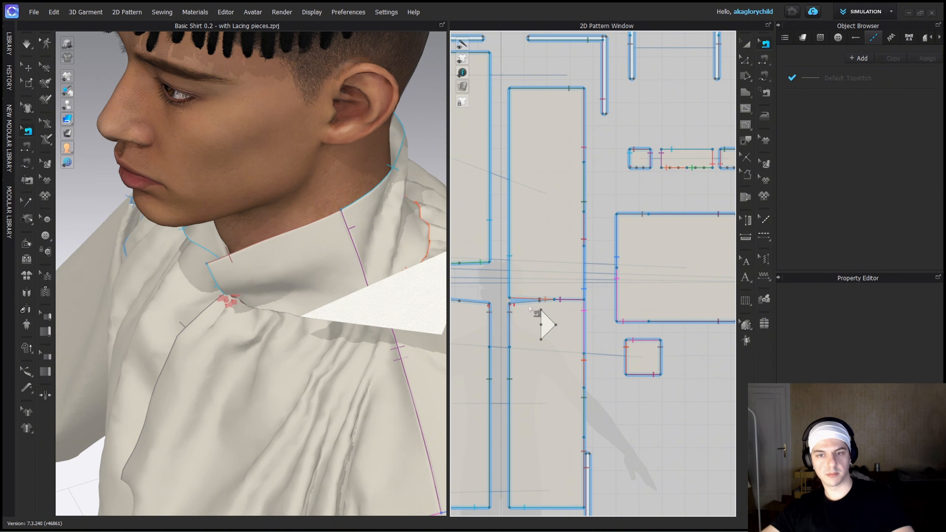
{"action": "scroll", "coordinate": [529, 308], "scroll_direction": "up", "scroll_amount": 1}
{"action": "left_click", "coordinate": [685, 116]}
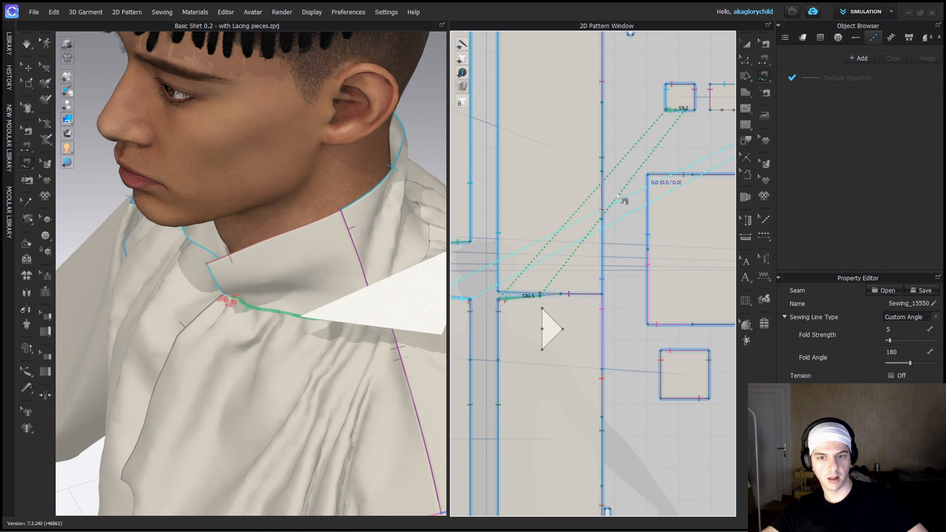
Sew the back body panel's neck edge to two segments of the back collar's lower edge, leaving one for the gusset, and simulate briefly.
{"action": "left_click", "coordinate": [500, 293]}
{"action": "scroll", "coordinate": [501, 293], "scroll_direction": "down", "scroll_amount": 3}
{"action": "scroll", "coordinate": [617, 231], "scroll_direction": "up", "scroll_amount": 3}
{"action": "scroll", "coordinate": [623, 169], "scroll_direction": "up", "scroll_amount": 4}
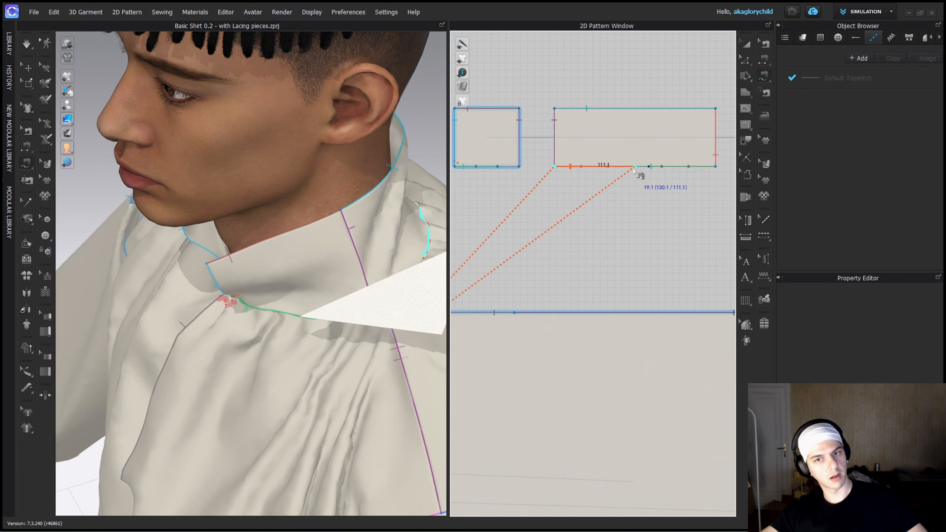
{"action": "left_click", "coordinate": [634, 168]}
{"action": "scroll", "coordinate": [568, 209], "scroll_direction": "down", "scroll_amount": 1}
{"action": "left_click", "coordinate": [581, 179]}
{"action": "scroll", "coordinate": [587, 240], "scroll_direction": "down", "scroll_amount": 6}
{"action": "scroll", "coordinate": [589, 242], "scroll_direction": "up", "scroll_amount": 3}
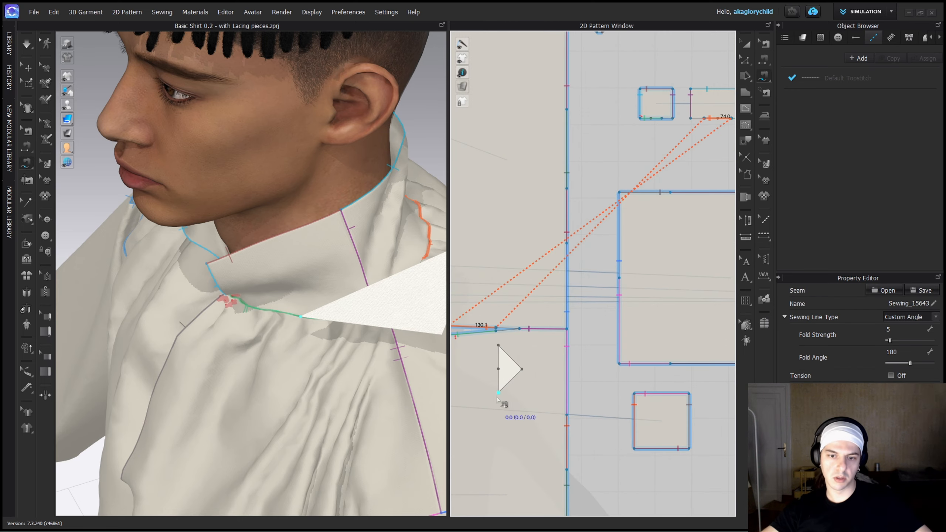
{"action": "key", "text": "space"}
{"action": "key", "text": "space"}
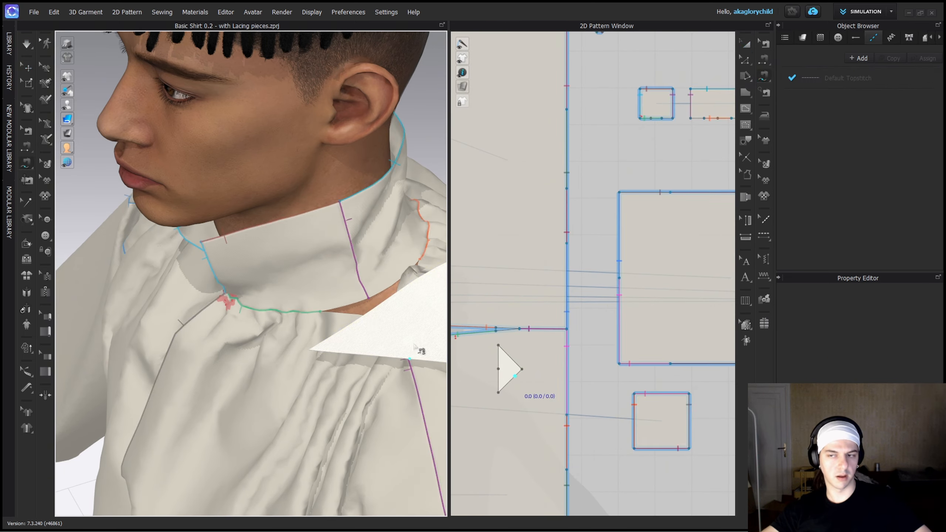
Assign the Cotton_Voile fabric to the gusset and reposition it over the open gap between collar and shoulder.
{"action": "key", "text": "q"}
{"action": "left_click", "coordinate": [415, 333]}
{"action": "left_click", "coordinate": [919, 111]}
{"action": "right_click_drag", "start_coordinate": [261, 239], "coordinate": [346, 224]}
{"action": "left_click_drag", "start_coordinate": [413, 294], "coordinate": [381, 321]}
{"action": "middle_click_drag", "start_coordinate": [382, 320], "coordinate": [283, 238]}
{"action": "left_click_drag", "start_coordinate": [307, 277], "coordinate": [335, 294]}
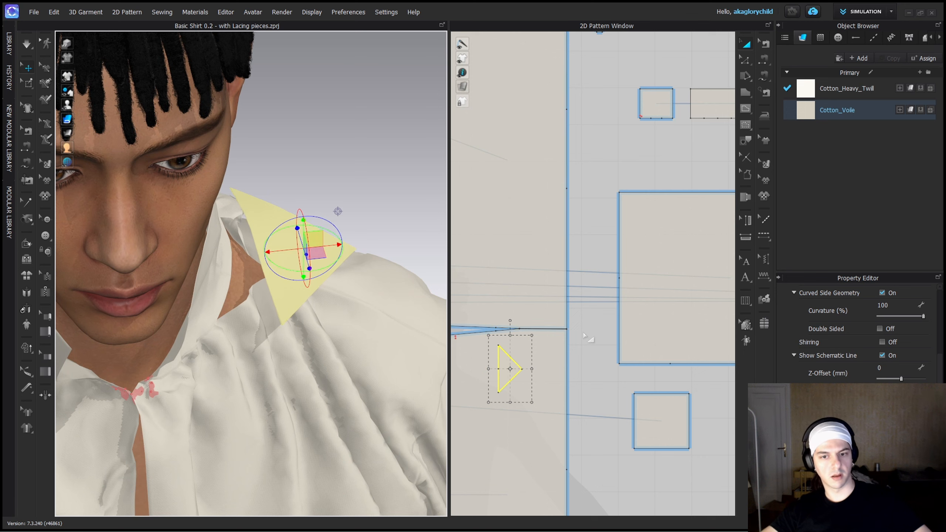
Sew the gusset's two short edges to the short neck-gap segments of the front and back body panels.
{"action": "key", "text": "n"}
{"action": "left_click", "coordinate": [508, 330]}
{"action": "left_click", "coordinate": [511, 381]}
{"action": "scroll", "coordinate": [496, 334], "scroll_direction": "up", "scroll_amount": 5}
{"action": "key", "text": "a"}
{"action": "left_click", "coordinate": [536, 446]}
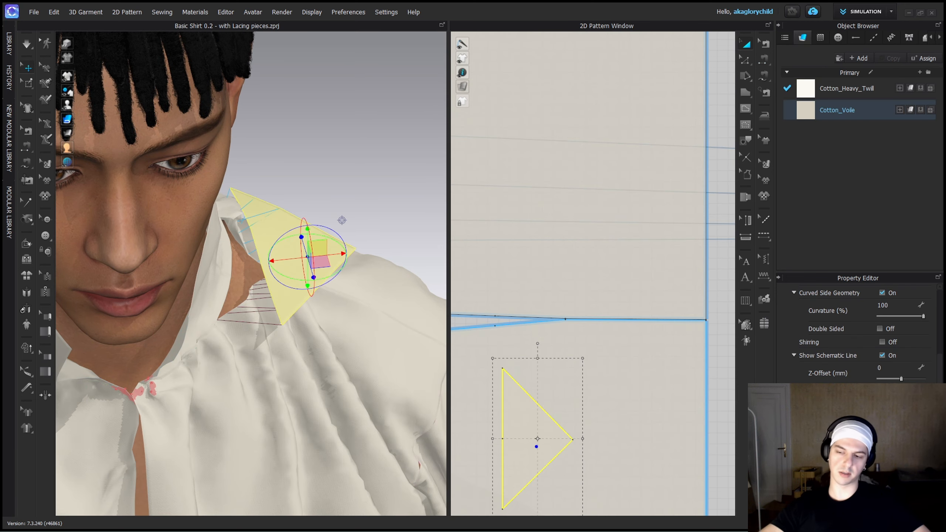
Lay the gusset flatter over the shoulder gap in the 3D view and simulate to pull it into place.
{"action": "left_click_drag", "start_coordinate": [320, 262], "coordinate": [288, 240]}
{"action": "right_click_drag", "start_coordinate": [287, 216], "coordinate": [190, 183]}
{"action": "left_click_drag", "start_coordinate": [322, 247], "coordinate": [274, 248]}
{"action": "key", "text": "space"}
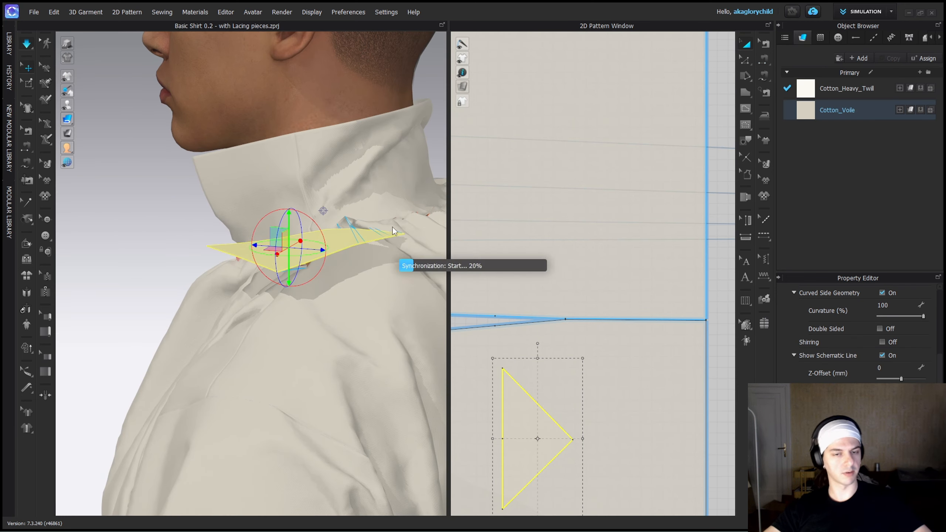
{"action": "left_click", "coordinate": [311, 311]}
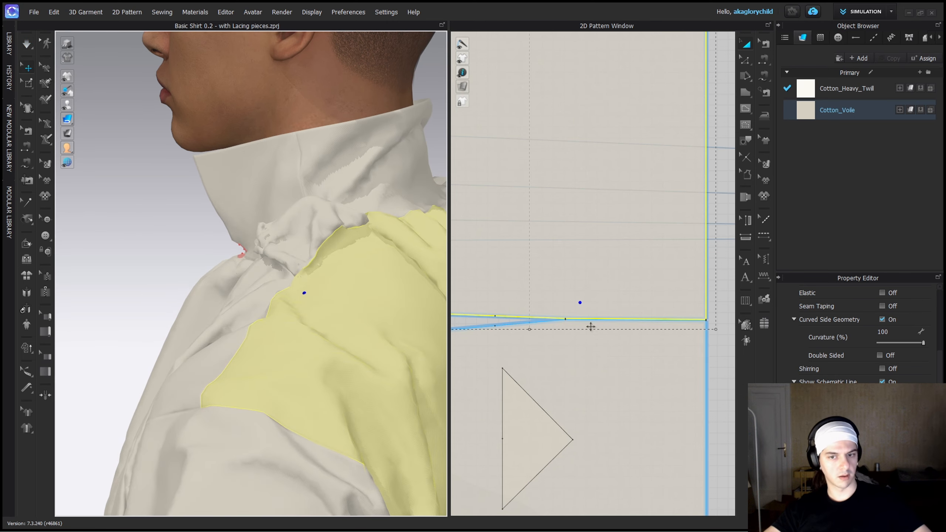
Sew the gusset's long base edge to the open lower-edge segments of the front and back collar panels.
{"action": "scroll", "coordinate": [559, 381], "scroll_direction": "up", "scroll_amount": 5}
{"action": "scroll", "coordinate": [570, 427], "scroll_direction": "down", "scroll_amount": 6}
{"action": "key", "text": "m"}
{"action": "left_click", "coordinate": [563, 433]}
{"action": "left_click", "coordinate": [563, 357]}
{"action": "scroll", "coordinate": [564, 356], "scroll_direction": "down", "scroll_amount": 4}
{"action": "scroll", "coordinate": [582, 320], "scroll_direction": "up", "scroll_amount": 5}
{"action": "scroll", "coordinate": [570, 298], "scroll_direction": "down", "scroll_amount": 5}
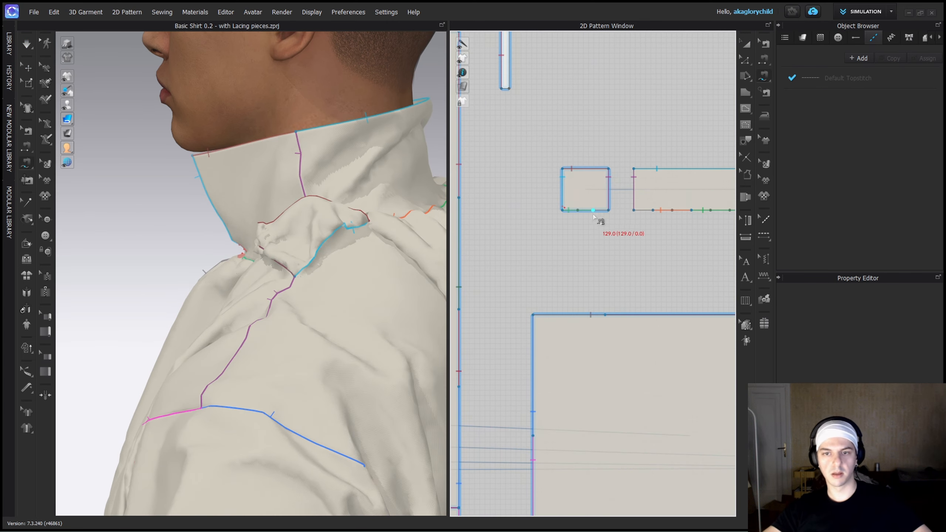
{"action": "left_click", "coordinate": [655, 213]}
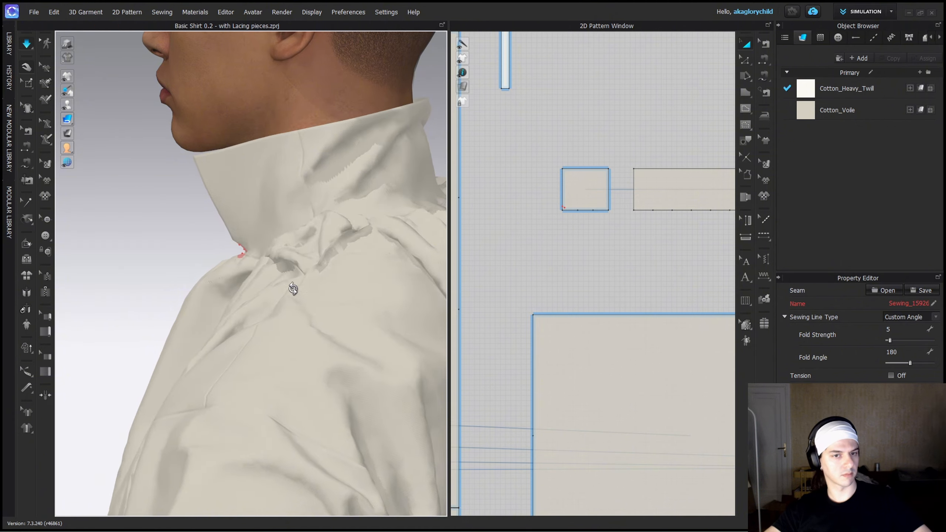
Simulate the shirt and tug the fabric around the gusset to settle it beneath the collar.
{"action": "right_click_drag", "start_coordinate": [293, 290], "coordinate": [333, 280]}
{"action": "scroll", "coordinate": [346, 296], "scroll_direction": "down", "scroll_amount": 3}
{"action": "scroll", "coordinate": [529, 287], "scroll_direction": "down", "scroll_amount": 4}
{"action": "scroll", "coordinate": [501, 345], "scroll_direction": "up", "scroll_amount": 4}
{"action": "scroll", "coordinate": [497, 344], "scroll_direction": "down", "scroll_amount": 2}
Inspect the tip of the neck gap where the front and back shoulder edges meet, and select the coinciding points there.
{"action": "key", "text": "z"}
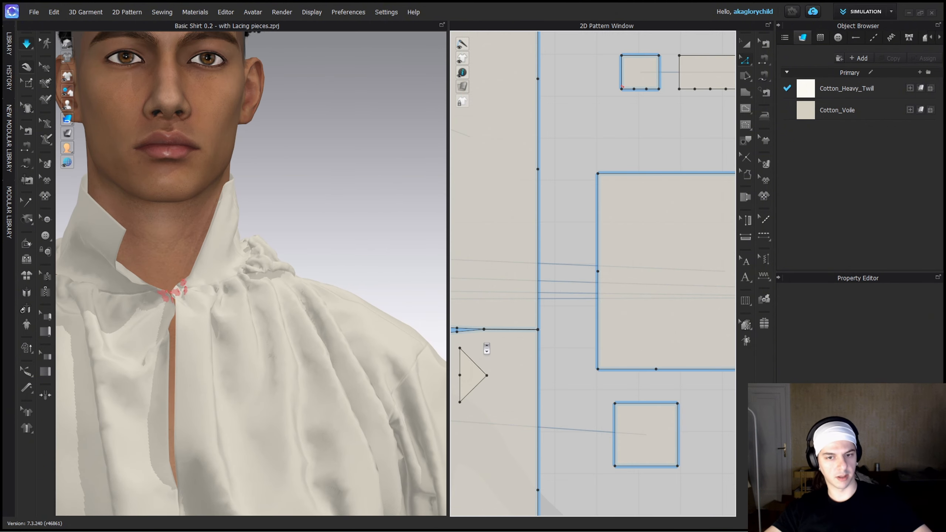
{"action": "scroll", "coordinate": [483, 344], "scroll_direction": "up", "scroll_amount": 5}
{"action": "left_click_drag", "start_coordinate": [490, 321], "coordinate": [491, 322]}
{"action": "key", "text": "a"}
{"action": "left_click", "coordinate": [486, 322]}
{"action": "scroll", "coordinate": [485, 323], "scroll_direction": "up", "scroll_amount": 4}
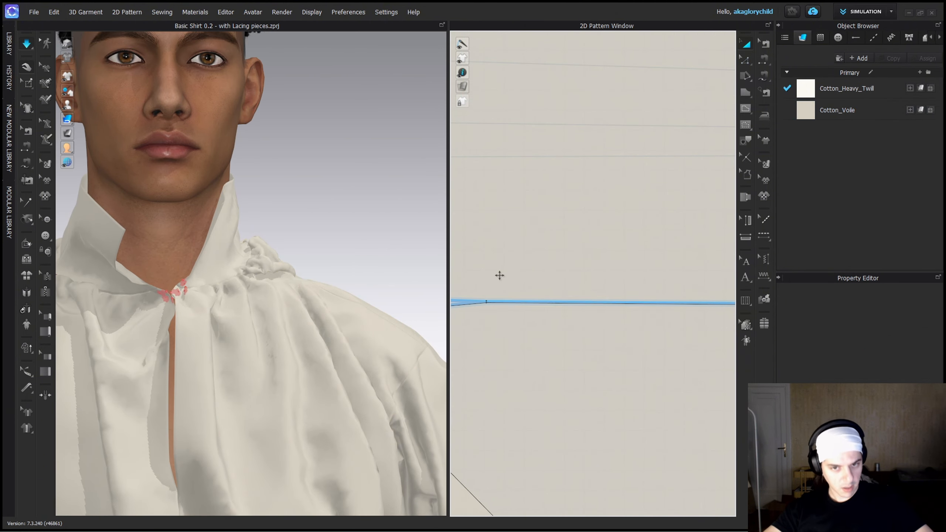
{"action": "left_click_drag", "start_coordinate": [501, 276], "coordinate": [546, 258]}
{"action": "key", "text": "space"}
{"action": "key", "text": "ctrl+z"}
{"action": "key", "text": "z"}
{"action": "scroll", "coordinate": [480, 321], "scroll_direction": "up", "scroll_amount": 4}
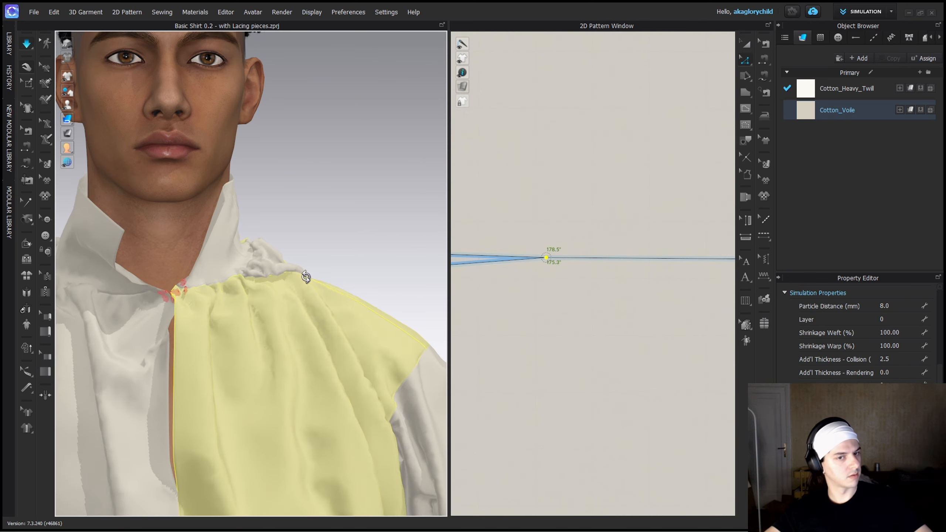
Pull up the fabric beside the gusset in the simulation, stop simulating and check the divided lower edge of the front collar panel.
{"action": "right_click_drag", "start_coordinate": [306, 274], "coordinate": [327, 194]}
{"action": "key", "text": "space"}
{"action": "scroll", "coordinate": [306, 240], "scroll_direction": "down", "scroll_amount": 6}
{"action": "scroll", "coordinate": [605, 219], "scroll_direction": "down", "scroll_amount": 6}
{"action": "middle_click_drag", "start_coordinate": [609, 220], "coordinate": [434, 409]}
{"action": "scroll", "coordinate": [528, 212], "scroll_direction": "up", "scroll_amount": 4}
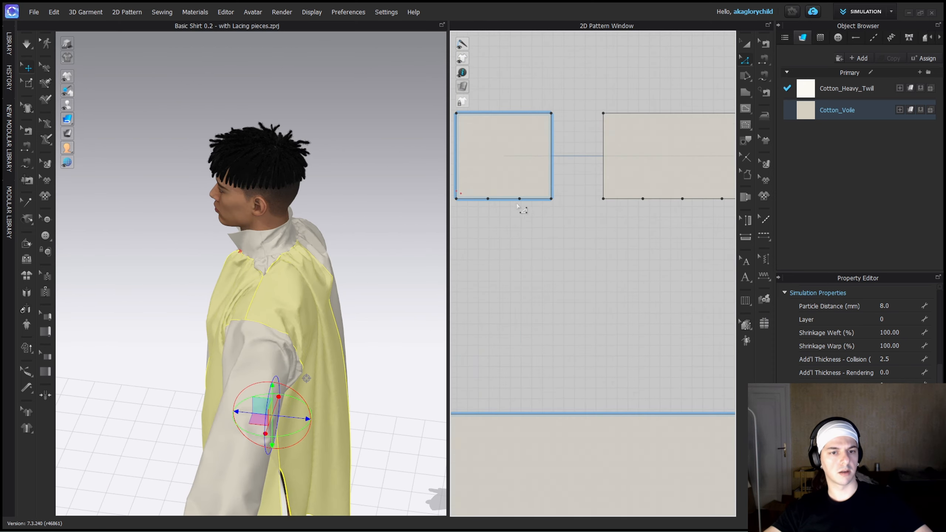
Shift the dividing points on the lower edges of the front and back collar panels toward their adjoining ends, and simulate.
{"action": "scroll", "coordinate": [523, 211], "scroll_direction": "up", "scroll_amount": 2}
{"action": "middle_click_drag", "start_coordinate": [523, 211], "coordinate": [559, 217]}
{"action": "left_click", "coordinate": [559, 211]}
{"action": "left_click_drag", "start_coordinate": [552, 202], "coordinate": [565, 203]}
{"action": "middle_click_drag", "start_coordinate": [679, 219], "coordinate": [556, 221]}
{"action": "left_click_drag", "start_coordinate": [641, 204], "coordinate": [617, 205]}
{"action": "scroll", "coordinate": [576, 242], "scroll_direction": "down", "scroll_amount": 4}
{"action": "key", "text": "b"}
{"action": "key", "text": "a"}
{"action": "scroll", "coordinate": [311, 236], "scroll_direction": "up", "scroll_amount": 6}
{"action": "key", "text": "space"}
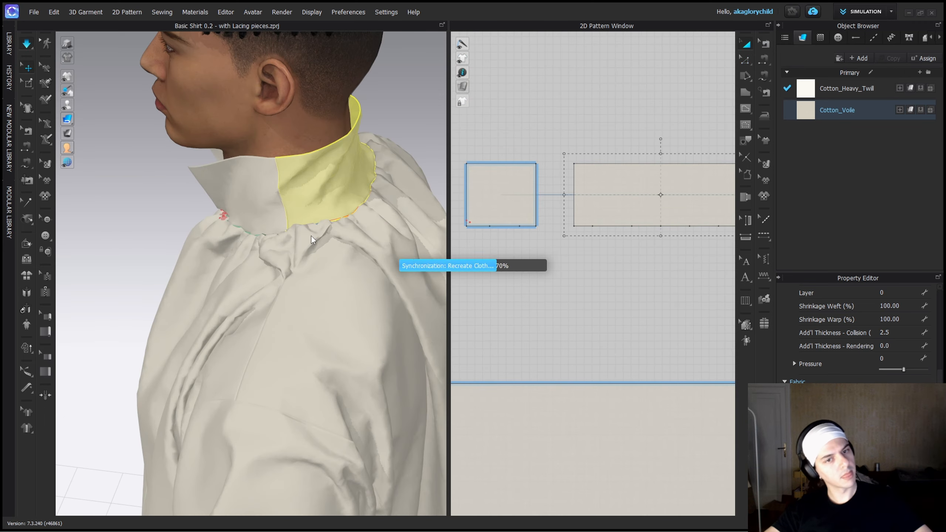
Check the sewing lines along the divided lower edges of the front and back collar panels.
{"action": "right_click_drag", "start_coordinate": [286, 238], "coordinate": [128, 270]}
{"action": "scroll", "coordinate": [589, 269], "scroll_direction": "down", "scroll_amount": 2}
{"action": "key", "text": "b"}
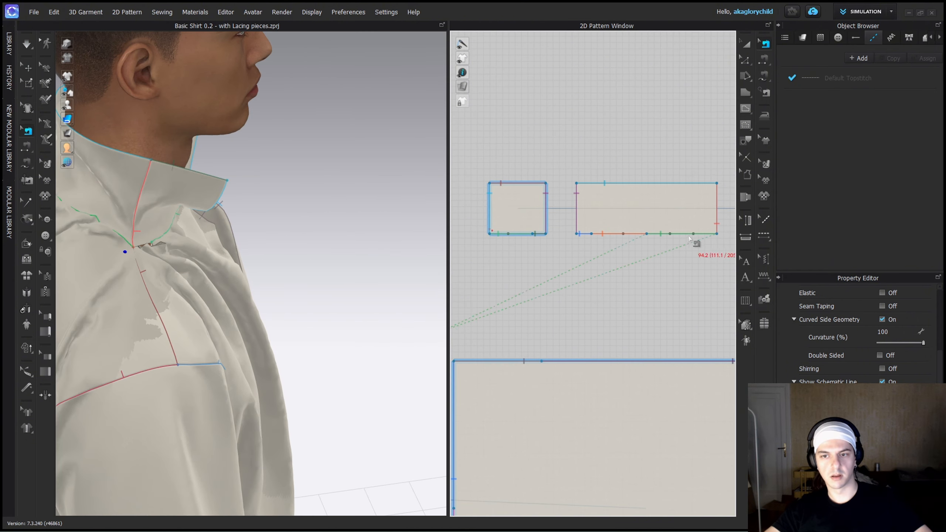
{"action": "left_click_drag", "start_coordinate": [692, 235], "coordinate": [694, 237]}
{"action": "middle_click_drag", "start_coordinate": [695, 239], "coordinate": [621, 249]}
{"action": "scroll", "coordinate": [621, 249], "scroll_direction": "up", "scroll_amount": 2}
{"action": "left_click", "coordinate": [619, 244]}
{"action": "scroll", "coordinate": [624, 270], "scroll_direction": "down", "scroll_amount": 2}
{"action": "key", "text": "a"}
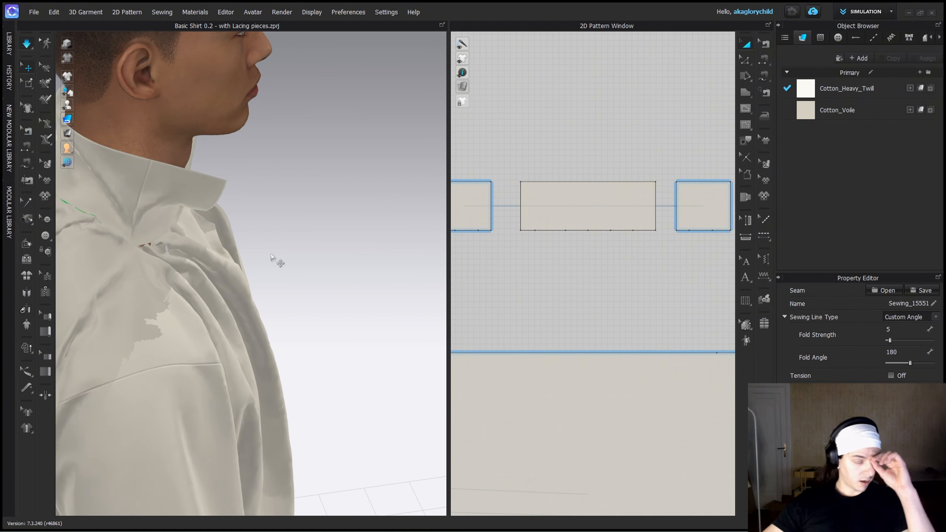
Simulate the shirt briefly and place the two triangular gussets on either side of the row of collar panels.
{"action": "key", "text": "space"}
{"action": "right_click_drag", "start_coordinate": [199, 241], "coordinate": [115, 244]}
{"action": "key", "text": "space"}
{"action": "scroll", "coordinate": [540, 317], "scroll_direction": "down", "scroll_amount": 6}
{"action": "left_click_drag", "start_coordinate": [557, 273], "coordinate": [684, 191]}
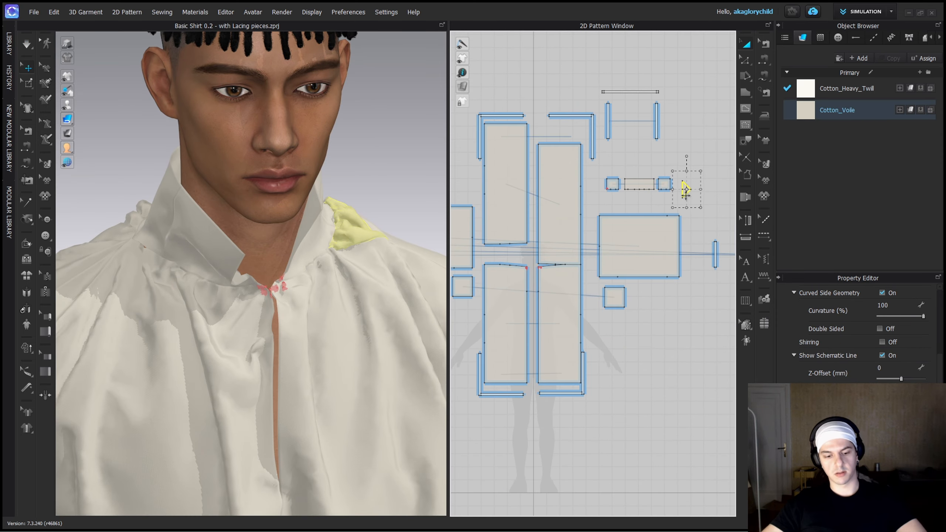
{"action": "left_click_drag", "start_coordinate": [510, 271], "coordinate": [595, 198]}
{"action": "left_click", "coordinate": [592, 175]}
Simulate the shirt and check the seam joining the gusset to the front body panel's shoulder edge.
{"action": "key", "text": "space"}
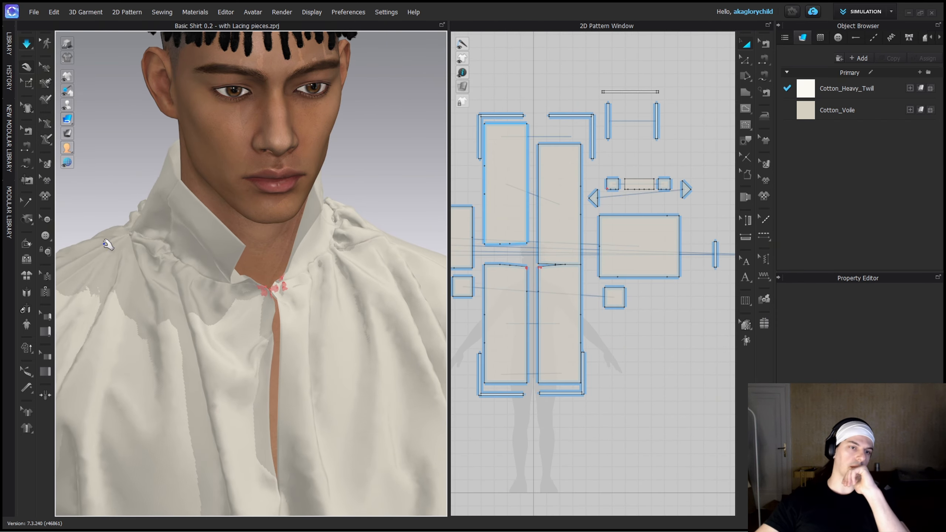
{"action": "left_click", "coordinate": [119, 261]}
{"action": "scroll", "coordinate": [119, 261], "scroll_direction": "down", "scroll_amount": 3}
{"action": "right_click_drag", "start_coordinate": [120, 261], "coordinate": [208, 251]}
{"action": "key", "text": "space"}
{"action": "key", "text": "b"}
{"action": "scroll", "coordinate": [510, 288], "scroll_direction": "up", "scroll_amount": 3}
{"action": "middle_click_drag", "start_coordinate": [509, 287], "coordinate": [534, 264]}
{"action": "scroll", "coordinate": [566, 260], "scroll_direction": "up", "scroll_amount": 5}
{"action": "left_click", "coordinate": [578, 240]}
{"action": "scroll", "coordinate": [590, 258], "scroll_direction": "down", "scroll_amount": 1}
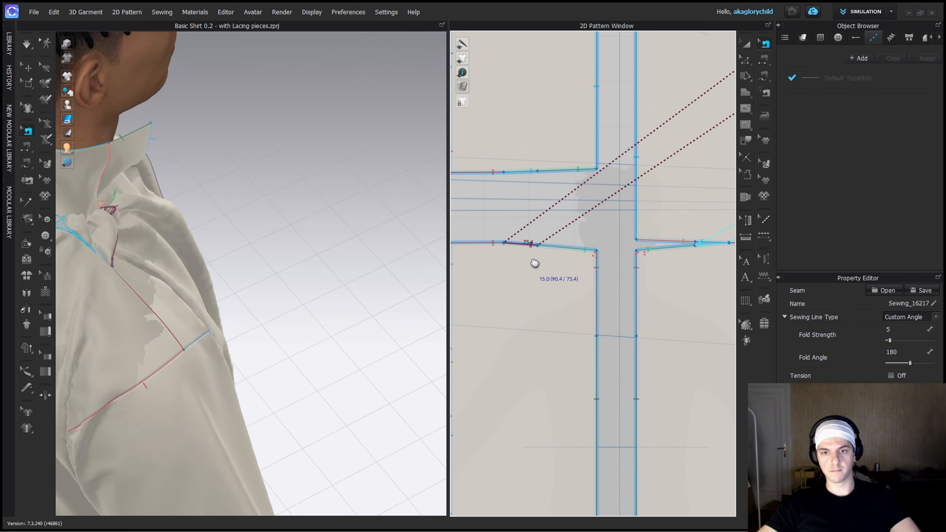
Delete the seam on the back body panel's shoulder-edge segment that connects to the gusset.
{"action": "scroll", "coordinate": [533, 265], "scroll_direction": "down", "scroll_amount": 3}
{"action": "scroll", "coordinate": [533, 264], "scroll_direction": "up", "scroll_amount": 3}
{"action": "scroll", "coordinate": [524, 182], "scroll_direction": "down", "scroll_amount": 3}
{"action": "scroll", "coordinate": [523, 205], "scroll_direction": "up", "scroll_amount": 4}
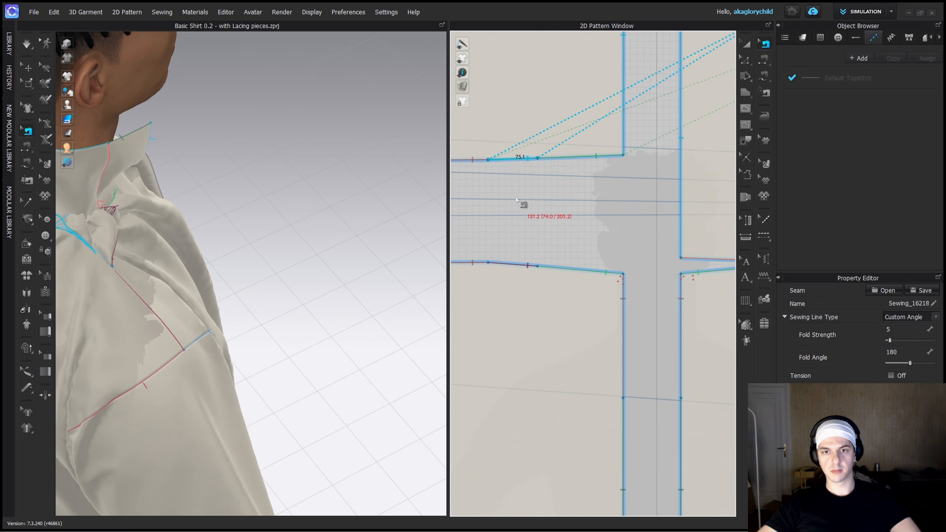
{"action": "left_click", "coordinate": [497, 163]}
{"action": "key", "text": "Delete"}
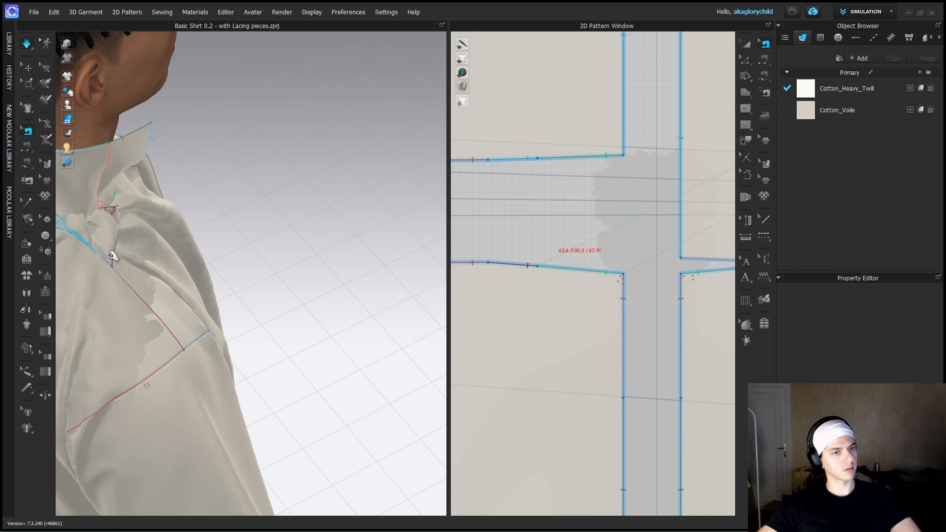
Simulate the shirt and pull the fabric around the gusset to expose its open edges.
{"action": "key", "text": "q"}
{"action": "key", "text": "space"}
{"action": "right_click_drag", "start_coordinate": [114, 256], "coordinate": [123, 263]}
{"action": "left_click_drag", "start_coordinate": [122, 263], "coordinate": [148, 270]}
{"action": "right_click_drag", "start_coordinate": [148, 271], "coordinate": [119, 229]}
{"action": "key", "text": "space"}
{"action": "key", "text": "b"}
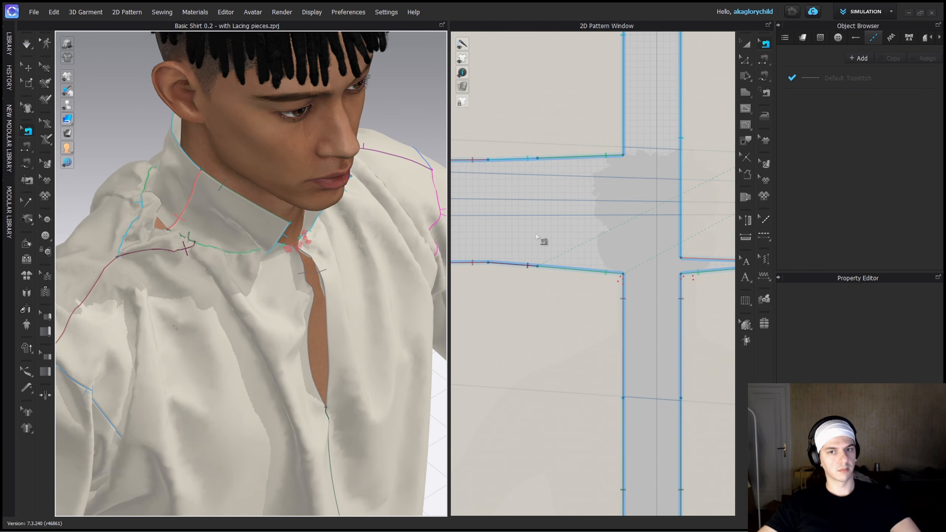
Sew the end segment of the back collar's lower edge to the upper half of the gusset's base edge with Free Sewing.
{"action": "scroll", "coordinate": [542, 241], "scroll_direction": "down", "scroll_amount": 4}
{"action": "middle_click_drag", "start_coordinate": [633, 179], "coordinate": [577, 226]}
{"action": "scroll", "coordinate": [576, 227], "scroll_direction": "up", "scroll_amount": 2}
{"action": "left_click", "coordinate": [559, 243]}
{"action": "scroll", "coordinate": [627, 228], "scroll_direction": "down", "scroll_amount": 3}
{"action": "middle_click_drag", "start_coordinate": [670, 227], "coordinate": [741, 230]}
{"action": "scroll", "coordinate": [560, 243], "scroll_direction": "up", "scroll_amount": 3}
{"action": "scroll", "coordinate": [560, 243], "scroll_direction": "down", "scroll_amount": 1}
{"action": "key", "text": "m"}
{"action": "left_click", "coordinate": [630, 227]}
{"action": "left_click", "coordinate": [652, 227]}
{"action": "left_click", "coordinate": [595, 202]}
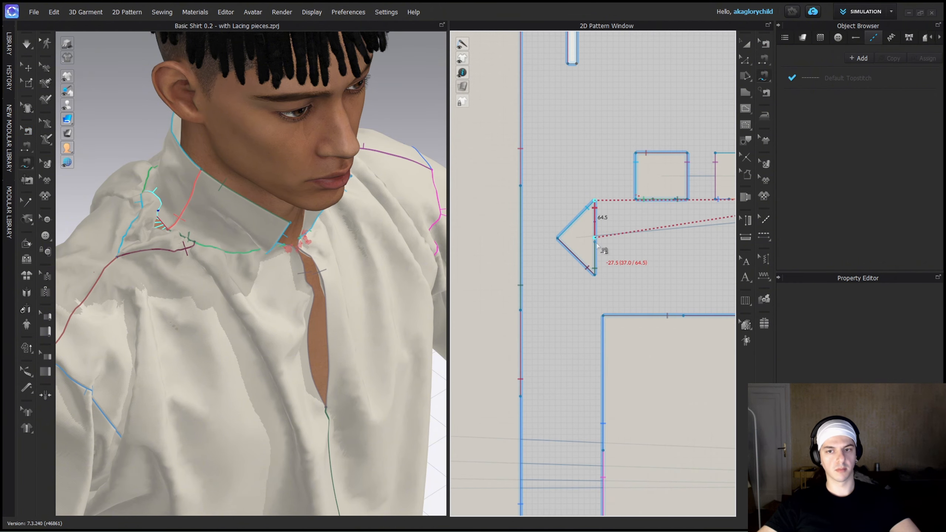
{"action": "left_click", "coordinate": [597, 240]}
Simulate the shirt with the new gusset seam and check the collar and shoulders.
{"action": "scroll", "coordinate": [597, 245], "scroll_direction": "up", "scroll_amount": 5}
{"action": "key", "text": "b"}
{"action": "left_click", "coordinate": [592, 225]}
{"action": "key", "text": "q"}
{"action": "key", "text": "space"}
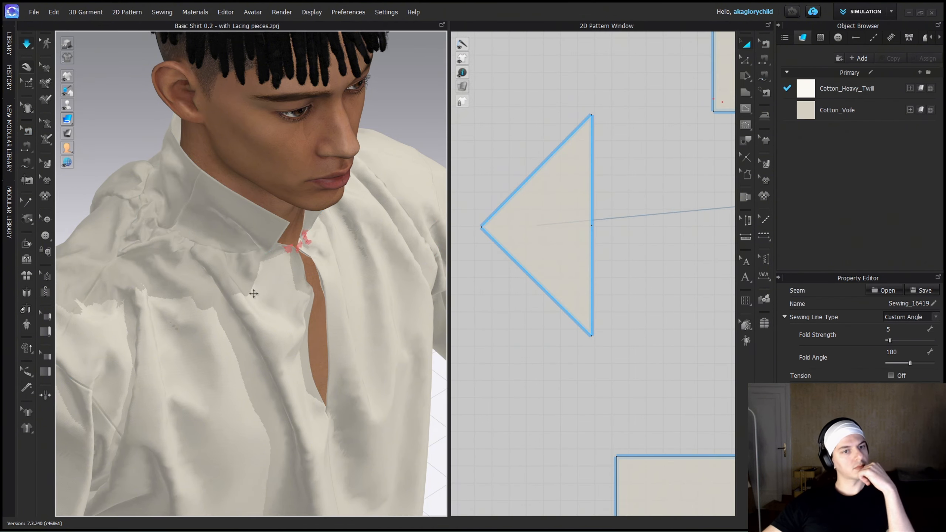
{"action": "key", "text": "2"}
{"action": "left_click_drag", "start_coordinate": [172, 273], "coordinate": [285, 271]}
{"action": "right_click_drag", "start_coordinate": [285, 271], "coordinate": [243, 327]}
{"action": "scroll", "coordinate": [240, 298], "scroll_direction": "down", "scroll_amount": 1}
{"action": "scroll", "coordinate": [240, 298], "scroll_direction": "up", "scroll_amount": 3}
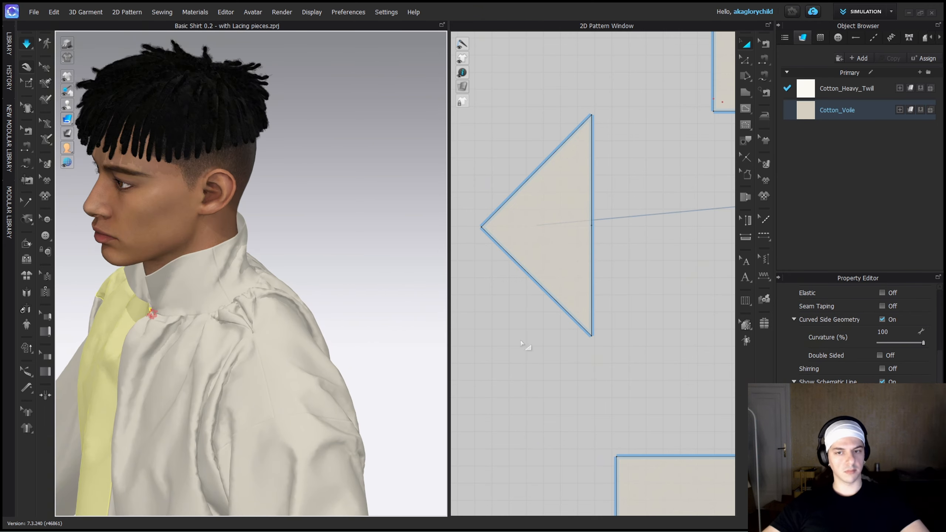
{"action": "key", "text": "b"}
{"action": "key", "text": "z"}
{"action": "left_click_drag", "start_coordinate": [582, 103], "coordinate": [595, 325]}
{"action": "key", "text": "space"}
{"action": "key", "text": "ctrl+z"}
{"action": "key", "text": "ctrl+z"}
Shorten the gusset's straight base edge evenly at both ends to make the triangle narrower.
{"action": "left_click", "coordinate": [592, 256]}
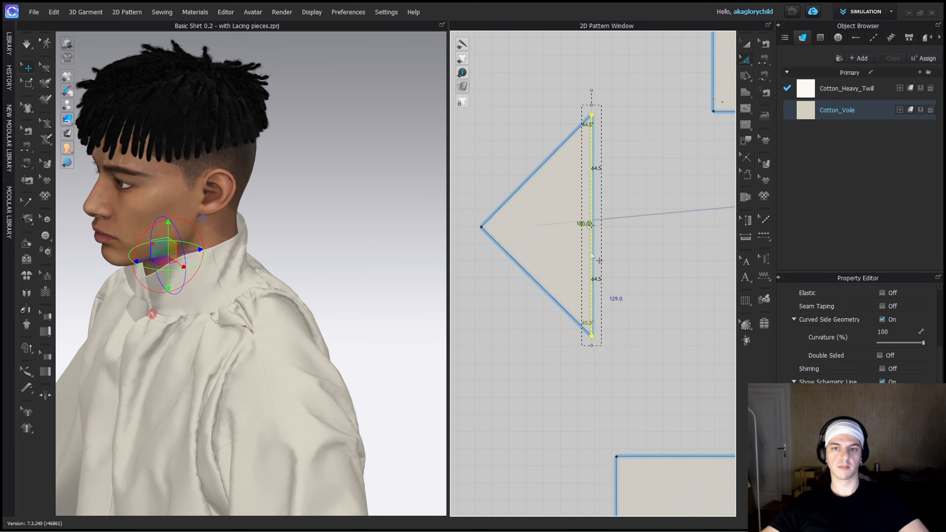
{"action": "left_click_drag", "start_coordinate": [592, 106], "coordinate": [593, 131], "text": "ctrl"}
{"action": "key", "text": "a"}
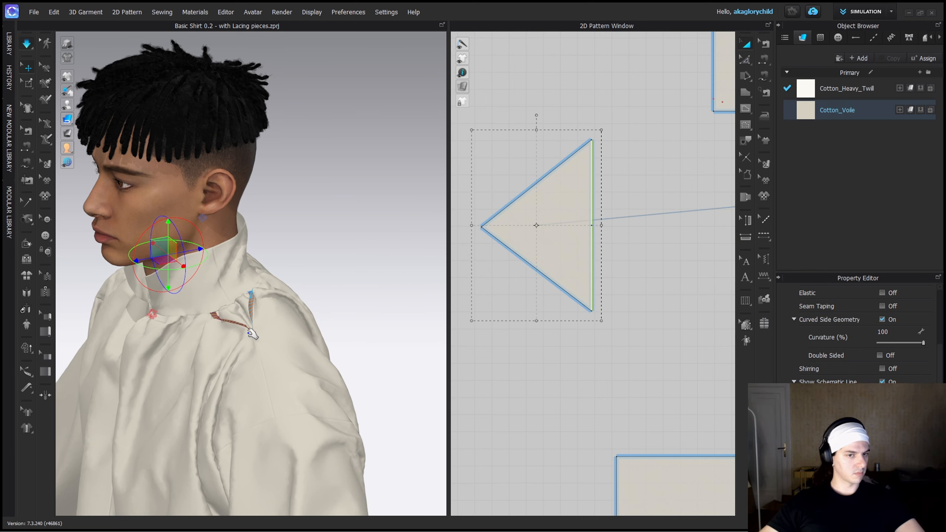
Simulate the shirt with the narrower gussets and examine the drape around the collar and shoulders.
{"action": "key", "text": "space"}
{"action": "right_click_drag", "start_coordinate": [248, 329], "coordinate": [321, 321]}
{"action": "scroll", "coordinate": [277, 346], "scroll_direction": "down", "scroll_amount": 4}
{"action": "middle_click_drag", "start_coordinate": [277, 346], "coordinate": [314, 257]}
{"action": "left_click", "coordinate": [367, 329]}
{"action": "middle_click_drag", "start_coordinate": [314, 304], "coordinate": [283, 357]}
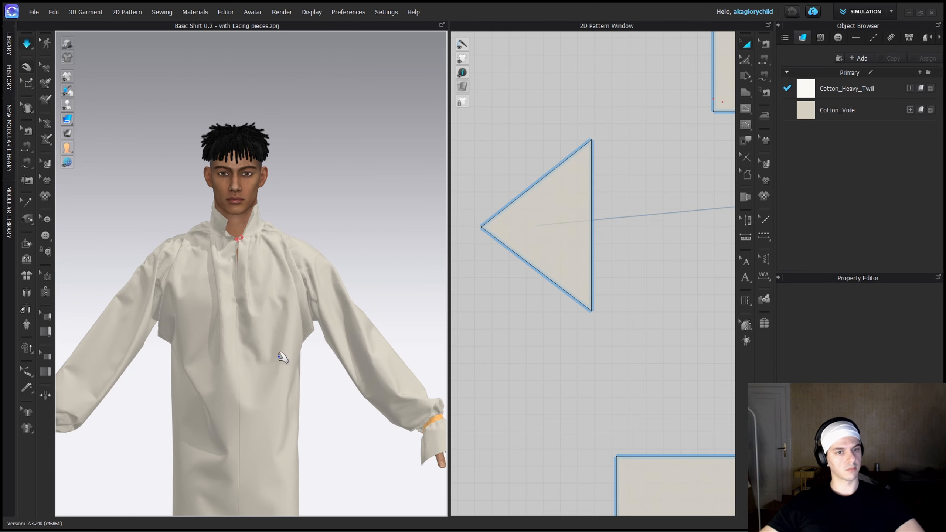
{"action": "right_click_drag", "start_coordinate": [267, 256], "coordinate": [350, 246]}
{"action": "scroll", "coordinate": [353, 248], "scroll_direction": "up", "scroll_amount": 6}
{"action": "middle_click_drag", "start_coordinate": [266, 224], "coordinate": [273, 311]}
{"action": "middle_click_drag", "start_coordinate": [285, 404], "coordinate": [304, 317]}
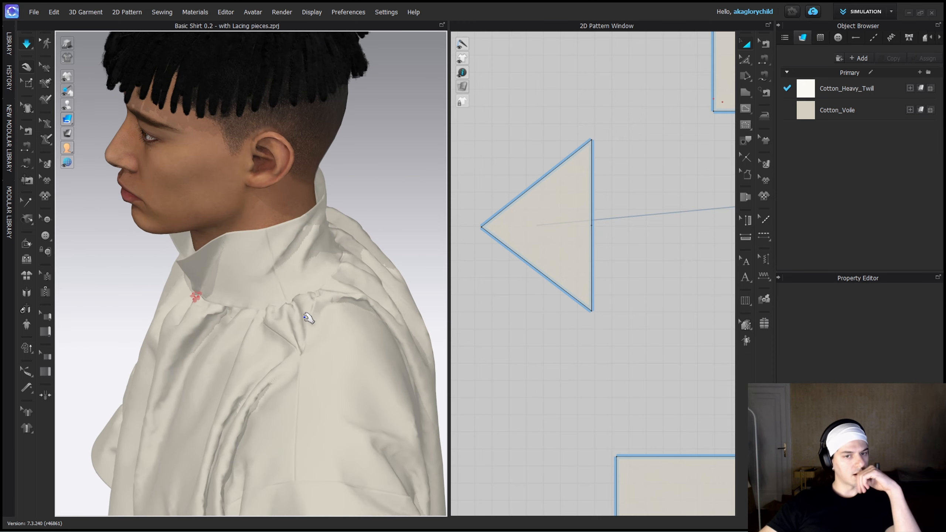
{"action": "right_click_drag", "start_coordinate": [305, 316], "coordinate": [342, 238]}
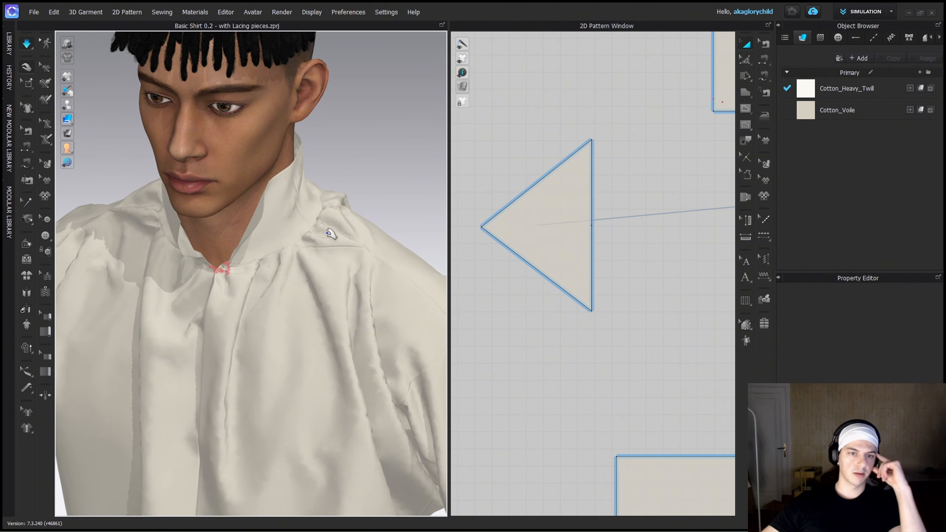
{"action": "right_click_drag", "start_coordinate": [322, 247], "coordinate": [301, 251]}
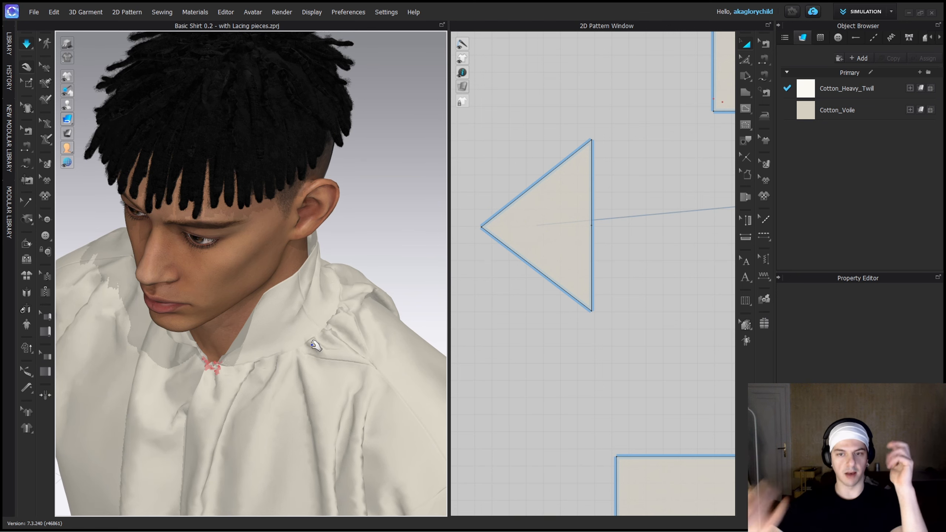
Move the front body panel slightly down to open a gap below the back body panel's shoulder edge.
{"action": "scroll", "coordinate": [615, 338], "scroll_direction": "down", "scroll_amount": 8}
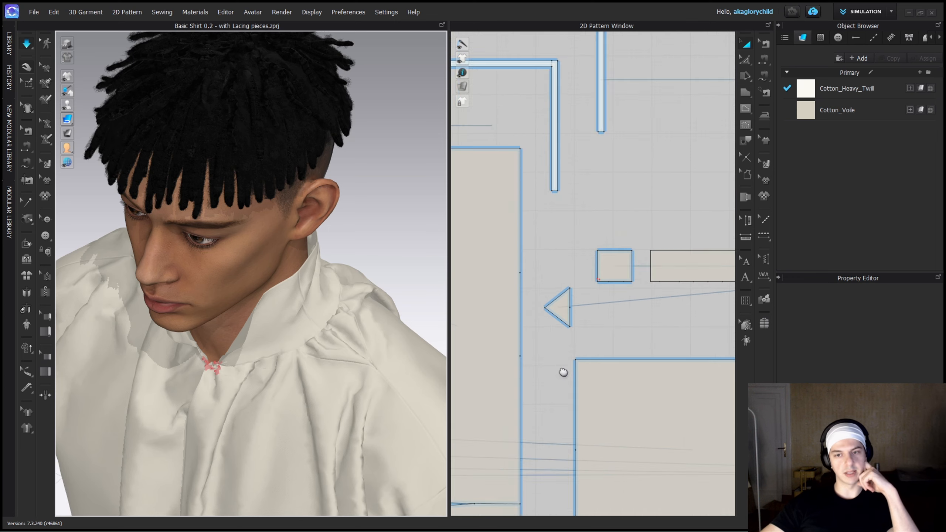
{"action": "scroll", "coordinate": [581, 346], "scroll_direction": "down", "scroll_amount": 3}
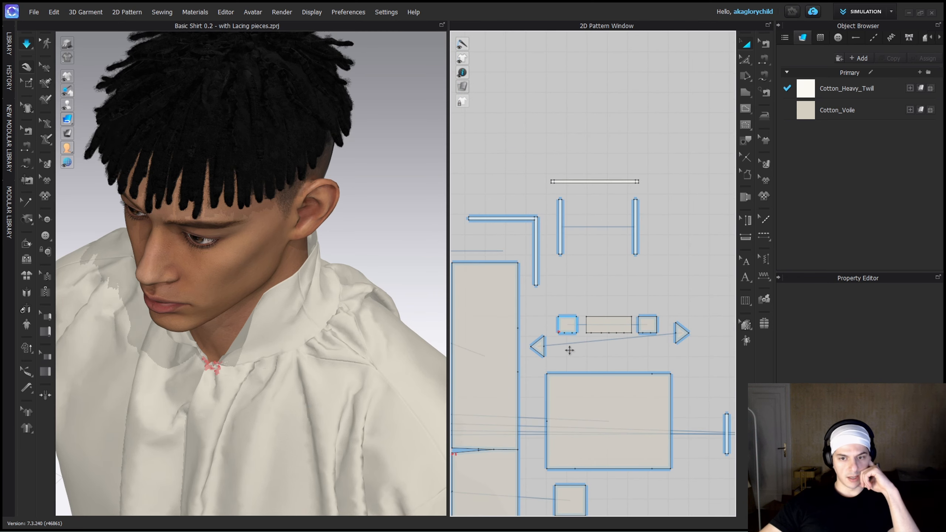
{"action": "middle_click_drag", "start_coordinate": [672, 266], "coordinate": [767, 166]}
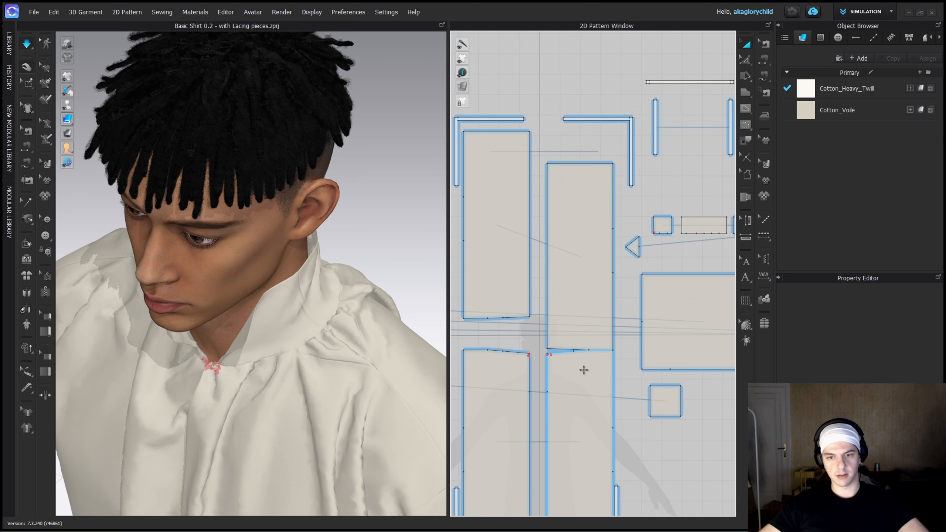
{"action": "scroll", "coordinate": [583, 370], "scroll_direction": "up", "scroll_amount": 3}
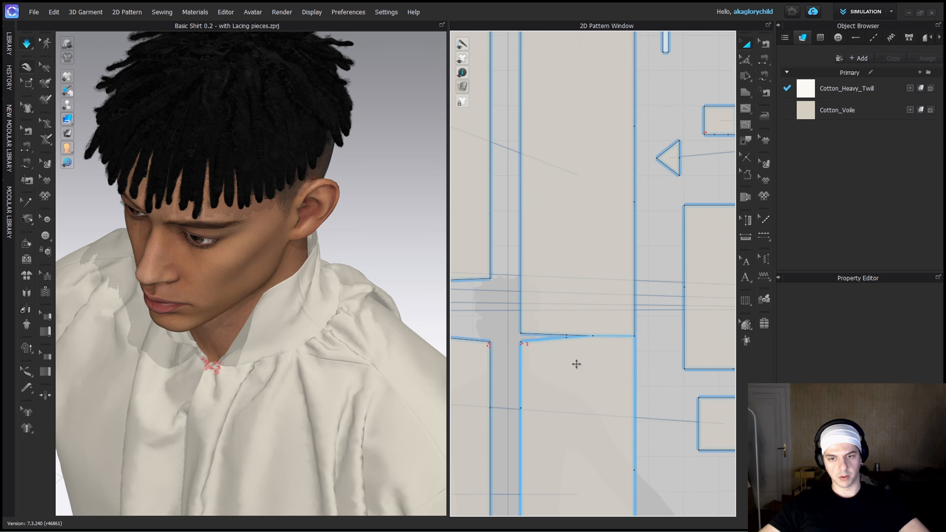
{"action": "left_click_drag", "start_coordinate": [573, 365], "coordinate": [572, 373]}
{"action": "left_click", "coordinate": [666, 228]}
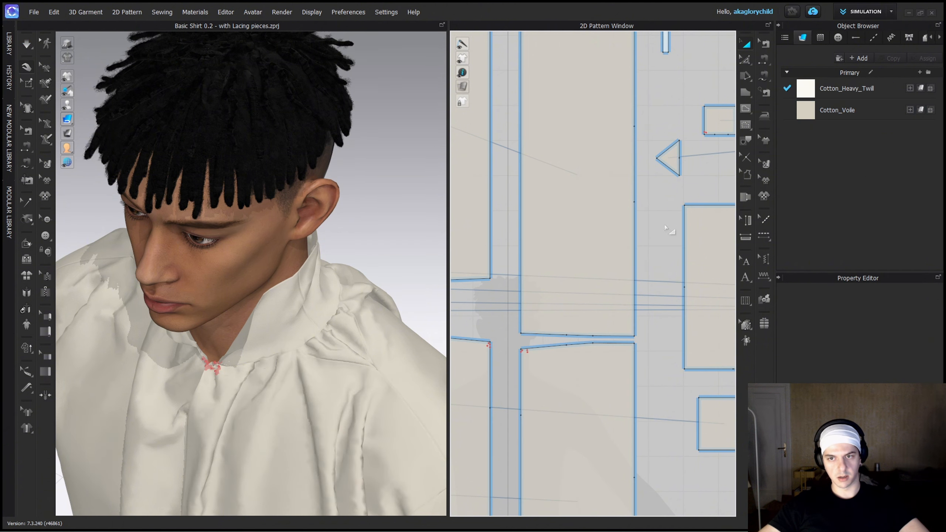
Place a gusset between the front and back body panels, with its upper base corner on the back panel's shoulder edge.
{"action": "left_click", "coordinate": [671, 167]}
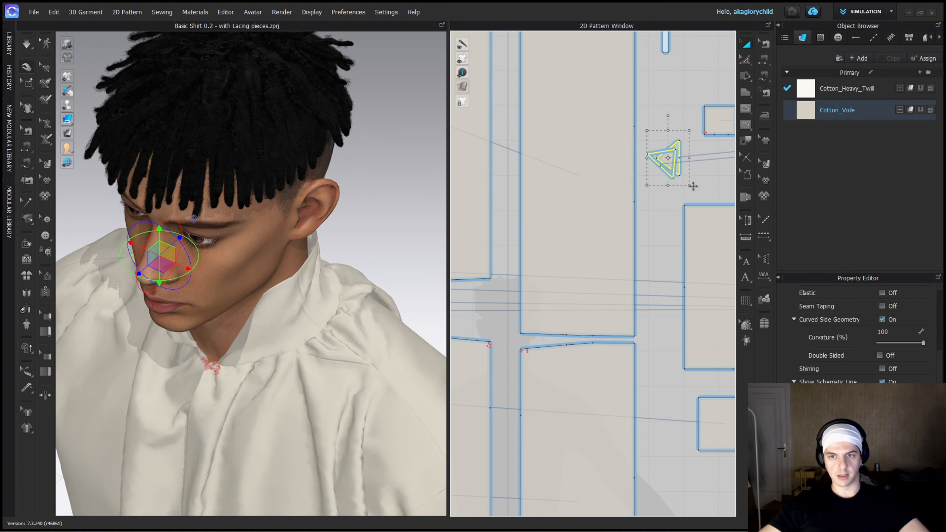
{"action": "scroll", "coordinate": [680, 202], "scroll_direction": "down", "scroll_amount": 5}
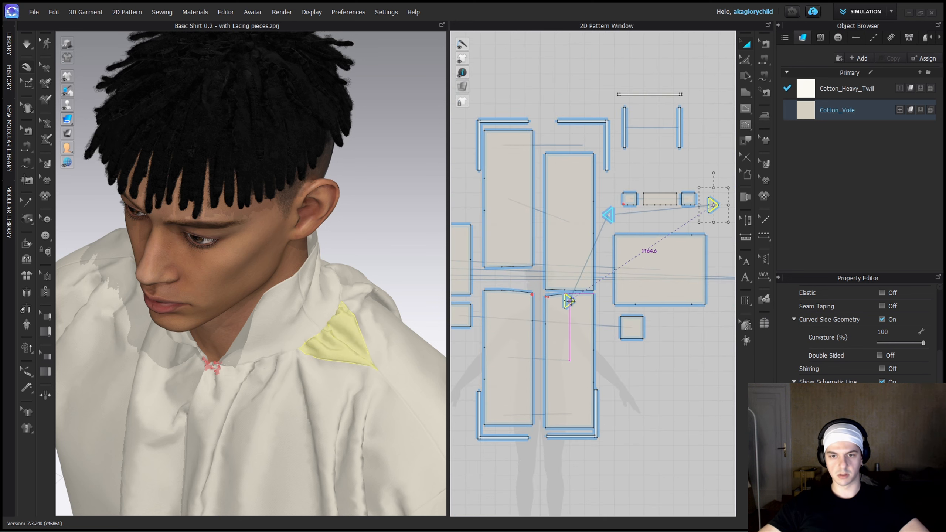
{"action": "scroll", "coordinate": [572, 303], "scroll_direction": "up", "scroll_amount": 5}
{"action": "mouse_move", "coordinate": [571, 302]}
{"action": "left_mouse_down"}
{"action": "mouse_move", "coordinate": [610, 311]}
{"action": "mouse_move", "coordinate": [610, 338]}
{"action": "mouse_move", "coordinate": [574, 283]}
{"action": "left_mouse_up"}
{"action": "scroll", "coordinate": [575, 275], "scroll_direction": "up", "scroll_amount": 5}
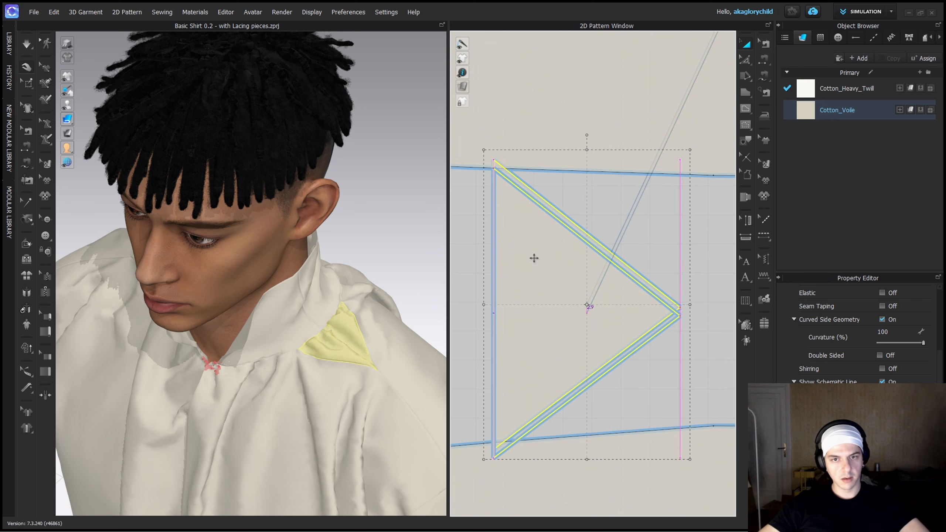
{"action": "right_click_drag", "start_coordinate": [536, 296], "coordinate": [582, 285]}
Reposition the front body panel so its shoulder edge meets the gusset's lower base corner.
{"action": "left_click", "coordinate": [576, 426]}
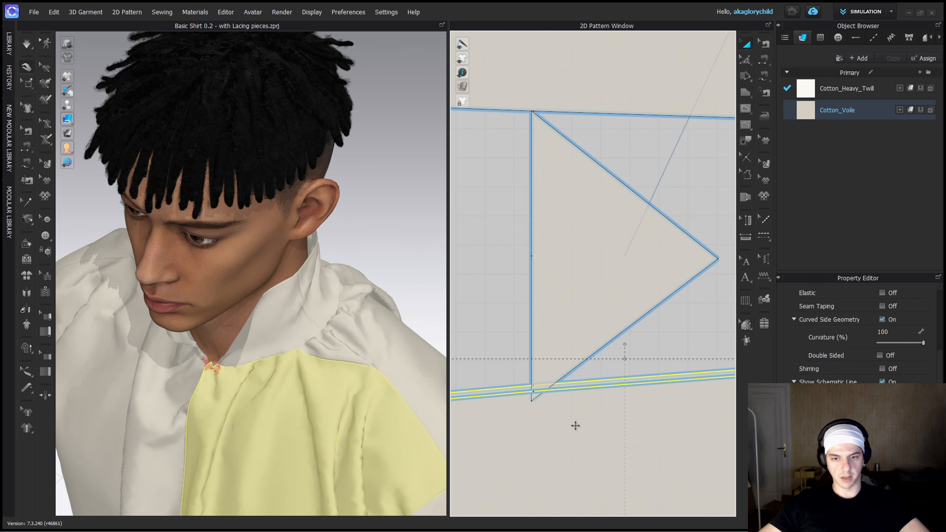
{"action": "scroll", "coordinate": [491, 346], "scroll_direction": "down", "scroll_amount": 4}
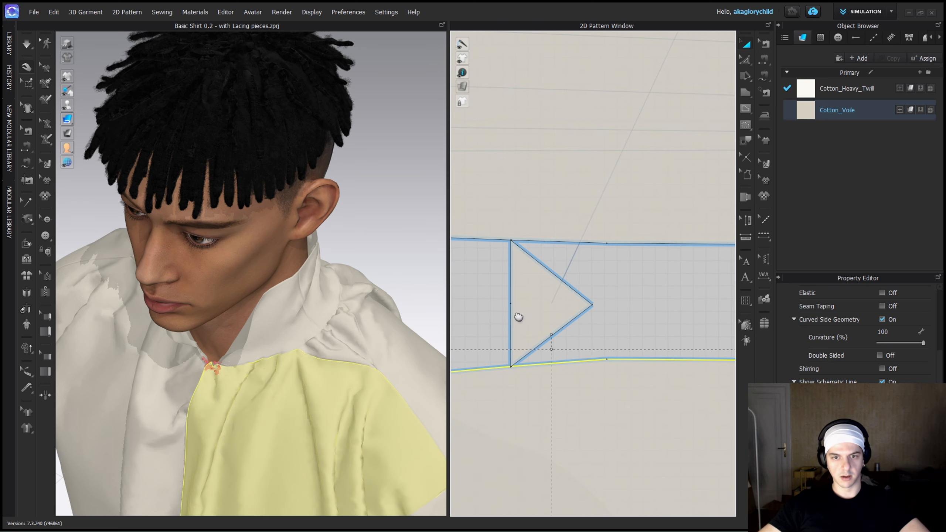
{"action": "middle_click_drag", "start_coordinate": [518, 317], "coordinate": [734, 295]}
{"action": "scroll", "coordinate": [651, 290], "scroll_direction": "down", "scroll_amount": 2}
{"action": "left_click", "coordinate": [650, 285]}
{"action": "middle_click_drag", "start_coordinate": [650, 284], "coordinate": [590, 287]}
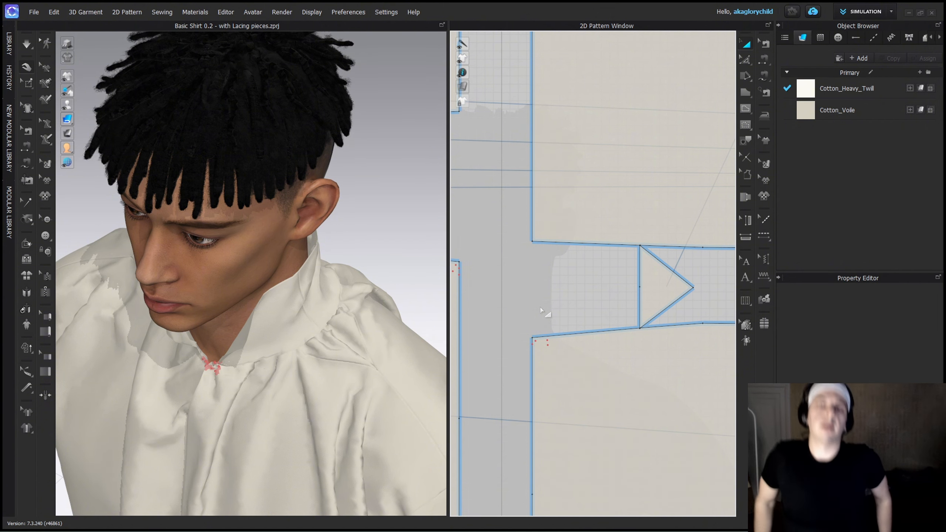
Examine the gusset beneath the collar on the avatar's right shoulder up close.
{"action": "right_click_drag", "start_coordinate": [291, 368], "coordinate": [174, 291]}
{"action": "scroll", "coordinate": [335, 344], "scroll_direction": "down", "scroll_amount": 5}
{"action": "scroll", "coordinate": [174, 291], "scroll_direction": "up", "scroll_amount": 5}
{"action": "scroll", "coordinate": [247, 334], "scroll_direction": "up", "scroll_amount": 8}
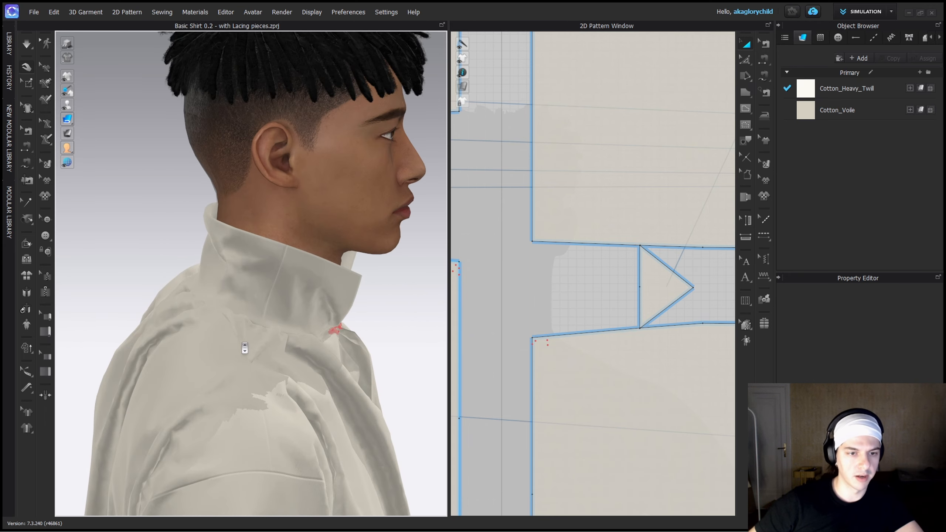
{"action": "middle_click_drag", "start_coordinate": [226, 382], "coordinate": [240, 350]}
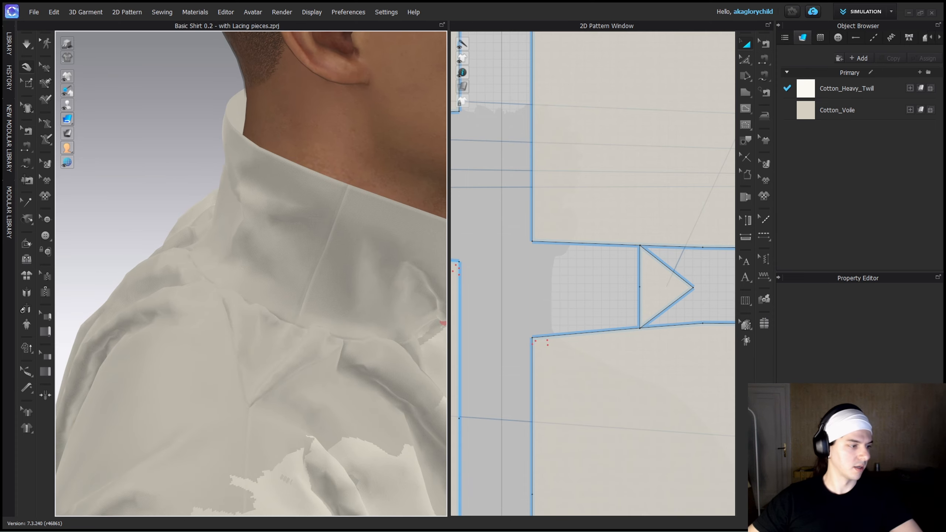
Switch to the project Basic Shirt v2 (with neck gusset) 0.2 and examine the back collar seam and the neighbouring shoulder.
{"action": "key", "text": "alt+Tab"}
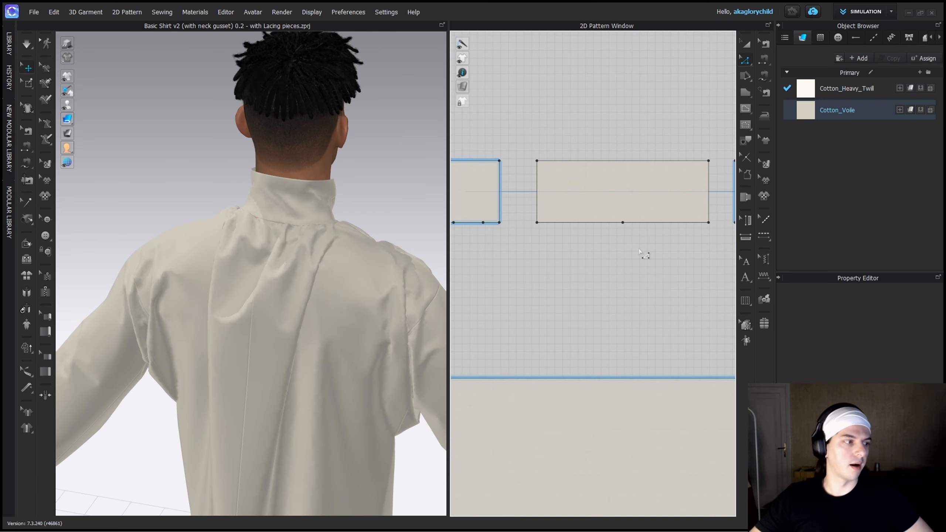
{"action": "right_click_drag", "start_coordinate": [321, 280], "coordinate": [367, 258]}
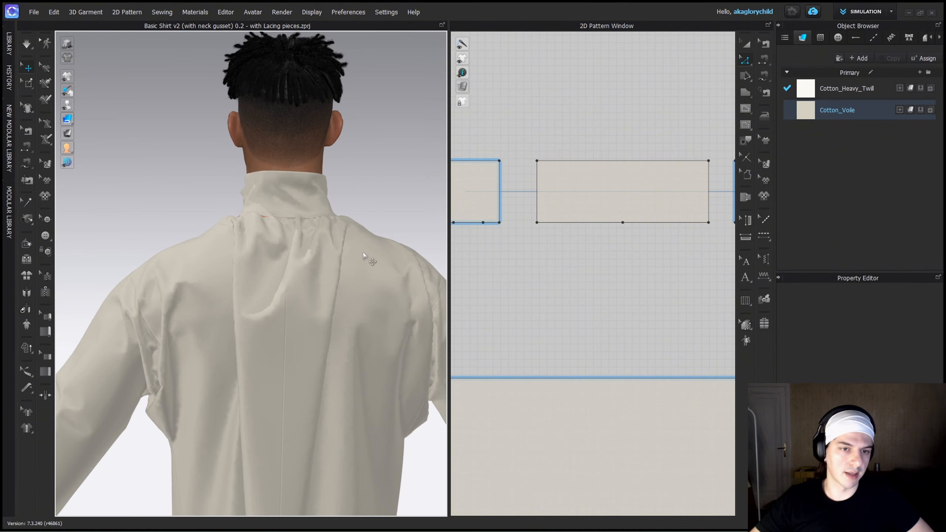
{"action": "scroll", "coordinate": [294, 231], "scroll_direction": "up", "scroll_amount": 1}
{"action": "scroll", "coordinate": [288, 220], "scroll_direction": "up", "scroll_amount": 2}
{"action": "right_click_drag", "start_coordinate": [291, 222], "coordinate": [443, 201]}
{"action": "scroll", "coordinate": [276, 235], "scroll_direction": "up", "scroll_amount": 5}
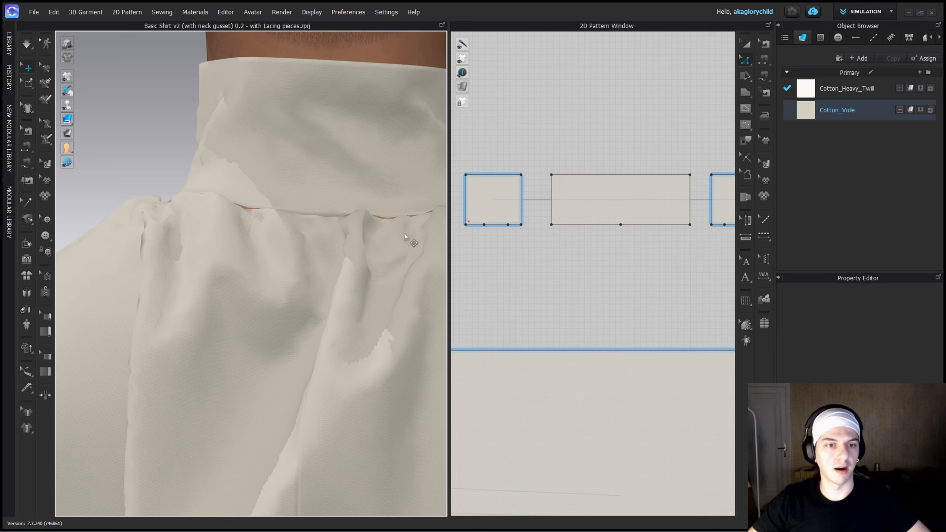
{"action": "right_click_drag", "start_coordinate": [406, 237], "coordinate": [301, 224]}
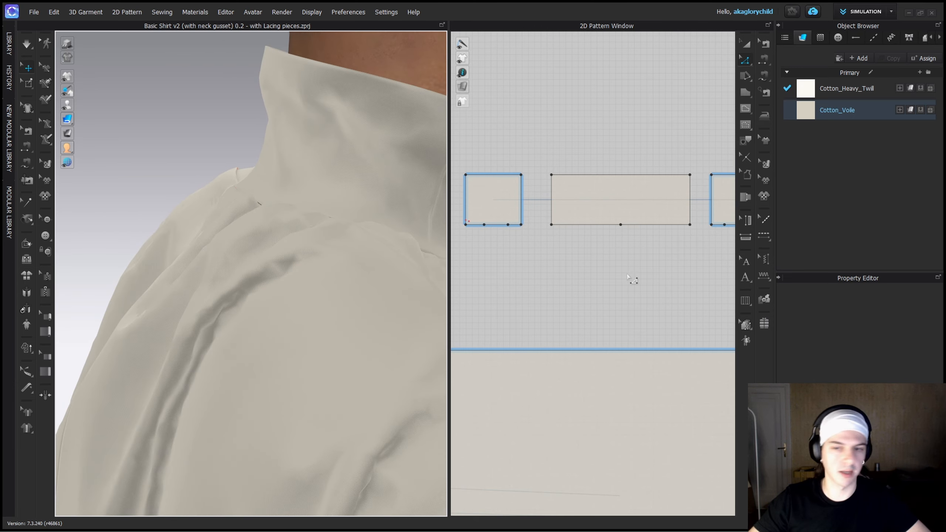
Examine the shirt on the avatar from the side, front and opposite side, focusing on the collar and shoulder gusset area.
{"action": "scroll", "coordinate": [641, 233], "scroll_direction": "up", "scroll_amount": 5}
{"action": "scroll", "coordinate": [232, 266], "scroll_direction": "down", "scroll_amount": 9}
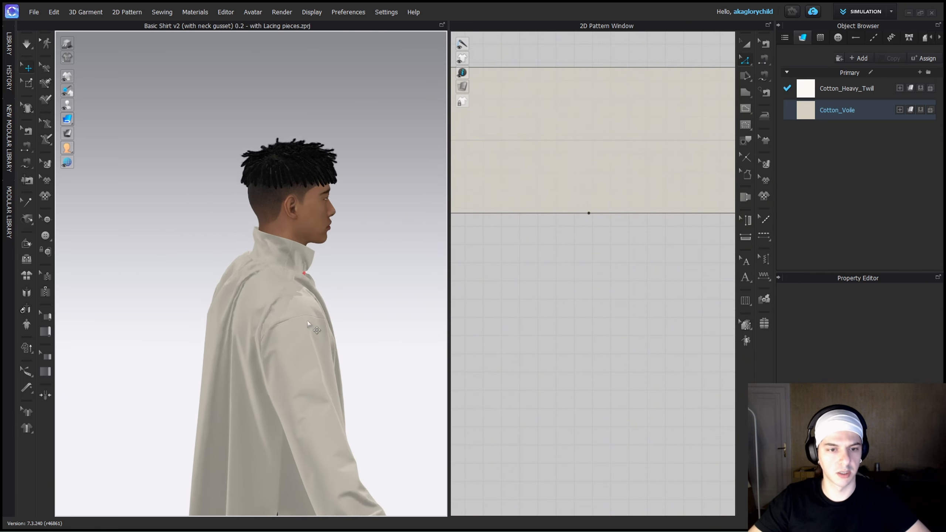
{"action": "middle_click_drag", "start_coordinate": [336, 359], "coordinate": [336, 194]}
{"action": "right_click_drag", "start_coordinate": [336, 196], "coordinate": [358, 216]}
{"action": "right_click_drag", "start_coordinate": [267, 220], "coordinate": [291, 210]}
{"action": "scroll", "coordinate": [313, 202], "scroll_direction": "down", "scroll_amount": 1}
{"action": "middle_click_drag", "start_coordinate": [313, 202], "coordinate": [317, 324]}
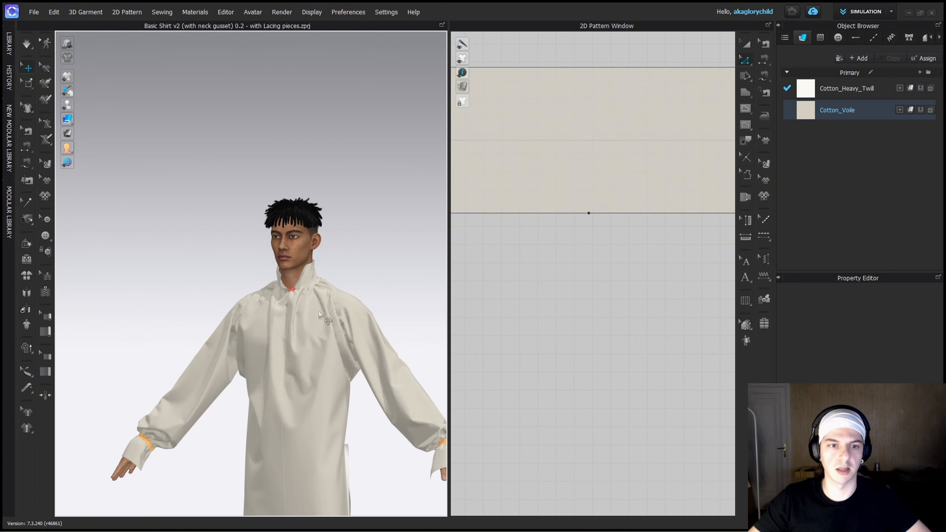
{"action": "scroll", "coordinate": [317, 320], "scroll_direction": "up", "scroll_amount": 8}
{"action": "right_click_drag", "start_coordinate": [317, 320], "coordinate": [261, 321]}
{"action": "scroll", "coordinate": [600, 218], "scroll_direction": "up", "scroll_amount": 4}
{"action": "scroll", "coordinate": [601, 218], "scroll_direction": "up", "scroll_amount": 2}
Add points either side of the centre point of the back collar's lower edge and along one half of that edge.
{"action": "key", "text": "x"}
{"action": "scroll", "coordinate": [588, 222], "scroll_direction": "up", "scroll_amount": 4}
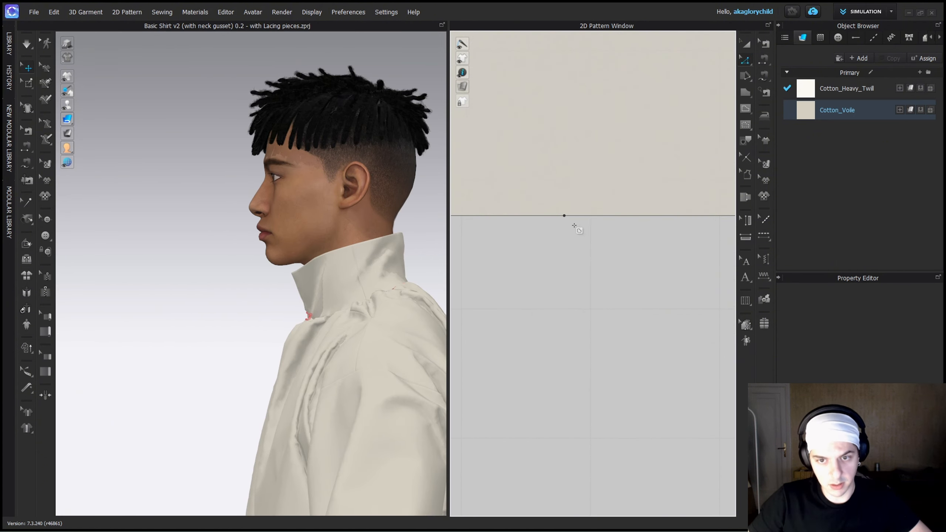
{"action": "left_click", "coordinate": [601, 216]}
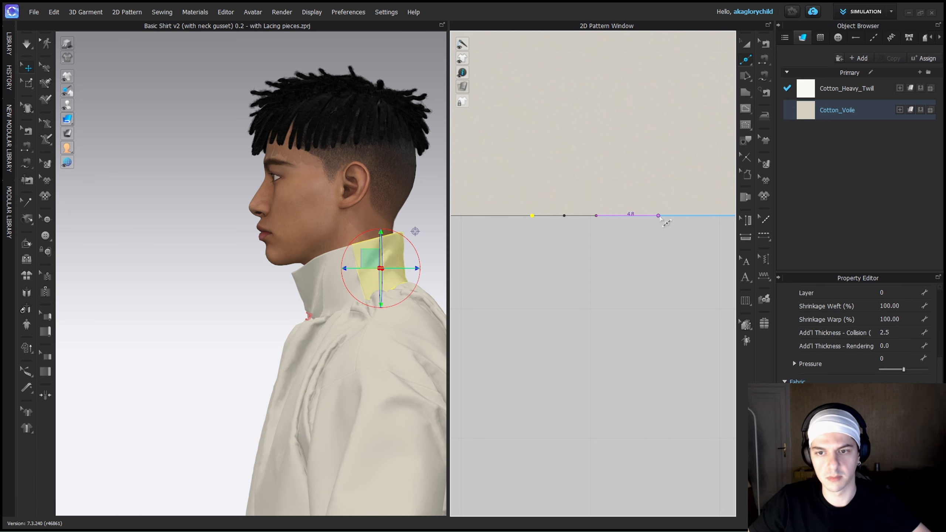
{"action": "middle_click_drag", "start_coordinate": [692, 218], "coordinate": [525, 235]}
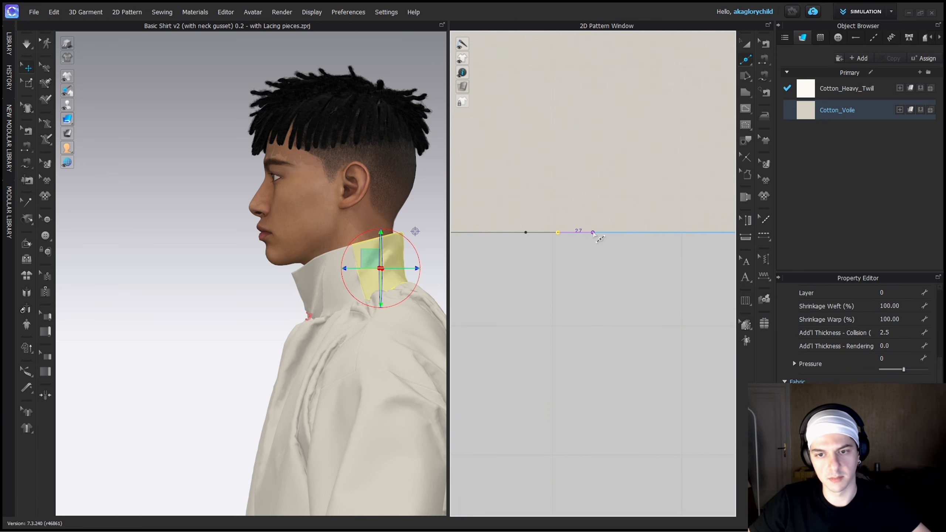
{"action": "left_click", "coordinate": [590, 232]}
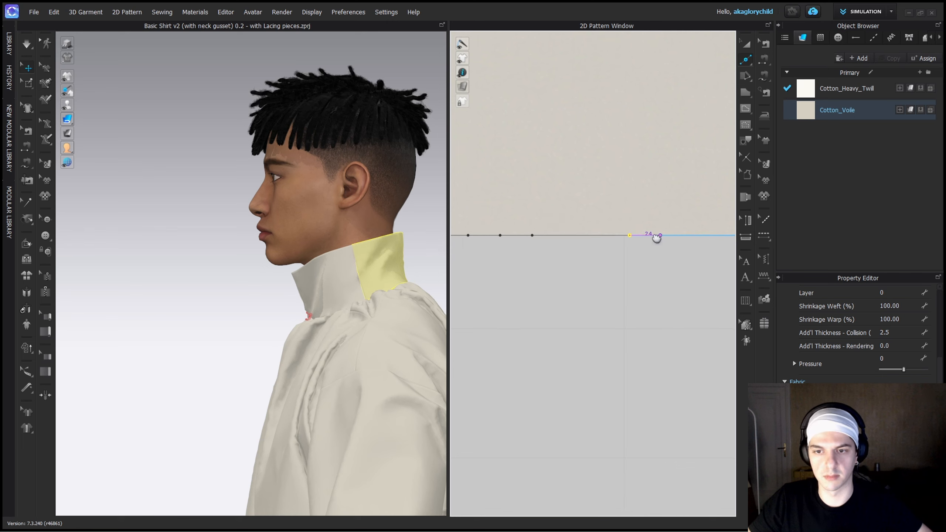
{"action": "left_click", "coordinate": [628, 238]}
Add matching groups of three points along the other half of the back collar's lower edge.
{"action": "scroll", "coordinate": [517, 271], "scroll_direction": "down", "scroll_amount": 4}
{"action": "middle_click_drag", "start_coordinate": [453, 257], "coordinate": [550, 259]}
{"action": "scroll", "coordinate": [547, 258], "scroll_direction": "up", "scroll_amount": 4}
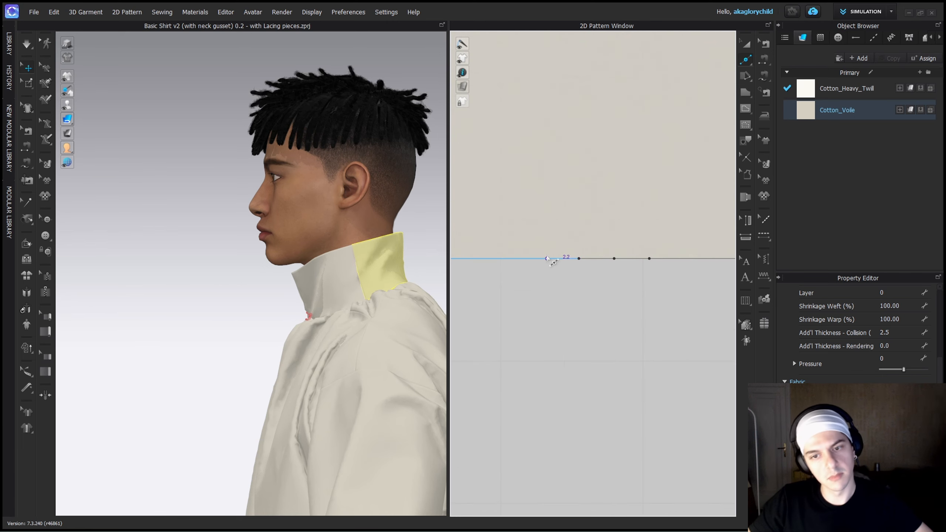
{"action": "left_click", "coordinate": [472, 258]}
{"action": "middle_click_drag", "start_coordinate": [472, 258], "coordinate": [615, 262]}
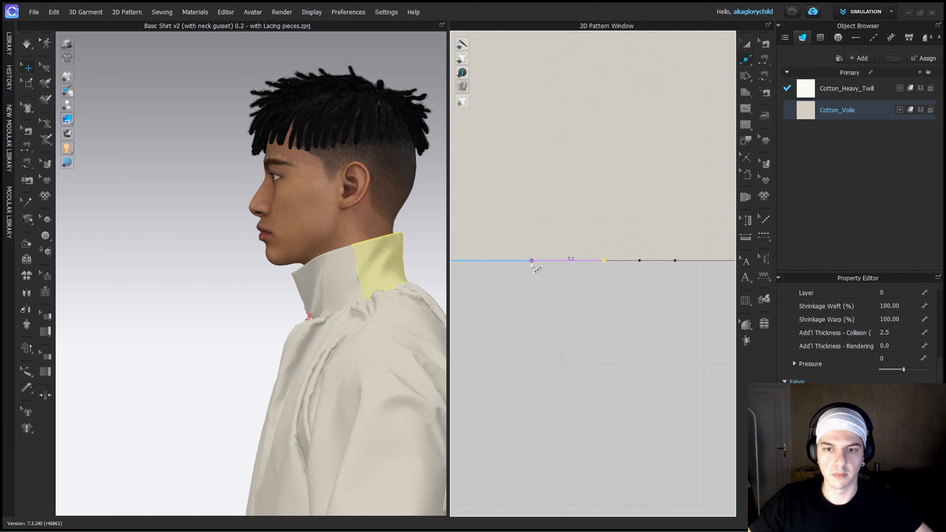
{"action": "left_click", "coordinate": [548, 263]}
{"action": "left_click", "coordinate": [511, 263]}
{"action": "scroll", "coordinate": [500, 271], "scroll_direction": "down", "scroll_amount": 4}
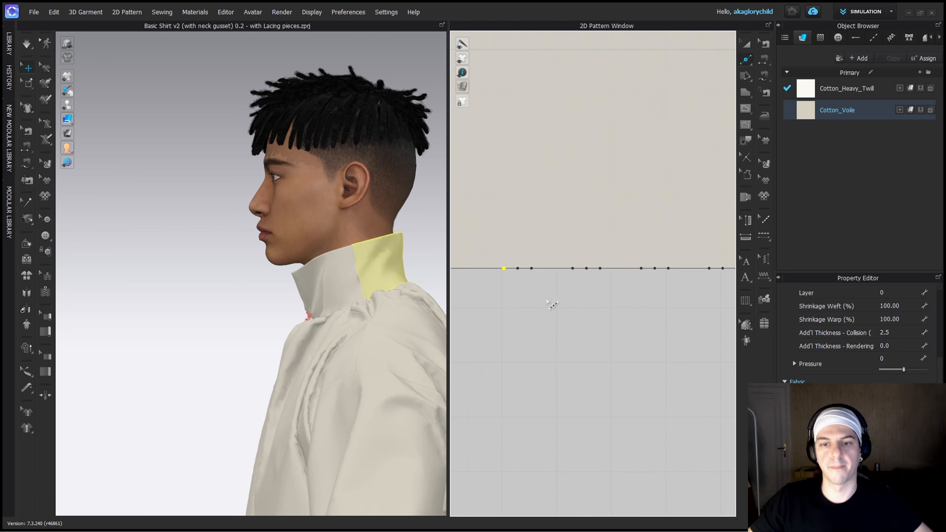
Draw ten vertical internal lines about 15 mm long upward from the outer points of each group on the back collar's lower edge.
{"action": "double_click", "coordinate": [504, 186]}
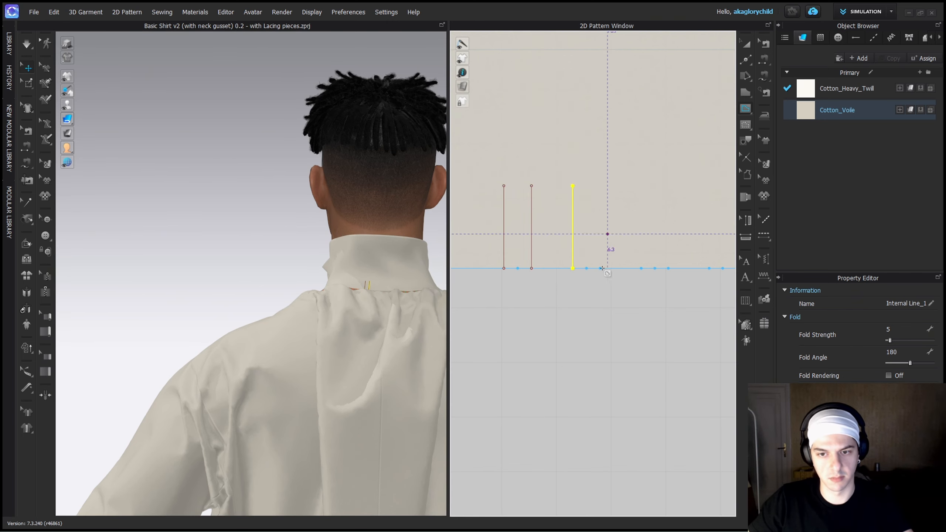
{"action": "left_click", "coordinate": [600, 185]}
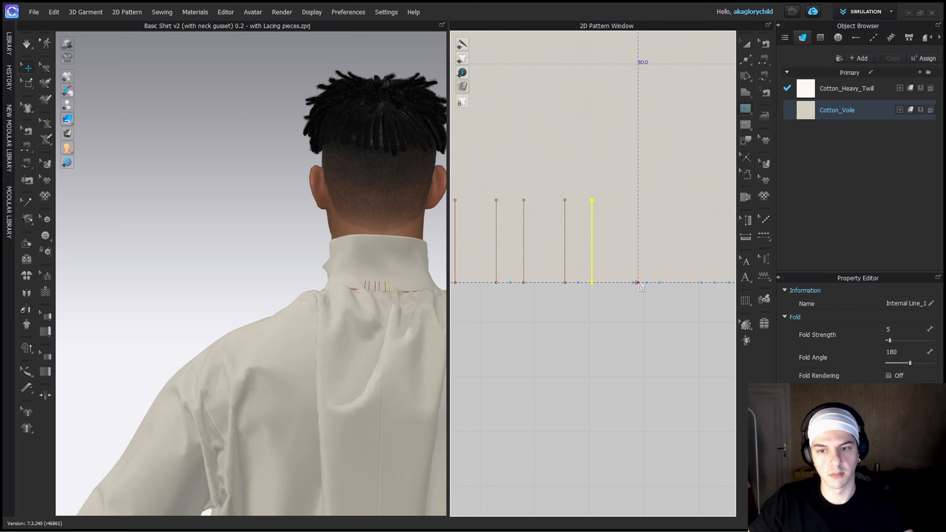
{"action": "left_click", "coordinate": [659, 200]}
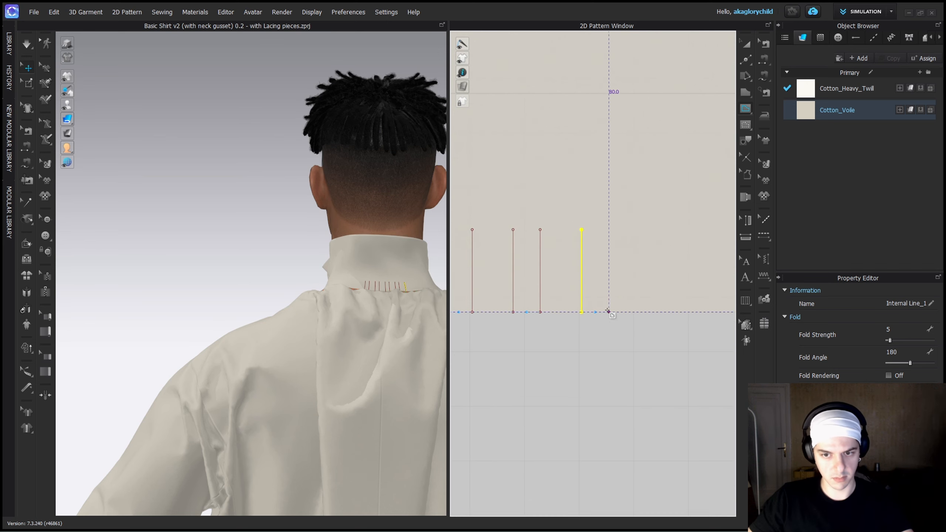
{"action": "left_click", "coordinate": [608, 311]}
{"action": "scroll", "coordinate": [602, 268], "scroll_direction": "down", "scroll_amount": 4}
{"action": "scroll", "coordinate": [592, 296], "scroll_direction": "up", "scroll_amount": 1}
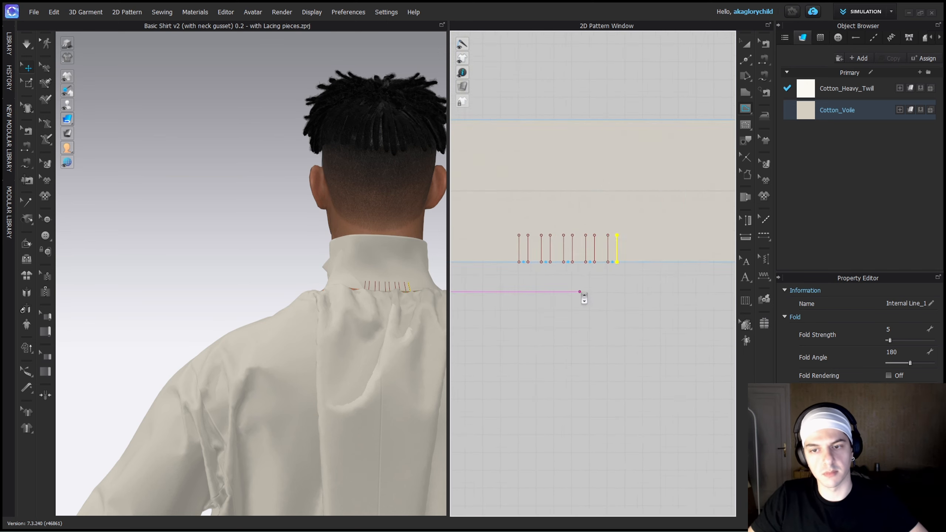
Widen the back collar piece by moving its short side edges outward.
{"action": "scroll", "coordinate": [581, 295], "scroll_direction": "down", "scroll_amount": 4}
{"action": "key", "text": "z"}
{"action": "scroll", "coordinate": [657, 289], "scroll_direction": "up", "scroll_amount": 4}
{"action": "left_click_drag", "start_coordinate": [653, 247], "coordinate": [633, 249]}
{"action": "scroll", "coordinate": [673, 248], "scroll_direction": "up", "scroll_amount": 4}
{"action": "scroll", "coordinate": [663, 248], "scroll_direction": "down", "scroll_amount": 1}
{"action": "scroll", "coordinate": [633, 266], "scroll_direction": "down", "scroll_amount": 5}
{"action": "scroll", "coordinate": [511, 266], "scroll_direction": "up", "scroll_amount": 3}
{"action": "left_click_drag", "start_coordinate": [507, 242], "coordinate": [480, 237]}
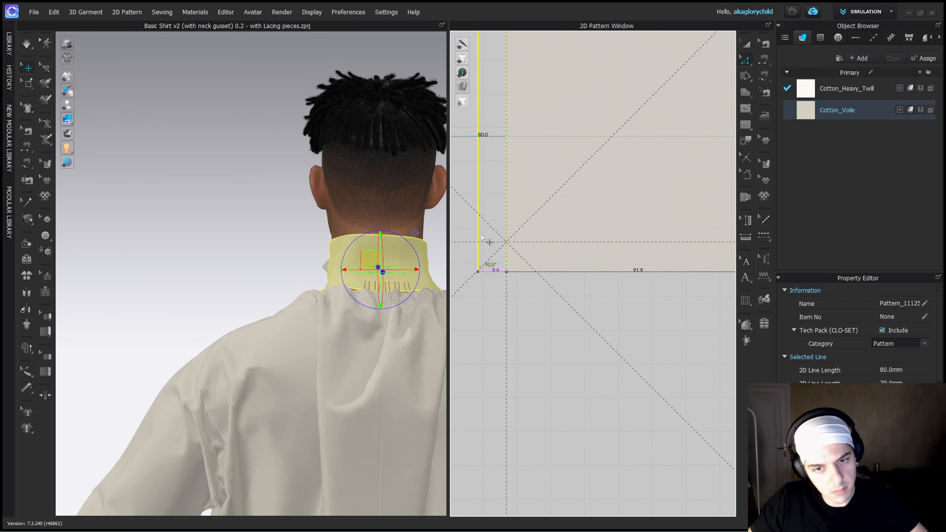
{"action": "middle_click_drag", "start_coordinate": [481, 236], "coordinate": [556, 237]}
{"action": "left_click_drag", "start_coordinate": [481, 237], "coordinate": [543, 243]}
{"action": "scroll", "coordinate": [557, 316], "scroll_direction": "down", "scroll_amount": 5}
Check the seam between the back collar and the neck gusset, and move the gusset from between the body panels towards the collar.
{"action": "key", "text": "b"}
{"action": "left_click", "coordinate": [536, 304]}
{"action": "scroll", "coordinate": [536, 310], "scroll_direction": "down", "scroll_amount": 5}
{"action": "scroll", "coordinate": [497, 335], "scroll_direction": "up", "scroll_amount": 2}
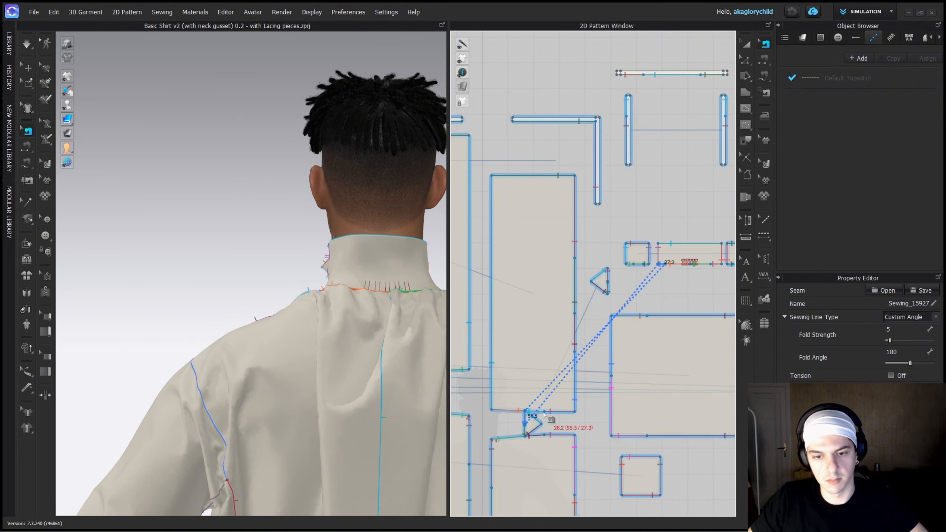
{"action": "key", "text": "a"}
{"action": "left_click_drag", "start_coordinate": [532, 424], "coordinate": [677, 290]}
{"action": "scroll", "coordinate": [677, 289], "scroll_direction": "up", "scroll_amount": 4}
{"action": "scroll", "coordinate": [630, 277], "scroll_direction": "up", "scroll_amount": 2}
{"action": "left_click_drag", "start_coordinate": [619, 259], "coordinate": [695, 309]}
Arrange the two neck gussets beneath the ends of the back collar with their base edges facing it, and check their seams.
{"action": "left_click", "coordinate": [457, 282]}
{"action": "left_click_drag", "start_coordinate": [458, 283], "coordinate": [692, 290]}
{"action": "left_click_drag", "start_coordinate": [619, 304], "coordinate": [562, 291]}
{"action": "key", "text": "b"}
{"action": "key", "text": "a"}
{"action": "left_click_drag", "start_coordinate": [674, 292], "coordinate": [711, 292]}
{"action": "scroll", "coordinate": [629, 278], "scroll_direction": "up", "scroll_amount": 3}
{"action": "key", "text": "b"}
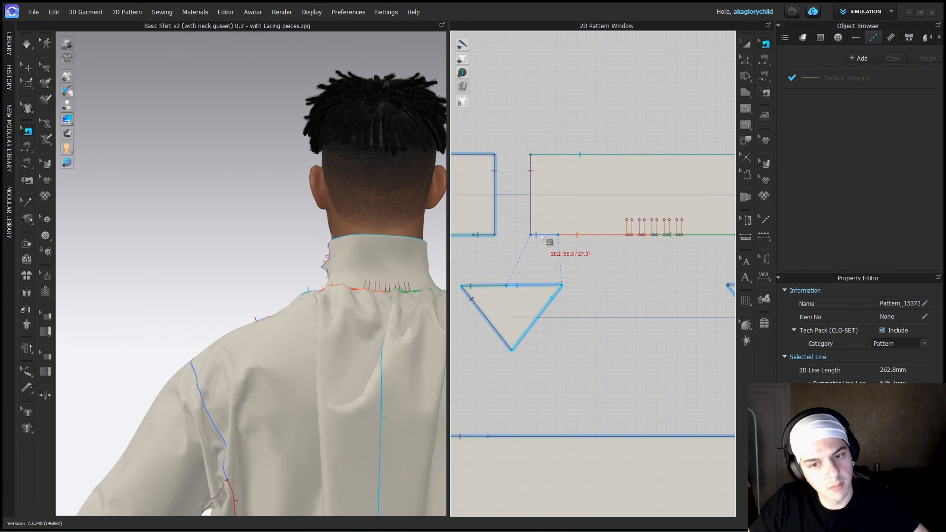
{"action": "scroll", "coordinate": [315, 291], "scroll_direction": "up", "scroll_amount": 5}
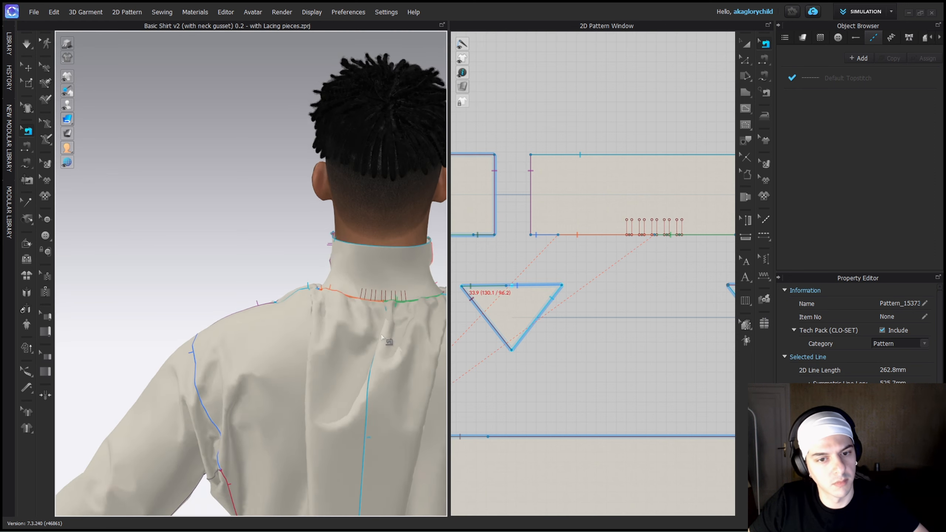
Add a point on the back body panel's neck edge about 89 mm from the gusset seam point.
{"action": "key", "text": "q"}
{"action": "left_click", "coordinate": [315, 291]}
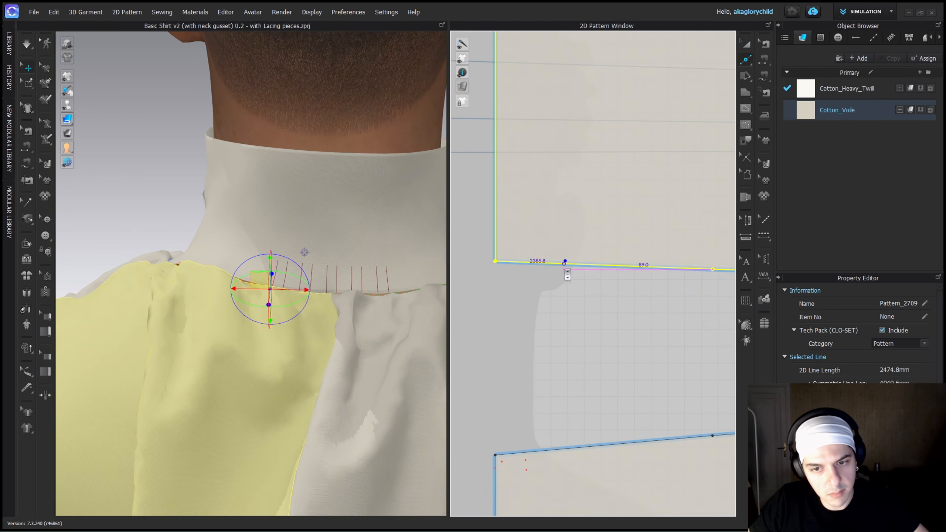
{"action": "left_click", "coordinate": [565, 264]}
{"action": "scroll", "coordinate": [572, 315], "scroll_direction": "down", "scroll_amount": 8}
{"action": "scroll", "coordinate": [687, 243], "scroll_direction": "up", "scroll_amount": 5}
{"action": "middle_click_drag", "start_coordinate": [686, 243], "coordinate": [546, 291]}
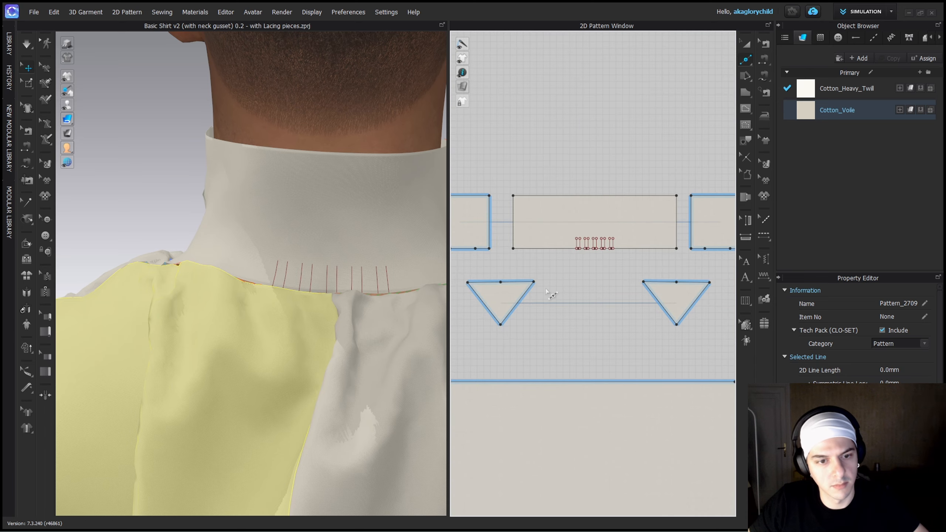
{"action": "scroll", "coordinate": [546, 283], "scroll_direction": "down", "scroll_amount": 5}
{"action": "left_click", "coordinate": [320, 302]}
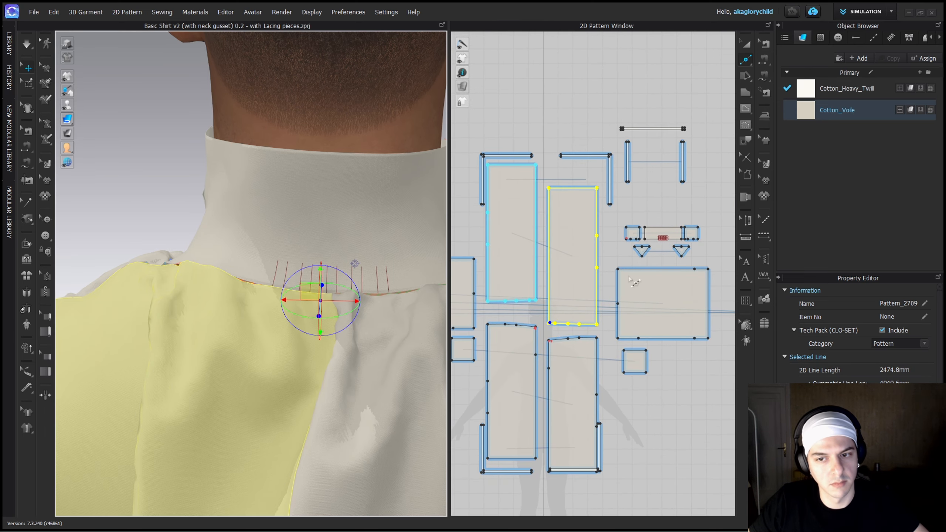
Move the back body panel against its mirrored counterpart so their centre edges meet in the 2D layout.
{"action": "scroll", "coordinate": [660, 238], "scroll_direction": "up", "scroll_amount": 5}
{"action": "middle_click_drag", "start_coordinate": [553, 298], "coordinate": [610, 282]}
{"action": "scroll", "coordinate": [606, 277], "scroll_direction": "down", "scroll_amount": 4}
{"action": "key", "text": "a"}
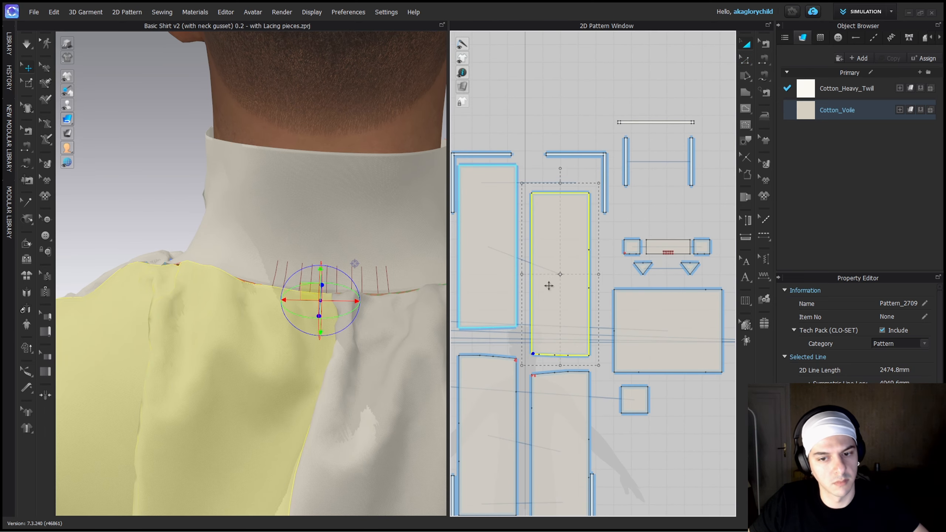
{"action": "left_click_drag", "start_coordinate": [549, 286], "coordinate": [517, 302]}
{"action": "scroll", "coordinate": [516, 292], "scroll_direction": "up", "scroll_amount": 3}
{"action": "scroll", "coordinate": [517, 301], "scroll_direction": "down", "scroll_amount": 5}
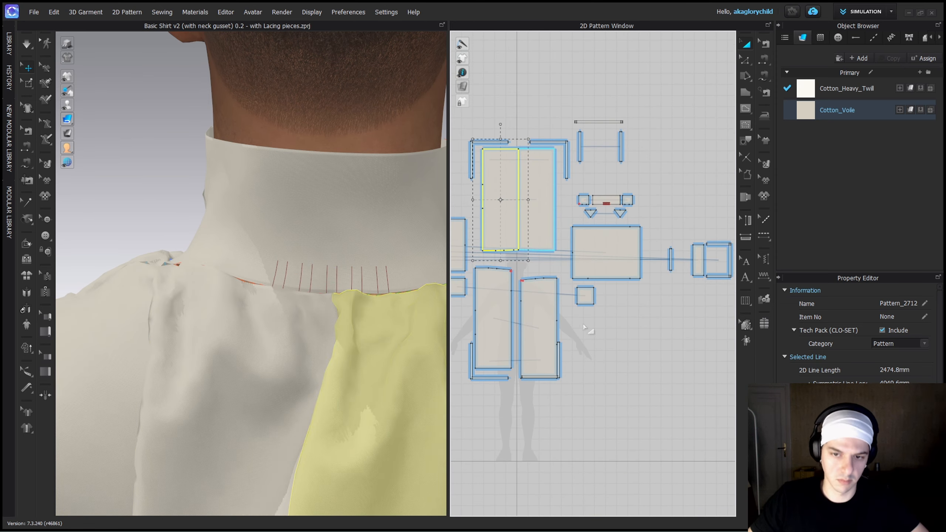
Move the sleeve panel and its square underarm gusset down, clear of the area below the collar pieces.
{"action": "left_click_drag", "start_coordinate": [593, 331], "coordinate": [584, 269]}
{"action": "scroll", "coordinate": [637, 322], "scroll_direction": "down", "scroll_amount": 5}
{"action": "left_click_drag", "start_coordinate": [632, 298], "coordinate": [642, 382]}
{"action": "scroll", "coordinate": [642, 372], "scroll_direction": "up", "scroll_amount": 3}
Turn both back body panels upside down and place them beneath the gussets with their neck edges facing the collar.
{"action": "left_click", "coordinate": [571, 238]}
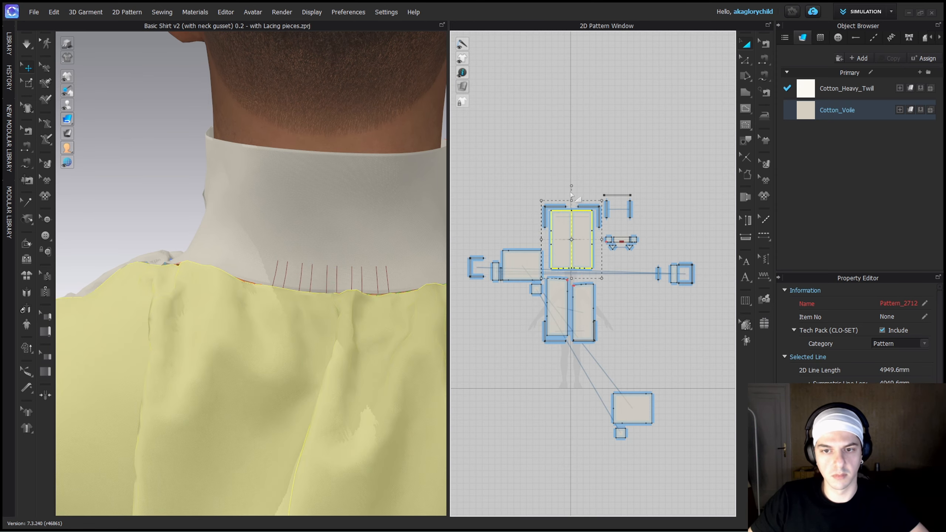
{"action": "scroll", "coordinate": [570, 234], "scroll_direction": "up", "scroll_amount": 4}
{"action": "left_click_drag", "start_coordinate": [570, 235], "coordinate": [594, 265]}
{"action": "middle_click_drag", "start_coordinate": [697, 228], "coordinate": [623, 202]}
{"action": "left_click_drag", "start_coordinate": [545, 210], "coordinate": [671, 300]}
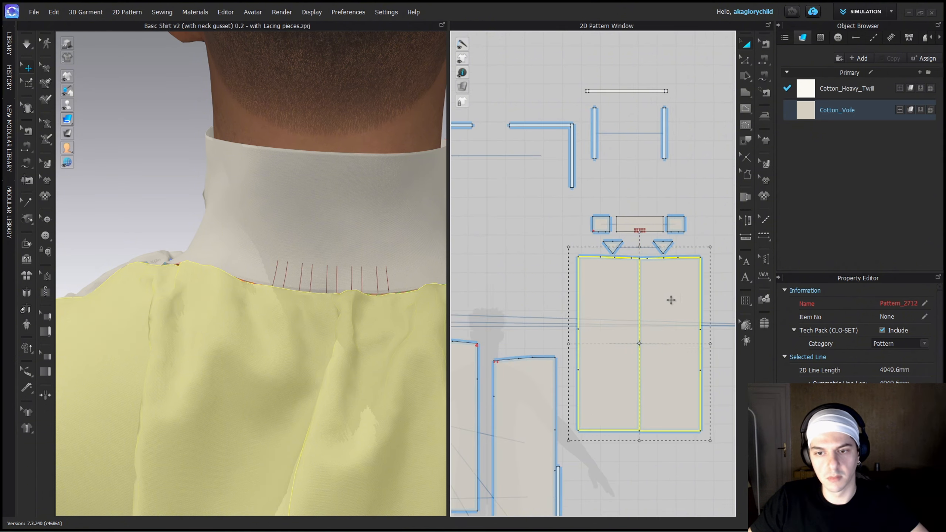
Shorten one collar-to-back seam to end at the first internal line on the collar and the added point on the back panel.
{"action": "left_click", "coordinate": [637, 236]}
{"action": "scroll", "coordinate": [636, 235], "scroll_direction": "up", "scroll_amount": 6}
{"action": "left_click", "coordinate": [620, 350]}
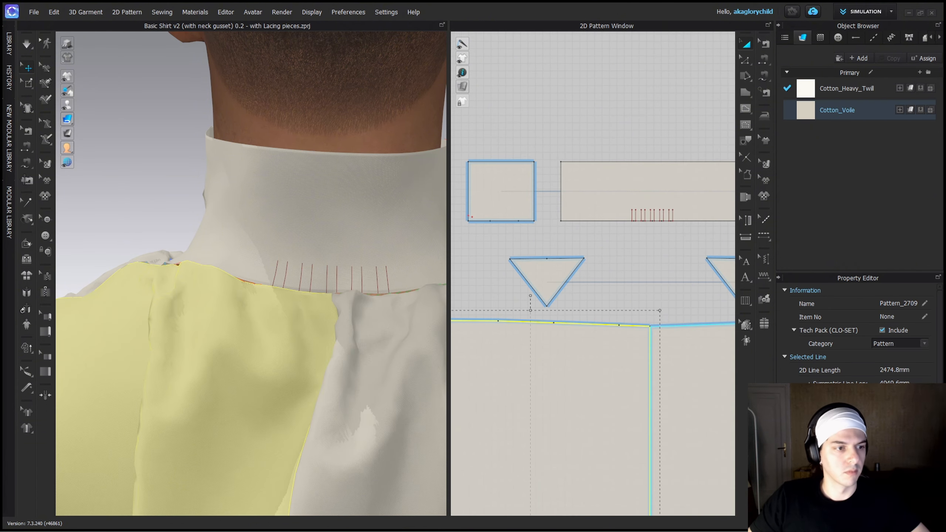
{"action": "left_click", "coordinate": [614, 257]}
{"action": "scroll", "coordinate": [611, 249], "scroll_direction": "up", "scroll_amount": 3}
{"action": "key", "text": "b"}
{"action": "left_click_drag", "start_coordinate": [654, 203], "coordinate": [618, 205]}
{"action": "left_click_drag", "start_coordinate": [650, 380], "coordinate": [596, 382]}
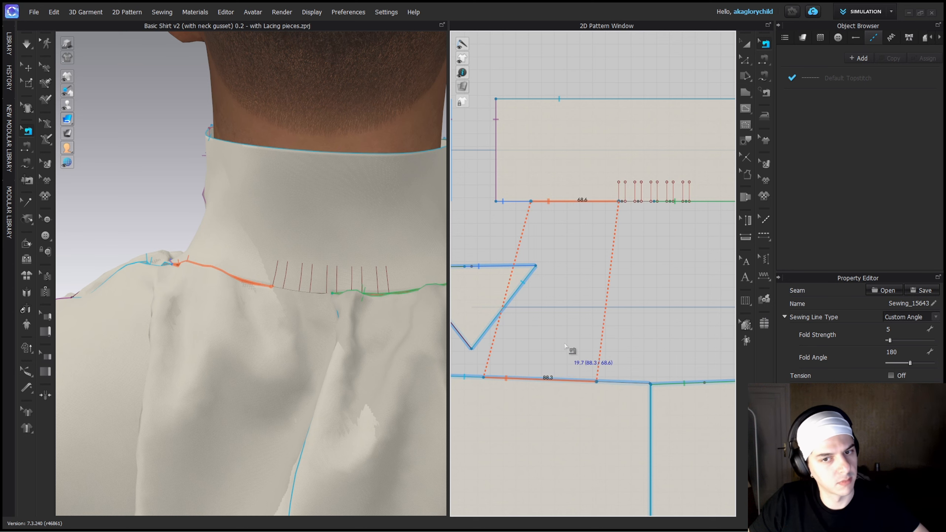
Simulate the shirt with the shortened seam and inspect the opening below the collar's internal lines at the centre back.
{"action": "key", "text": "space"}
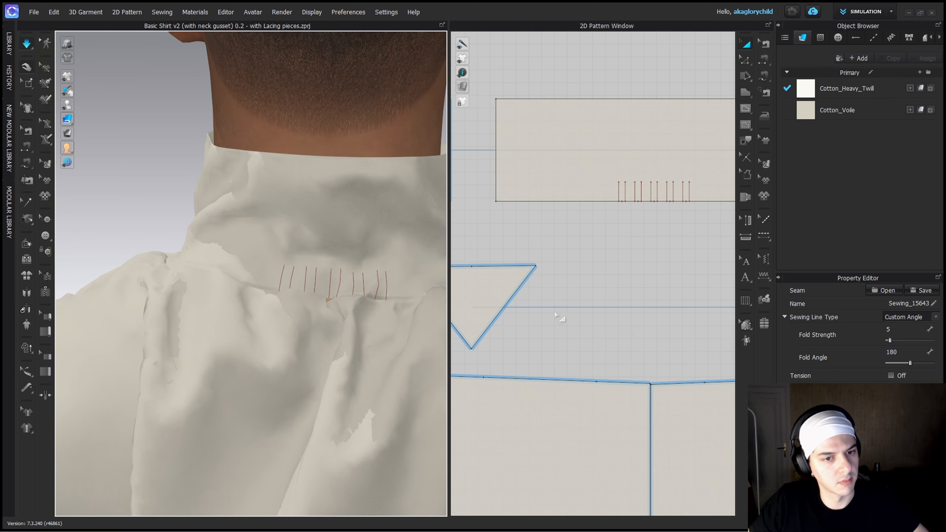
{"action": "scroll", "coordinate": [555, 315], "scroll_direction": "down", "scroll_amount": 3}
{"action": "key", "text": "space"}
{"action": "left_click", "coordinate": [648, 372]}
{"action": "left_click", "coordinate": [599, 226], "text": "shift"}
{"action": "left_click", "coordinate": [495, 229]}
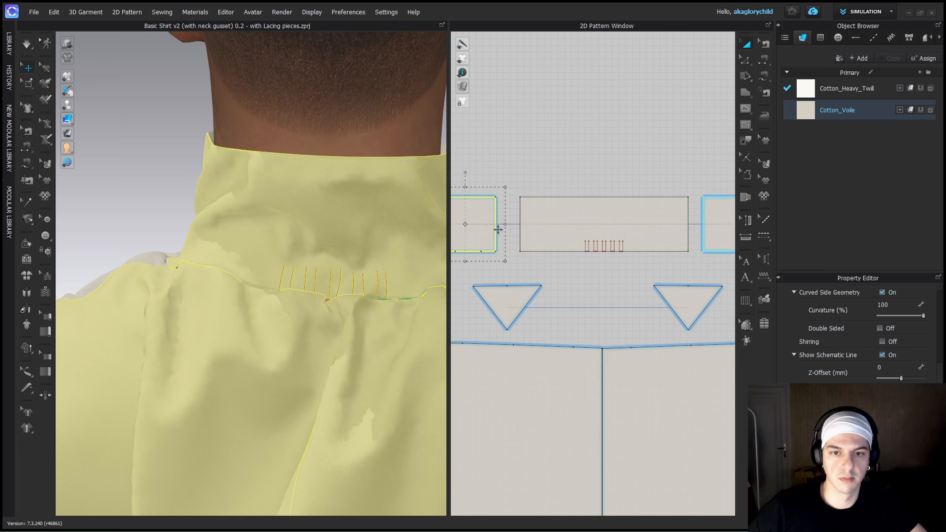
{"action": "left_click", "coordinate": [562, 157]}
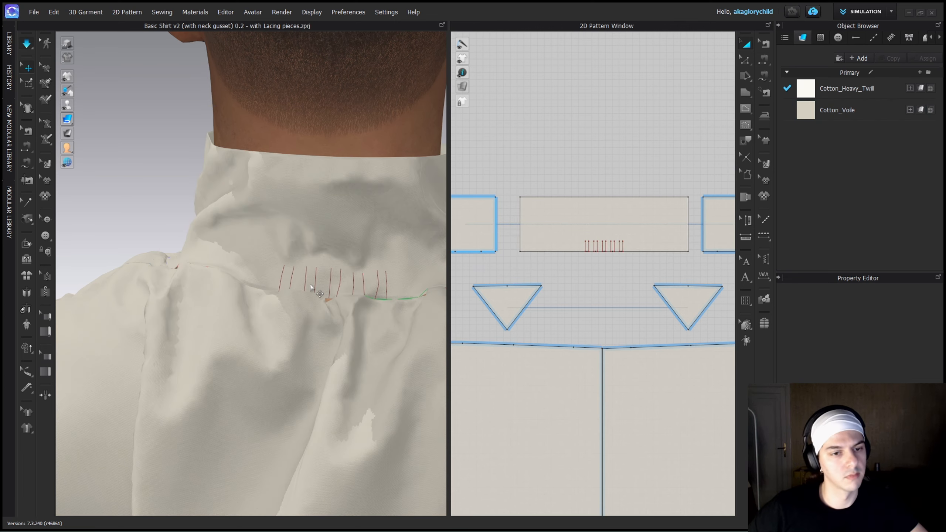
{"action": "scroll", "coordinate": [311, 286], "scroll_direction": "up", "scroll_amount": 3}
{"action": "scroll", "coordinate": [312, 286], "scroll_direction": "up", "scroll_amount": 2}
{"action": "right_click_drag", "start_coordinate": [312, 286], "coordinate": [272, 300]}
{"action": "left_click_drag", "start_coordinate": [272, 300], "coordinate": [268, 300]}
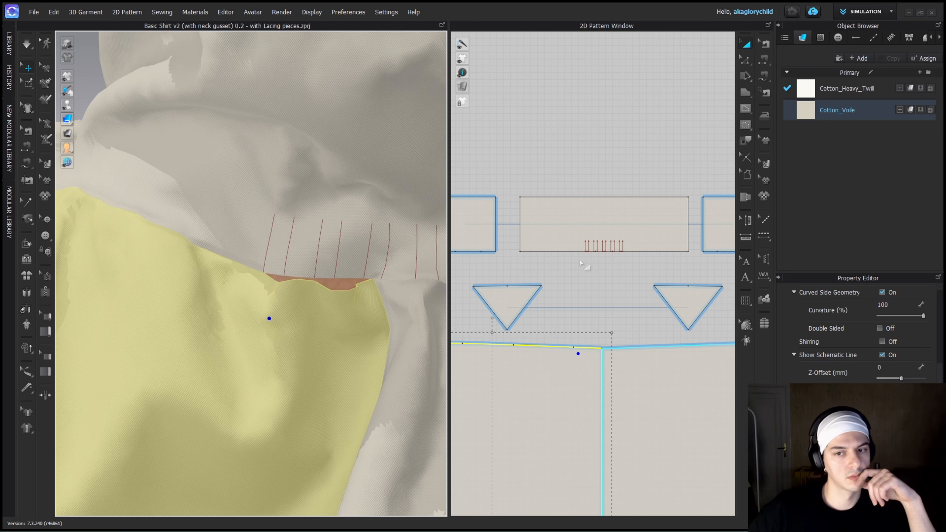
{"action": "scroll", "coordinate": [579, 261], "scroll_direction": "up", "scroll_amount": 4}
Sew together the first and second pairs of internal lines on the back collar, simulating after each pair.
{"action": "key", "text": "n"}
{"action": "key", "text": "space"}
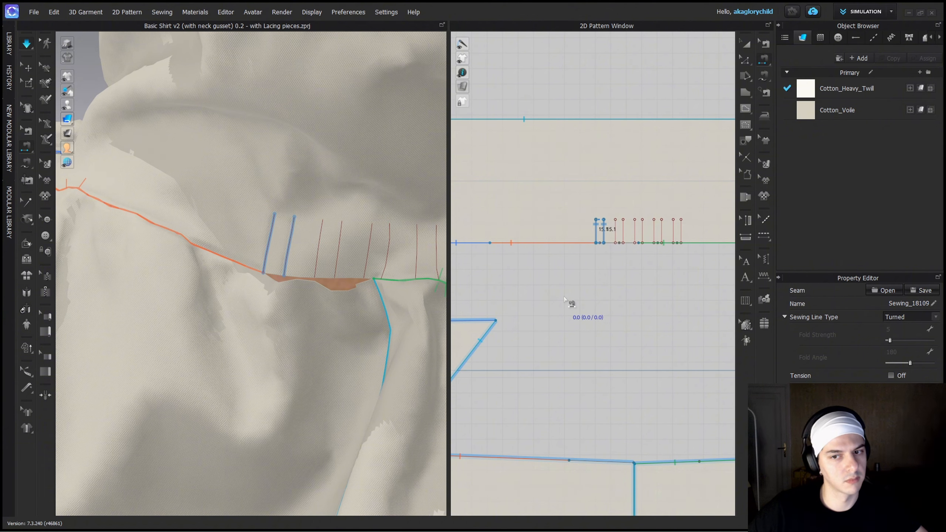
{"action": "key", "text": "space"}
{"action": "key", "text": "n"}
{"action": "middle_click_drag", "start_coordinate": [596, 276], "coordinate": [520, 278]}
{"action": "left_click", "coordinate": [538, 232]}
{"action": "left_click", "coordinate": [546, 232]}
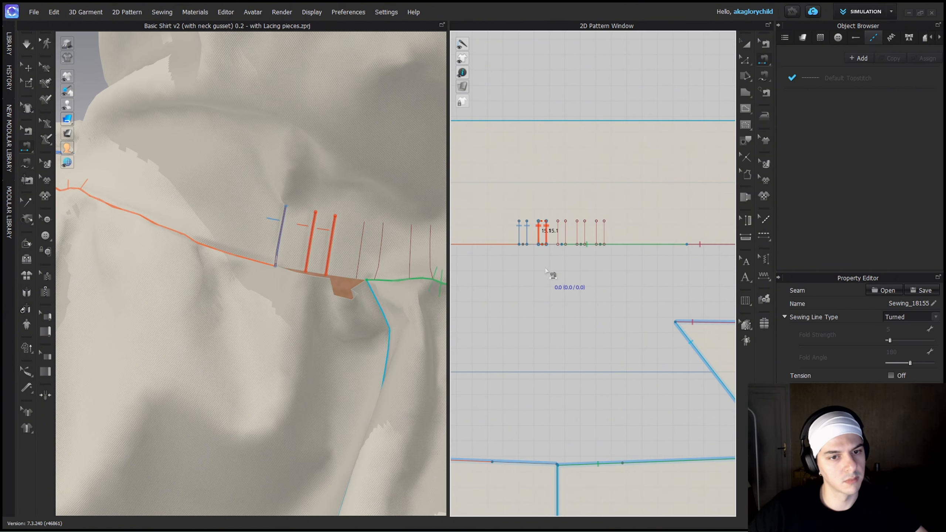
{"action": "key", "text": "space"}
Sew together the third pair of internal lines on the back collar and simulate.
{"action": "key", "text": "n"}
{"action": "left_click", "coordinate": [558, 234]}
{"action": "left_click", "coordinate": [565, 235]}
{"action": "key", "text": "space"}
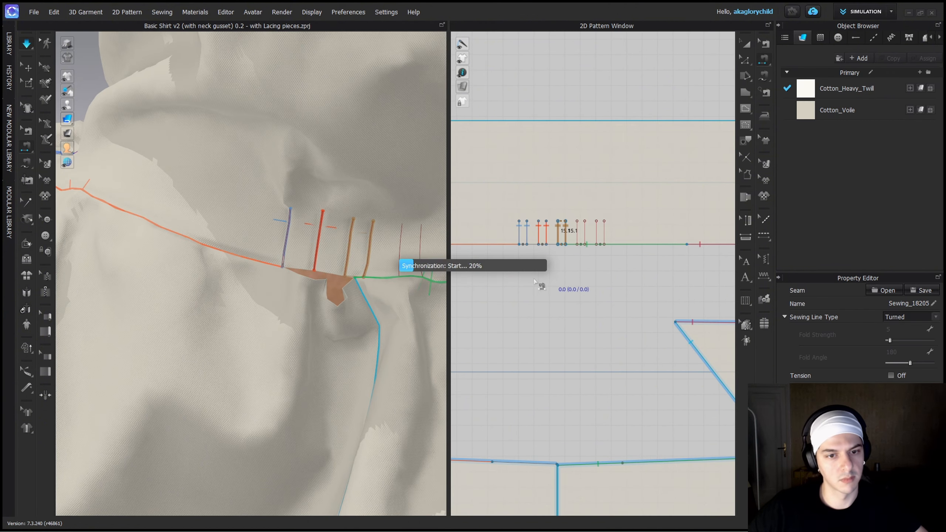
Shorten the opposite collar-to-back seam to start at the last internal line on the collar and the mirrored point on the other back panel.
{"action": "key", "text": "b"}
{"action": "left_click_drag", "start_coordinate": [565, 245], "coordinate": [604, 245]}
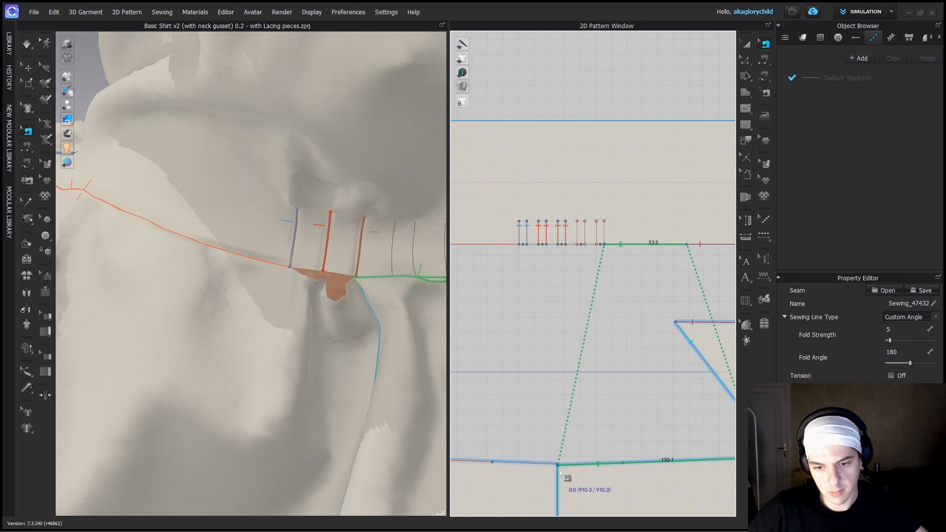
{"action": "left_click_drag", "start_coordinate": [559, 470], "coordinate": [624, 466]}
Sew together the fourth pair of internal lines on the back collar and simulate.
{"action": "key", "text": "n"}
{"action": "left_click", "coordinate": [576, 234]}
{"action": "left_click", "coordinate": [585, 234]}
{"action": "middle_click_drag", "start_coordinate": [393, 300], "coordinate": [264, 293]}
{"action": "key", "text": "space"}
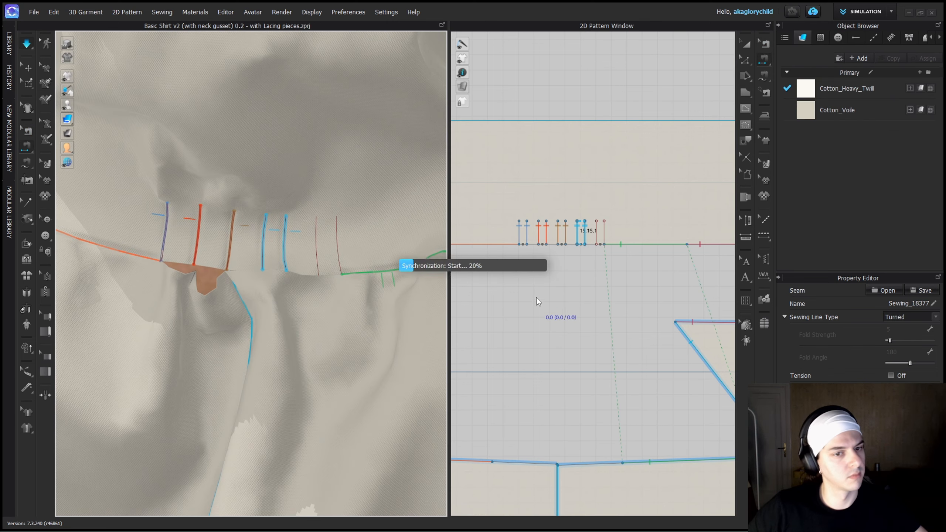
Sew together the fifth pair of internal lines on the back collar and simulate.
{"action": "key", "text": "space"}
{"action": "key", "text": "n"}
{"action": "left_click", "coordinate": [596, 234]}
{"action": "left_click", "coordinate": [604, 235]}
{"action": "key", "text": "space"}
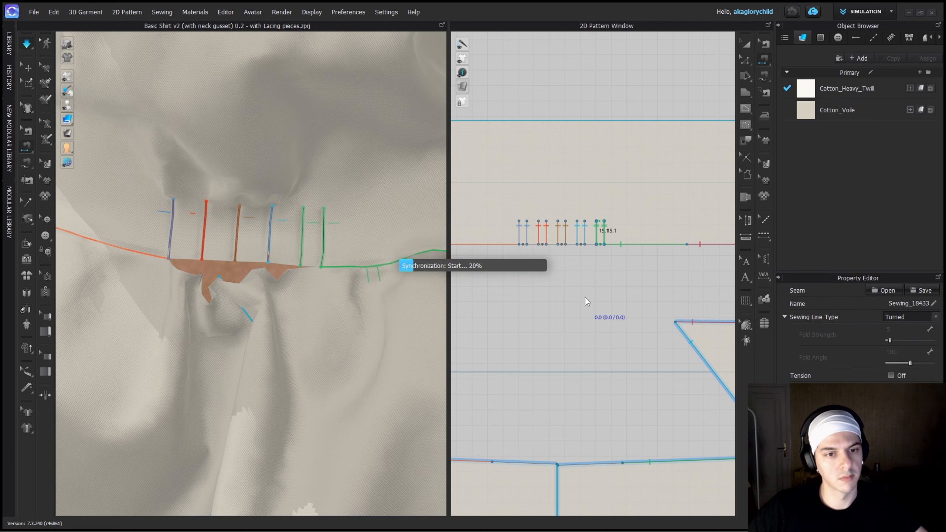
Sew the collar-edge segments between the pleats to the middle of the back neckline with free sewing, then simulate.
{"action": "key", "text": "space"}
{"action": "middle_click_drag", "start_coordinate": [525, 298], "coordinate": [535, 292]}
{"action": "key", "text": "m"}
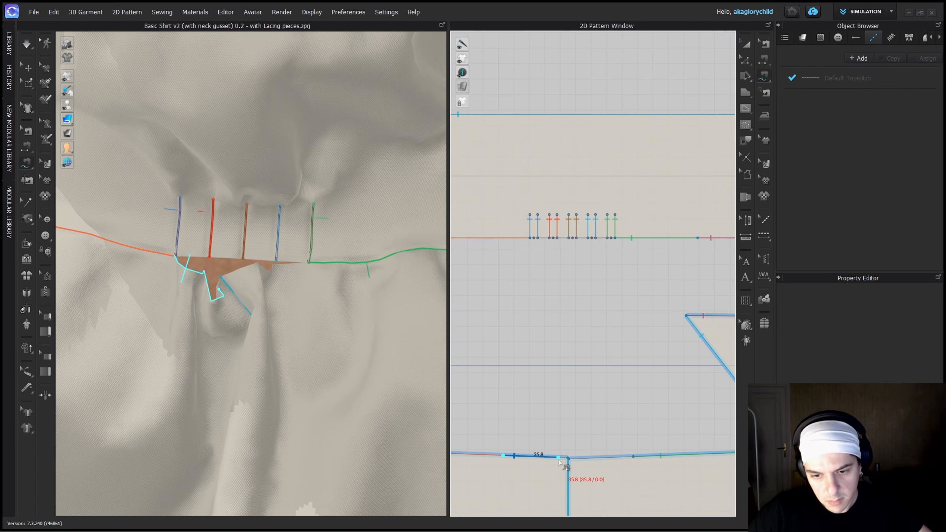
{"action": "left_click", "coordinate": [538, 237], "text": "shift"}
{"action": "left_click", "coordinate": [550, 237], "text": "shift"}
{"action": "left_click", "coordinate": [558, 238], "text": "shift"}
{"action": "left_click", "coordinate": [568, 237], "text": "shift"}
{"action": "left_click", "coordinate": [633, 456]}
{"action": "left_click", "coordinate": [568, 459]}
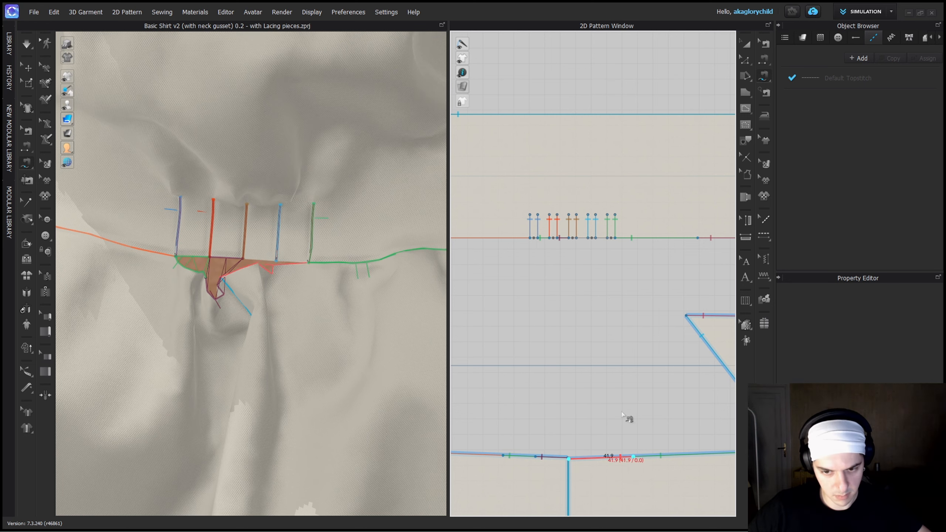
{"action": "left_click", "coordinate": [587, 238], "text": "shift"}
{"action": "key", "text": "space"}
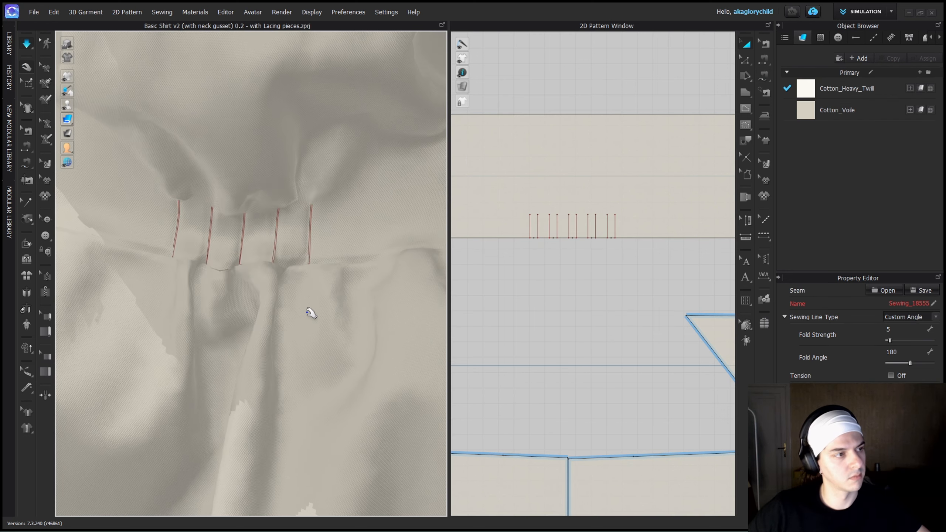
Examine the five collar pleats and the fabric gathered beneath them across the upper back.
{"action": "left_click", "coordinate": [251, 302]}
{"action": "scroll", "coordinate": [245, 317], "scroll_direction": "down", "scroll_amount": 10}
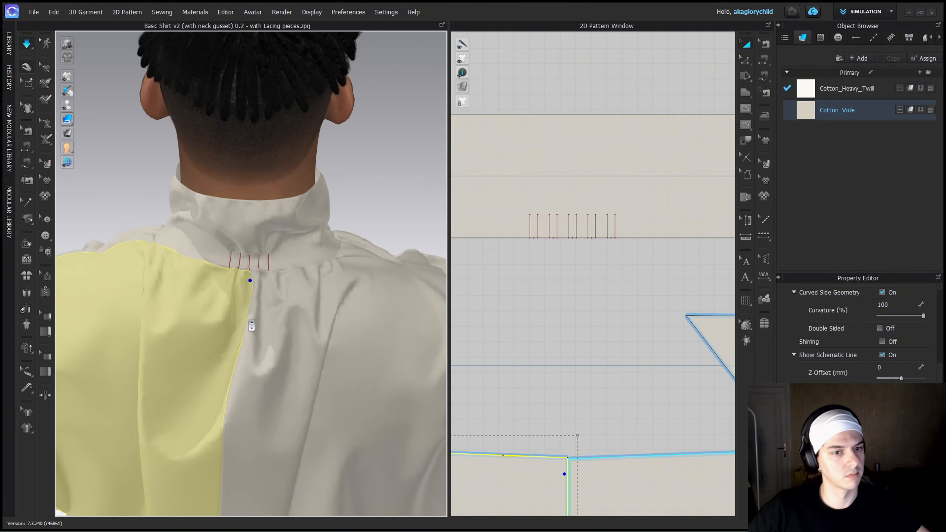
{"action": "scroll", "coordinate": [252, 311], "scroll_direction": "down", "scroll_amount": 4}
{"action": "right_click_drag", "start_coordinate": [252, 311], "coordinate": [179, 308]}
{"action": "left_click", "coordinate": [179, 302]}
{"action": "scroll", "coordinate": [246, 296], "scroll_direction": "up", "scroll_amount": 3}
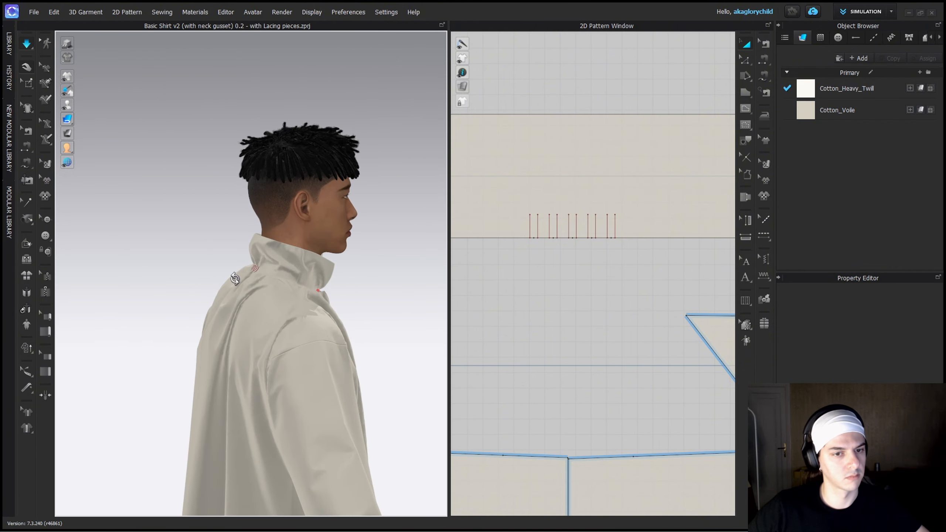
{"action": "right_click_drag", "start_coordinate": [234, 278], "coordinate": [339, 356]}
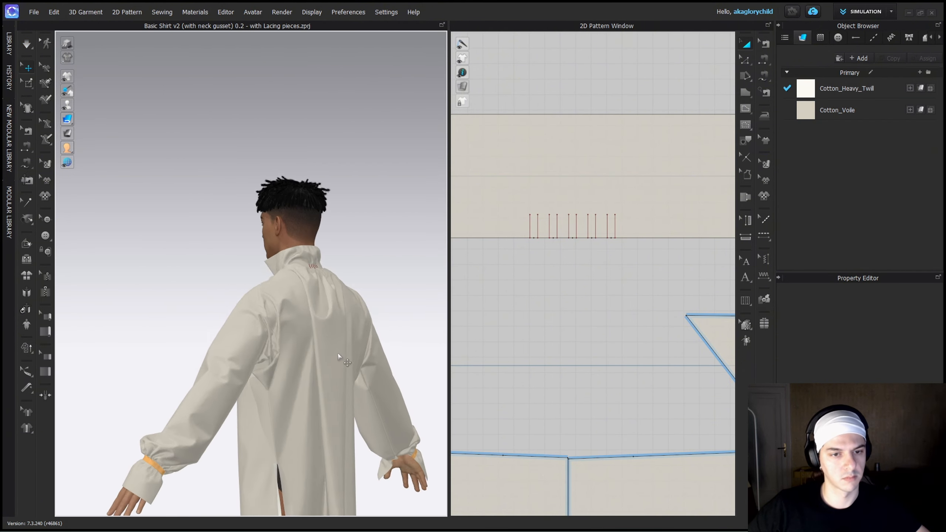
{"action": "scroll", "coordinate": [308, 286], "scroll_direction": "down", "scroll_amount": 2}
{"action": "scroll", "coordinate": [307, 286], "scroll_direction": "up", "scroll_amount": 4}
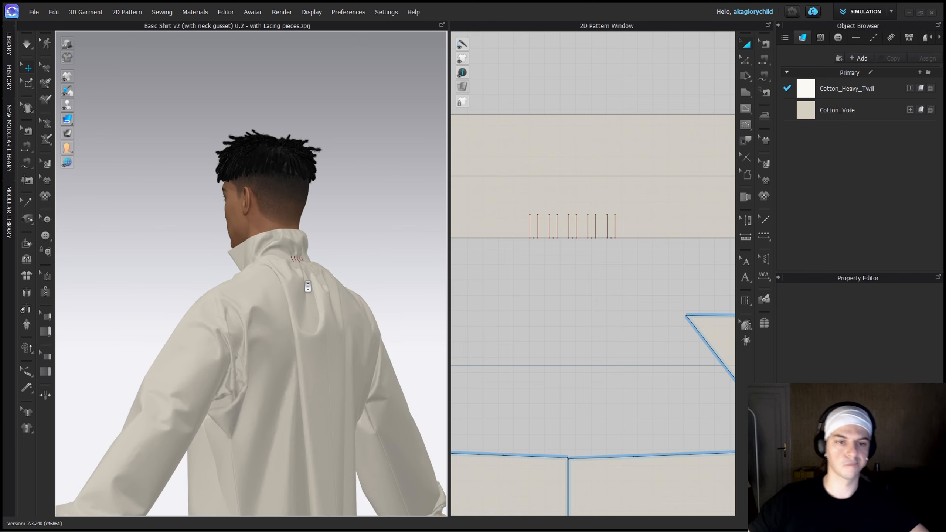
{"action": "scroll", "coordinate": [308, 286], "scroll_direction": "up", "scroll_amount": 3}
{"action": "right_click_drag", "start_coordinate": [325, 277], "coordinate": [241, 262]}
{"action": "scroll", "coordinate": [241, 261], "scroll_direction": "up", "scroll_amount": 3}
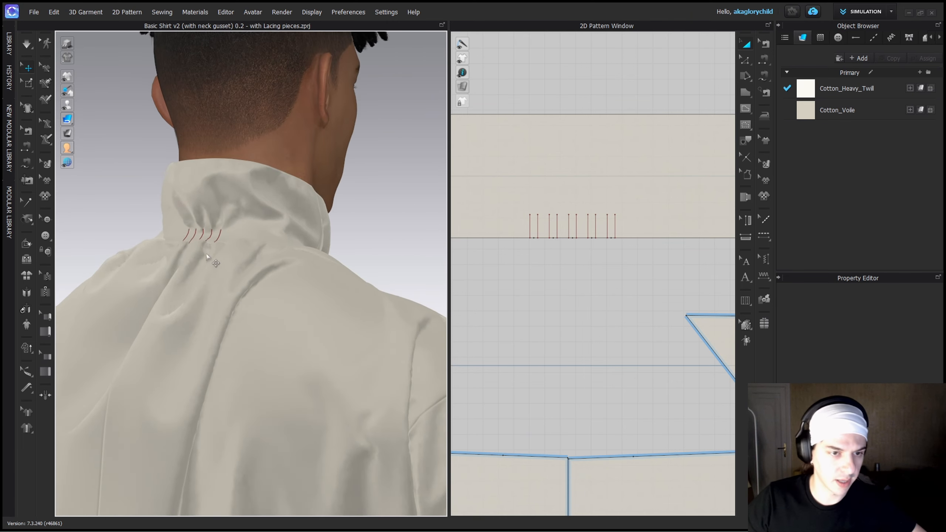
{"action": "scroll", "coordinate": [207, 256], "scroll_direction": "up", "scroll_amount": 5}
{"action": "scroll", "coordinate": [271, 389], "scroll_direction": "down", "scroll_amount": 2}
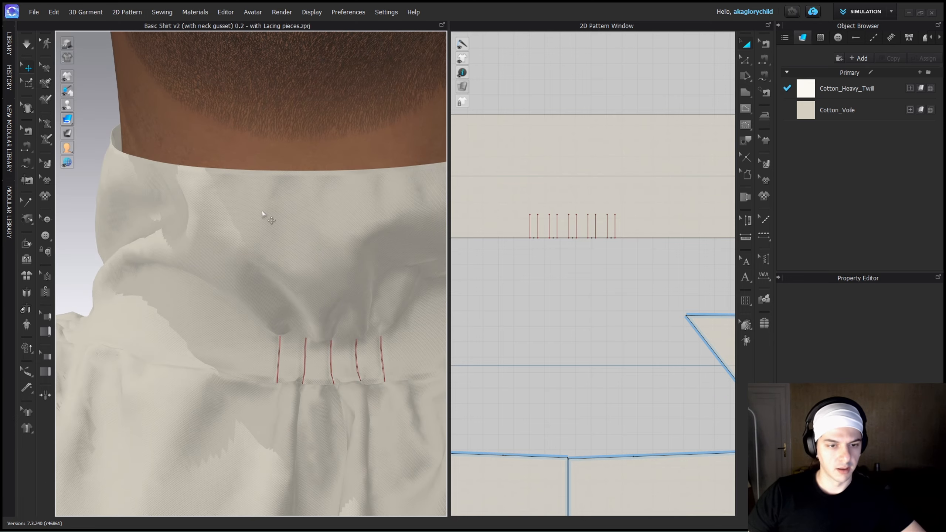
{"action": "scroll", "coordinate": [342, 366], "scroll_direction": "up", "scroll_amount": 2}
{"action": "middle_click_drag", "start_coordinate": [342, 366], "coordinate": [338, 325]}
{"action": "scroll", "coordinate": [340, 318], "scroll_direction": "down", "scroll_amount": 5}
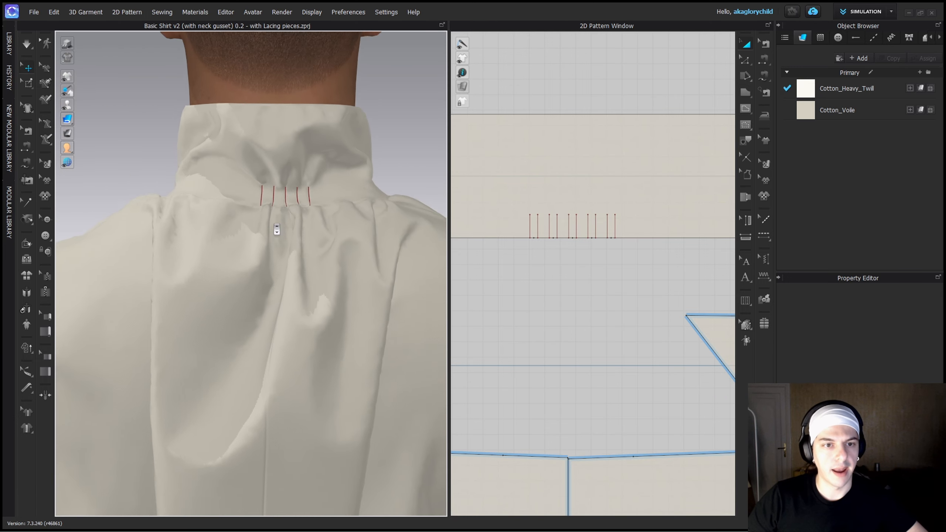
{"action": "scroll", "coordinate": [276, 229], "scroll_direction": "down", "scroll_amount": 2}
{"action": "right_click_drag", "start_coordinate": [301, 231], "coordinate": [300, 266]}
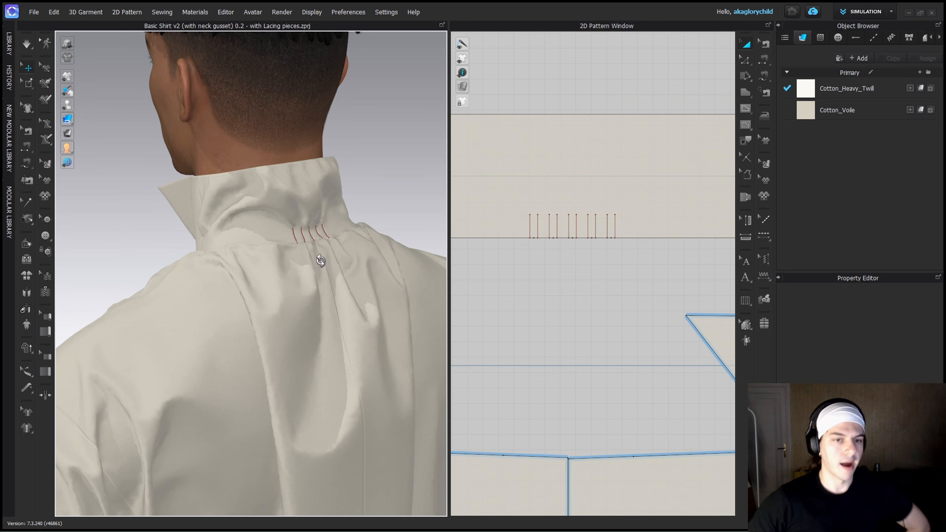
Examine the collar's profile and the drape of the shirt back from the side, rear and front.
{"action": "right_click_drag", "start_coordinate": [320, 261], "coordinate": [356, 223]}
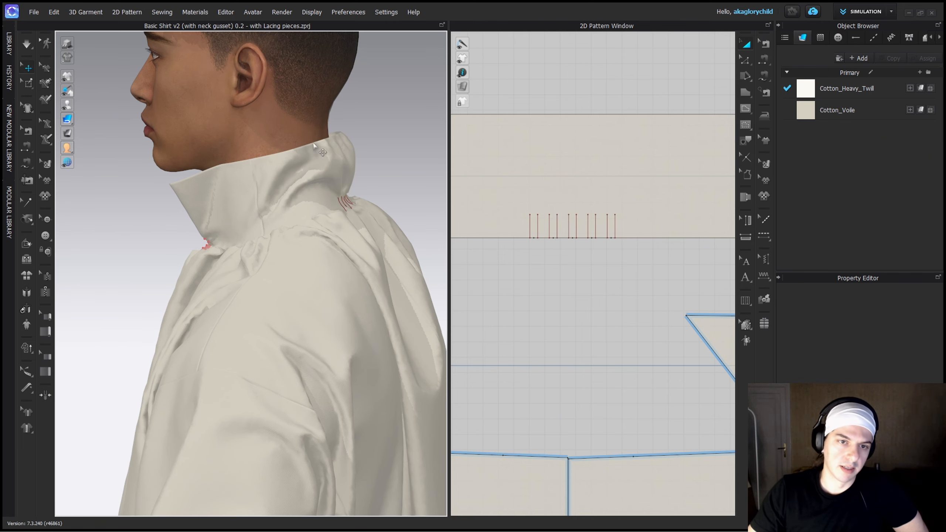
{"action": "scroll", "coordinate": [333, 180], "scroll_direction": "down", "scroll_amount": 5}
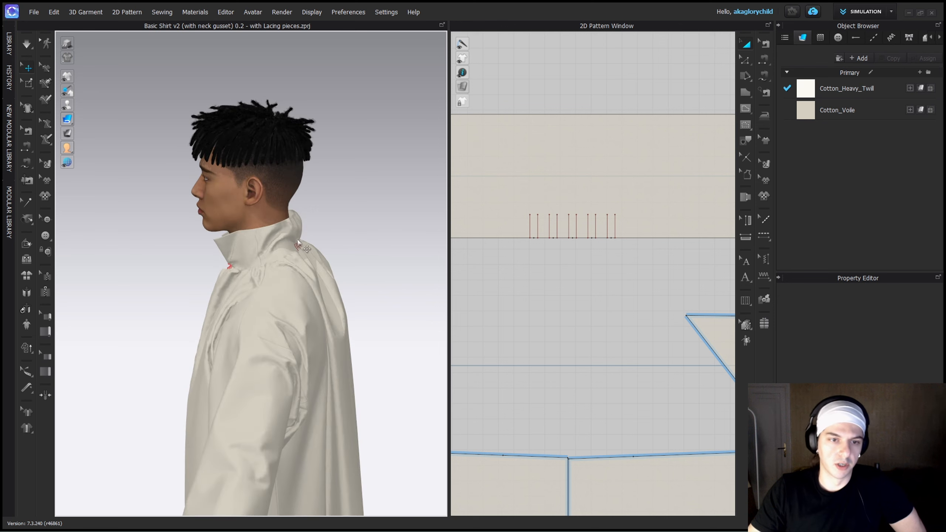
{"action": "right_click_drag", "start_coordinate": [283, 232], "coordinate": [319, 197]}
{"action": "scroll", "coordinate": [271, 233], "scroll_direction": "up", "scroll_amount": 6}
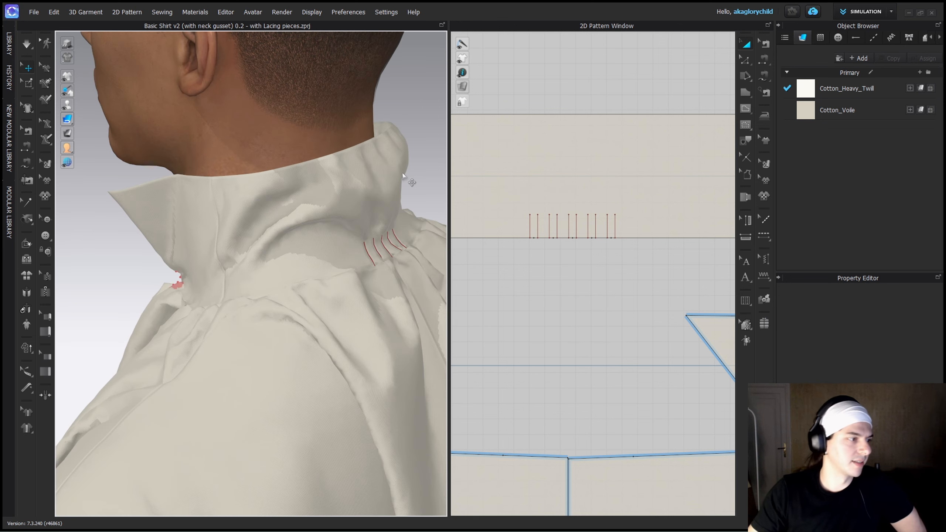
{"action": "right_click_drag", "start_coordinate": [405, 208], "coordinate": [422, 186]}
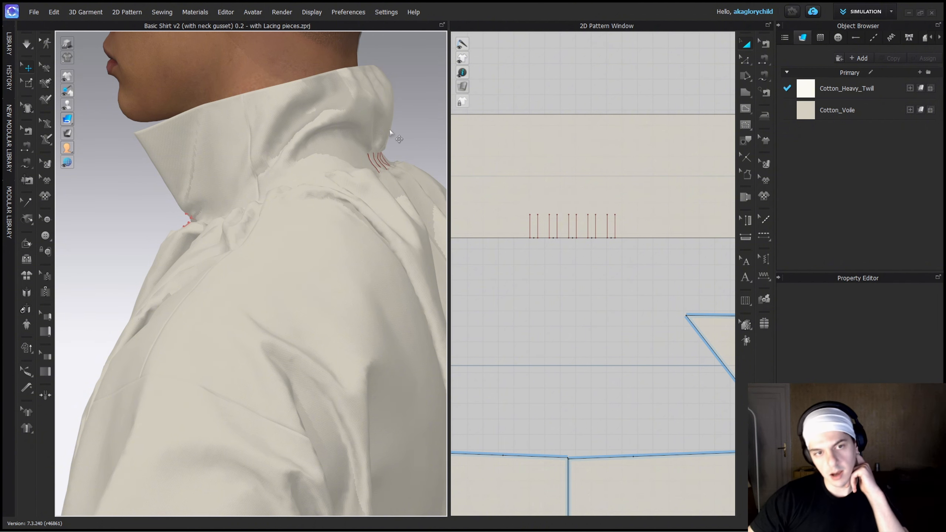
{"action": "scroll", "coordinate": [343, 152], "scroll_direction": "down", "scroll_amount": 5}
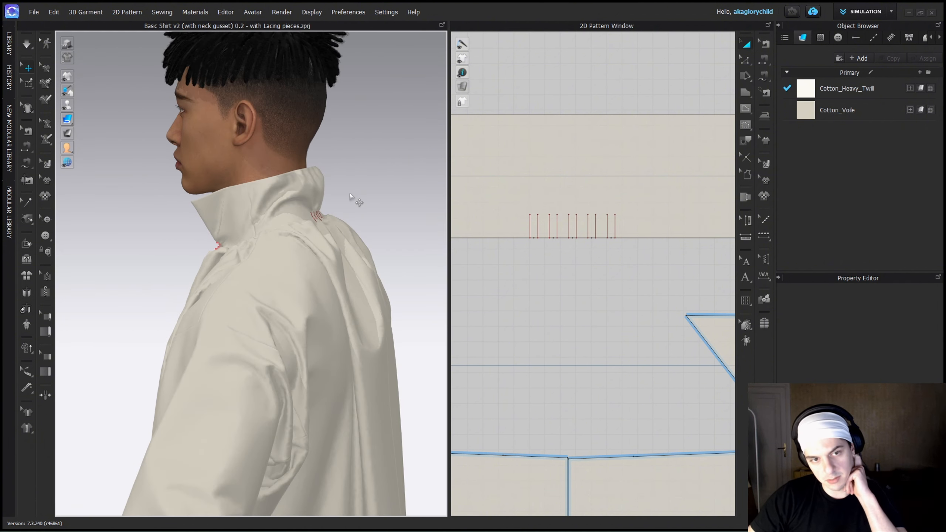
{"action": "right_click_drag", "start_coordinate": [348, 194], "coordinate": [208, 209]}
{"action": "scroll", "coordinate": [223, 227], "scroll_direction": "down", "scroll_amount": 4}
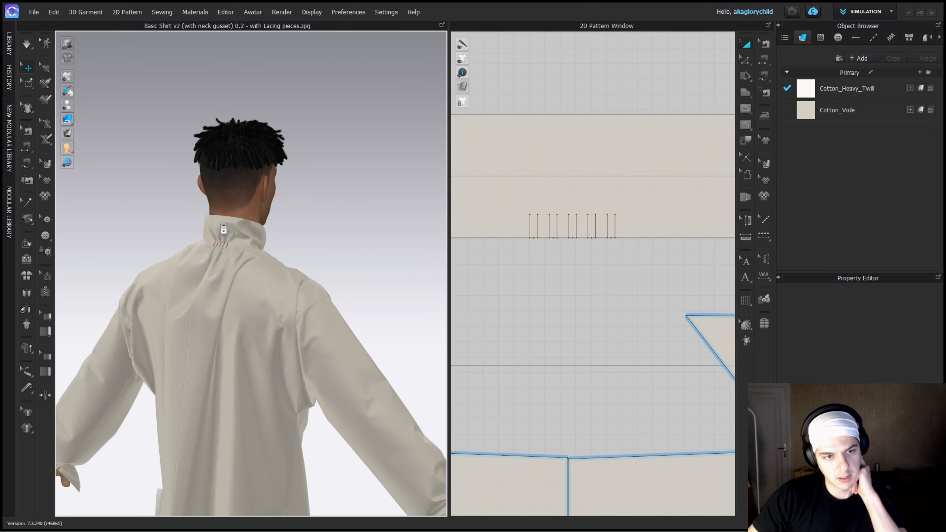
{"action": "right_click_drag", "start_coordinate": [247, 240], "coordinate": [181, 238]}
{"action": "middle_click_drag", "start_coordinate": [235, 269], "coordinate": [273, 222]}
{"action": "scroll", "coordinate": [274, 222], "scroll_direction": "down", "scroll_amount": 3}
{"action": "right_click_drag", "start_coordinate": [274, 222], "coordinate": [345, 257]}
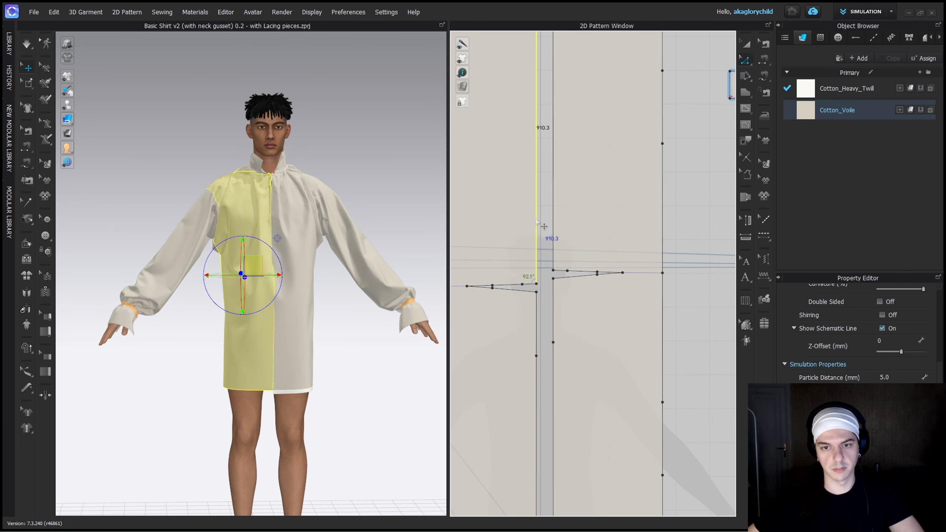
Try to merge the centre edges of the two back panels.
{"action": "left_click", "coordinate": [553, 217], "text": "shift"}
{"action": "right_click", "coordinate": [553, 217]}
{"action": "left_click", "coordinate": [611, 315]}
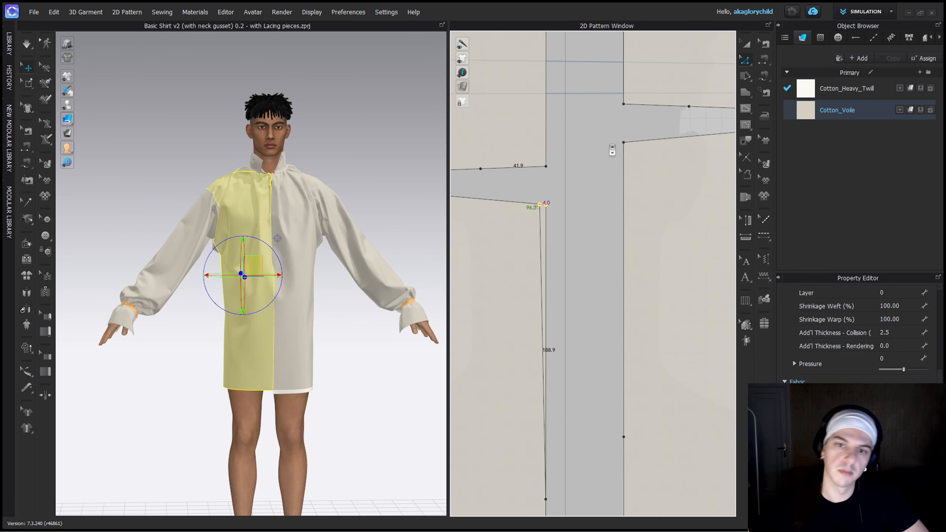
Try to shift the front panel's inner neck corner away from the centre and merge the front centre edges below the slit.
{"action": "left_click", "coordinate": [624, 143]}
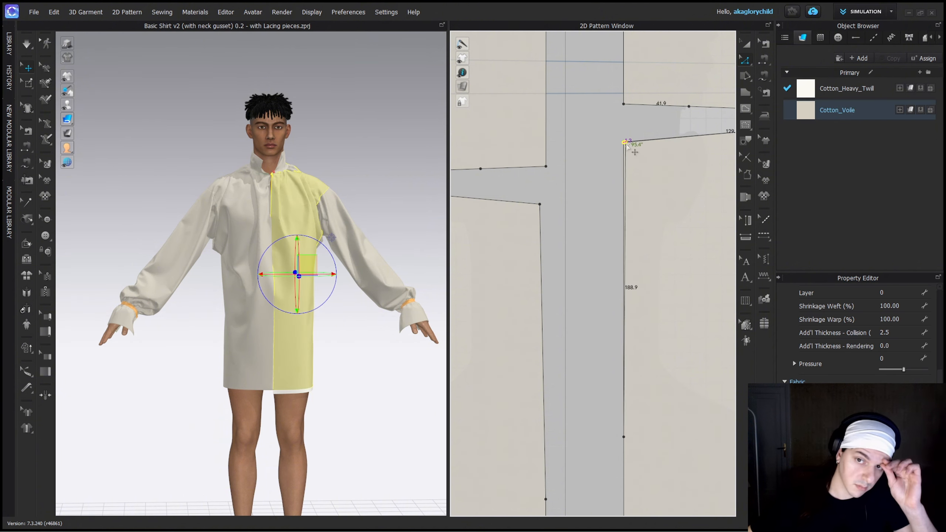
{"action": "left_click_drag", "start_coordinate": [626, 144], "coordinate": [630, 145]}
{"action": "left_click", "coordinate": [606, 196]}
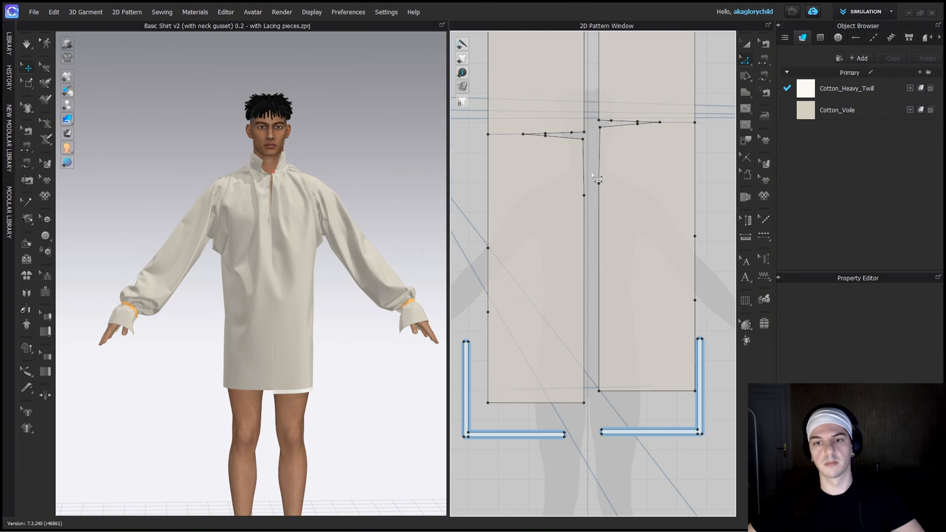
{"action": "left_click", "coordinate": [598, 114]}
{"action": "left_click", "coordinate": [584, 116], "text": "shift"}
{"action": "left_click", "coordinate": [584, 250], "text": "shift"}
{"action": "left_click", "coordinate": [598, 241], "text": "shift"}
{"action": "right_click", "coordinate": [598, 240]}
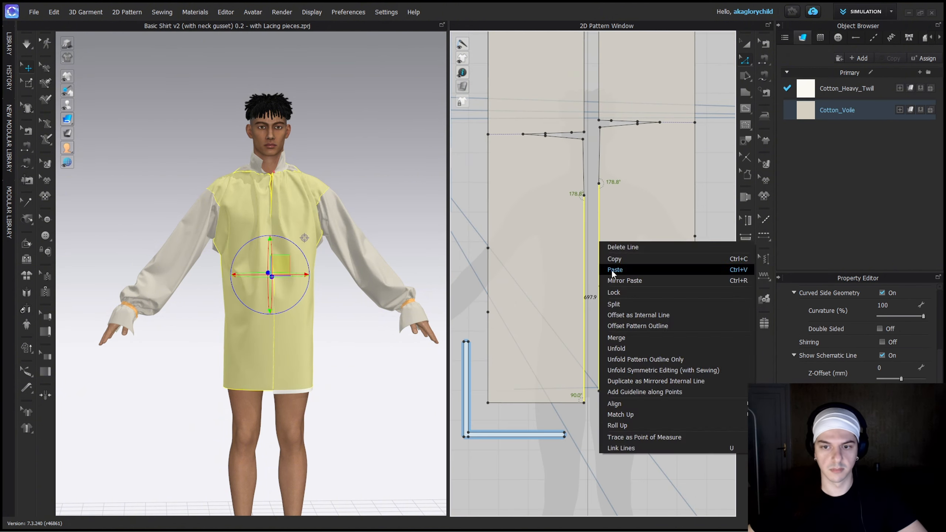
{"action": "left_click", "coordinate": [628, 342]}
Undo the corner shift and the other recent edits to the panels until their linked editing is restored.
{"action": "key", "text": "ctrl+z"}
{"action": "key", "text": "ctrl+z"}
{"action": "key", "text": "ctrl+z"}
{"action": "key", "text": "ctrl+z"}
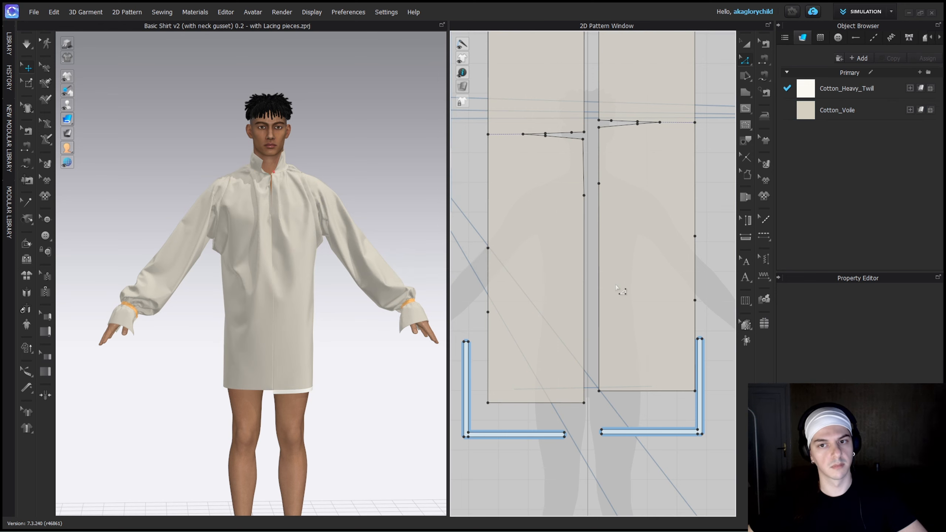
{"action": "key", "text": "ctrl+z"}
{"action": "key", "text": "ctrl+z"}
{"action": "key", "text": "ctrl+z"}
{"action": "key", "text": "ctrl+z"}
{"action": "key", "text": "ctrl+z"}
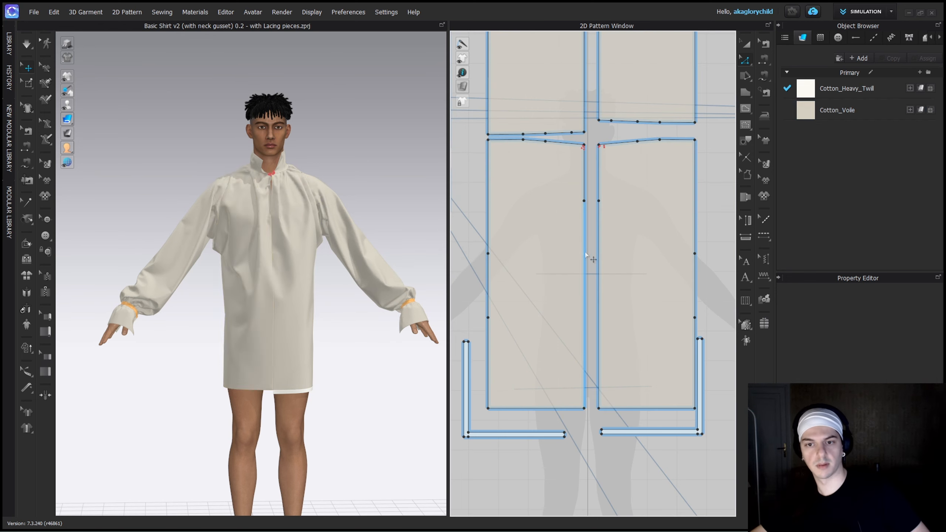
Move the inner neck corners of the linked front panels slightly away from the centre to open the neck slit.
{"action": "left_click", "coordinate": [585, 255]}
{"action": "right_click", "coordinate": [597, 252]}
{"action": "left_click", "coordinate": [642, 372]}
{"action": "left_click", "coordinate": [588, 148]}
{"action": "scroll", "coordinate": [587, 146], "scroll_direction": "up", "scroll_amount": 6}
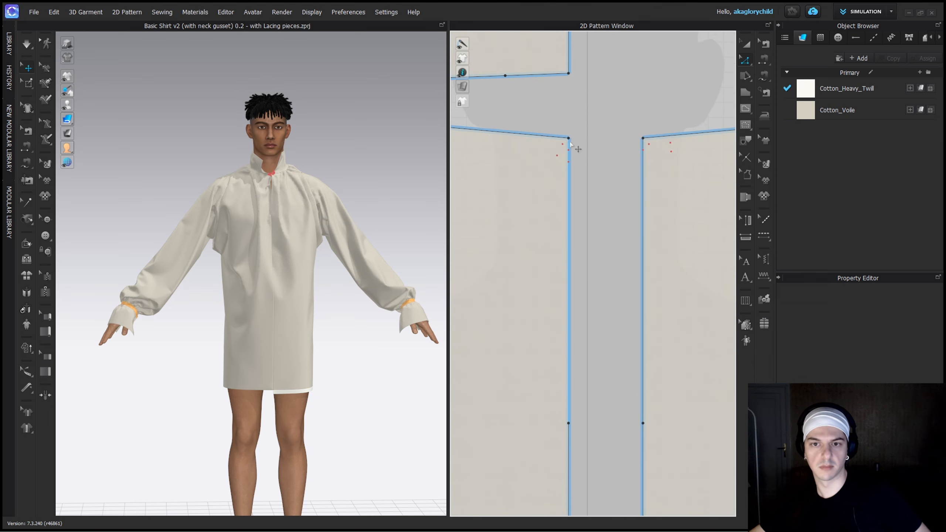
{"action": "left_click", "coordinate": [568, 138]}
{"action": "left_click_drag", "start_coordinate": [568, 139], "coordinate": [562, 138]}
{"action": "scroll", "coordinate": [580, 217], "scroll_direction": "down", "scroll_amount": 6}
Remove the linked editing from the front panels and merge their centre edges below the neck slit.
{"action": "left_click", "coordinate": [577, 298]}
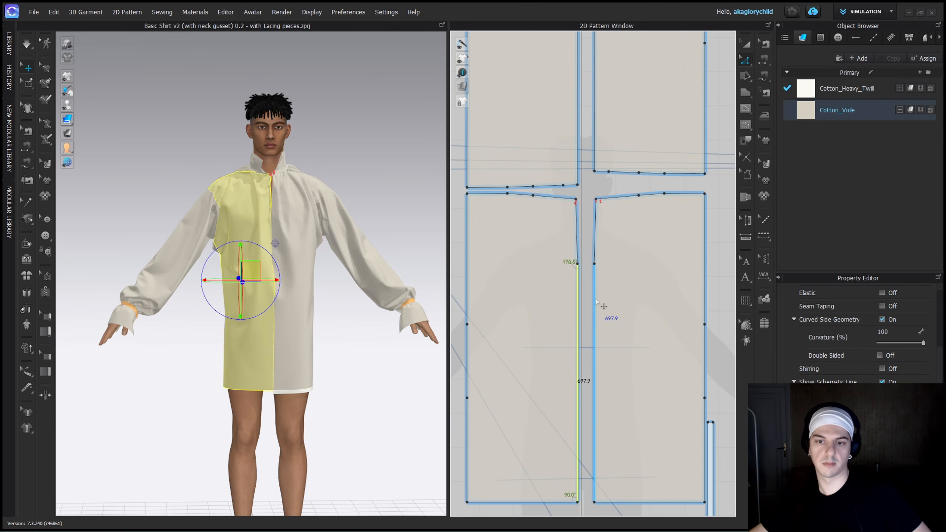
{"action": "key", "text": "a"}
{"action": "right_click", "coordinate": [604, 298]}
{"action": "left_click", "coordinate": [629, 160]}
{"action": "key", "text": "z"}
{"action": "left_click", "coordinate": [578, 316]}
{"action": "left_click", "coordinate": [594, 307], "text": "shift"}
{"action": "right_click", "coordinate": [594, 306]}
{"action": "left_click", "coordinate": [620, 401]}
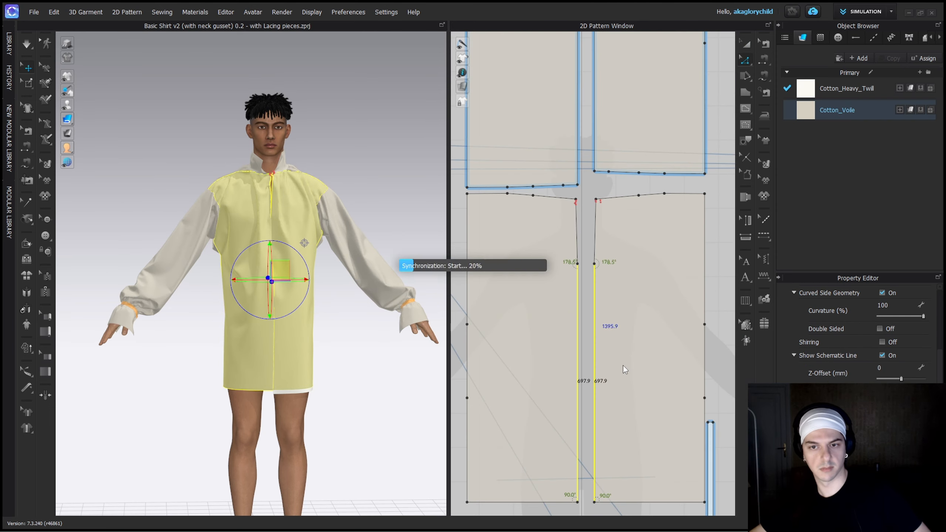
Remove the linked editing from the back panels and merge them along their centre edges.
{"action": "key", "text": "a"}
{"action": "right_click", "coordinate": [562, 144]}
{"action": "left_click", "coordinate": [611, 305]}
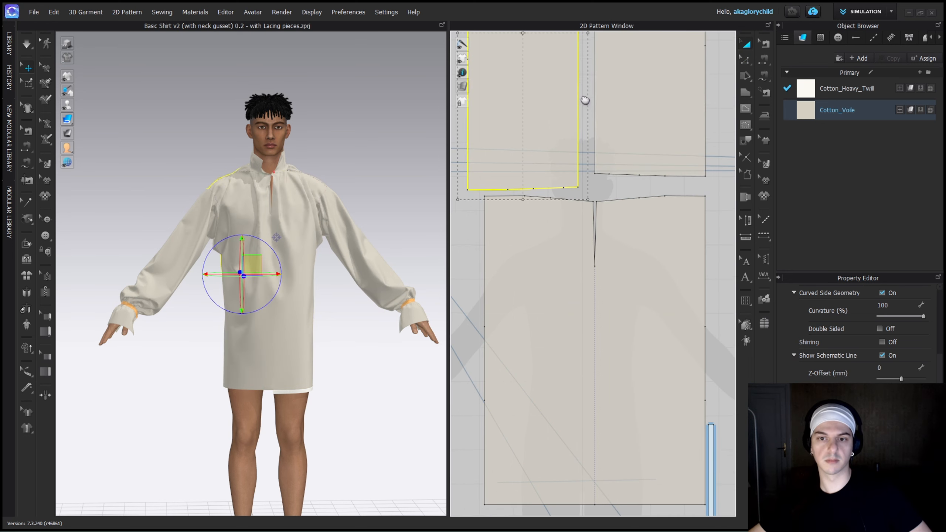
{"action": "middle_click_drag", "start_coordinate": [584, 99], "coordinate": [596, 228]}
{"action": "key", "text": "z"}
{"action": "left_click", "coordinate": [588, 198]}
{"action": "left_click", "coordinate": [605, 173], "text": "shift"}
{"action": "right_click", "coordinate": [605, 173]}
{"action": "left_click", "coordinate": [629, 269]}
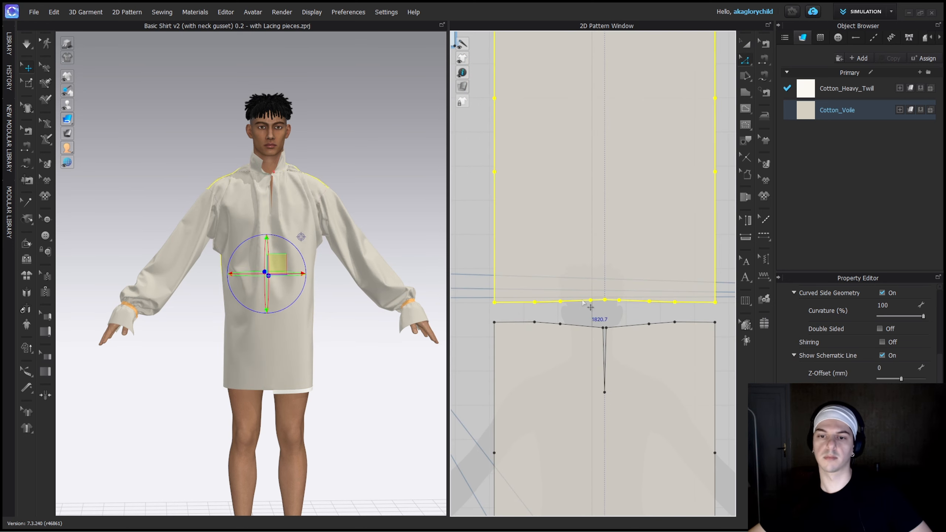
Try to merge the outer shoulder edges of the front piece with those of the back piece.
{"action": "left_click", "coordinate": [520, 302]}
{"action": "left_click", "coordinate": [518, 322], "text": "shift"}
{"action": "right_click", "coordinate": [518, 322]}
{"action": "left_click", "coordinate": [559, 217]}
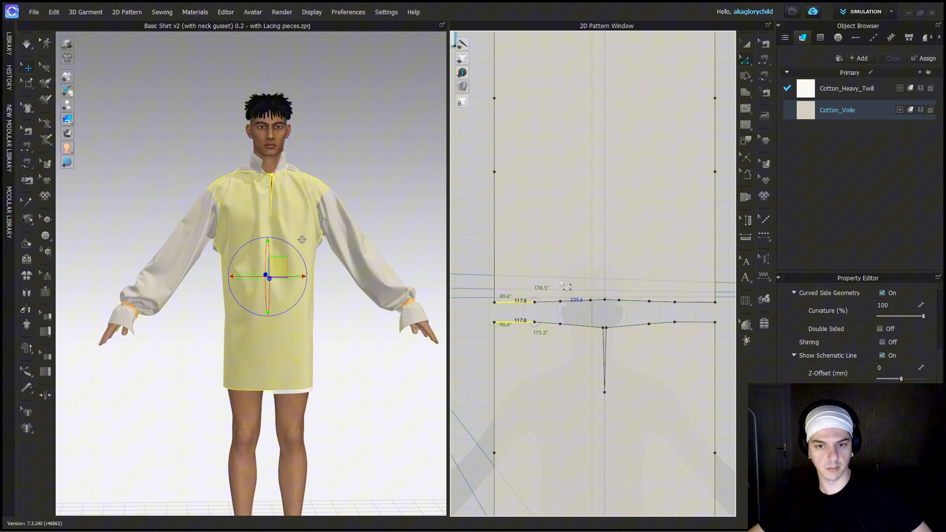
{"action": "right_click", "coordinate": [688, 303]}
{"action": "left_click", "coordinate": [610, 331]}
Move the merged front piece up until its outer shoulder edges meet the back piece.
{"action": "key", "text": "a"}
{"action": "left_click_drag", "start_coordinate": [573, 369], "coordinate": [566, 344]}
{"action": "scroll", "coordinate": [566, 343], "scroll_direction": "down", "scroll_amount": 3}
{"action": "scroll", "coordinate": [536, 344], "scroll_direction": "up", "scroll_amount": 8}
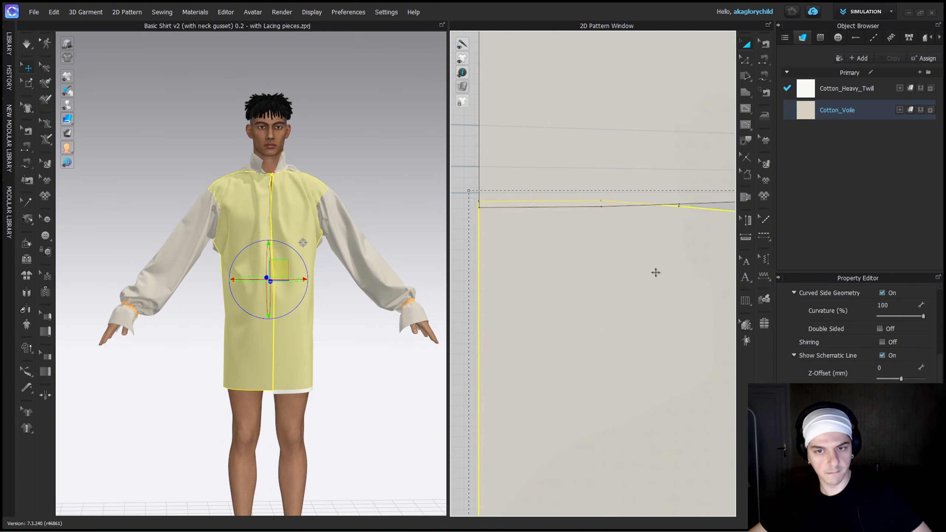
{"action": "scroll", "coordinate": [654, 272], "scroll_direction": "down", "scroll_amount": 6}
{"action": "left_click", "coordinate": [692, 291]}
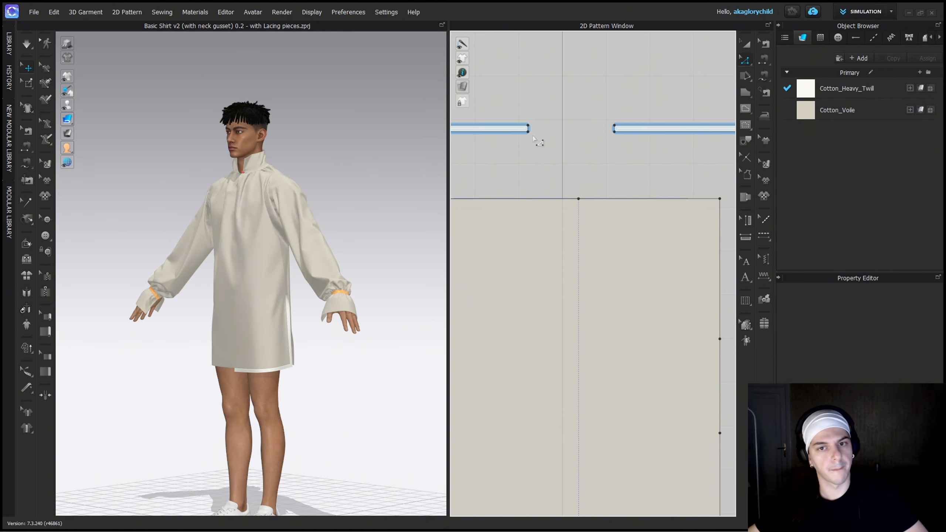
Remove the linked editing from the two strips beyond the back hem and merge their facing 15 mm ends.
{"action": "left_click", "coordinate": [521, 128]}
{"action": "right_click", "coordinate": [521, 129]}
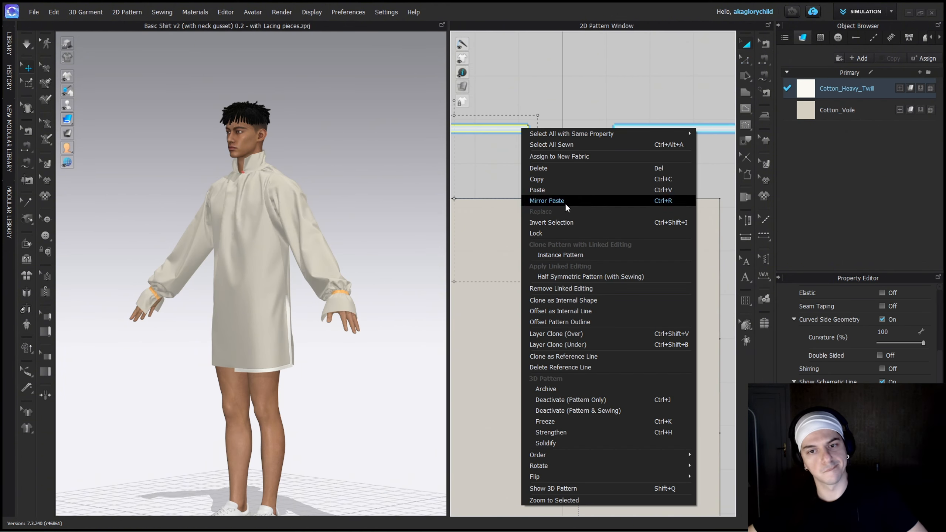
{"action": "left_click", "coordinate": [583, 287]}
{"action": "key", "text": "z"}
{"action": "scroll", "coordinate": [552, 124], "scroll_direction": "up", "scroll_amount": 5}
{"action": "left_click", "coordinate": [498, 135]}
{"action": "left_click", "coordinate": [694, 138], "text": "shift"}
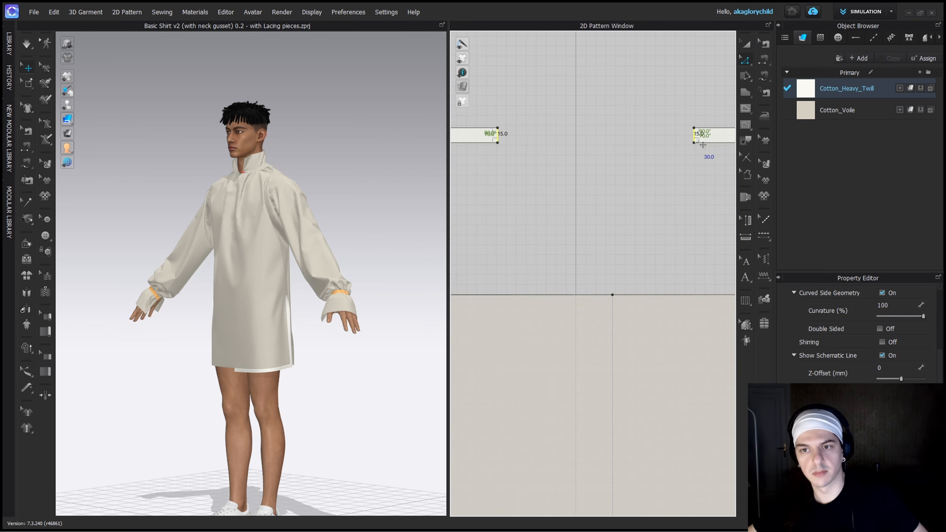
{"action": "right_click", "coordinate": [697, 135]}
{"action": "left_click", "coordinate": [723, 217]}
{"action": "scroll", "coordinate": [610, 271], "scroll_direction": "down", "scroll_amount": 5}
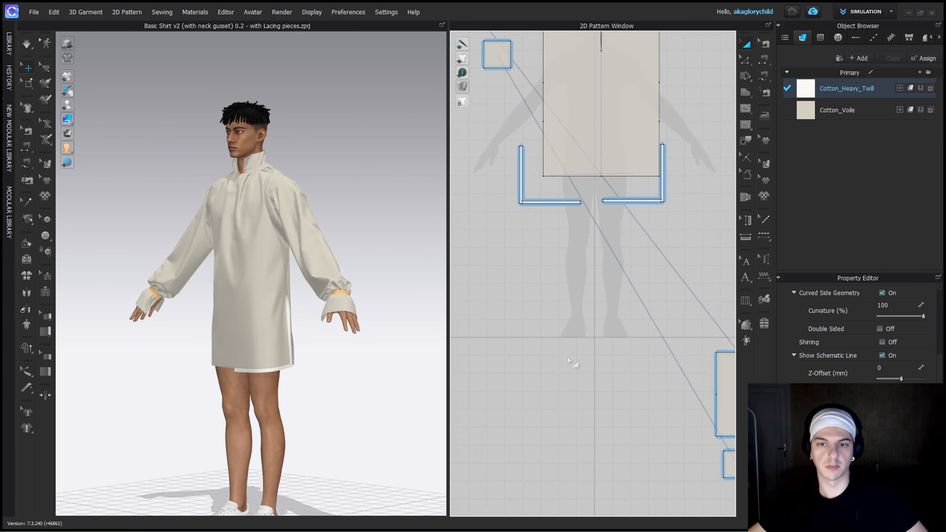
Remove the linked editing from the two L-shaped strips below the front hem and merge their facing 15 mm ends.
{"action": "scroll", "coordinate": [568, 229], "scroll_direction": "up", "scroll_amount": 5}
{"action": "right_click", "coordinate": [591, 155]}
{"action": "left_click", "coordinate": [626, 160]}
{"action": "key", "text": "z"}
{"action": "scroll", "coordinate": [620, 155], "scroll_direction": "up", "scroll_amount": 4}
{"action": "left_click", "coordinate": [746, 236]}
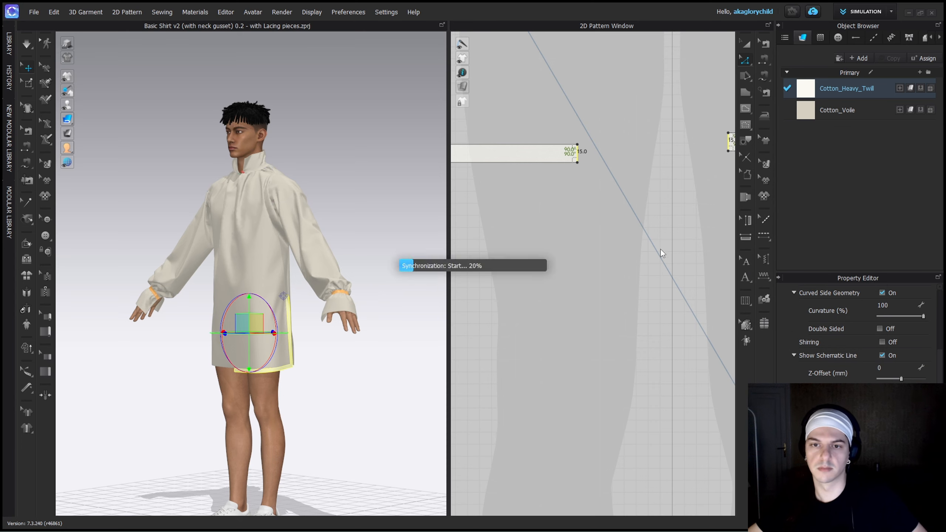
Remove the linked editing from the side strips above the collar piece.
{"action": "scroll", "coordinate": [659, 261], "scroll_direction": "down", "scroll_amount": 6}
{"action": "middle_click_drag", "start_coordinate": [549, 230], "coordinate": [535, 281]}
{"action": "left_click_drag", "start_coordinate": [629, 371], "coordinate": [600, 145]}
{"action": "middle_click_drag", "start_coordinate": [600, 145], "coordinate": [642, 172]}
{"action": "left_click", "coordinate": [700, 143]}
{"action": "middle_click_drag", "start_coordinate": [703, 143], "coordinate": [538, 128]}
{"action": "scroll", "coordinate": [538, 127], "scroll_direction": "up", "scroll_amount": 4}
{"action": "left_click_drag", "start_coordinate": [528, 129], "coordinate": [705, 242]}
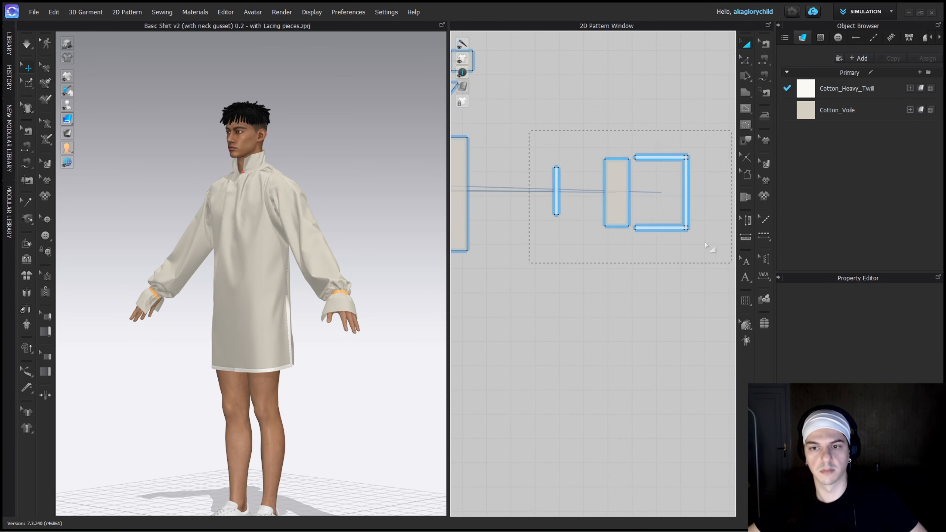
{"action": "left_click_drag", "start_coordinate": [610, 178], "coordinate": [511, 188]}
{"action": "left_click", "coordinate": [485, 187], "text": "shift"}
{"action": "scroll", "coordinate": [536, 186], "scroll_direction": "down", "scroll_amount": 5}
{"action": "scroll", "coordinate": [548, 163], "scroll_direction": "up", "scroll_amount": 7}
{"action": "right_click", "coordinate": [529, 179]}
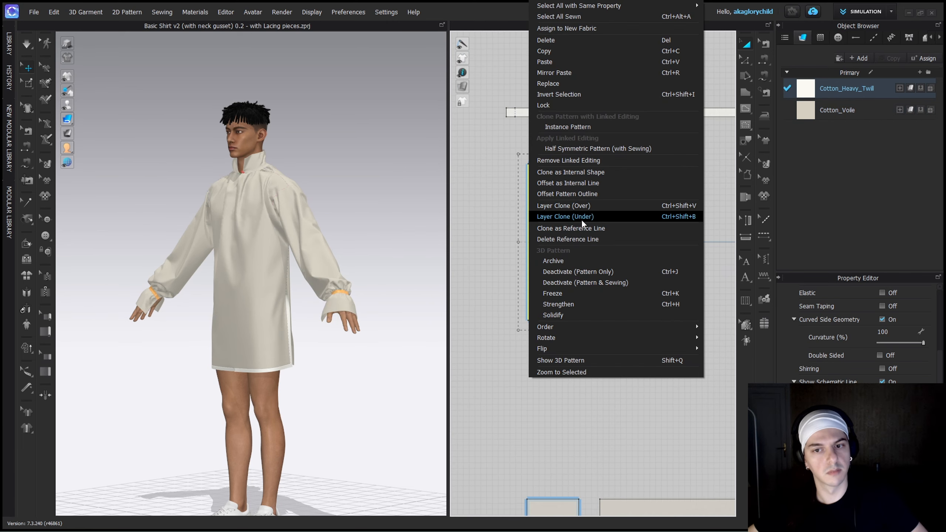
{"action": "left_click", "coordinate": [581, 160]}
Merge the left end of the horizontal strip above the collar with the facing end of its left side strip.
{"action": "scroll", "coordinate": [514, 126], "scroll_direction": "up", "scroll_amount": 3}
{"action": "key", "text": "z"}
{"action": "left_click", "coordinate": [508, 110]}
{"action": "left_click", "coordinate": [546, 192], "text": "shift"}
{"action": "right_click", "coordinate": [546, 191]}
{"action": "left_click", "coordinate": [665, 217]}
Merge the right end of the horizontal strip above the collar with the facing end of its right side strip.
{"action": "middle_click_drag", "start_coordinate": [671, 206], "coordinate": [551, 177]}
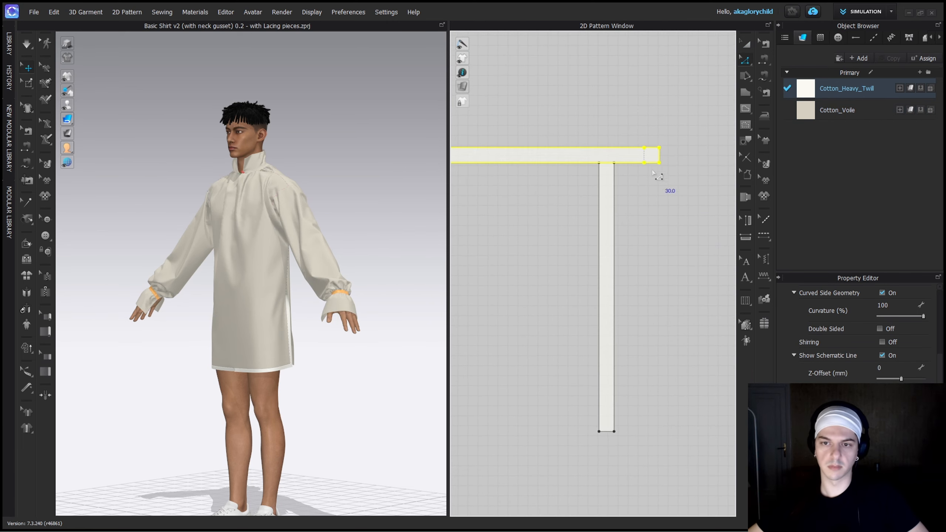
{"action": "left_click_drag", "start_coordinate": [606, 208], "coordinate": [635, 237]}
{"action": "key", "text": "z"}
{"action": "scroll", "coordinate": [657, 169], "scroll_direction": "up", "scroll_amount": 3}
{"action": "left_click", "coordinate": [648, 156]}
{"action": "left_click", "coordinate": [628, 204], "text": "shift"}
{"action": "right_click", "coordinate": [628, 204]}
{"action": "left_click", "coordinate": [623, 291]}
Move the merged collar strips down next to the collar and bring the left cuff strips closer to their cuff.
{"action": "key", "text": "a"}
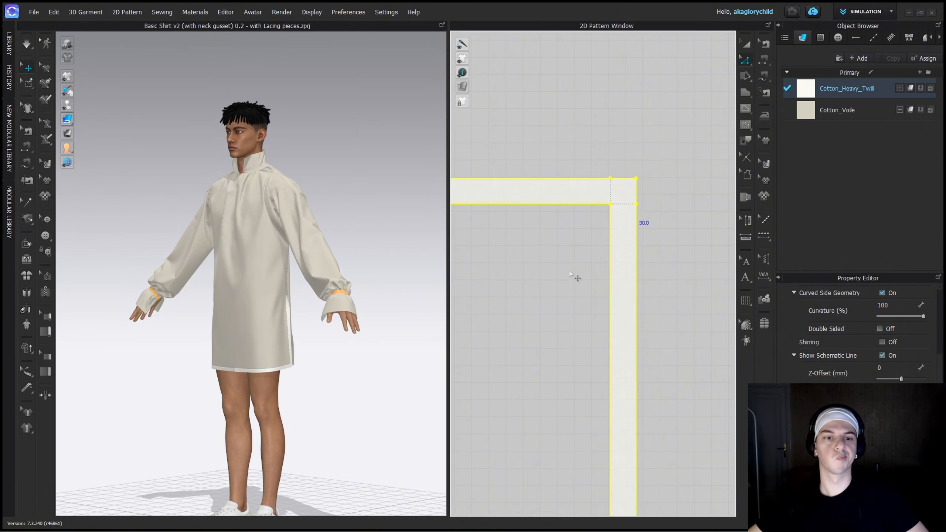
{"action": "scroll", "coordinate": [576, 277], "scroll_direction": "down", "scroll_amount": 5}
{"action": "middle_click_drag", "start_coordinate": [576, 277], "coordinate": [639, 164]}
{"action": "left_click_drag", "start_coordinate": [594, 138], "coordinate": [604, 210]}
{"action": "scroll", "coordinate": [603, 210], "scroll_direction": "down", "scroll_amount": 6}
{"action": "middle_click_drag", "start_coordinate": [570, 224], "coordinate": [662, 222]}
{"action": "scroll", "coordinate": [586, 261], "scroll_direction": "up", "scroll_amount": 4}
{"action": "left_click_drag", "start_coordinate": [505, 210], "coordinate": [524, 220]}
{"action": "scroll", "coordinate": [524, 221], "scroll_direction": "down", "scroll_amount": 6}
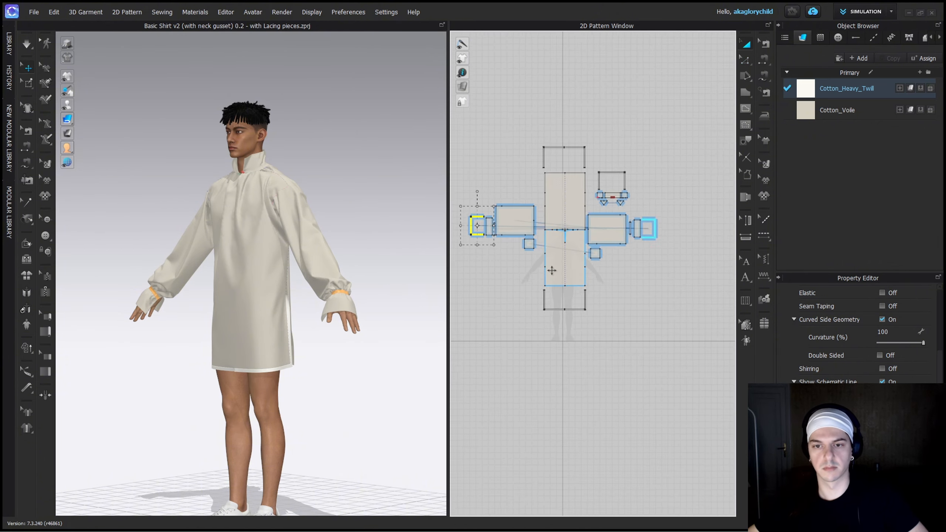
Move the left sleeve pieces as a group until they line up with the right sleeve pieces.
{"action": "scroll", "coordinate": [650, 263], "scroll_direction": "up", "scroll_amount": 3}
{"action": "left_click_drag", "start_coordinate": [484, 123], "coordinate": [654, 243]}
{"action": "left_click_drag", "start_coordinate": [591, 160], "coordinate": [600, 177]}
{"action": "left_click", "coordinate": [666, 308]}
{"action": "scroll", "coordinate": [670, 312], "scroll_direction": "down", "scroll_amount": 3}
{"action": "middle_click_drag", "start_coordinate": [671, 312], "coordinate": [615, 337]}
Display all pattern pieces in 3D and examine the strips around the collar from the front.
{"action": "key", "text": "ctrl+a"}
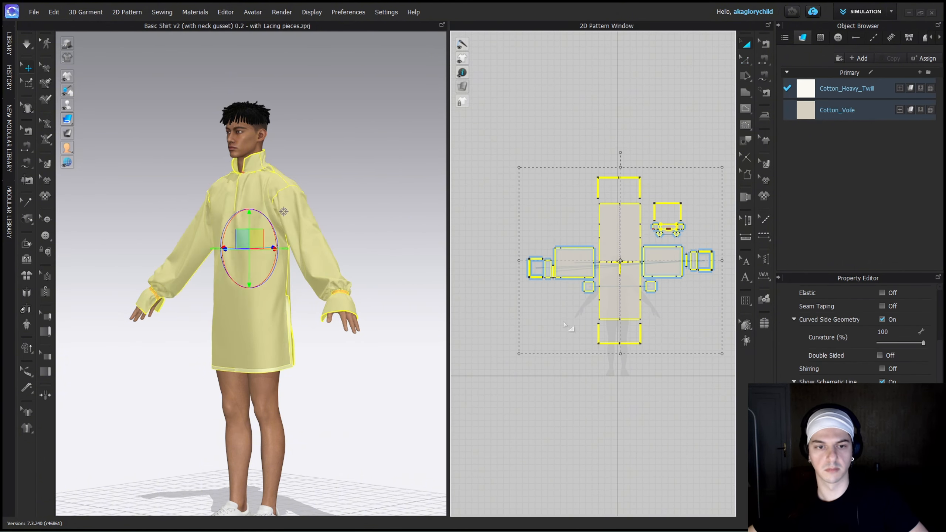
{"action": "left_click", "coordinate": [310, 177]}
{"action": "scroll", "coordinate": [311, 177], "scroll_direction": "up", "scroll_amount": 4}
{"action": "middle_click_drag", "start_coordinate": [262, 135], "coordinate": [257, 238]}
{"action": "scroll", "coordinate": [257, 238], "scroll_direction": "up", "scroll_amount": 4}
{"action": "right_click_drag", "start_coordinate": [201, 227], "coordinate": [238, 224]}
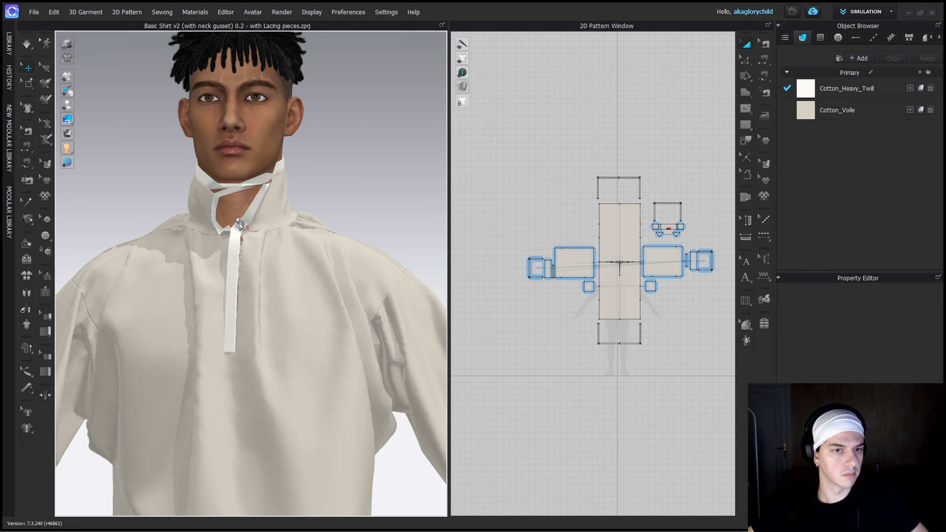
Undo the 3D display, the recent piece moves and the merging of the collar strips.
{"action": "key", "text": "ctrl+z"}
{"action": "key", "text": "ctrl+z"}
{"action": "key", "text": "ctrl+z"}
{"action": "key", "text": "ctrl+z"}
{"action": "key", "text": "ctrl+z"}
{"action": "key", "text": "ctrl+z"}
{"action": "key", "text": "ctrl+z"}
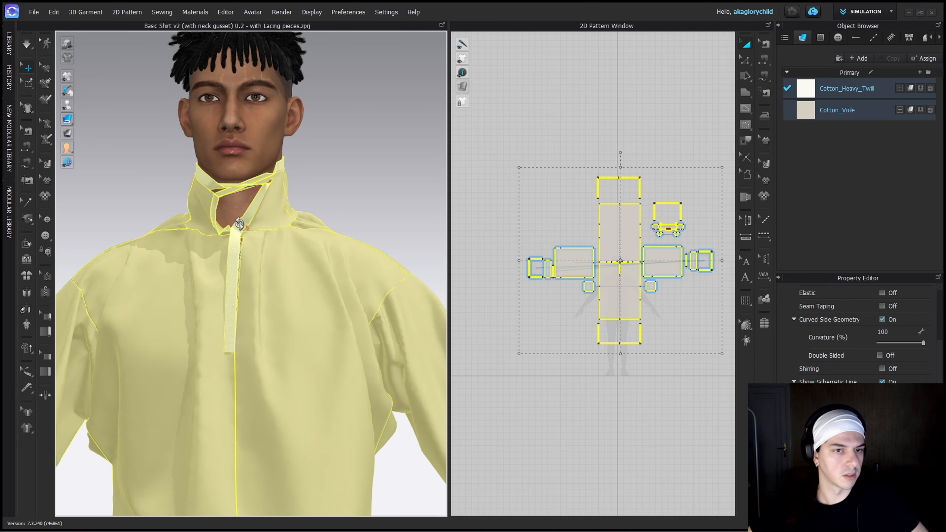
{"action": "key", "text": "ctrl+z"}
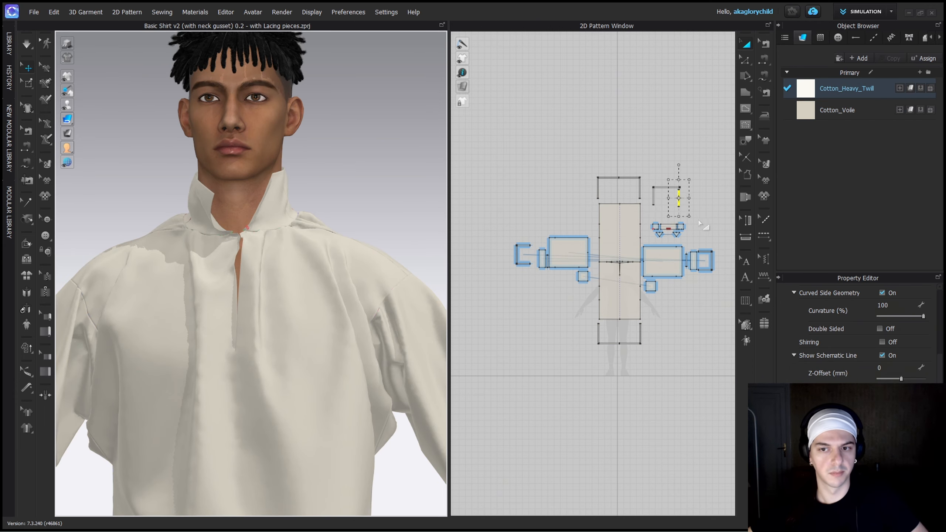
Redo the alignment of the left sleeve pieces and show every pattern piece in 3D.
{"action": "key", "text": "ctrl+y"}
{"action": "key", "text": "ctrl+y"}
{"action": "key", "text": "ctrl+y"}
{"action": "key", "text": "ctrl+y"}
{"action": "left_click_drag", "start_coordinate": [500, 145], "coordinate": [735, 381]}
{"action": "key", "text": "shift+q"}
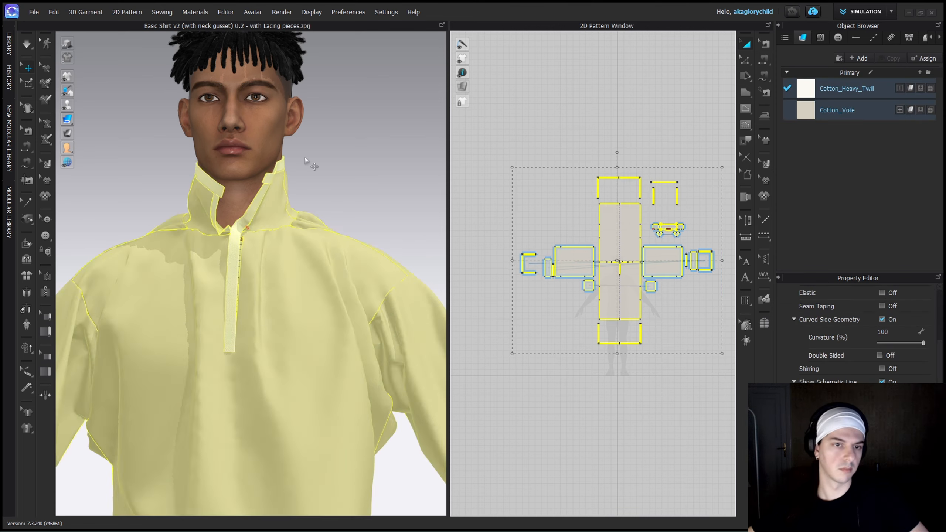
{"action": "left_click", "coordinate": [311, 165]}
Merge the lower edge at the horizontal collar strip's right end with the upper end of the right side strip.
{"action": "left_click", "coordinate": [667, 182]}
{"action": "left_click", "coordinate": [677, 195]}
{"action": "scroll", "coordinate": [684, 177], "scroll_direction": "up", "scroll_amount": 8}
{"action": "left_click", "coordinate": [569, 342]}
{"action": "mouse_move", "coordinate": [520, 268]}
{"action": "left_mouse_down"}
{"action": "mouse_move", "coordinate": [610, 279]}
{"action": "mouse_move", "coordinate": [520, 267]}
{"action": "left_mouse_up"}
{"action": "key", "text": "z"}
{"action": "scroll", "coordinate": [643, 215], "scroll_direction": "up", "scroll_amount": 9}
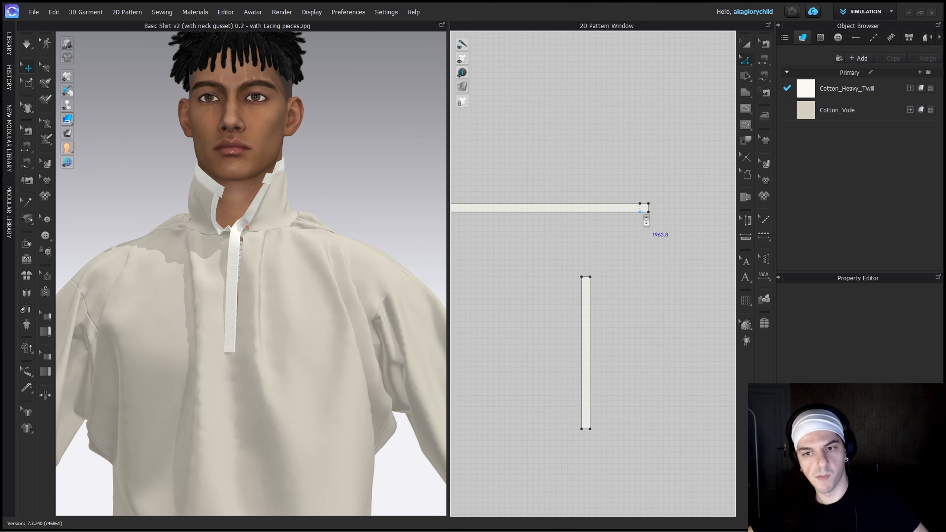
{"action": "left_click", "coordinate": [647, 203]}
{"action": "left_click", "coordinate": [514, 349], "text": "shift"}
{"action": "right_click", "coordinate": [515, 349]}
{"action": "left_click", "coordinate": [562, 231]}
Merge the 15 mm edge at the horizontal collar strip's left end with the upper end of the left side strip.
{"action": "scroll", "coordinate": [538, 257], "scroll_direction": "down", "scroll_amount": 3}
{"action": "middle_click_drag", "start_coordinate": [537, 258], "coordinate": [558, 130]}
{"action": "left_click", "coordinate": [595, 209]}
{"action": "scroll", "coordinate": [619, 254], "scroll_direction": "up", "scroll_amount": 5}
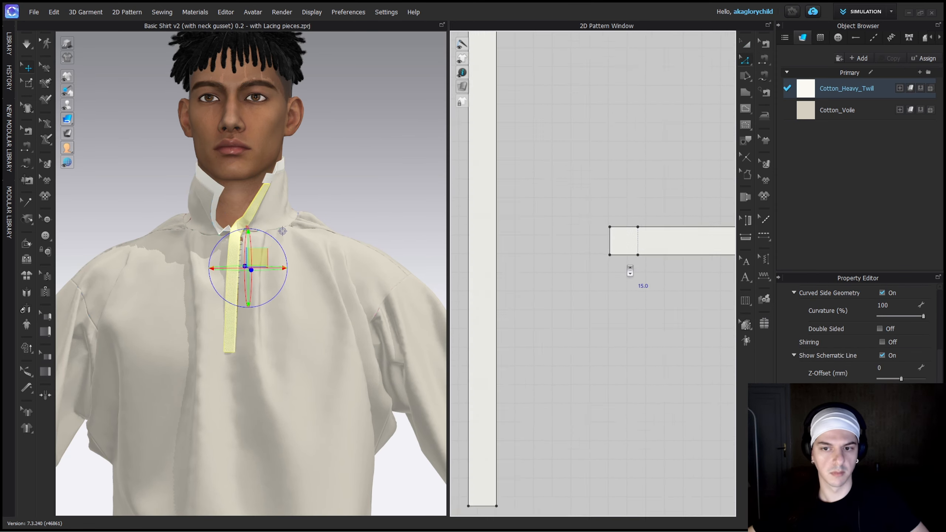
{"action": "left_click", "coordinate": [616, 251], "text": "shift"}
{"action": "right_click", "coordinate": [616, 251]}
{"action": "left_click", "coordinate": [649, 347]}
{"action": "scroll", "coordinate": [650, 349], "scroll_direction": "down", "scroll_amount": 8}
{"action": "scroll", "coordinate": [648, 346], "scroll_direction": "down", "scroll_amount": 5}
Move the merged three-sided collar strip so it sits centred just above the collar piece.
{"action": "middle_click_drag", "start_coordinate": [689, 363], "coordinate": [576, 235]}
{"action": "left_click", "coordinate": [577, 235]}
{"action": "key", "text": "a"}
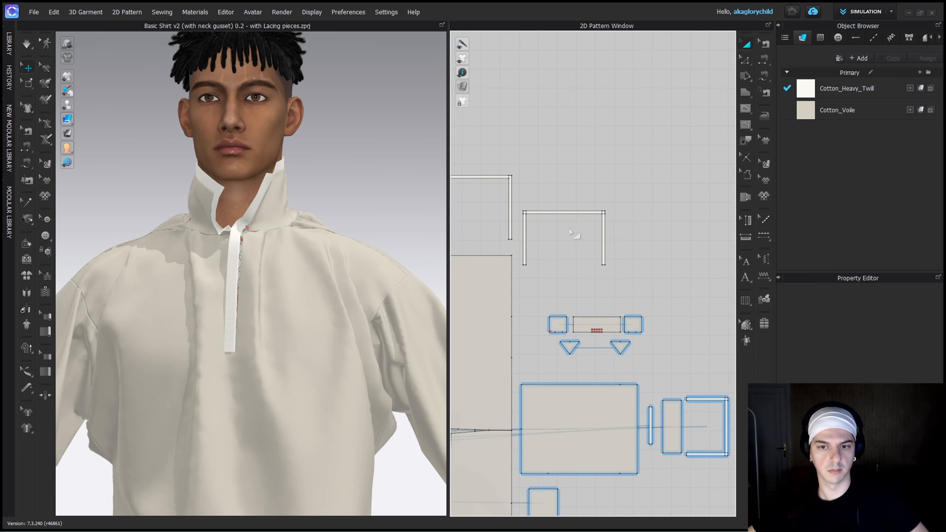
{"action": "left_click_drag", "start_coordinate": [604, 244], "coordinate": [633, 285]}
{"action": "scroll", "coordinate": [643, 299], "scroll_direction": "down", "scroll_amount": 8}
Run the simulation on the reassembled shirt and select all of its pattern pieces.
{"action": "right_click_drag", "start_coordinate": [281, 218], "coordinate": [327, 214]}
{"action": "key", "text": "space"}
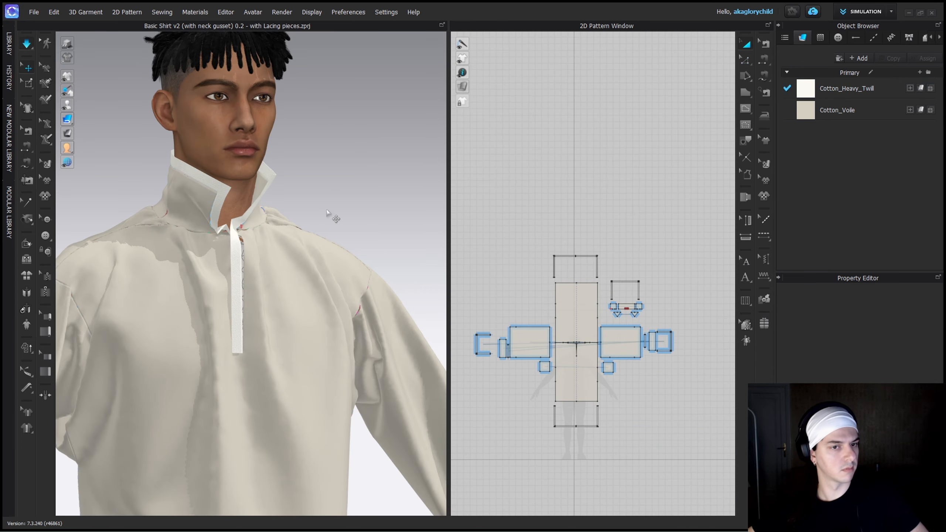
{"action": "key", "text": "ctrl+a"}
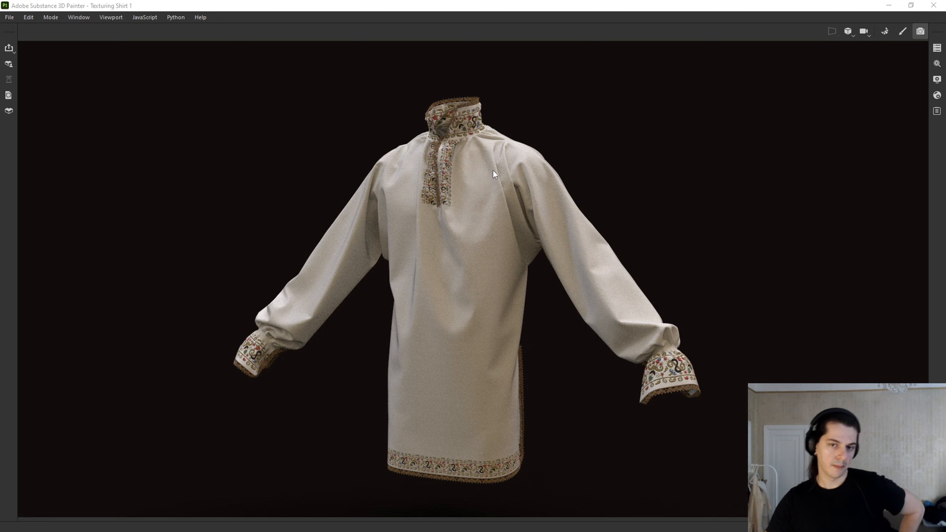
Switch to Substance 3D Painter and view the textured shirt from its side.
{"action": "left_click_drag", "start_coordinate": [493, 170], "coordinate": [538, 262], "text": "alt"}
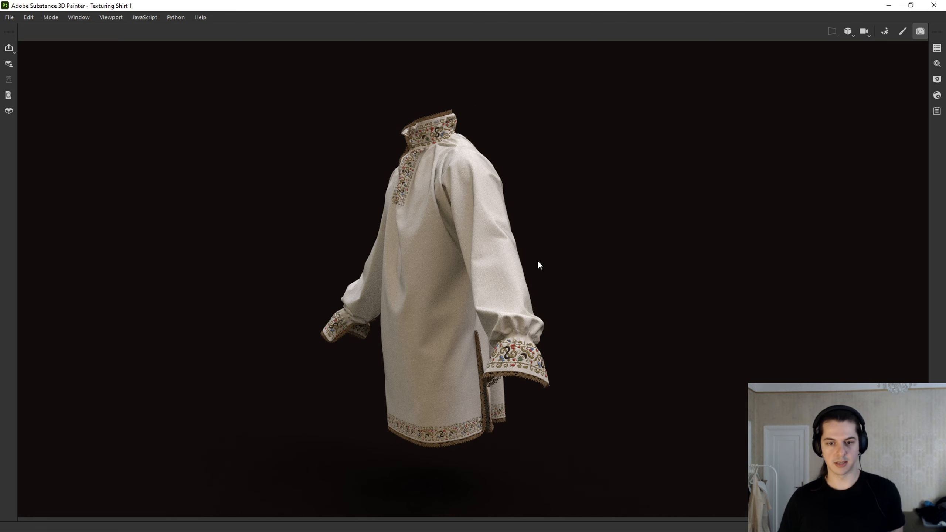